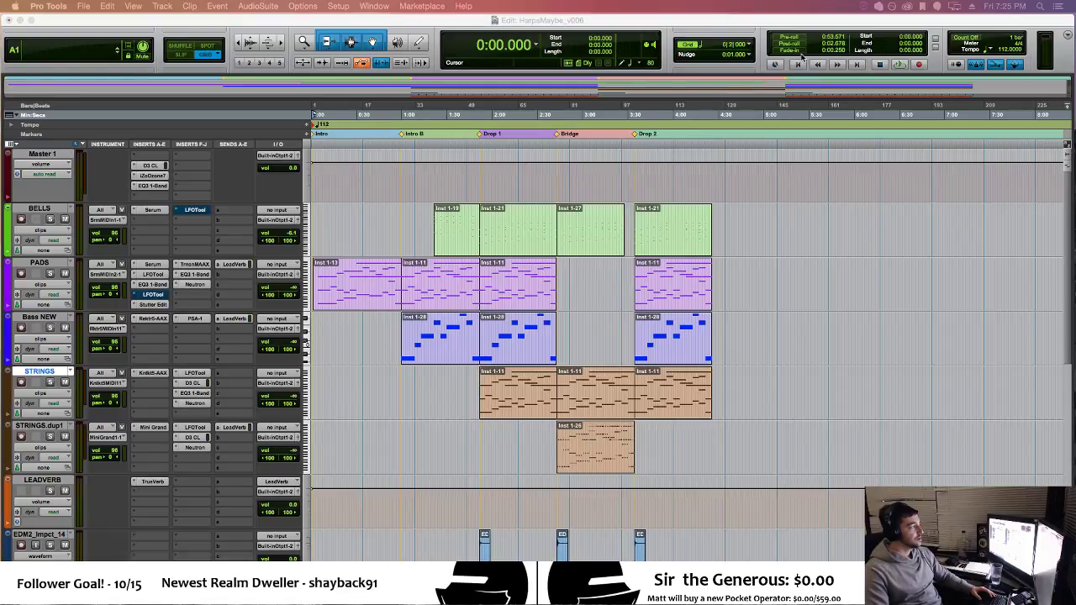
Save the session as a new version named HarpsMaybe_v007.
left_click(668, 22)
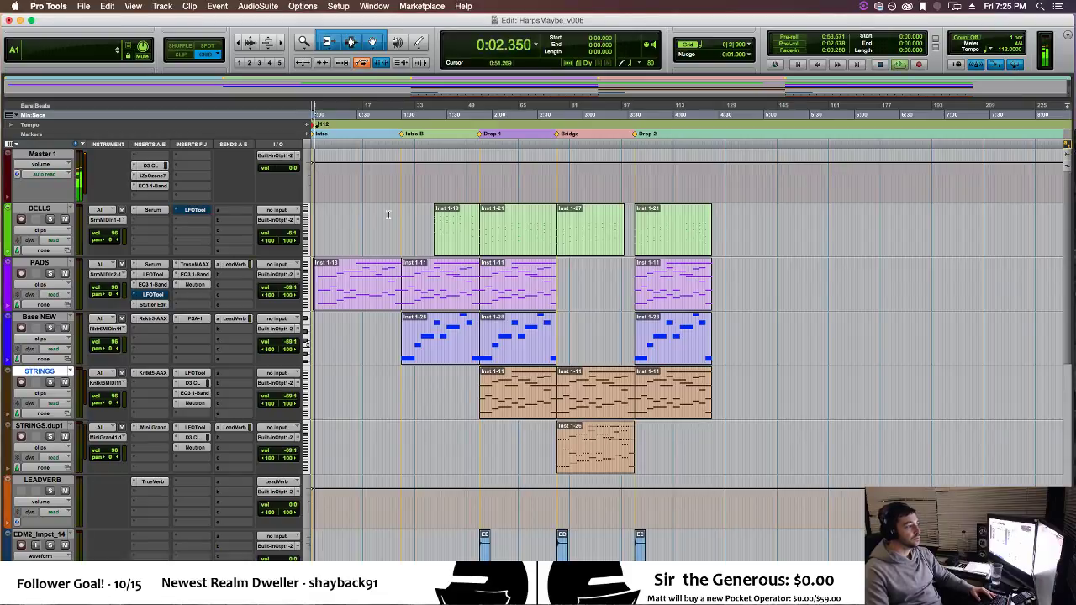
left_click(83, 6)
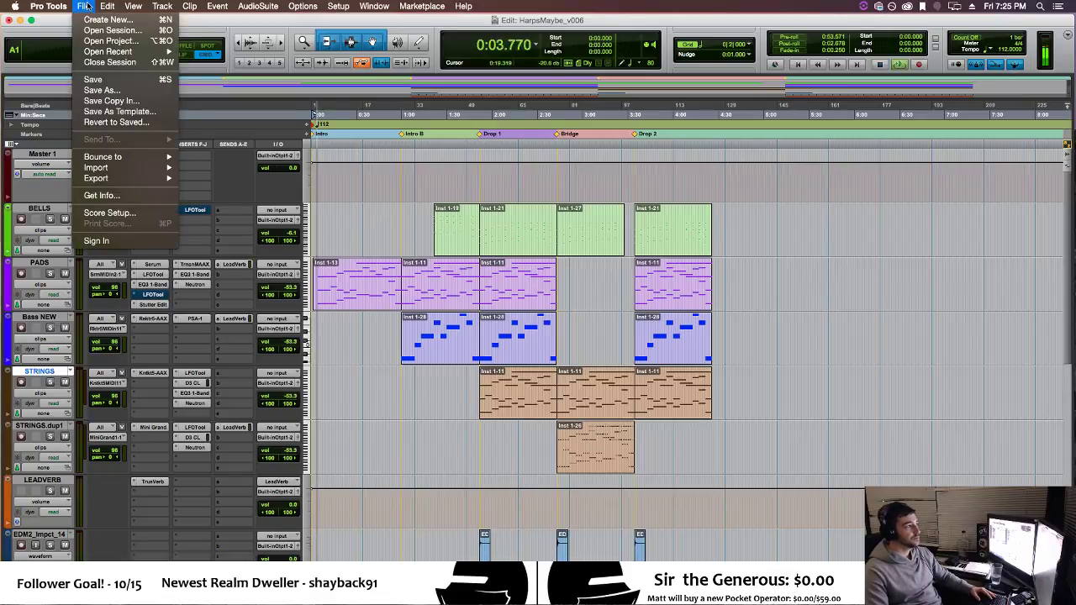
left_click(122, 91)
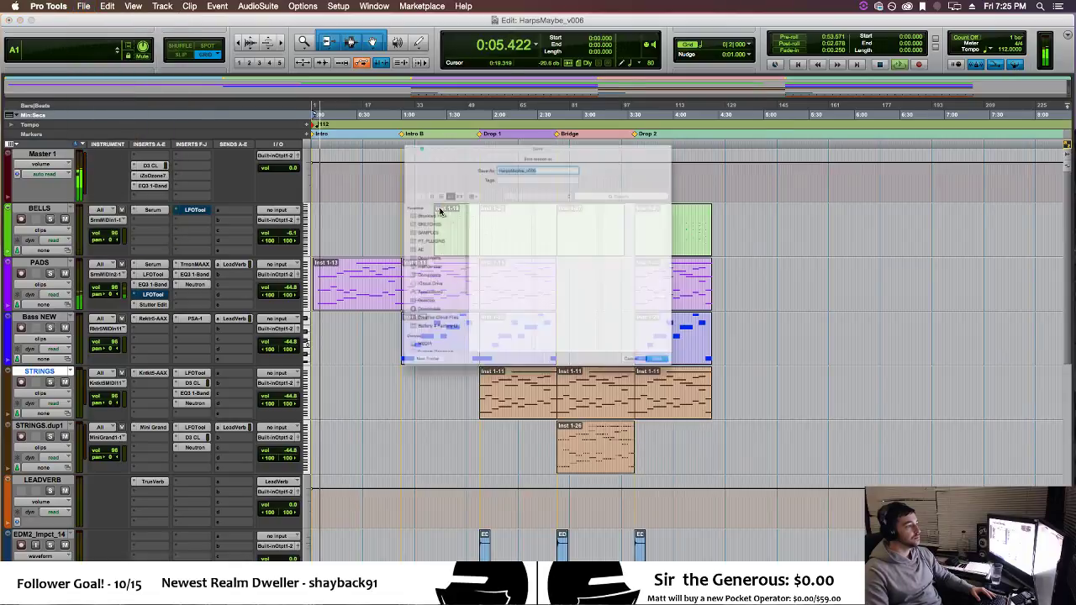
key("Right")
key("Return")
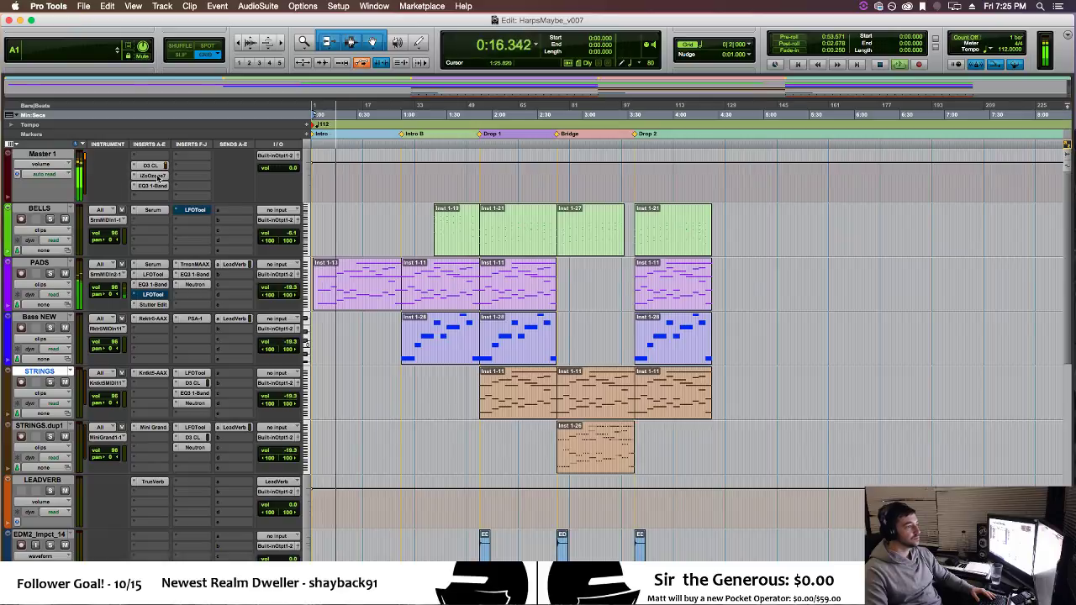
Reduce the height of the Master 1 track to a compact size.
left_click_drag(77, 202, 83, 168)
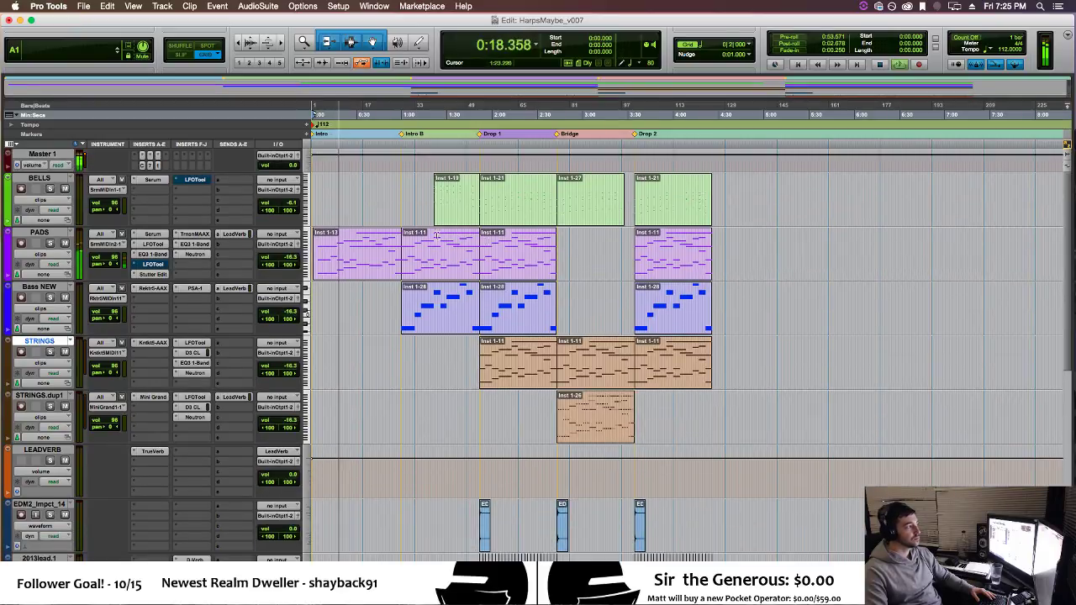
key("super+bracketright")
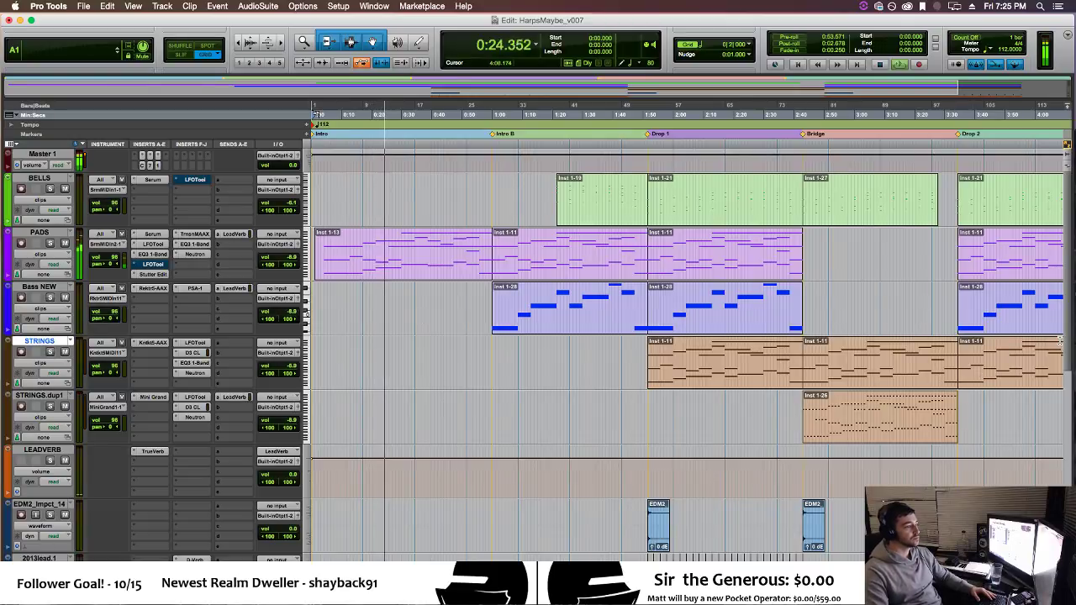
left_click_drag(1064, 344, 1066, 472)
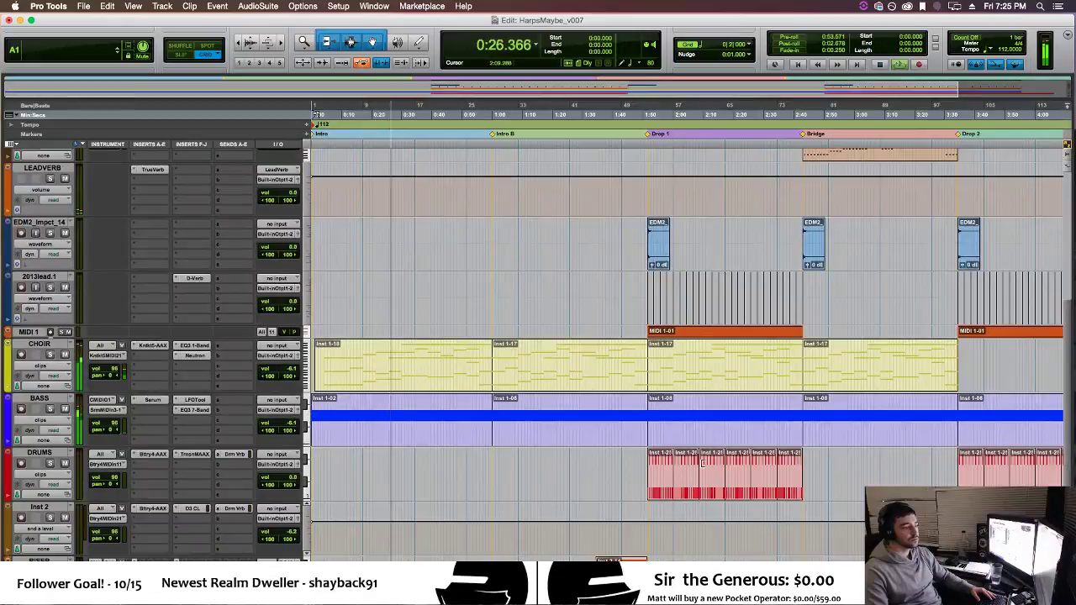
key("super+bracketright")
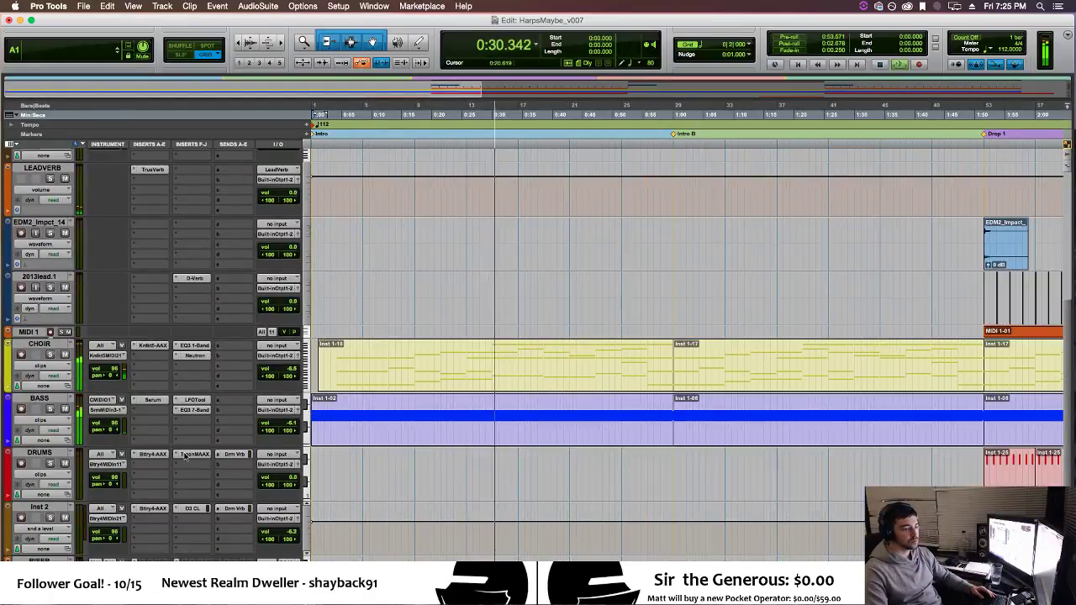
Mute the DRUMS track and copy the first Drop 1 drum clip to bar 41 in the Intro B section.
left_click(66, 464)
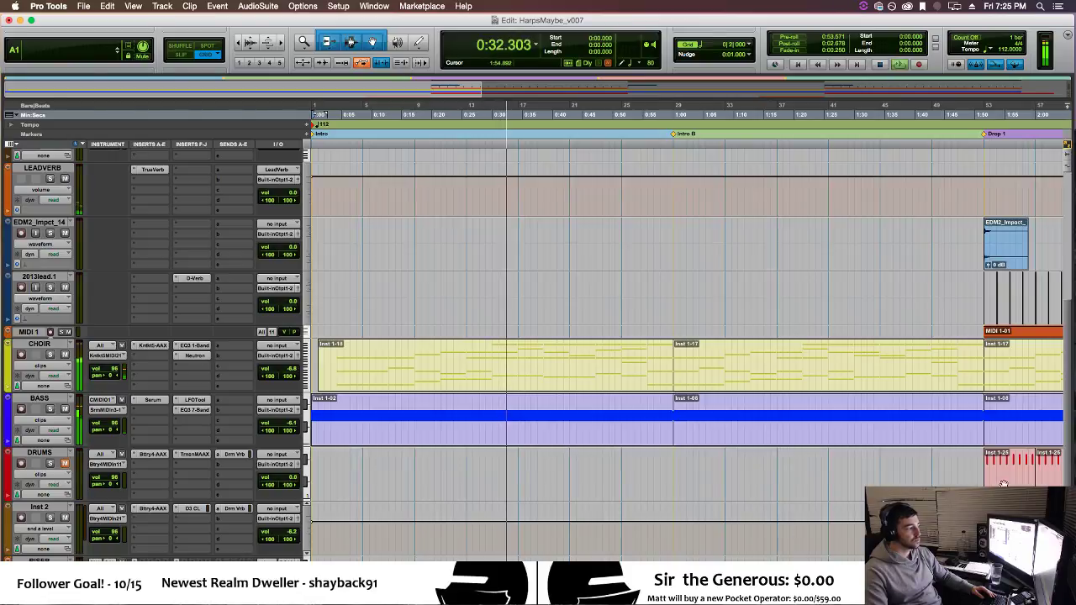
left_click_drag(1003, 483, 849, 487)
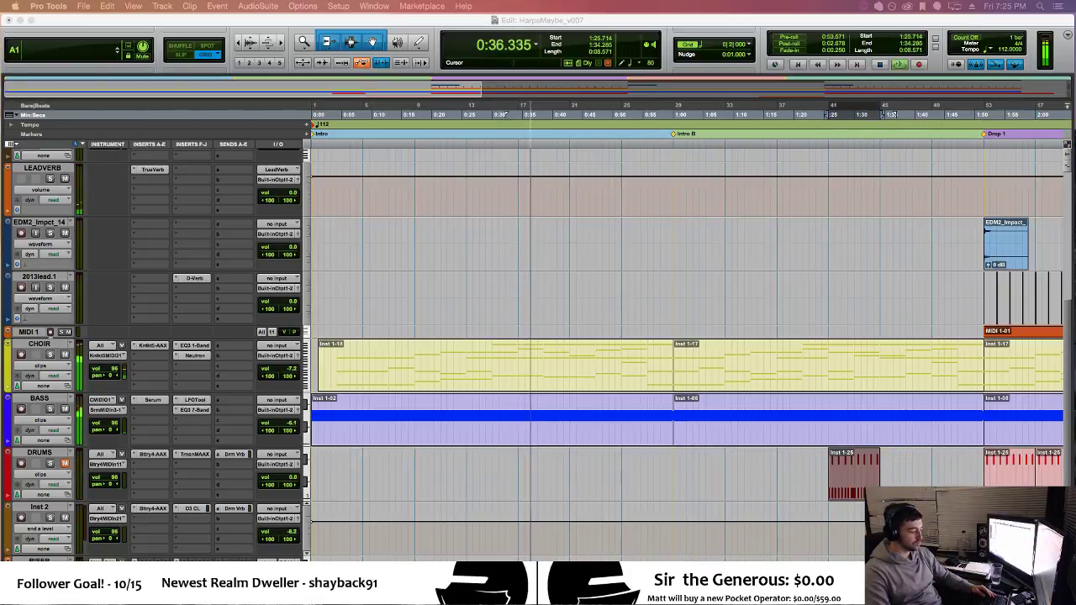
left_click(828, 114)
left_click(832, 114)
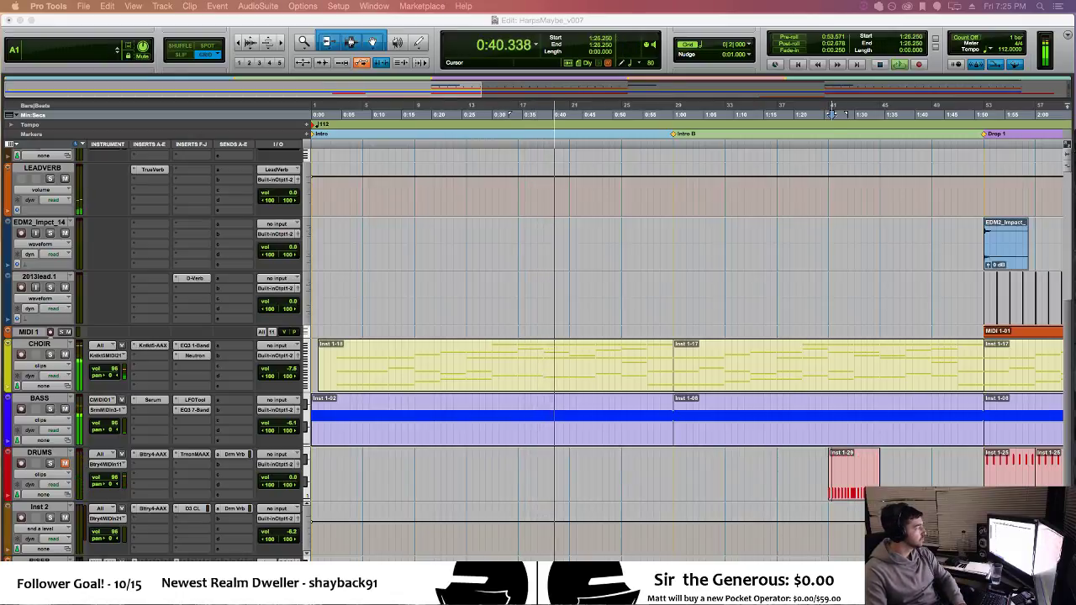
left_click(883, 114)
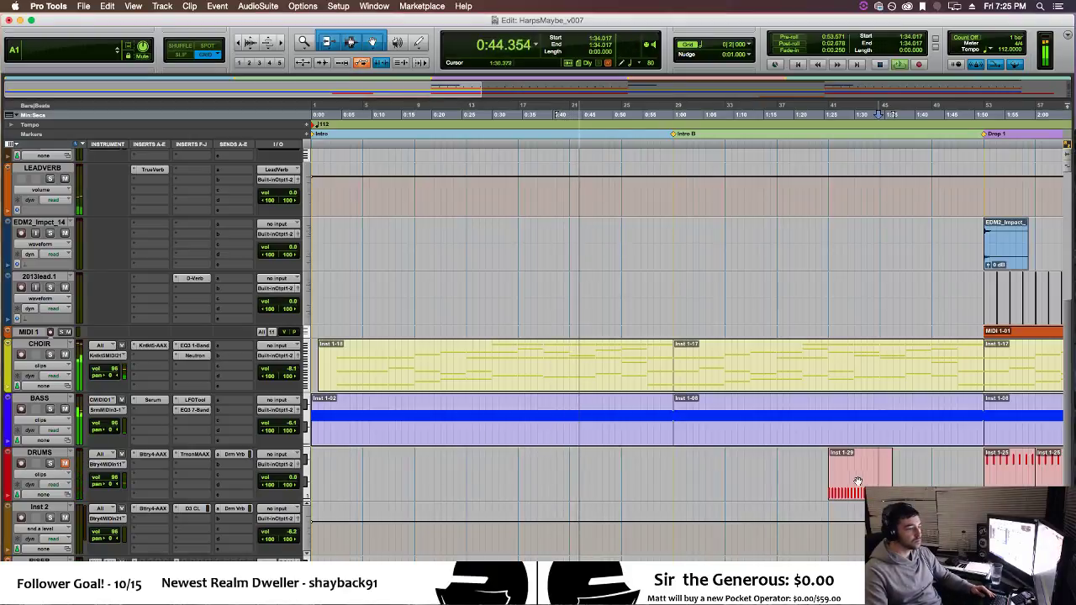
left_click(889, 482)
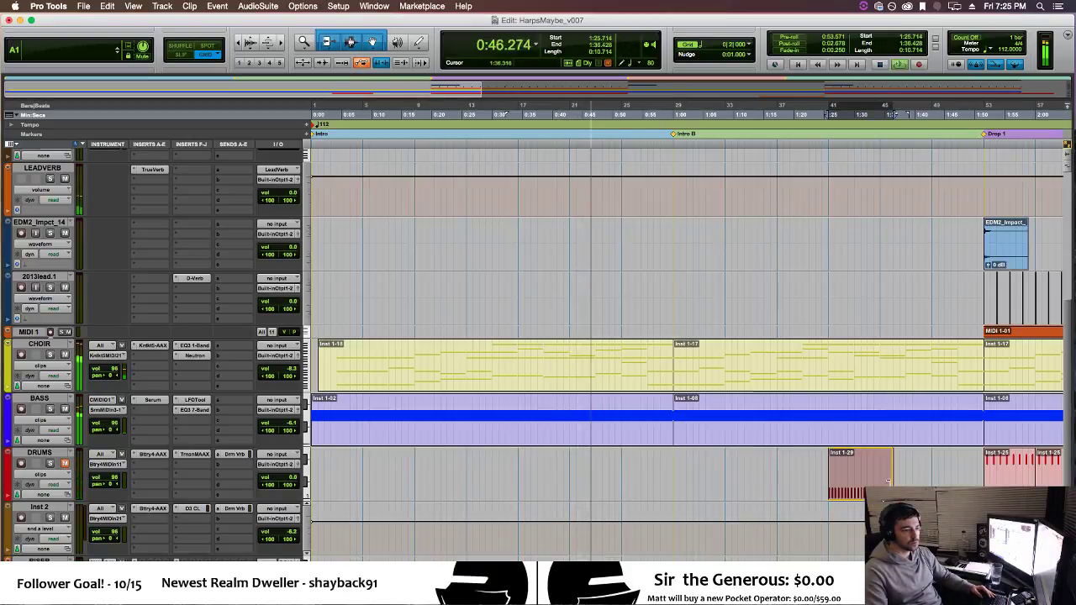
Move the copied drum clip to the start of Intro B and duplicate it repeatedly until the section is filled up to Drop 1.
left_click_drag(889, 483, 714, 487)
key("super+d")
key("super+d")
key("super+d")
key("super+d")
key("super+d")
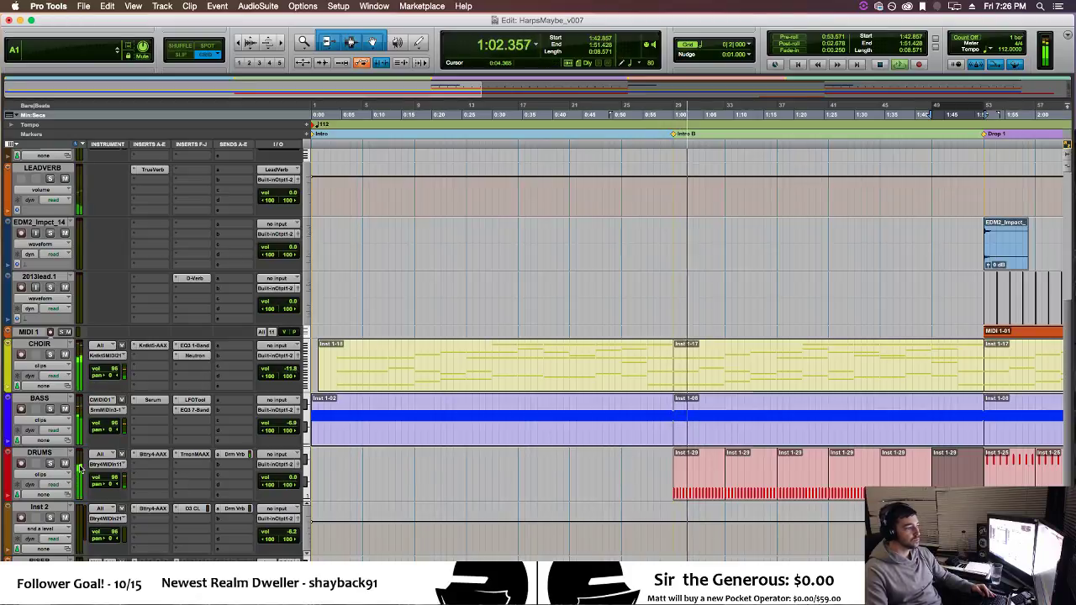
Delete all the copied drum clips from the Intro B section of the DRUMS track.
left_click(703, 492, "shift")
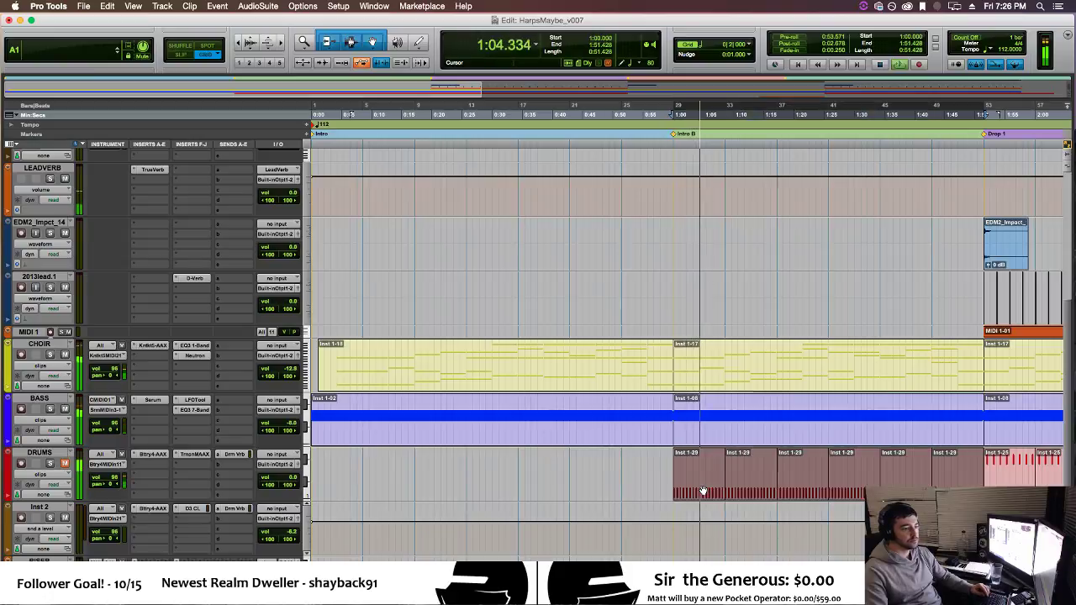
key("Delete")
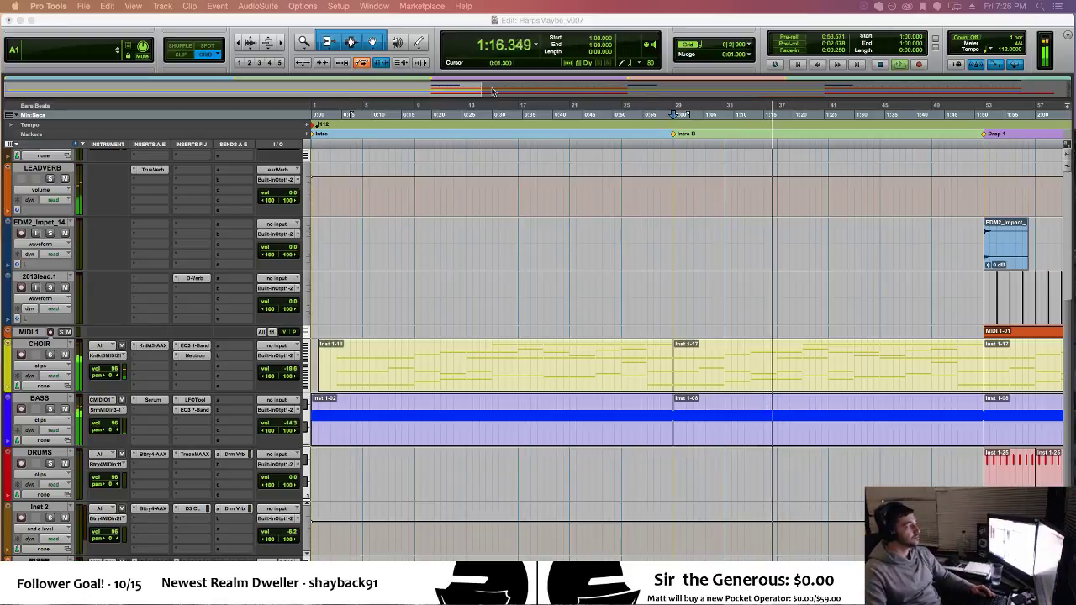
Examine the arrangement across all tracks from Intro B through Drop 1 and the following sections during playback.
left_click(604, 21)
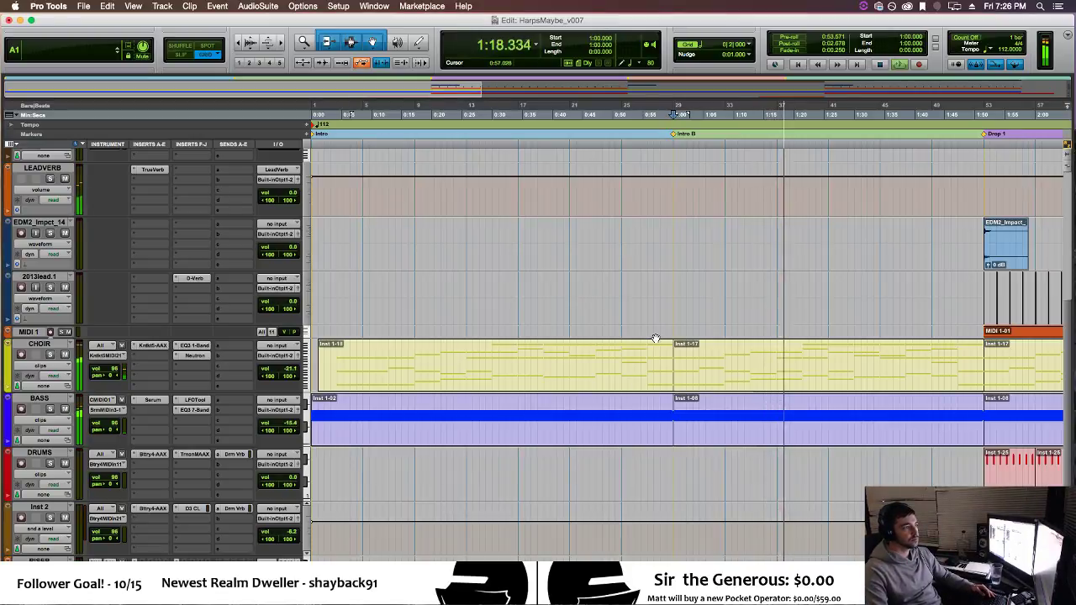
key("r")
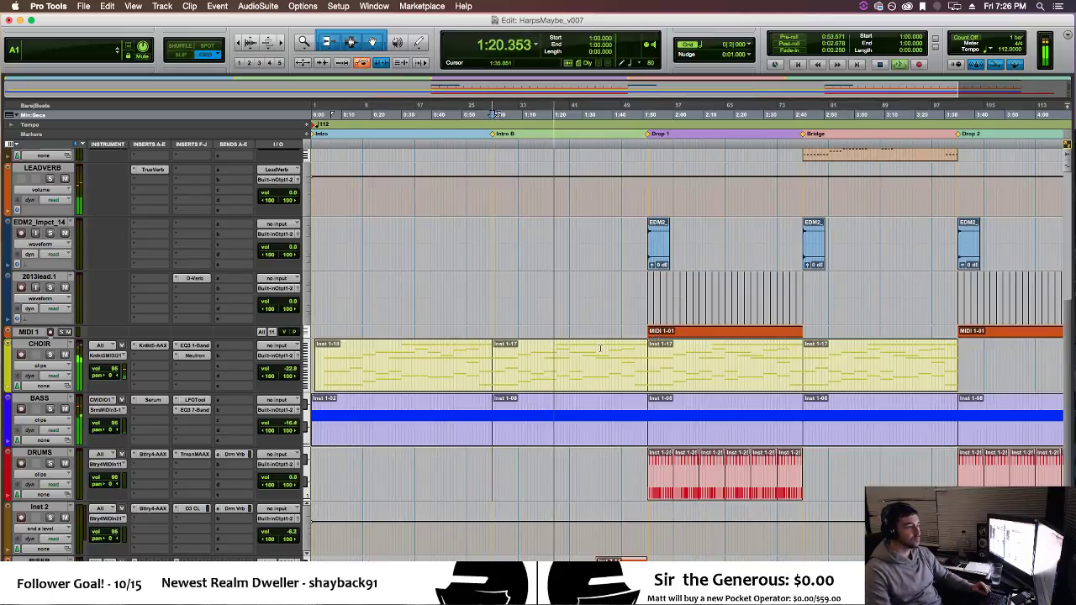
scroll(600, 348, "right", 2)
scroll(600, 348, "right", 3)
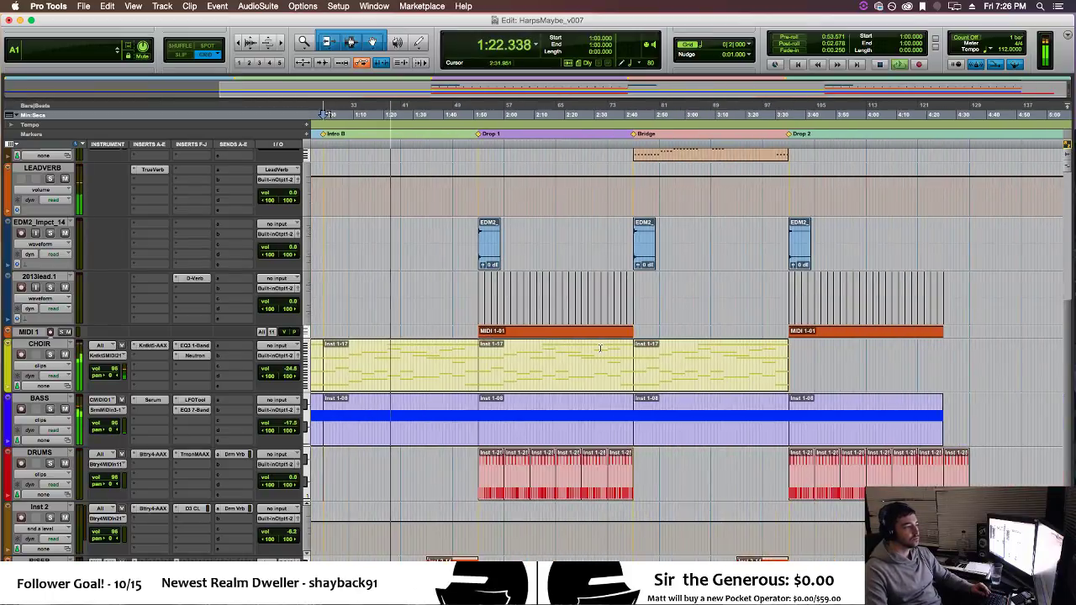
scroll(401, 406, "up", 5)
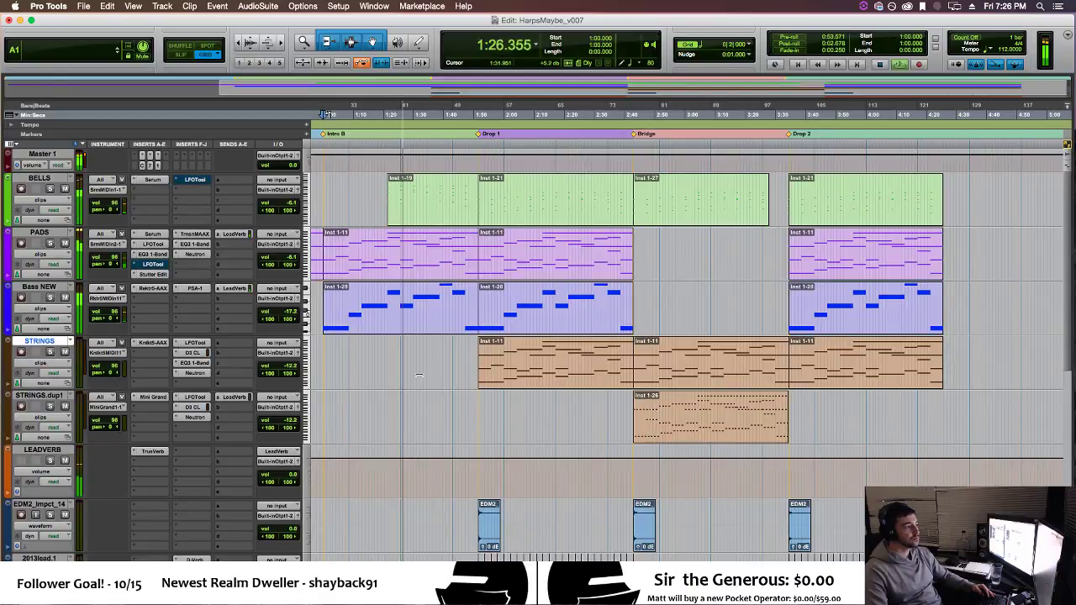
key("t")
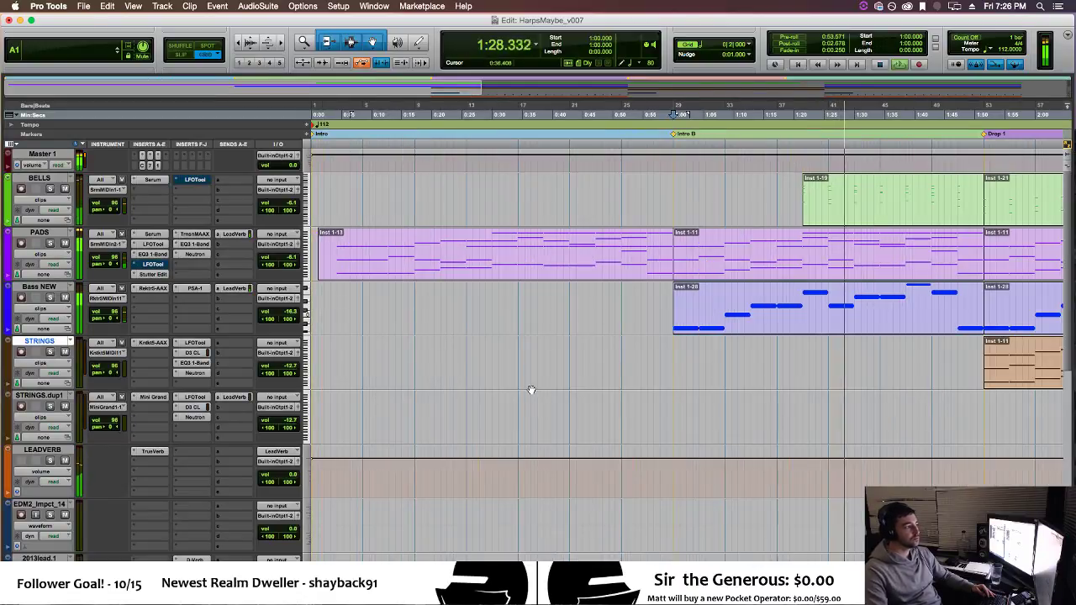
scroll(530, 390, "right", 10)
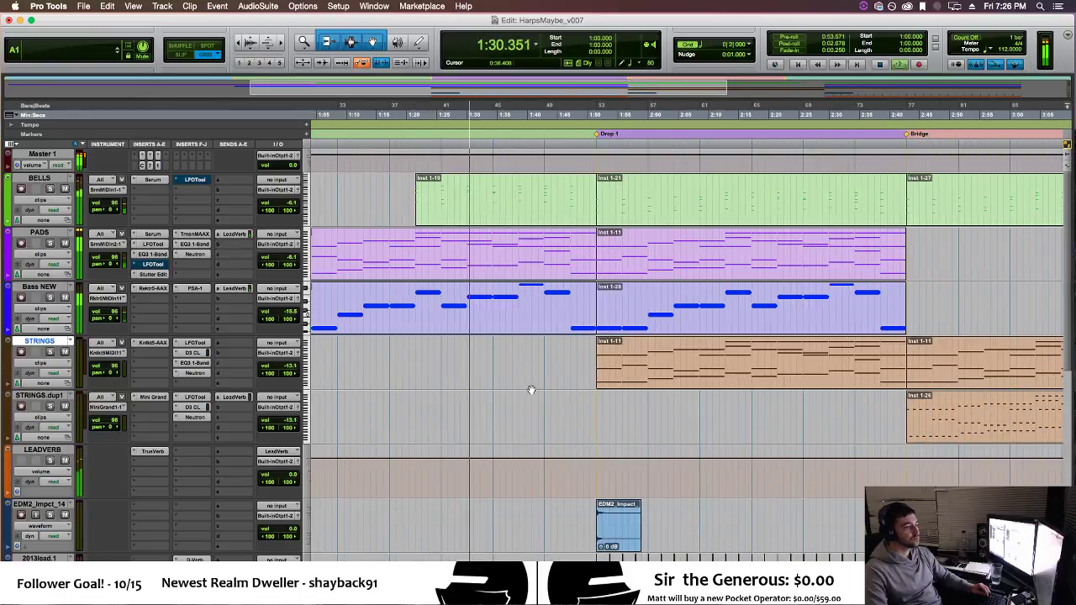
scroll(530, 390, "right", 3)
scroll(531, 390, "down", 4)
scroll(532, 395, "up", 2)
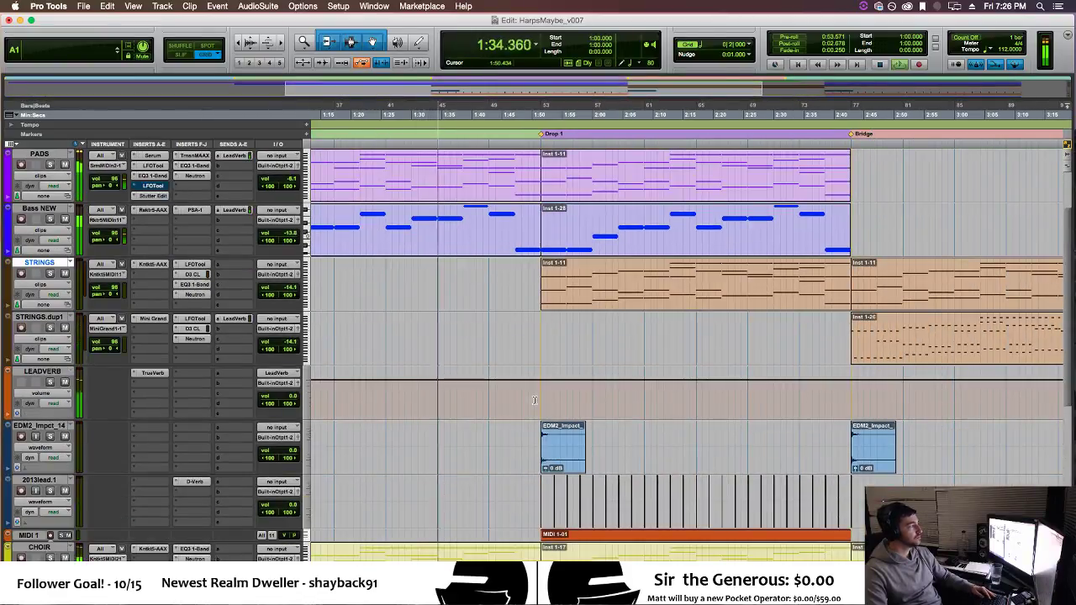
scroll(580, 363, "right", 1)
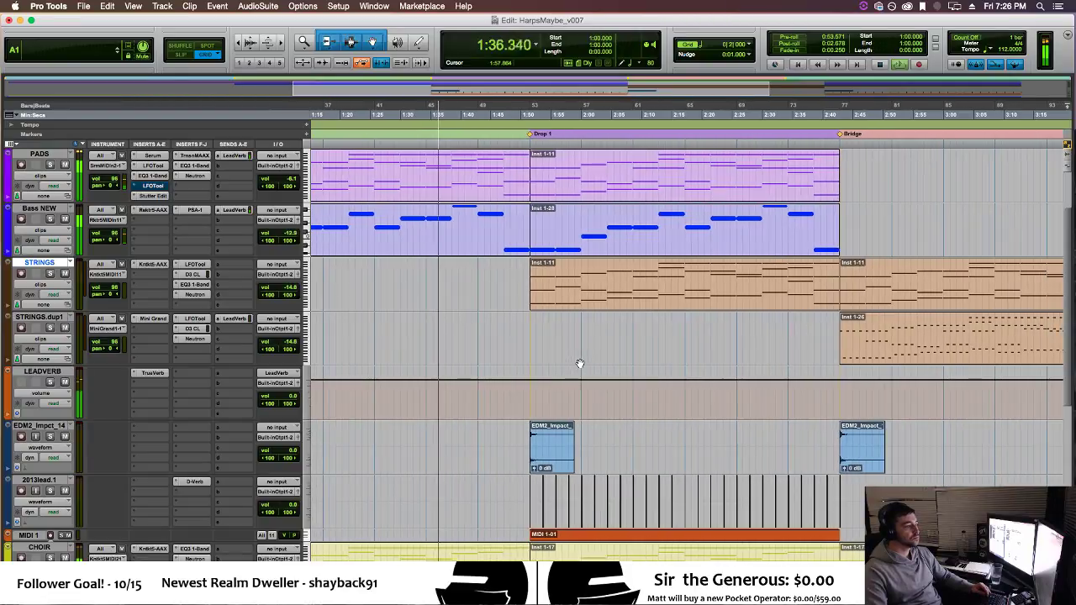
scroll(42, 517, "down", 5)
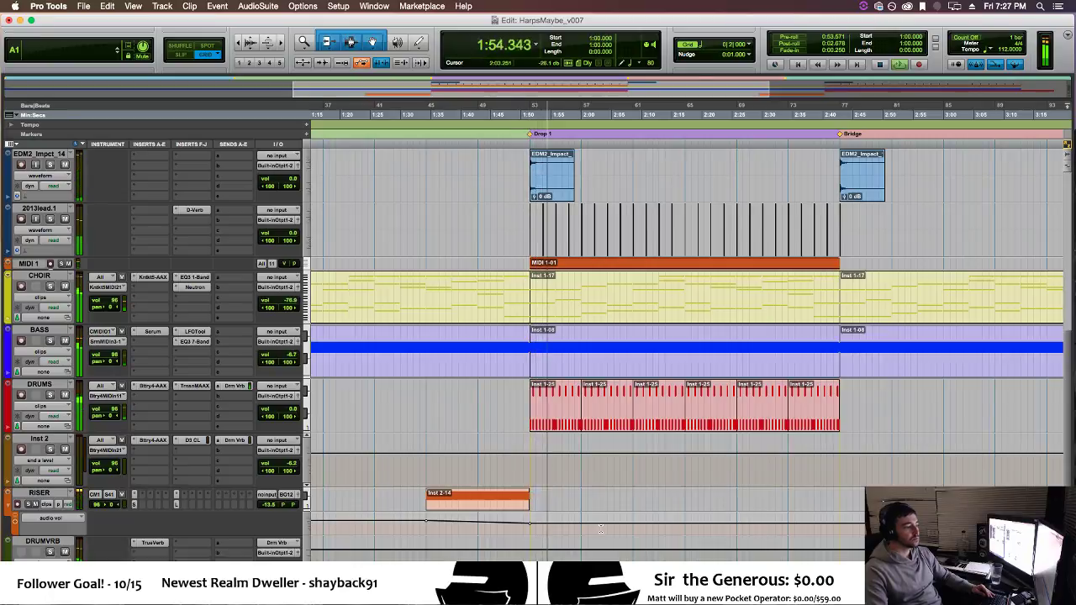
scroll(600, 528, "up", 5)
scroll(602, 532, "down", 2)
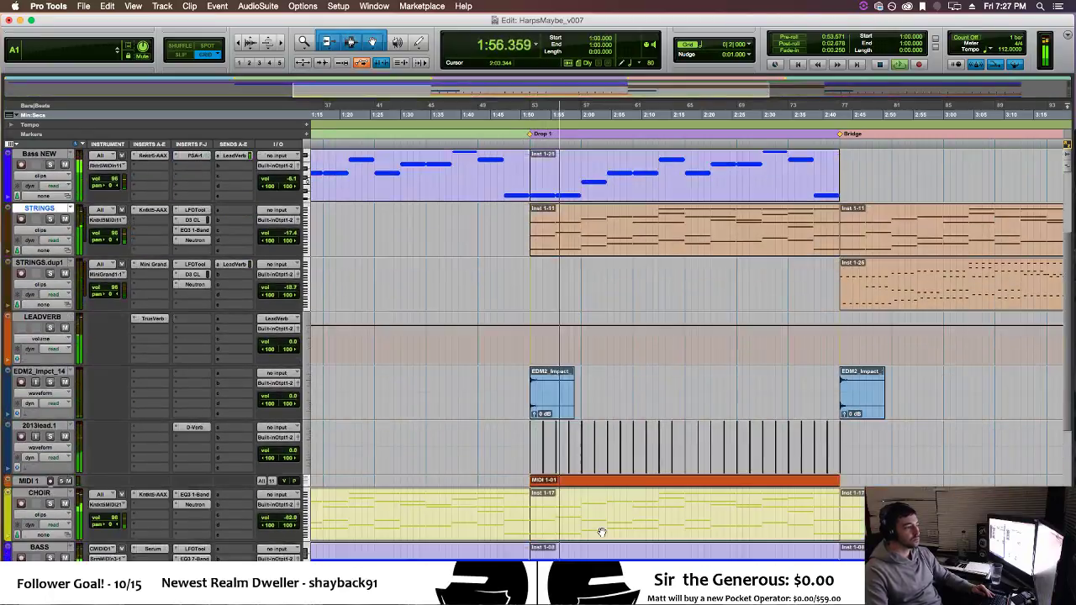
Hide the RISER track's audio volume automation lane and change the DRUMVRB track's color to orange.
scroll(602, 532, "down", 4)
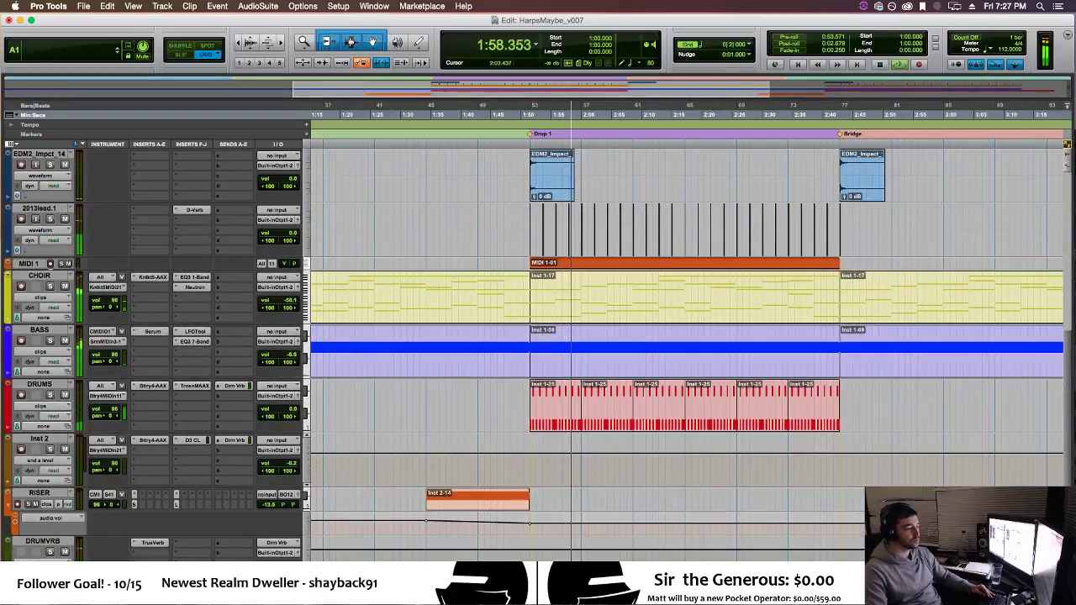
left_click(12, 514)
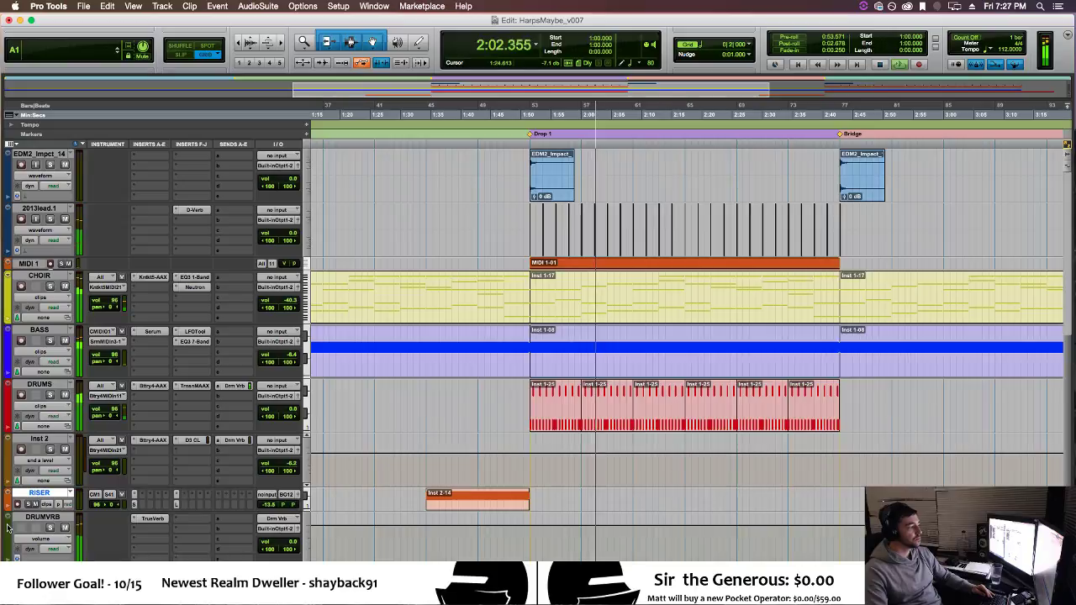
scroll(41, 505, "up", 3)
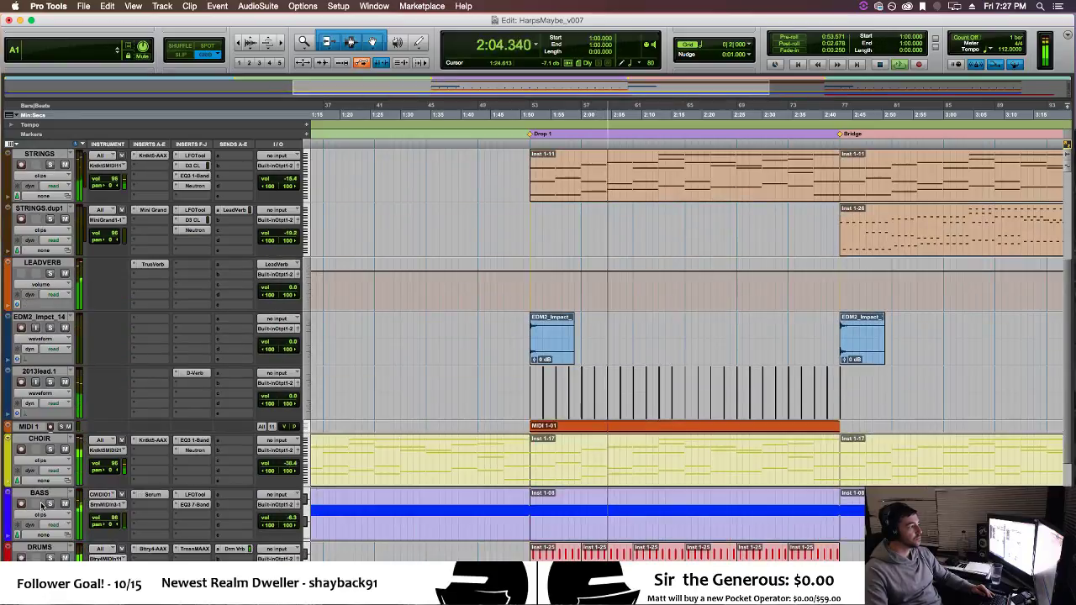
scroll(41, 506, "down", 4)
double_click(7, 502)
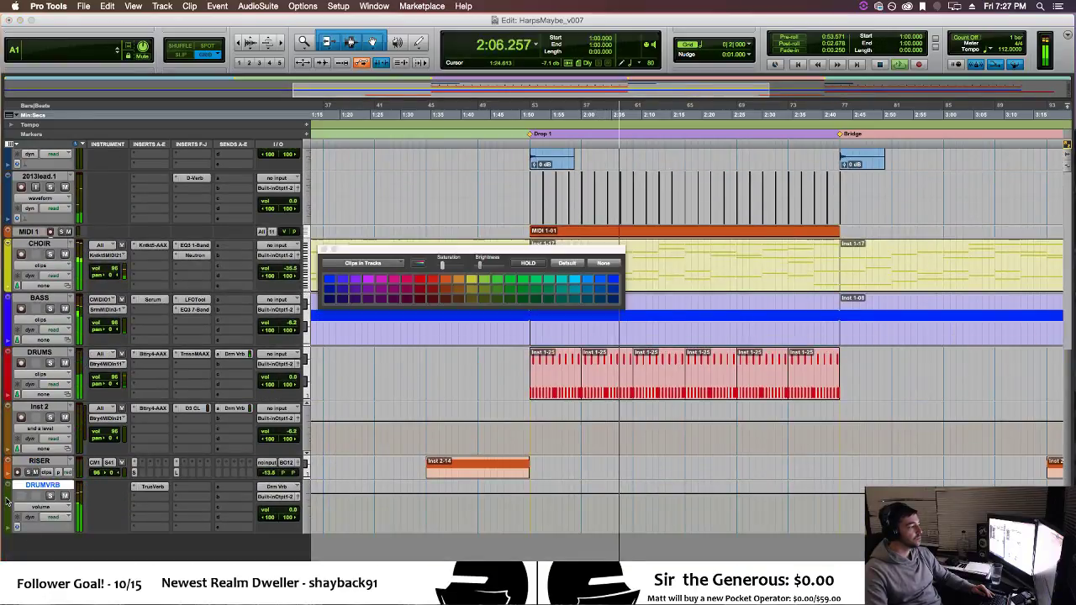
left_click(446, 280)
left_click(325, 250)
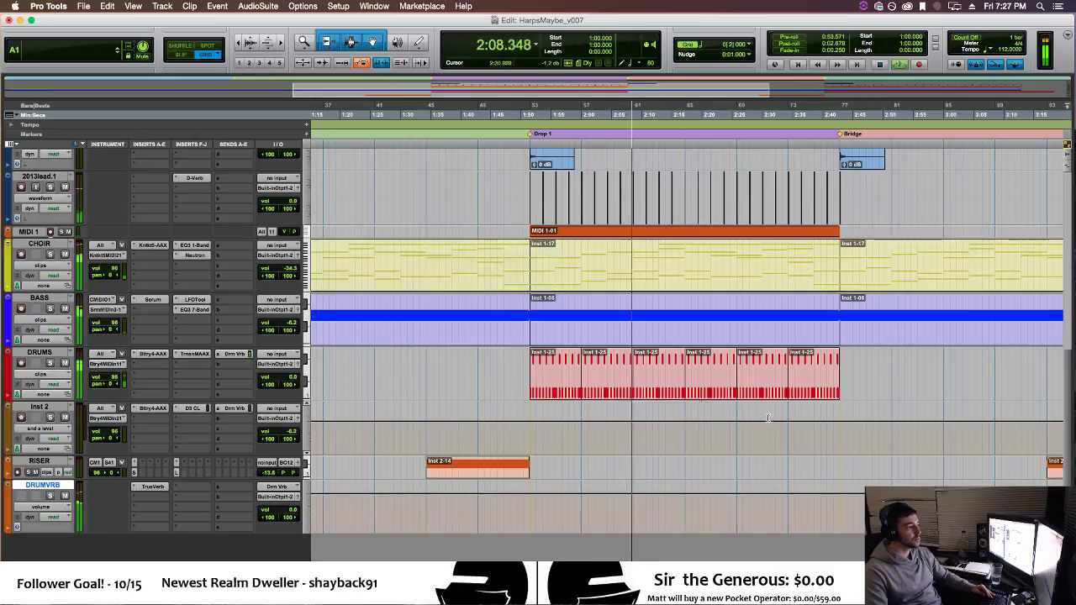
Move the MIDI 1 track up in the track order so it sits between PADS and Bass NEW.
scroll(768, 423, "up", 10)
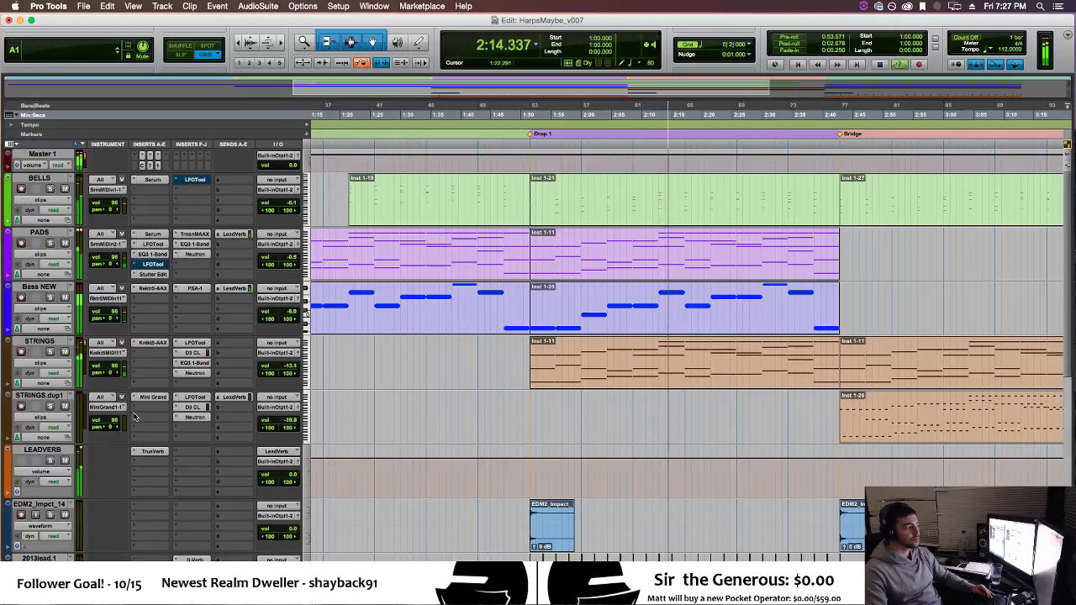
scroll(133, 416, "down", 3)
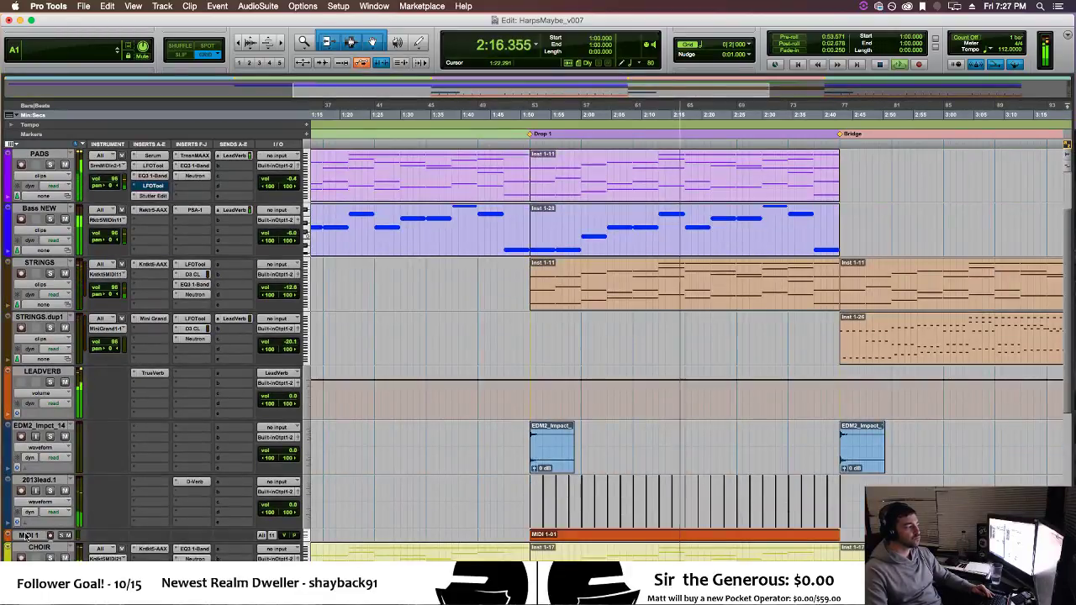
left_click_drag(60, 307, 42, 206)
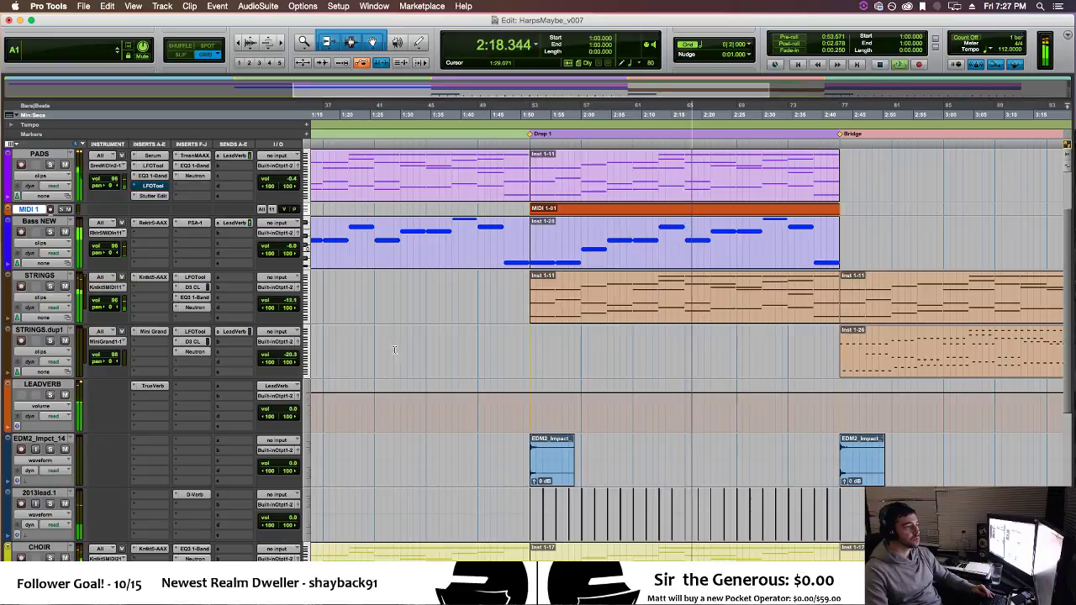
scroll(437, 361, "up", 3)
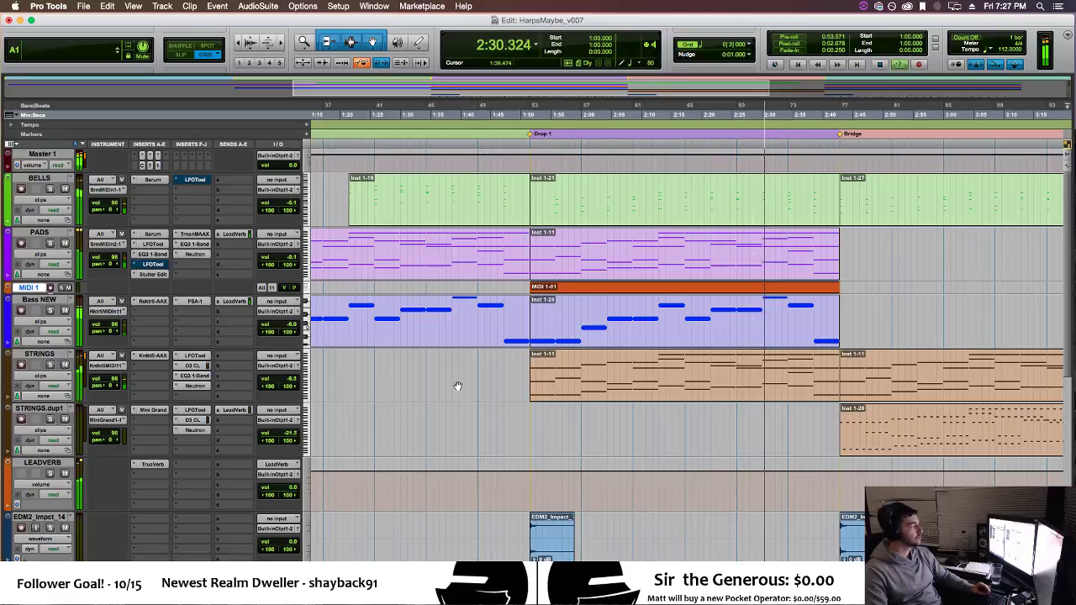
Lower the CHOIR track's audio volume automation point at the start of the Bridge, and hide its automation lane.
scroll(571, 410, "down", 5)
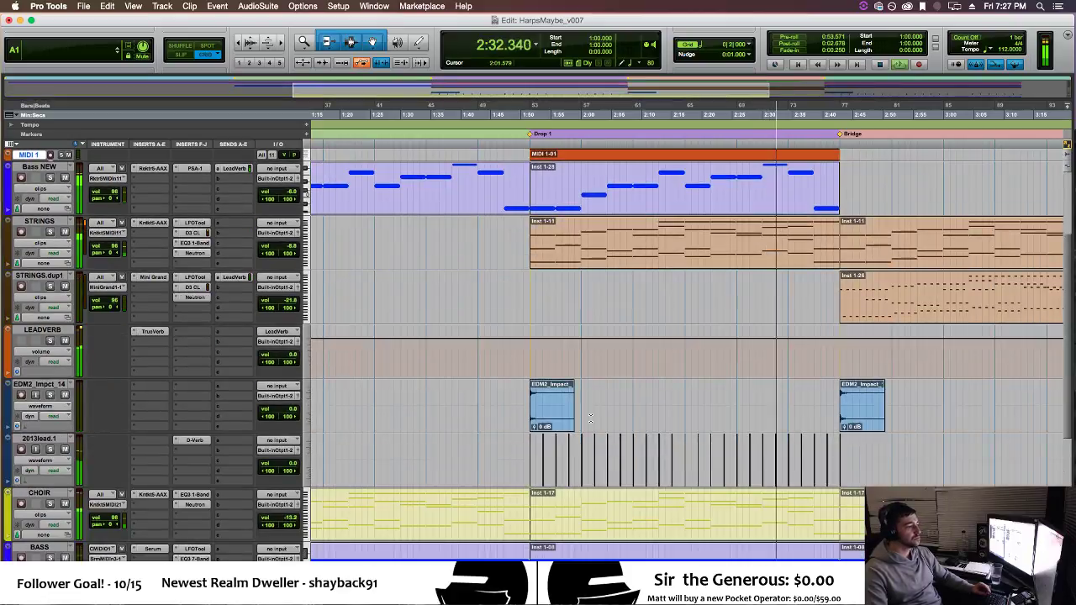
scroll(591, 420, "up", 4)
scroll(591, 420, "right", 10)
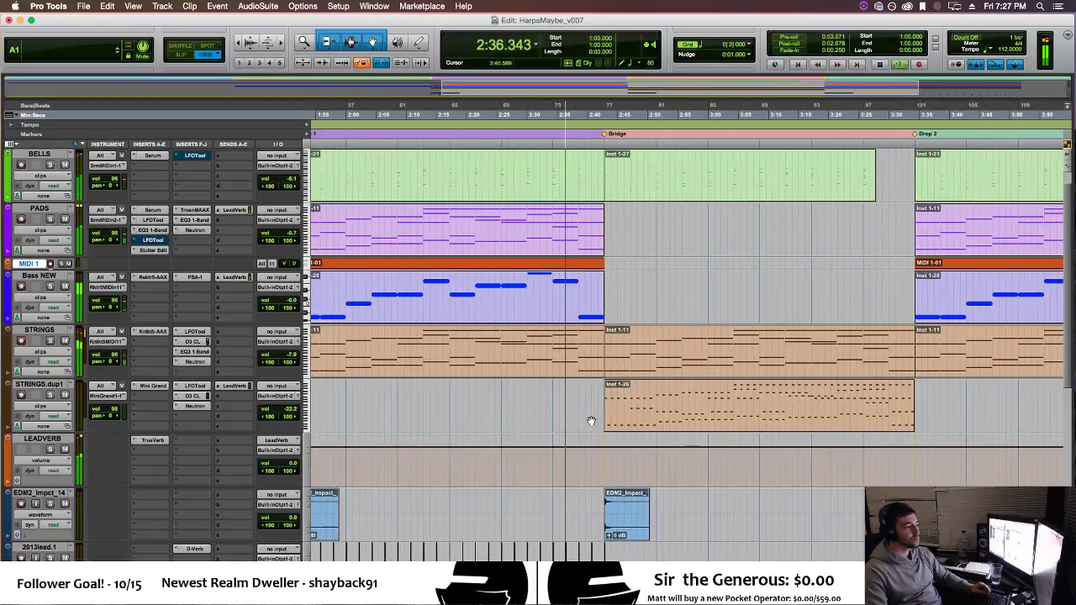
scroll(591, 420, "down", 3)
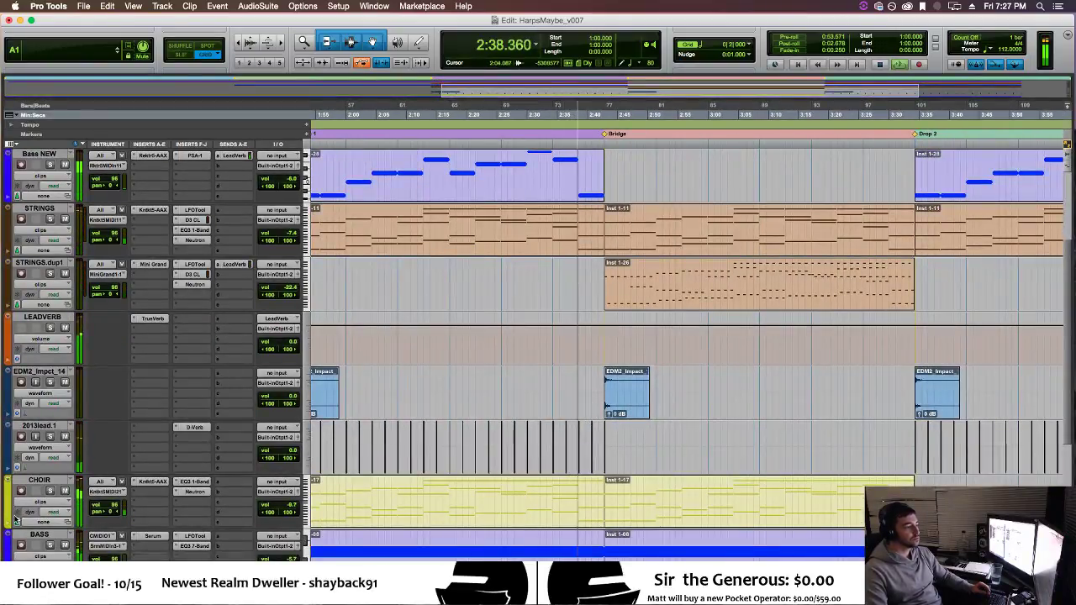
scroll(420, 510, "left", 6)
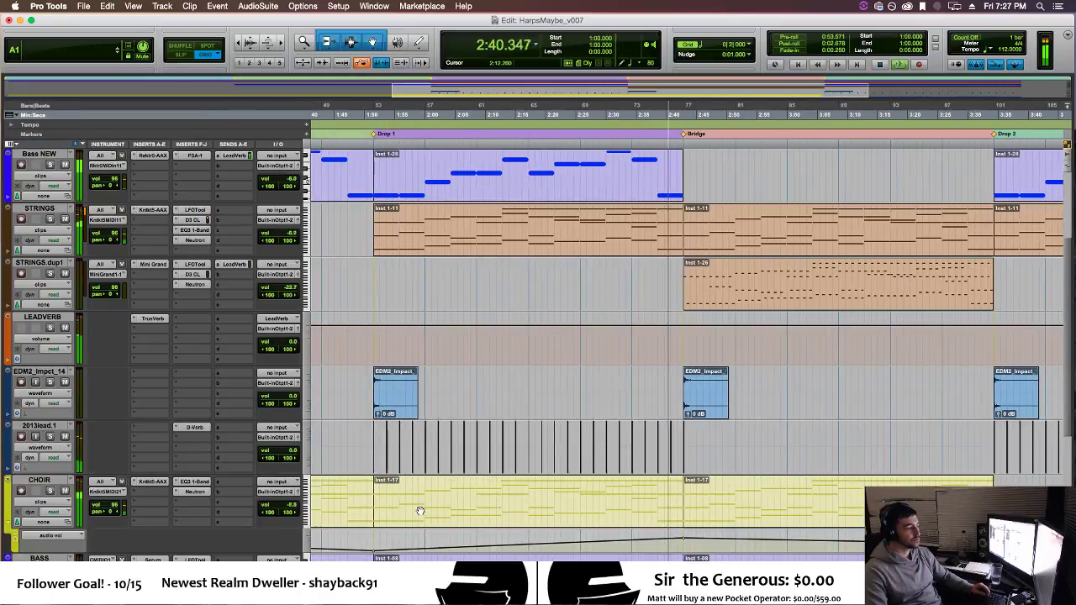
scroll(420, 511, "left", 12)
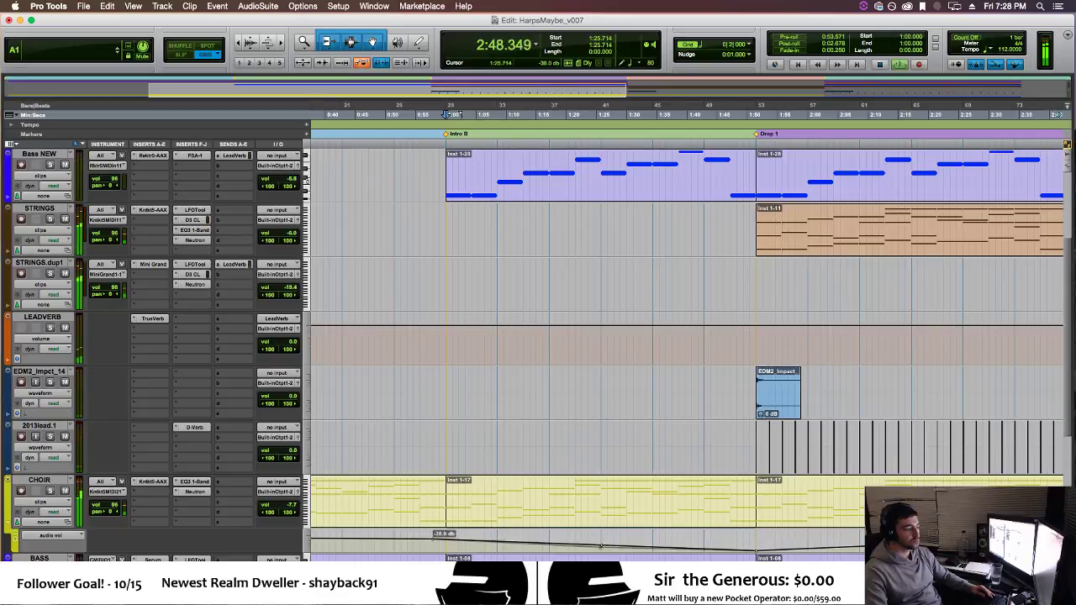
scroll(657, 537, "right", 15)
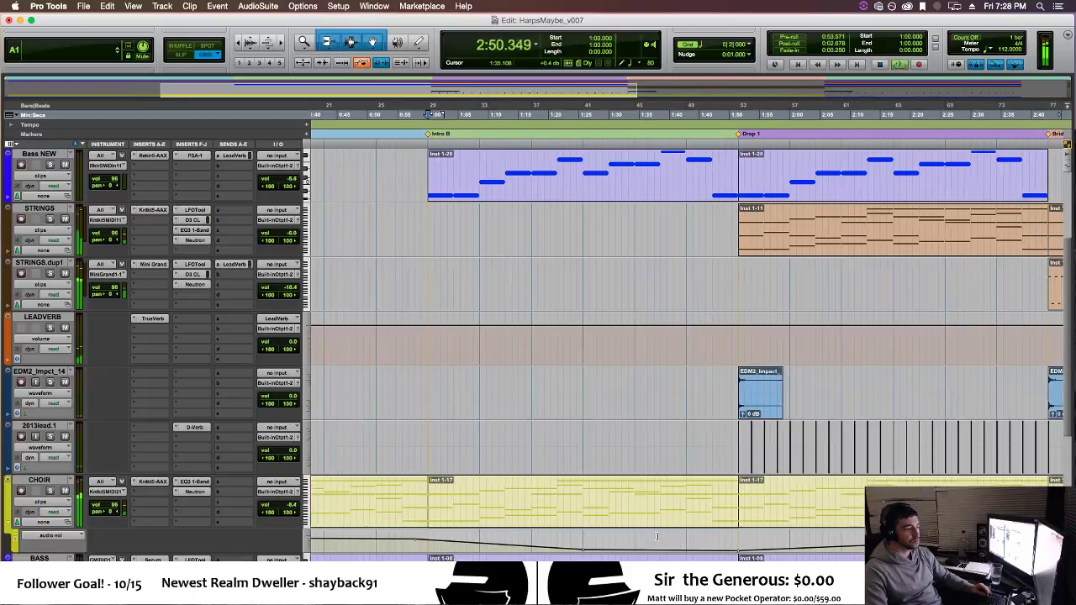
scroll(658, 536, "left", 3)
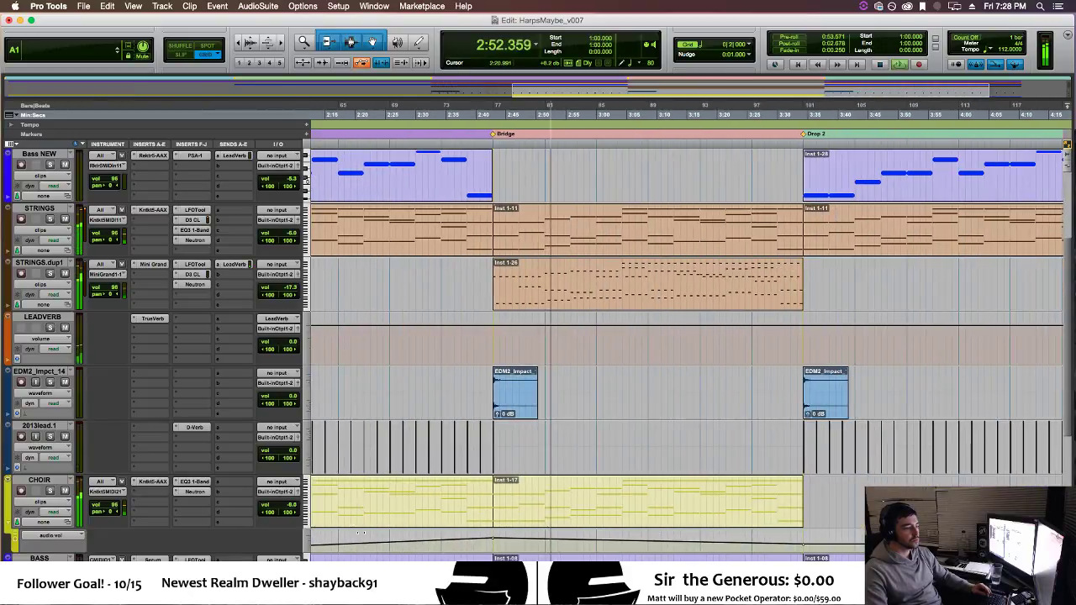
left_click(494, 542)
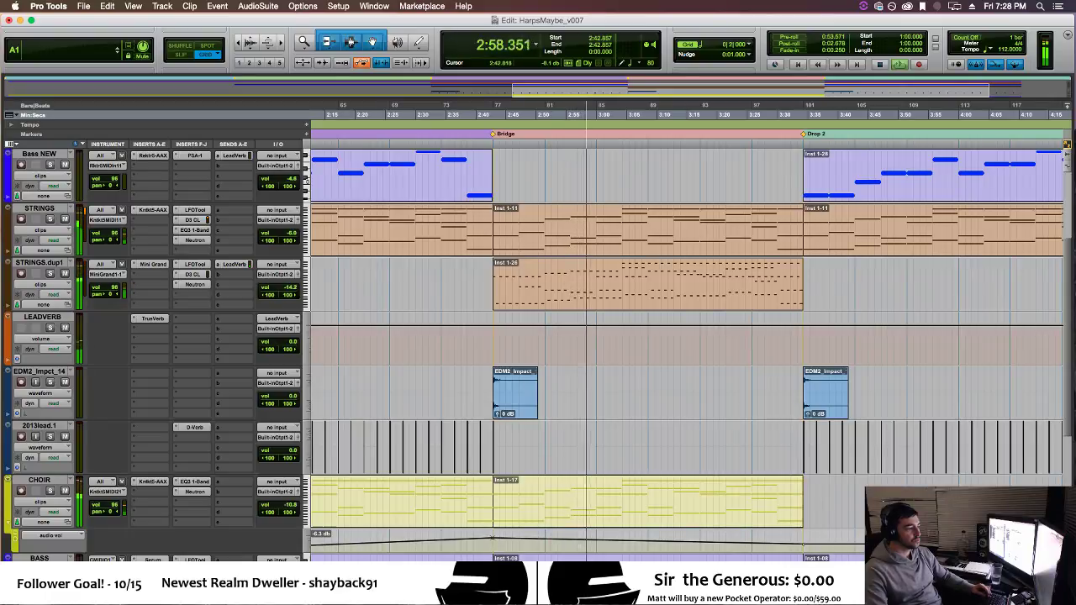
left_click_drag(493, 537, 493, 539)
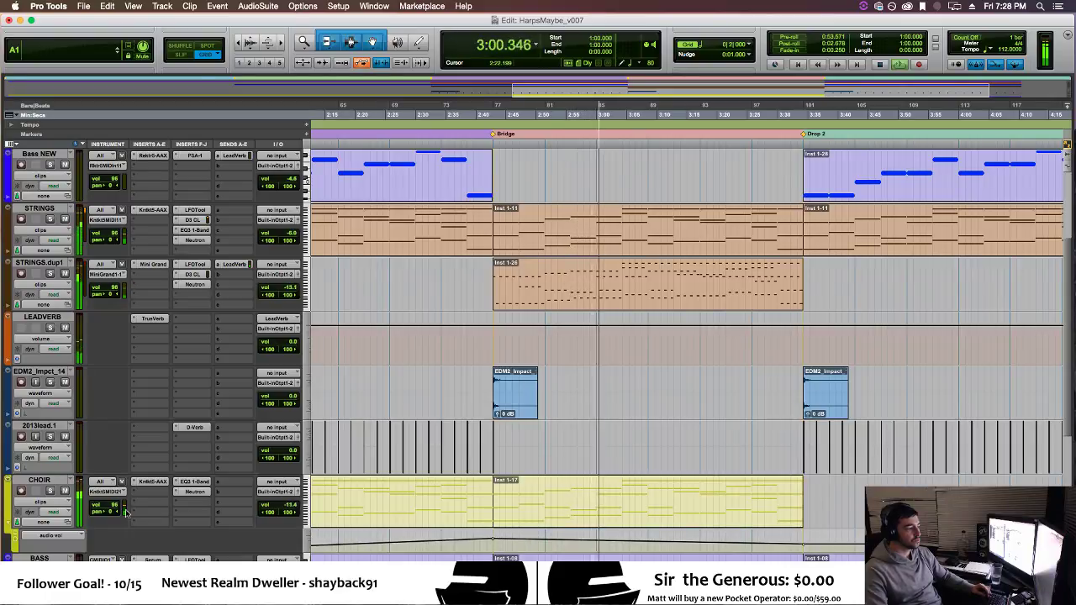
left_click(10, 522)
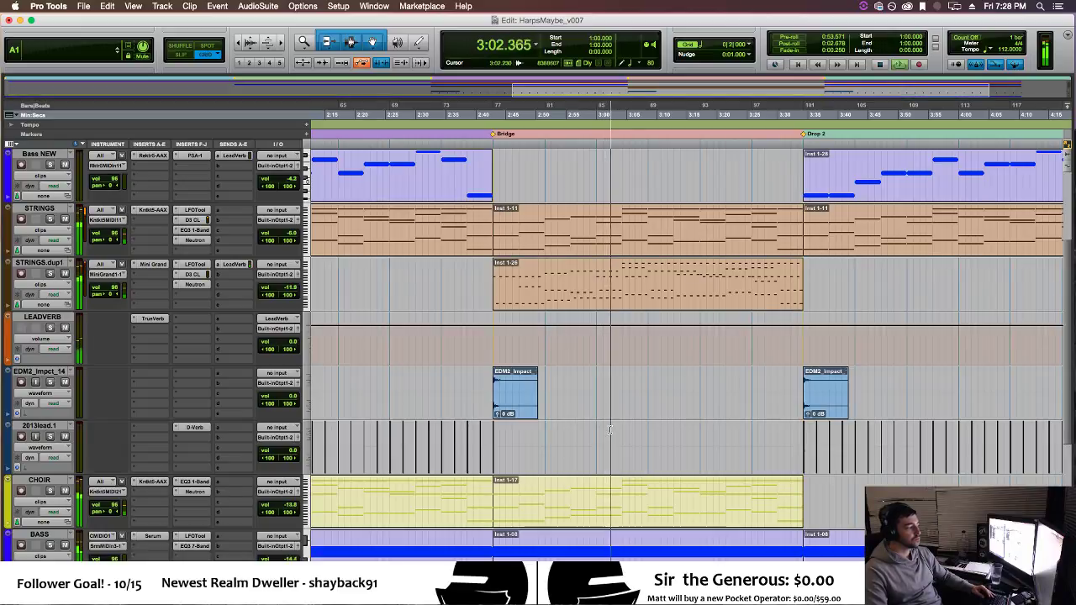
Show the RISER track's audio volume automation and add breakpoints at the start and end of its clip before Drop 2.
scroll(735, 408, "up", 2)
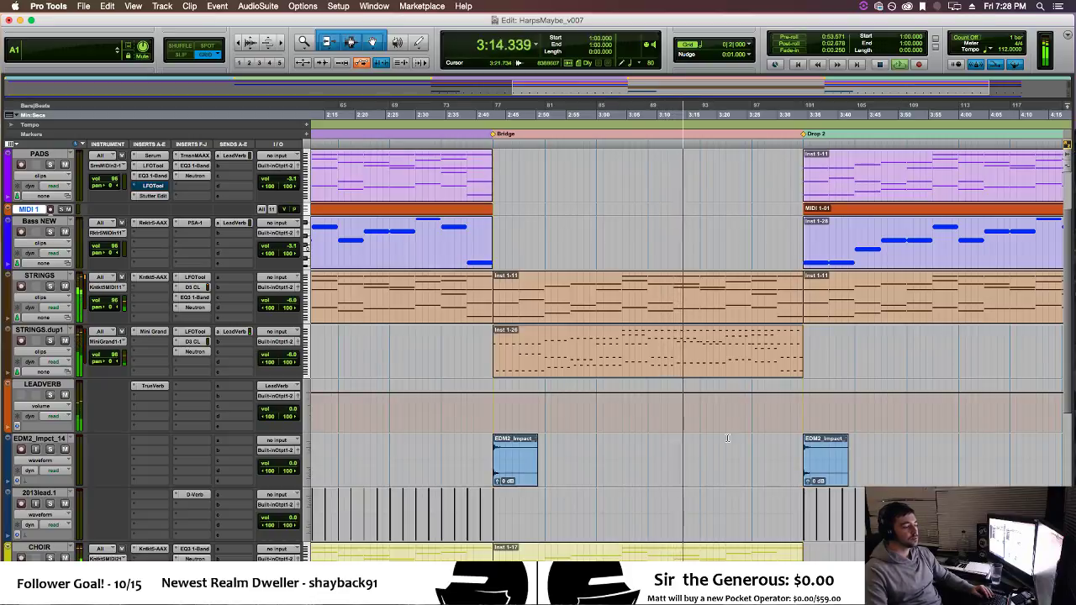
scroll(715, 440, "down", 6)
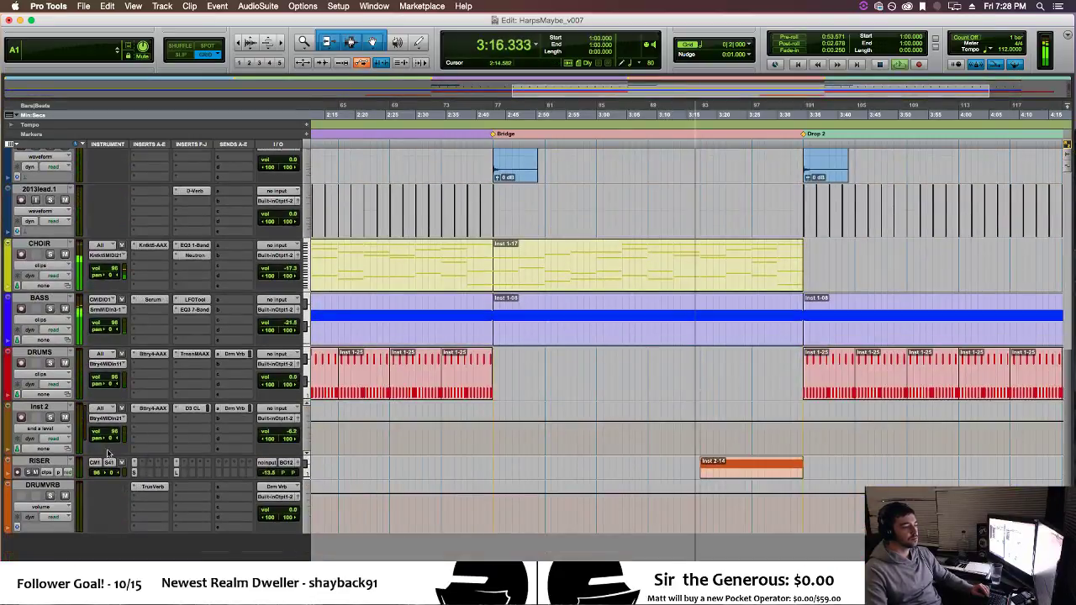
left_click(16, 477)
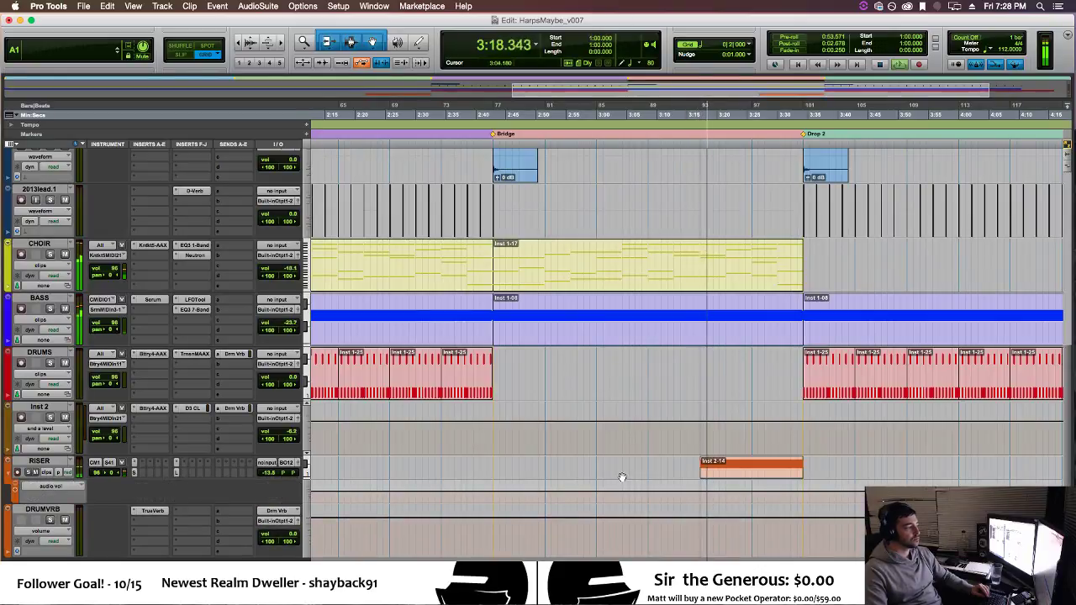
left_click(700, 492, "super")
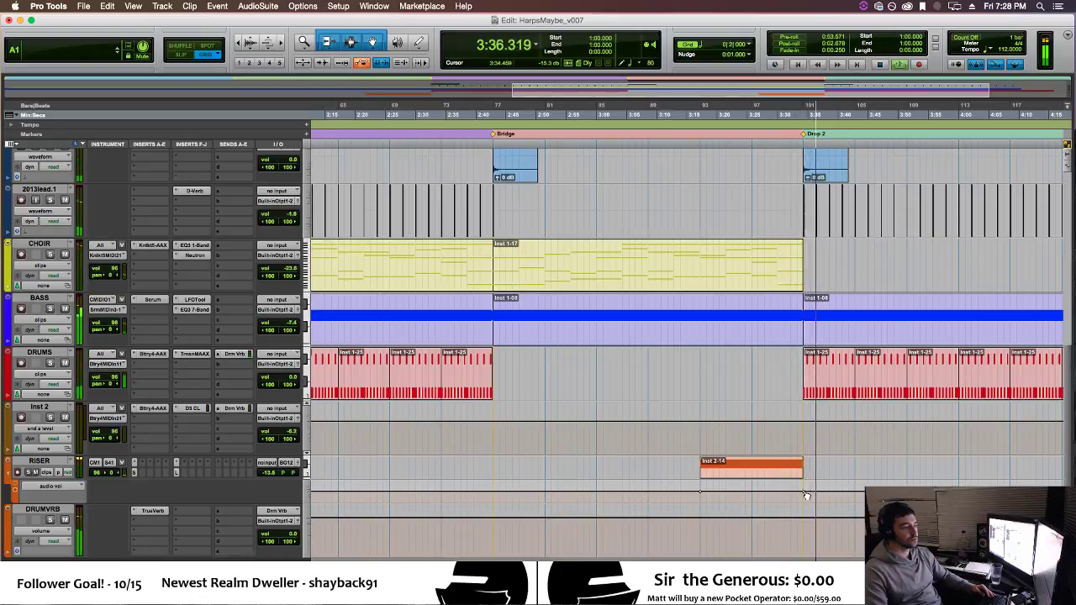
Examine the tracks' clips from the end of the Bridge through Drop 2 during playback, in close-up and overview.
scroll(806, 496, "up", 6)
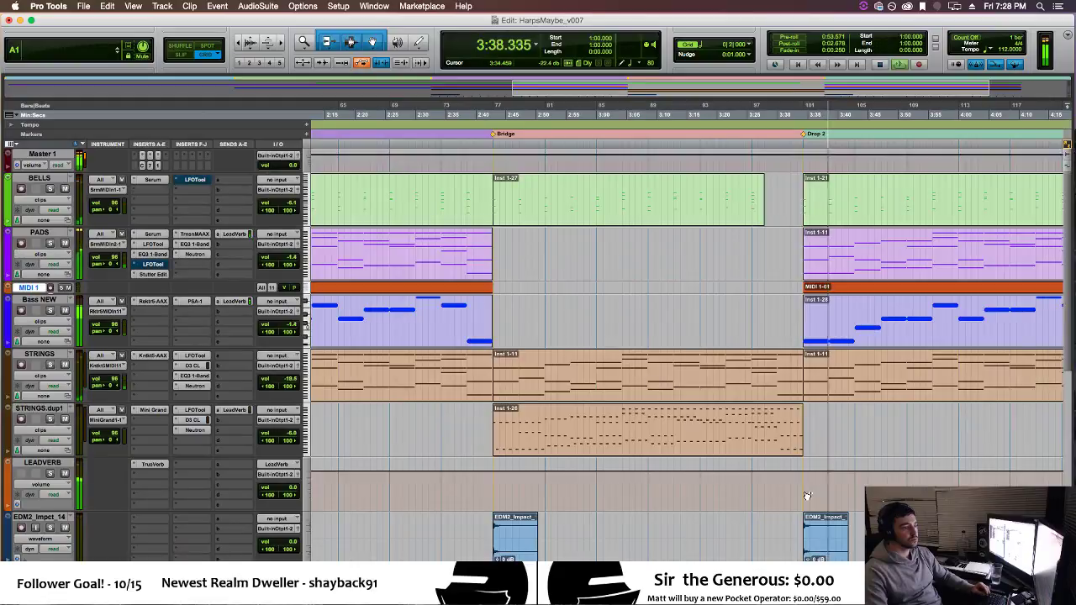
key("t")
key("t")
scroll(798, 494, "right", 8)
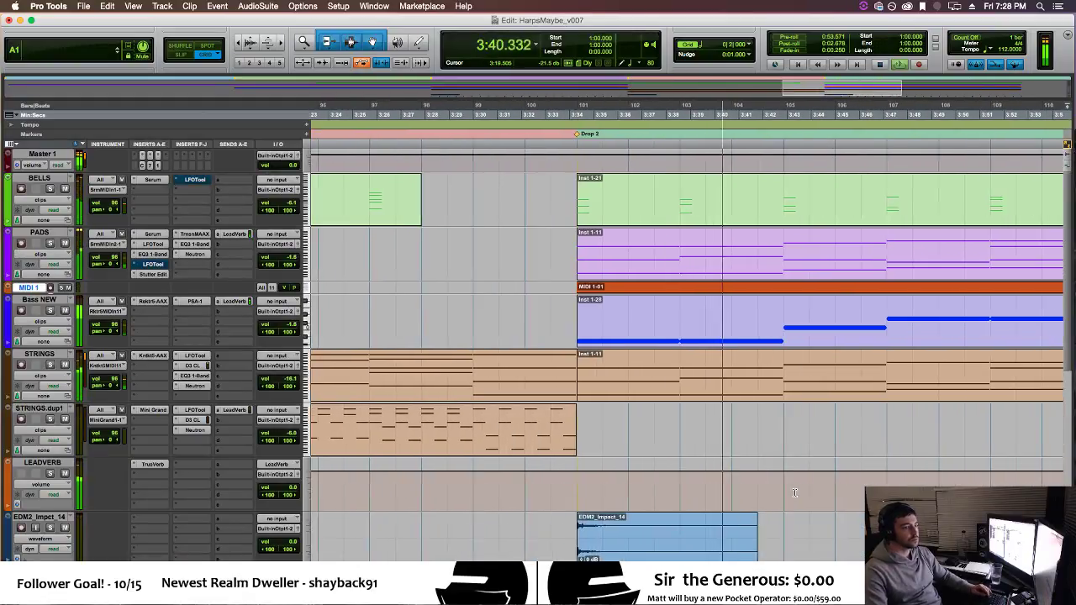
scroll(794, 493, "right", 1)
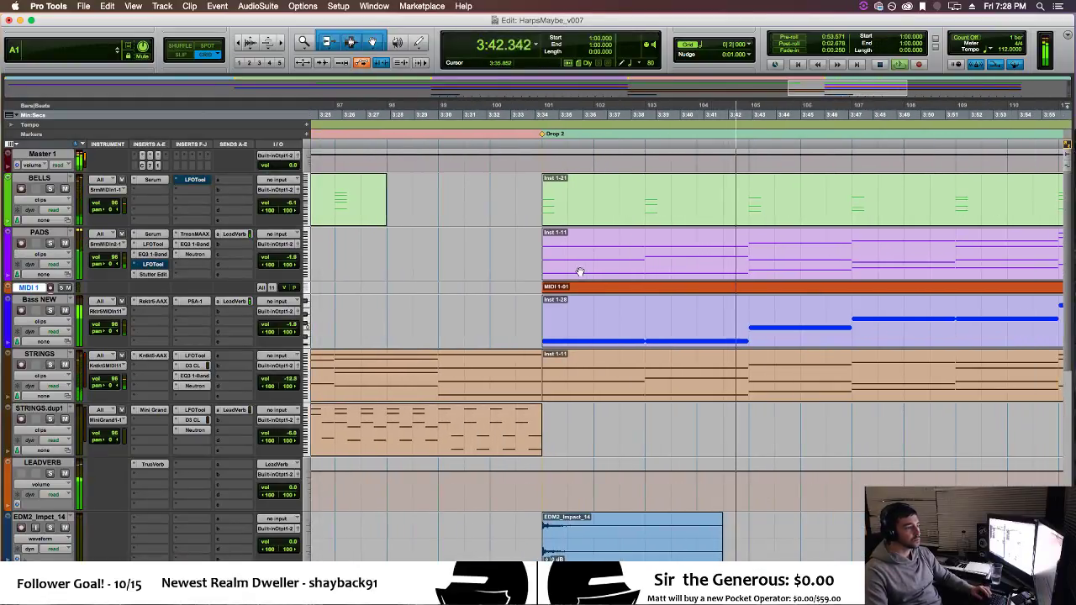
key("r")
key("r")
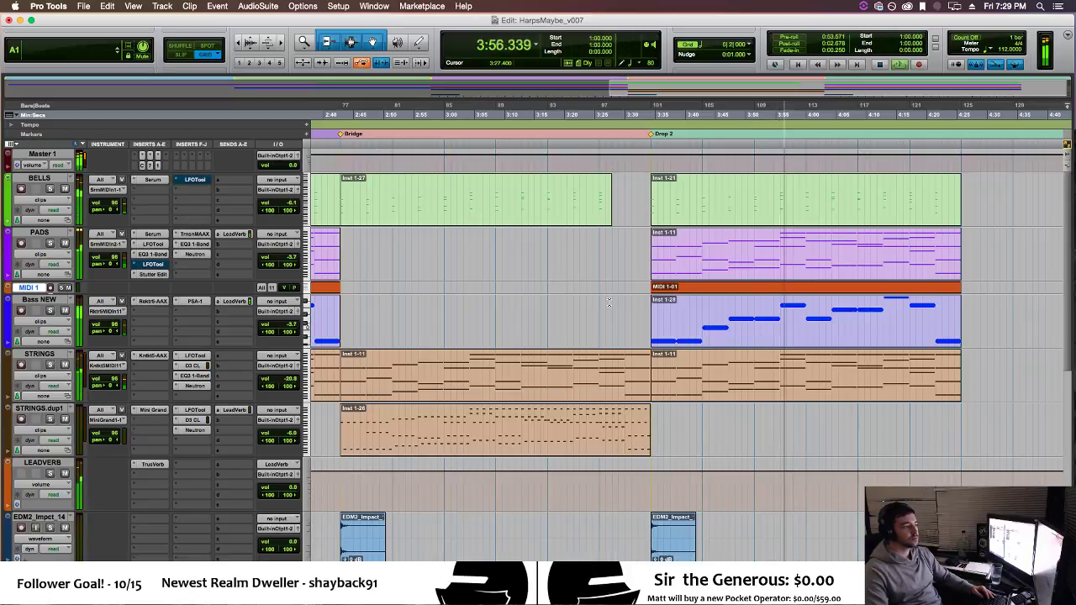
key("t")
key("t")
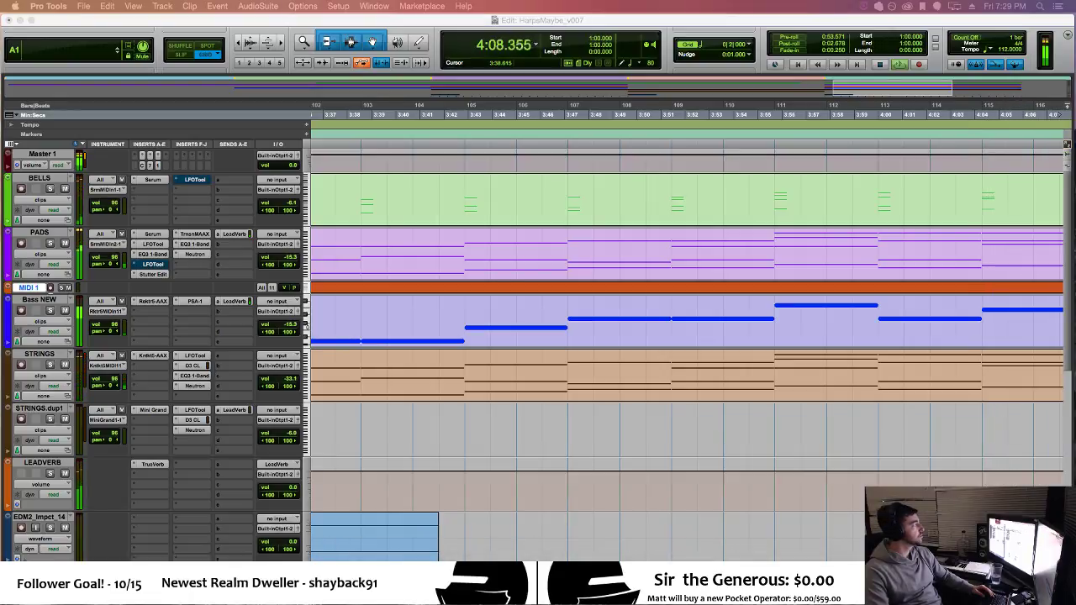
left_click(634, 451)
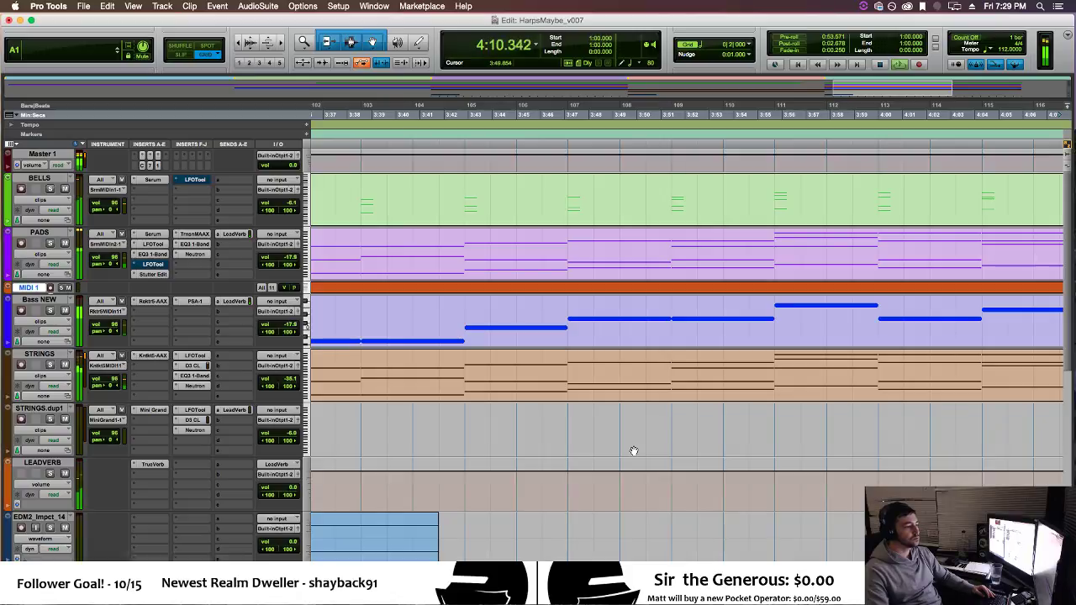
key("r")
key("r")
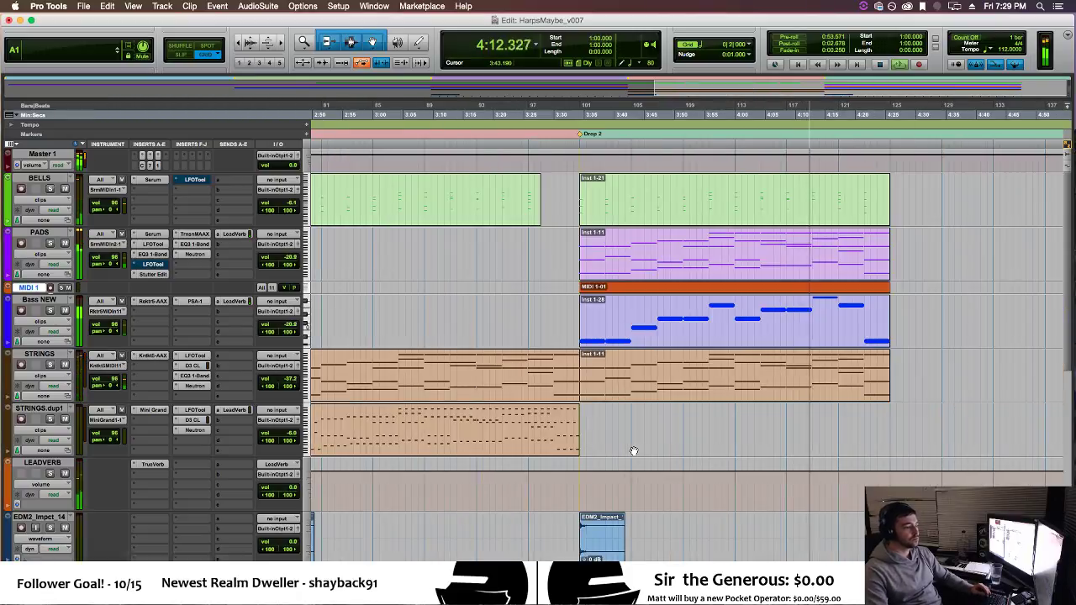
Show 2013lead.1's volume automation, add a breakpoint near bar 121 and raise the point at bar 125 to about -0.3 dB.
scroll(634, 451, "down", 5)
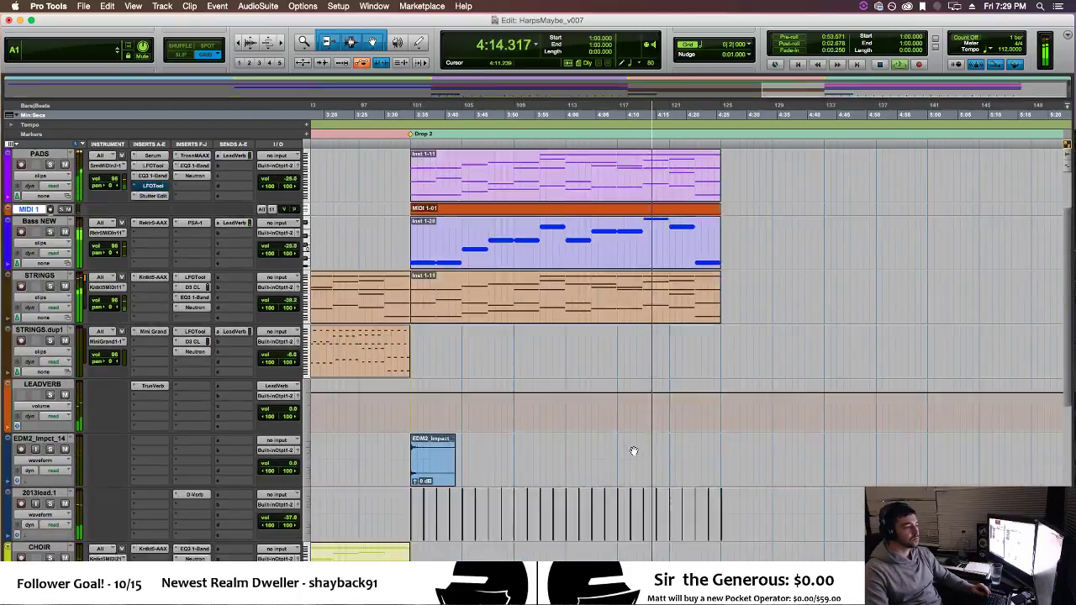
left_click(15, 409)
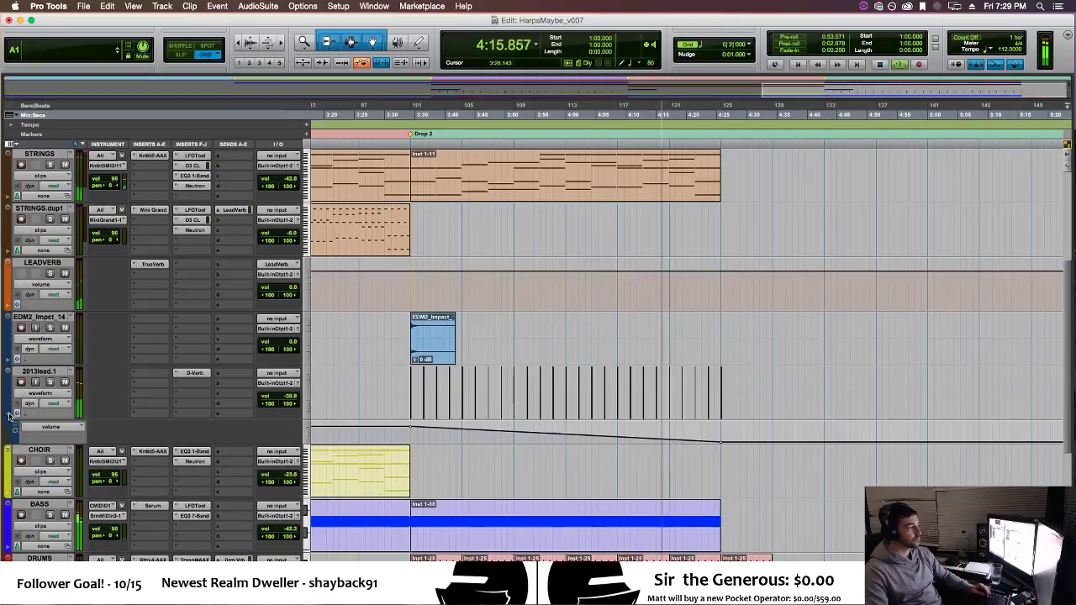
left_click(672, 440)
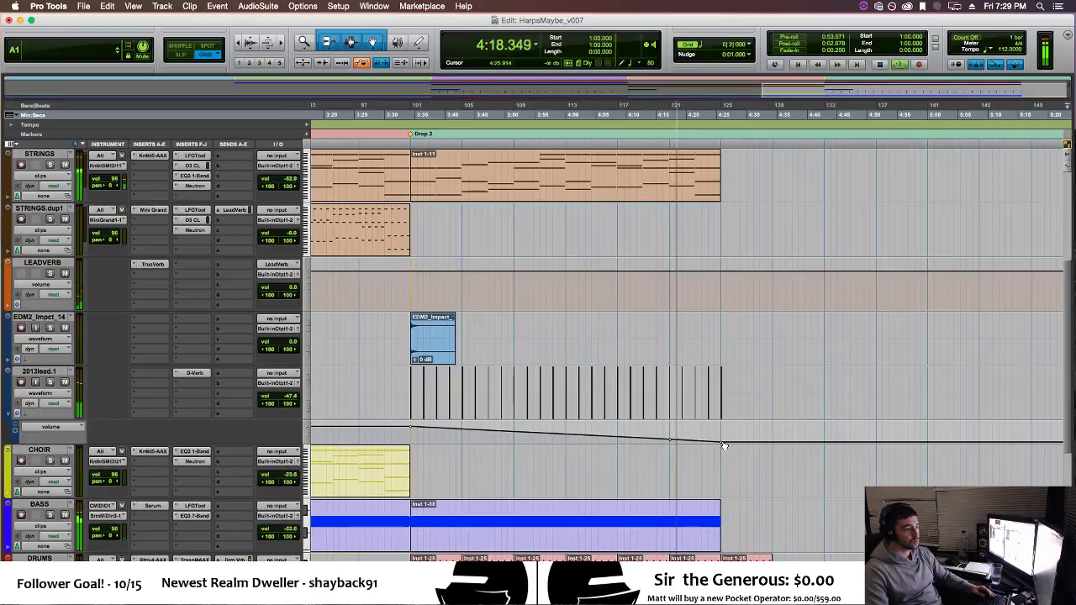
left_click_drag(722, 442, 722, 431)
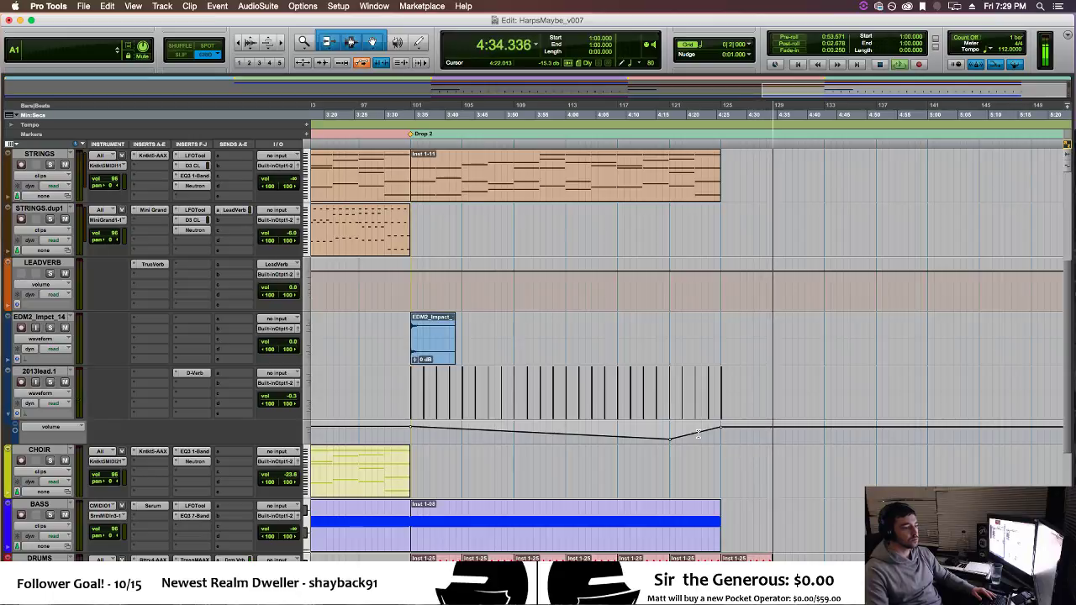
Play the end of Drop 2 from 4:23.571 to check the 2013lead.1 track's volume automation.
left_click(709, 429)
key("space")
key("space")
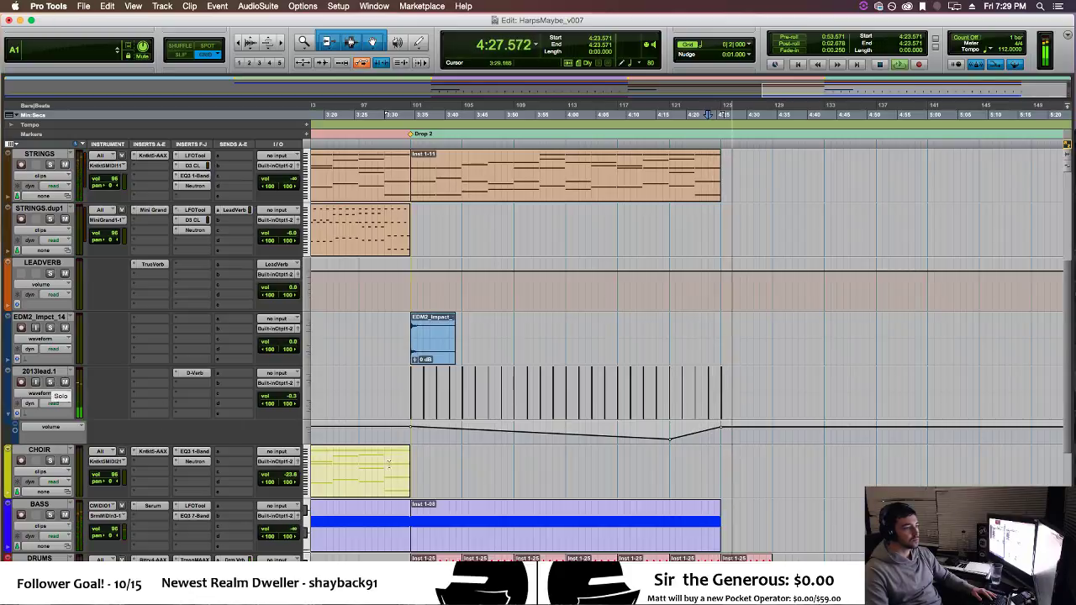
key("space")
Dismiss the reminder notification and hide the volume automation lane of the 2013lead.1 track.
key("r")
key("r")
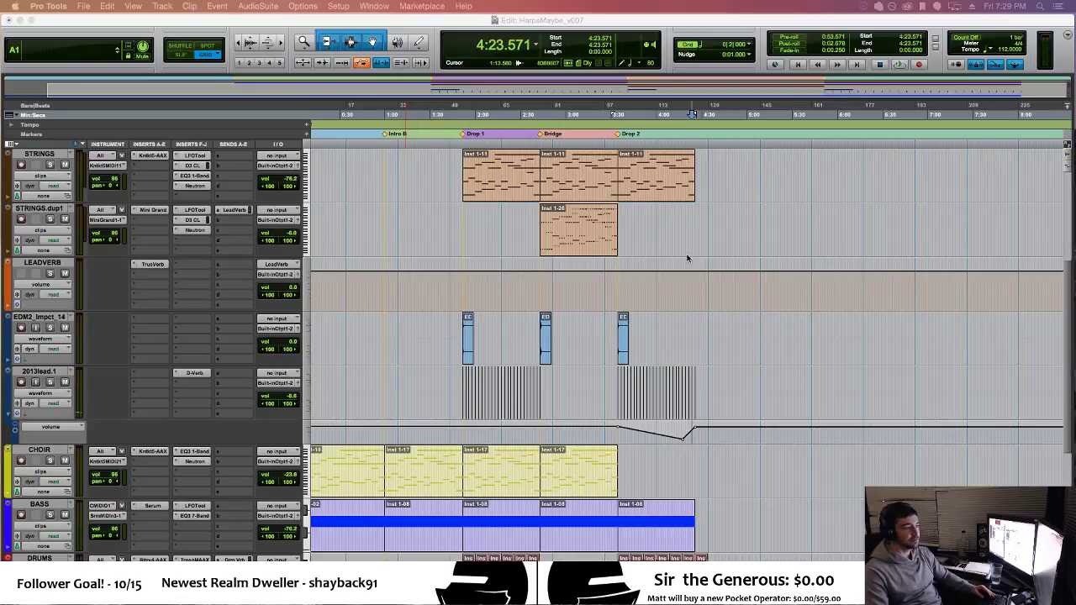
left_click(709, 330)
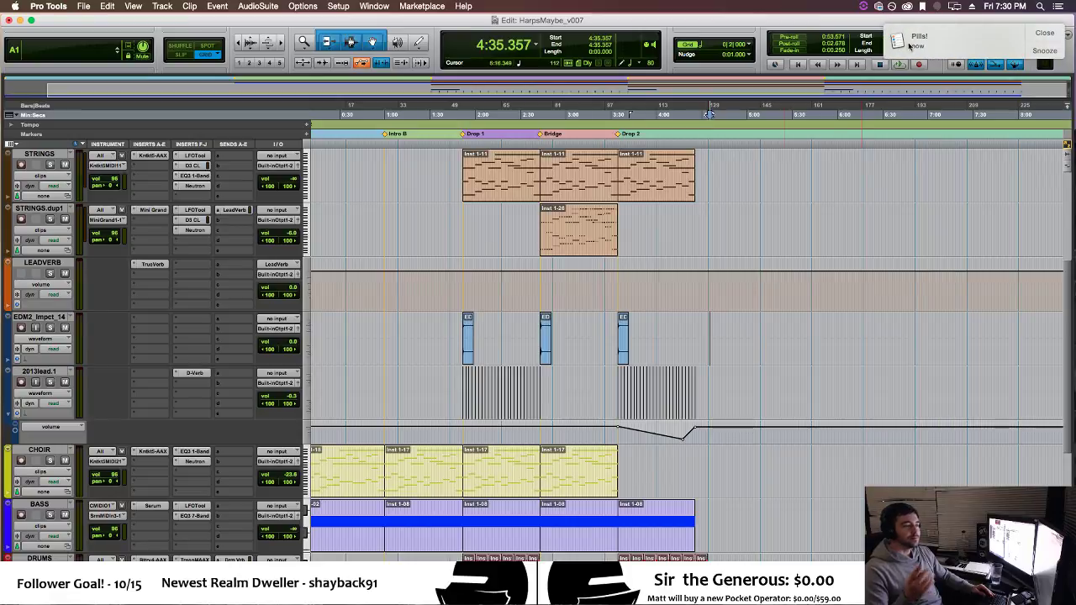
left_click(1043, 32)
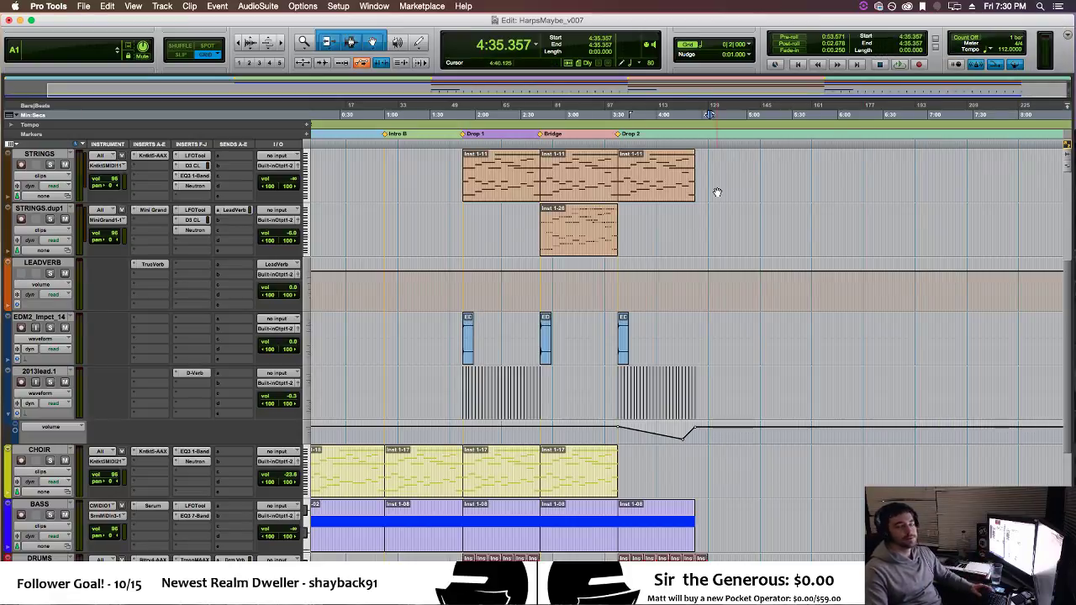
left_click(10, 417)
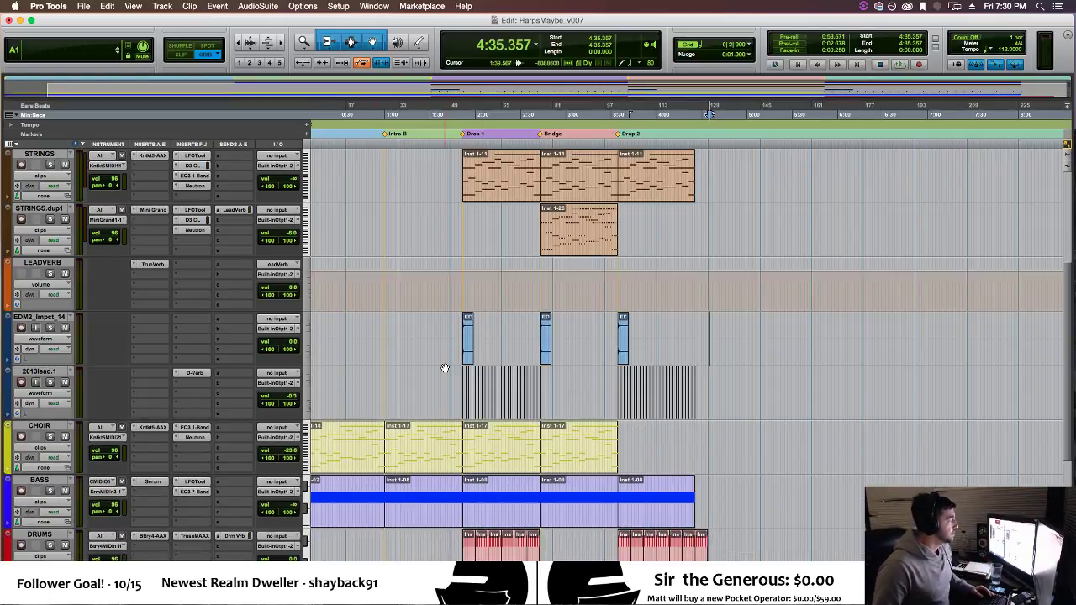
Play the passage just after Drop 2 and select 4:30.000 to 4:31.071 on the STRINGS track.
scroll(444, 368, "down", 3)
scroll(444, 368, "up", 6)
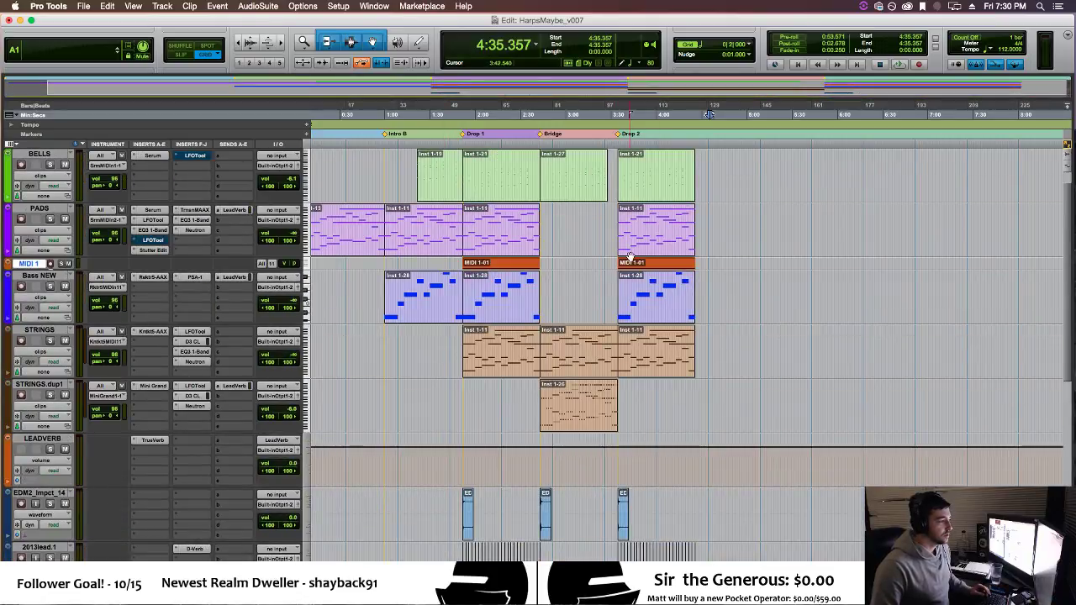
key("t")
key("t")
key("space")
left_click_drag(661, 349, 656, 349)
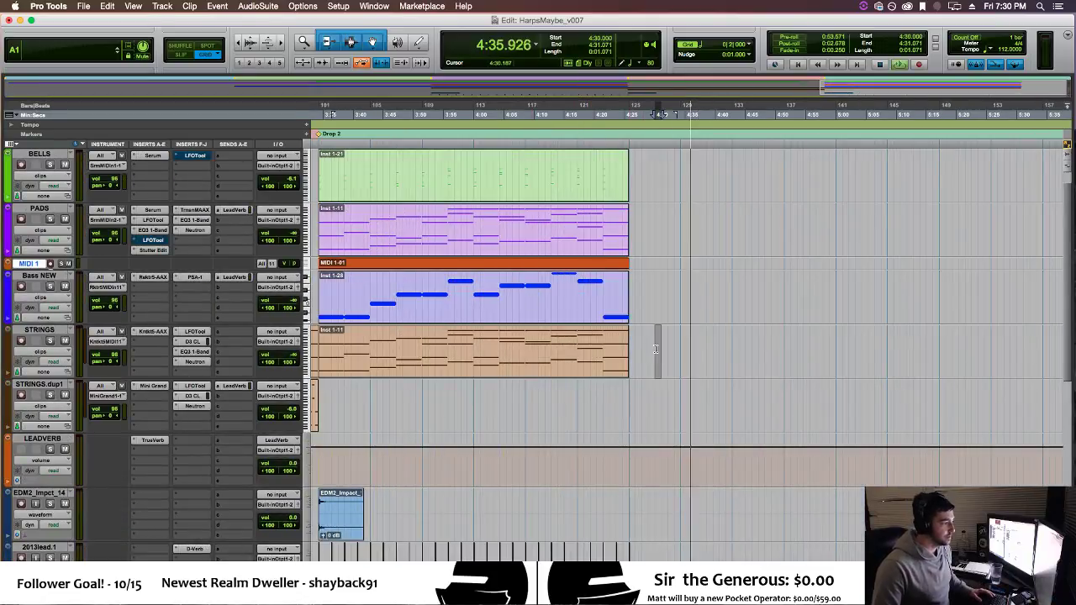
Solo the PADS and MIDI 1 tracks and place the playback position just before Drop 2 at 3:33.214.
left_click(341, 246)
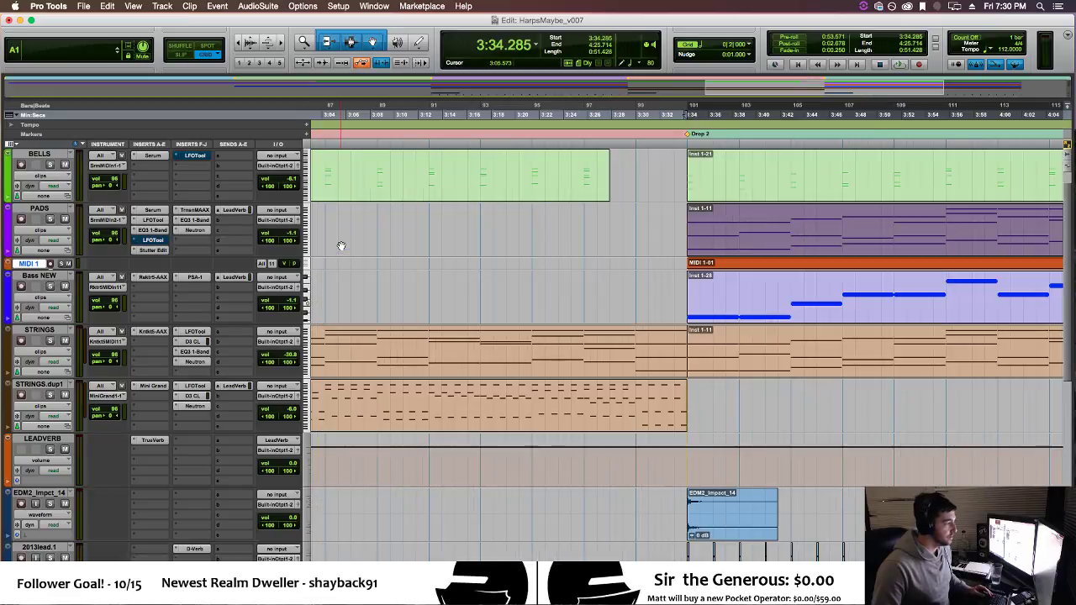
scroll(779, 336, "right", 5)
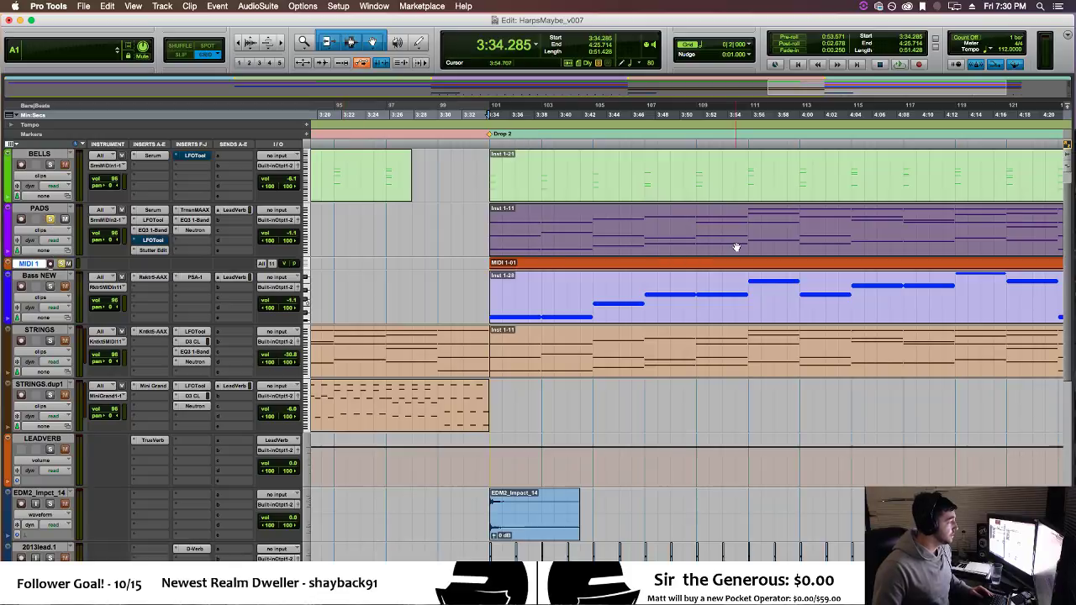
left_click(477, 225)
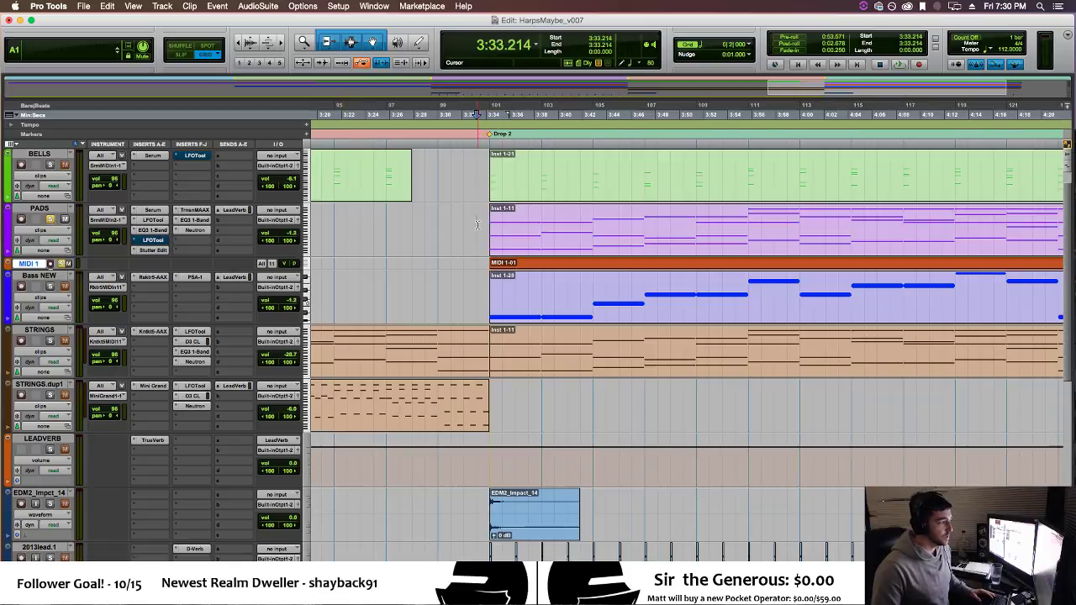
Play the start of Drop 2 from 3:33.214 and the start of Drop 1 from 1:50.357 to compare the soloed pads.
key("space")
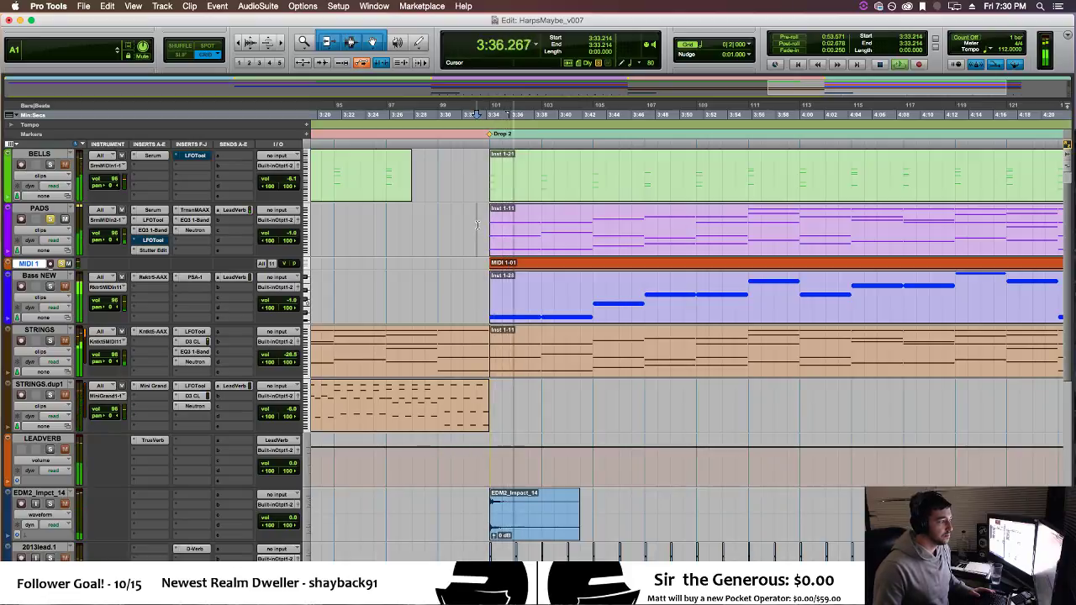
key("space")
scroll(790, 572, "left", 10)
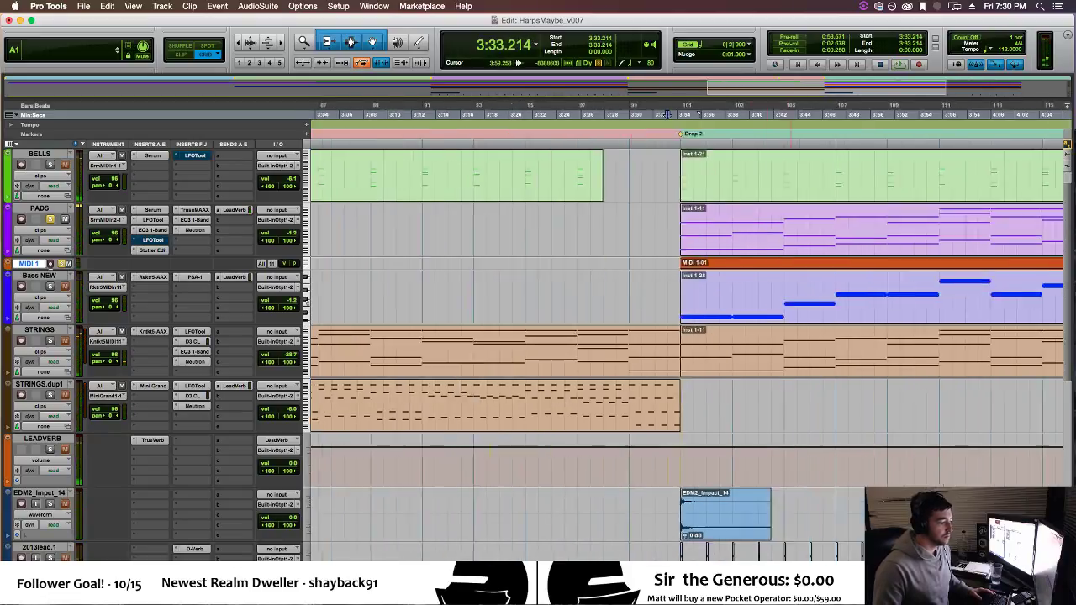
scroll(540, 540, "left", 5)
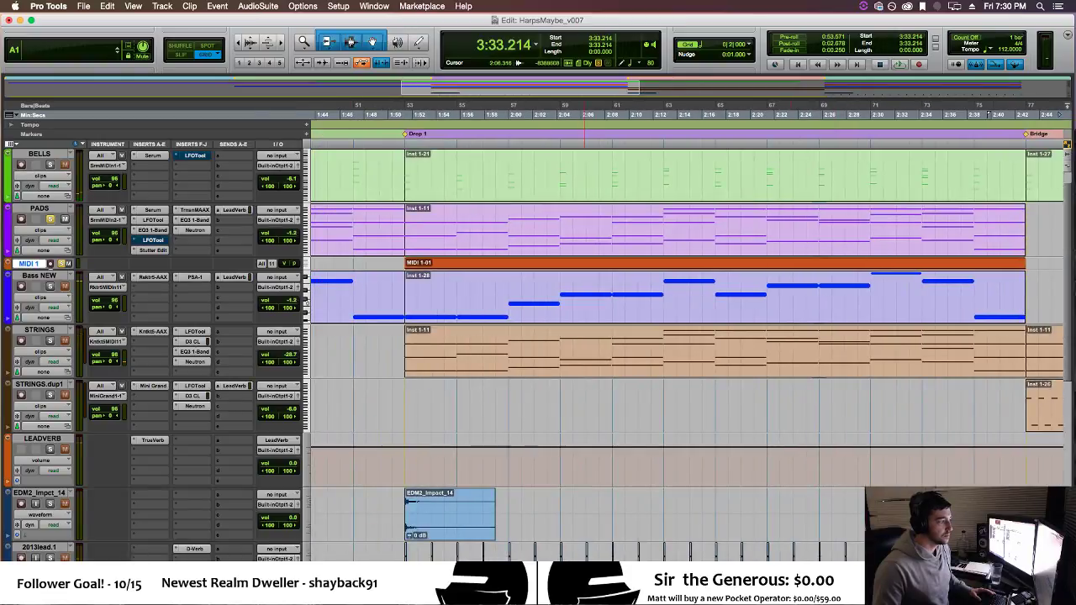
key("space")
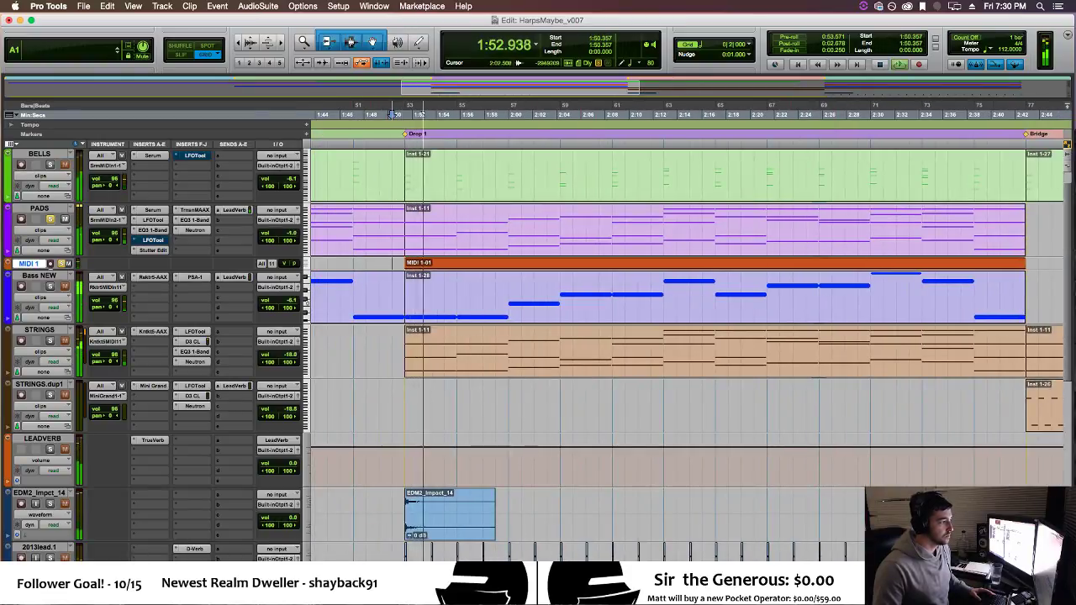
key("space")
Duplicate the PADS track's Drop 1 clip so that the copy fills the Bridge.
scroll(391, 263, "right", 6)
scroll(713, 440, "right", 15)
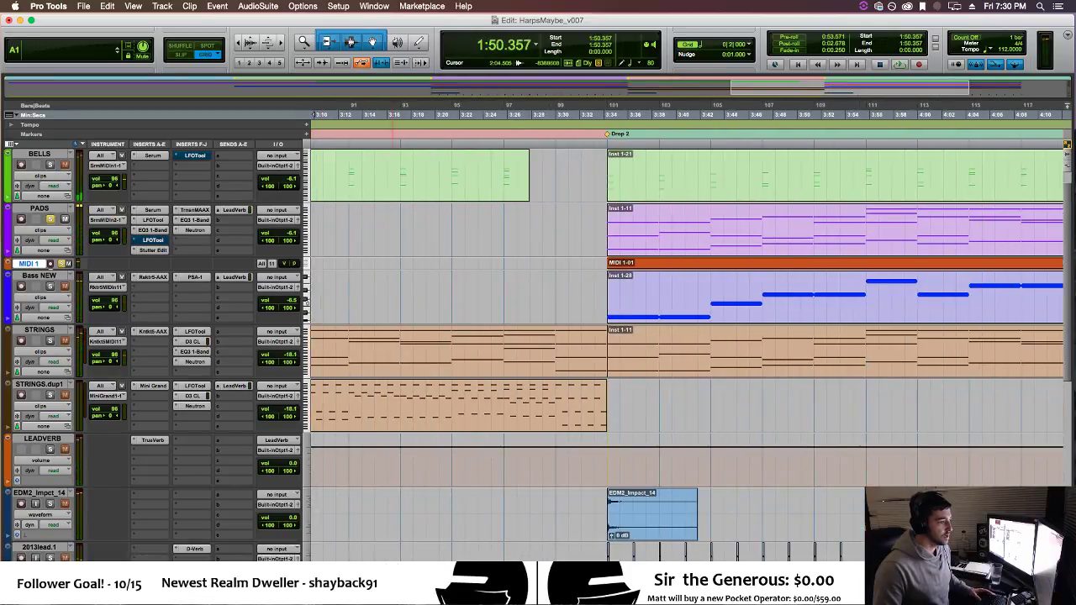
key("r")
key("r")
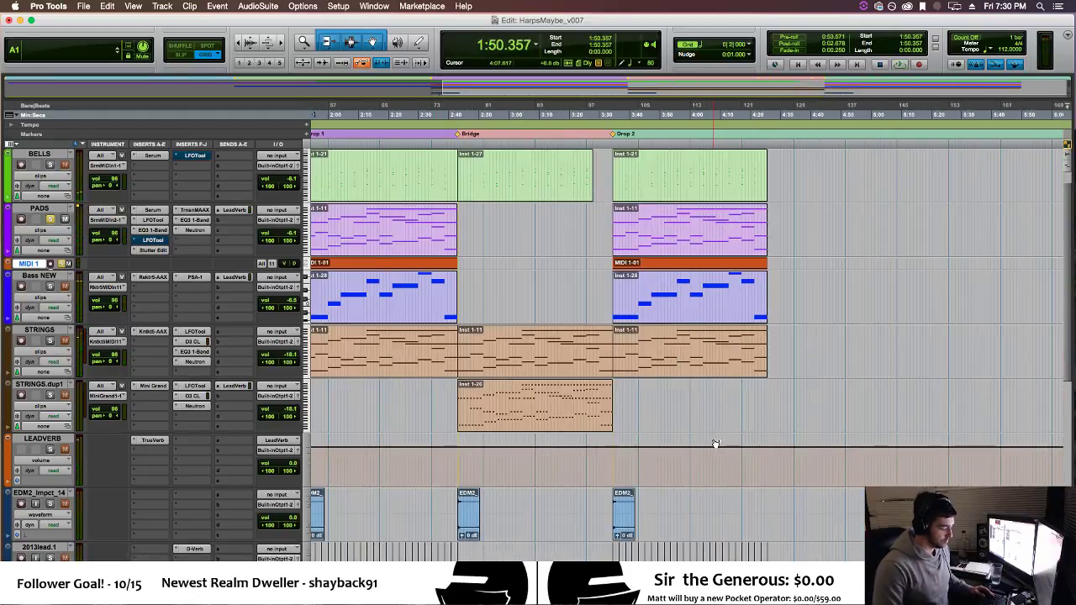
left_click(439, 251)
key("super+d")
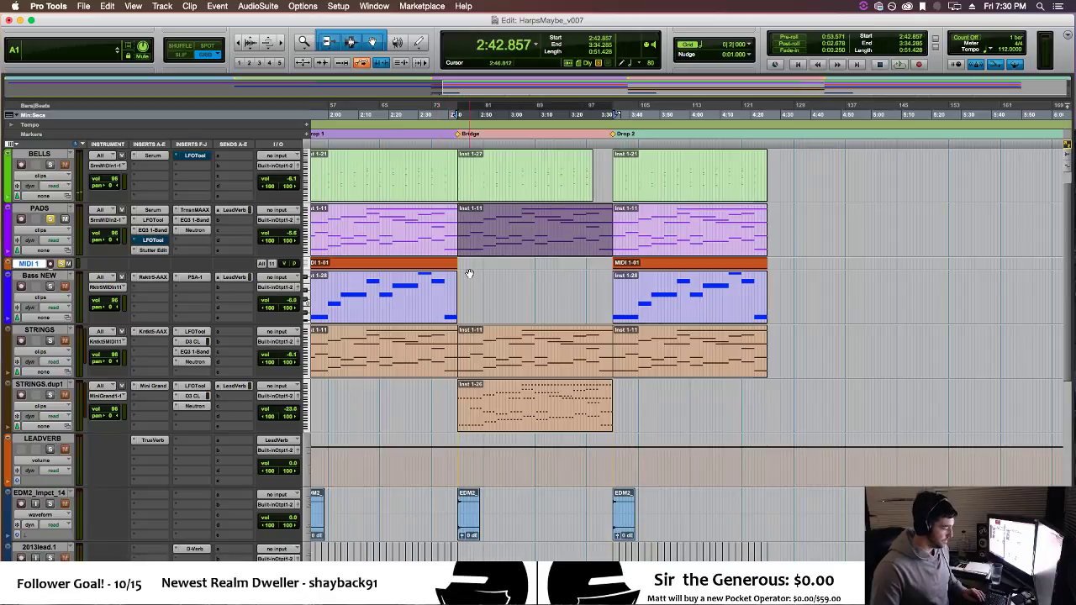
Show the PADS track's audio volume automation and lower it to the minimum across the whole Bridge, up to the start of Drop 2.
left_click(10, 253)
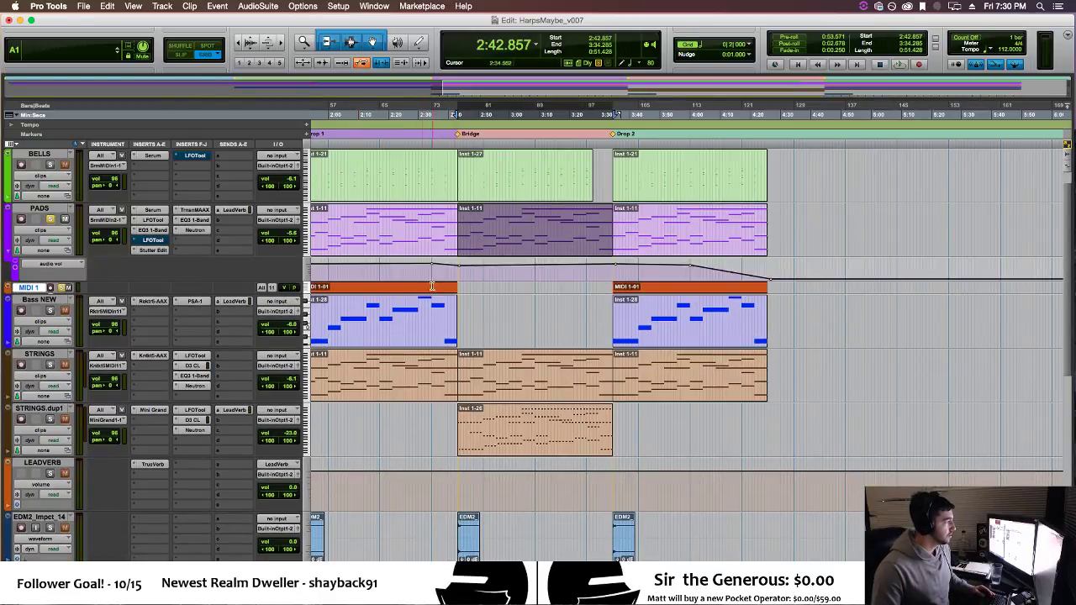
key("t")
key("t")
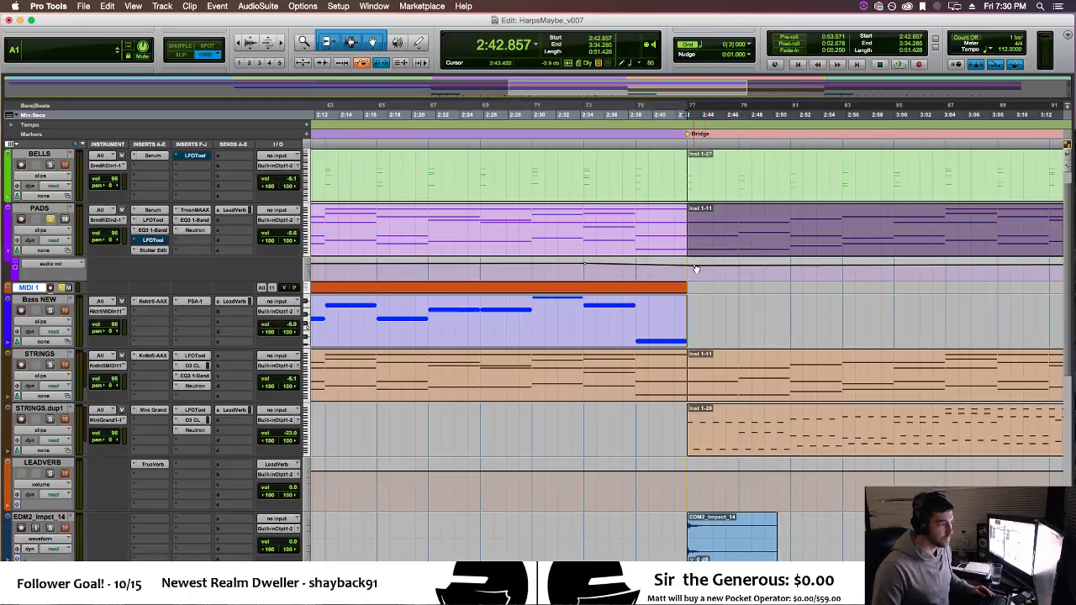
left_click_drag(696, 269, 689, 279)
scroll(770, 454, "right", 10)
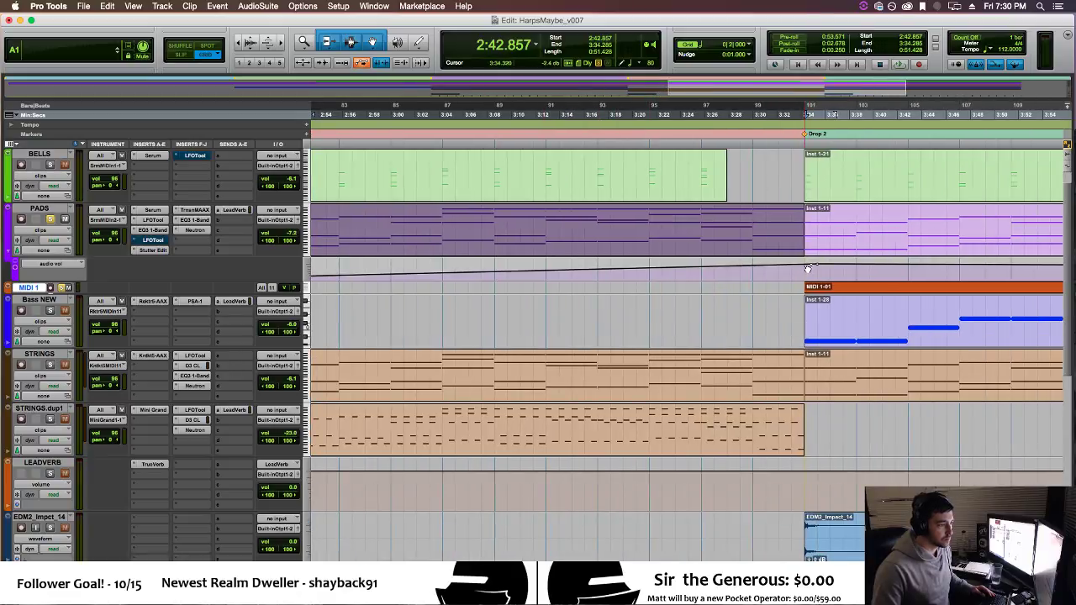
mouse_move(803, 264)
left_mouse_down()
mouse_move(790, 278)
mouse_move(804, 280)
left_mouse_up()
Play the transition into Drop 2 from 3:32.142 and hide the PADS track's volume automation lane.
left_click(778, 270)
key("space")
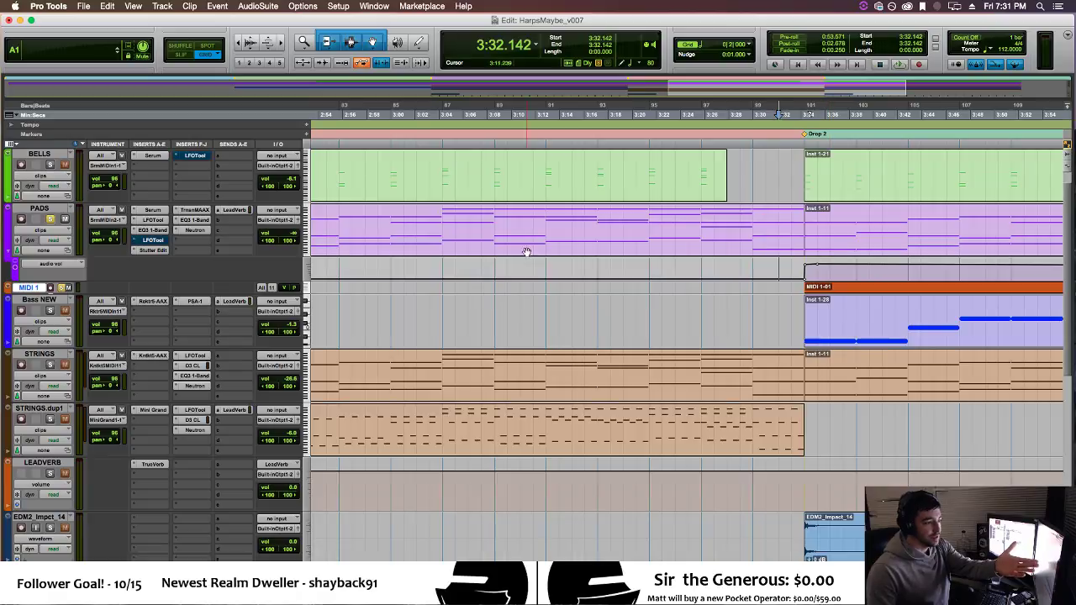
left_click(11, 253)
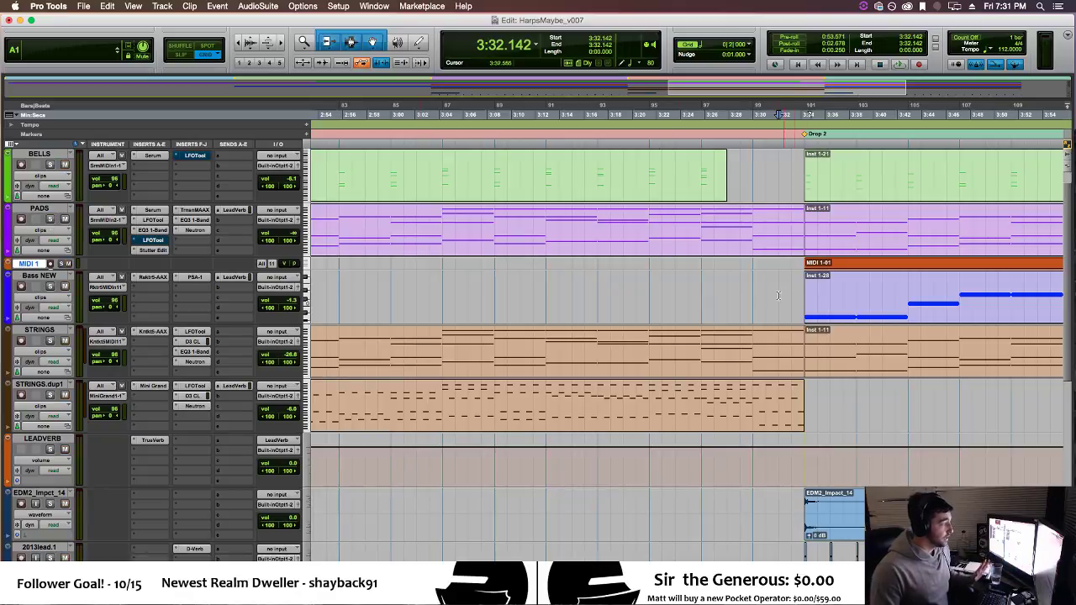
Play into Drop 2 from 3:30.000, and again from 3:33.214 with the 2013lead.1 and EDM2_Impct_14 tracks soloed.
key("space")
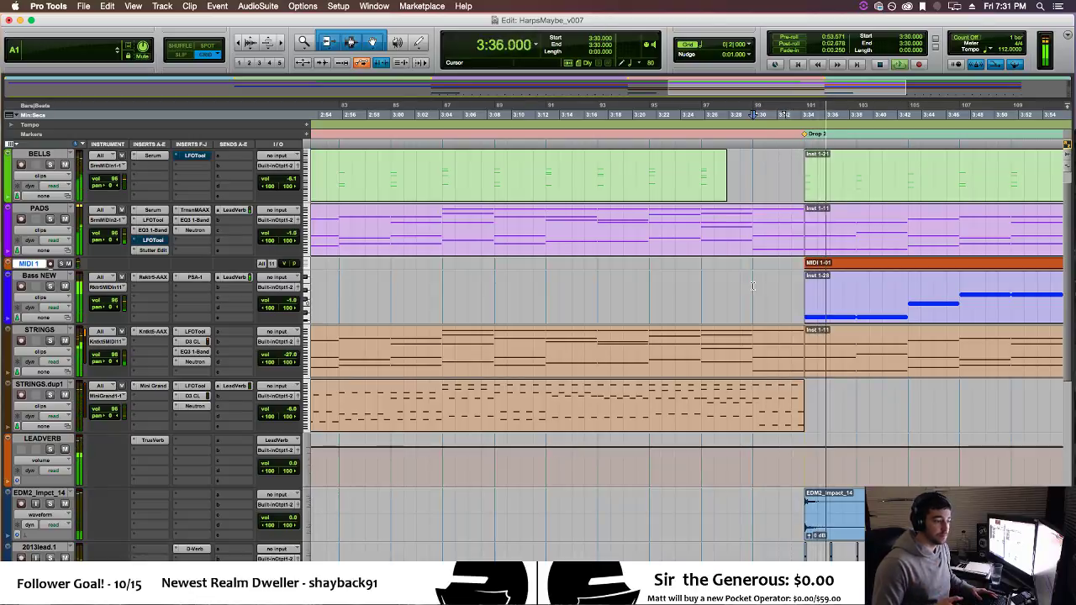
key("space")
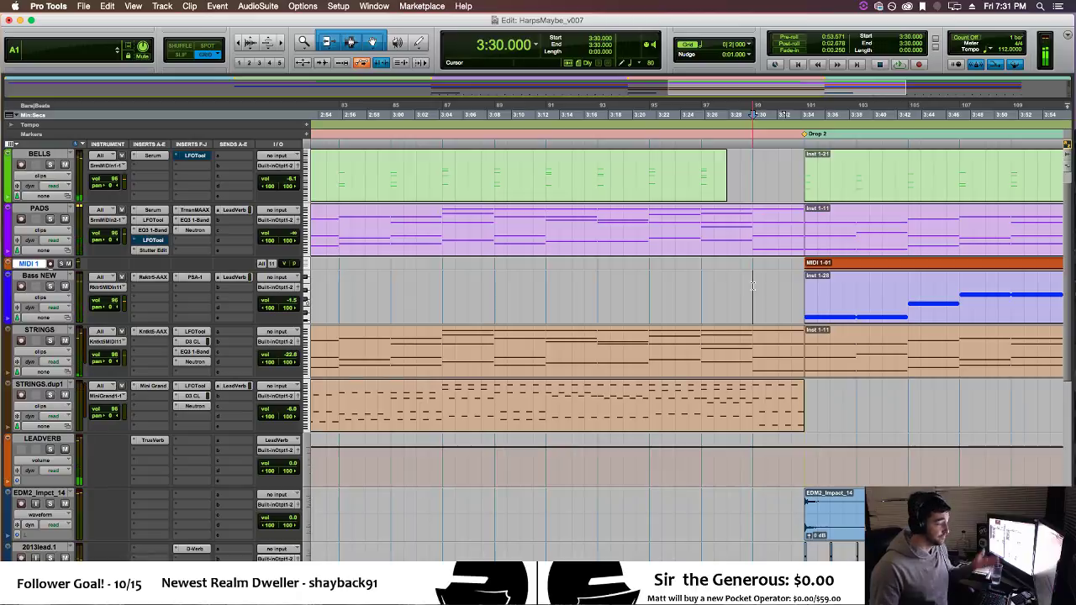
scroll(727, 360, "down", 3)
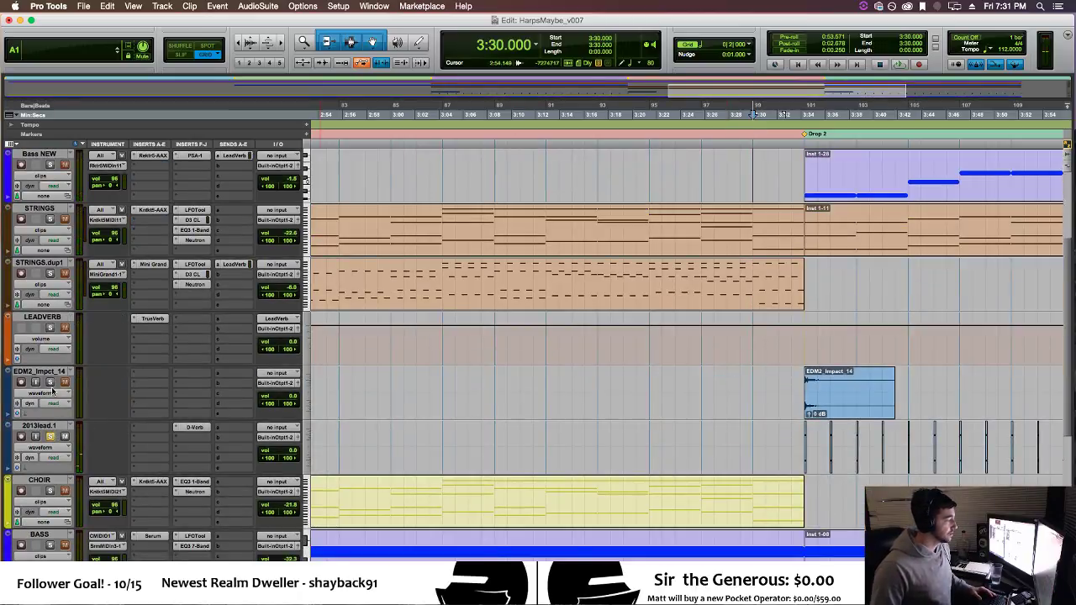
key("space")
left_click(793, 434)
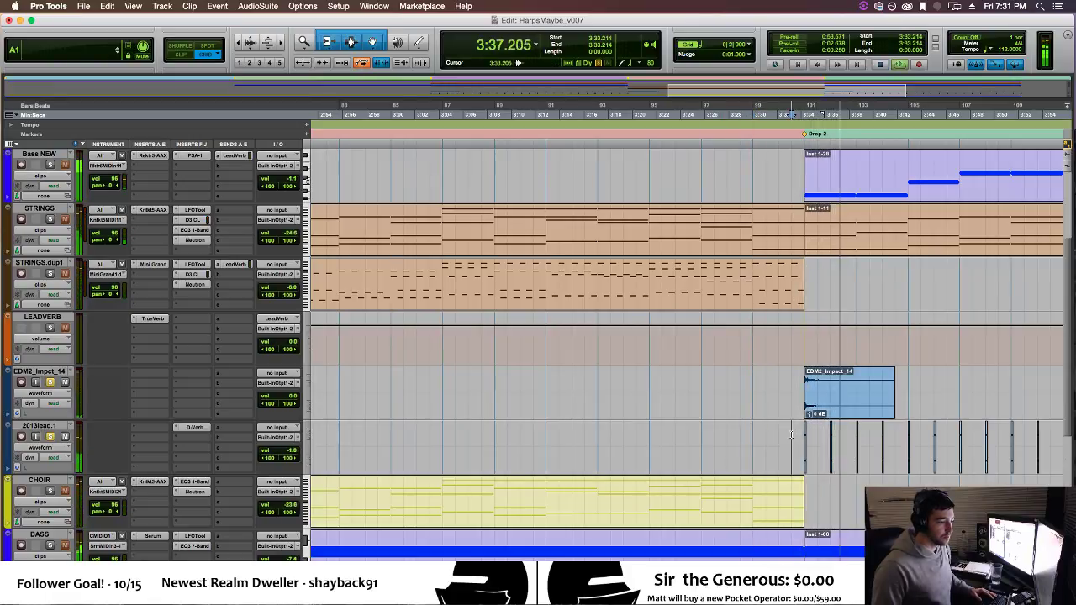
key("space")
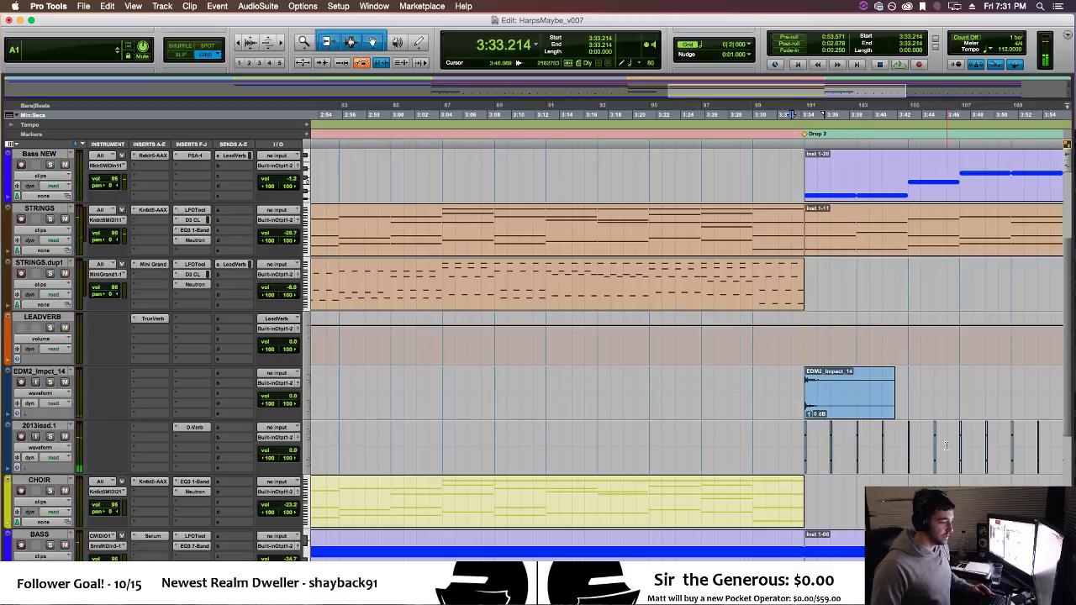
Select the first two bars of Drop 1 on the 2013lead.1 track, from 1:51.428 to 1:55.714.
scroll(685, 337, "left", 10)
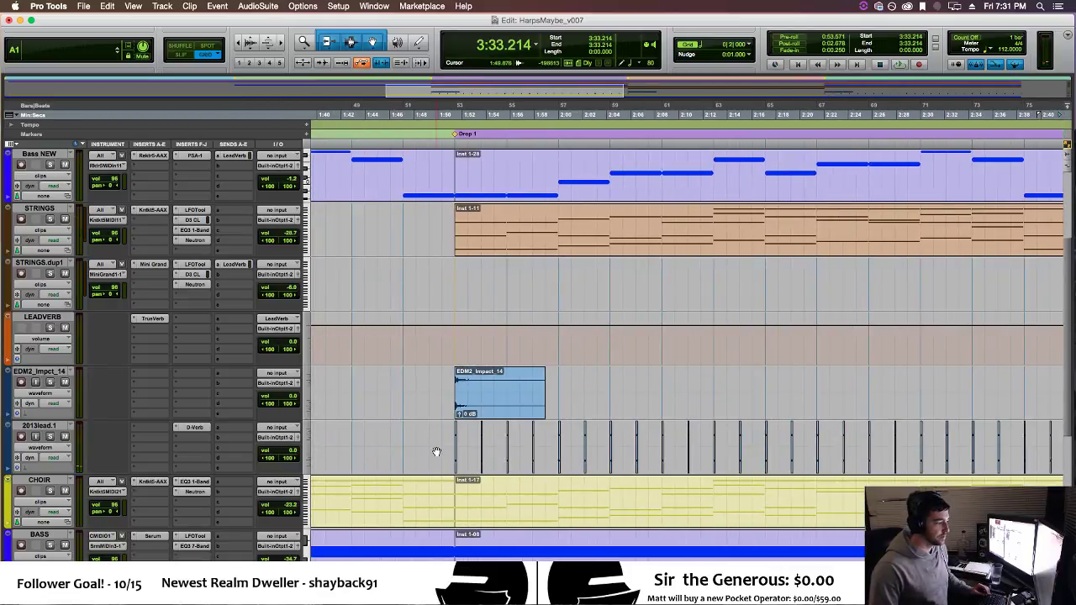
key("t")
key("t")
key("t")
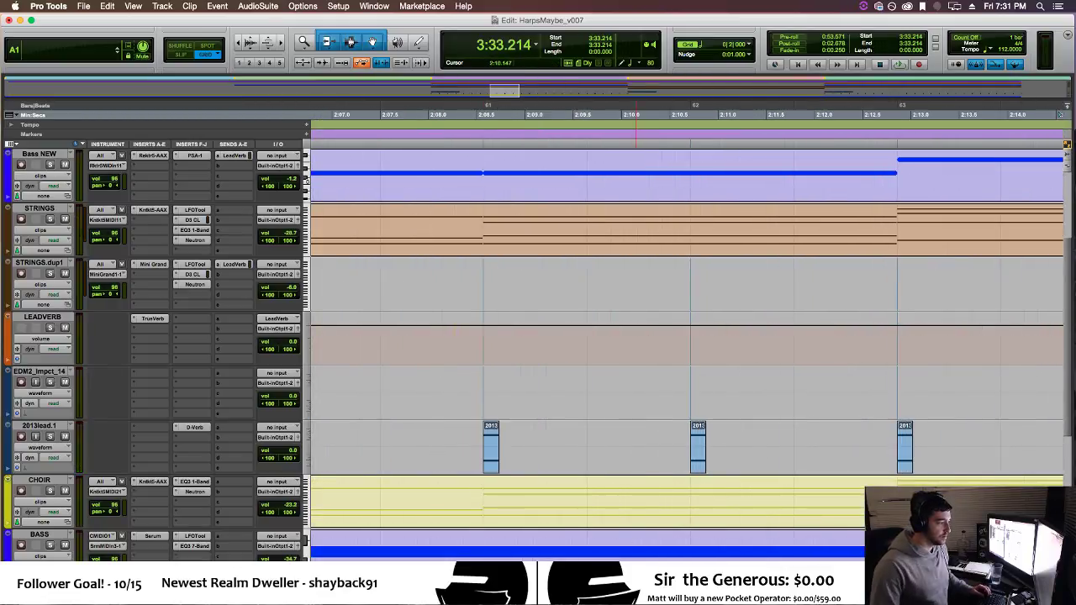
scroll(566, 521, "left", 10)
left_click(490, 461)
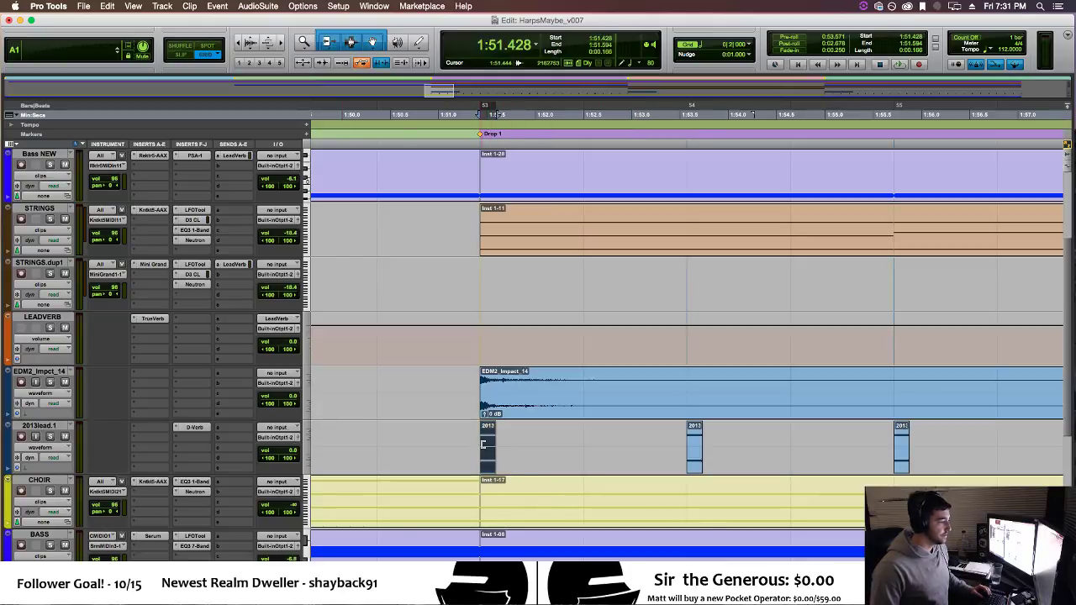
left_click_drag(483, 444, 871, 451)
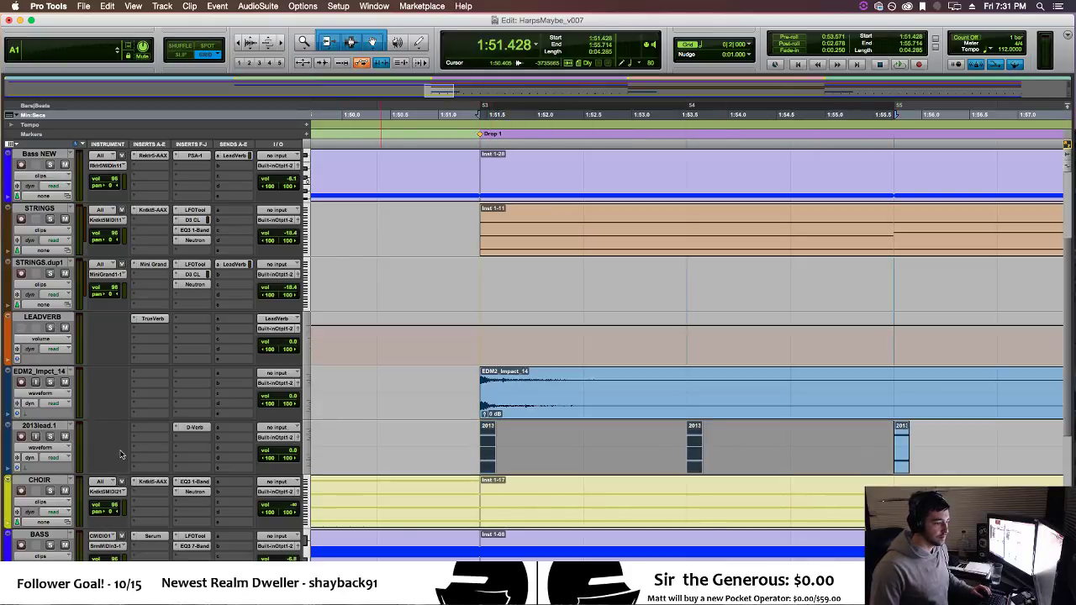
Solo the 2013lead.1 track and play the selected bars with D-Verb bypassed and with it active to compare the sound.
left_click(191, 427)
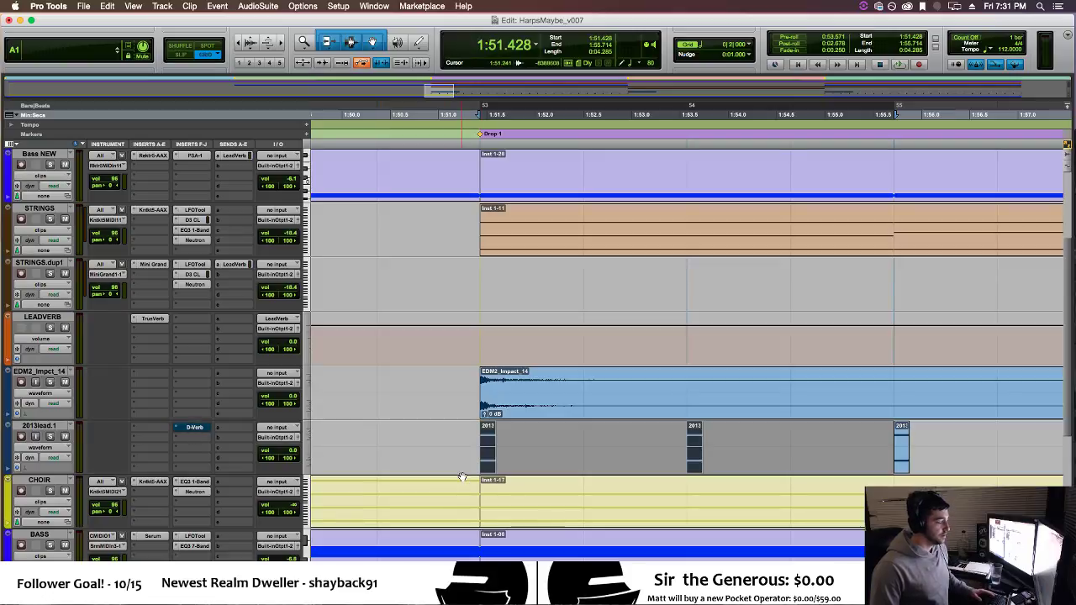
key("space")
key("space")
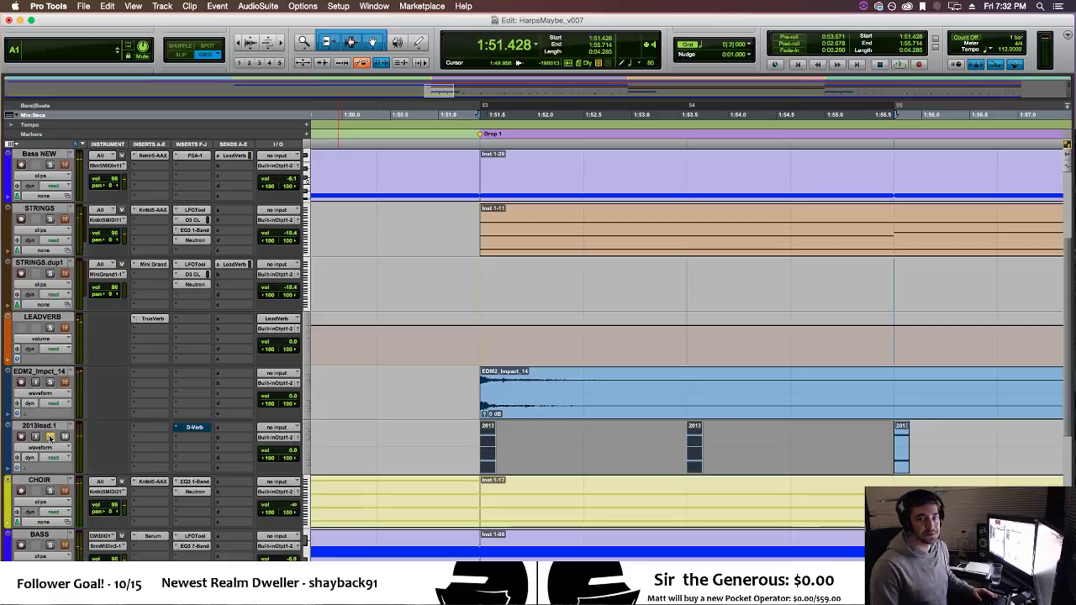
key("space")
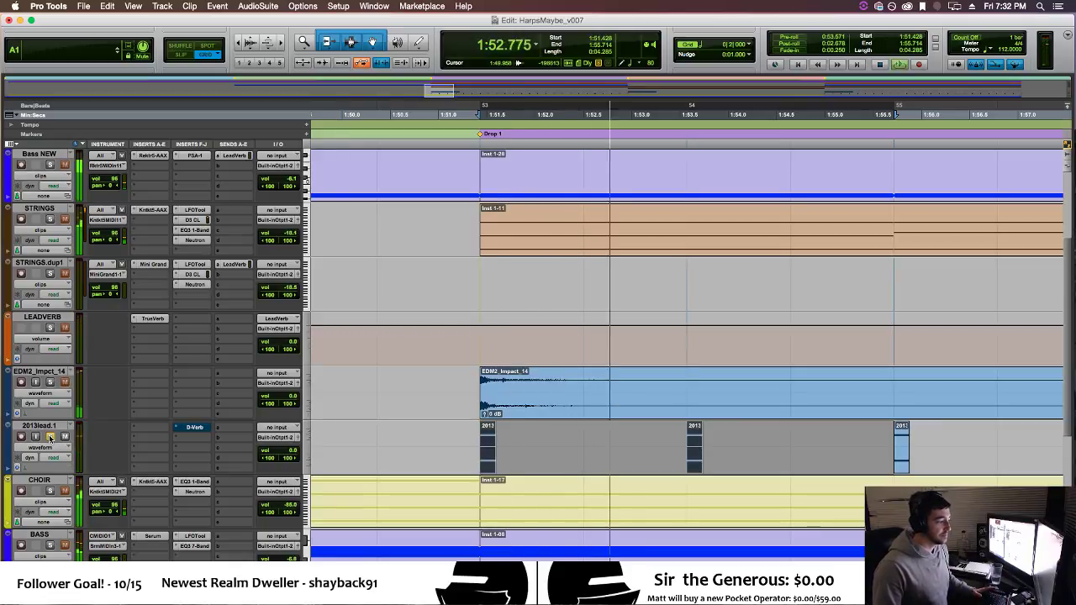
key("space")
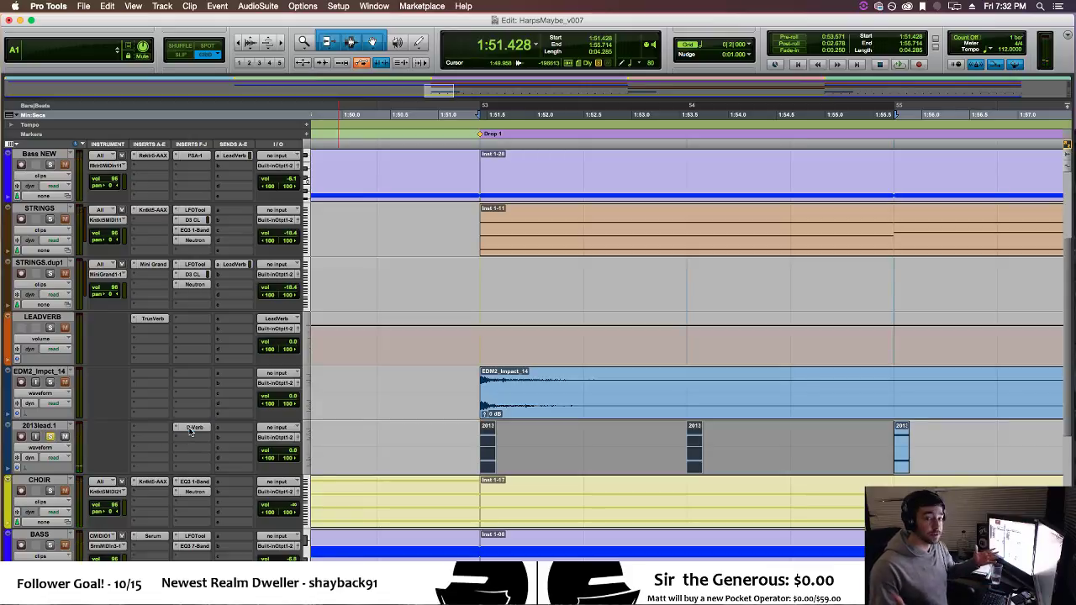
key("space")
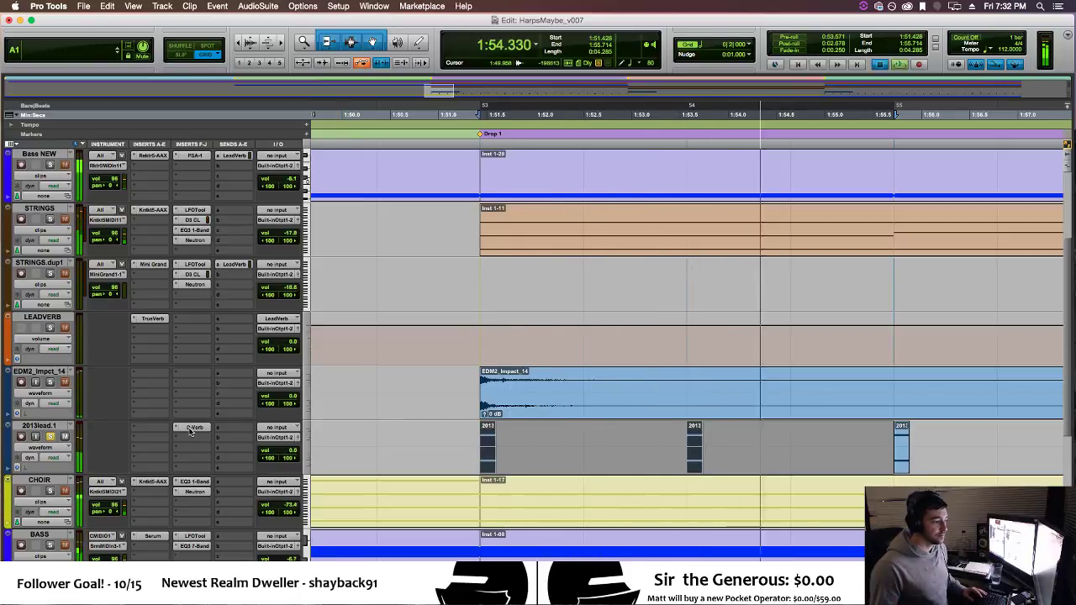
key("space")
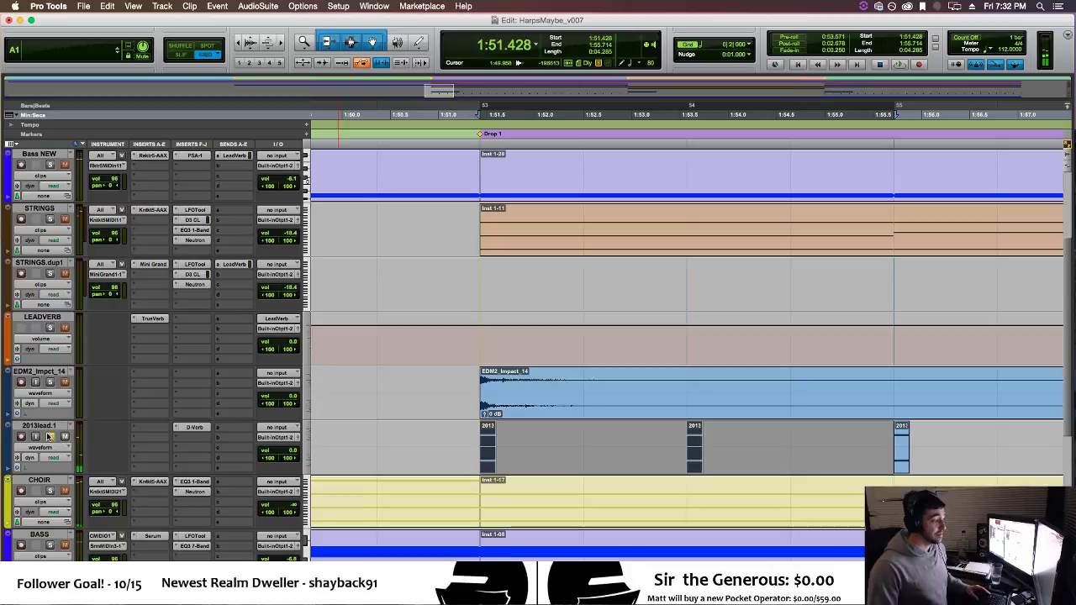
Solo the EDM2_Impct_14 track instead of 2013lead.1 and play its impact clip at the start of Drop 1.
left_click(50, 381)
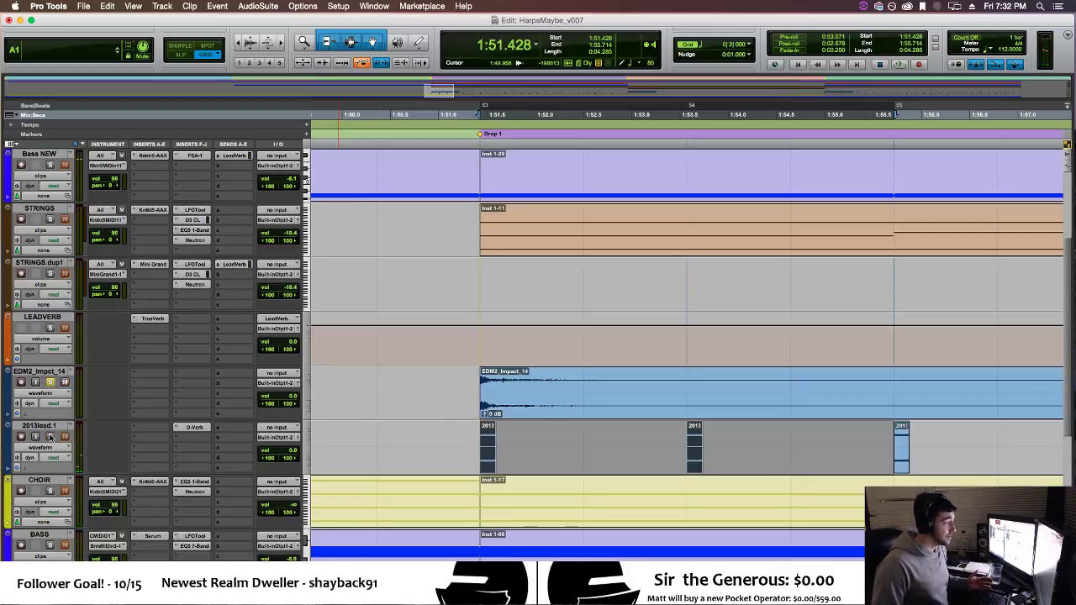
left_click(532, 407)
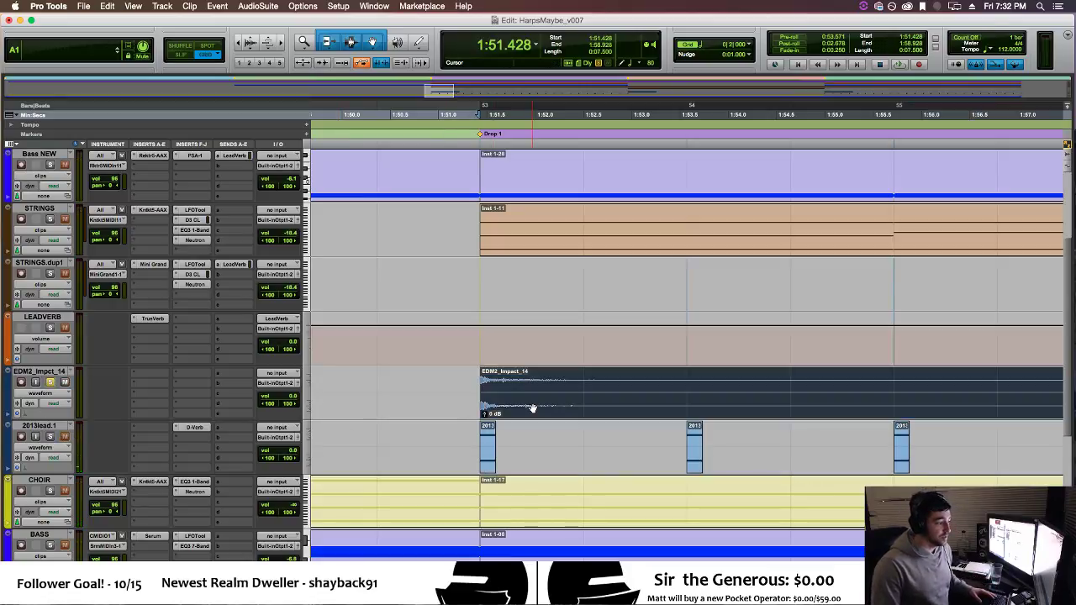
key("space")
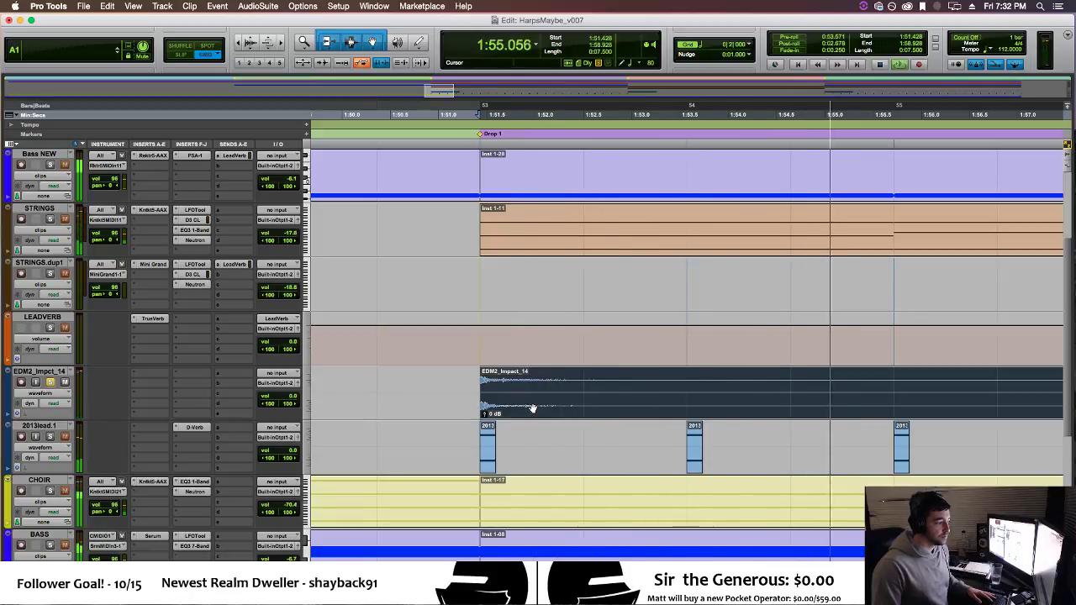
key("space")
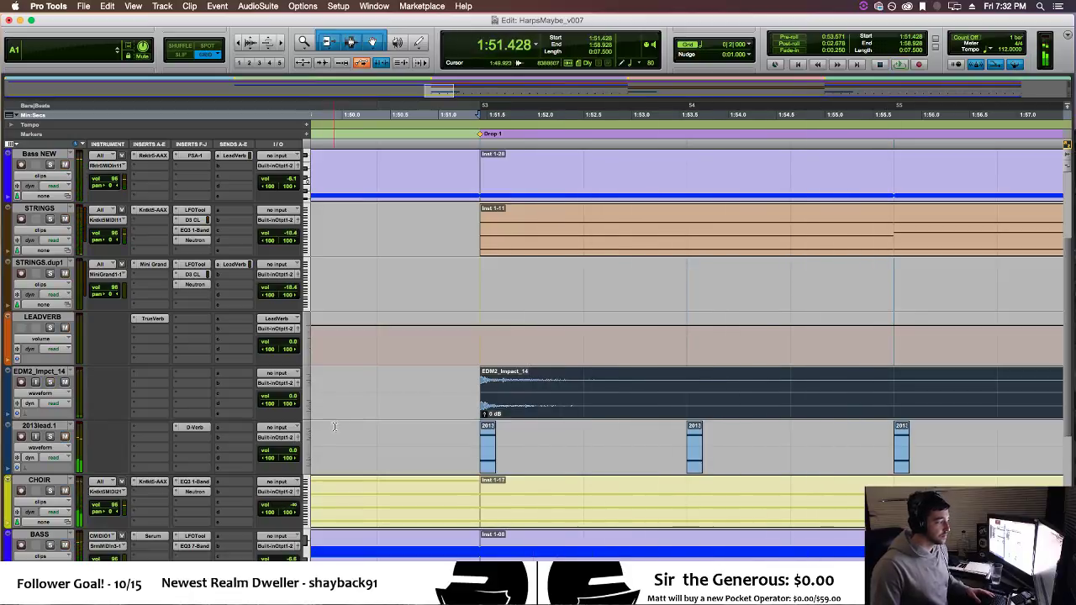
Play the transition into Drop 1 from 1:50.357 with no tracks soloed, showing a wider stretch of the timeline.
left_click(377, 430)
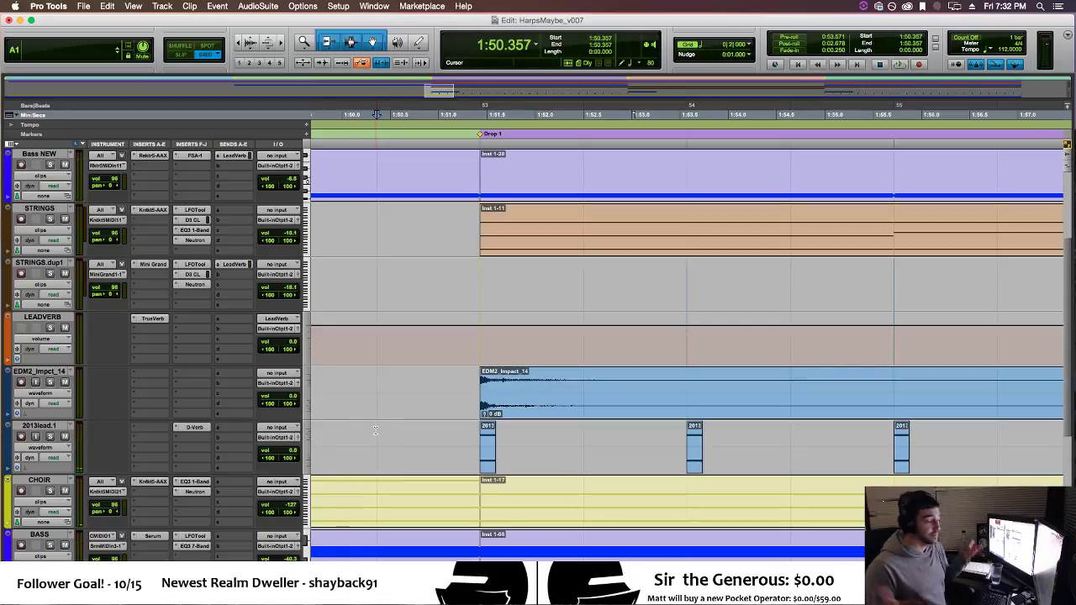
key("super+bracketleft")
key("super+bracketleft")
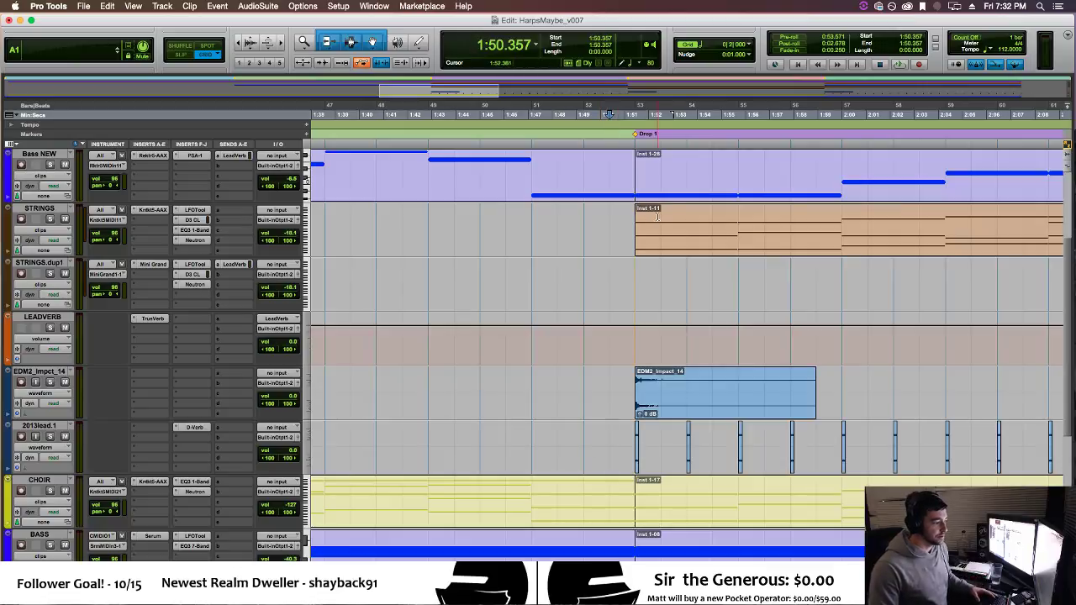
key("space")
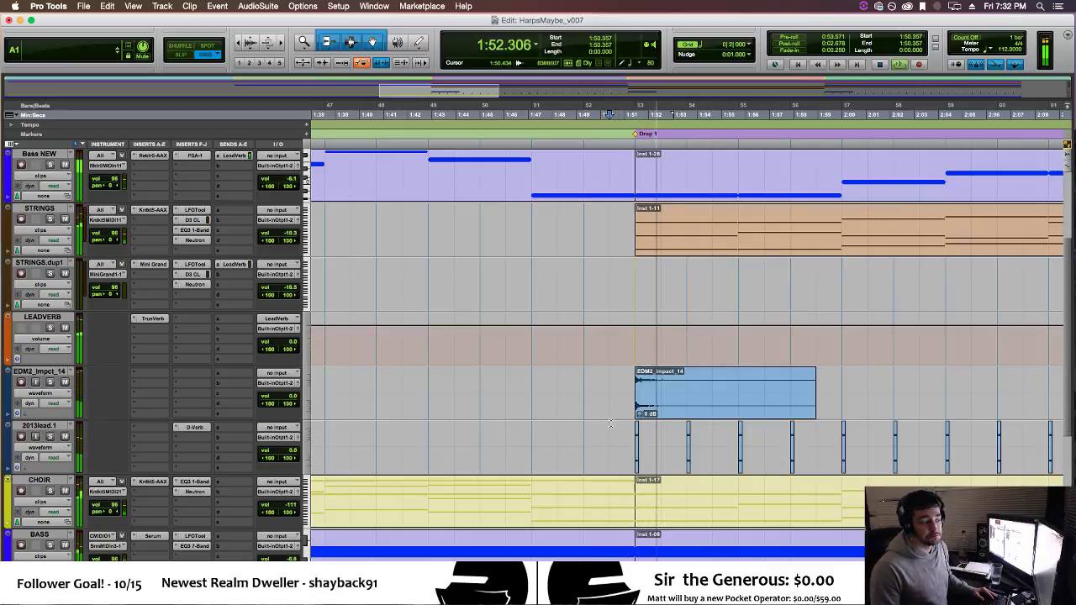
key("r")
key("r")
key("r")
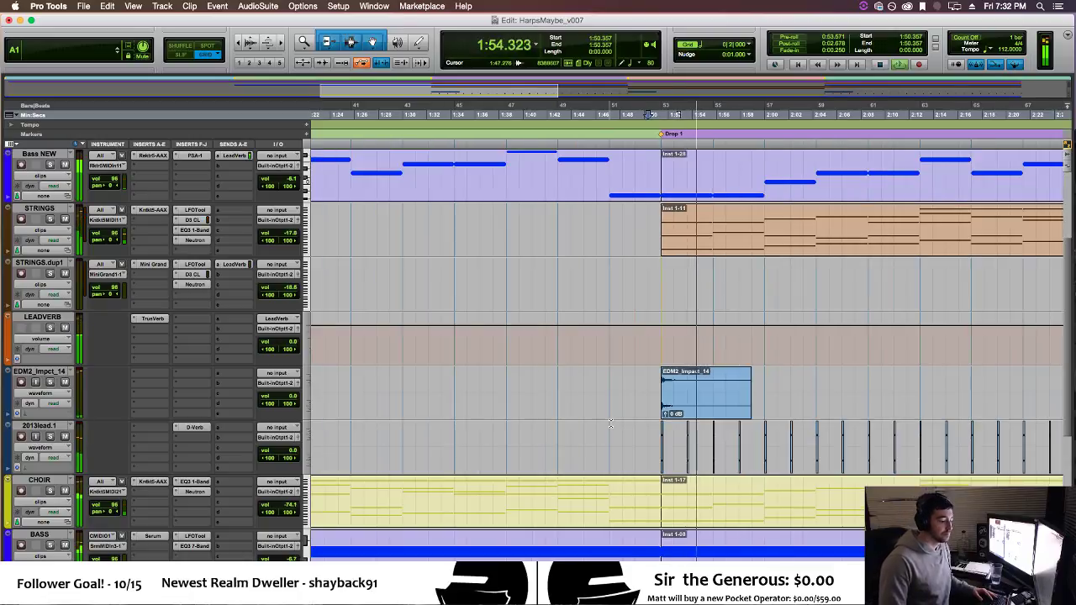
Stop playback, open Battery 4 on the DRUMS track, and browse to the Snares sample folder with empty cell B1 selected.
key("space")
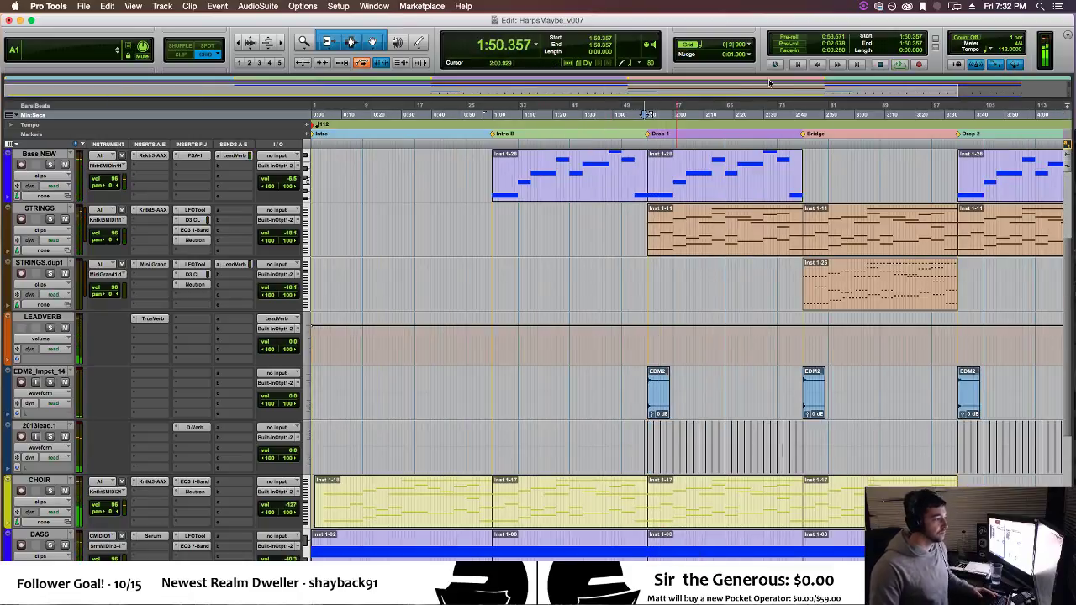
scroll(583, 406, "down", 3)
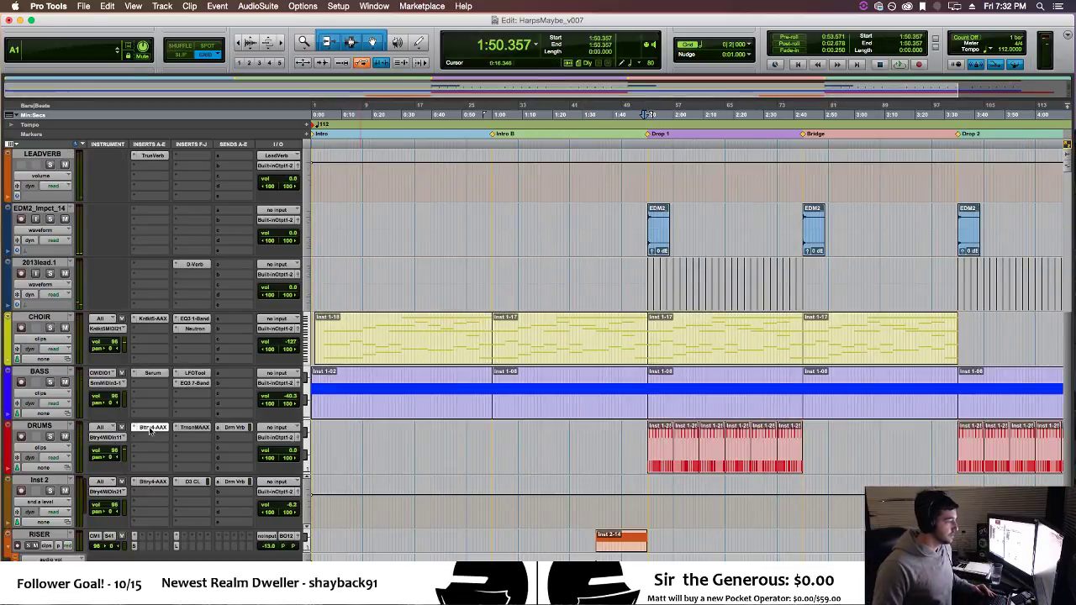
left_click(150, 429)
left_click(614, 236)
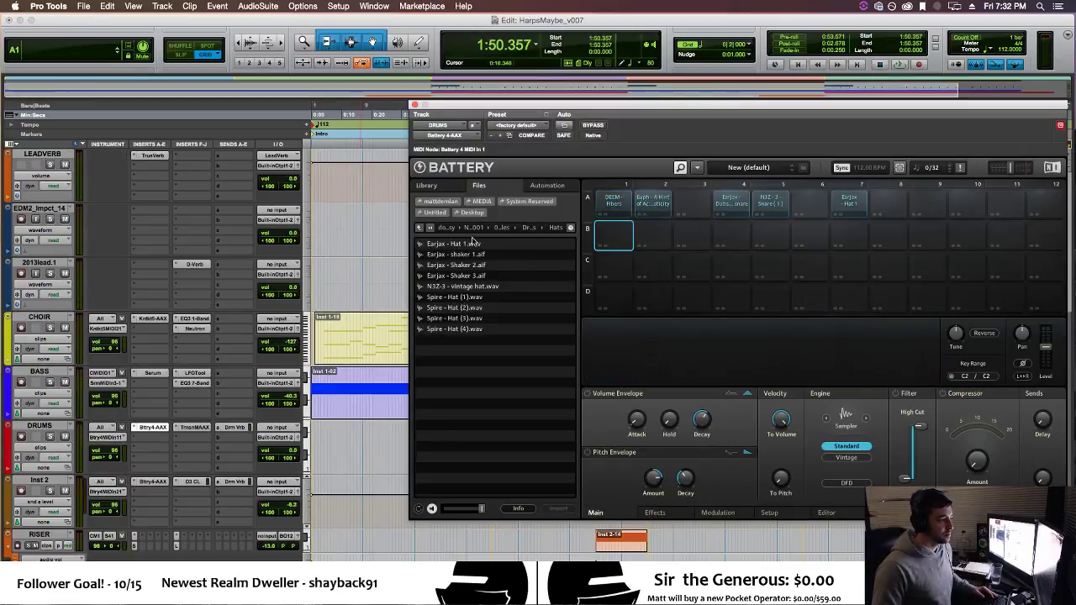
left_click(532, 228)
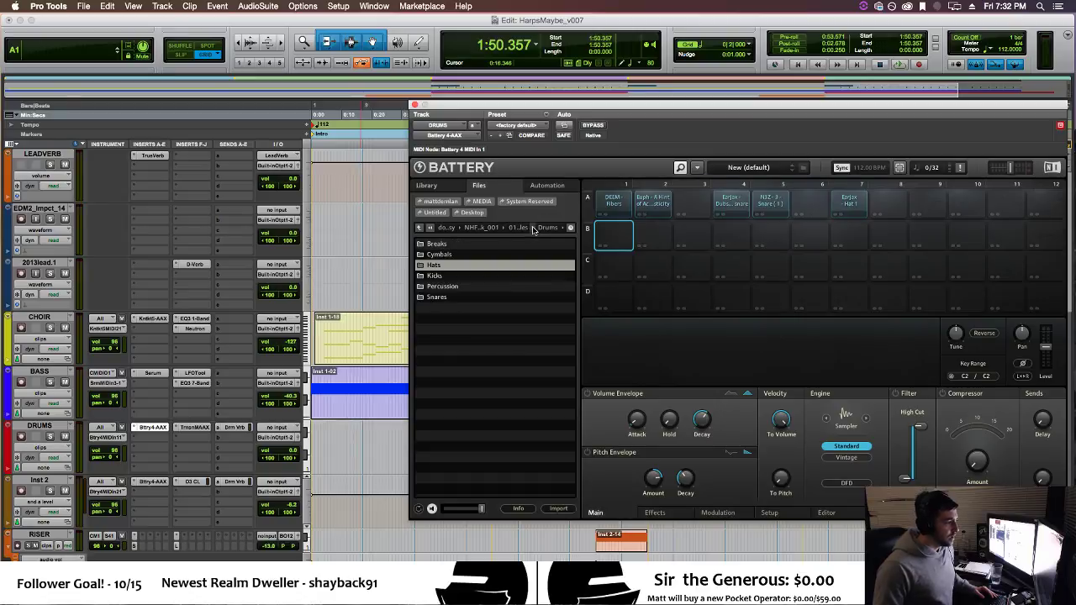
double_click(454, 297)
Load Azuruk - snare.wav into cell B1, reverse it and audition the reversed hit.
left_click(462, 255)
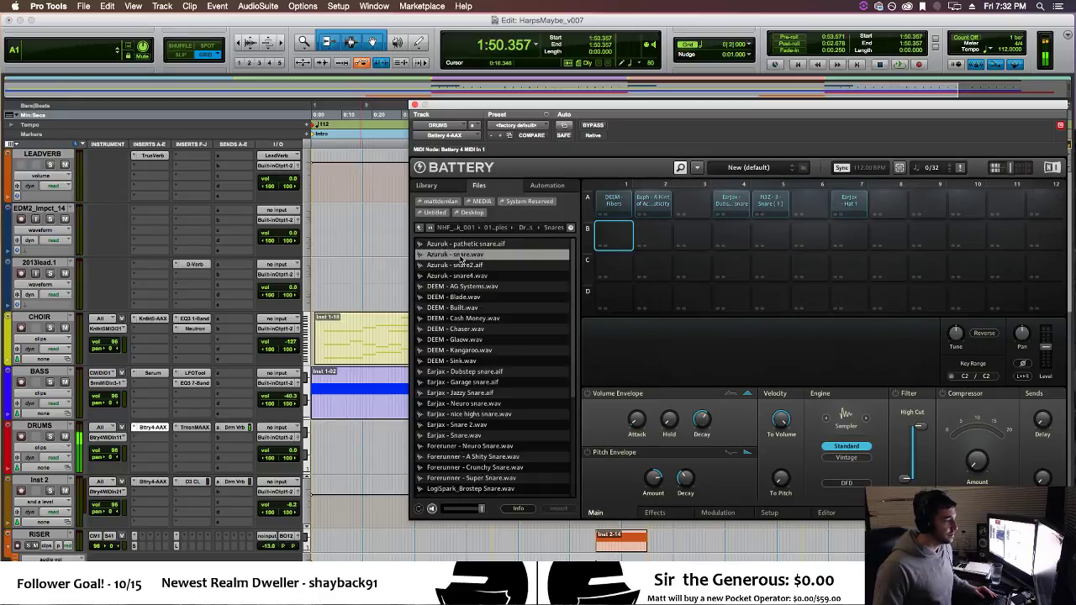
left_click_drag(465, 255, 616, 241)
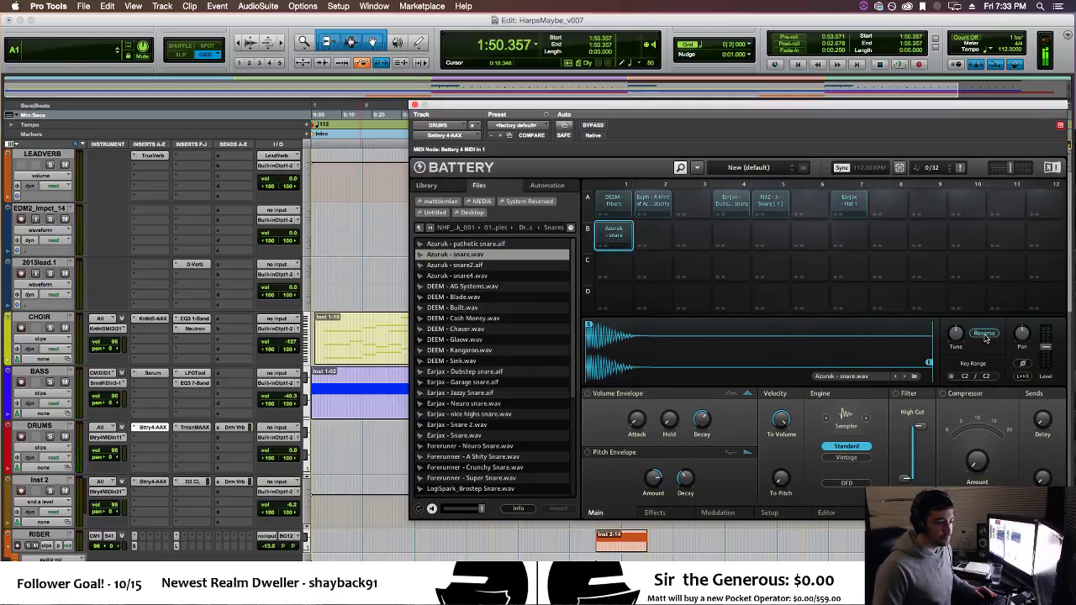
left_click(616, 236)
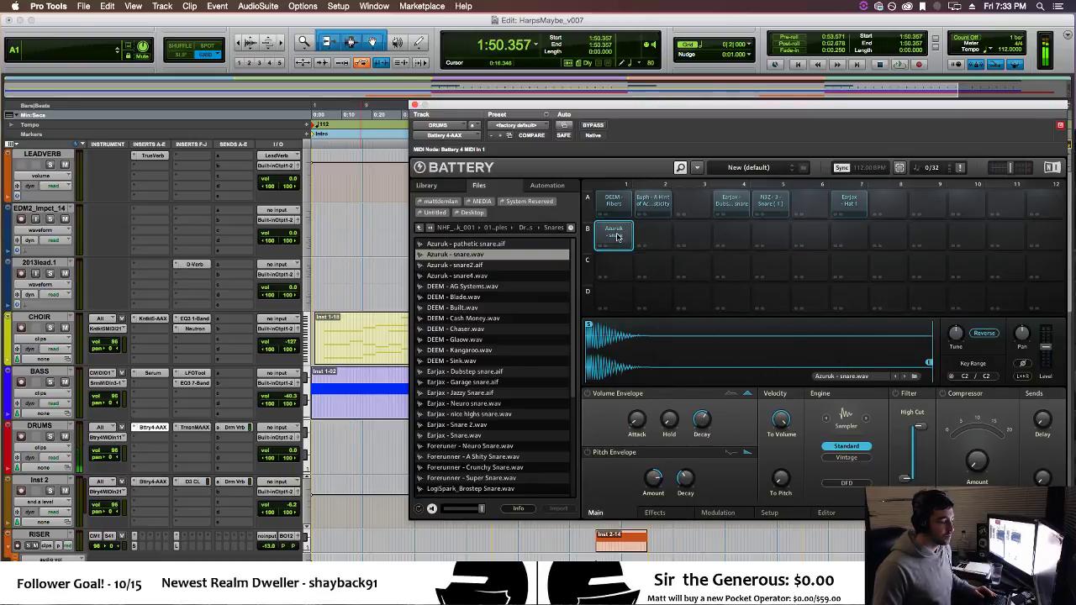
left_click(616, 236)
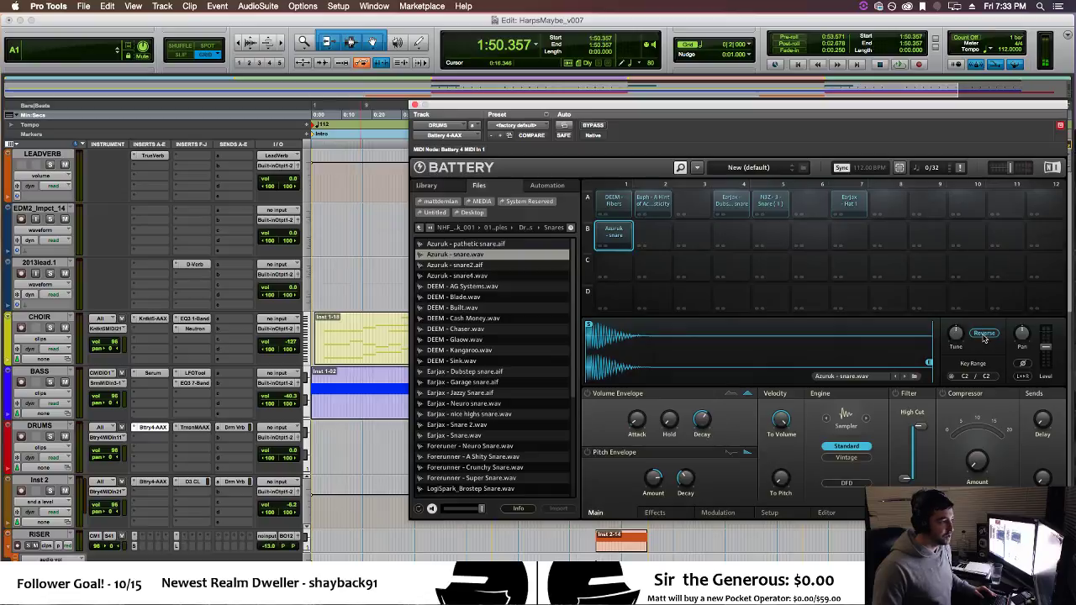
Audition other Azuruk and DEEM snare samples down to DEEM - Built.wav, with the DRUMS track soloed.
left_click(512, 265)
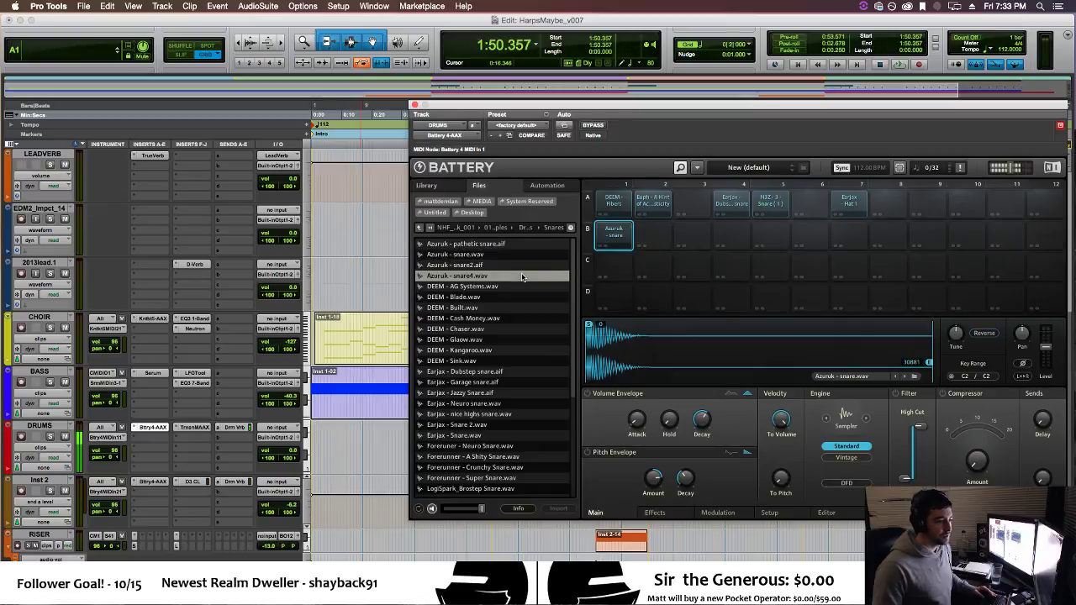
left_click(509, 246)
left_click(506, 286)
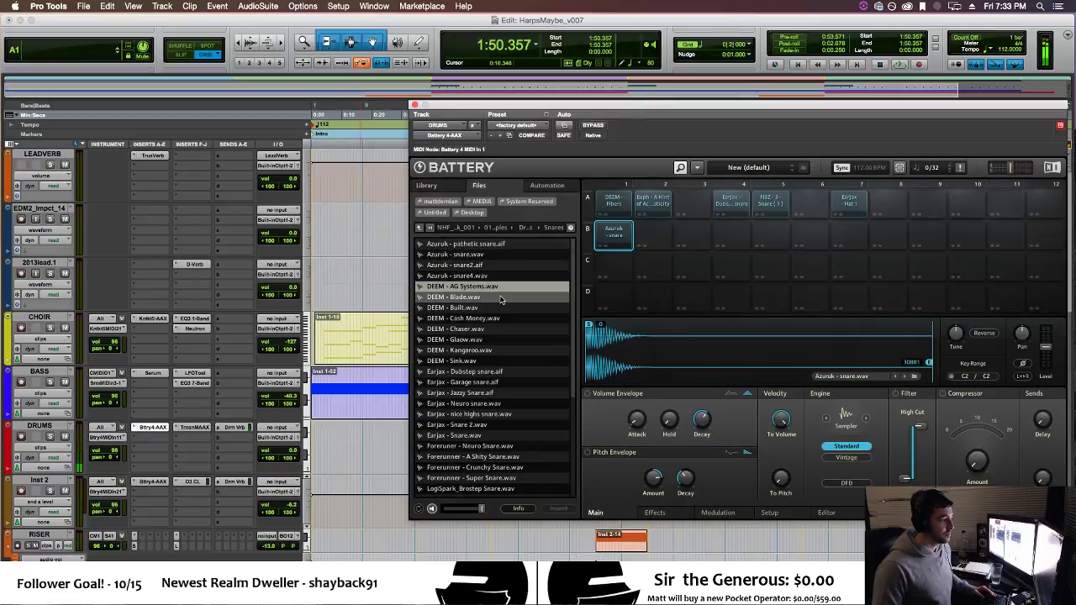
left_click(501, 298)
left_click(500, 308)
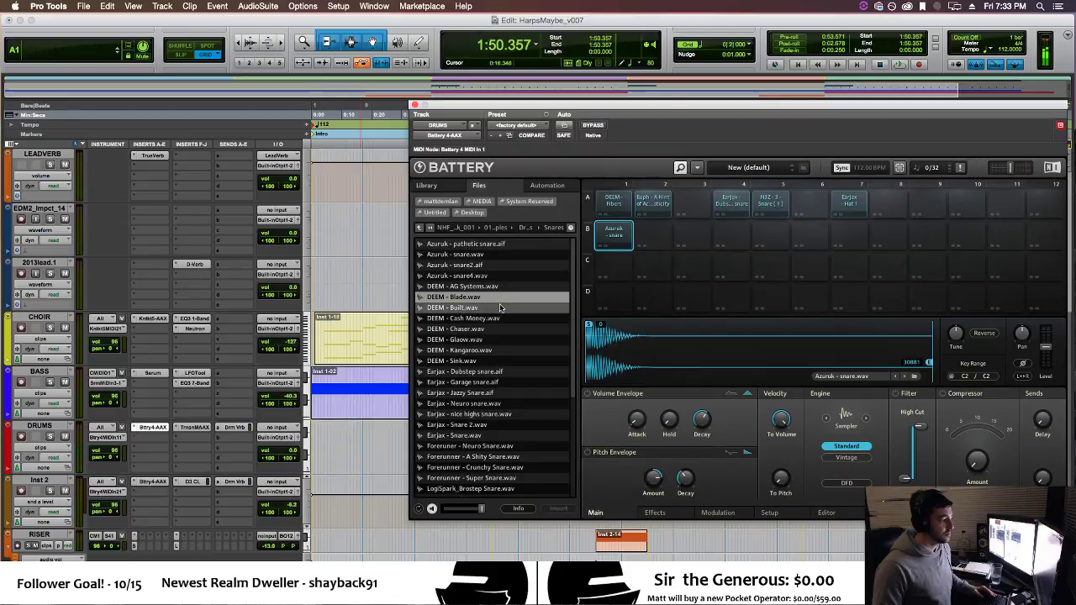
left_click(496, 317)
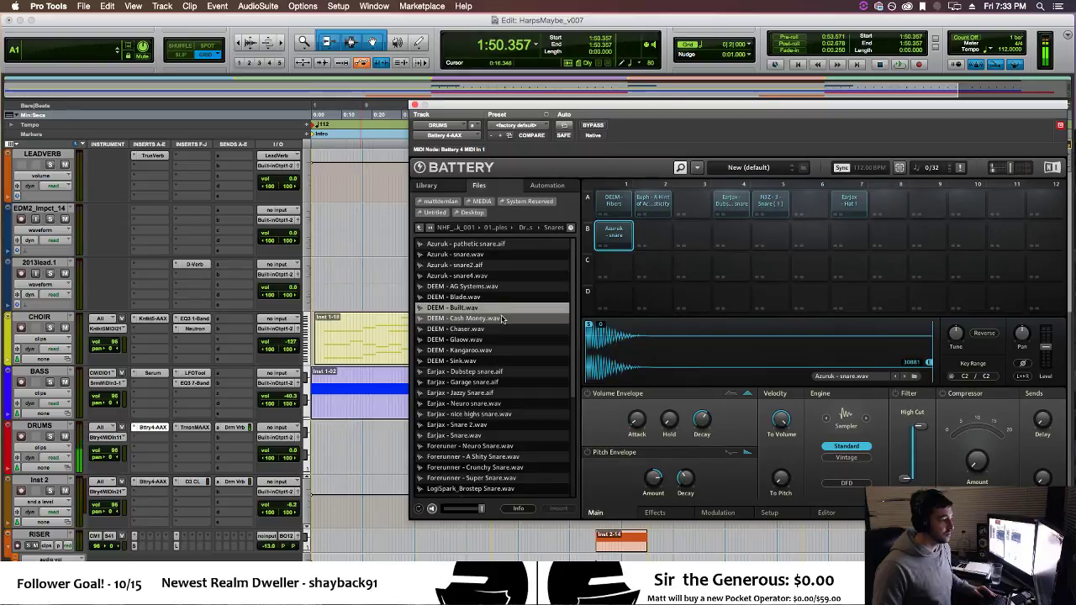
left_click(495, 309)
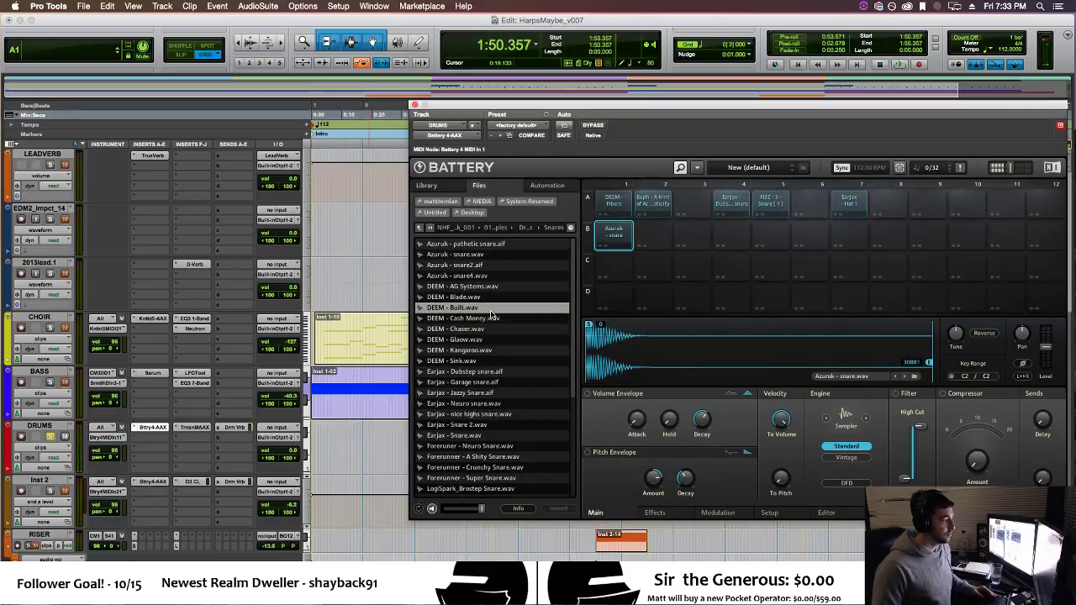
Load DEEM - Cash Money.wav into cell B1 with Reverse on and audition it repeatedly.
left_click(492, 319)
left_click_drag(492, 319, 625, 248)
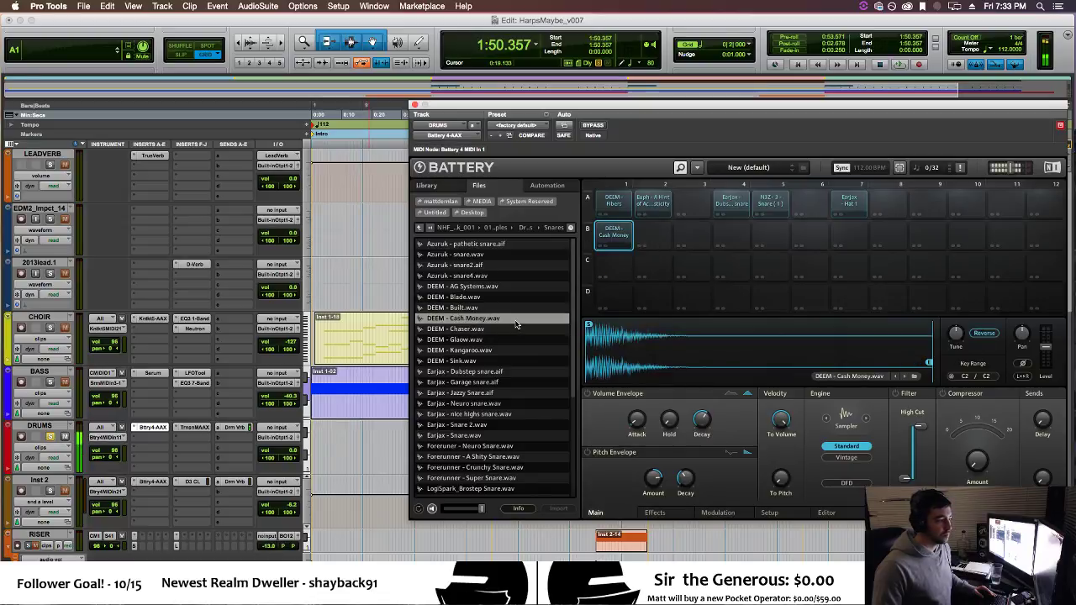
left_click(614, 237)
left_click(614, 236)
left_click(613, 236)
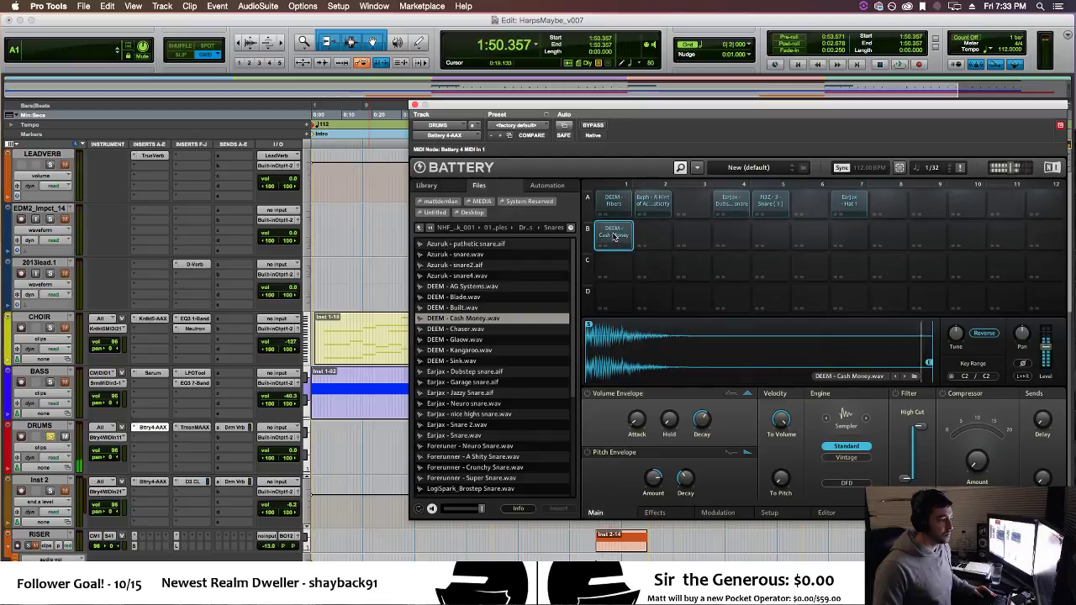
left_click(614, 236)
left_click(613, 236)
left_click(613, 236)
left_click(614, 236)
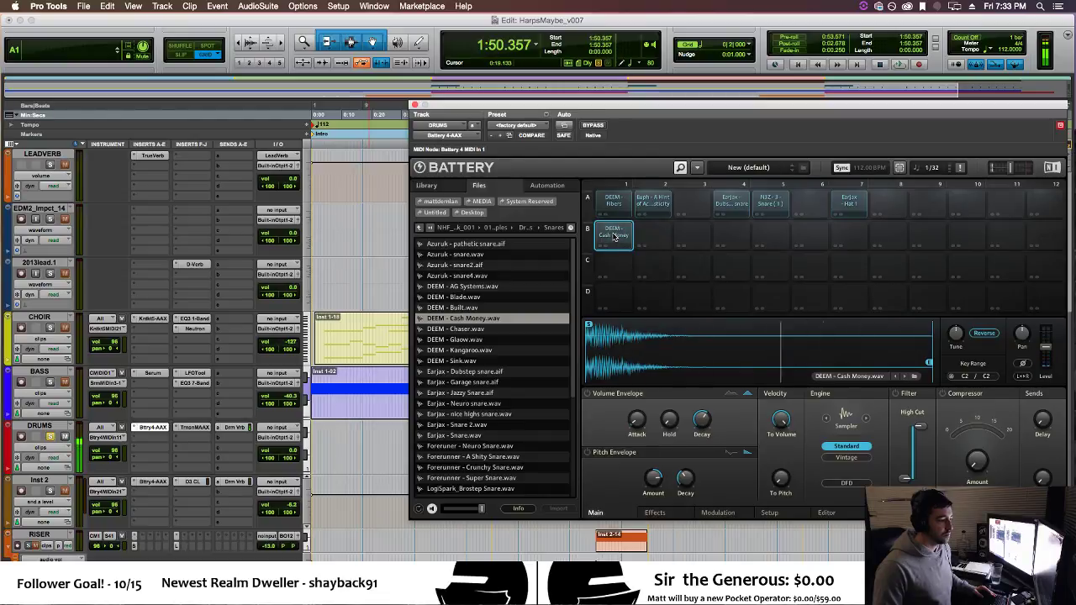
left_click(613, 237)
Replace the sample in cell B1 with DEEM - Glaow.wav, keeping it reversed.
left_click(495, 340)
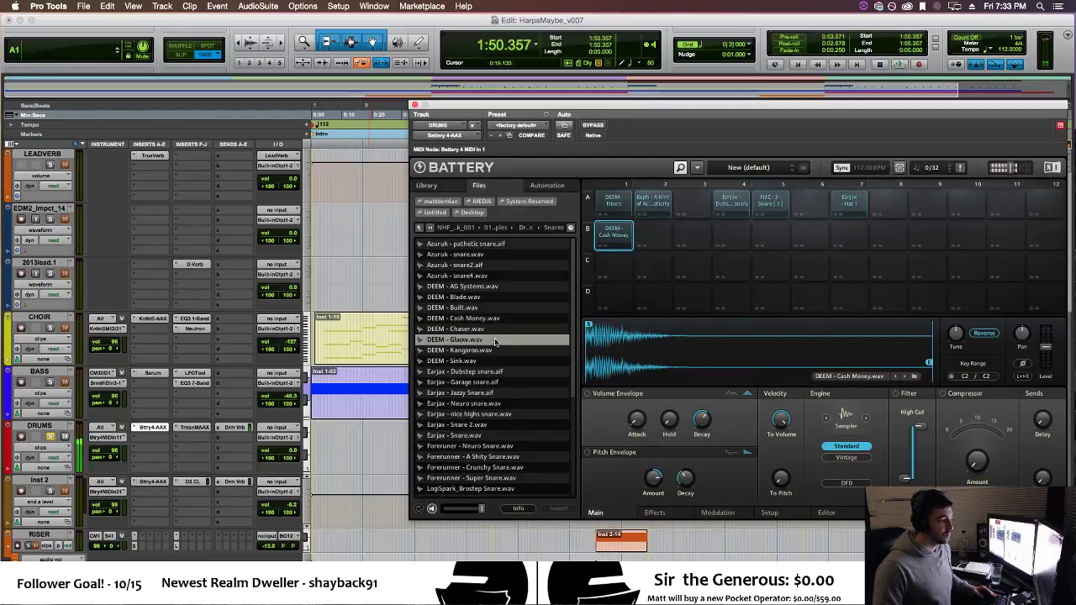
left_click_drag(476, 342, 611, 244)
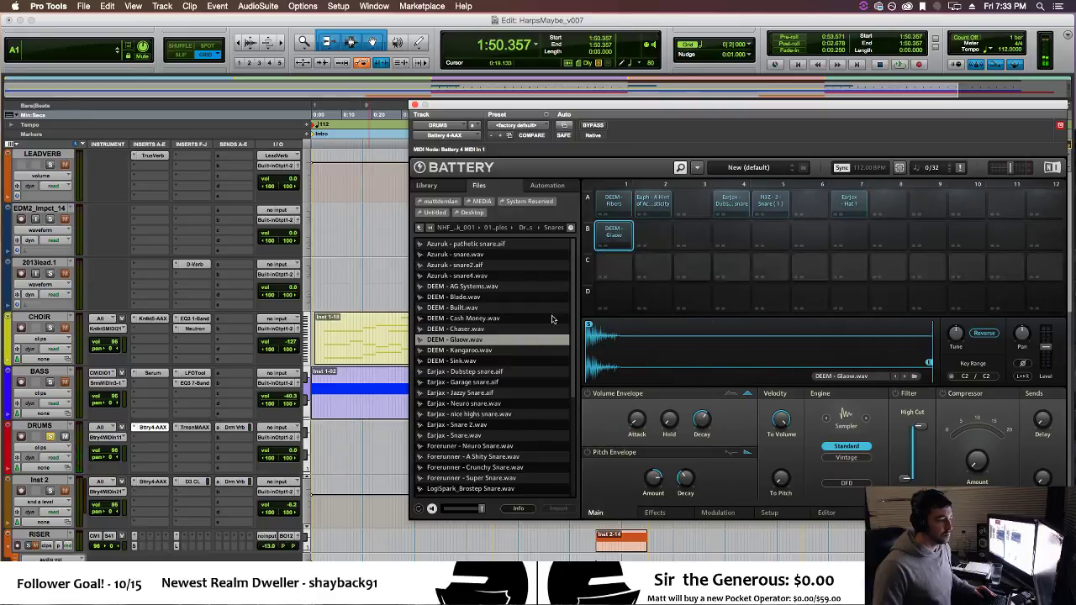
left_click(500, 348)
key("Up")
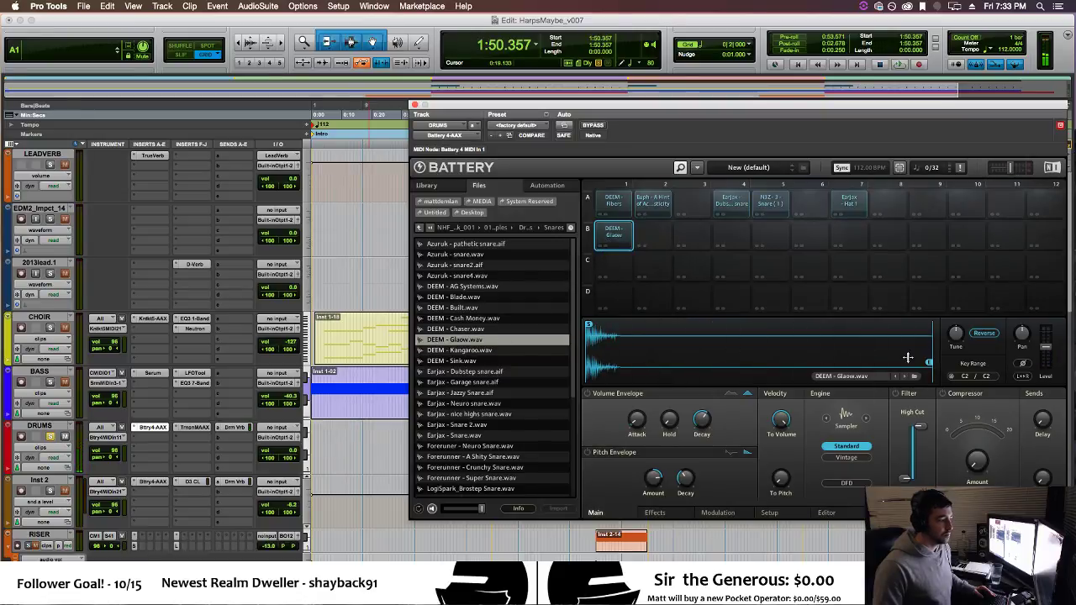
Trim the end of the reversed DEEM - Glaow.wav sample to about 11137 and audition the shortened hit.
left_click_drag(926, 360, 632, 362)
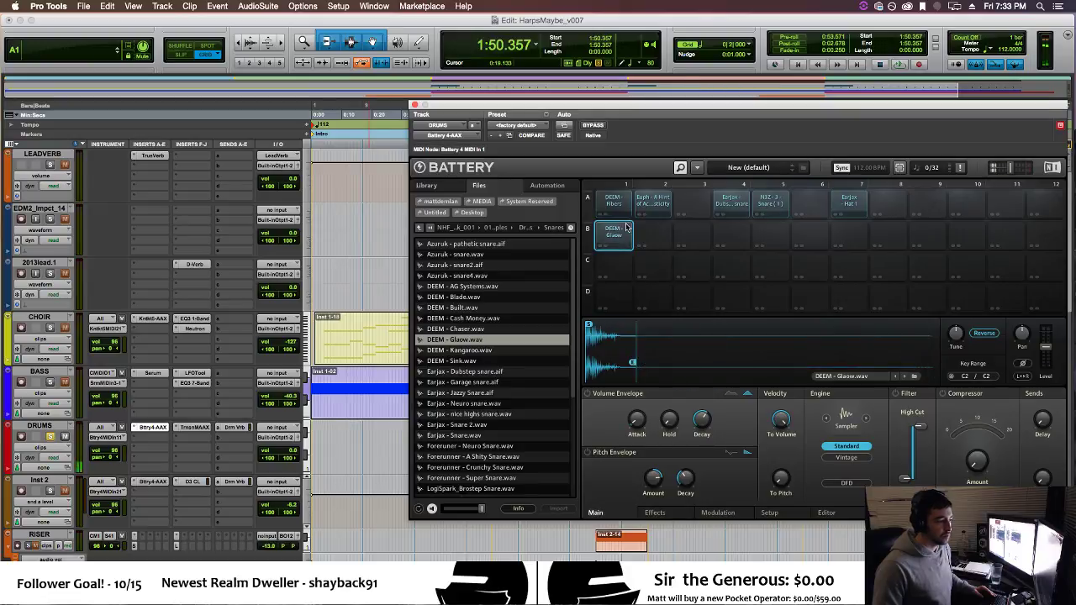
left_click(618, 236)
left_click(617, 236)
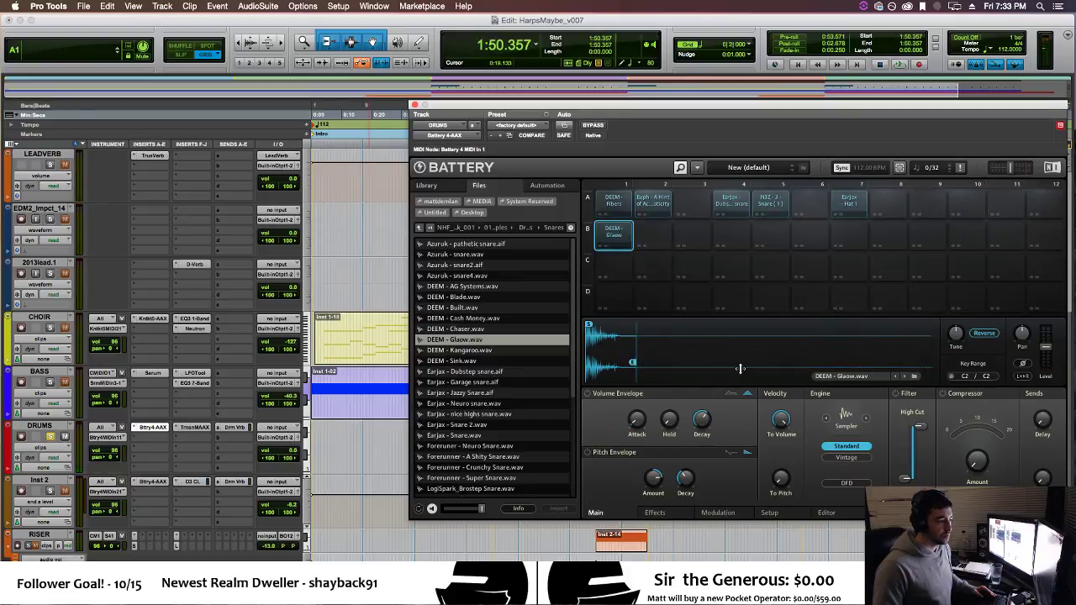
Show the Setup options for cell B1 and audition the trimmed reversed snare several times.
left_click(826, 512)
left_click(751, 516)
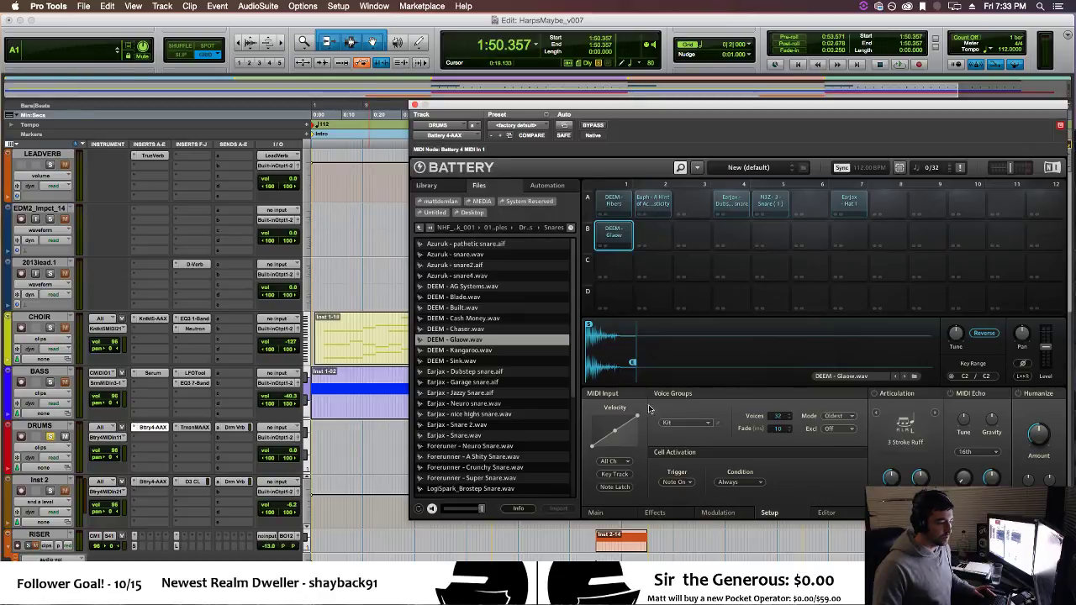
left_click(624, 243)
left_click(625, 242)
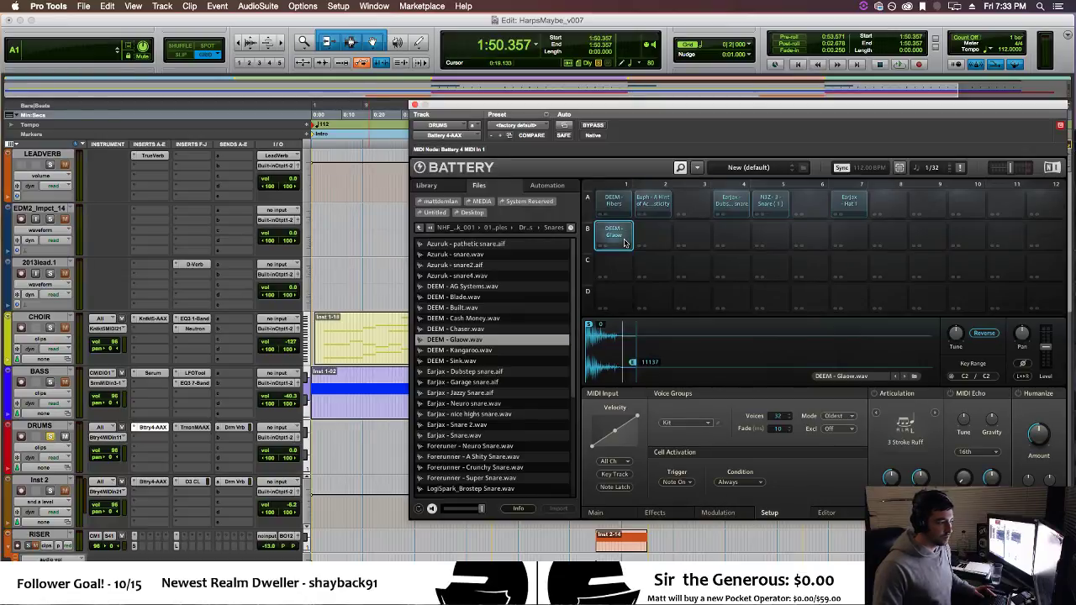
left_click(625, 243)
left_click(625, 243)
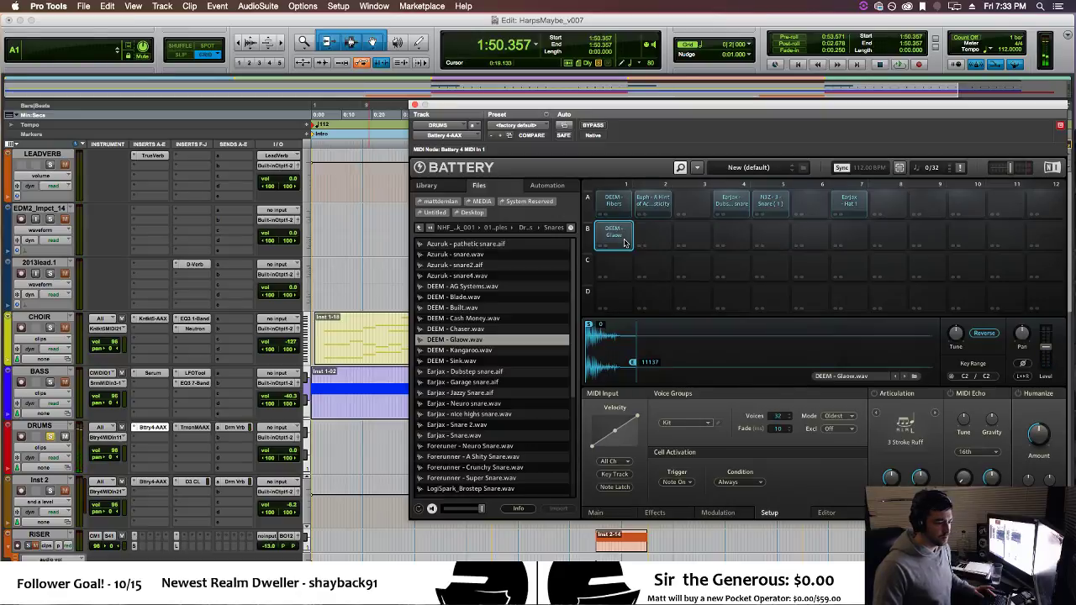
Try Start on Key as the activation condition of cell B1, audition it, and restore the condition to Always.
left_click(675, 482)
left_click(688, 476)
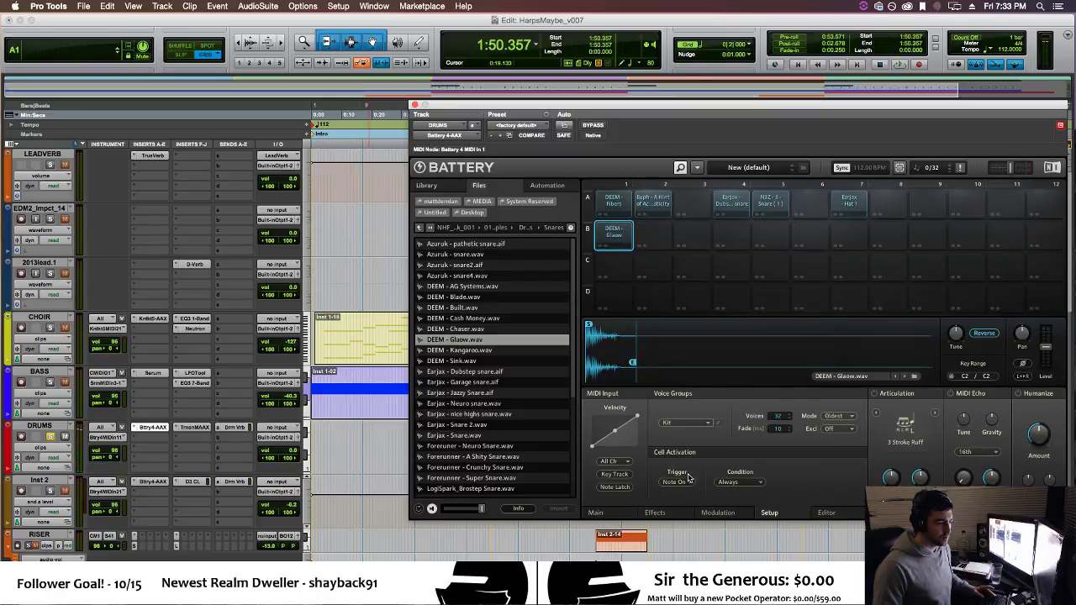
left_click(761, 483)
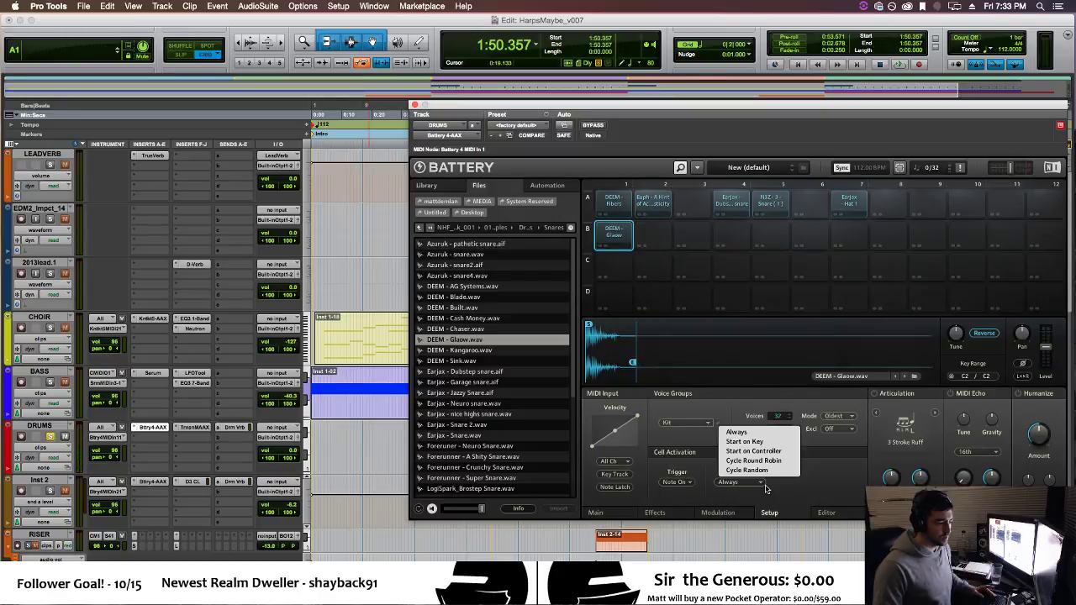
left_click(771, 449)
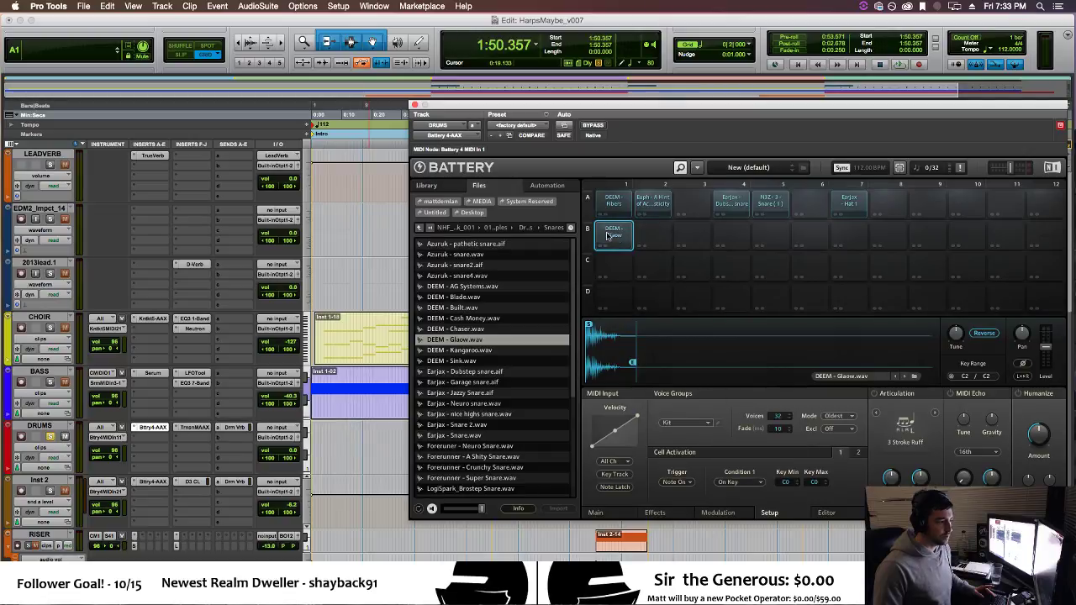
left_click(607, 235)
left_click(752, 482)
left_click(735, 430)
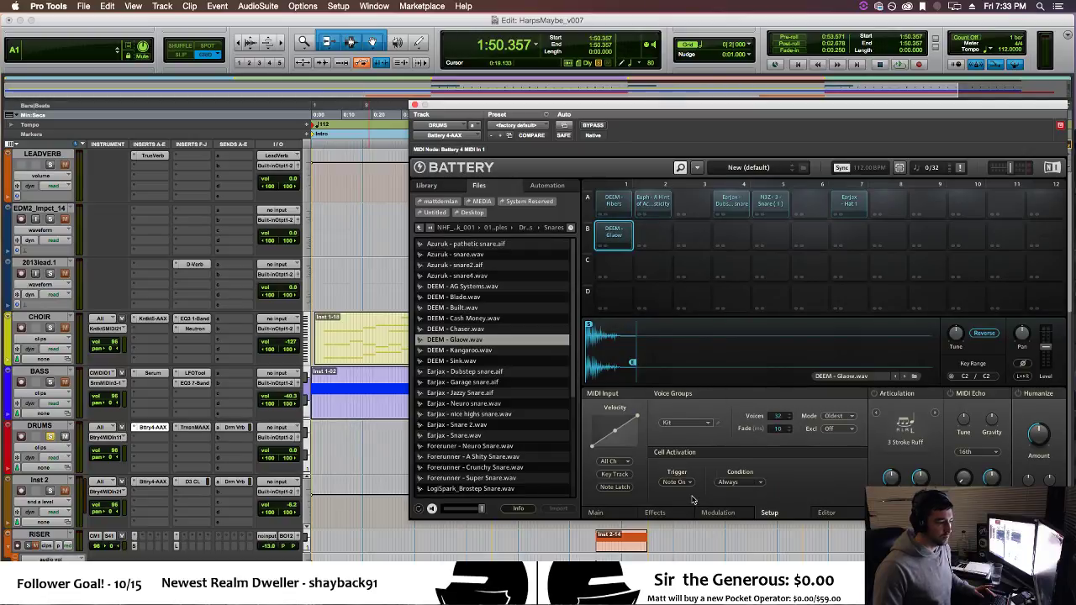
Try Key Track on cell B1 and audition the reversed snare with it enabled.
left_click(615, 474)
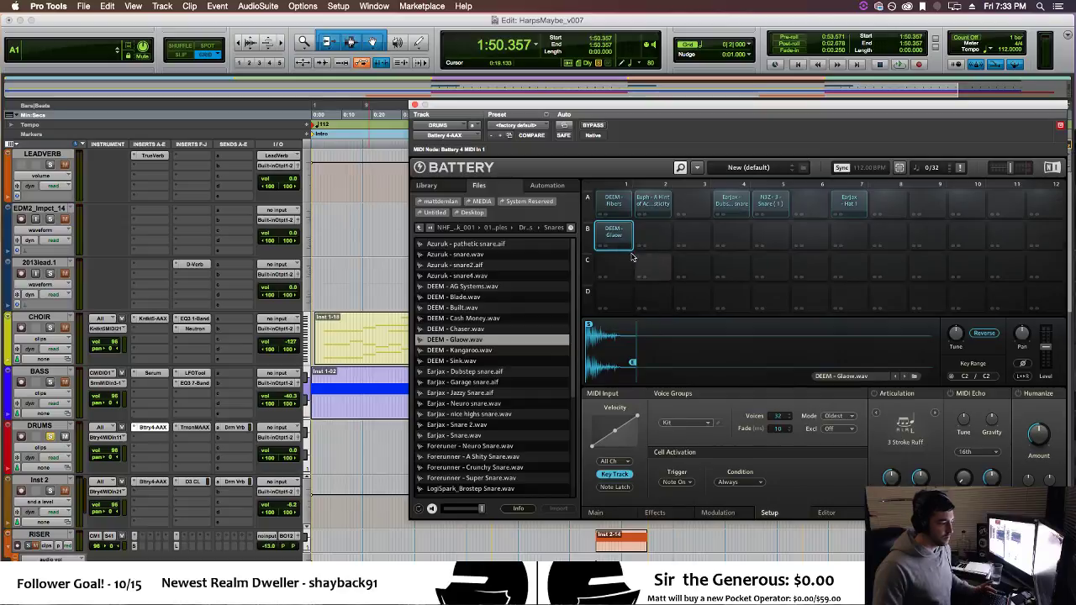
left_click(616, 229)
left_click(619, 228)
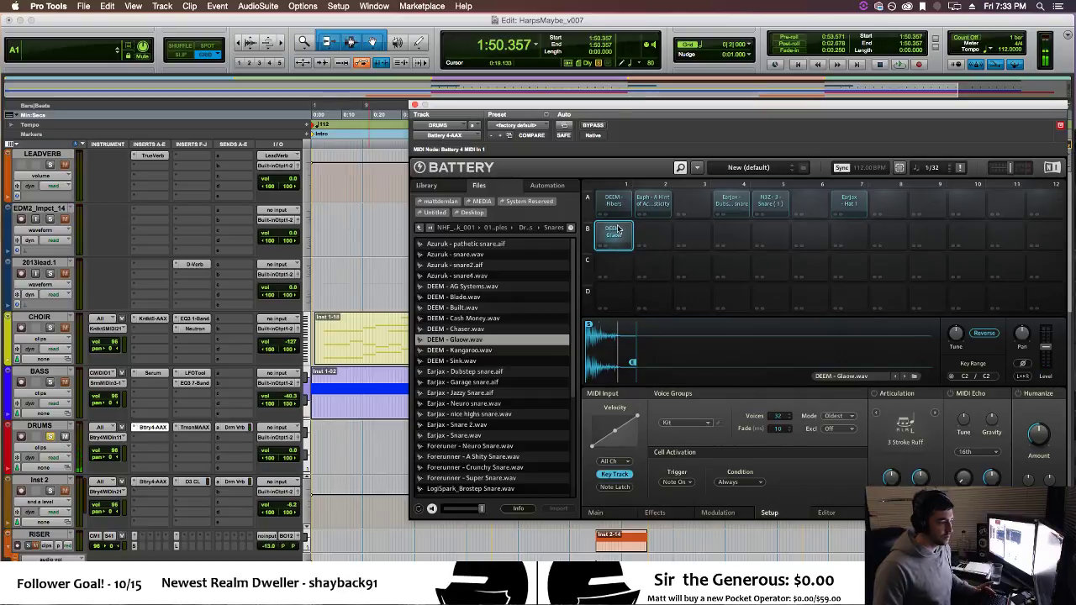
left_click(618, 229)
left_click(619, 229)
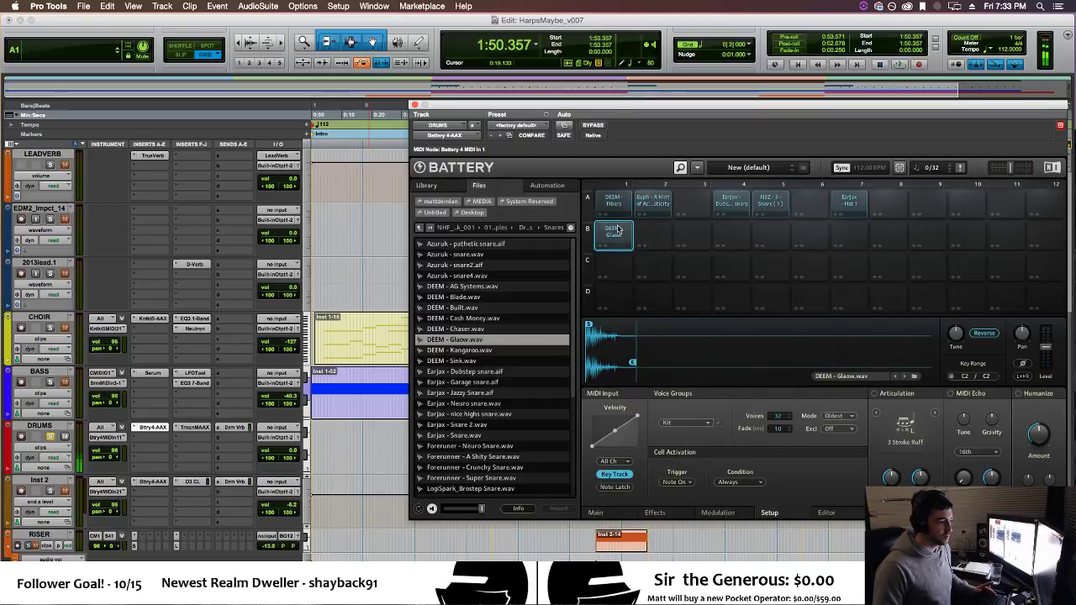
left_click(617, 224)
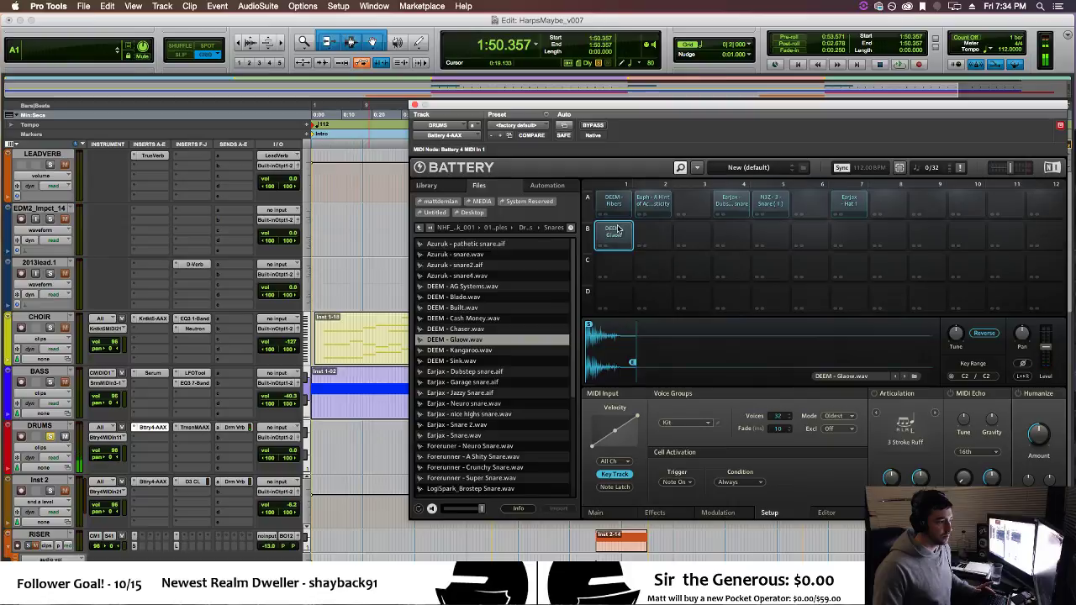
Try Note Latch on cell B1, turn it off again and audition the cell.
left_click(623, 487)
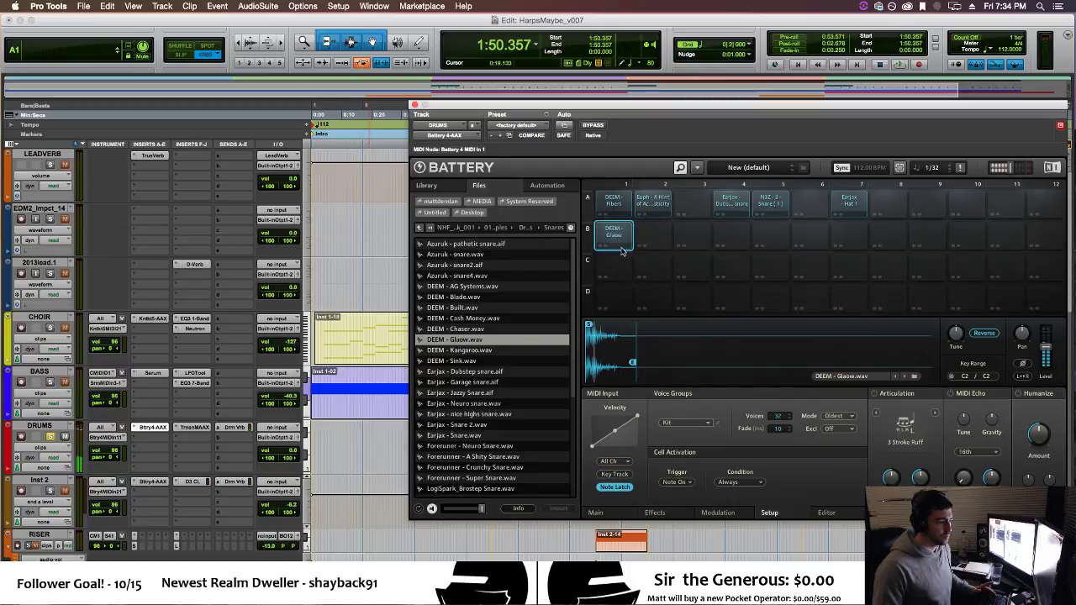
left_click(618, 488)
left_click(615, 240)
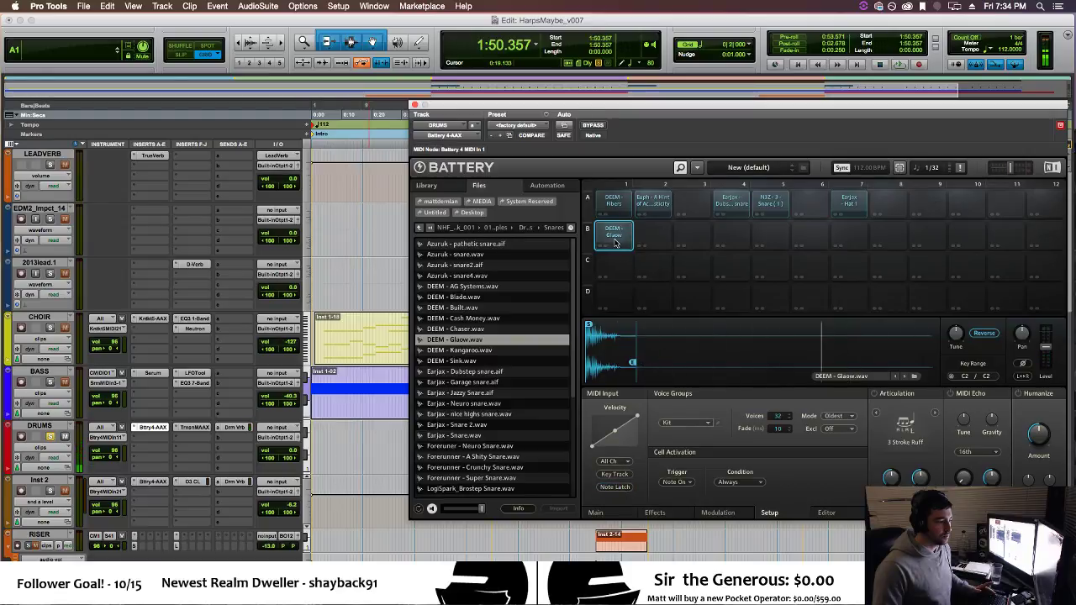
left_click(617, 244)
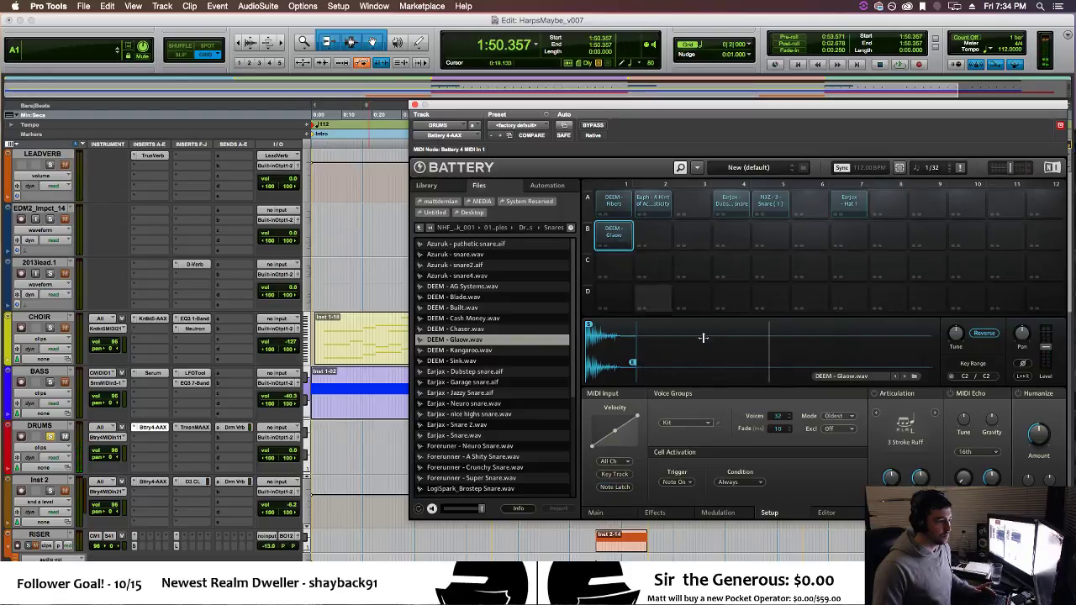
Delete cell B1, reload DEEM - Glaow.wav into it and trim the sample end to just after its initial hit.
right_click(621, 241)
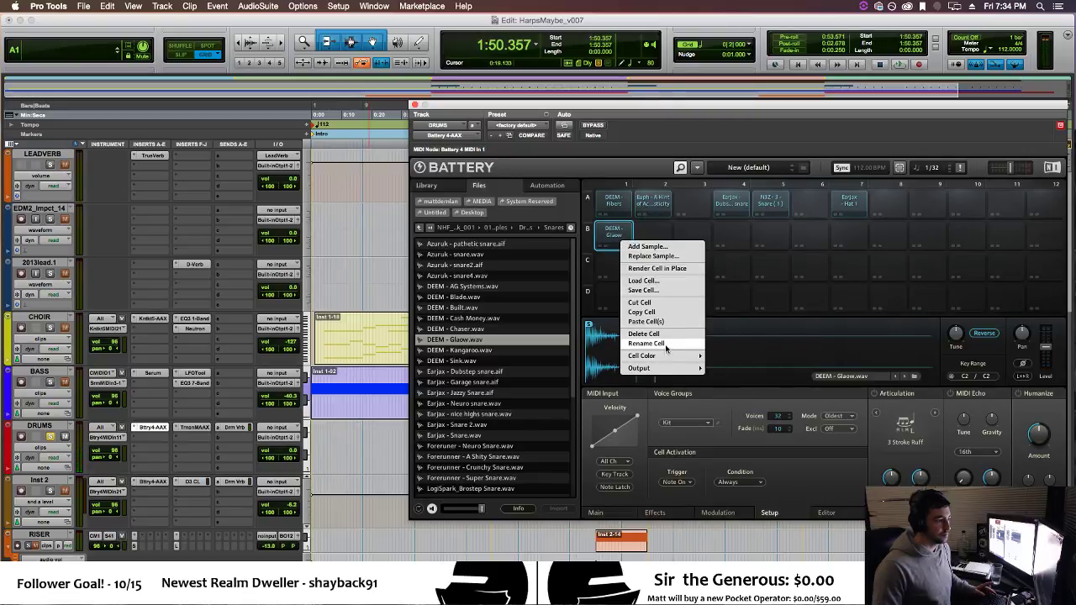
left_click(666, 334)
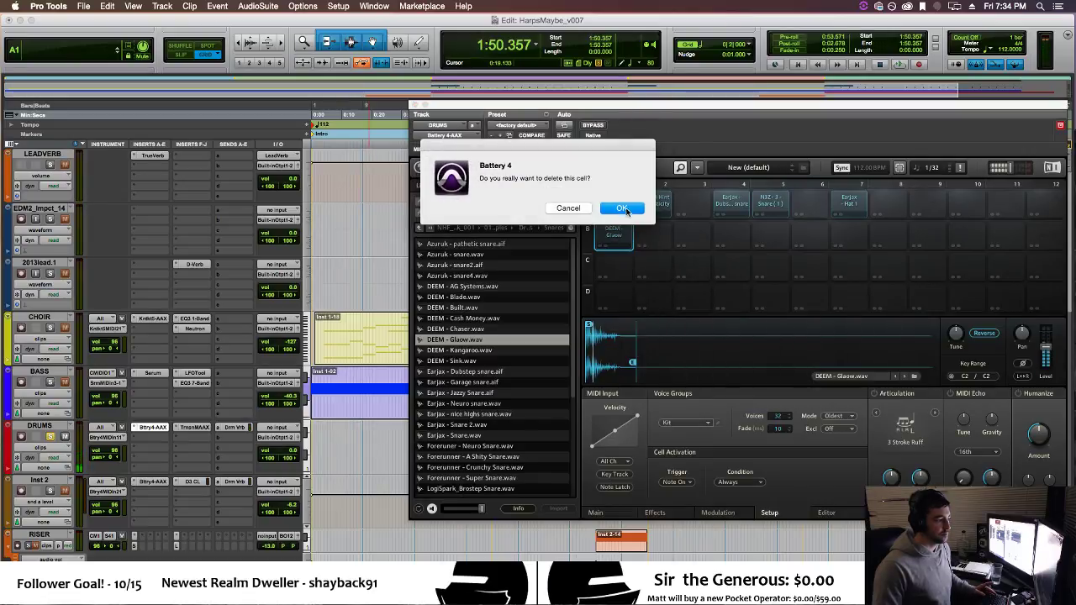
left_click(619, 208)
left_click_drag(473, 340, 616, 241)
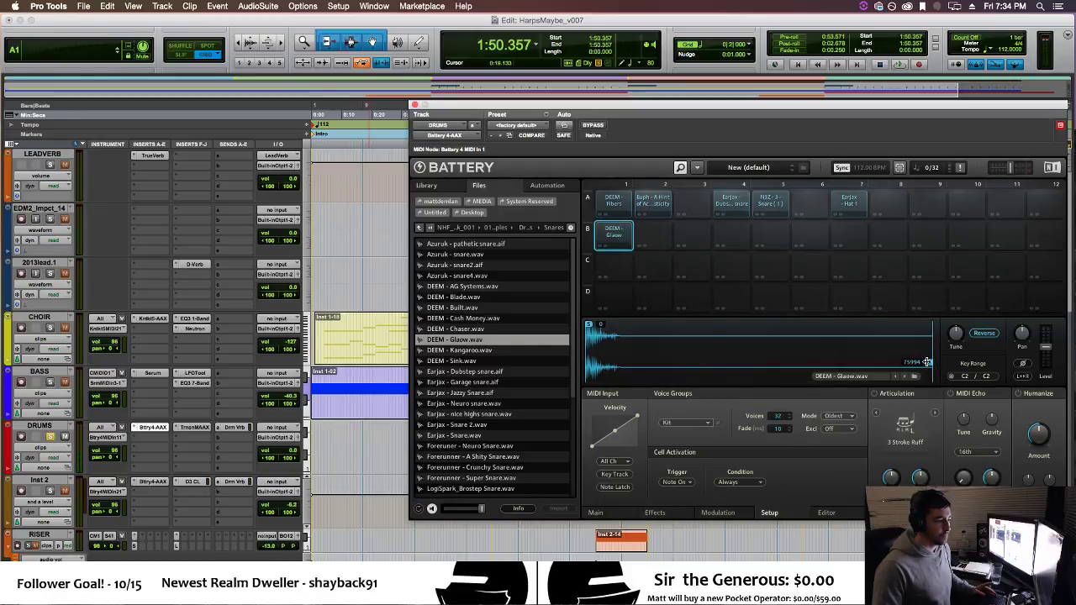
left_click_drag(927, 361, 620, 362)
left_click(614, 234)
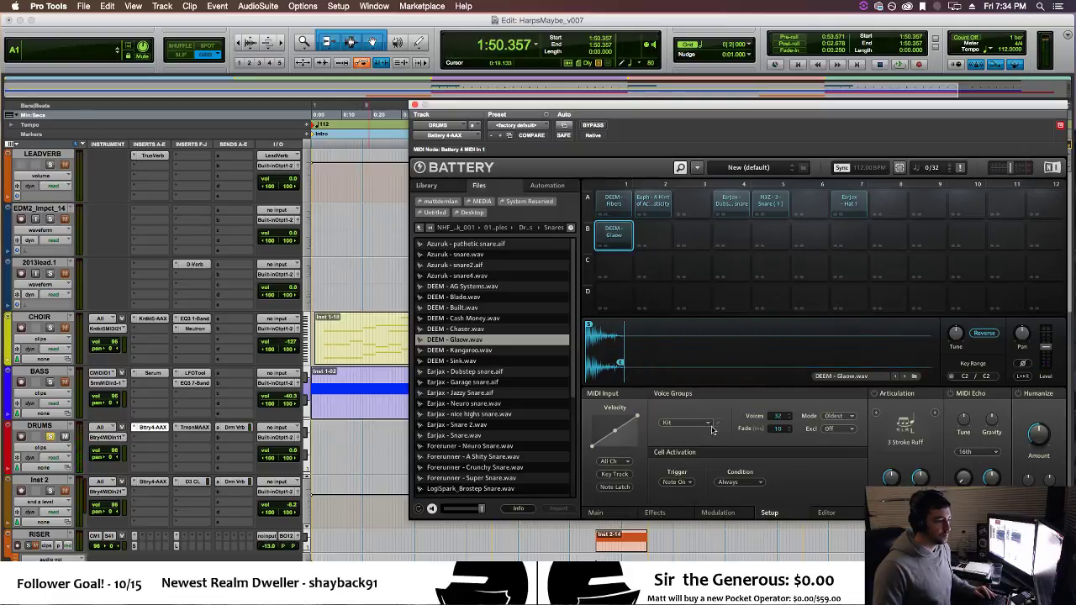
Enable the volume envelope on cell B1, raise its hold slightly and audition the reversed snare.
left_click(713, 514)
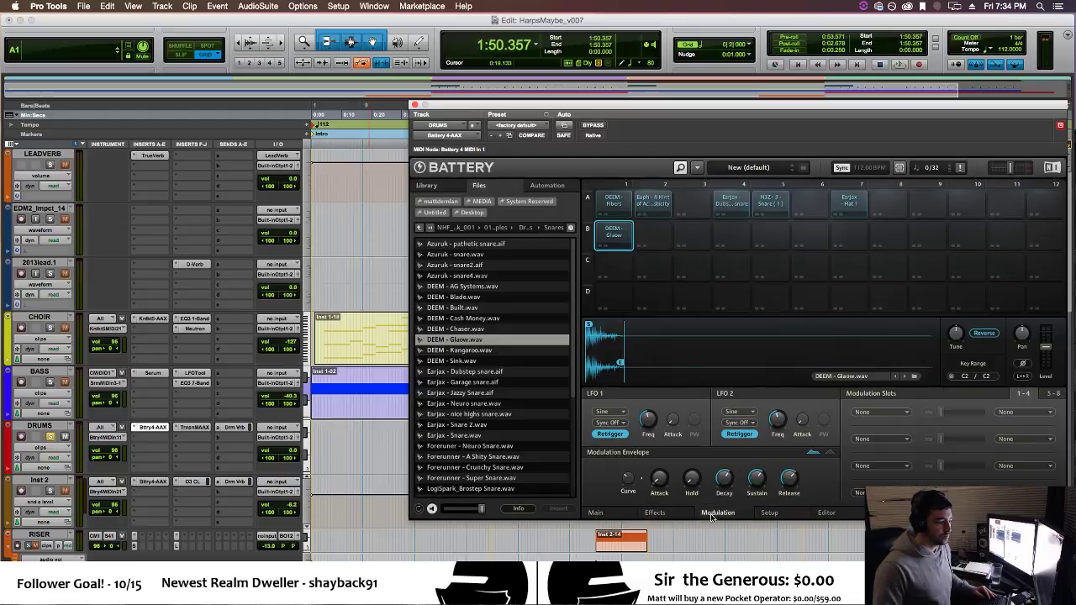
left_click(666, 514)
left_click(1046, 513)
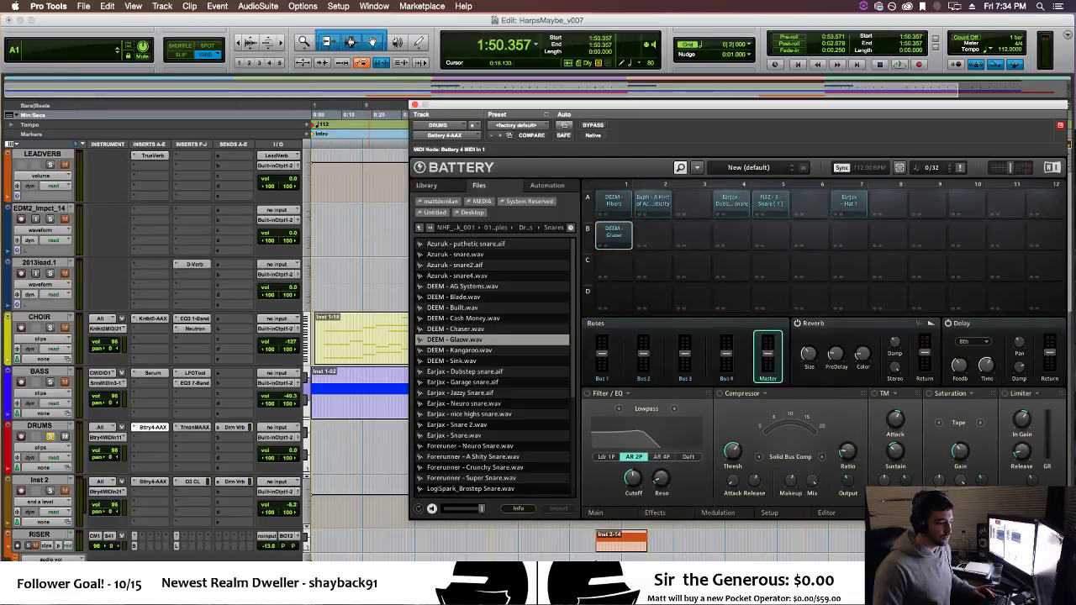
left_click(601, 513)
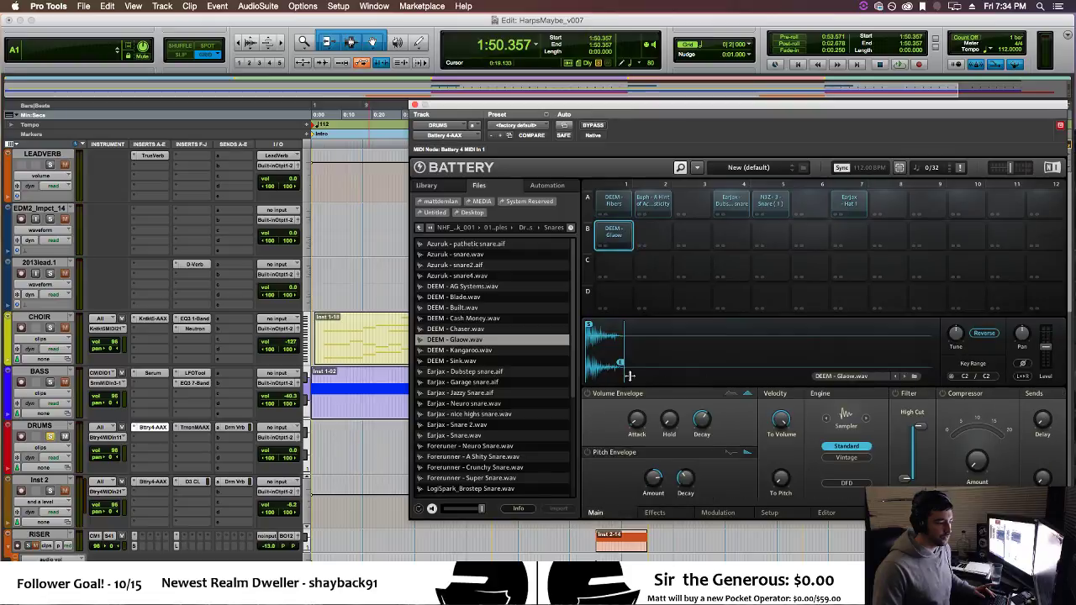
left_click_drag(636, 419, 634, 418)
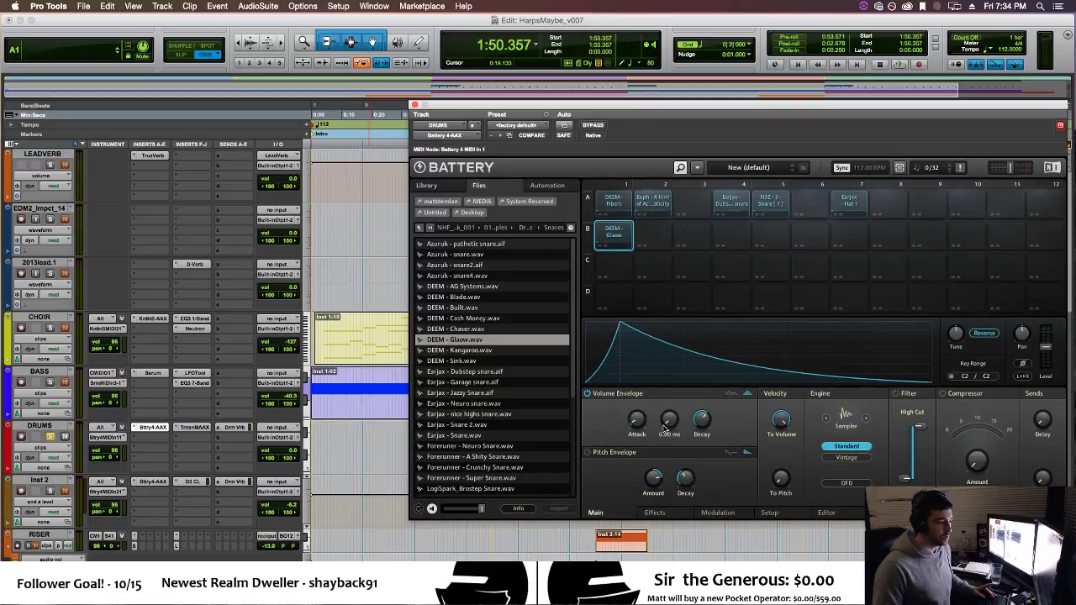
left_click(617, 244)
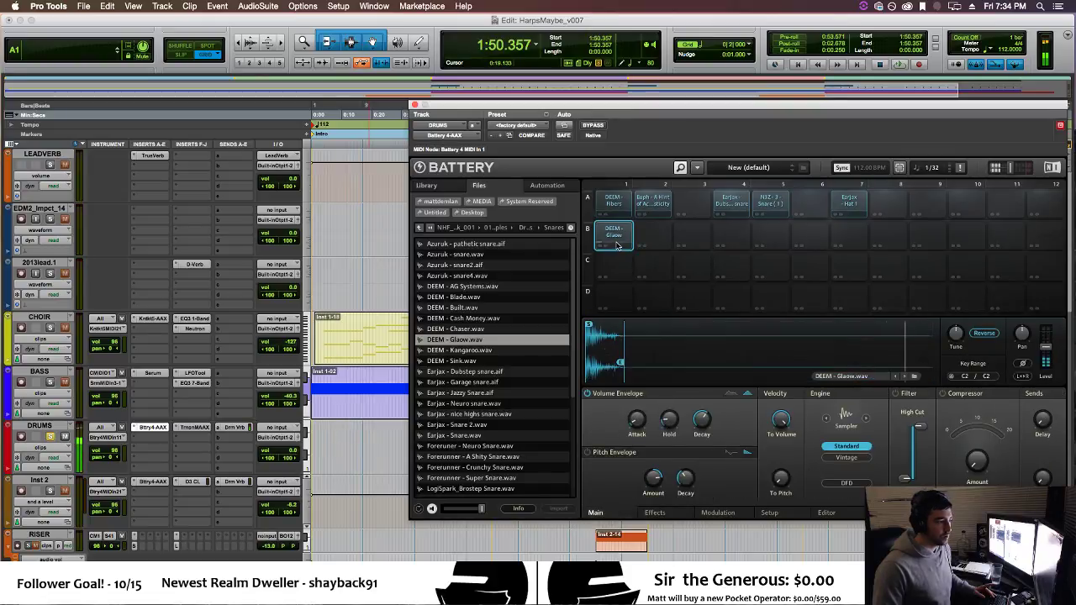
Try a volume envelope decay of about 57 ms on cell B1, raise it again and audition the snare repeatedly.
left_click_drag(701, 419, 696, 451)
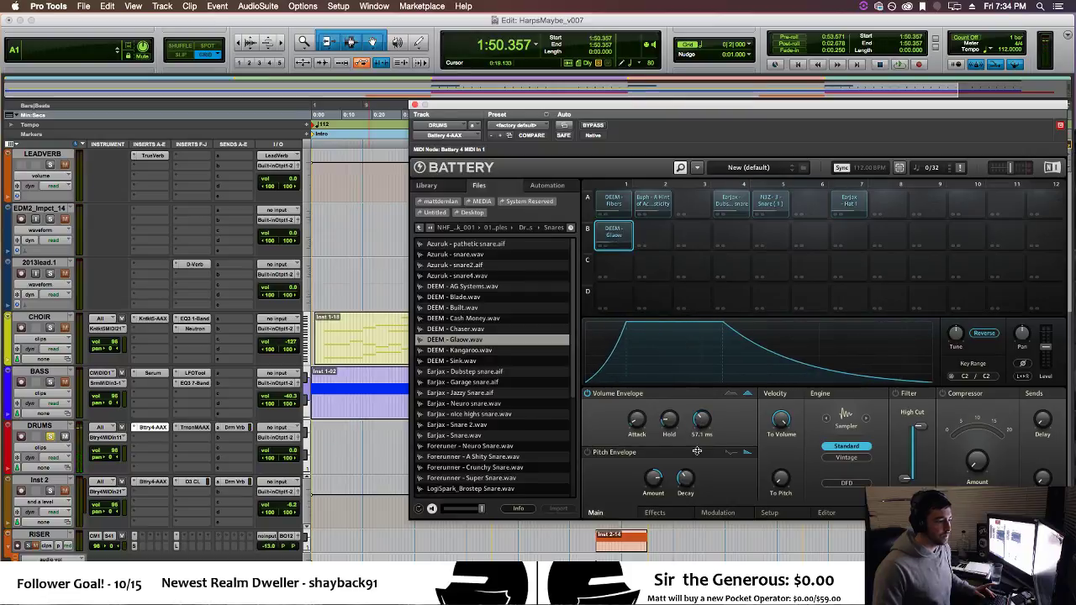
left_click(615, 239)
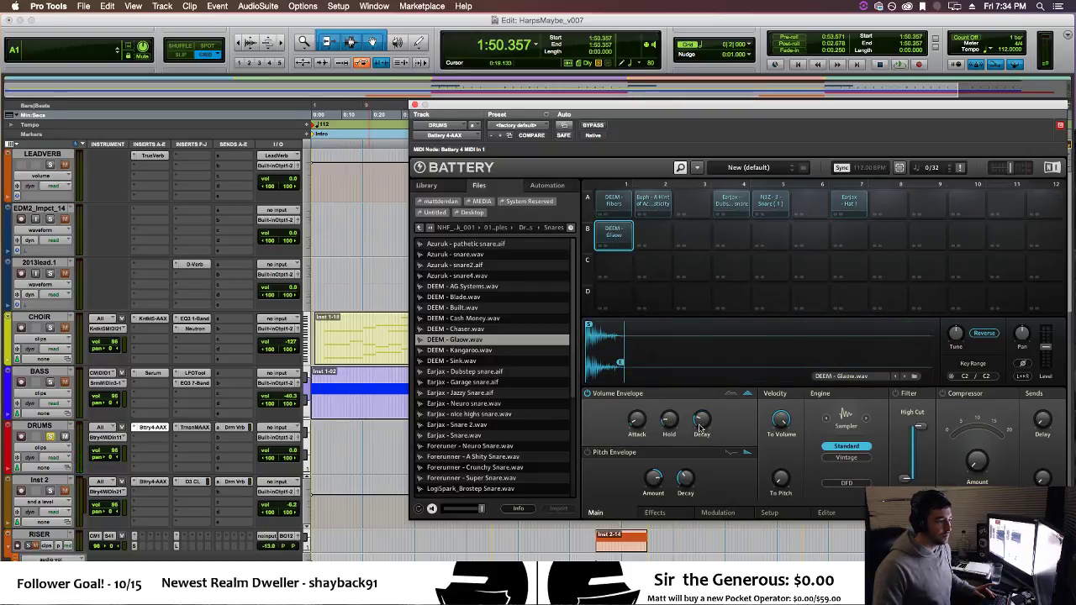
left_click_drag(703, 426, 702, 401)
left_click(621, 243)
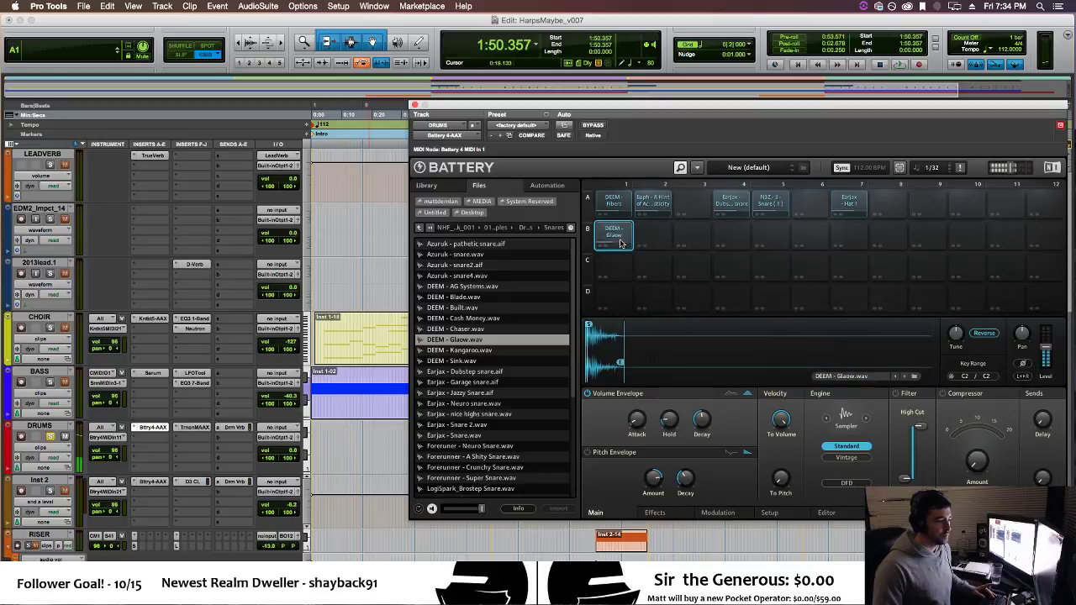
left_click(620, 243)
left_click(620, 243)
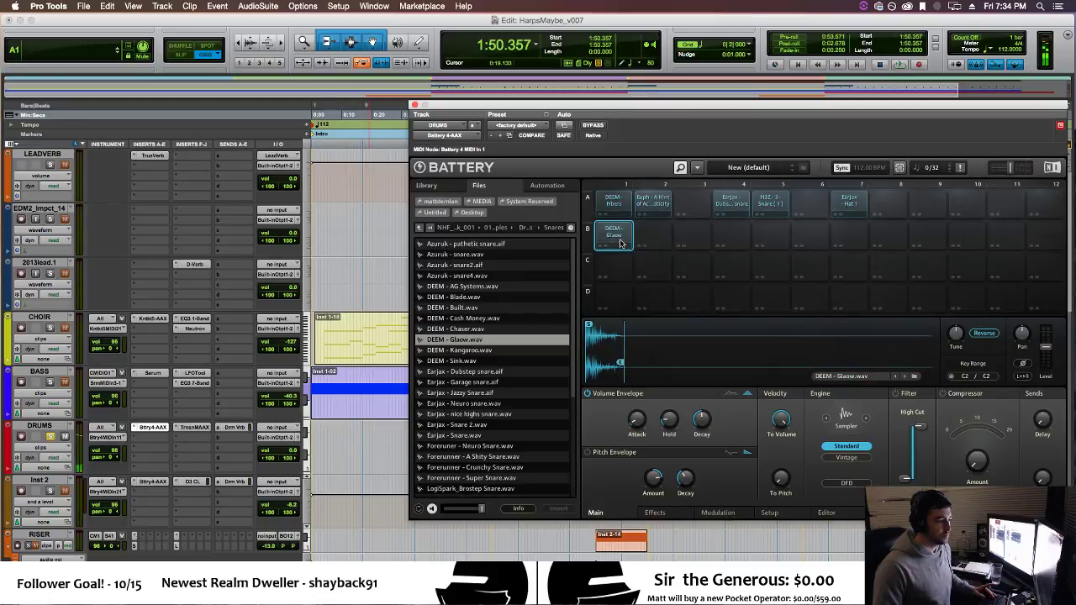
left_click(620, 243)
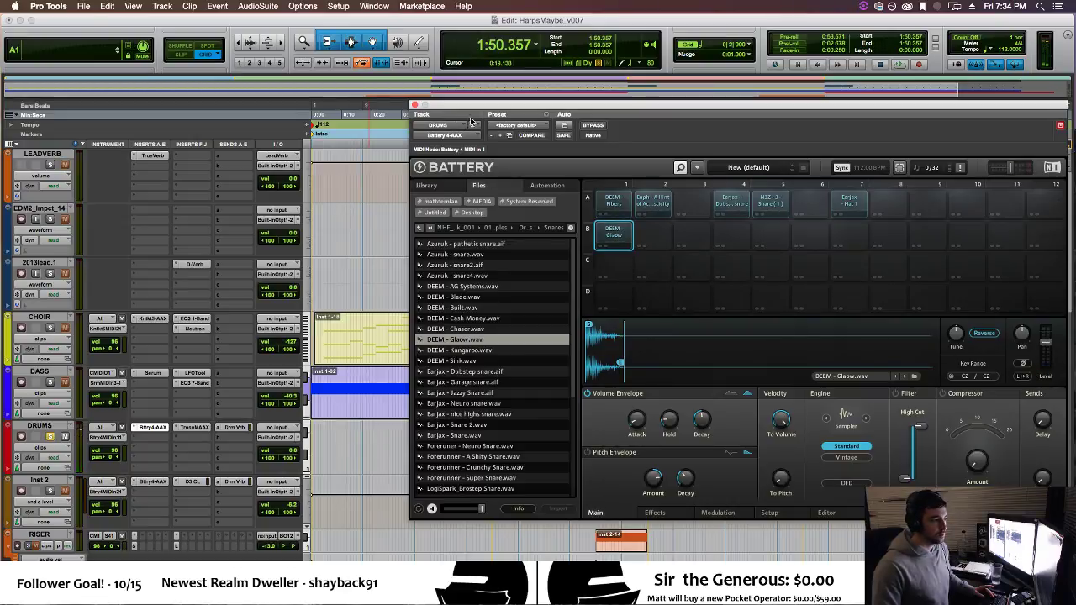
Play the first DRUMS clip of Drop 1 and check cell B1's key assignment in Battery 4.
left_click(414, 106)
double_click(664, 473)
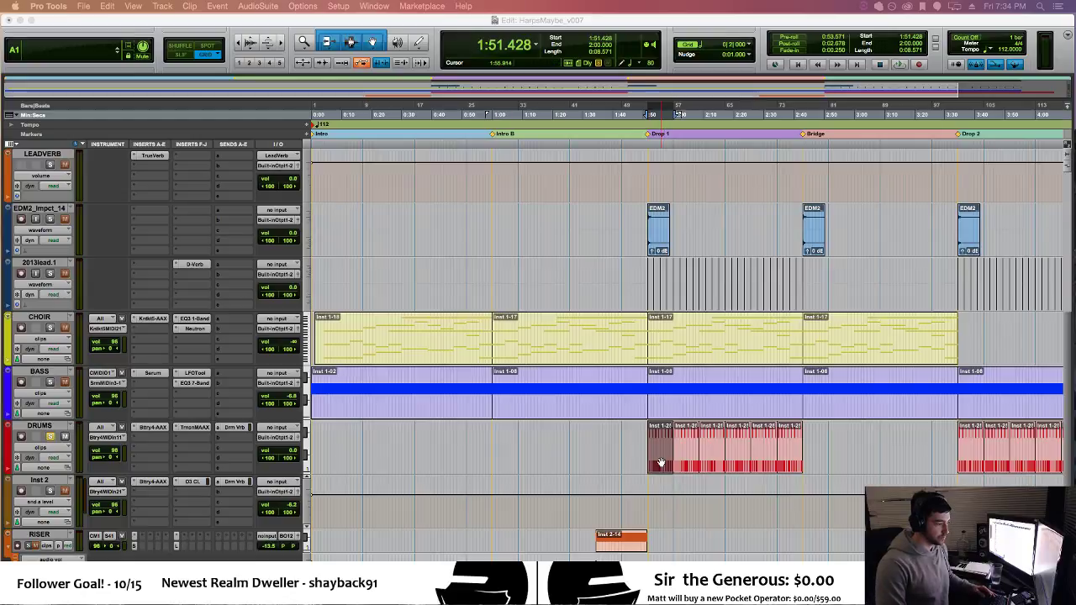
key("space")
key("space")
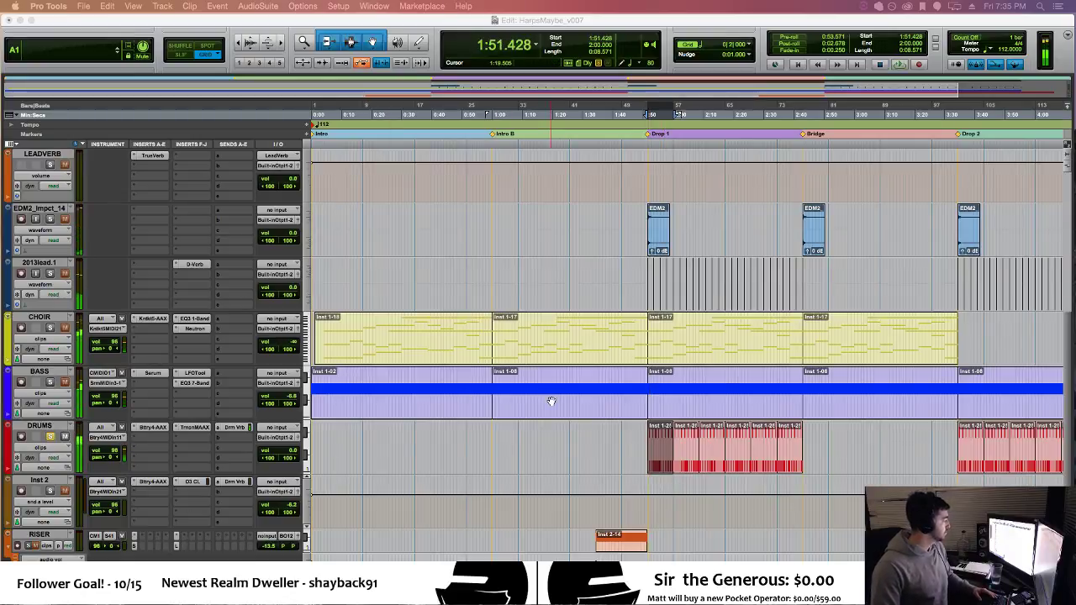
left_click(160, 428)
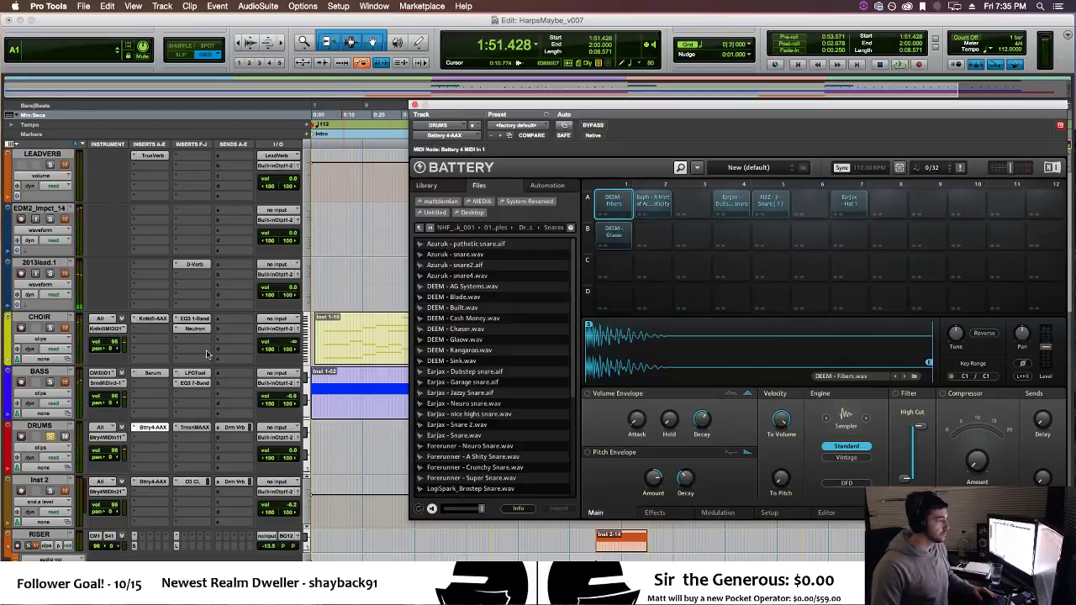
left_click(624, 236)
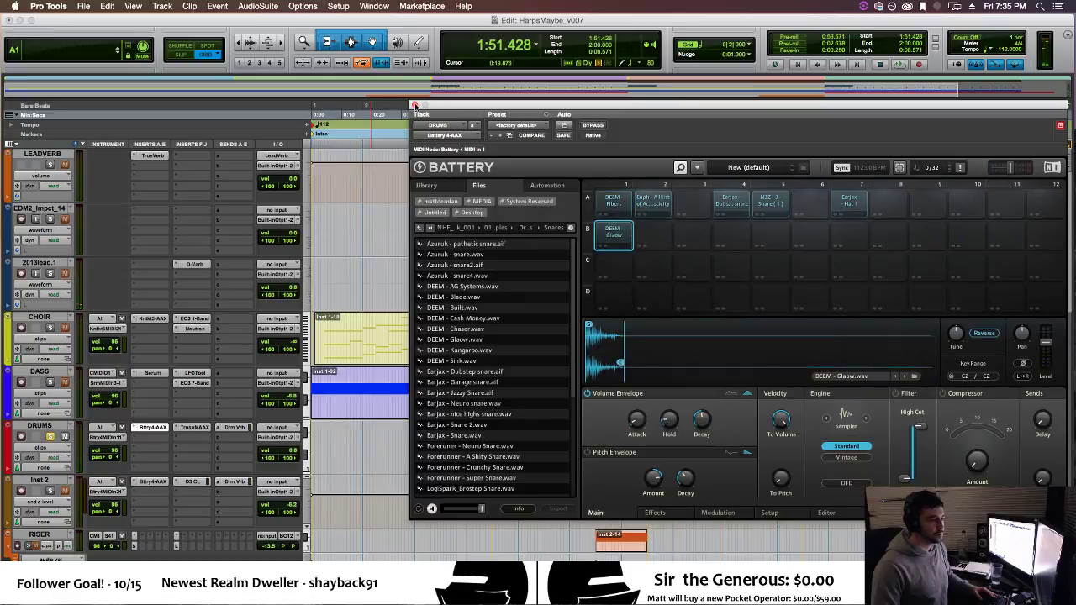
left_click(414, 105)
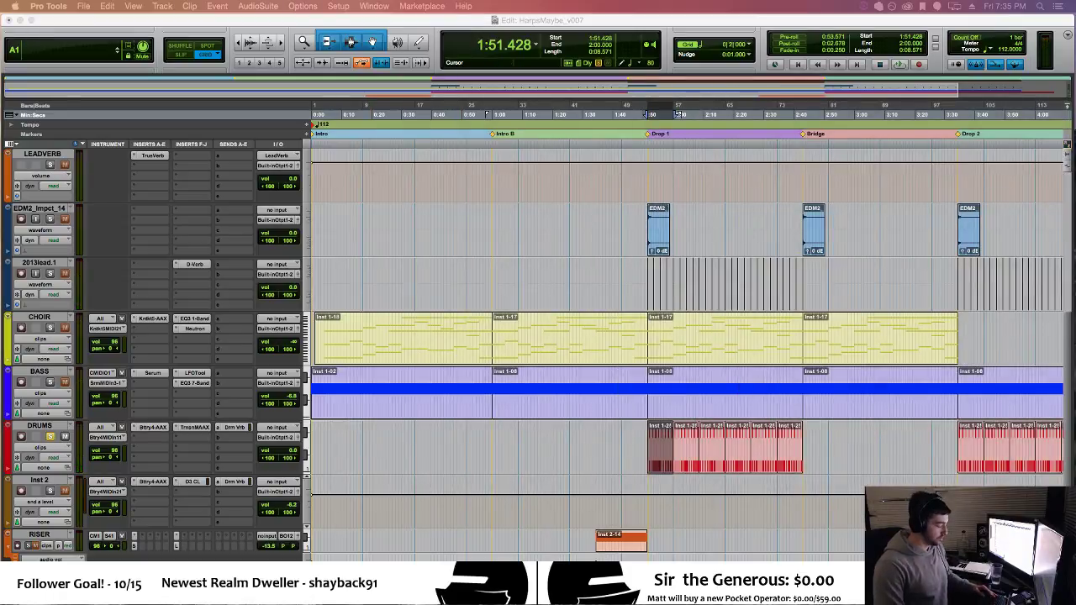
Open the DRUMS track in the MIDI Editor, insert a C2 note half a beat into bar 53 and play it.
left_click(658, 113)
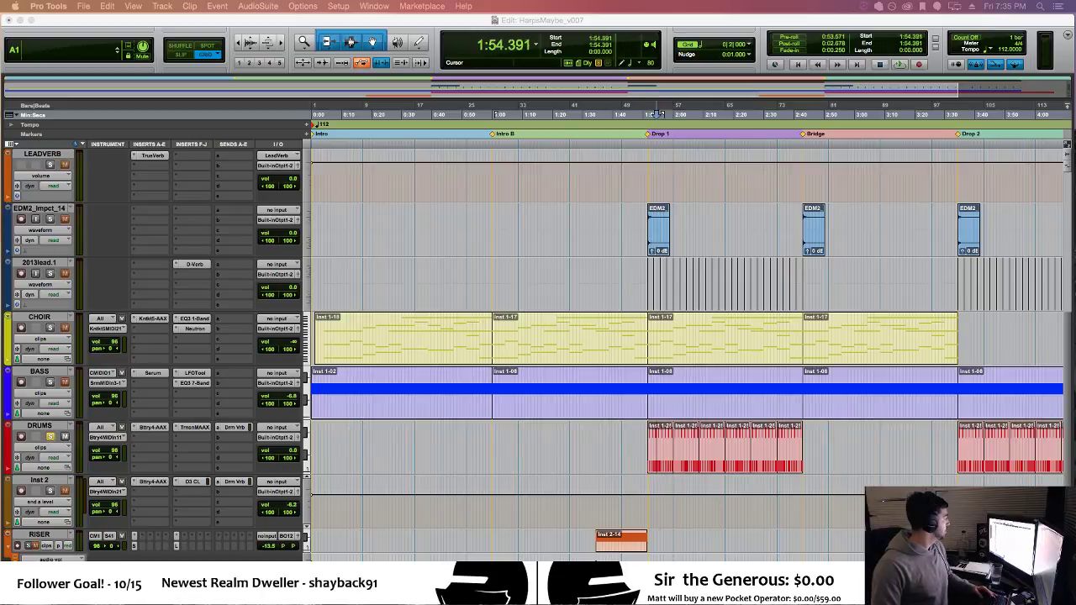
left_click_drag(1, 336, 516, 65)
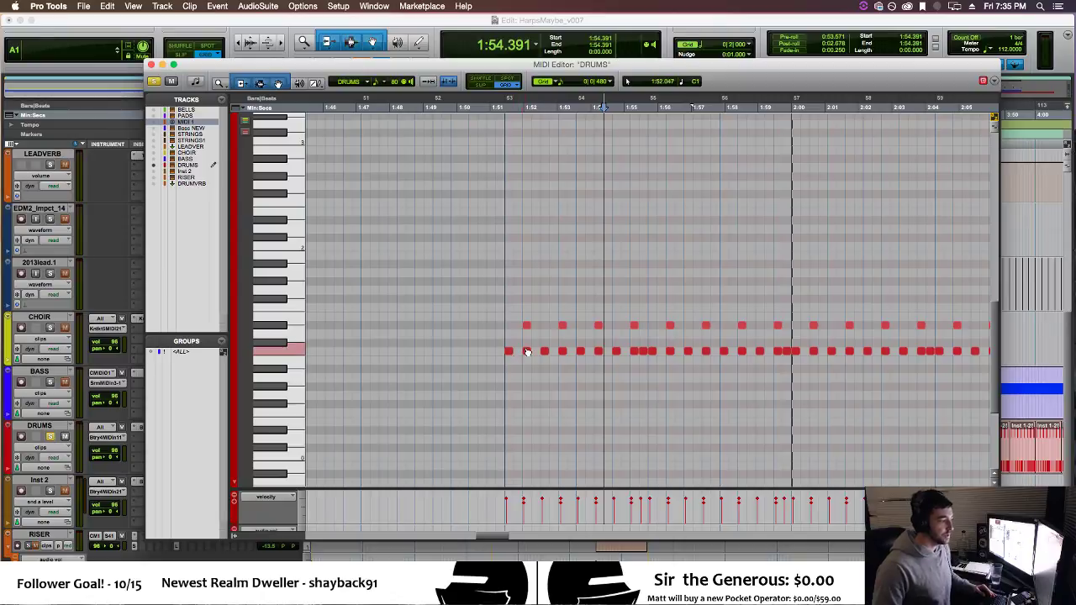
left_click_drag(510, 353, 508, 246)
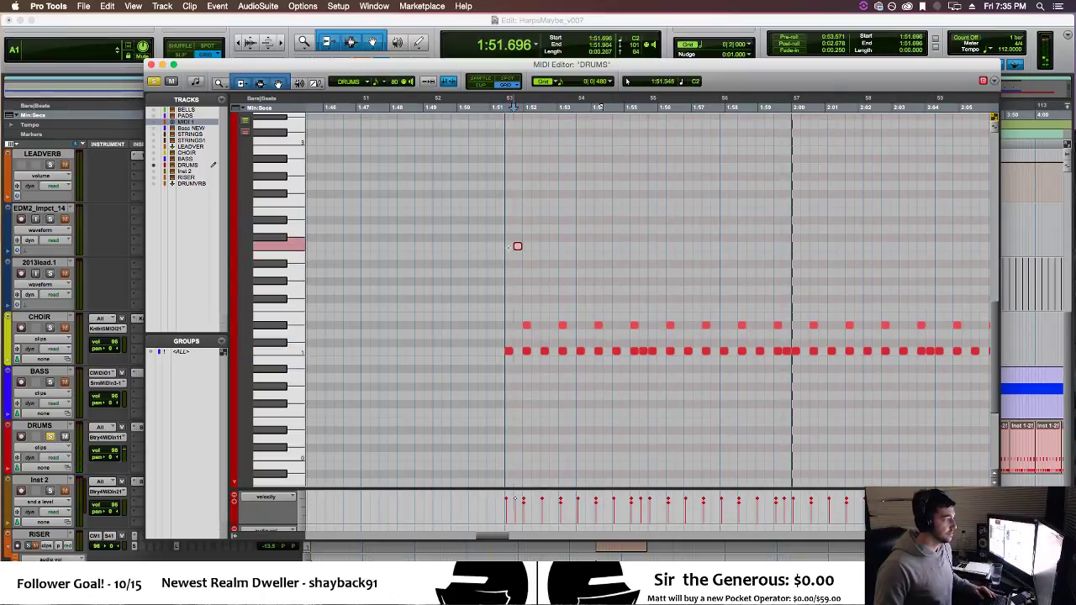
left_click(516, 246)
key("space")
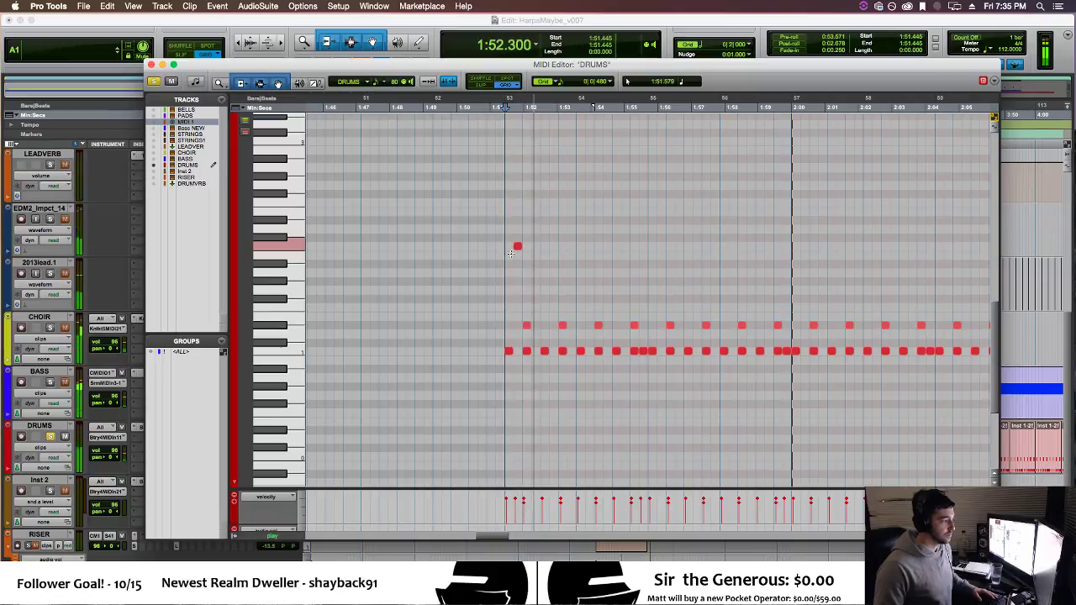
key("space")
Set the MIDI Editor grid to 0|0|240, move the C2 note to a sixteenth before beat 2 of bar 53 and audition it.
left_click_drag(517, 246, 535, 246)
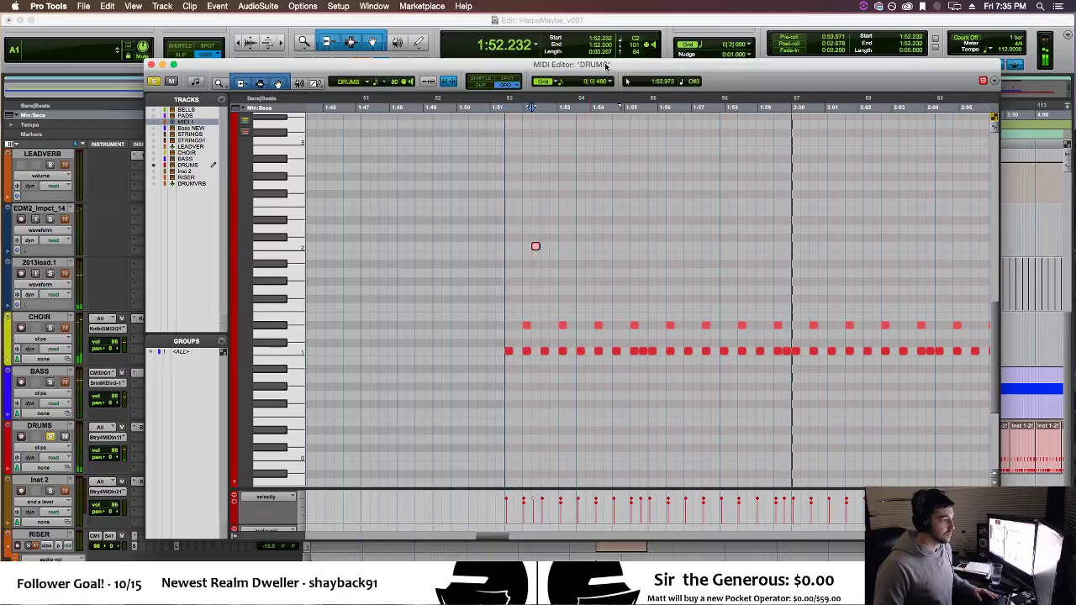
left_click(571, 83)
left_click(574, 93)
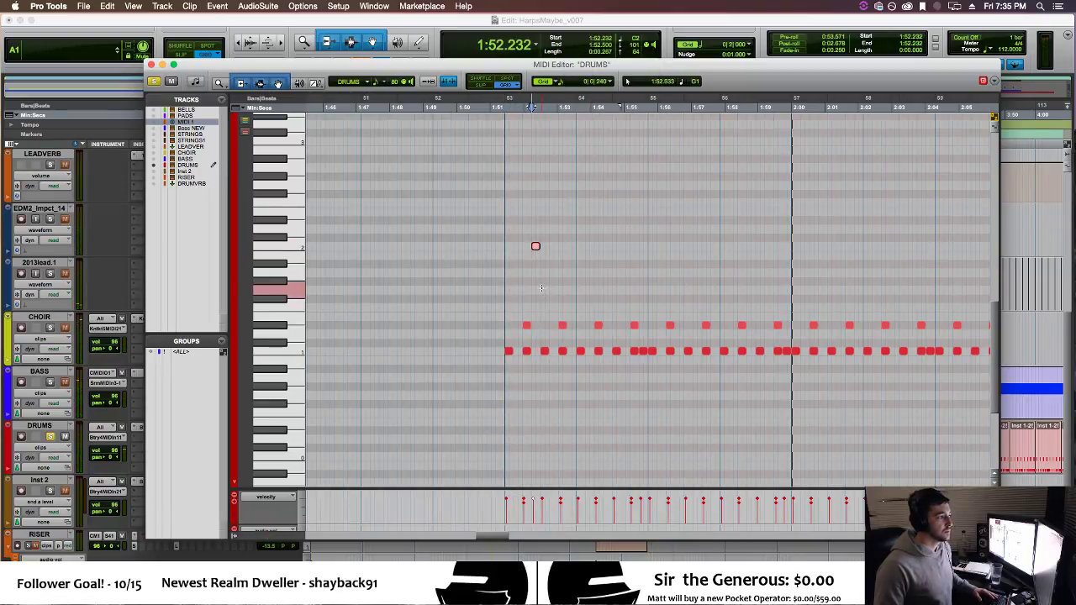
key("t")
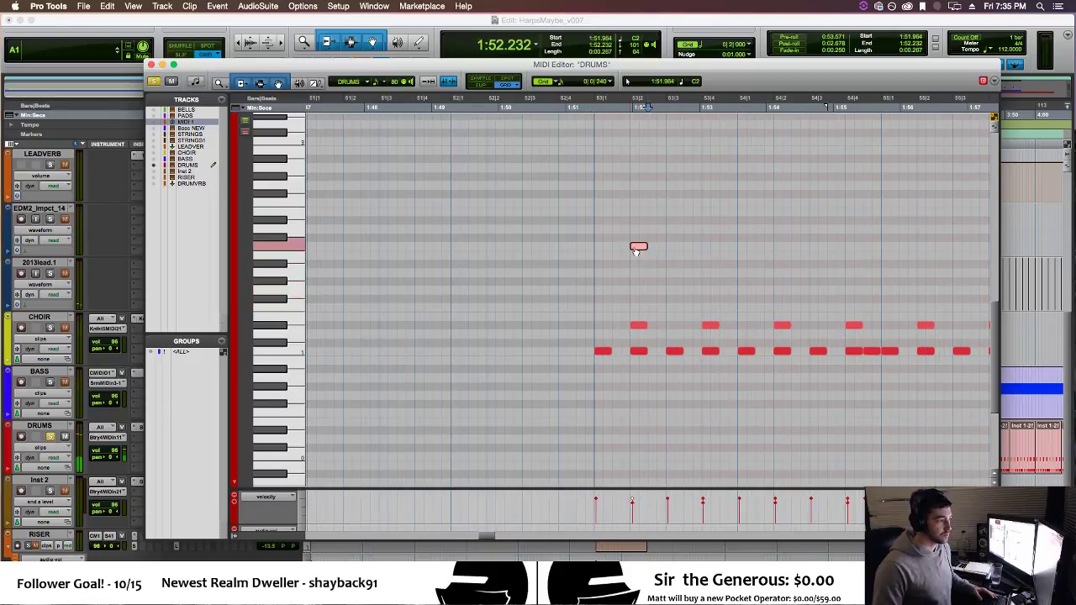
left_click_drag(637, 250, 619, 249)
left_click(591, 243)
key("space")
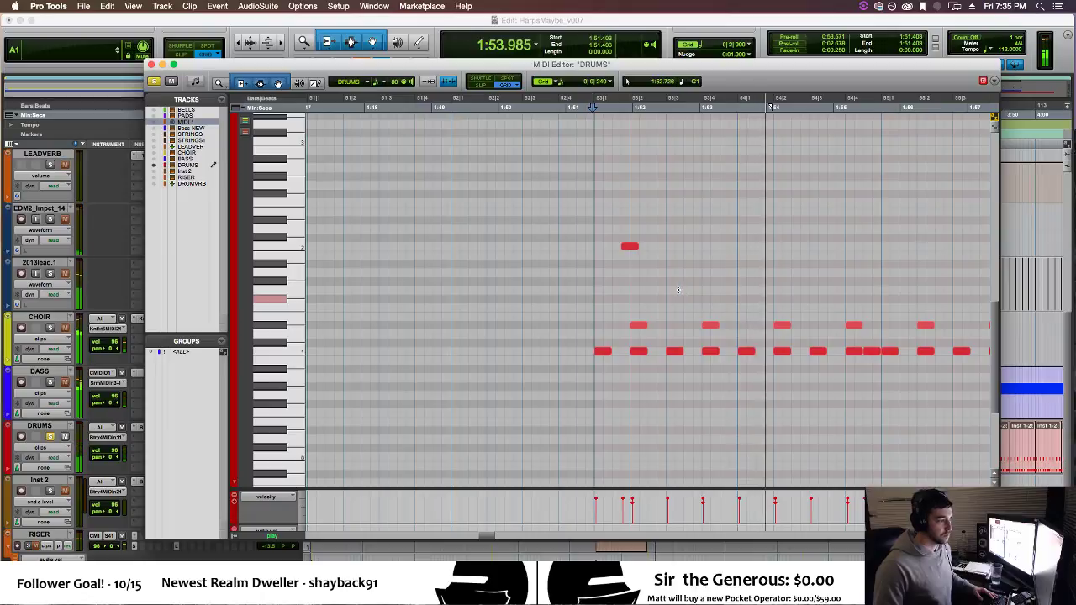
key("space")
Duplicate the C2 note to a sixteenth before beat 2 of bar 54 and play the pattern from bar 53.
left_click(635, 247)
left_click_drag(649, 250, 765, 249)
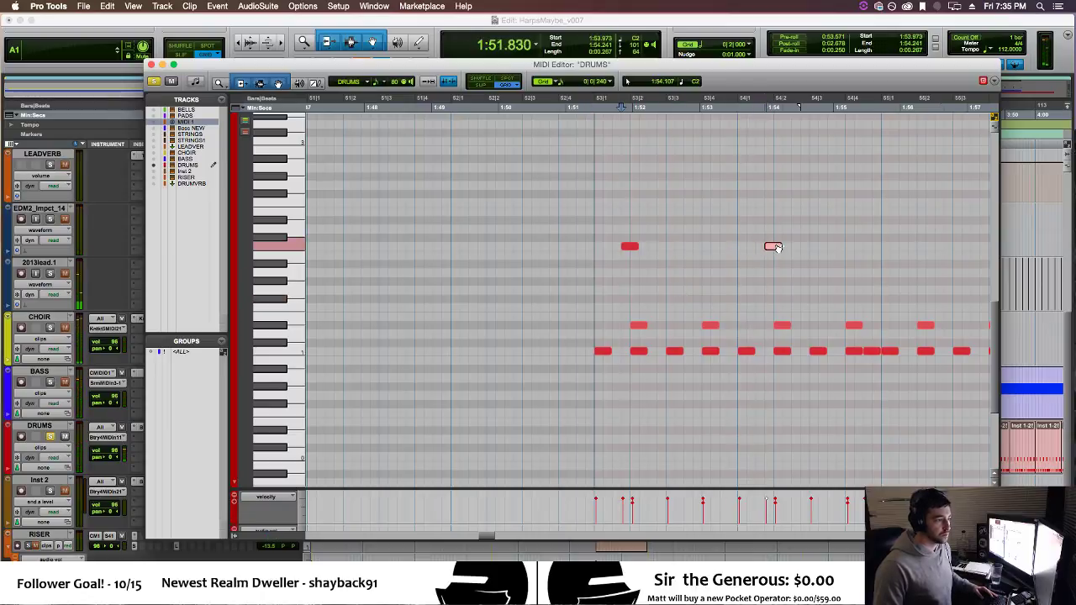
left_click(593, 254)
key("space")
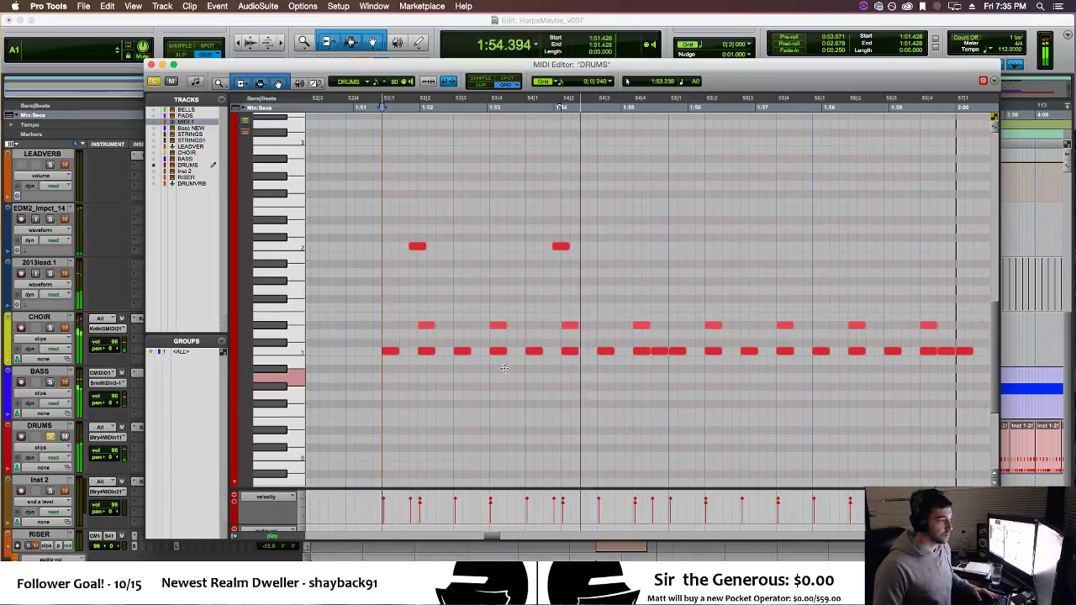
key("space")
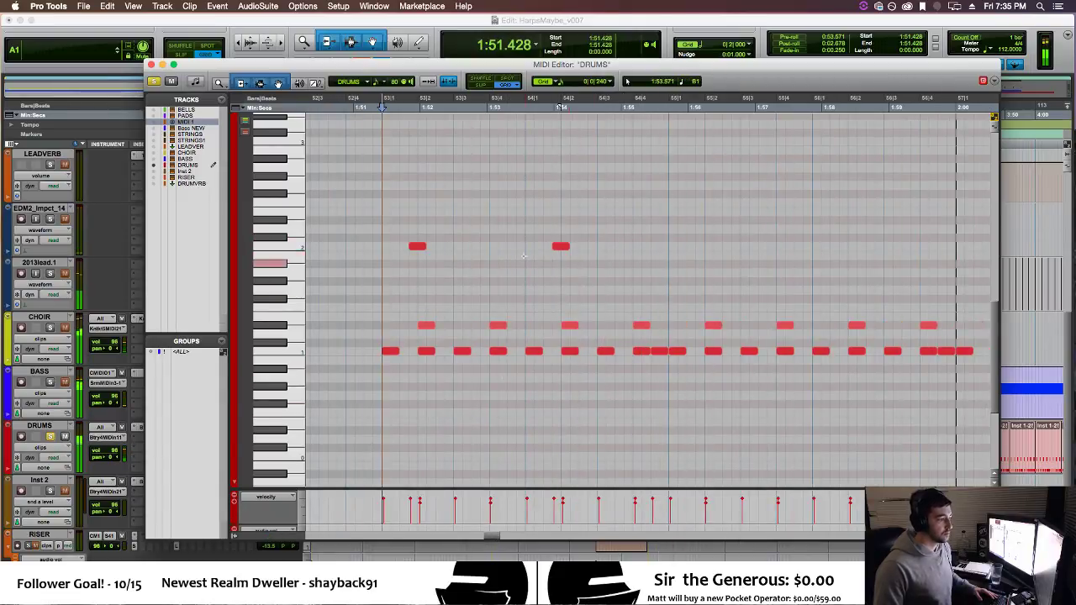
Add further C2 notes a sixteenth before beat 2 of bars 55 and 56, auditioning the pattern from bar 53.
left_click(654, 247)
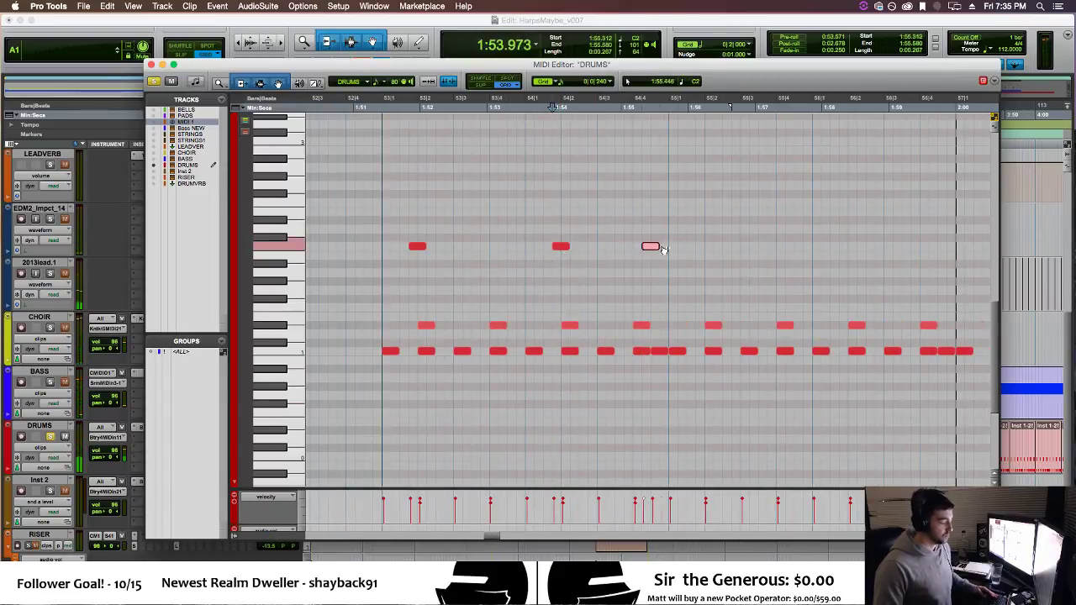
left_click_drag(662, 249, 700, 247)
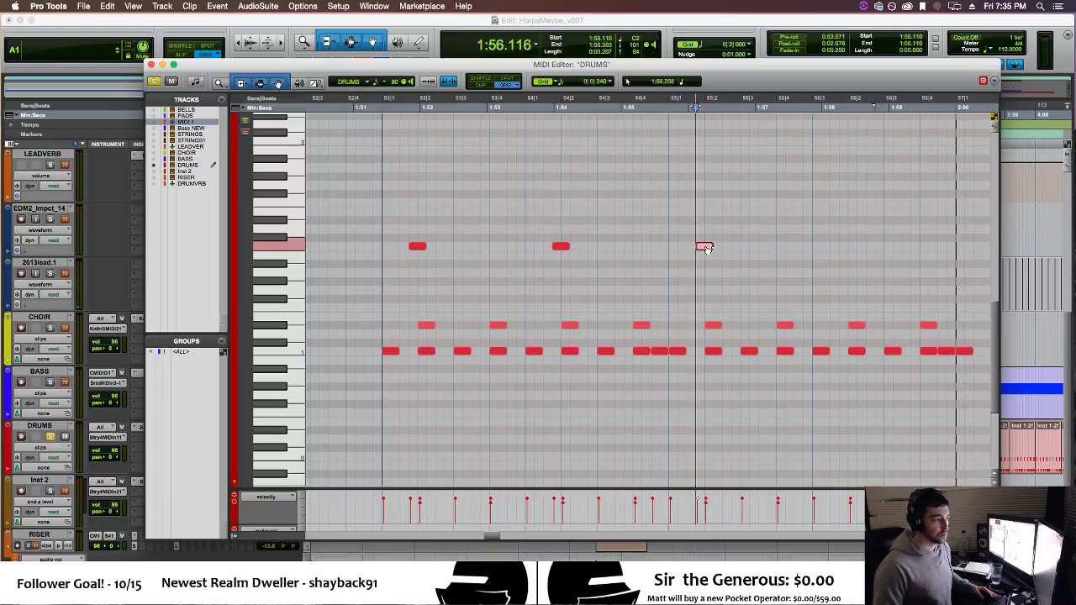
left_click(784, 255)
left_click_drag(777, 255, 776, 245)
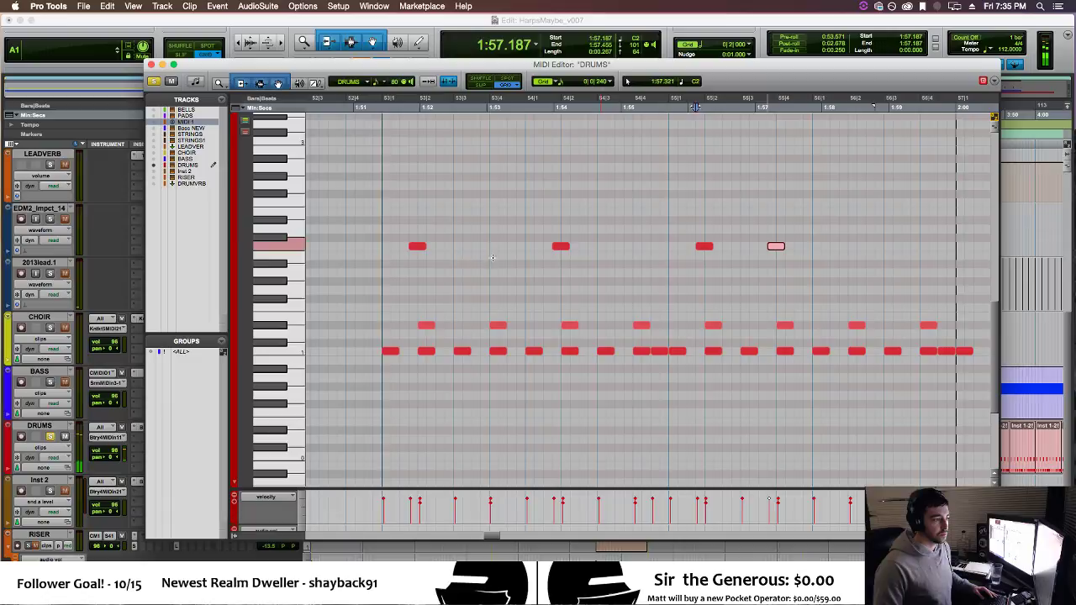
left_click(381, 244)
key("space")
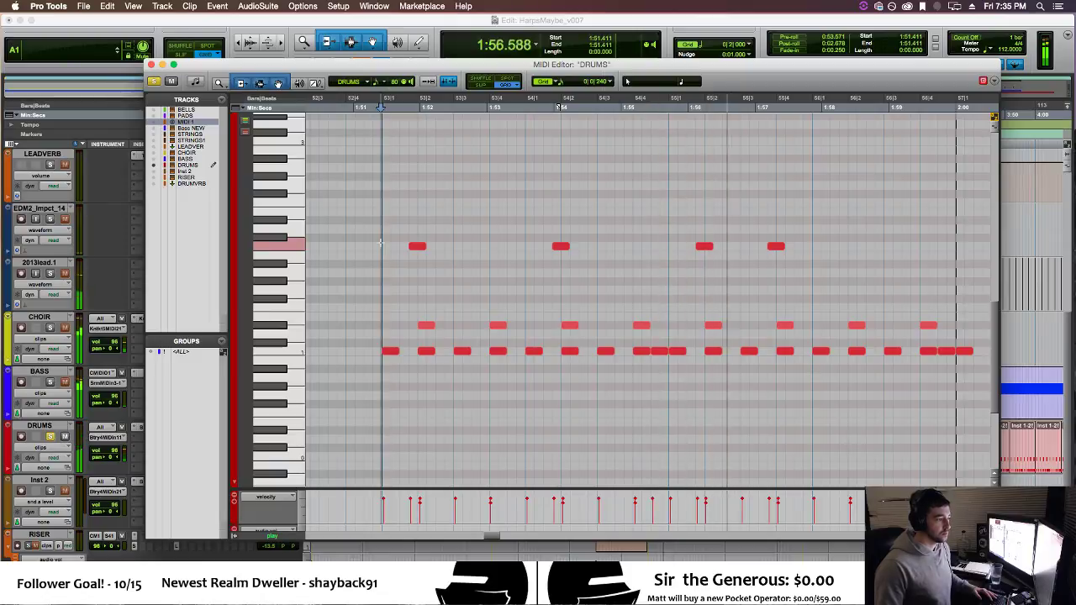
left_click_drag(776, 247, 847, 246)
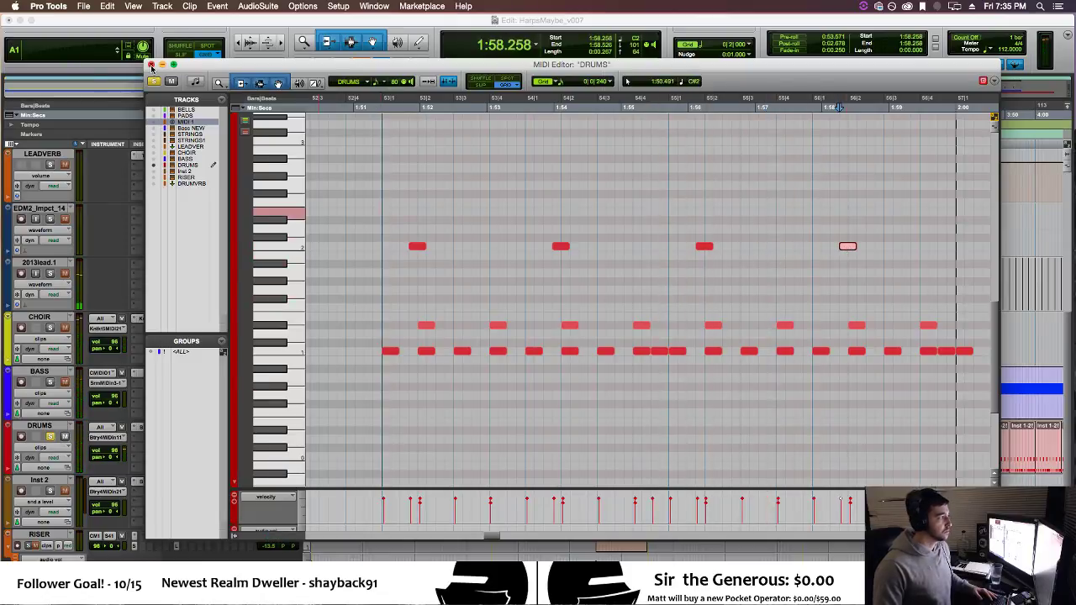
Close the MIDI Editor, move the DRUMVRB track directly below DRUMS and reduce its track height.
left_click(150, 64)
scroll(195, 520, "down", 1)
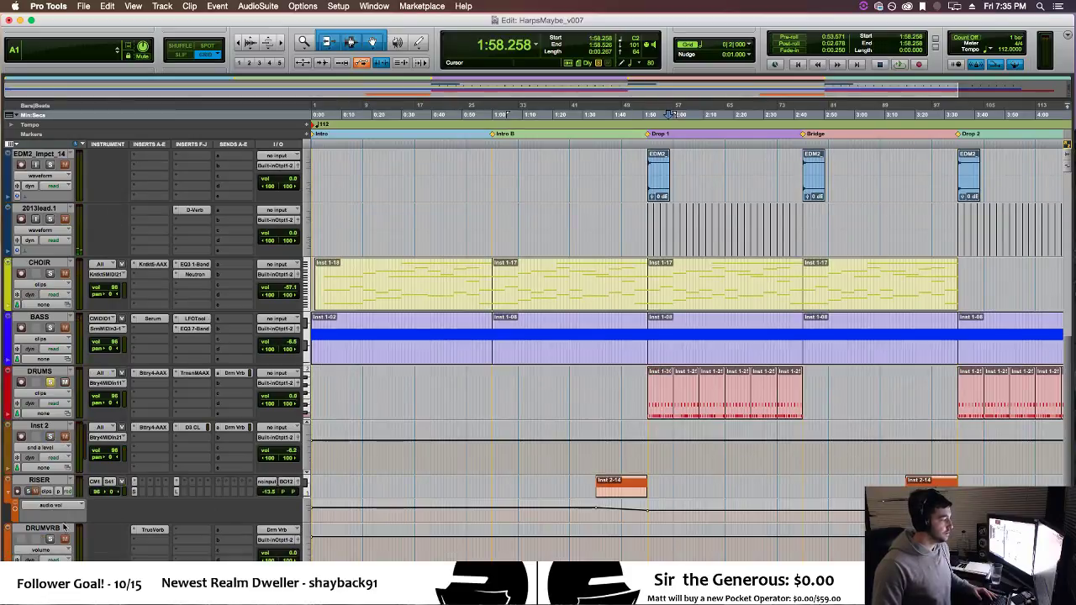
left_click_drag(64, 527, 42, 433)
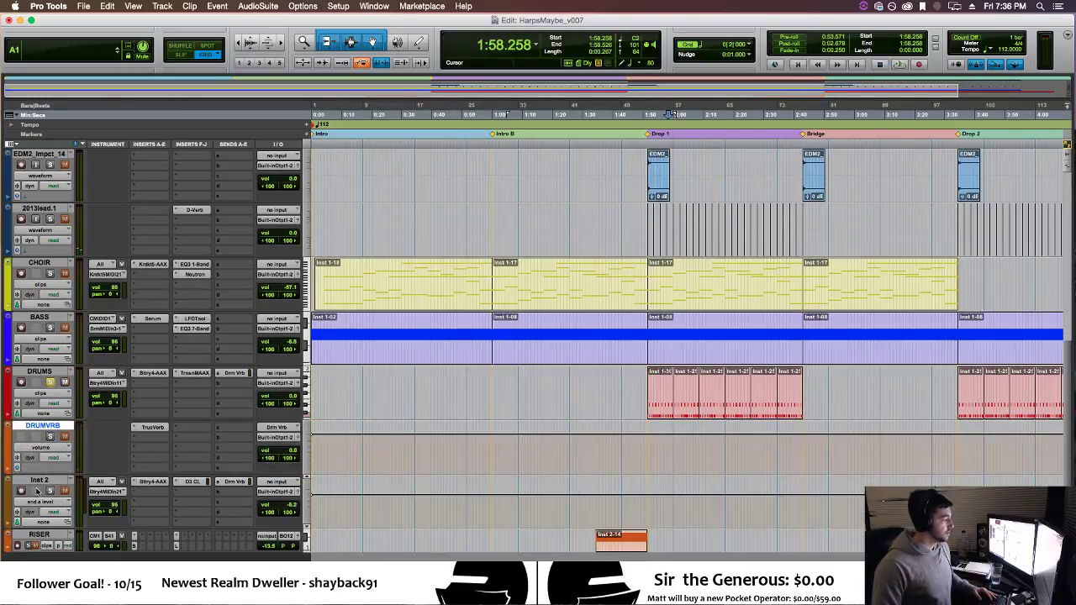
mouse_move(39, 475)
left_mouse_down()
mouse_move(44, 450)
mouse_move(33, 462)
left_mouse_up()
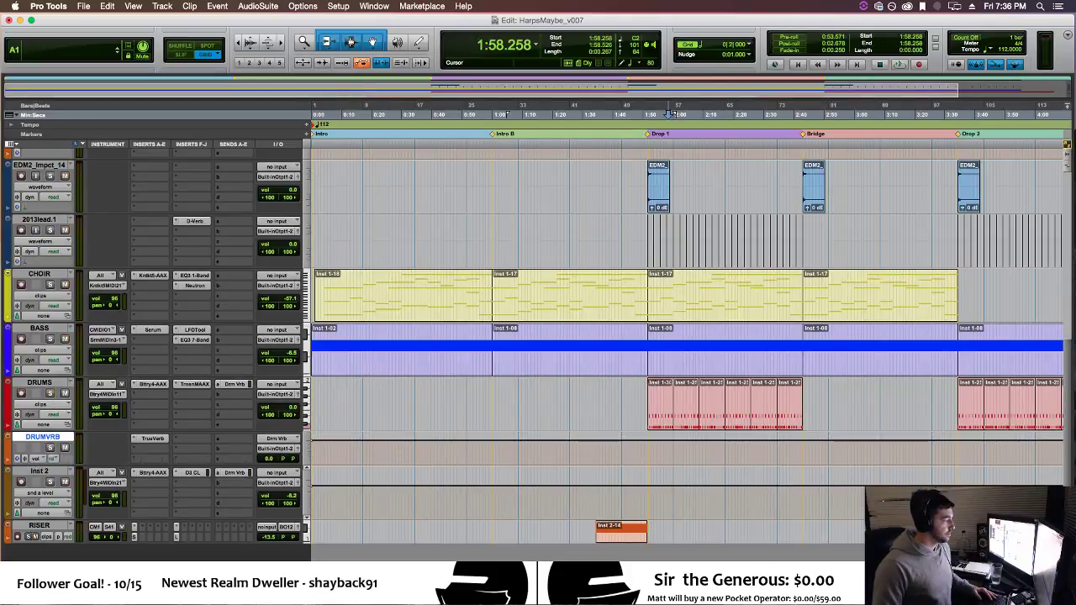
Play the arrangement from the start of Drop 1 to hear the new drum pattern in context.
left_click(647, 458)
key("space")
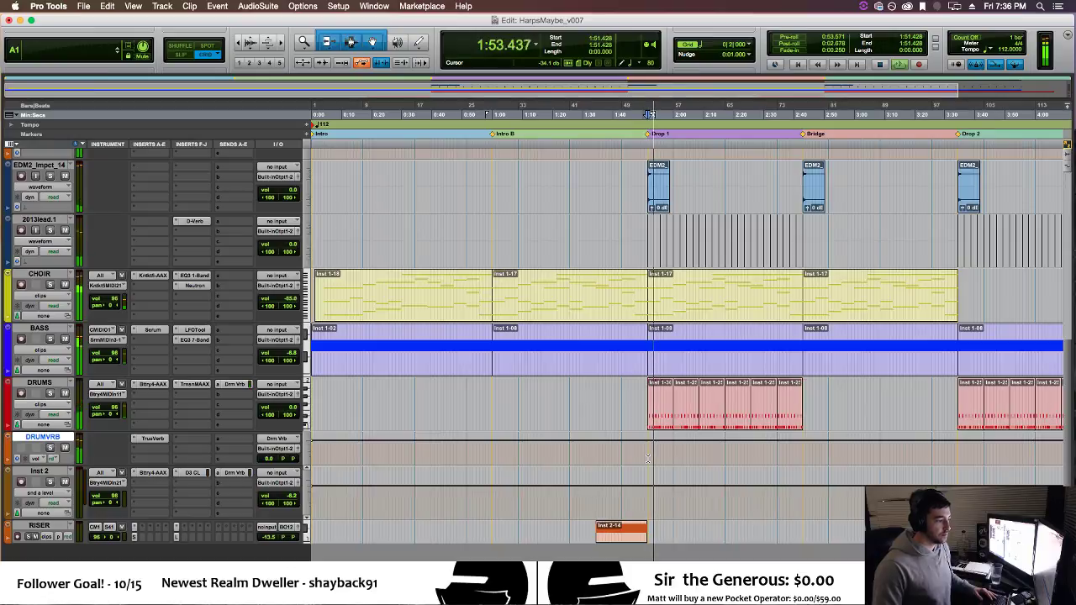
key("space")
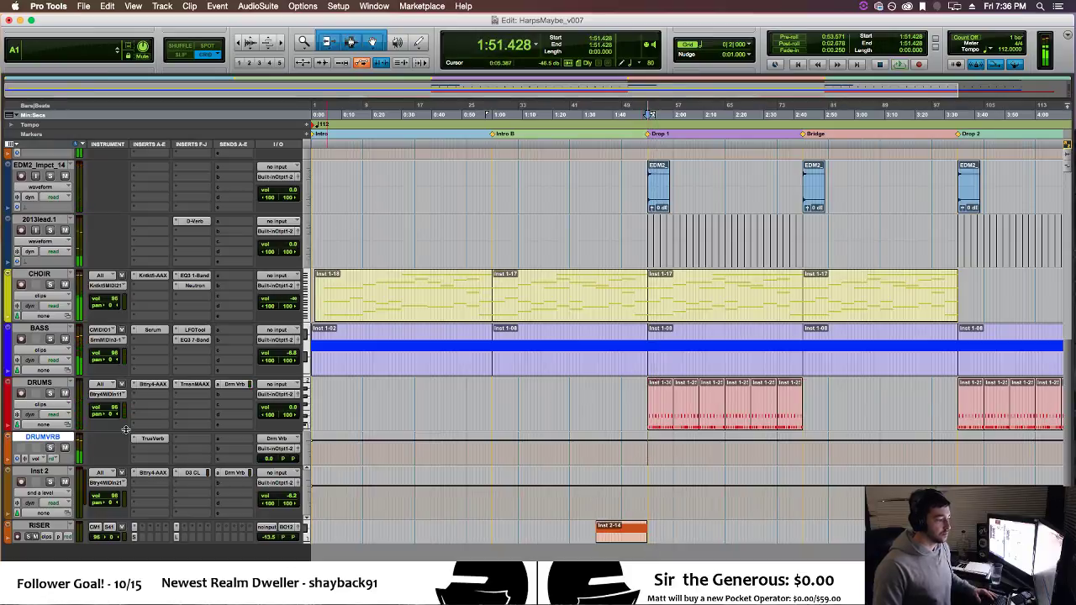
Replace the other Drop 1 DRUMS clips with five duplicates of the edited first clip, filling the section up to the Bridge.
left_click(690, 423)
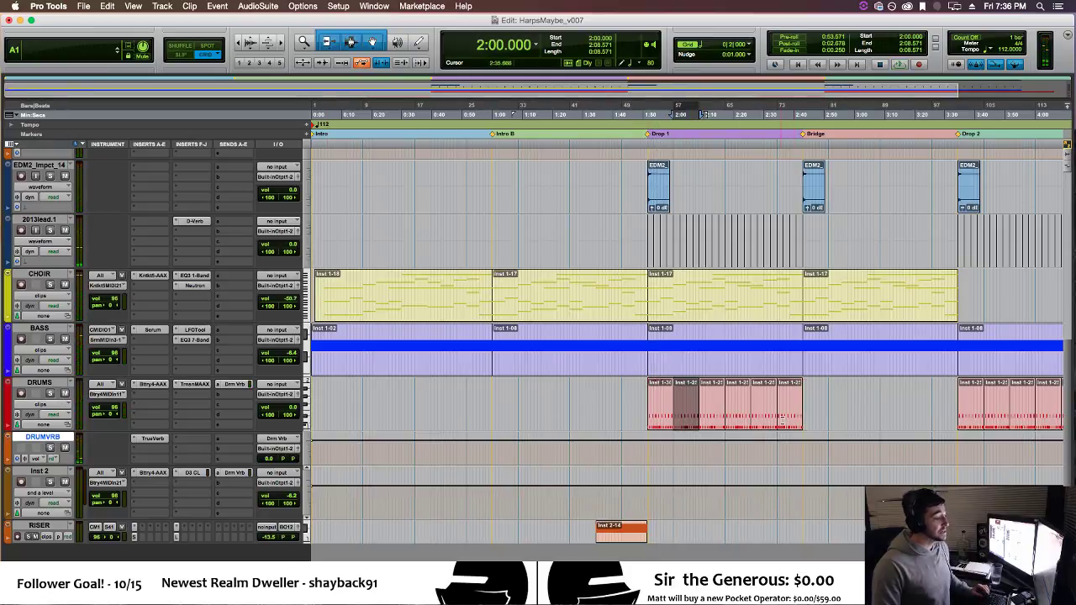
left_click(782, 423, "shift")
key("Delete")
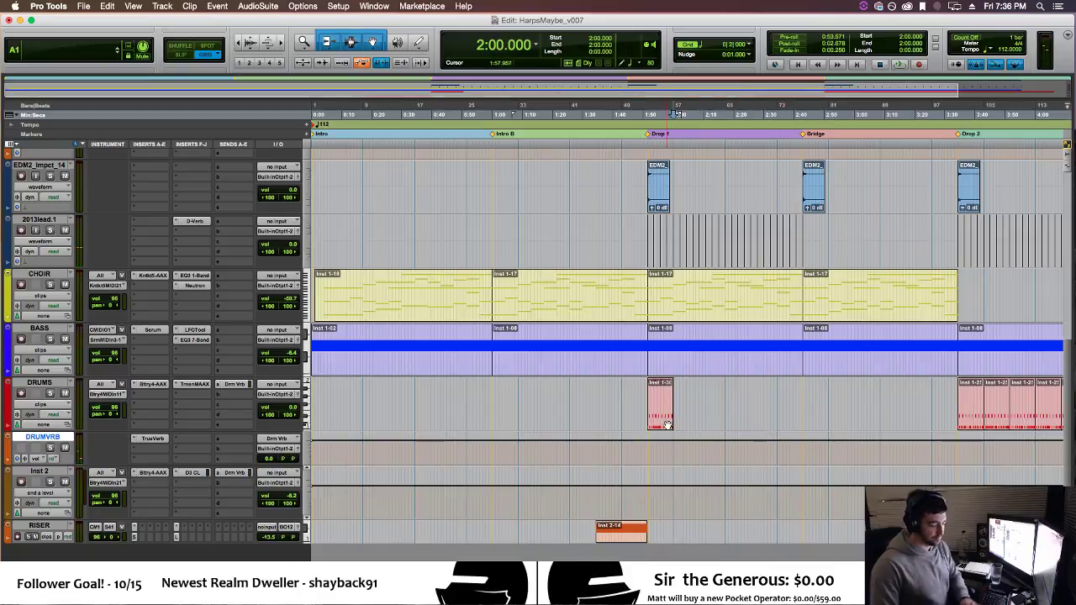
left_click(664, 424)
key("super+d")
key("super+d")
key("super+d")
key("super+d")
key("super+d")
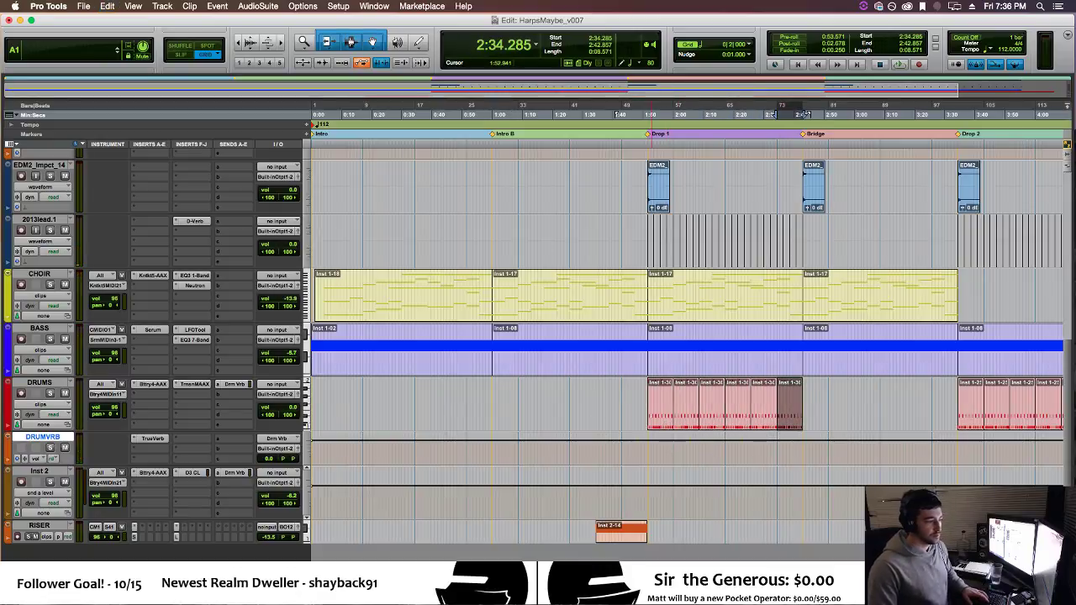
Delete all the DRUMS clips from the start of Drop 2 onward.
scroll(688, 336, "right", 5)
left_click(827, 426)
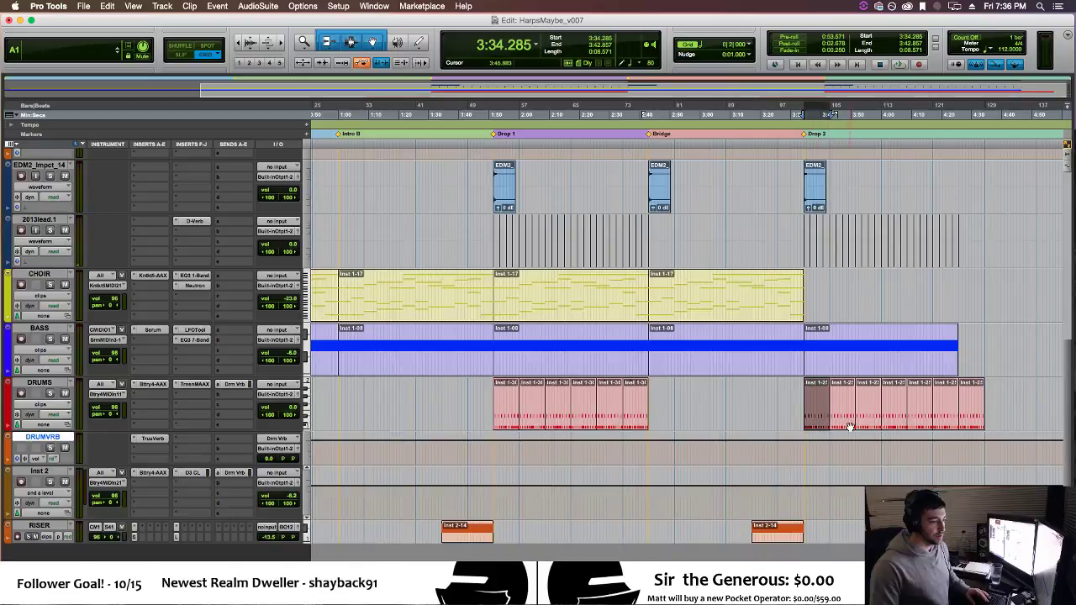
left_click(973, 410, "shift")
key("Delete")
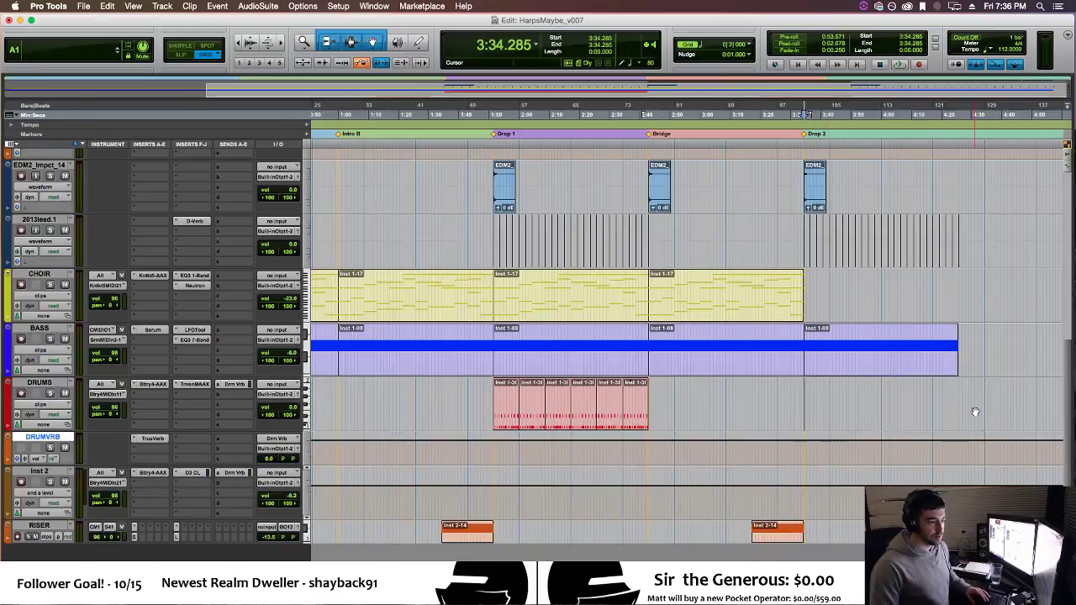
Copy the six Drop 1 DRUMS clips to the start of Drop 2 and duplicate the last one once more.
left_click(514, 418)
left_click(640, 421, "shift")
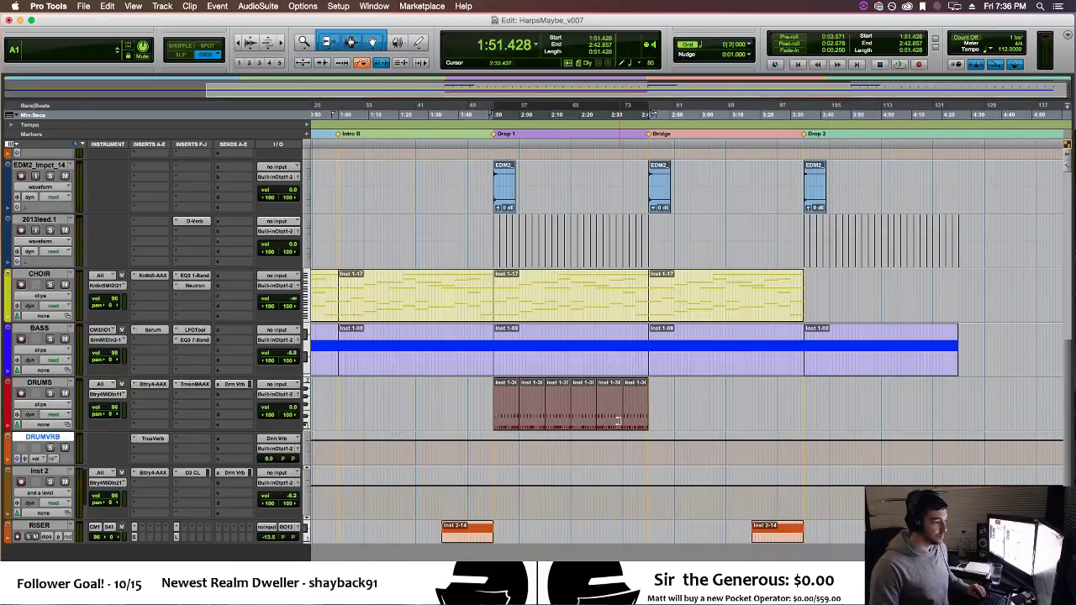
left_click_drag(509, 422, 820, 412)
left_click(948, 414)
key("super+d")
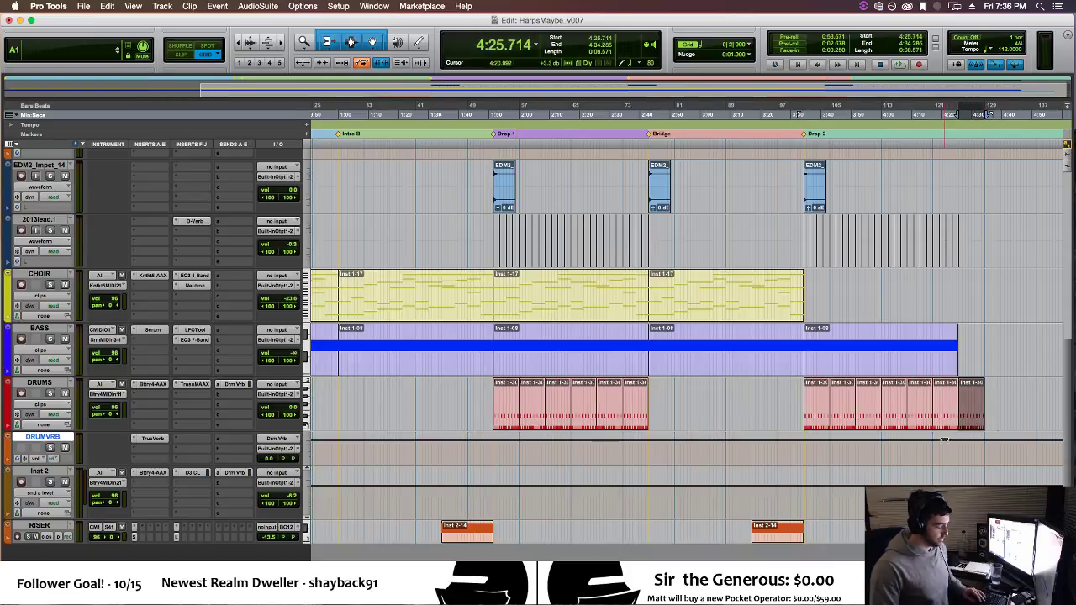
Look over the arrangement from Intro to Drop 2 and play the closing drums from the end of the BASS clip.
left_click(957, 448)
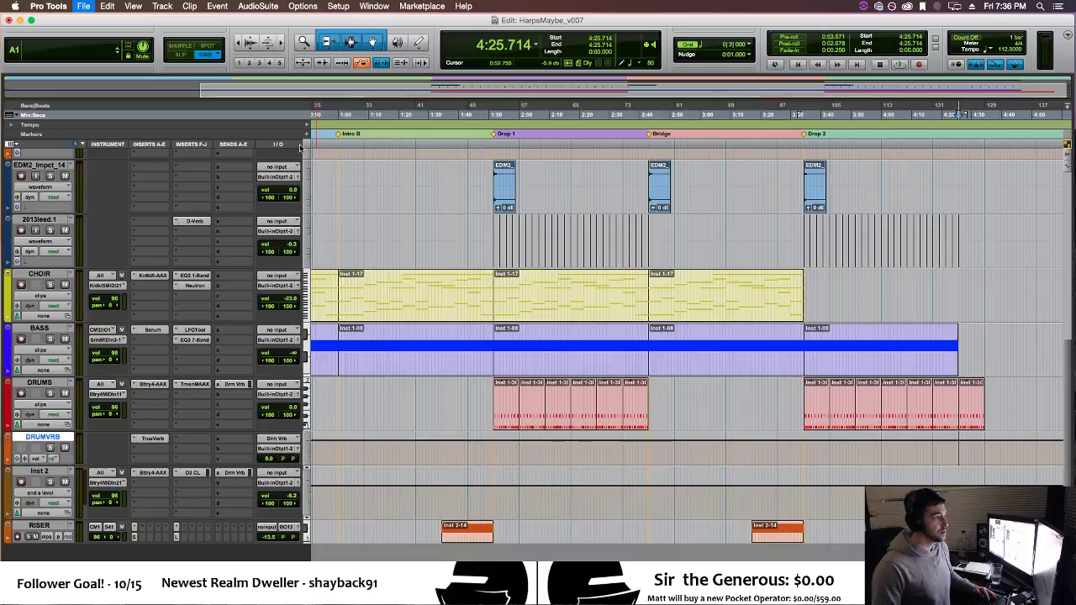
left_click_drag(475, 21, 474, 20)
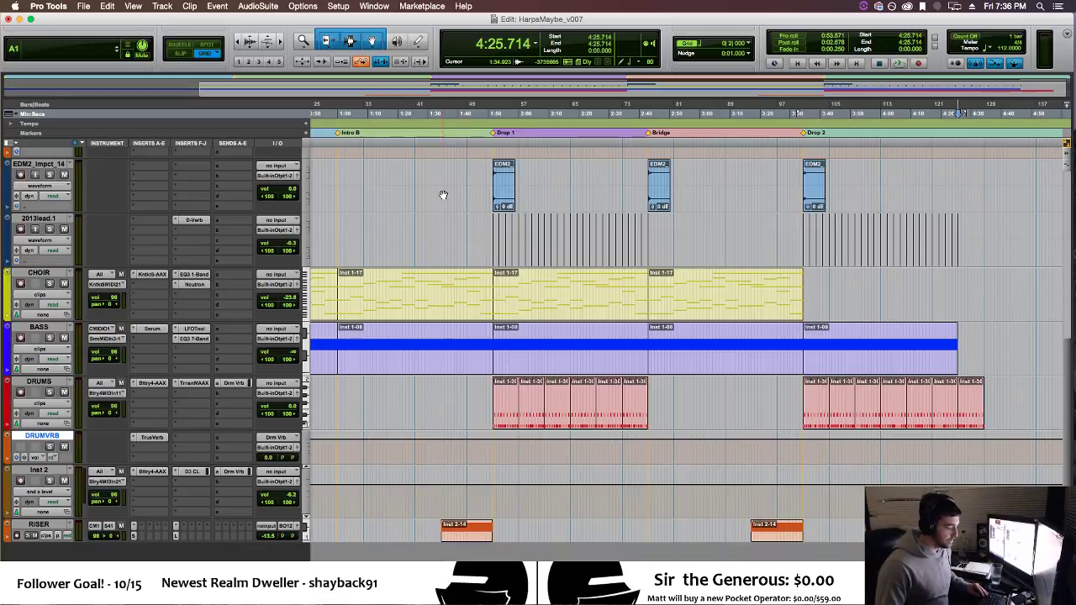
key("r")
key("r")
key("t")
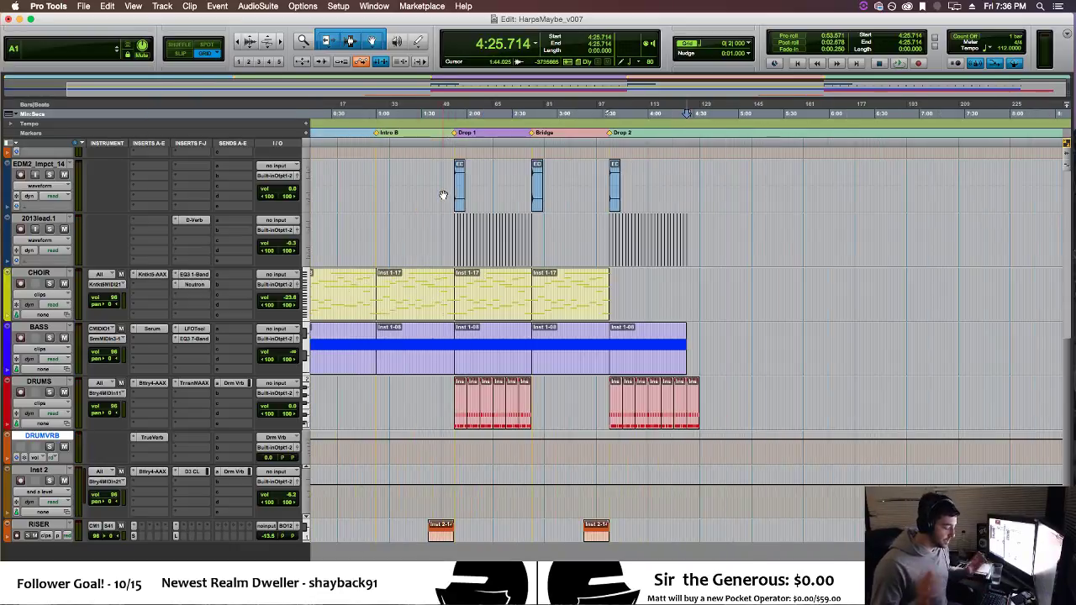
scroll(687, 252, "left", 2)
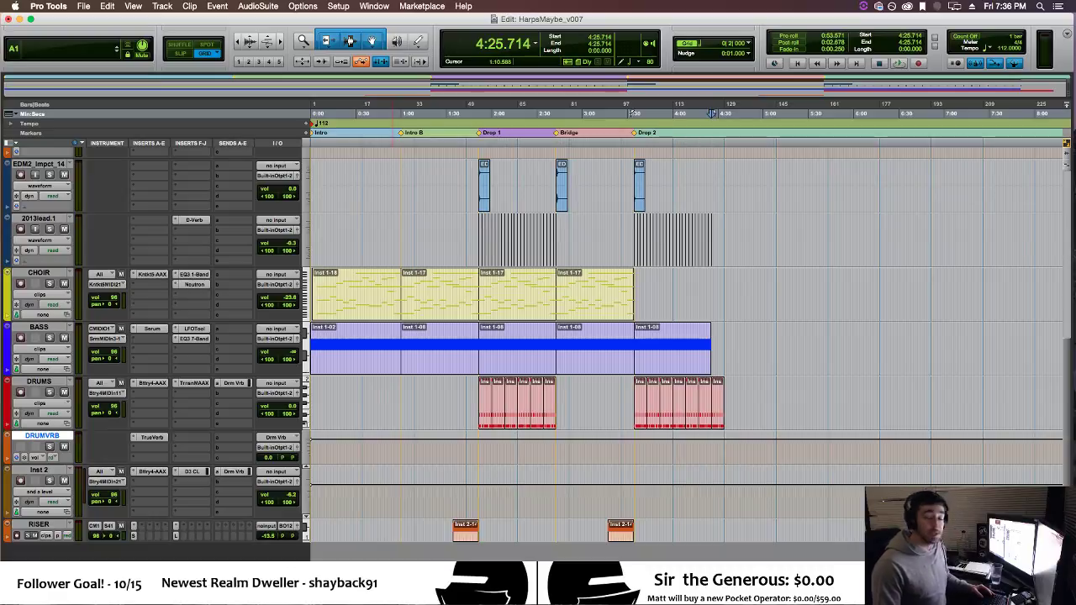
key("t")
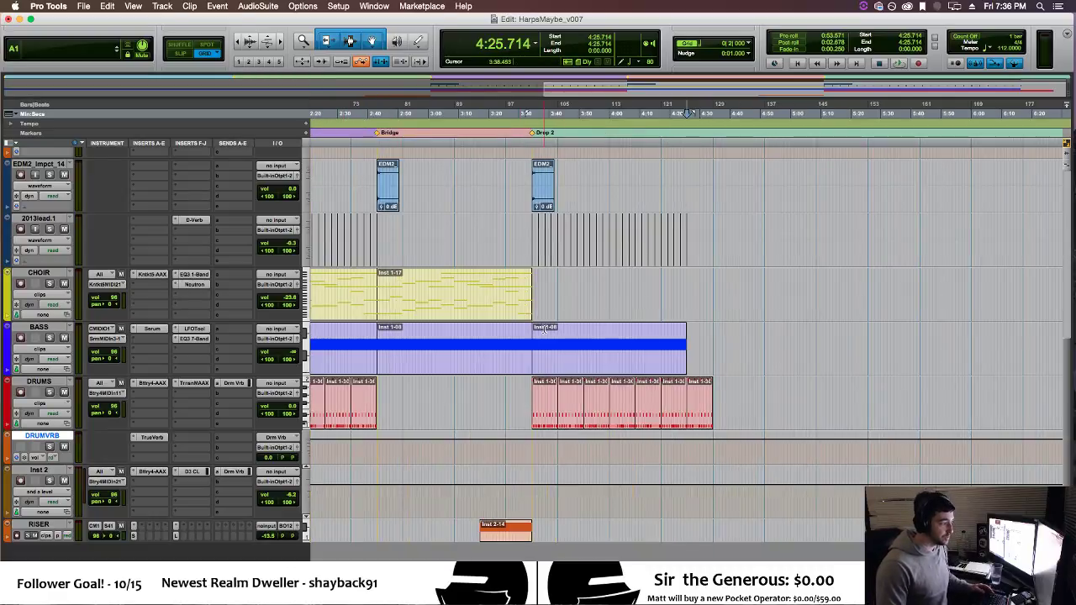
scroll(543, 330, "left", 15)
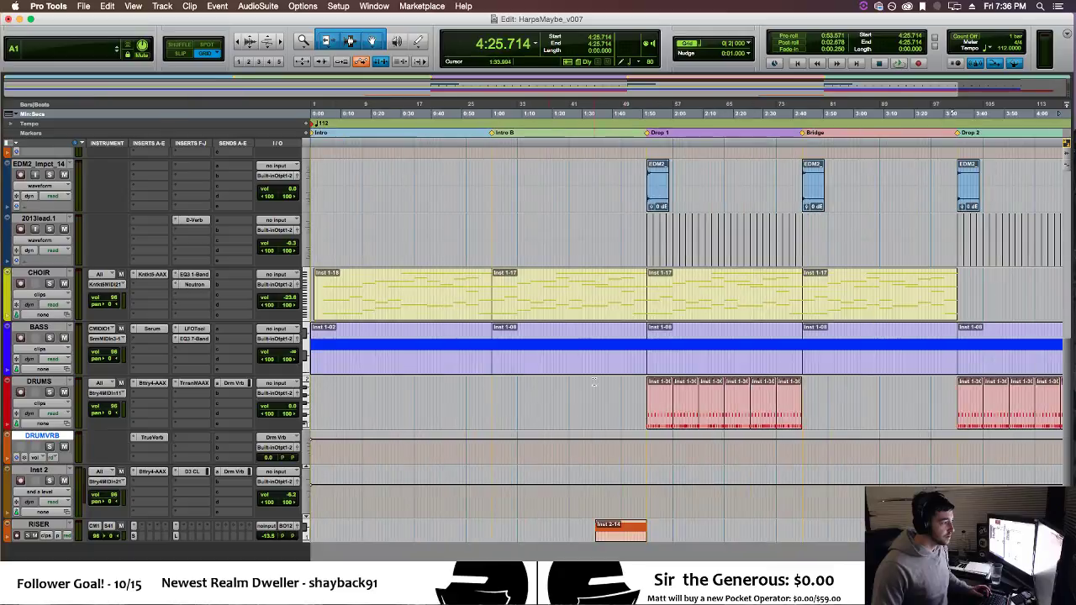
scroll(652, 446, "right", 10)
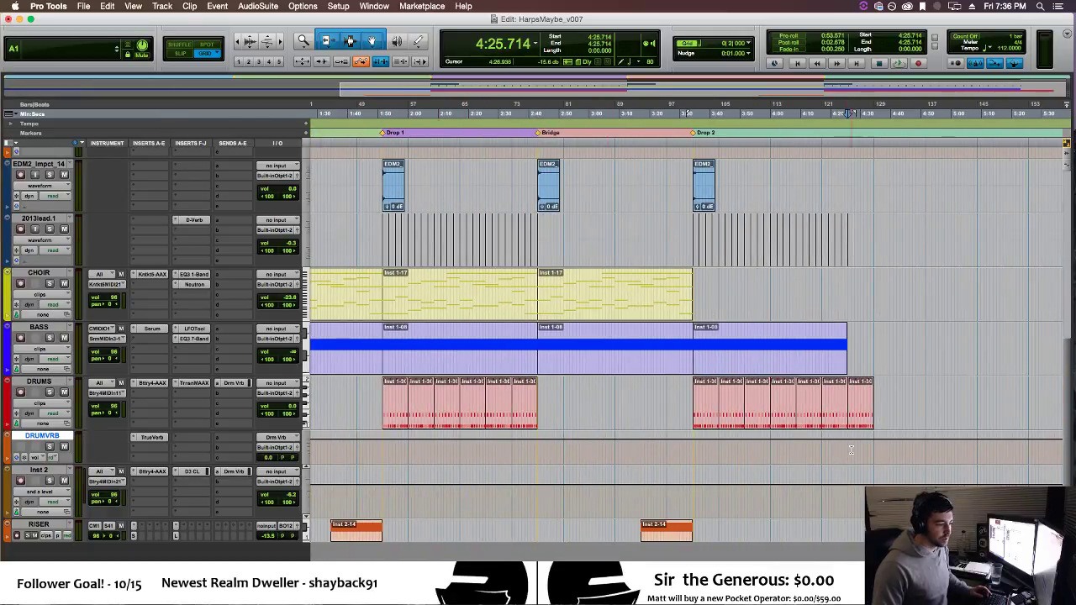
key("space")
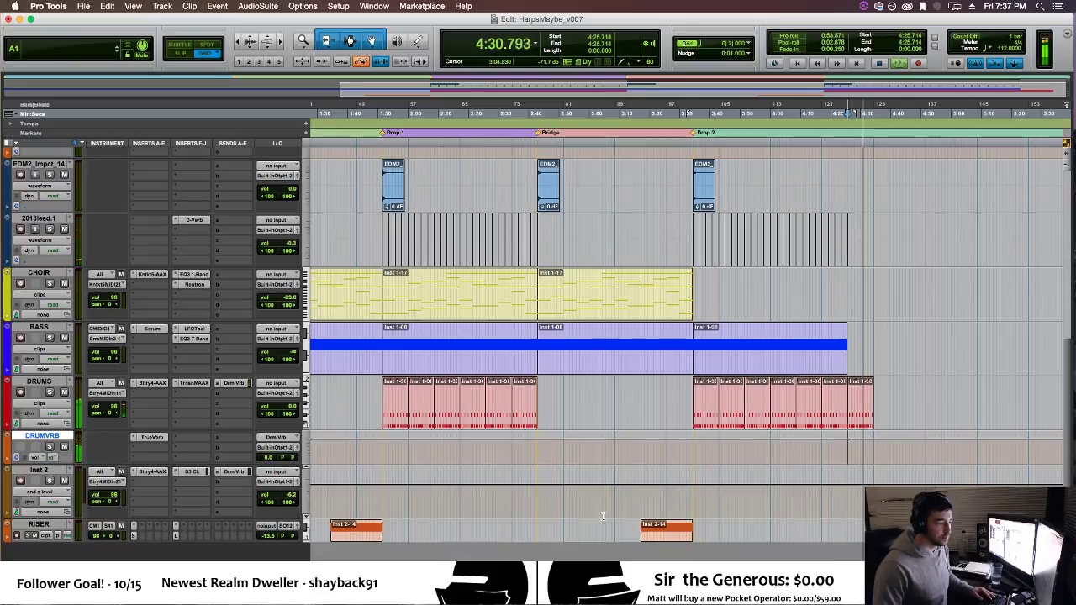
scroll(687, 336, "left", 5)
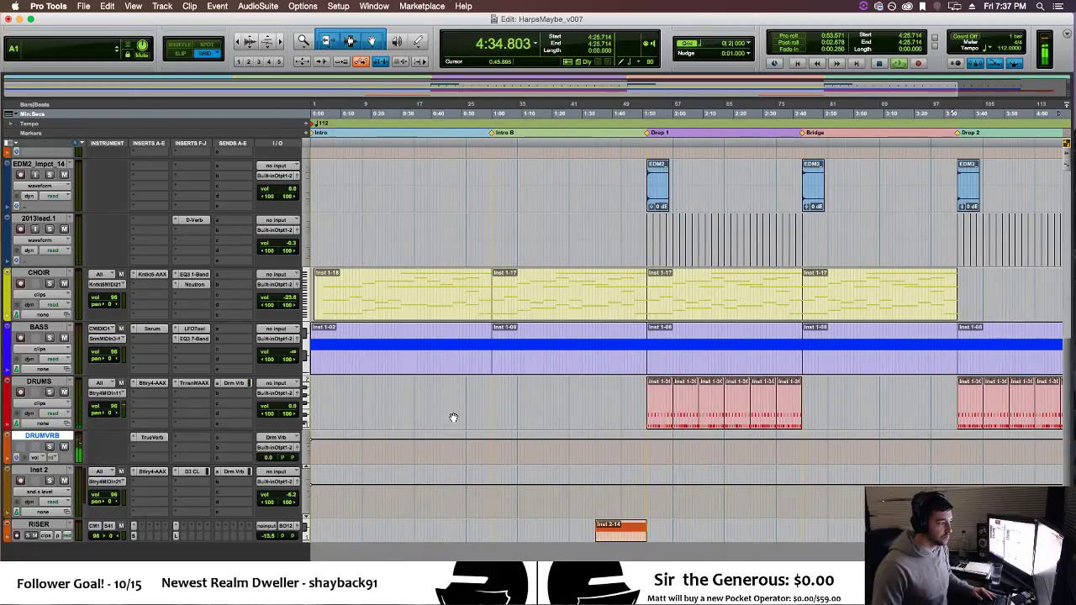
key("space")
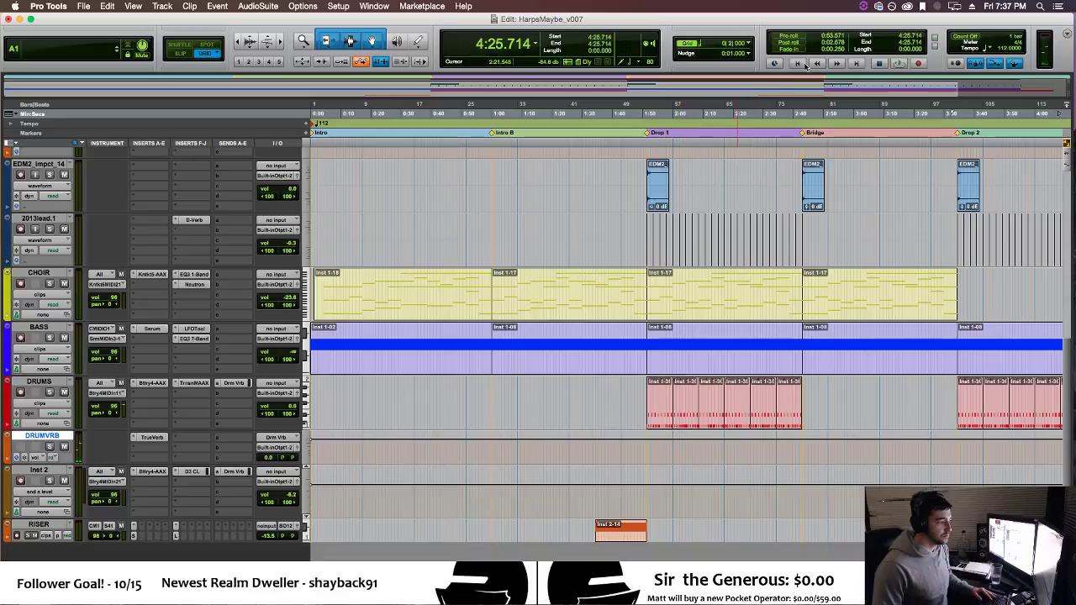
Play the song briefly from its beginning and from the start of Intro B.
key("space")
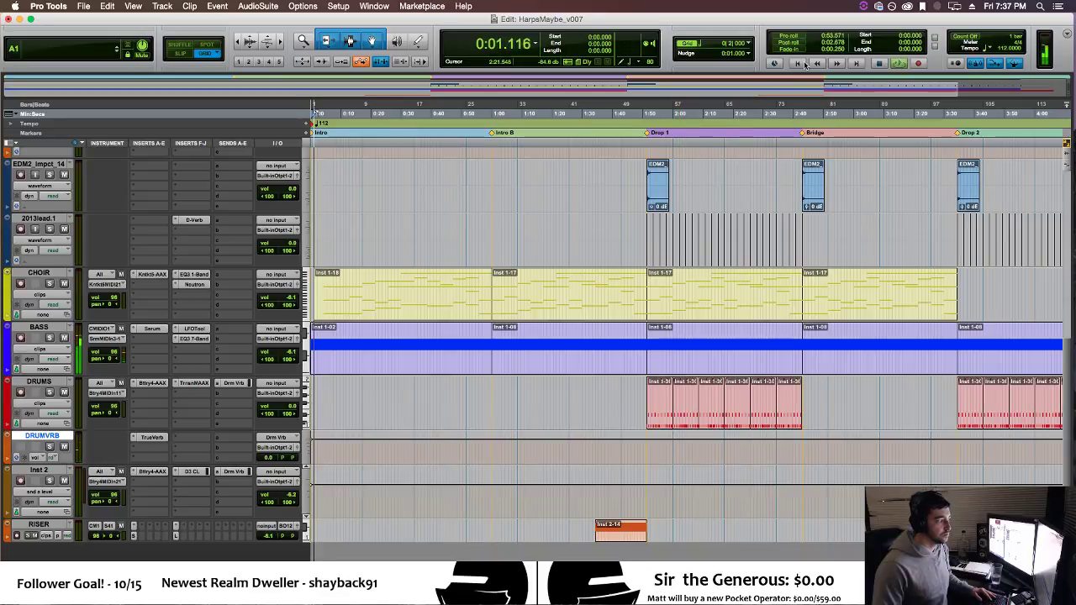
key("space")
left_click(493, 385)
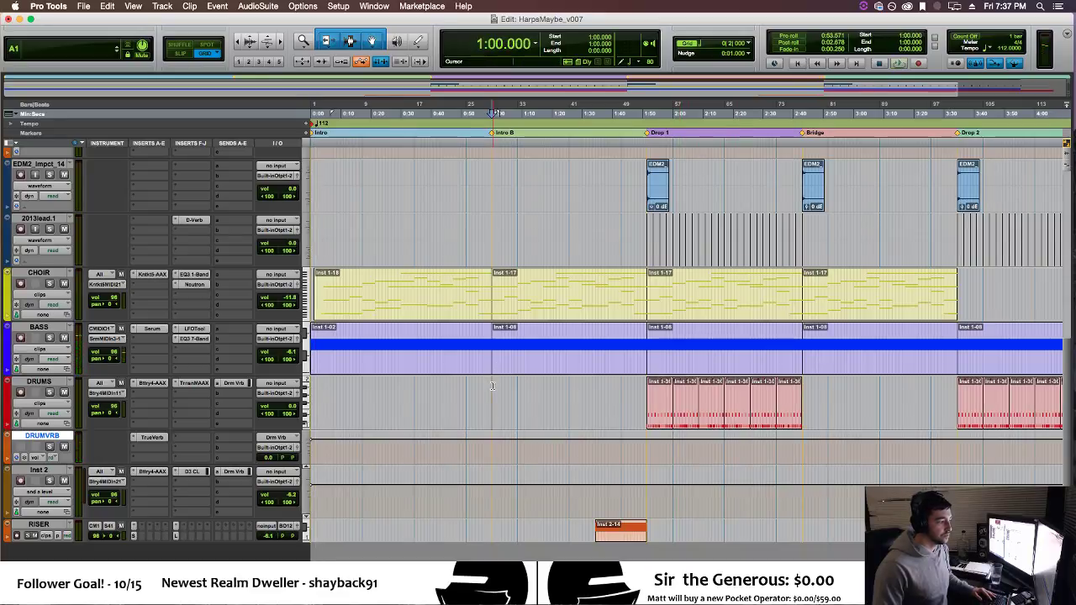
key("space")
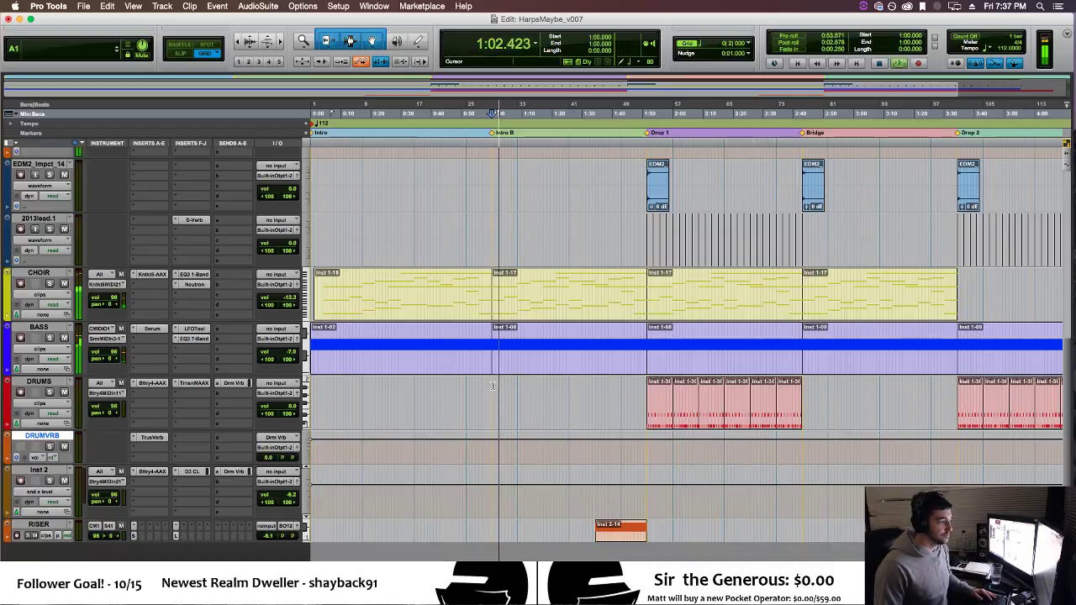
key("space")
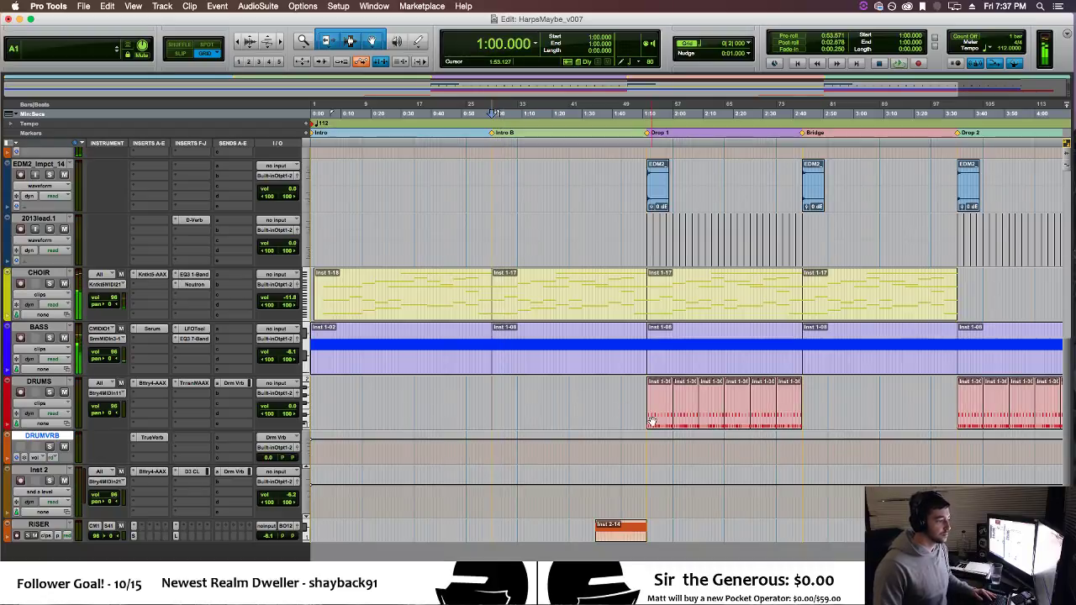
Copy the first Drop 1 DRUMS clip to the start of Intro B and delete all its notes below C2 in the MIDI Editor.
left_click_drag(655, 423, 501, 419)
double_click(501, 420)
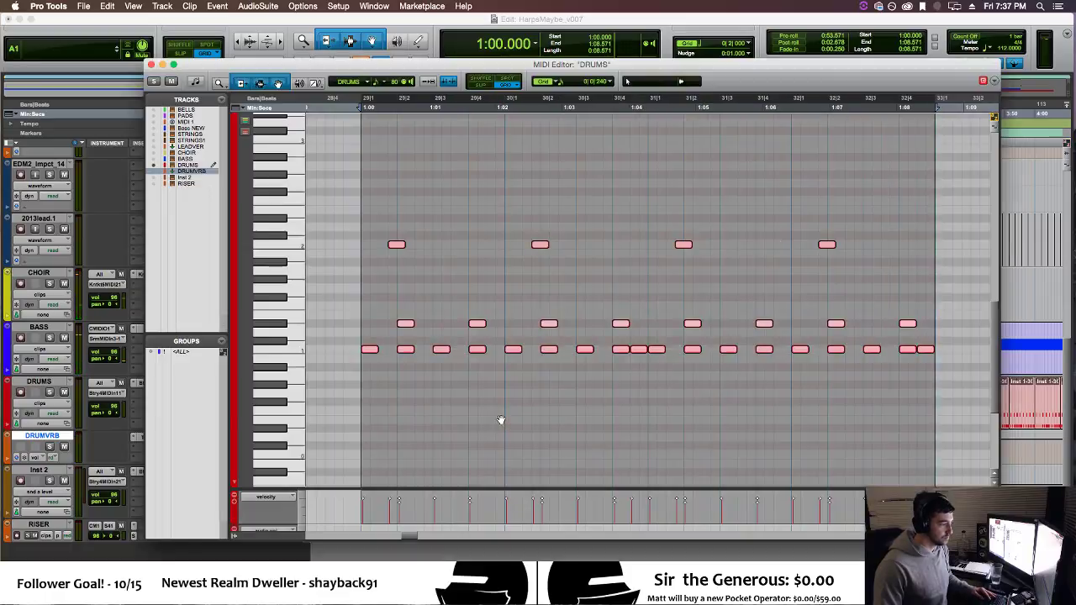
left_click_drag(360, 309, 937, 382)
key("Delete")
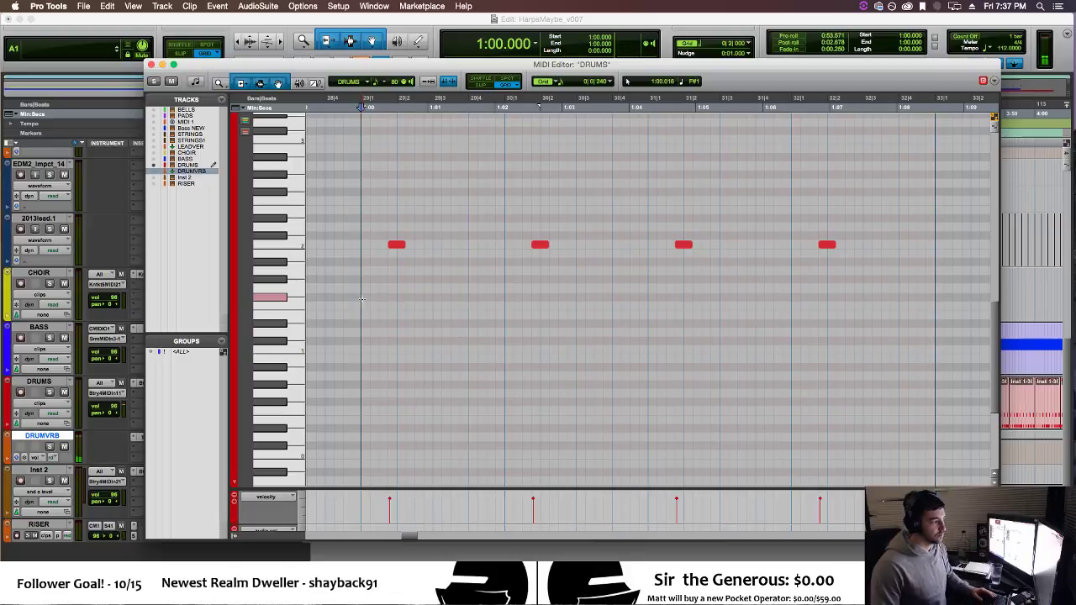
Audition Intro B, move the first C2 note a sixteenth later onto beat 2 of bar 29 and play again from bar 29.
key("space")
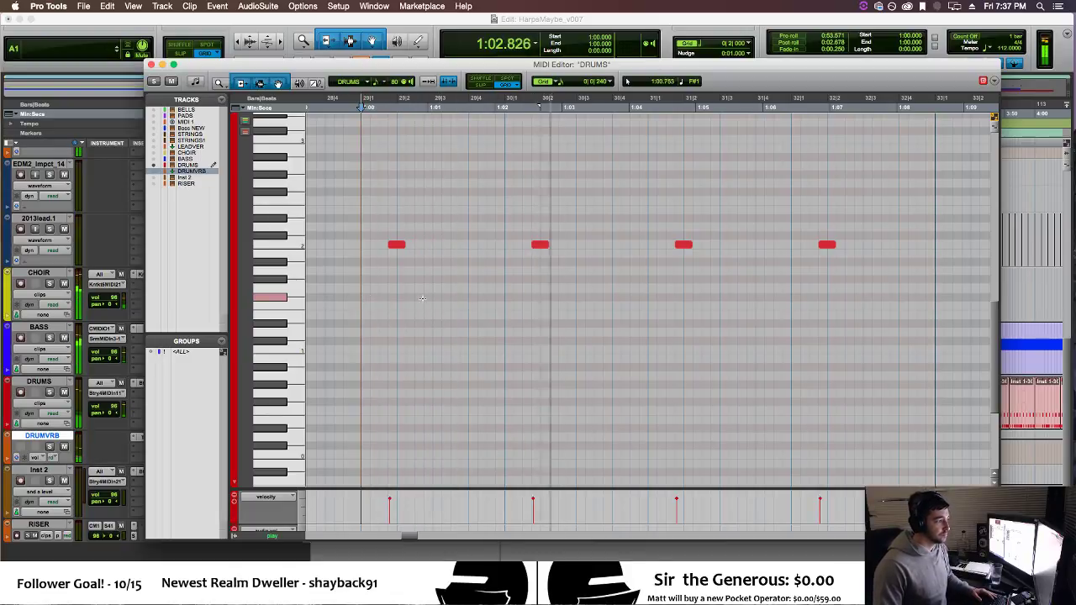
key("space")
left_click_drag(393, 245, 401, 244)
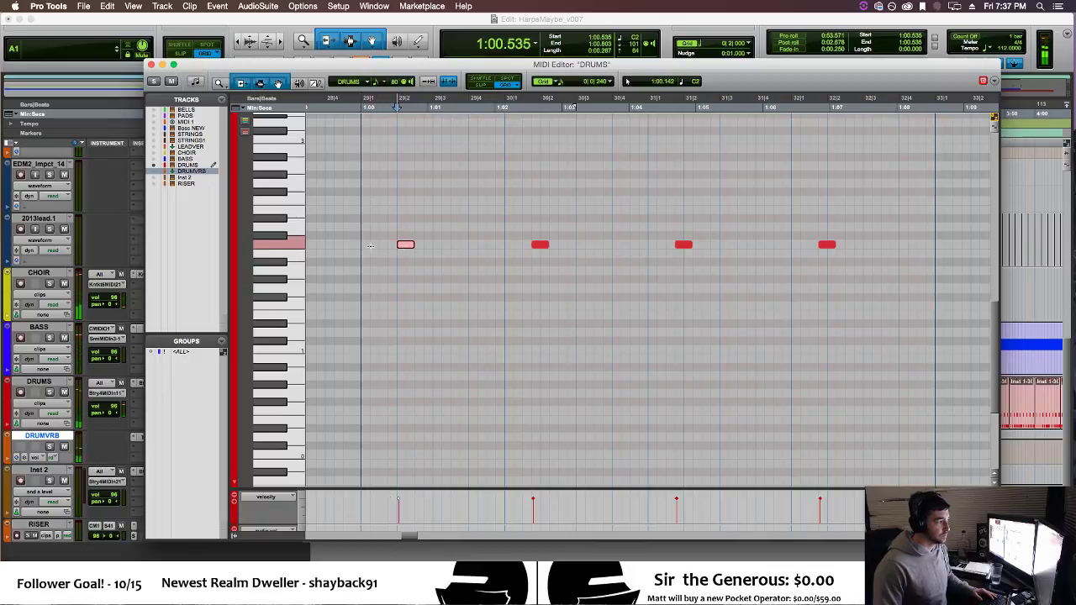
left_click(363, 245)
key("space")
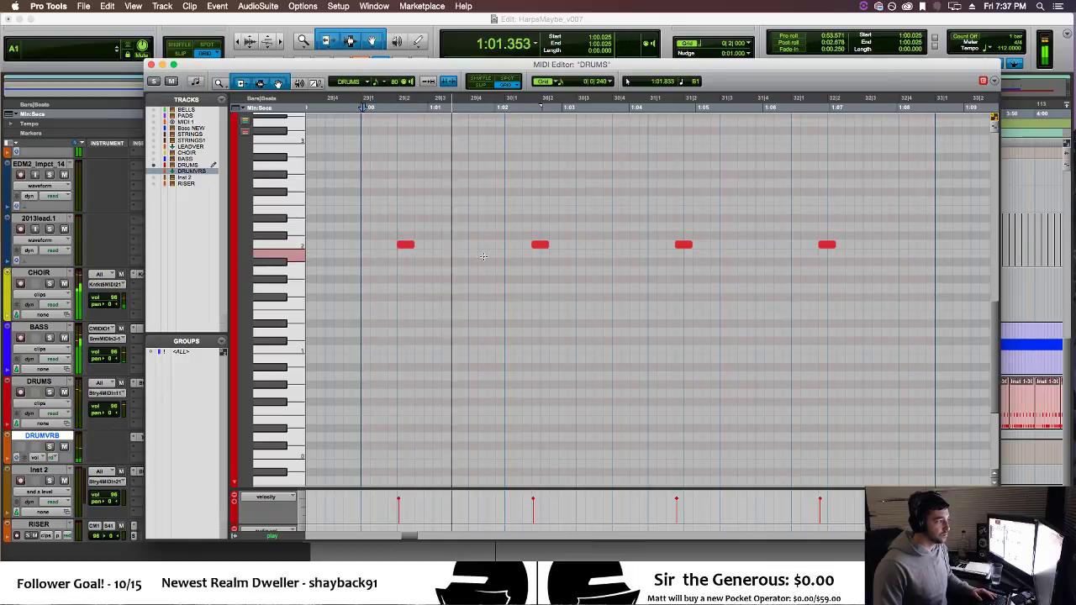
Move the remaining three C2 notes a sixteenth later onto beat 2 of bars 30, 31 and 32, and replay from bar 29.
left_click_drag(540, 245, 549, 246)
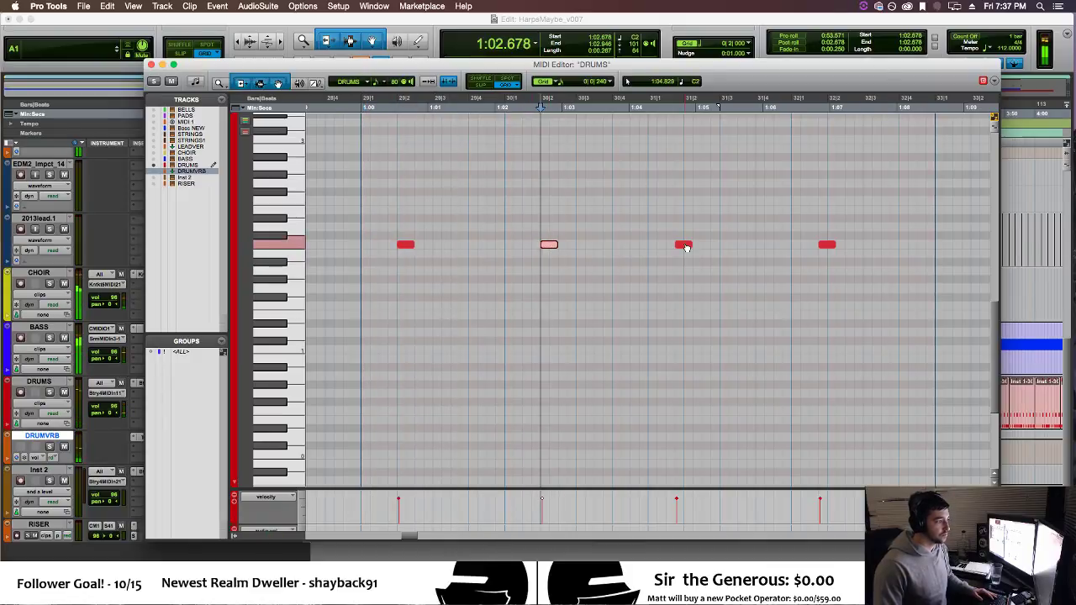
left_click_drag(684, 244, 697, 248)
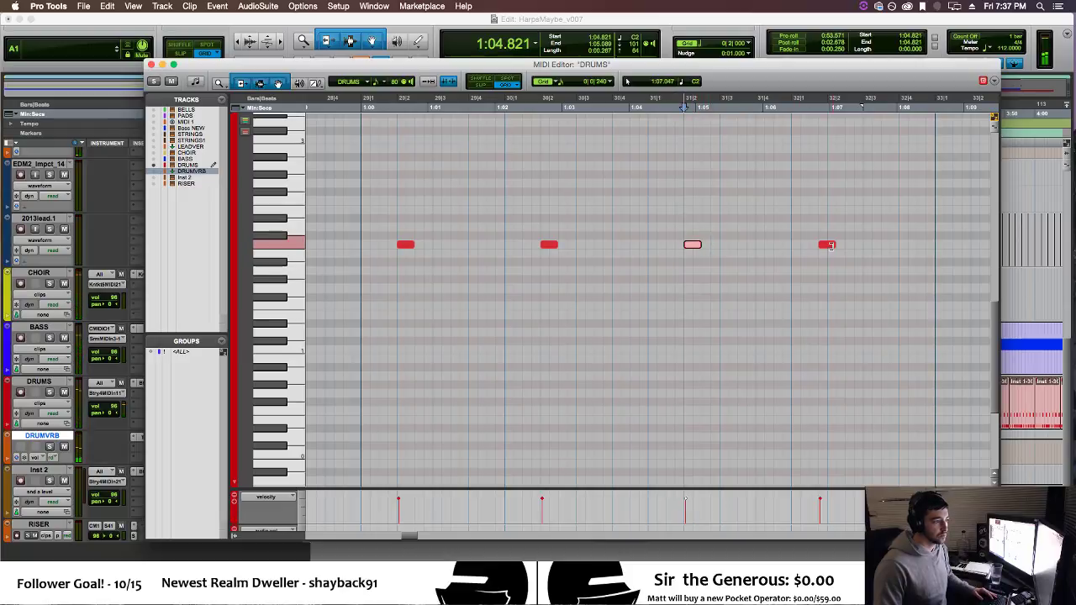
left_click_drag(830, 246, 839, 246)
left_click(361, 266)
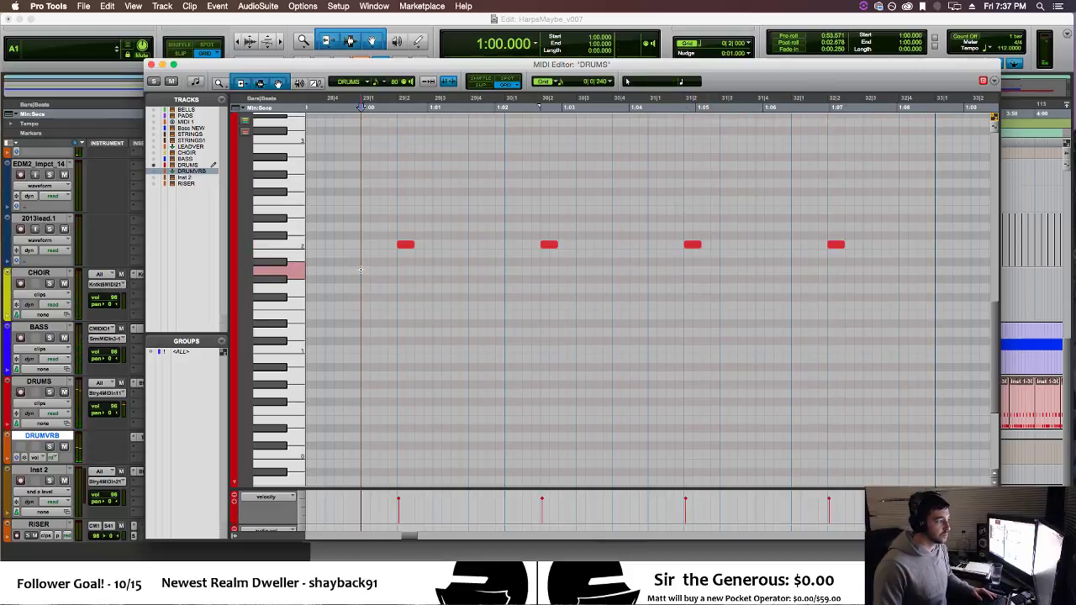
key("space")
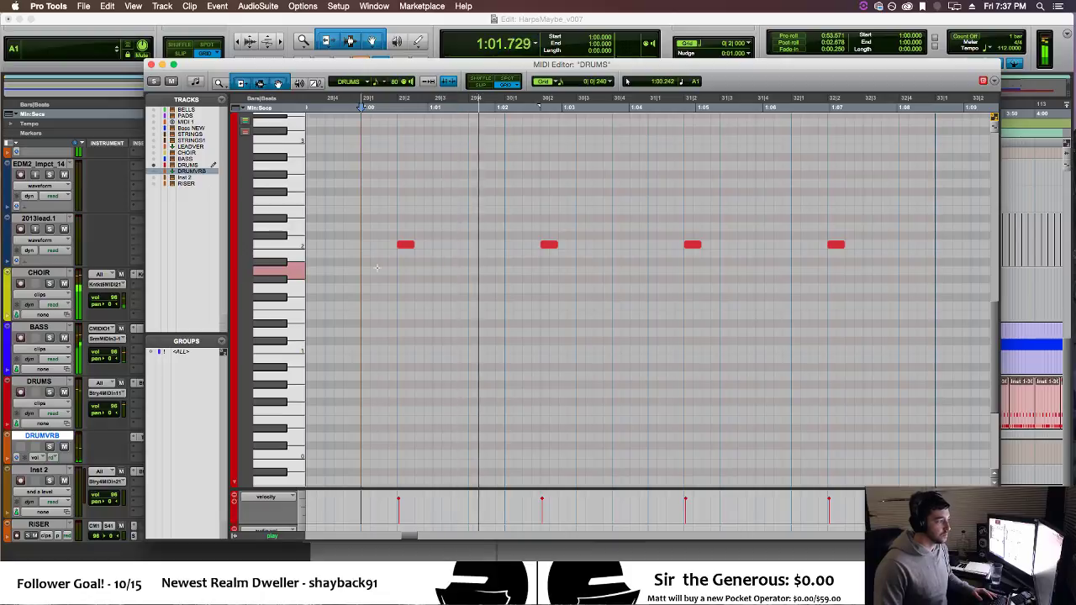
Stop playback and undo the sixteenth-note shifts of all four C2 notes in the Intro B DRUMS clip.
key("space")
key("super+z")
key("super+z")
key("super+z")
key("super+z")
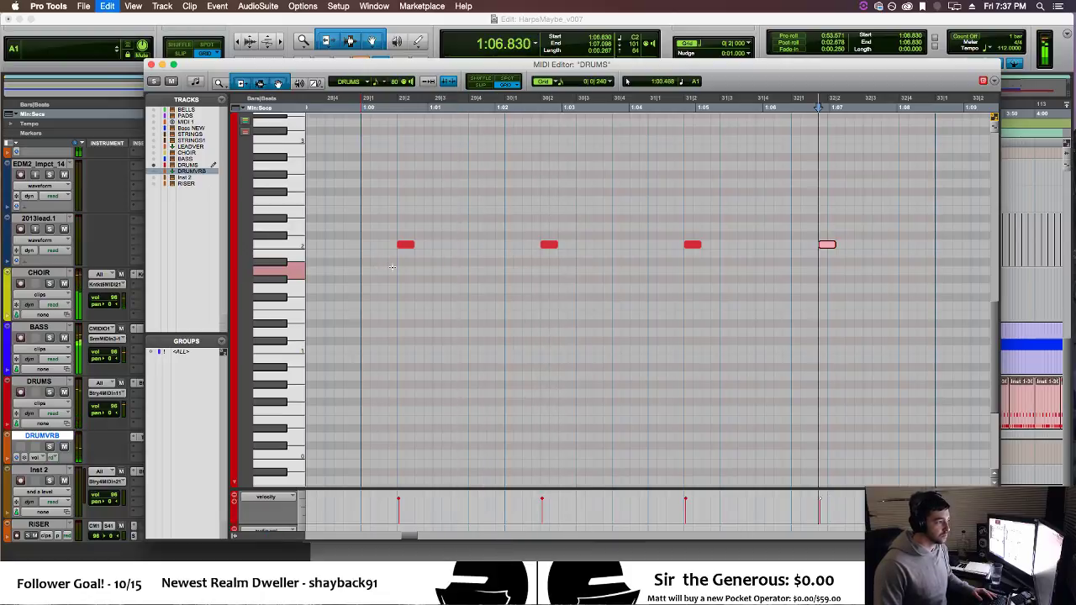
key("super+z")
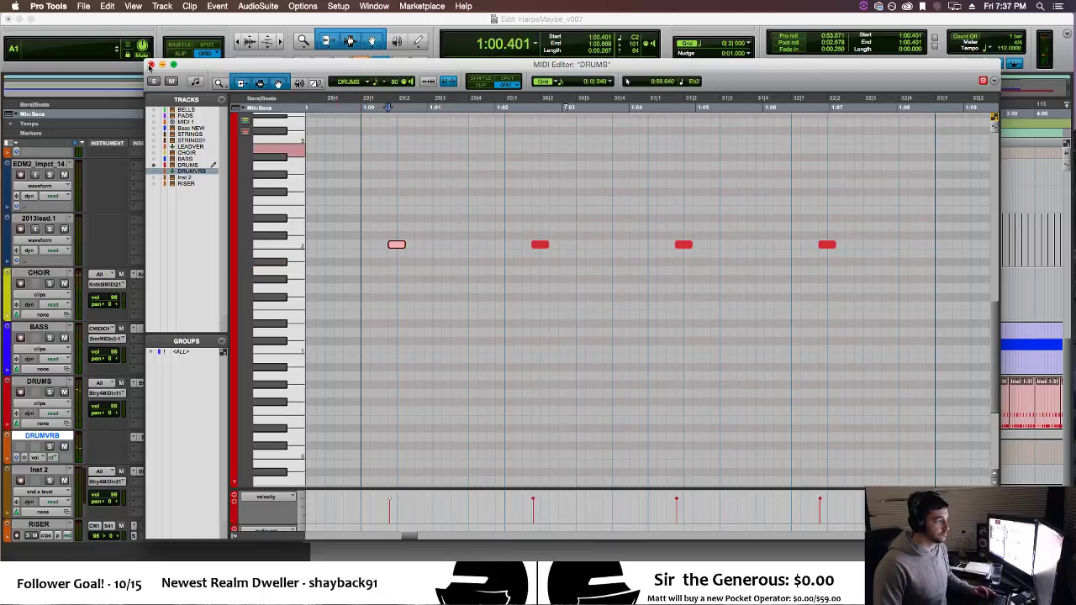
Close the MIDI Editor, play from just before Intro B and delete the DRUMS clip at the start of Intro B.
left_click(151, 65)
left_click(479, 396)
key("space")
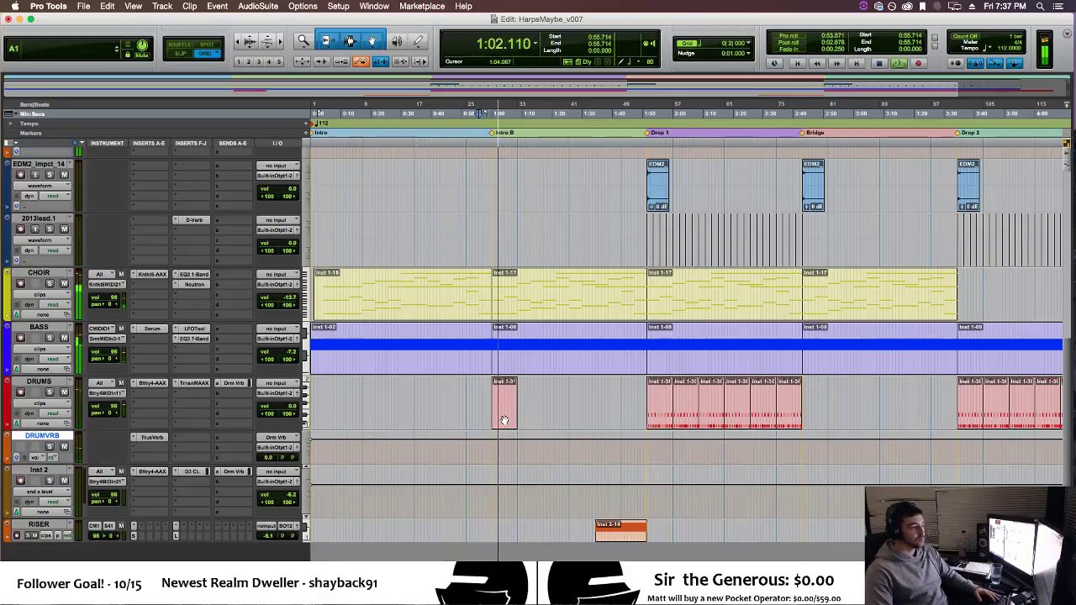
left_click(505, 420)
left_click(505, 420)
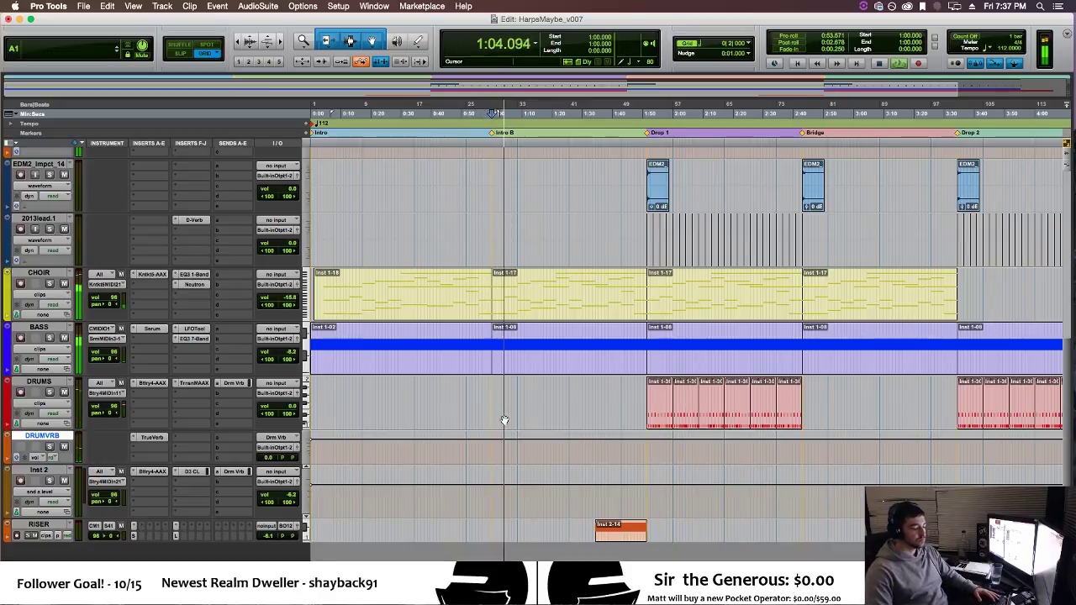
Listen to Intro B without drums while reviewing the clips on all tracks, and stop playback.
scroll(508, 421, "up", 5)
scroll(508, 421, "up", 3)
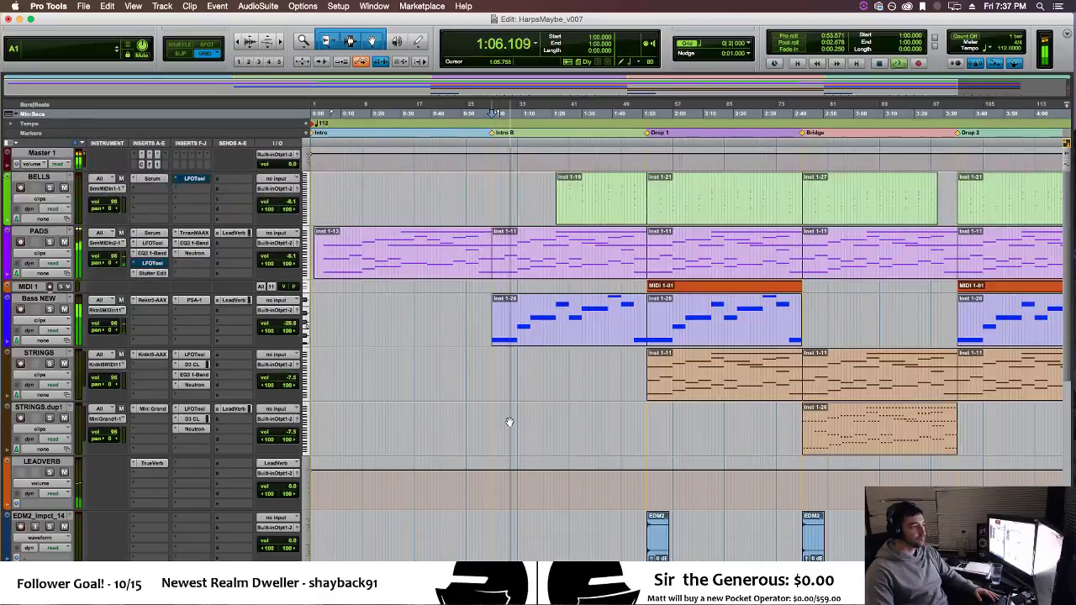
scroll(508, 421, "down", 1)
scroll(508, 422, "up", 1)
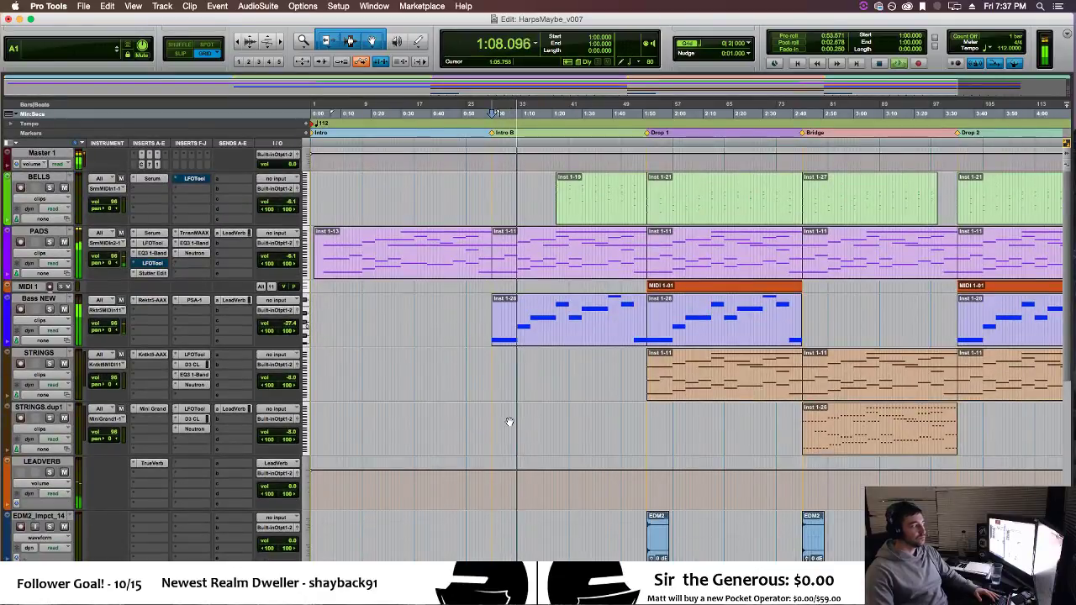
scroll(508, 421, "down", 5)
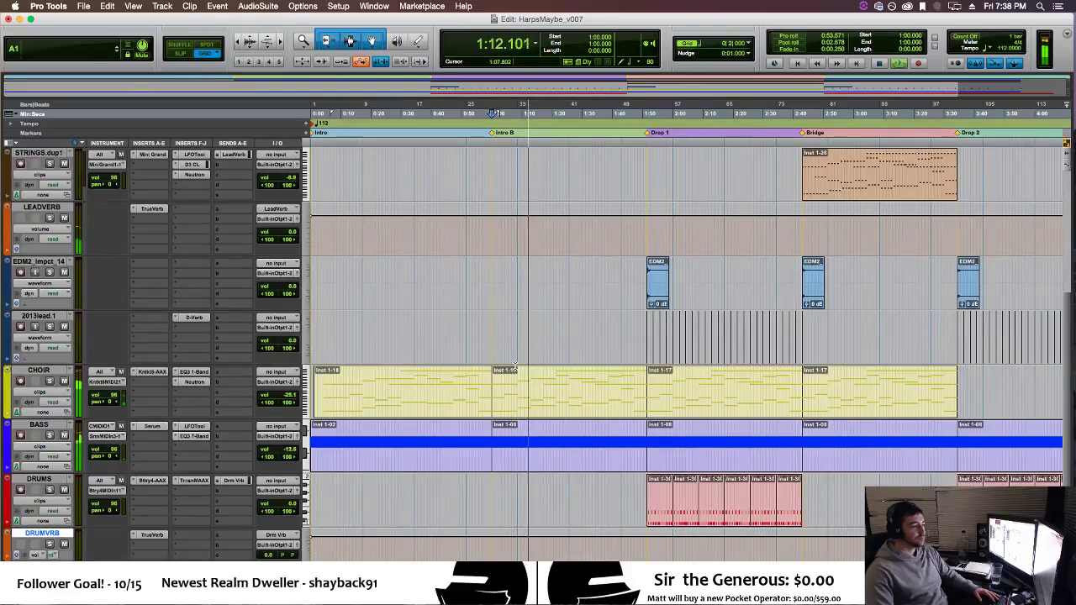
scroll(513, 368, "down", 2)
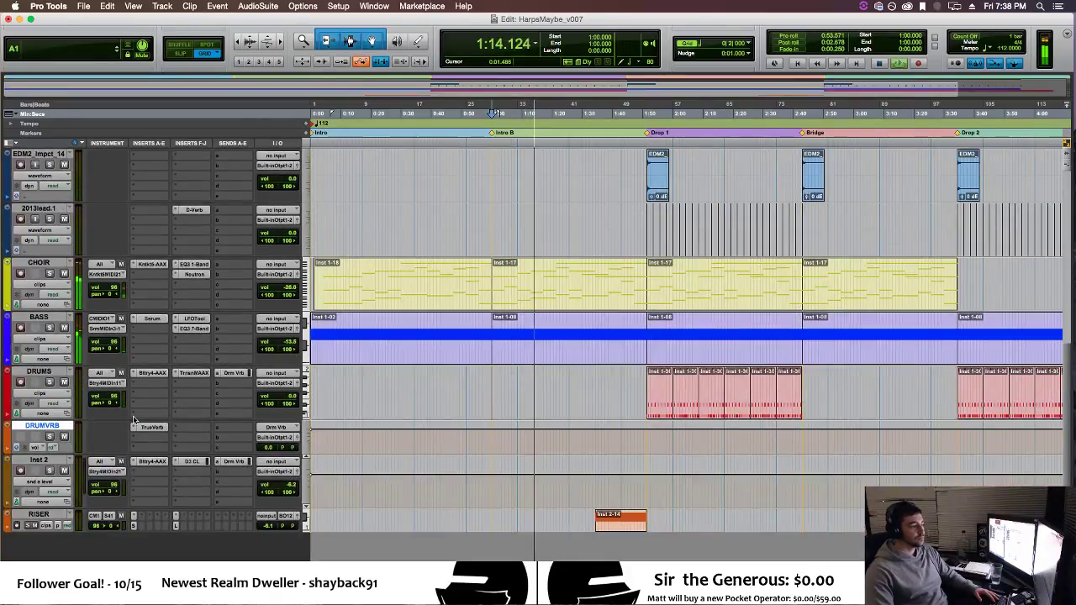
key("space")
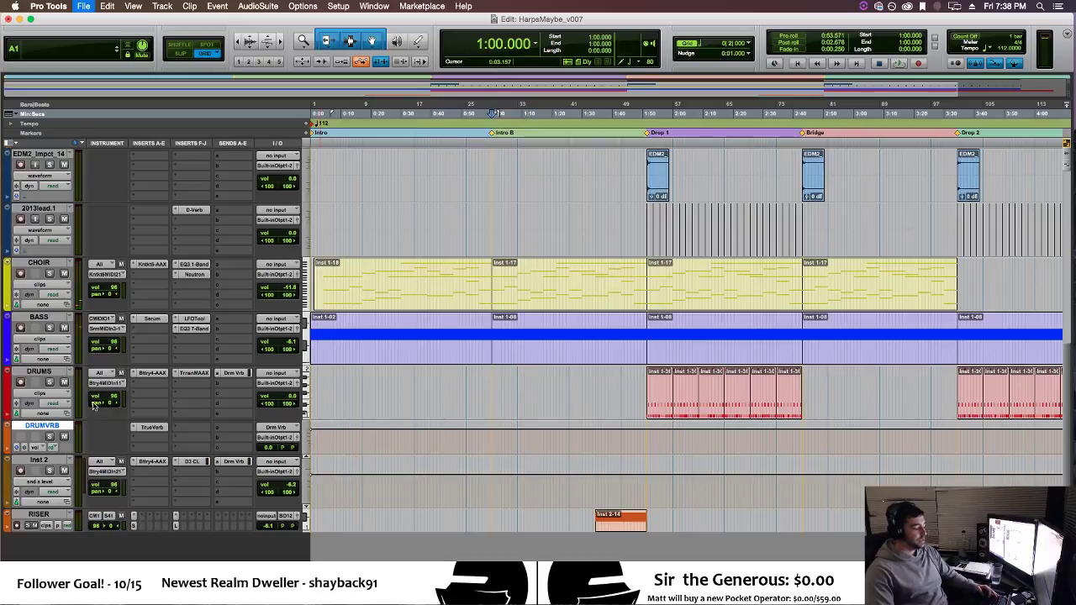
Duplicate the DRUMS track.
right_click(61, 371)
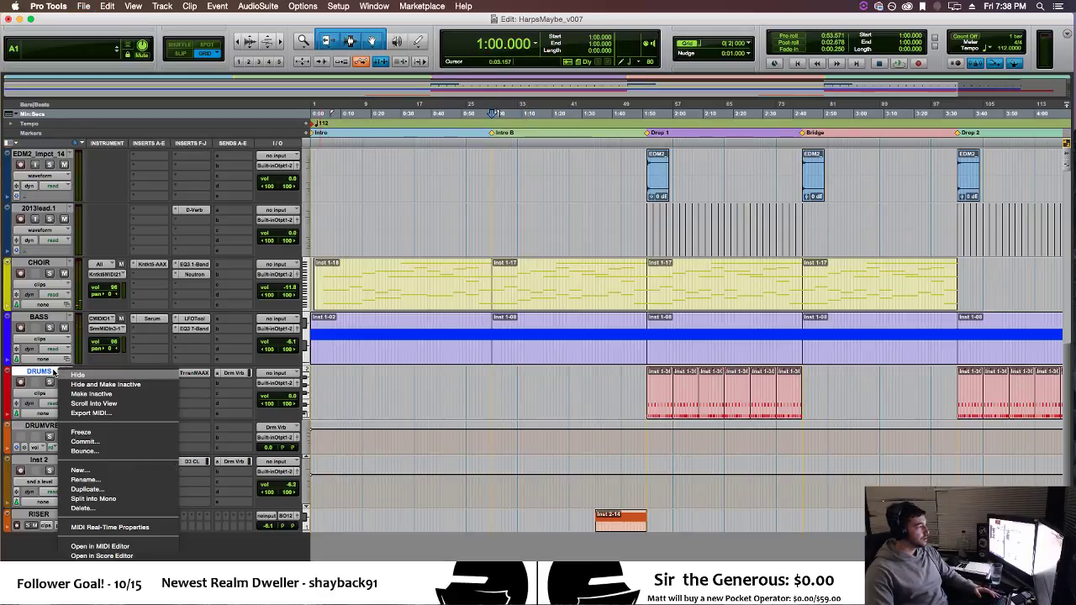
left_click(118, 490)
left_click(575, 310)
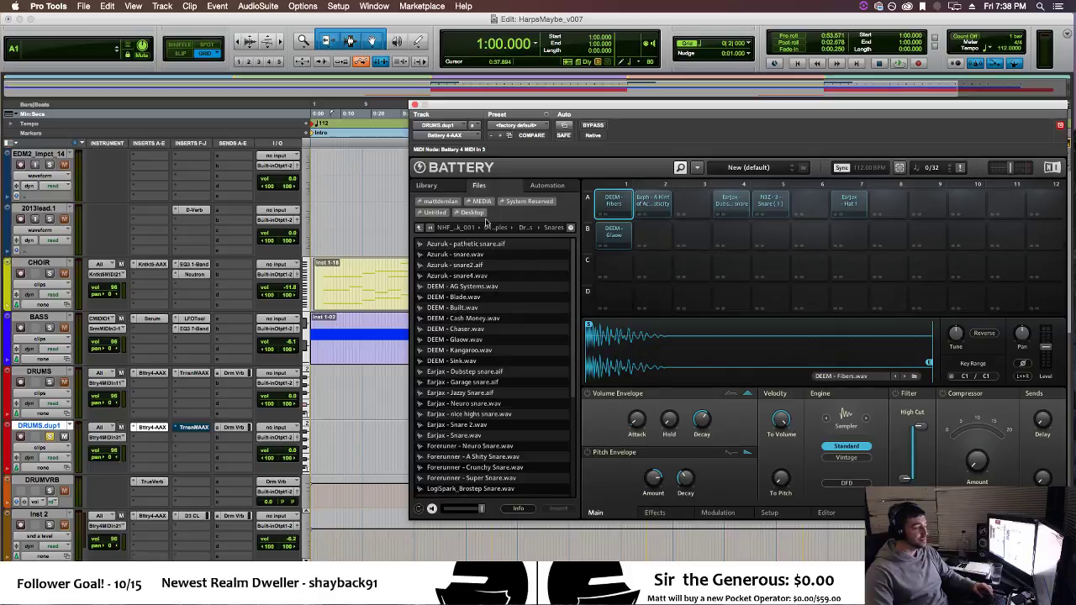
Browse up from the Snares folder to downloadMessy in Battery's file browser and open the BNYE folder.
left_click(526, 227)
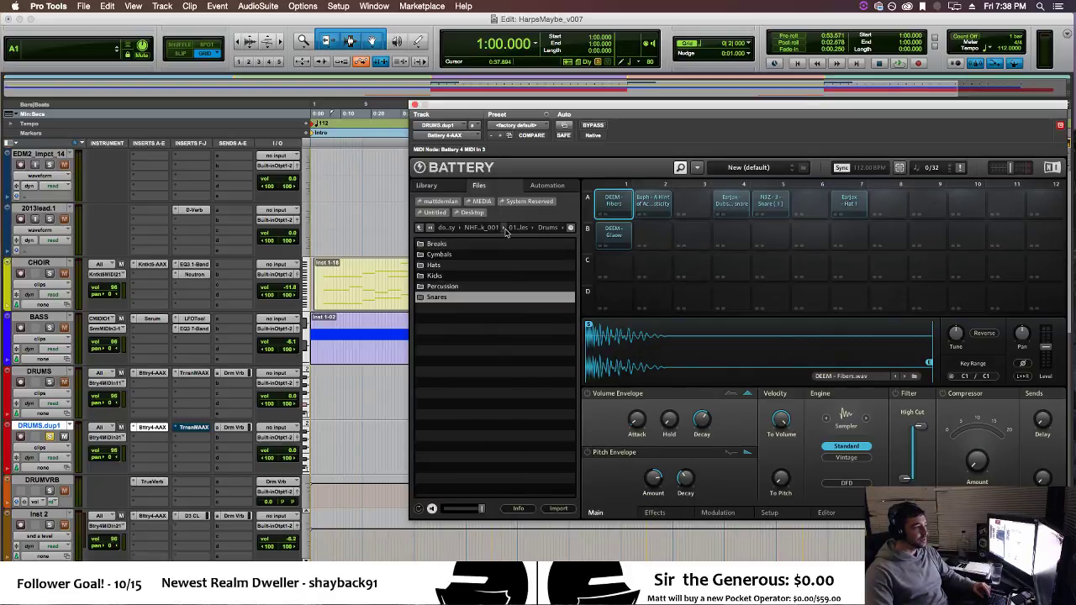
left_click(480, 227)
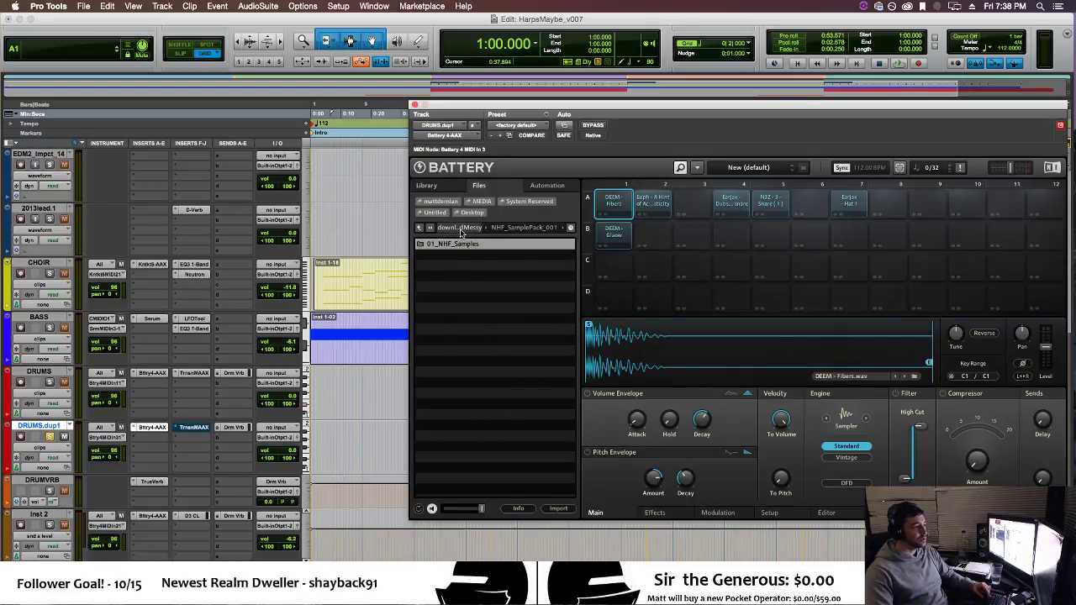
left_click(497, 228)
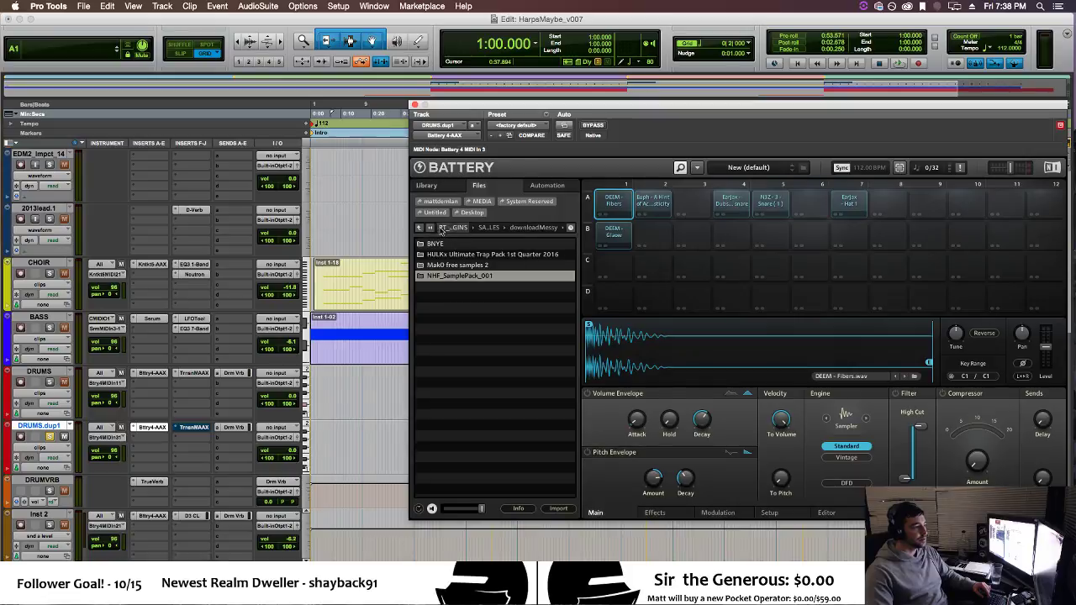
double_click(435, 243)
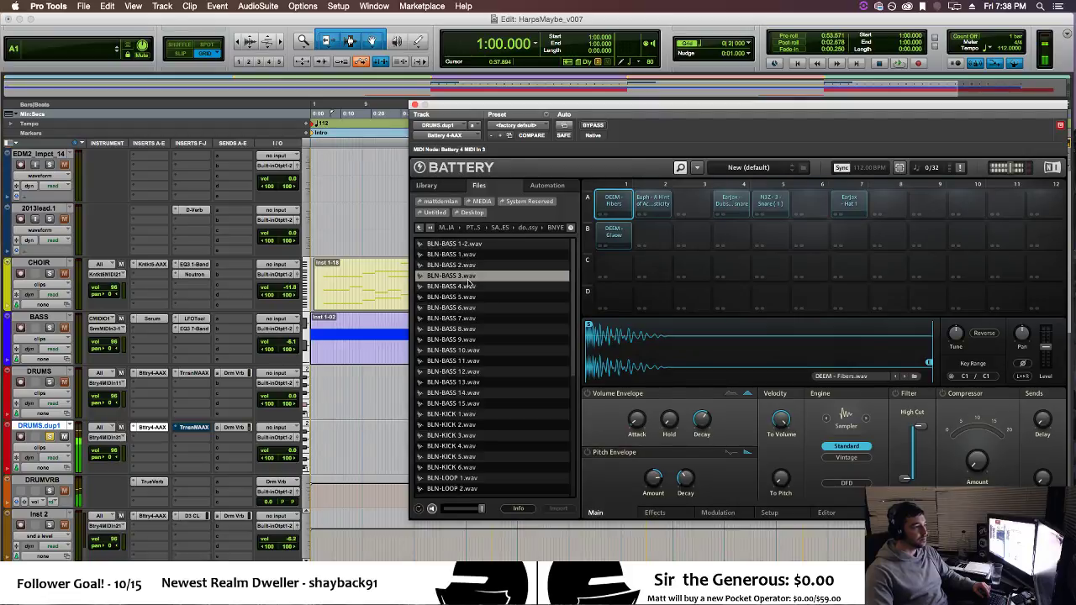
Audition BLN-BASS 9 and the BLN-KICK 1 to 6 samples, and look through the rest of the BNYE folder.
left_click(504, 339)
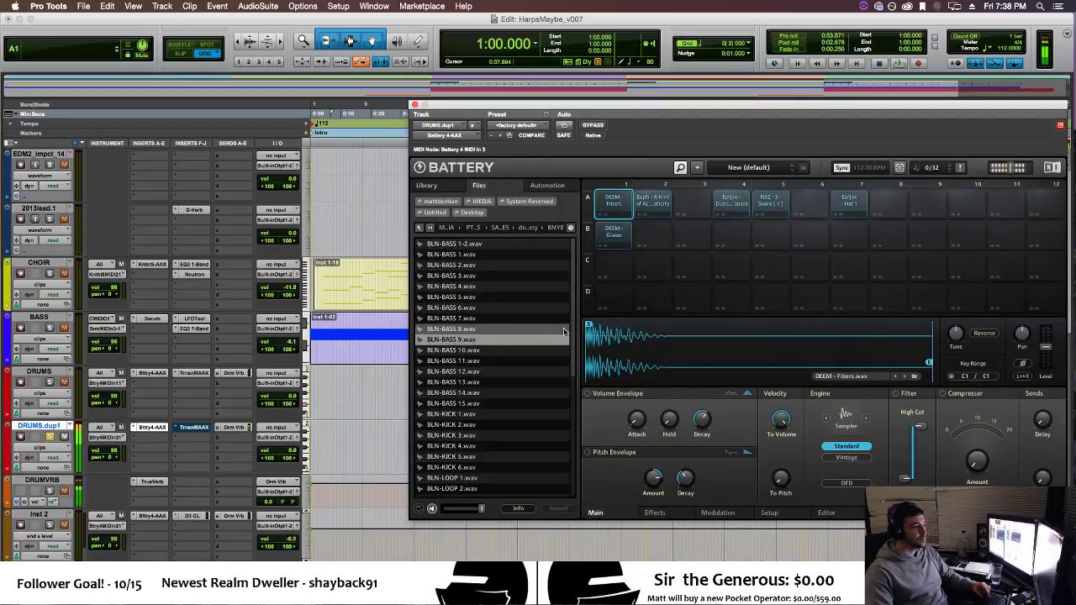
scroll(563, 337, "down", 1)
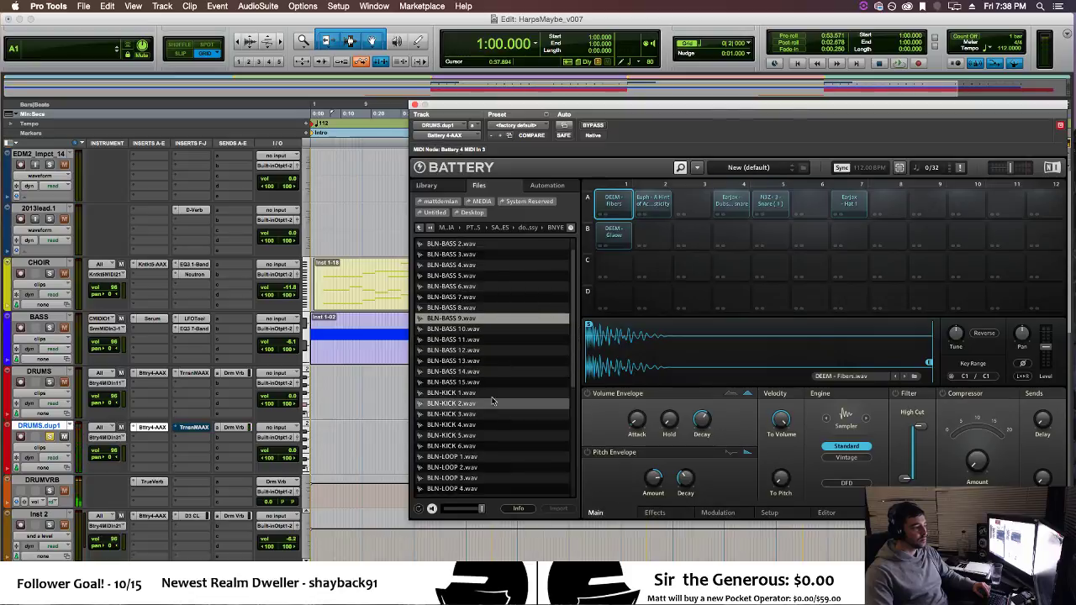
left_click(495, 393)
left_click(495, 406)
left_click(496, 415)
left_click(496, 425)
left_click(496, 436)
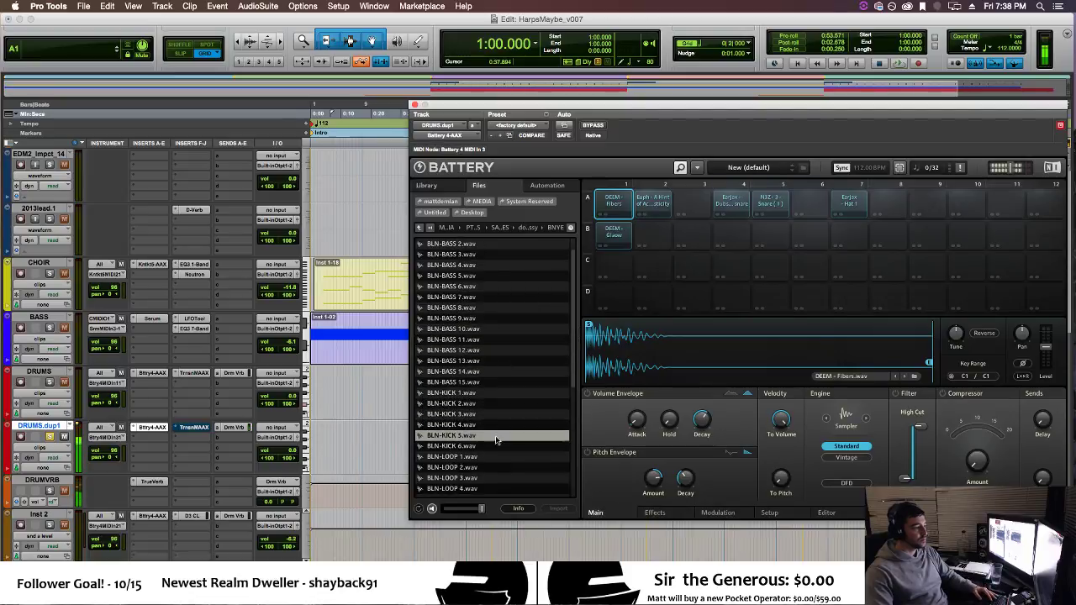
left_click(494, 445)
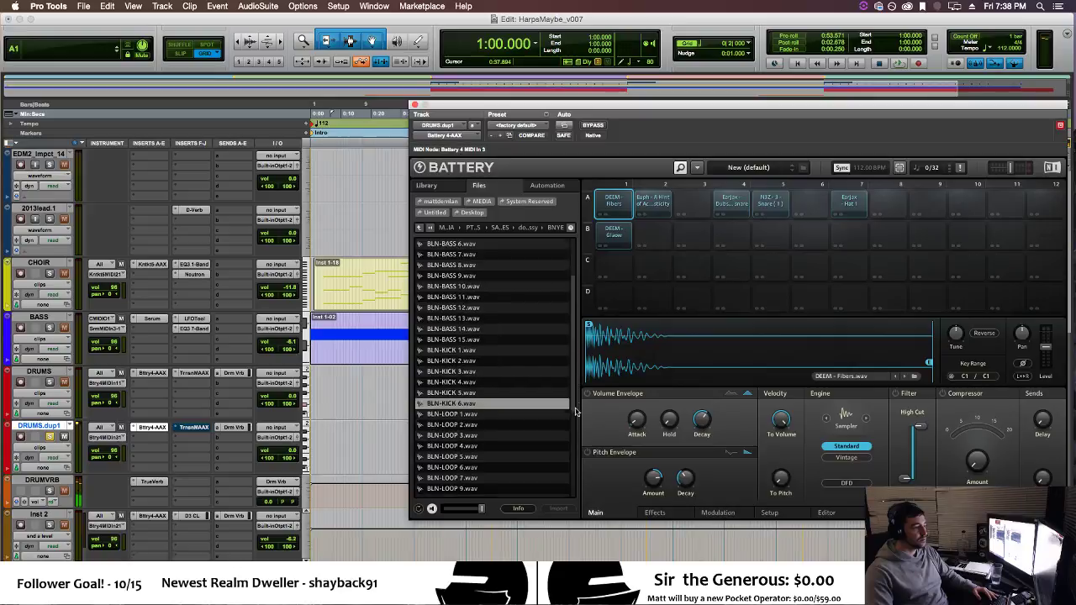
scroll(577, 475, "down", 5)
left_click_drag(576, 476, 576, 497)
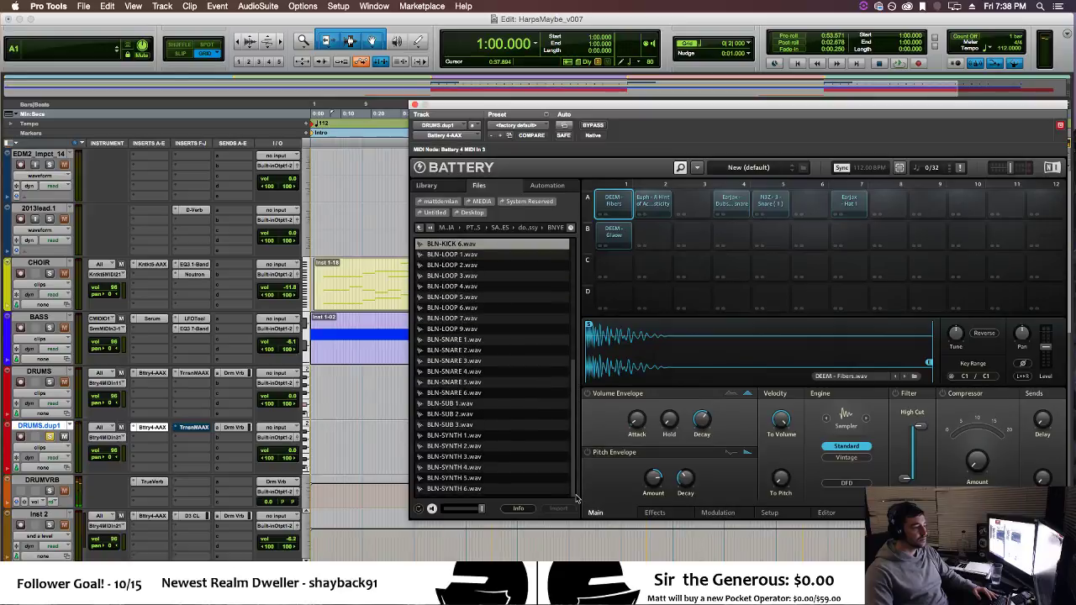
scroll(571, 378, "up", 7)
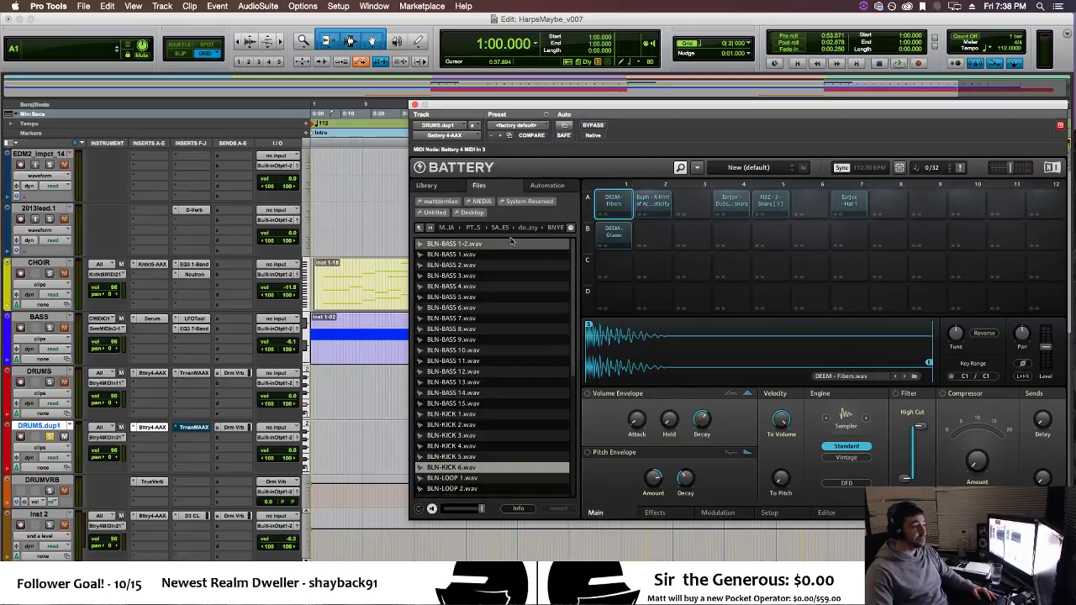
Leave the BNYE folder and browse NHF_SamplePack_001, checking its Bass folder and opening Kicks inside Drums.
left_click(419, 227)
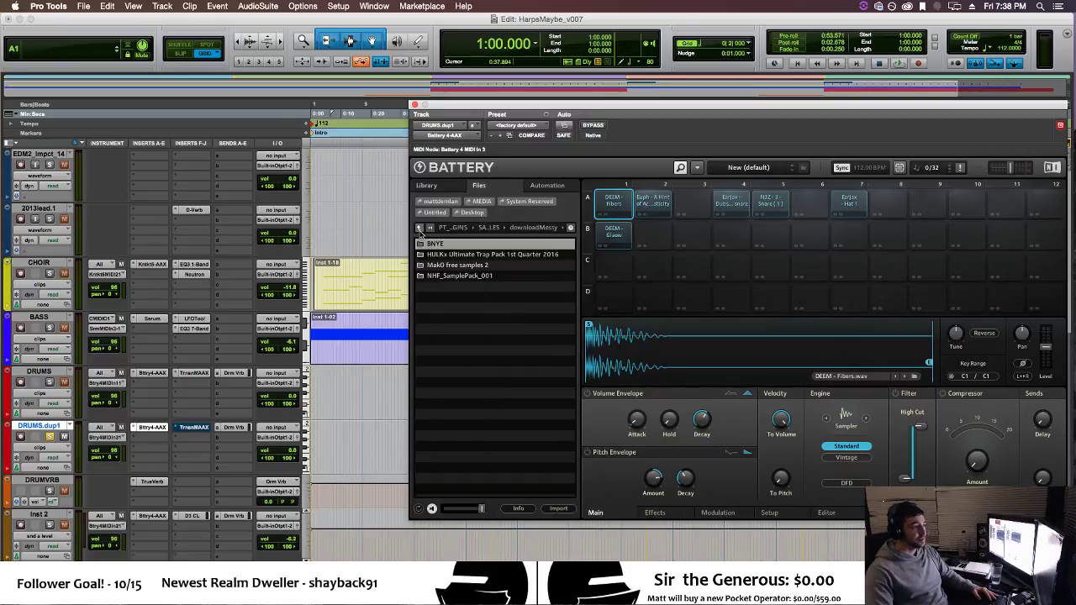
double_click(500, 275)
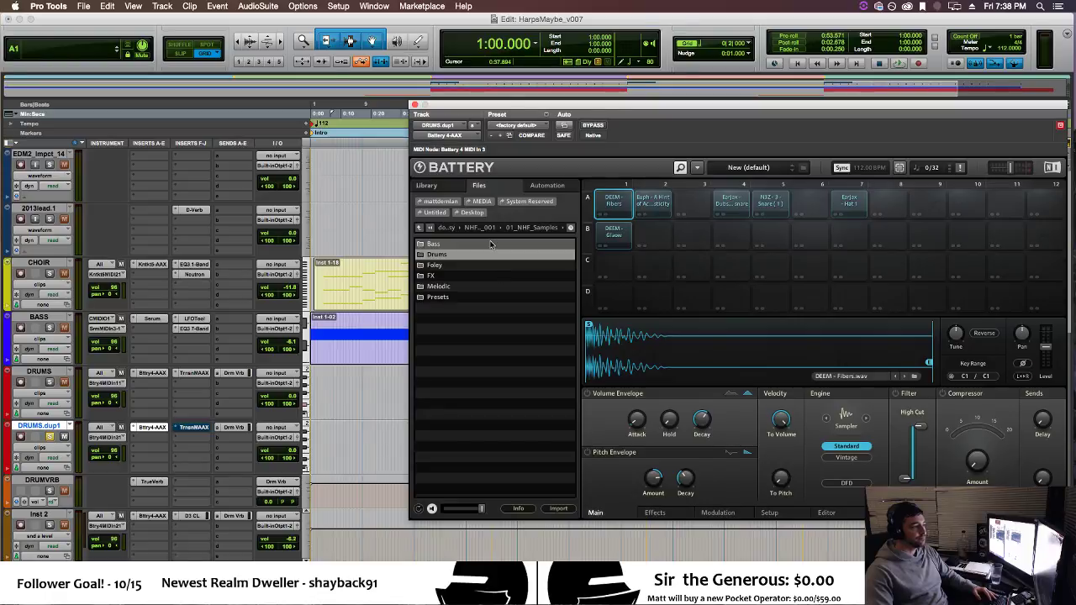
double_click(490, 244)
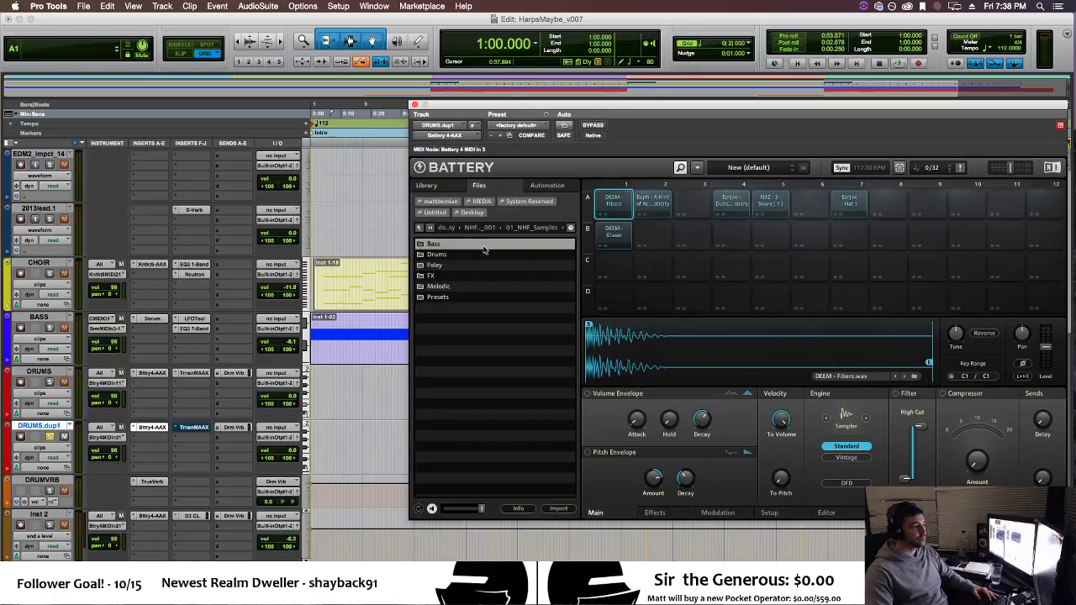
double_click(483, 245)
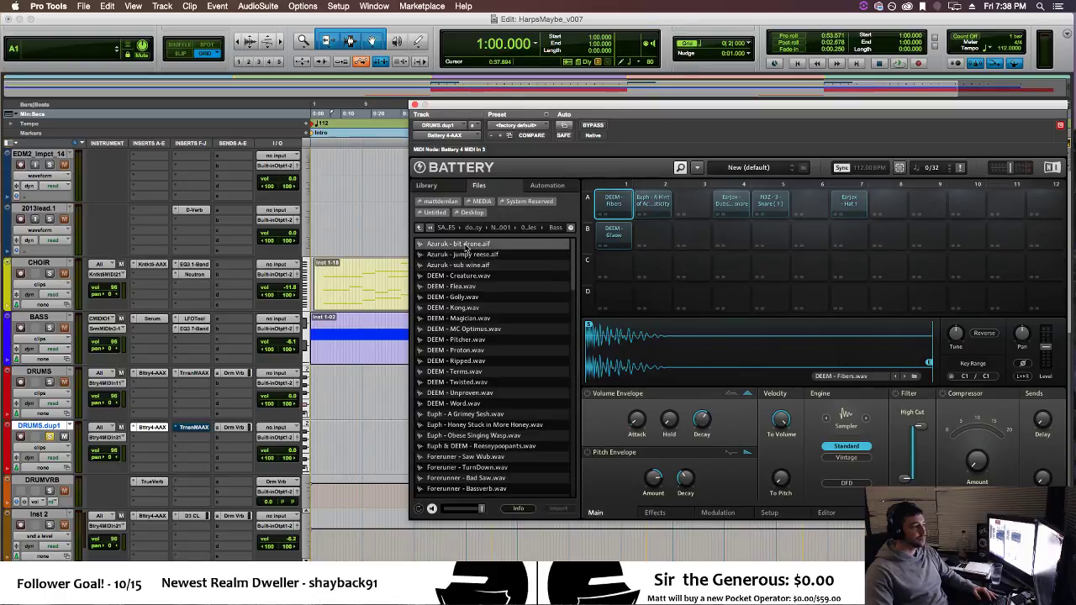
left_click(419, 228)
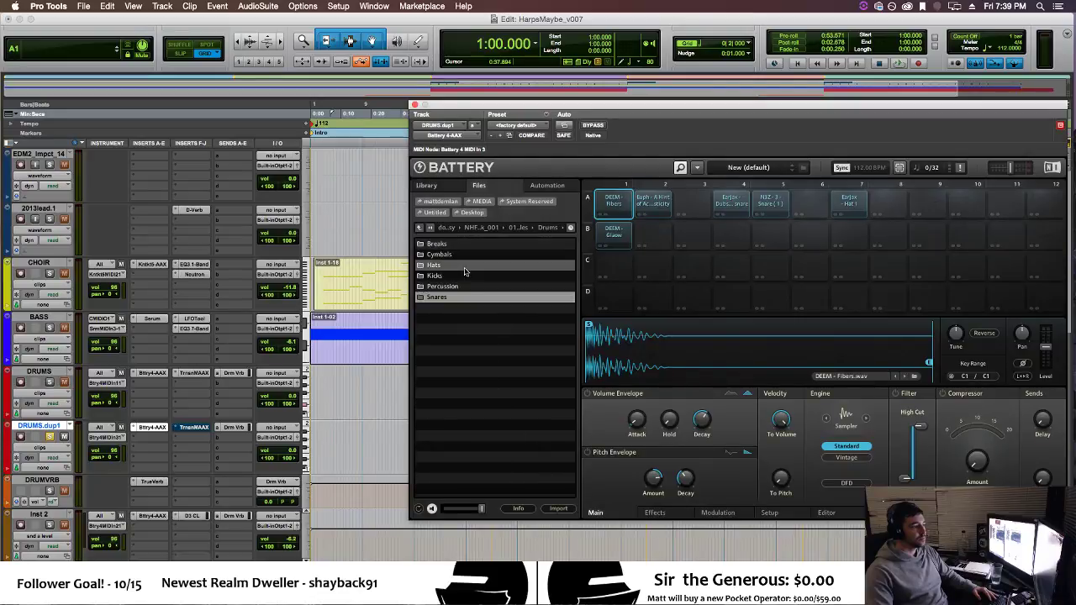
double_click(465, 279)
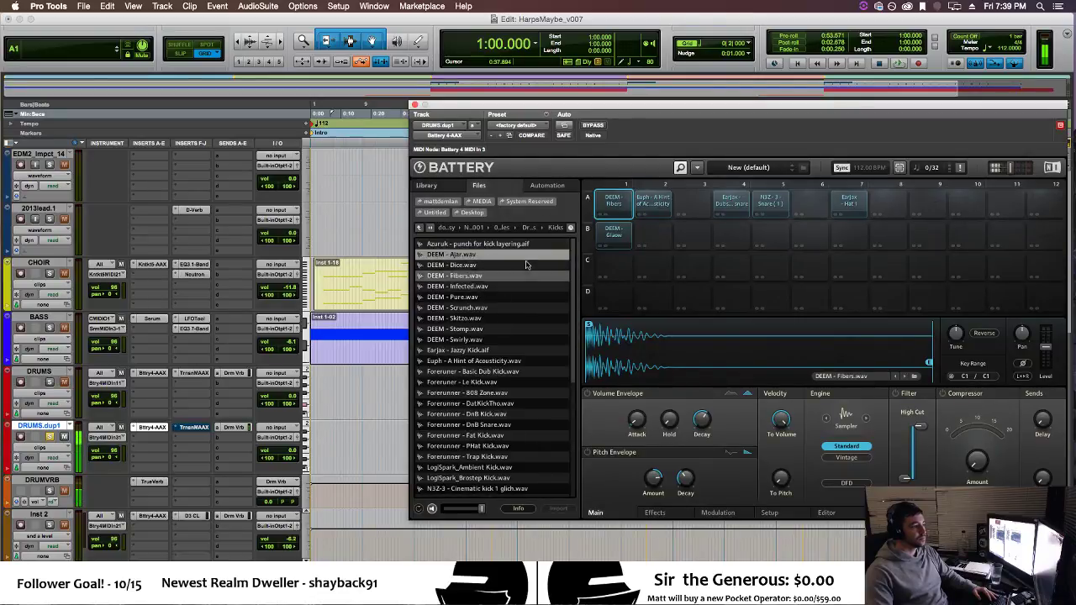
Audition the Azuruk layering punch and the DEEM kick samples from Fibers through Swirly.
left_click(523, 244)
left_click(530, 277)
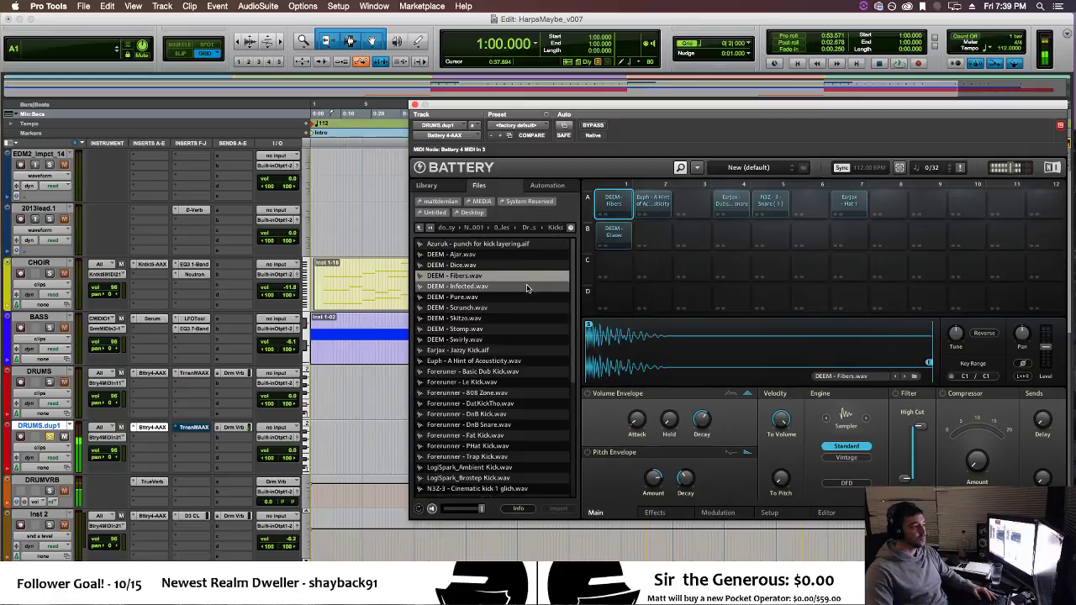
left_click(528, 286)
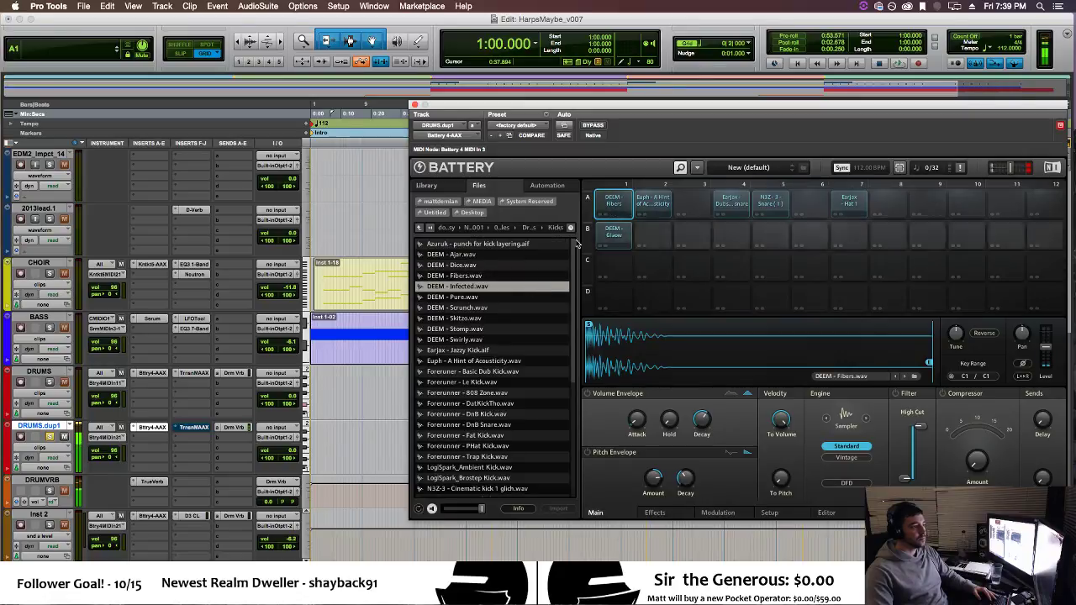
left_click(518, 277)
left_click(510, 287)
left_click(504, 297)
left_click(500, 309)
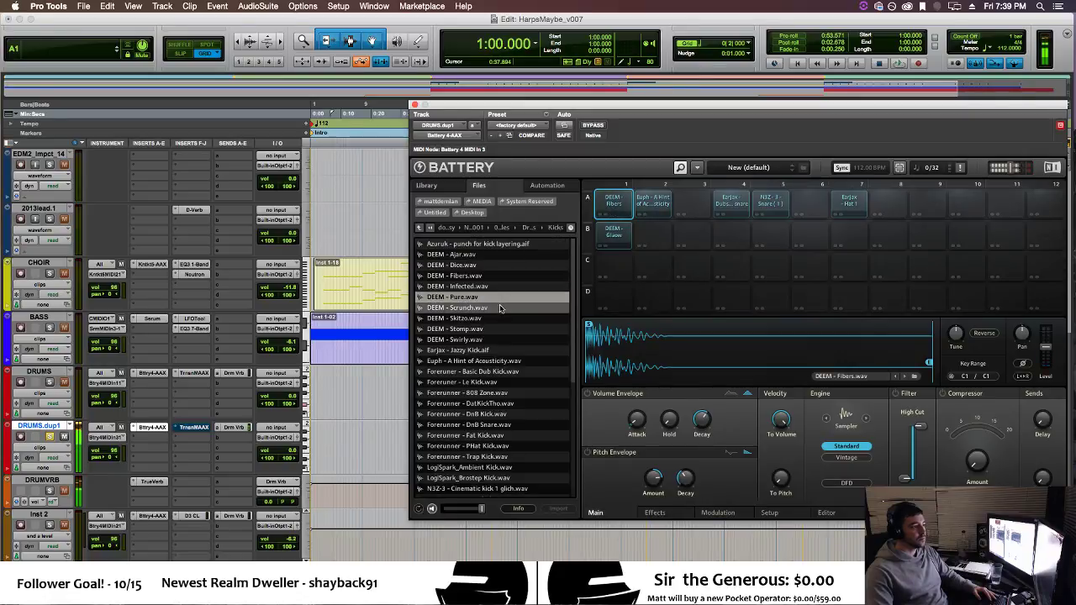
left_click(500, 319)
left_click(502, 329)
left_click(504, 340)
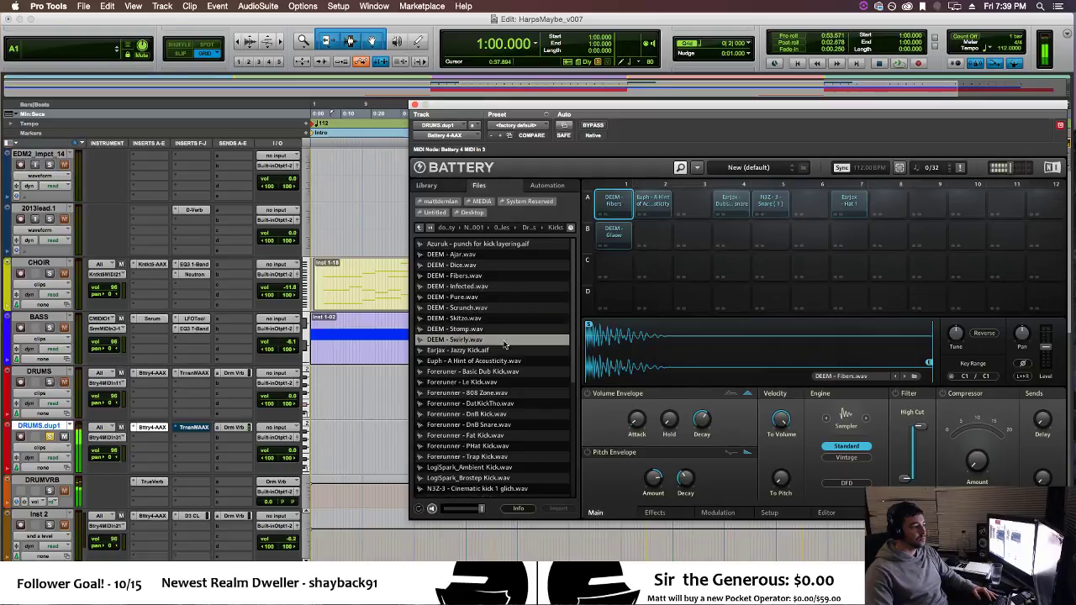
left_click(504, 331)
left_click(504, 342)
Audition the Earjax, Euph and Forerunner kick samples, from Jazzy Kick through Trap Kick.
left_click(507, 352)
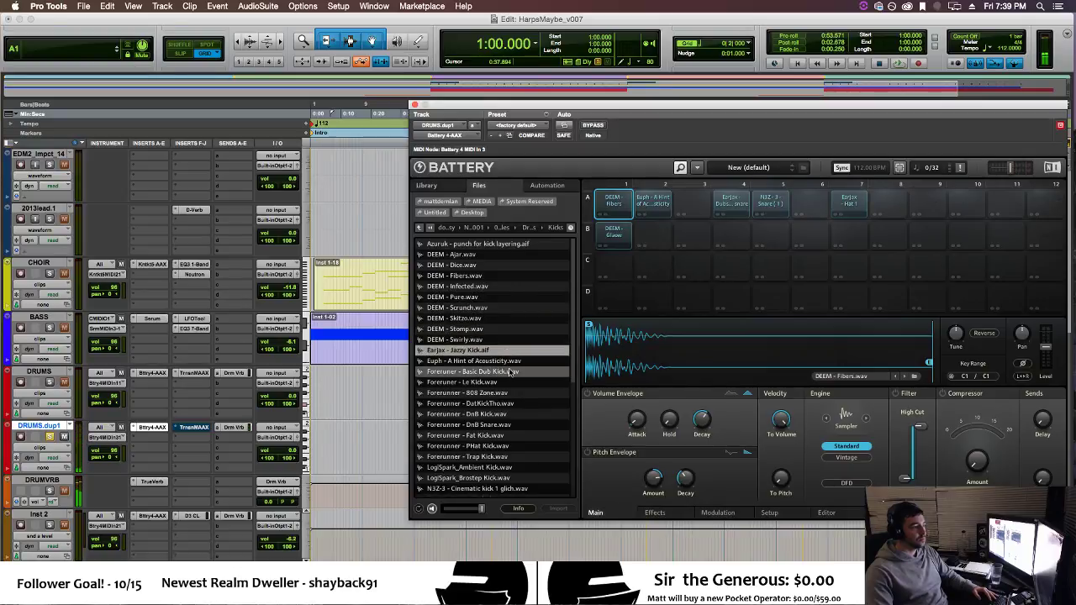
left_click(513, 362)
left_click(516, 373)
left_click(519, 382)
left_click(524, 394)
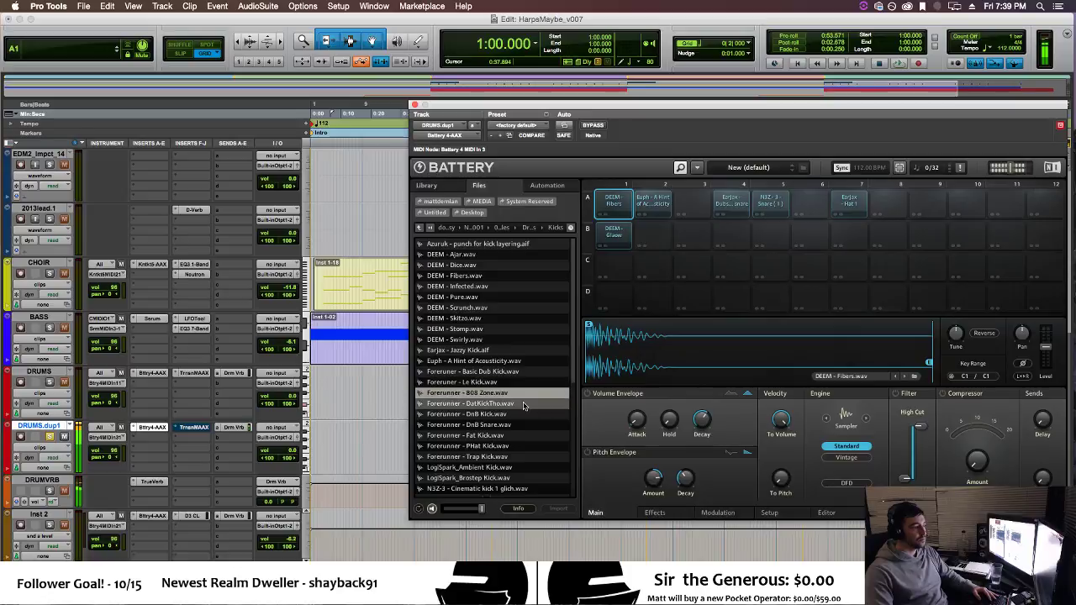
scroll(571, 378, "down", 4)
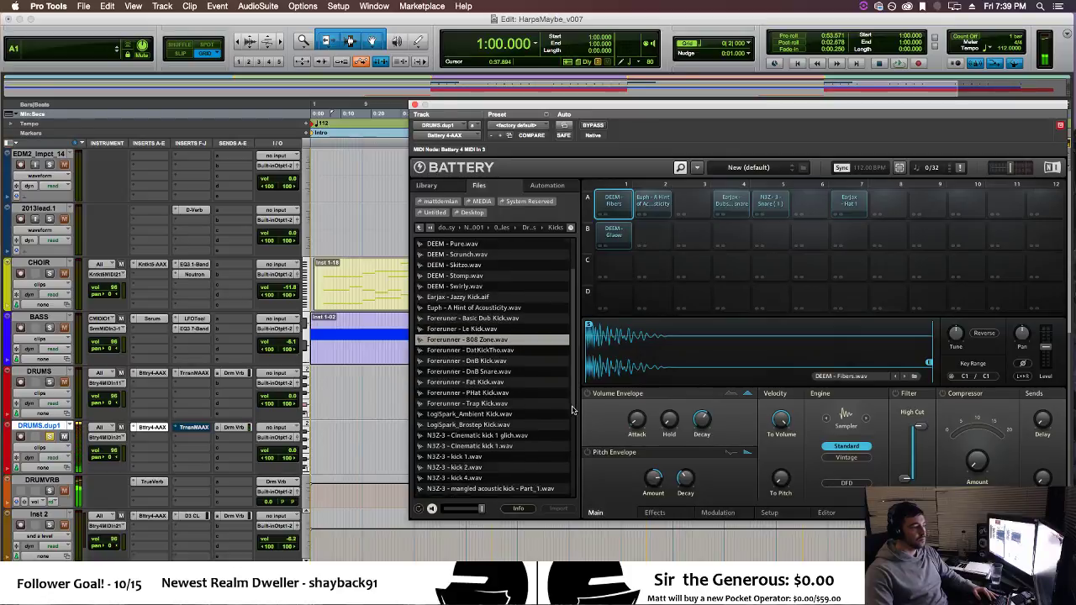
left_click(521, 308)
left_click(525, 329)
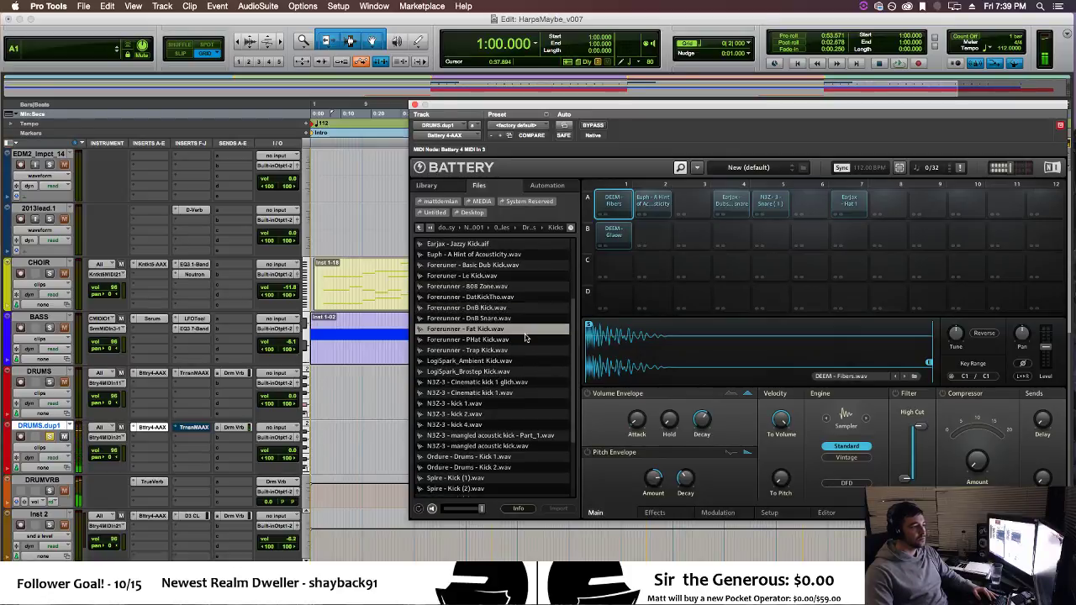
left_click(525, 340)
left_click(525, 351)
left_click(523, 341)
Audition the LogiSpark ambient and brostep kicks and the N3Z-3 cinematic, numbered and mangled acoustic kicks.
left_click(522, 361)
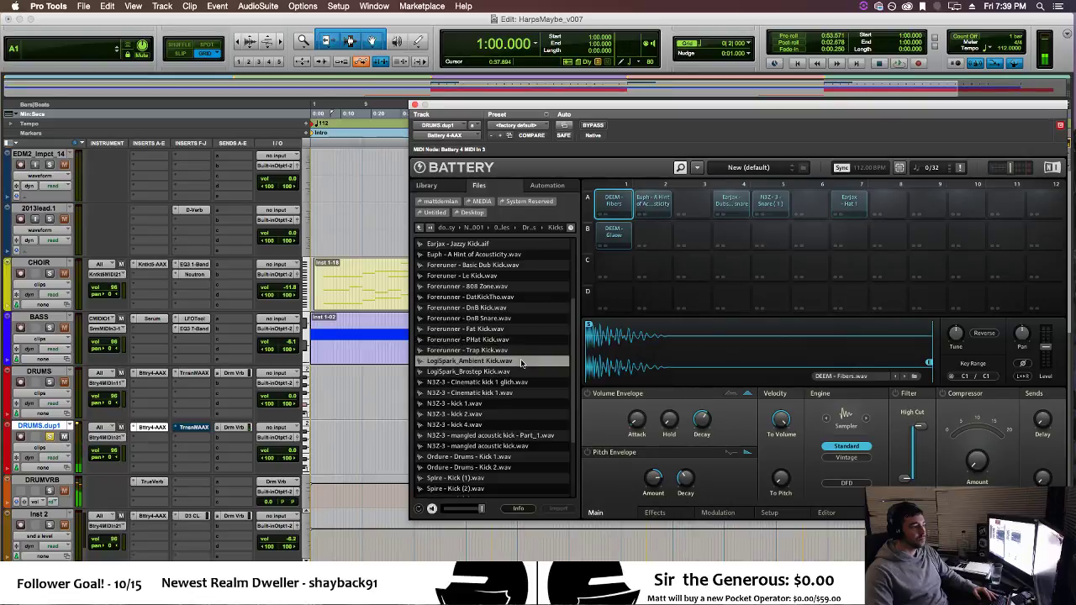
left_click(520, 372)
left_click(520, 383)
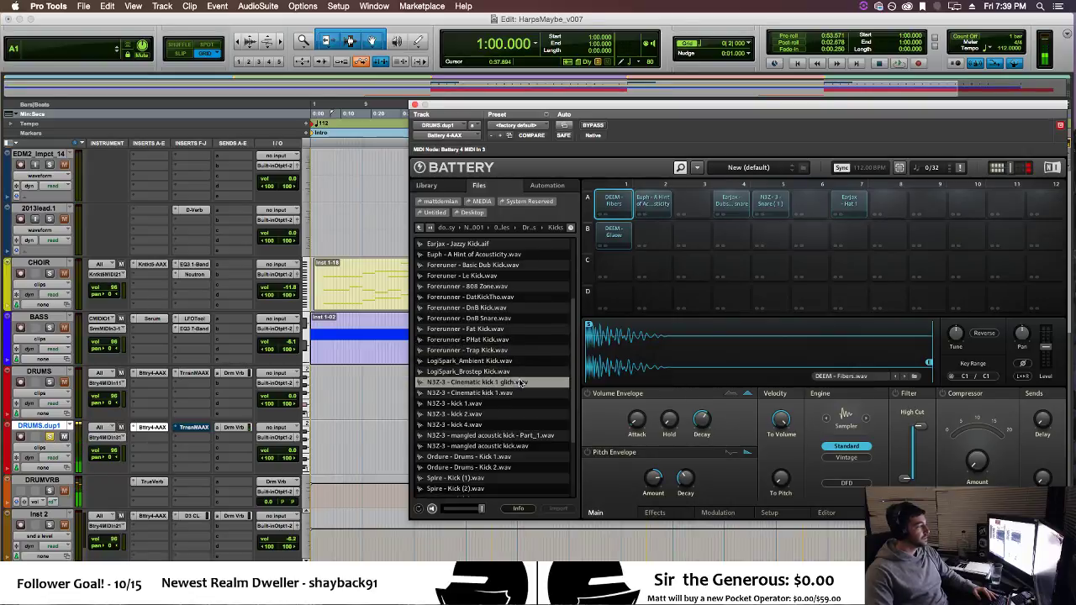
left_click(519, 392)
left_click(518, 404)
left_click(517, 414)
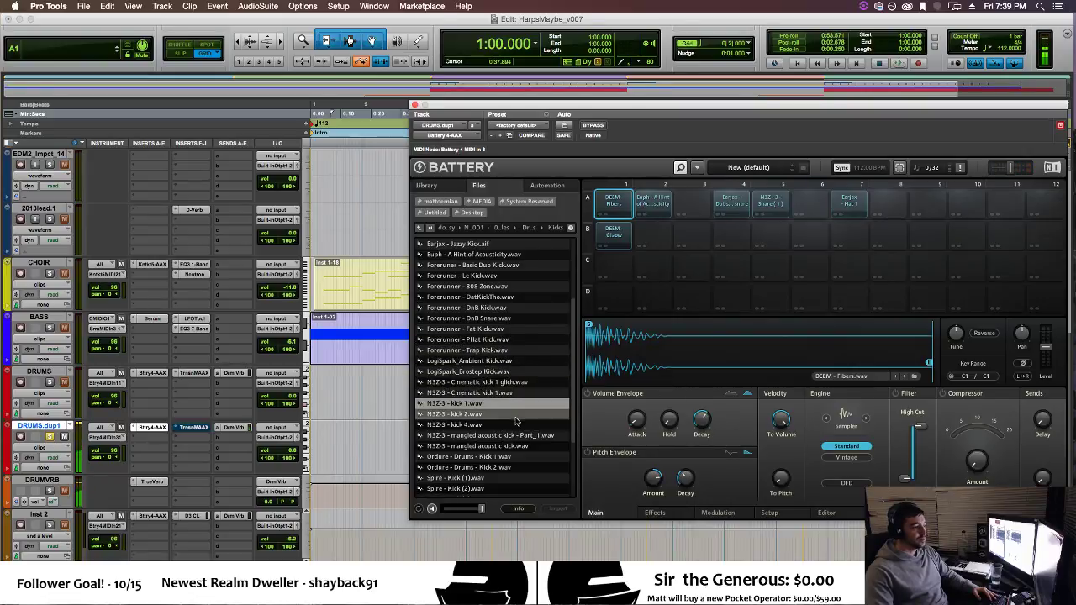
left_click(534, 425)
left_click_drag(572, 403, 574, 470)
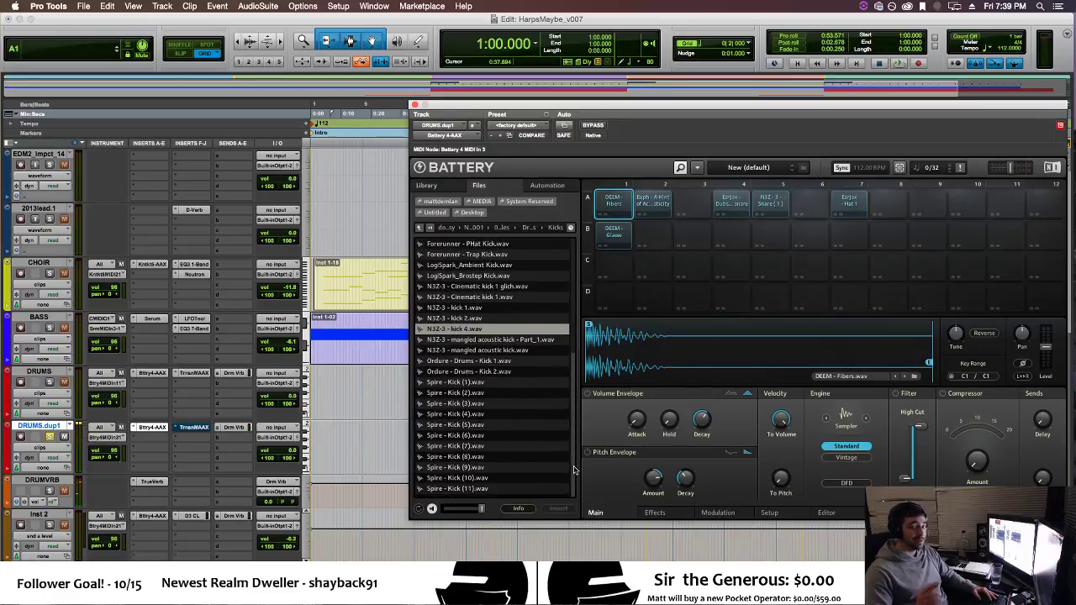
left_click(498, 348)
left_click(500, 340)
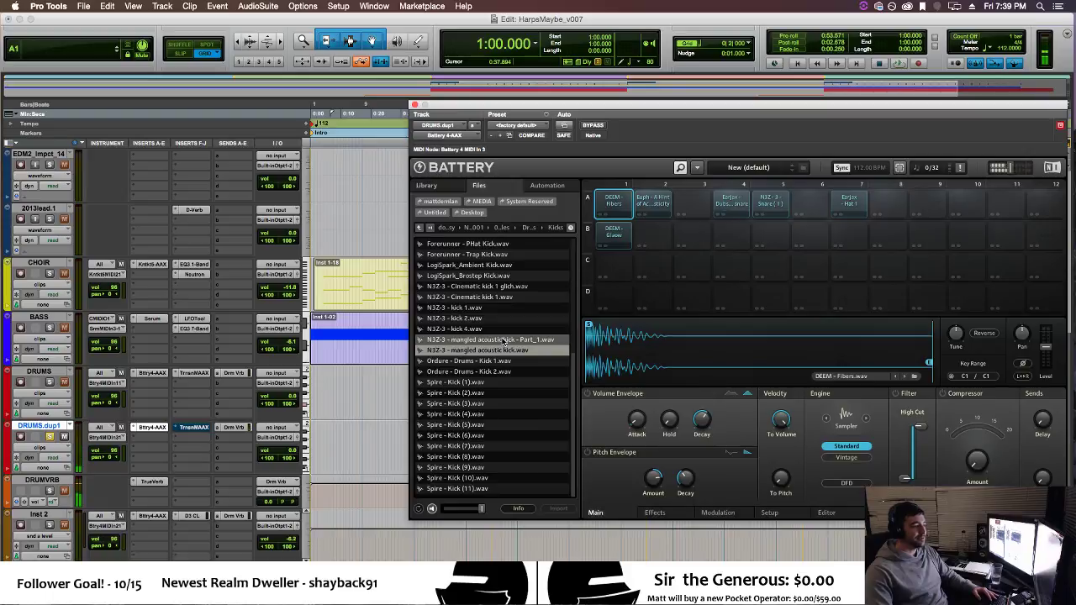
Audition the Ordure Drums kicks 1 and 2 and the Spire kick samples from (1) onward.
left_click(506, 361)
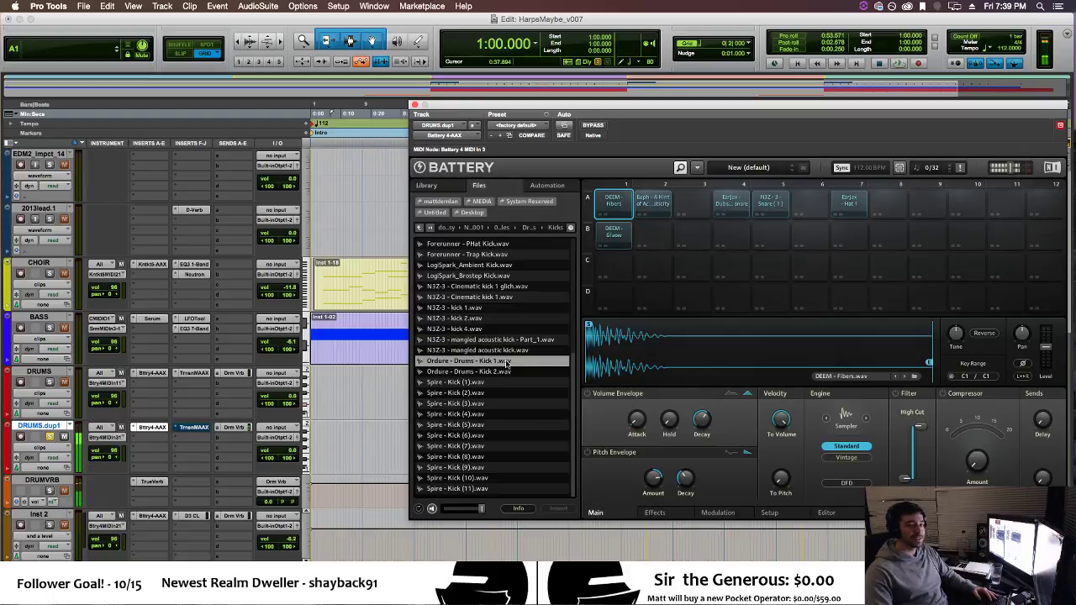
left_click(504, 371)
left_click(500, 382)
left_click(499, 393)
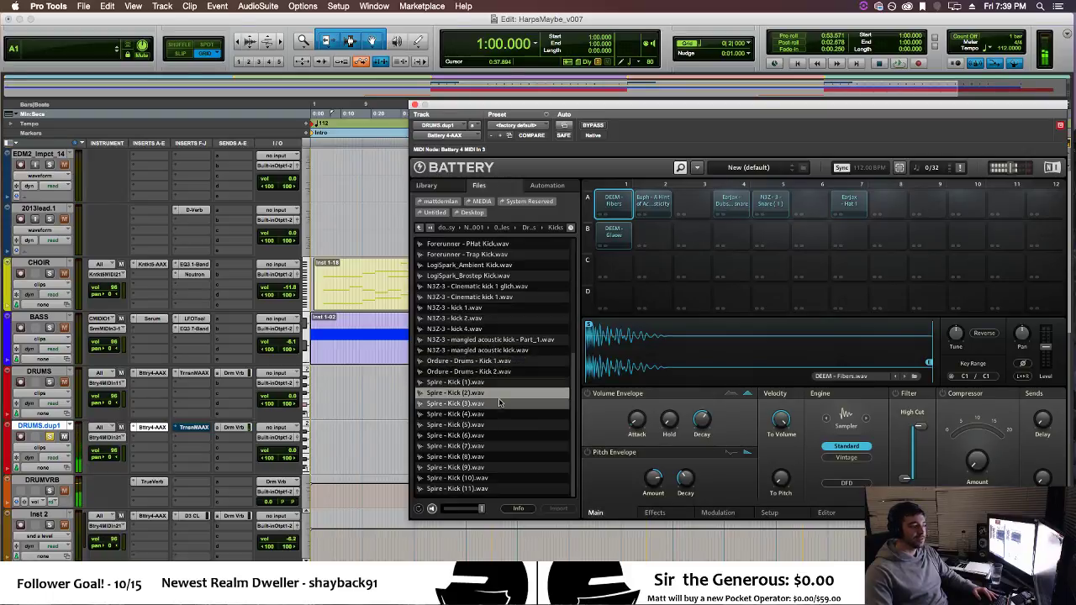
left_click(499, 403)
left_click(499, 414)
left_click(500, 424)
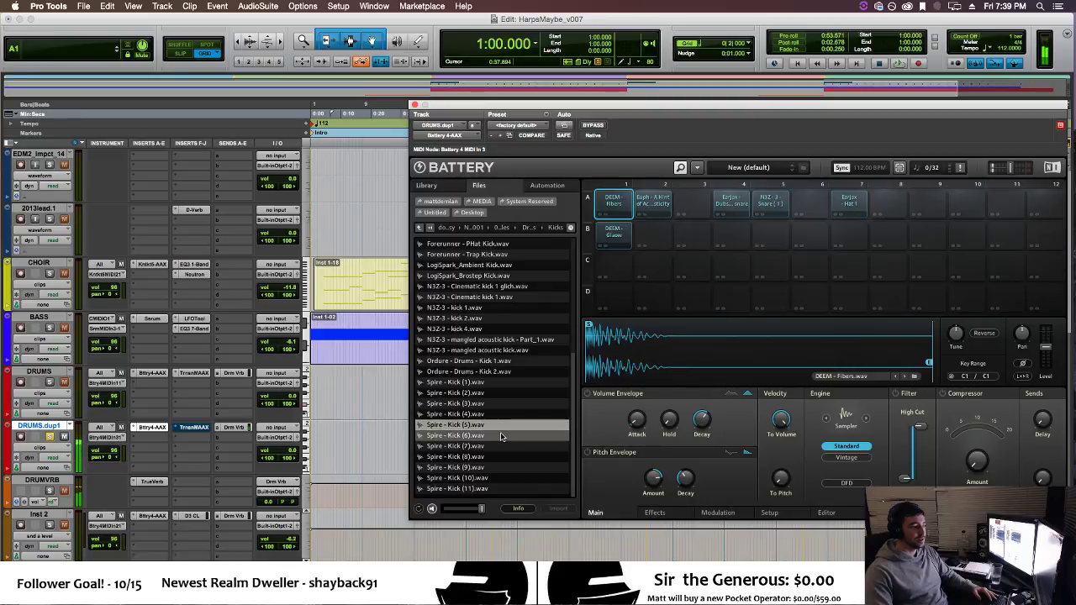
left_click(501, 436)
key("Down")
key("Down")
key("Down")
key("Down")
key("Down")
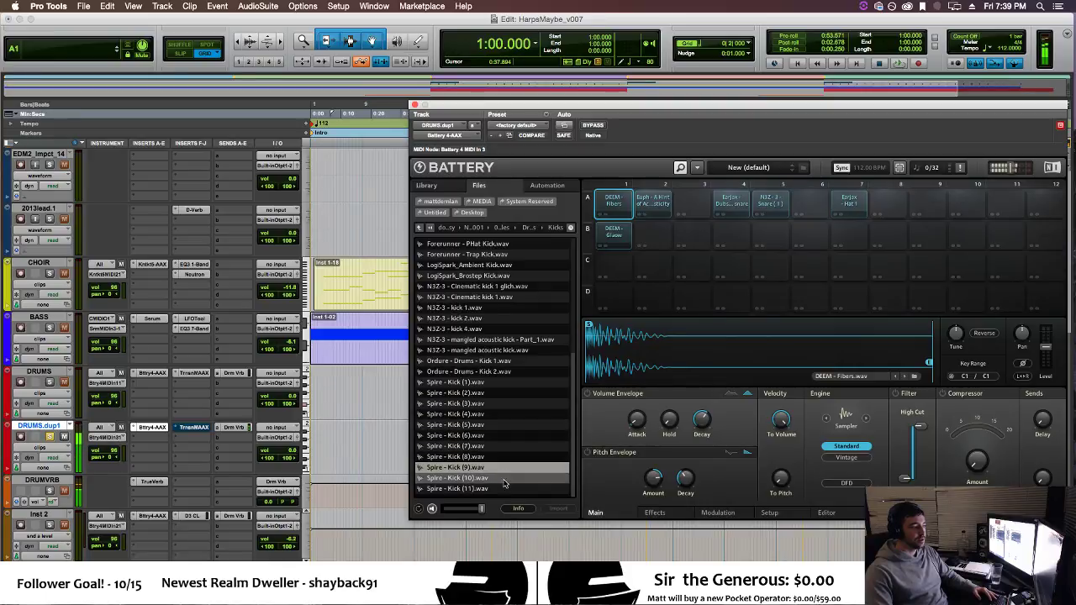
Go back up from the Kicks folder to downloadMessy and open the BNYE folder.
left_click(420, 228)
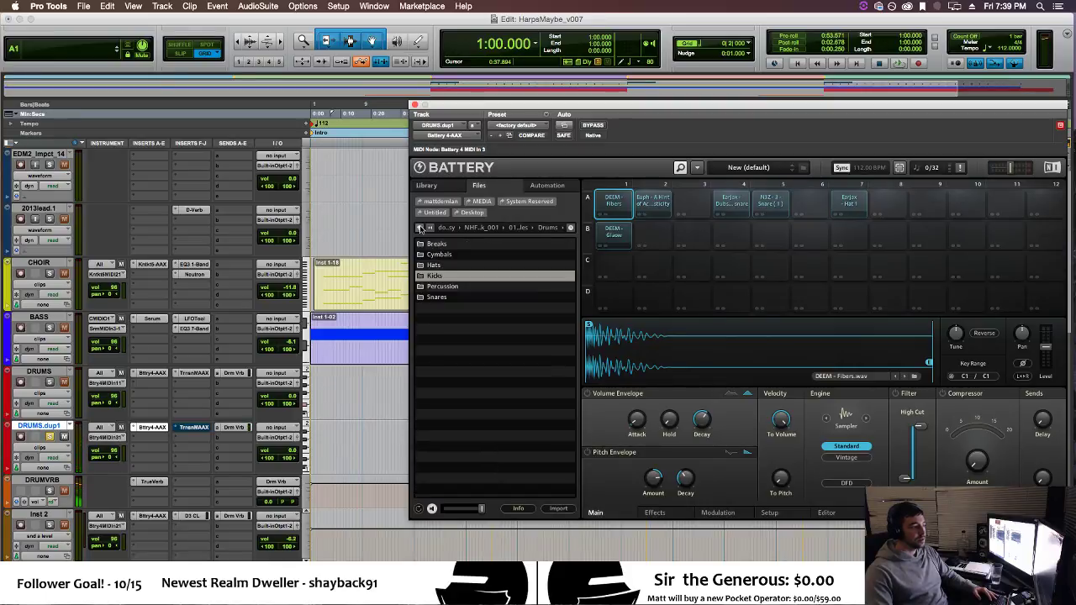
left_click(421, 228)
left_click(420, 228)
left_click(420, 228)
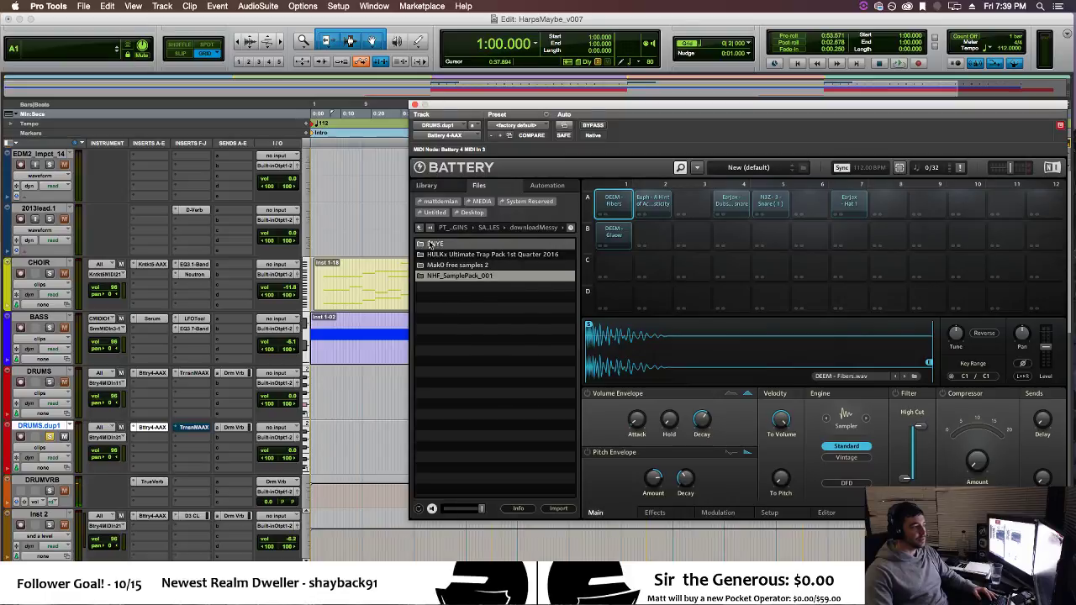
double_click(435, 243)
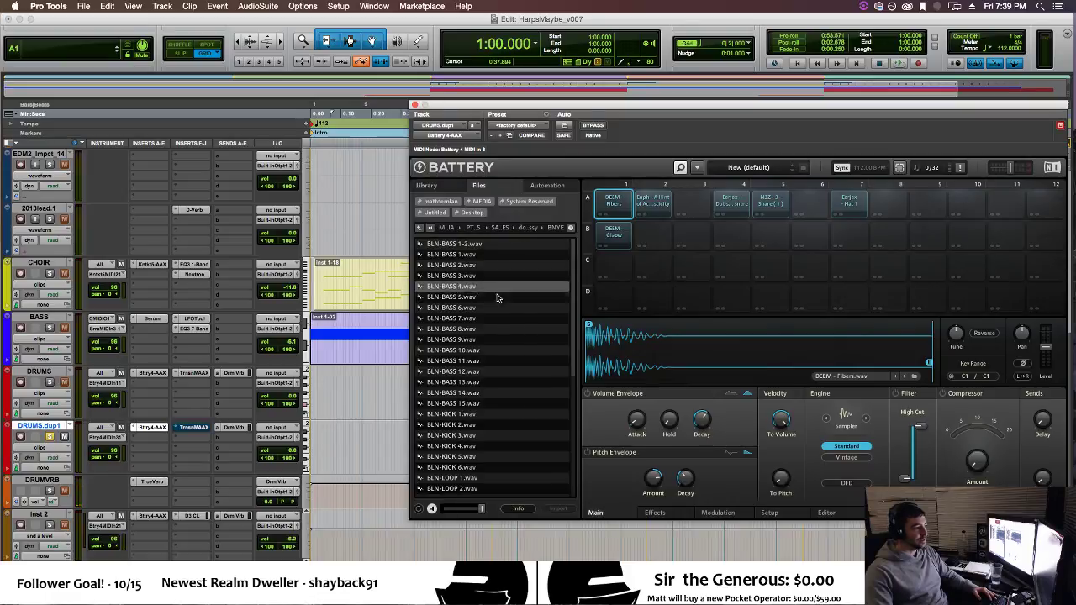
Browse up from BNYE to PT_PLUGINS and check the contents of the KITS folder.
left_click(419, 228)
left_click(419, 228)
left_click(420, 228)
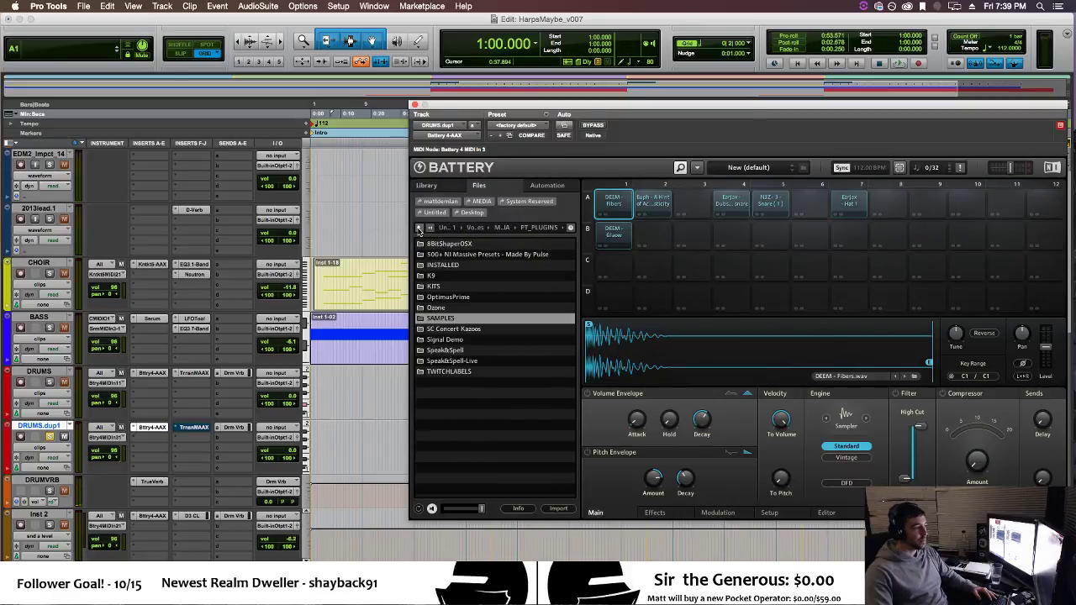
double_click(465, 288)
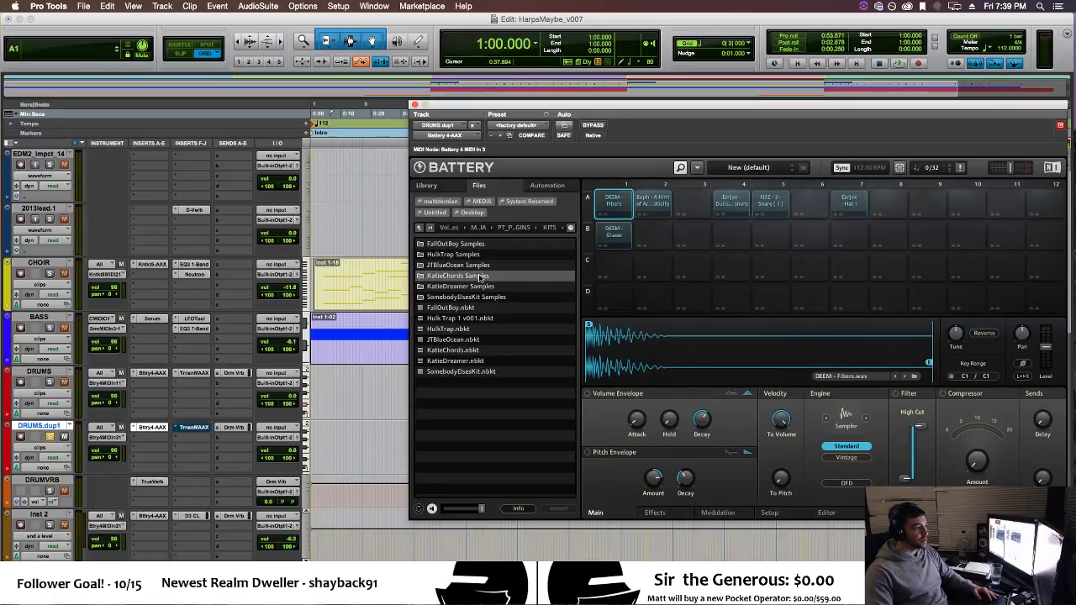
left_click(419, 227)
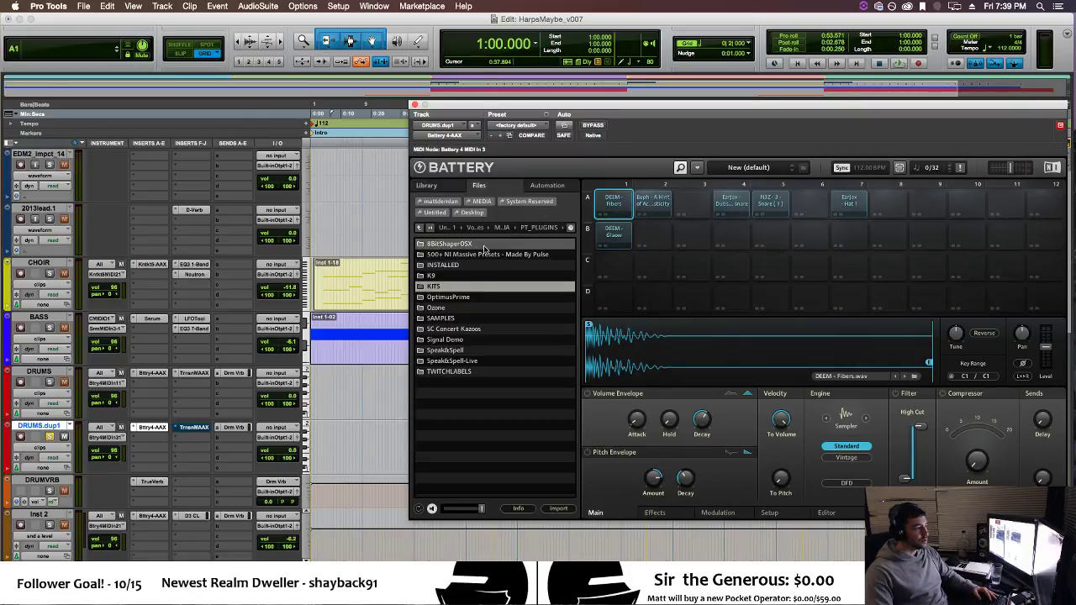
Open the FOLEY folder inside SAMPLES and audition the alarm clock, FWIP and RocketFlyby sounds.
double_click(484, 318)
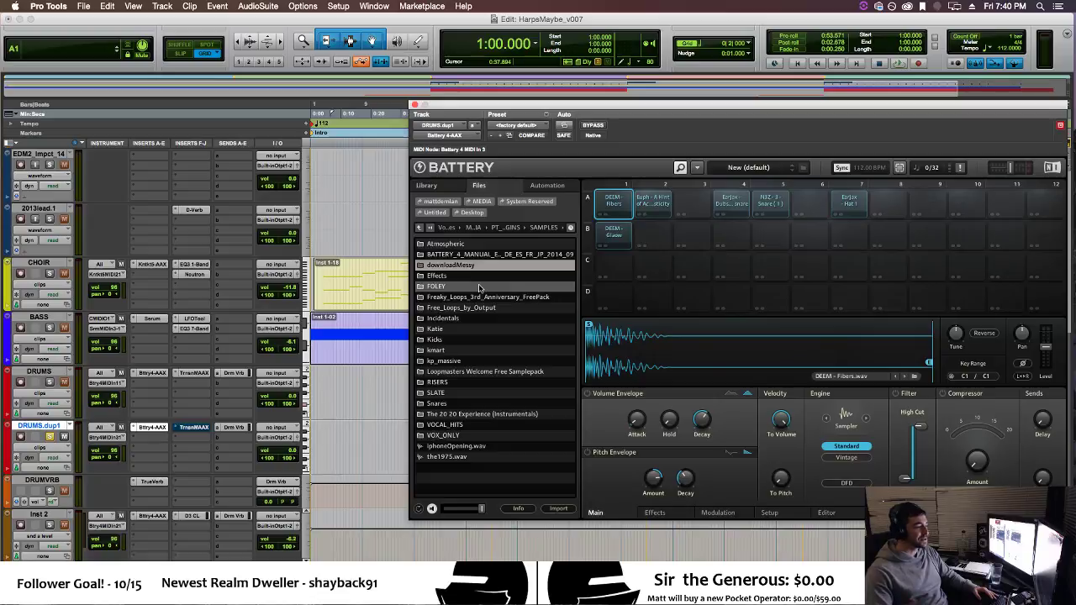
double_click(479, 288)
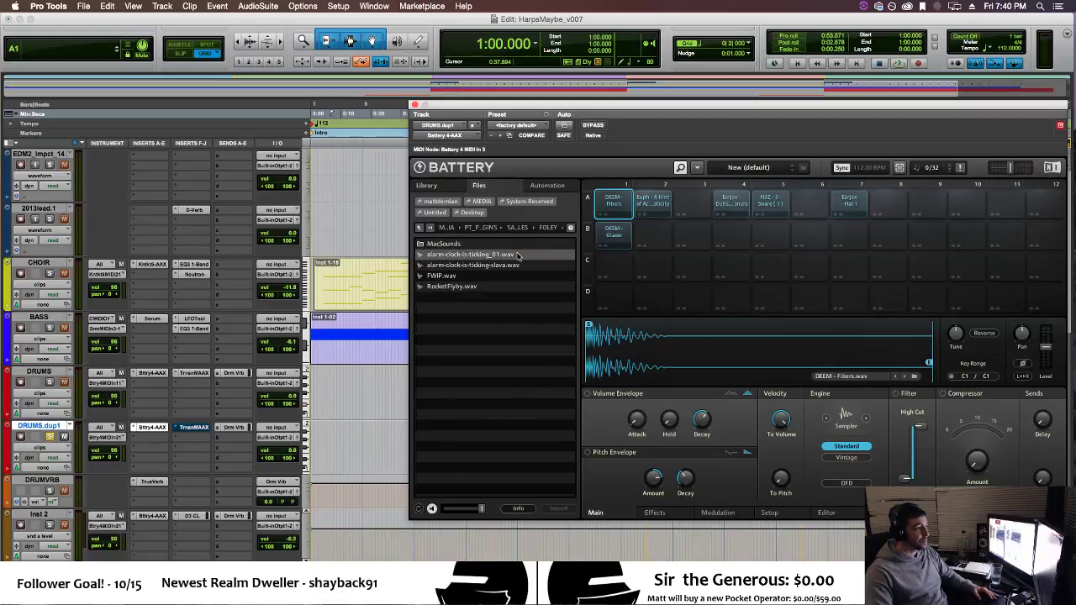
left_click(517, 257)
left_click(512, 267)
left_click(505, 278)
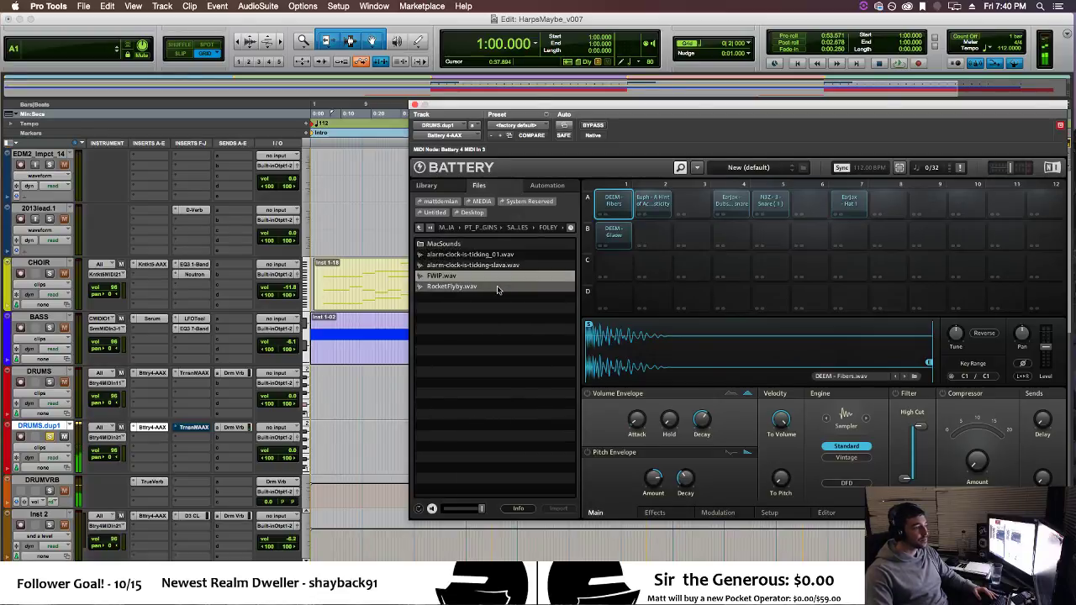
left_click(498, 285)
left_click(486, 277)
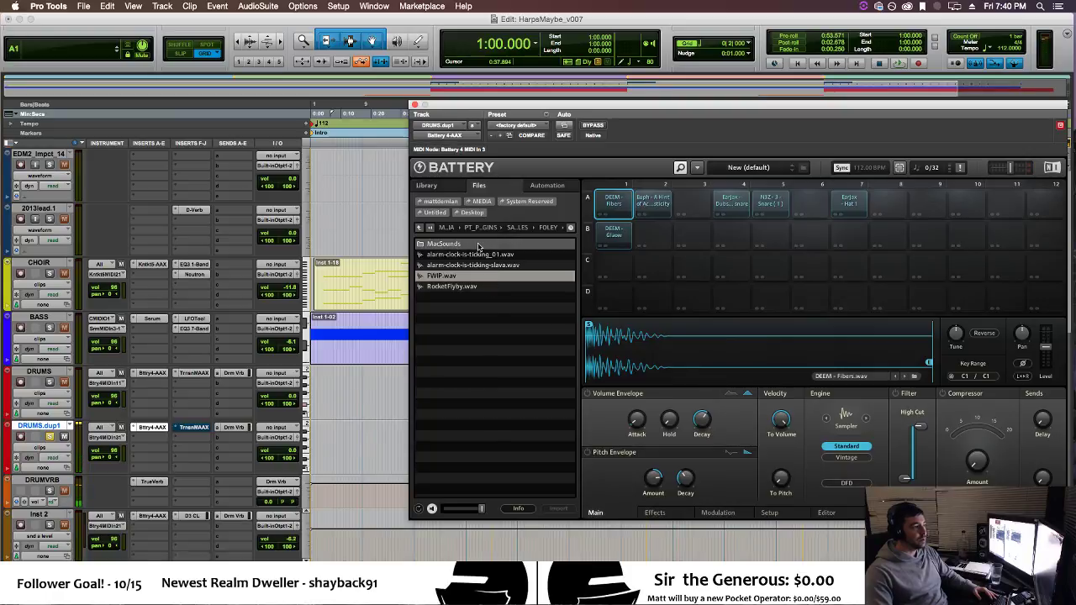
Open the MacSounds folder and audition its system sounds from Asterik.wav through Error.wav.
double_click(478, 244)
left_click(476, 245)
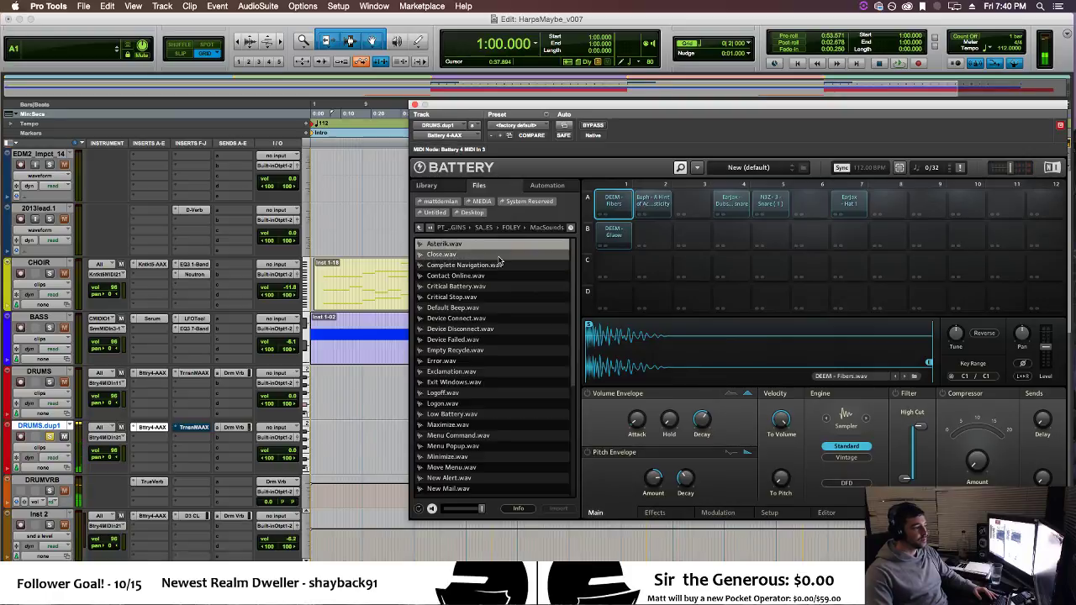
left_click(498, 257)
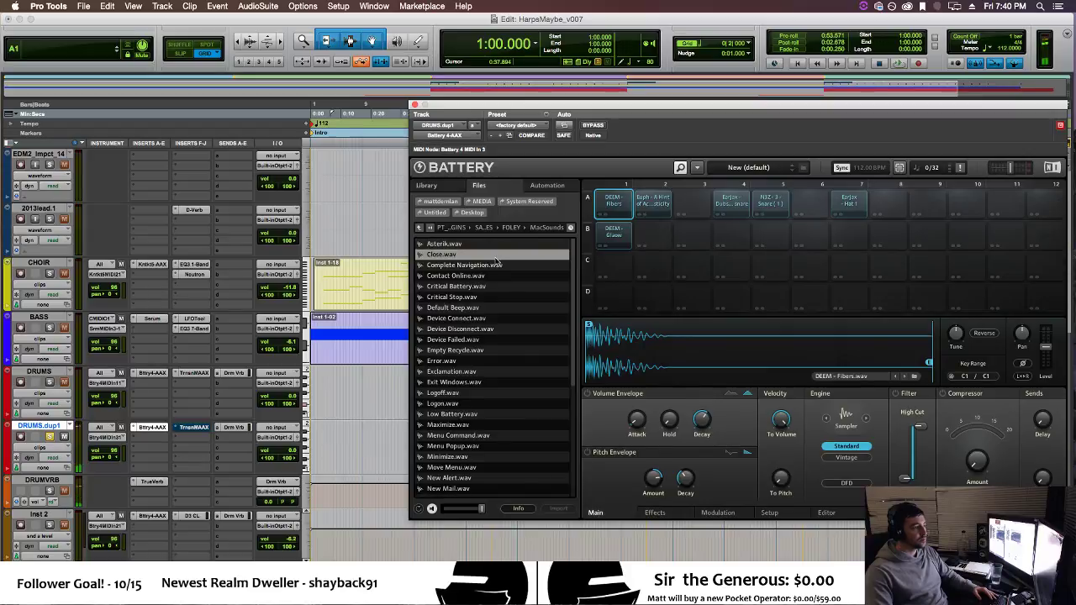
left_click(496, 264)
left_click(507, 275)
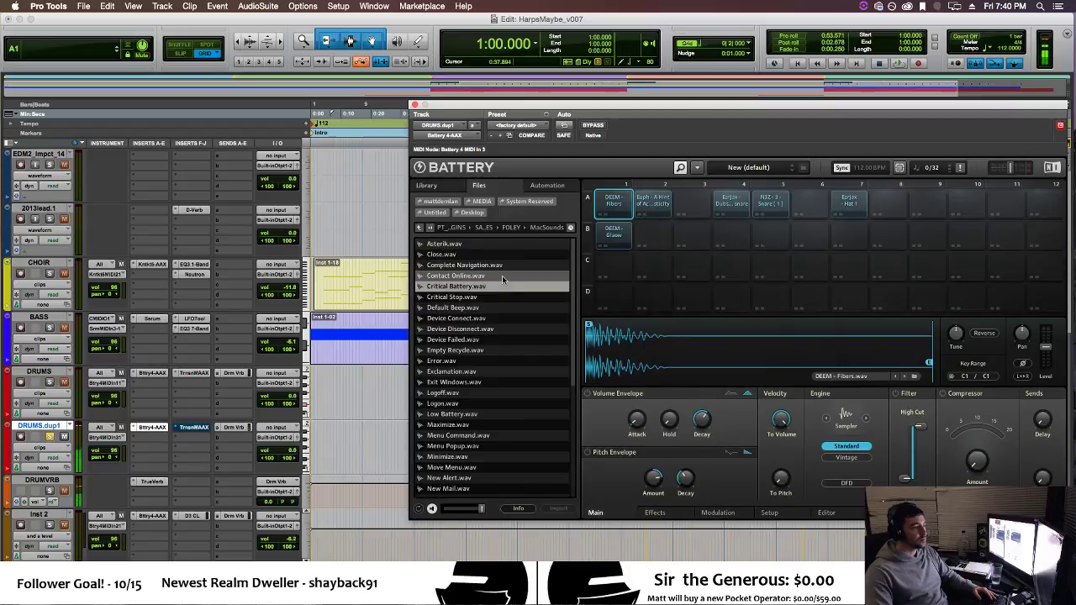
left_click(503, 297)
left_click(504, 308)
left_click(505, 318)
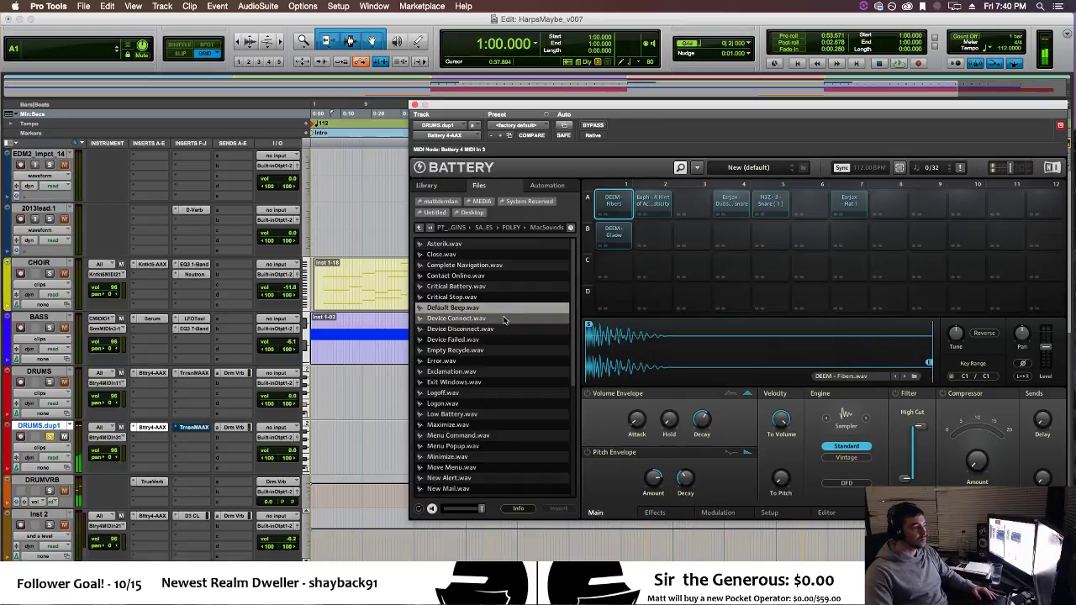
left_click(504, 328)
left_click(504, 339)
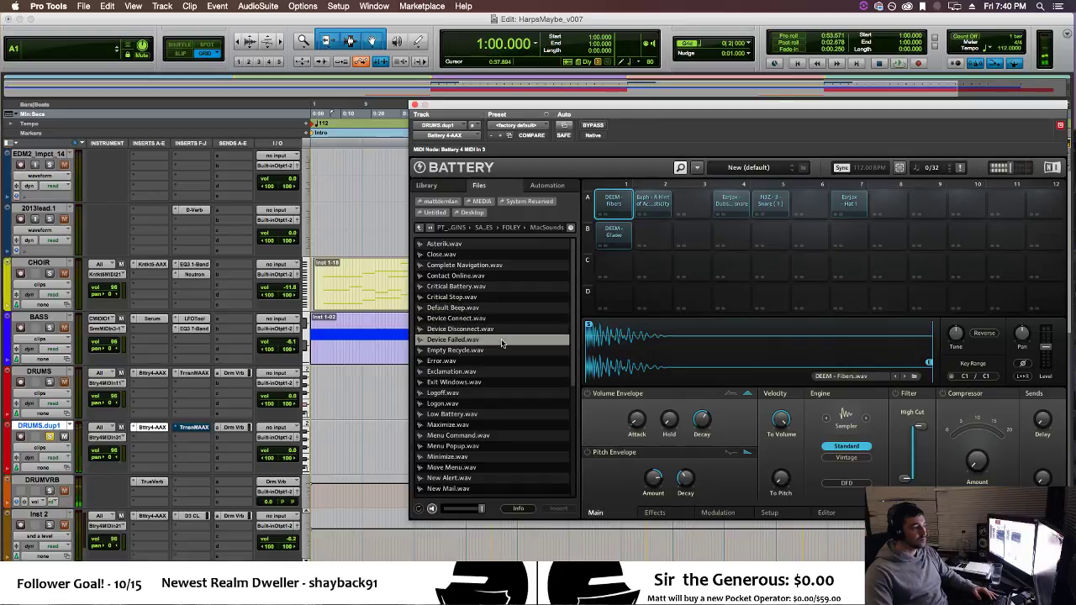
left_click(504, 350)
left_click(505, 362)
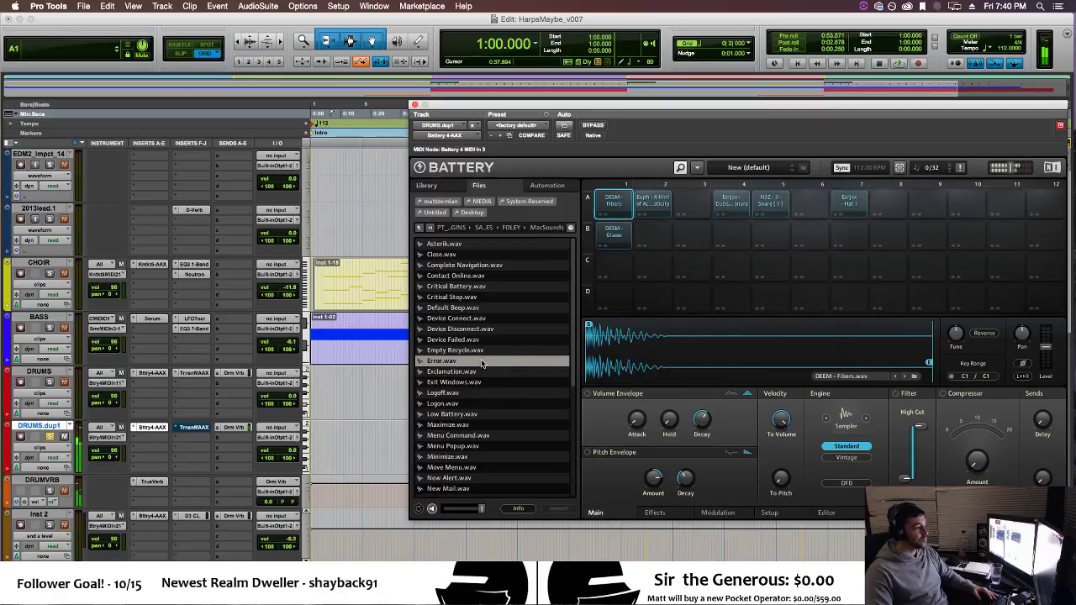
Load Error.wav into cell A1 in place of DEEM - Fibers and play it alternately with the Earjax Dubstep snare in A4.
left_click_drag(481, 361, 617, 203)
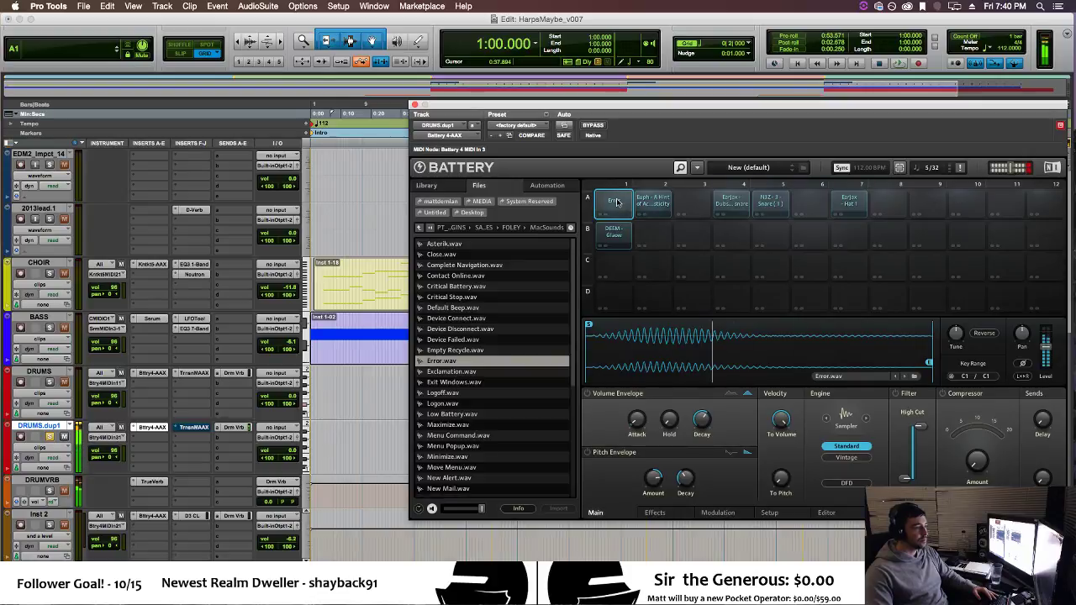
left_click(617, 203)
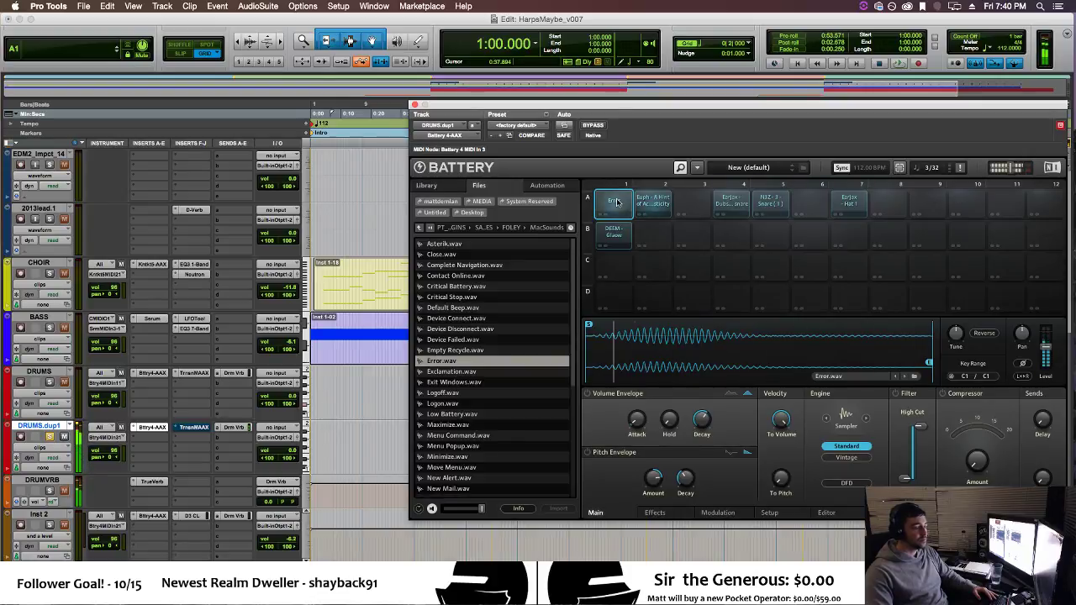
left_click(734, 202)
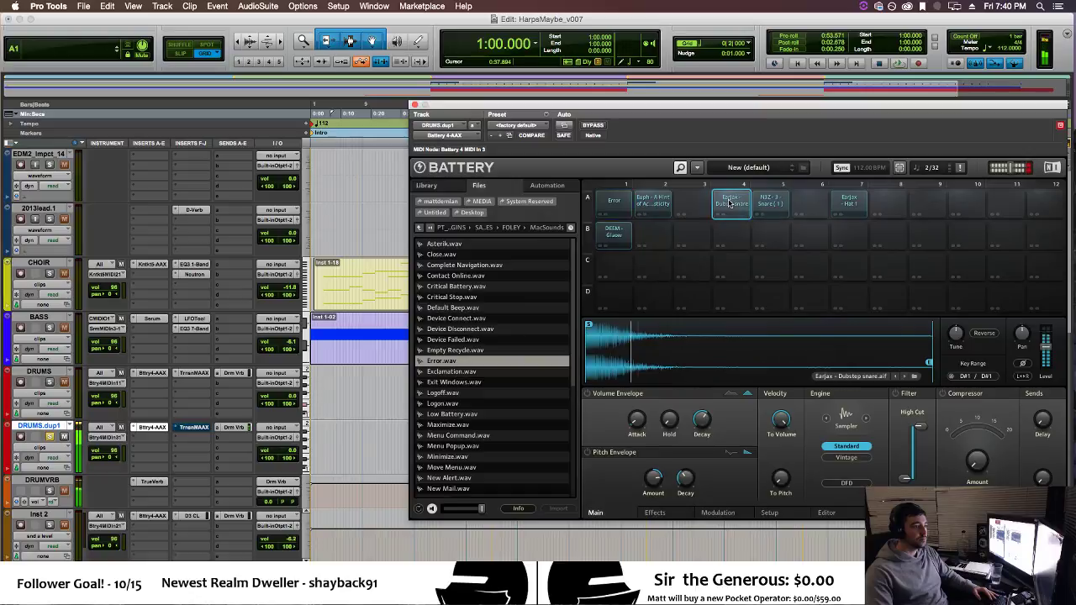
left_click(616, 202)
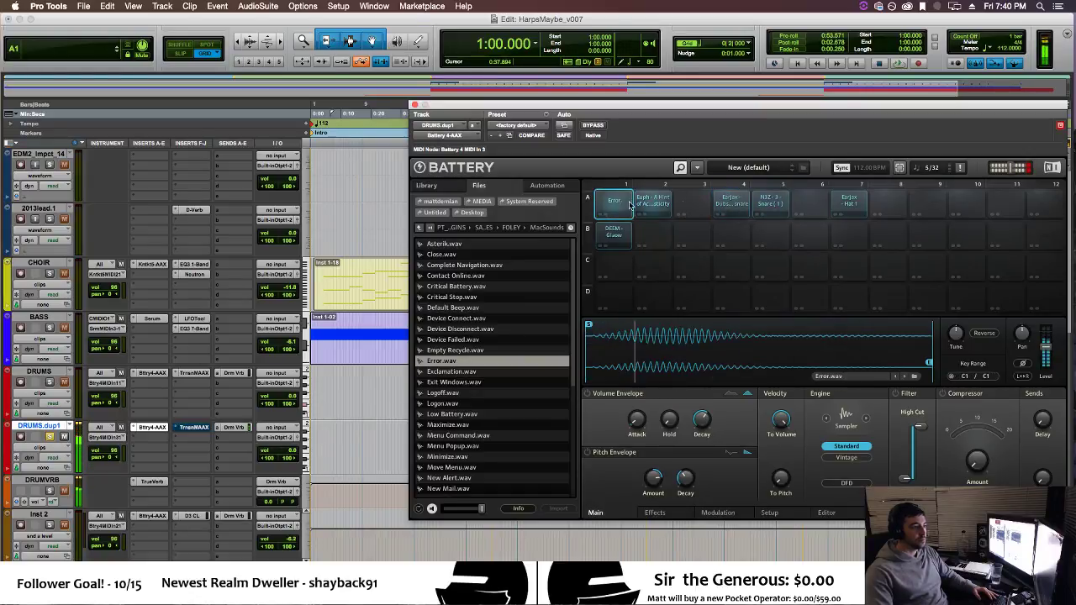
left_click(729, 204)
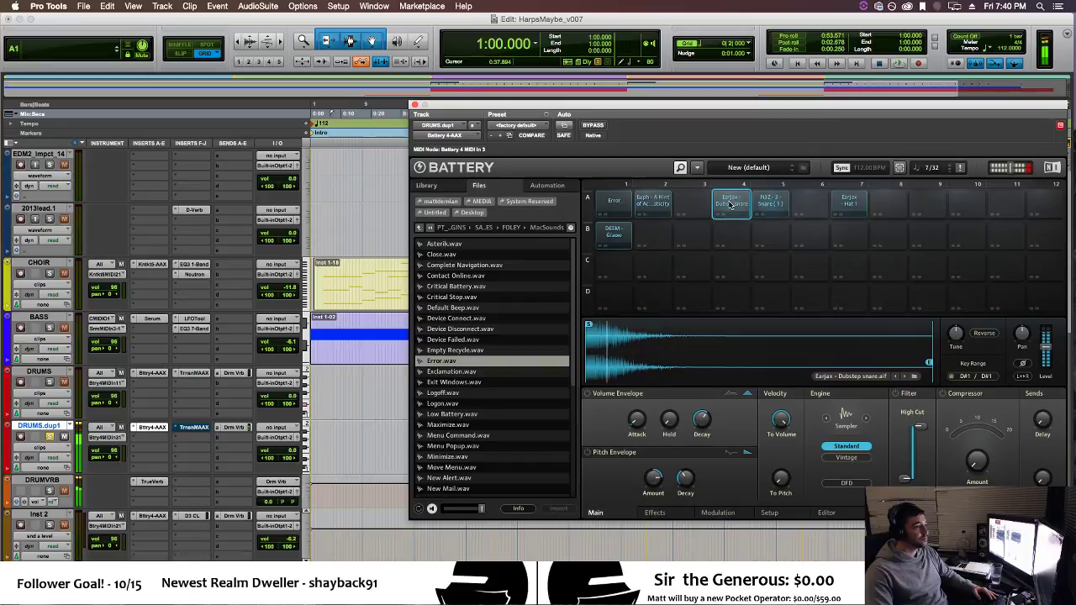
left_click(616, 209)
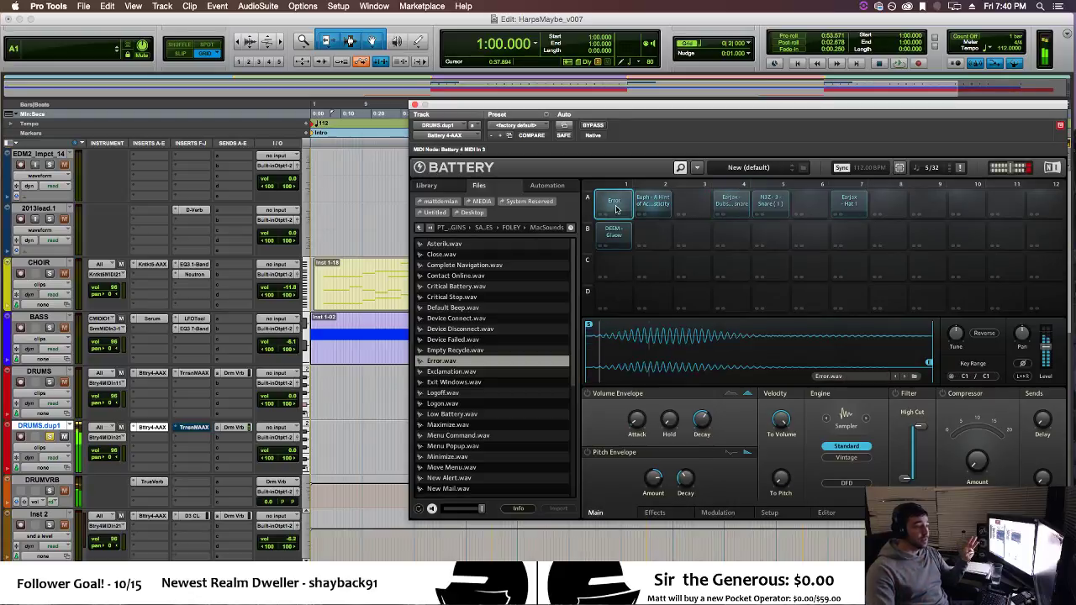
Close Battery, move the first DRUMS.dup1 clip from Drop 1 to the start of Intro B and open its MIDI notes.
left_click(413, 106)
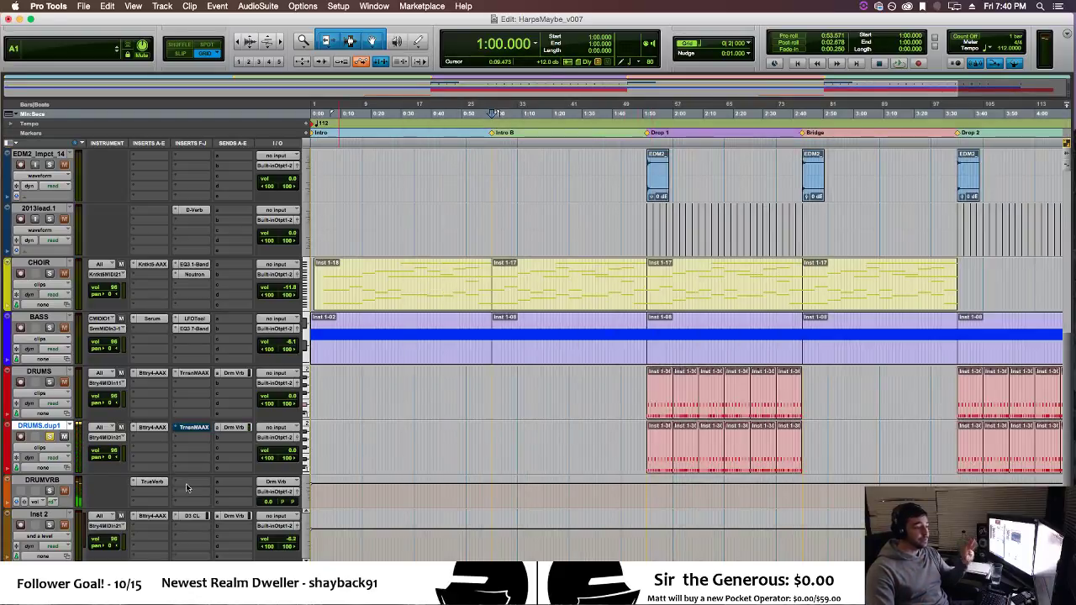
key("t")
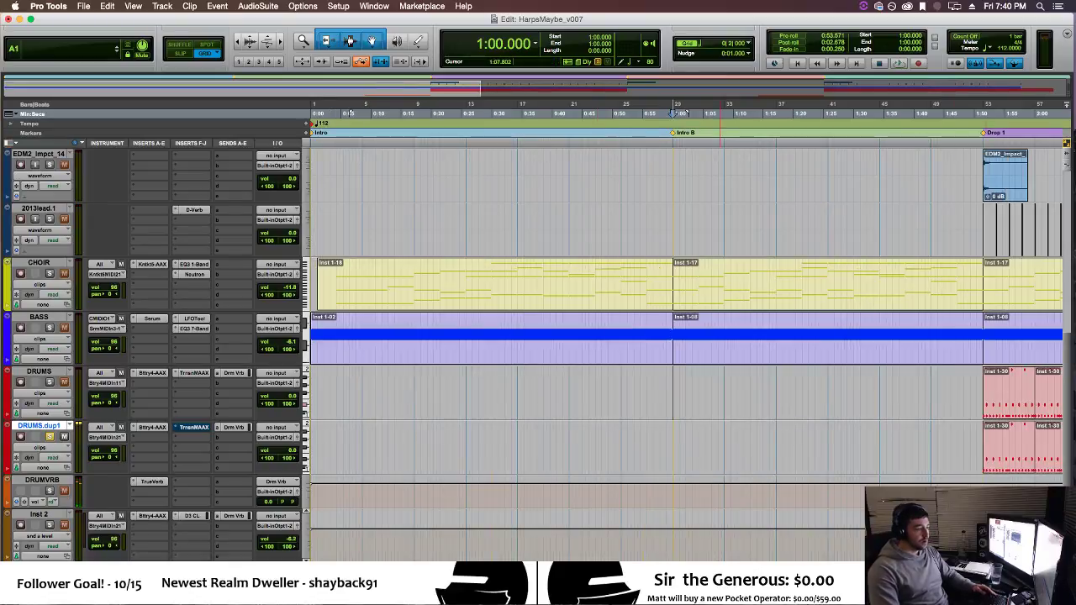
scroll(672, 336, "right", 5)
left_click_drag(756, 450, 445, 454)
double_click(446, 454)
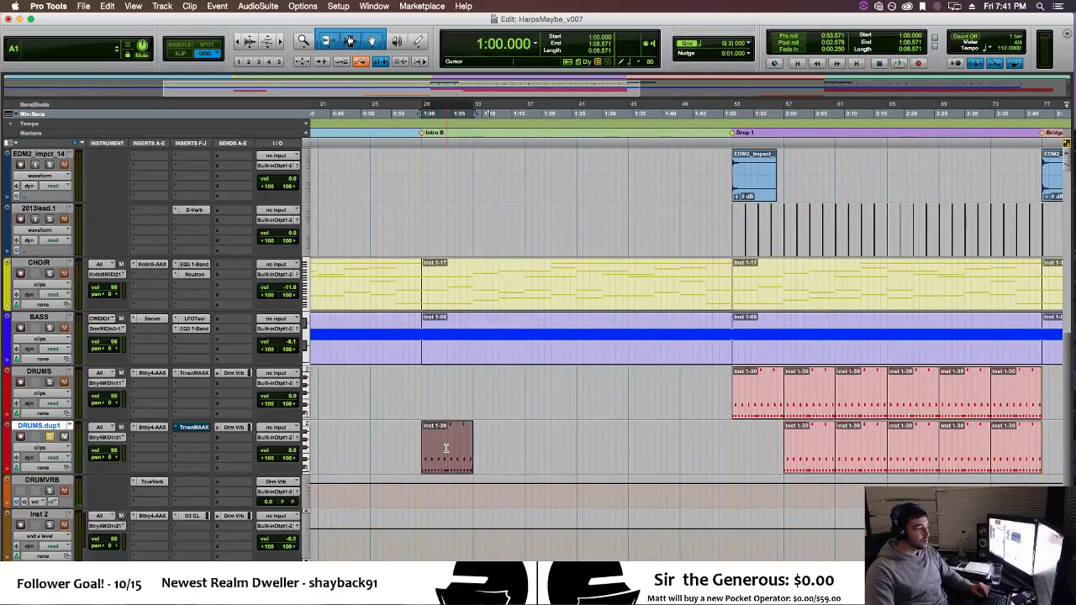
Delete all notes above the C1 row in the Intro B drum clip, play the remaining pattern and close the MIDI editor.
left_click_drag(381, 225, 847, 276)
key("Delete")
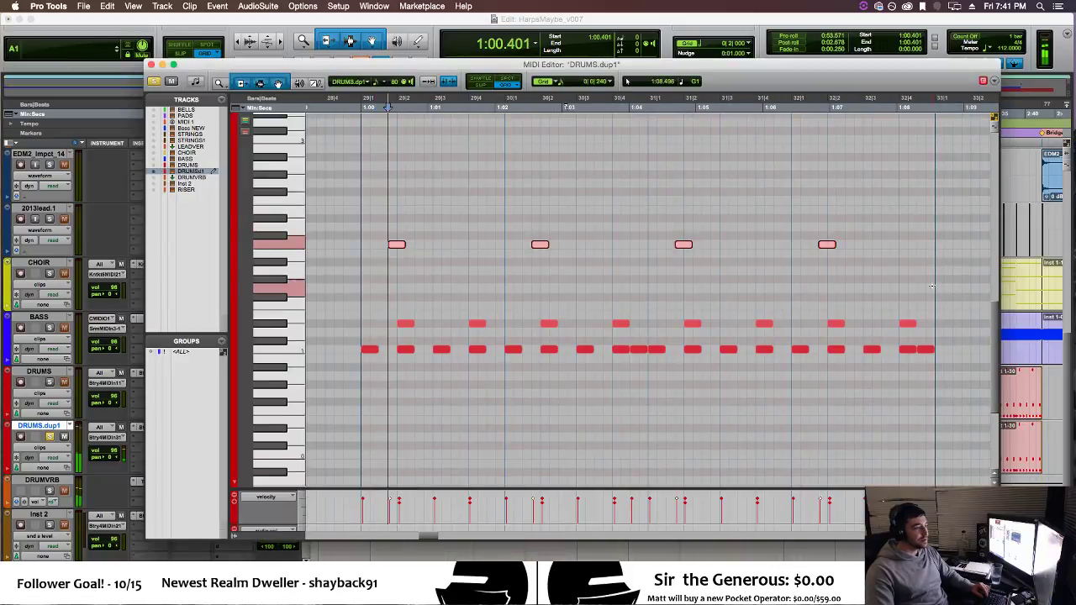
left_click_drag(935, 290, 393, 336)
key("Delete")
left_click(363, 366)
key("space")
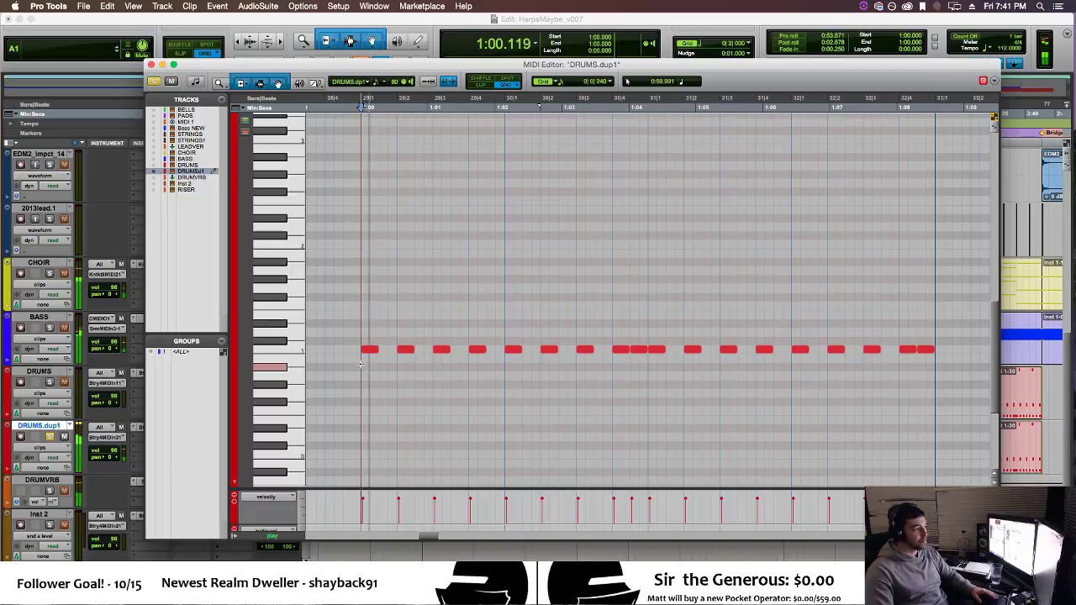
left_click(151, 65)
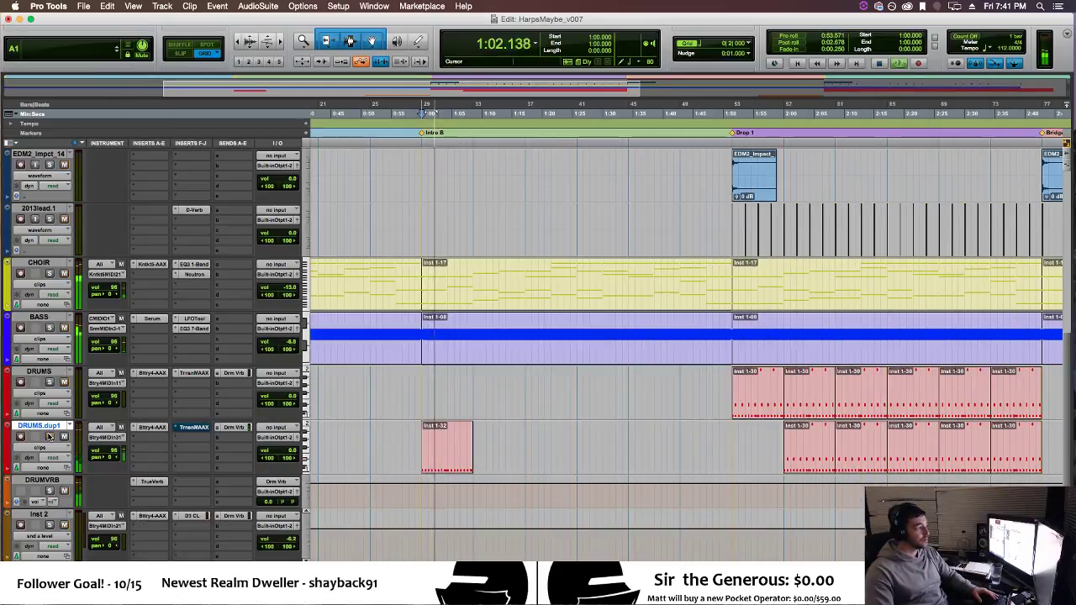
Stop playback and delete the DRUMS.dup1 clip at the start of Intro B.
key("space")
left_click(461, 458)
key("Delete")
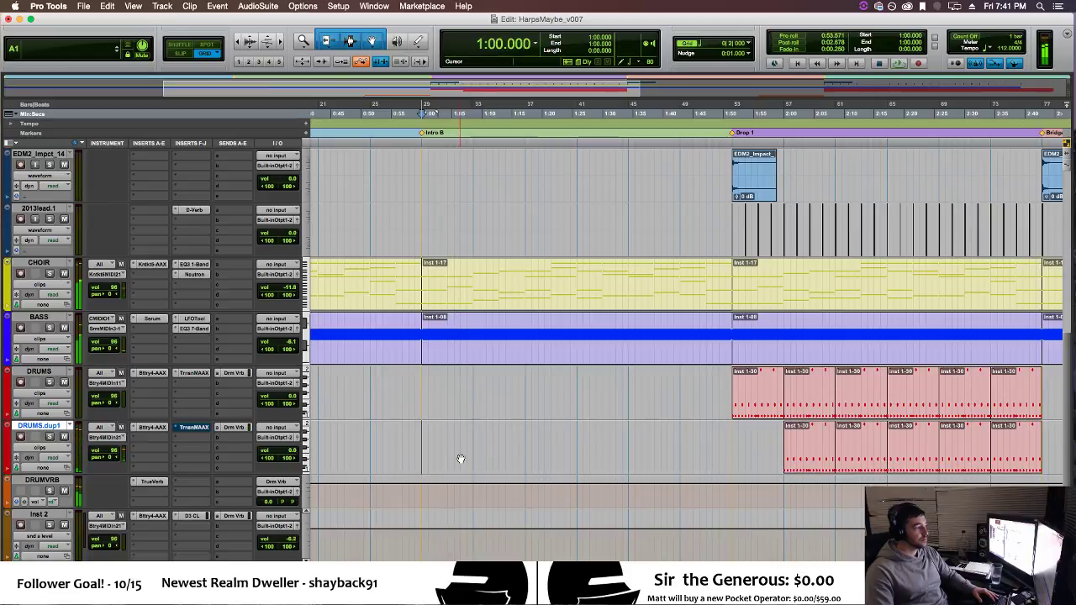
Select the empty Intro B range on the DRUMS track, then return to the session start and play the arrangement.
key("r")
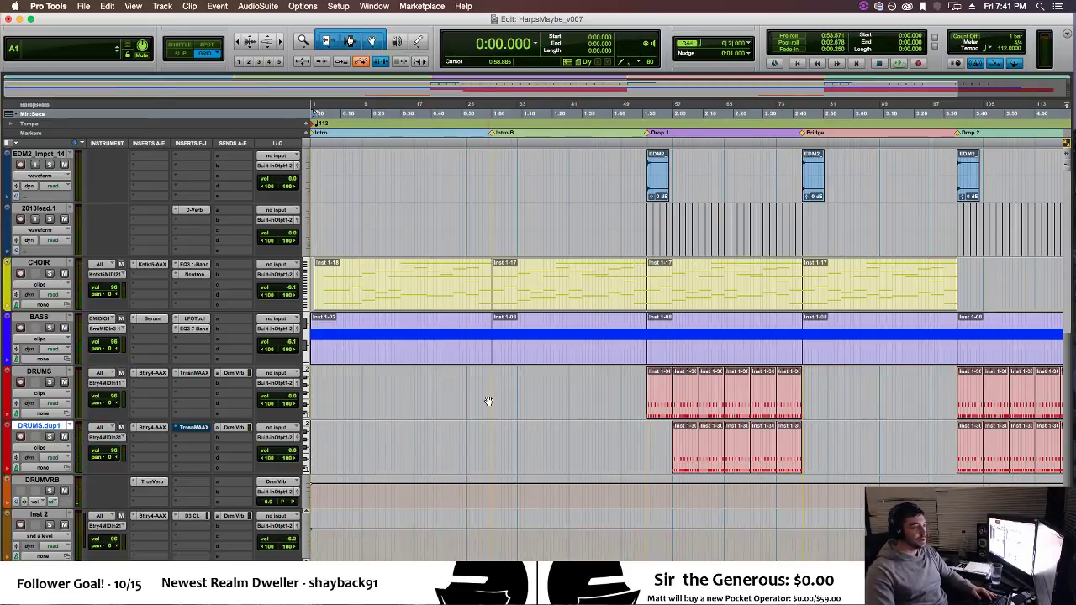
left_click_drag(493, 385, 643, 391)
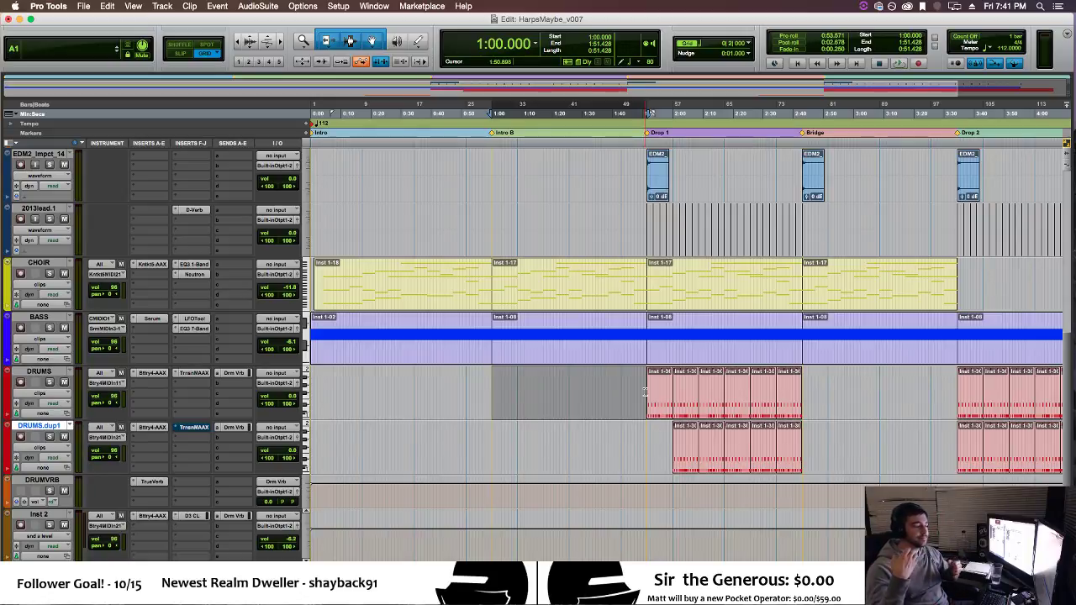
left_click(797, 64)
key("space")
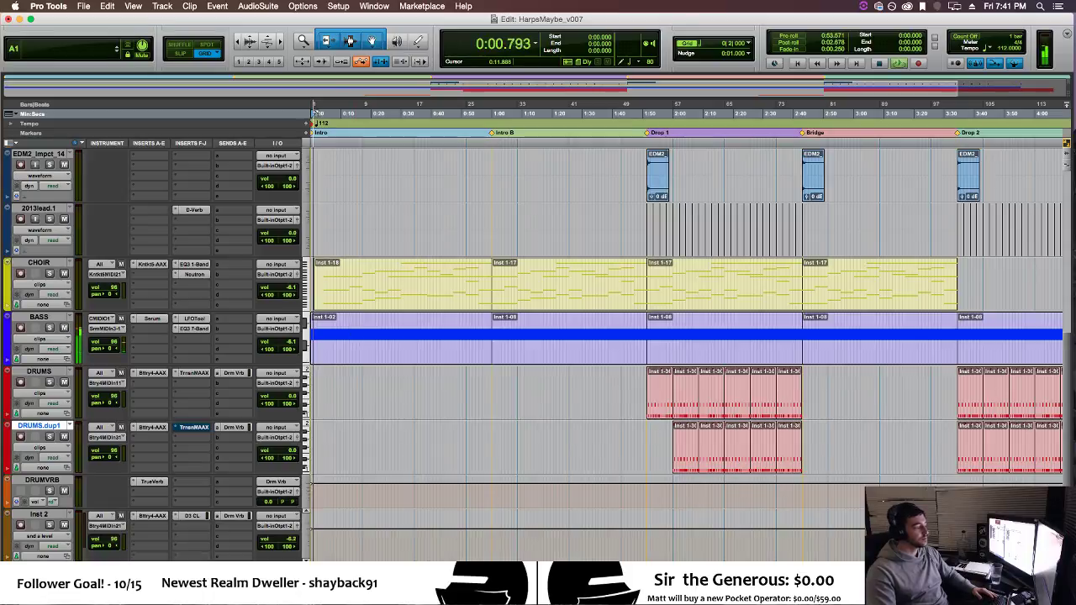
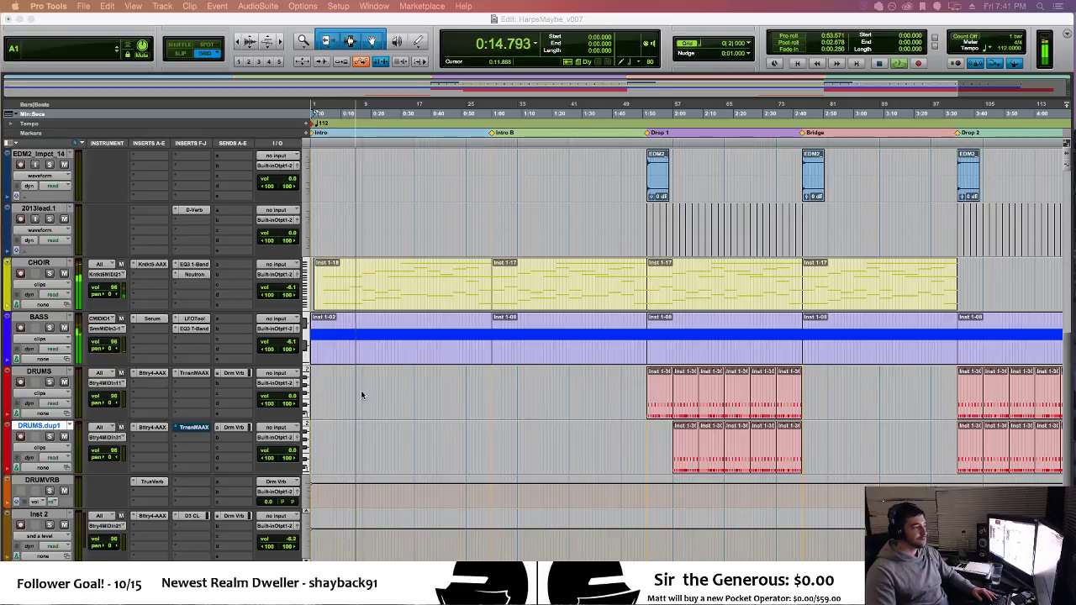
Reveal the automation lane below the PADS track and set it to audio pan left.
scroll(408, 395, "up", 5)
scroll(407, 395, "down", 2)
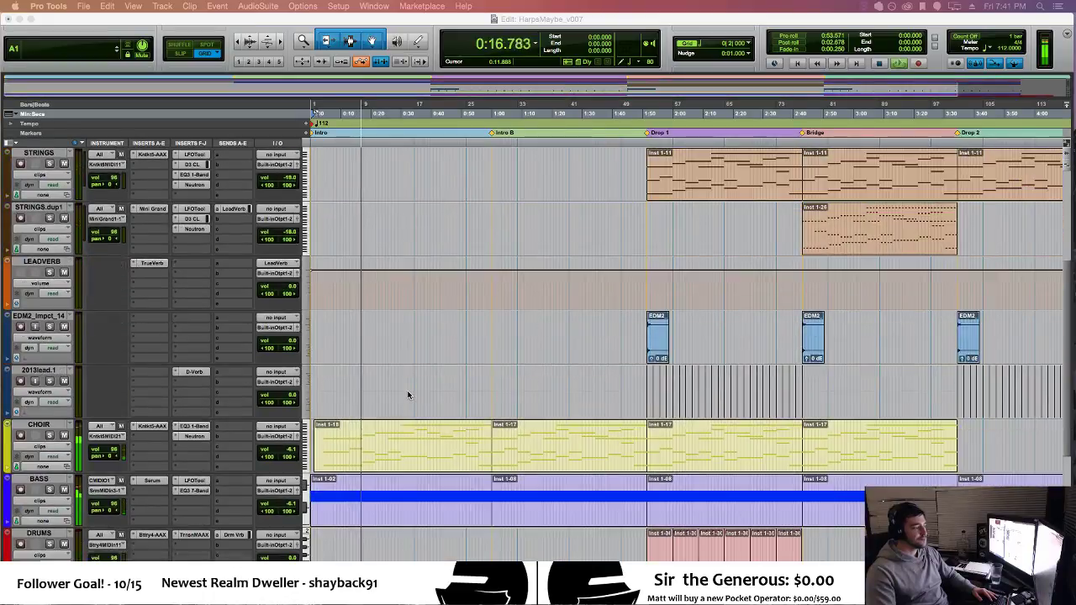
scroll(408, 395, "up", 5)
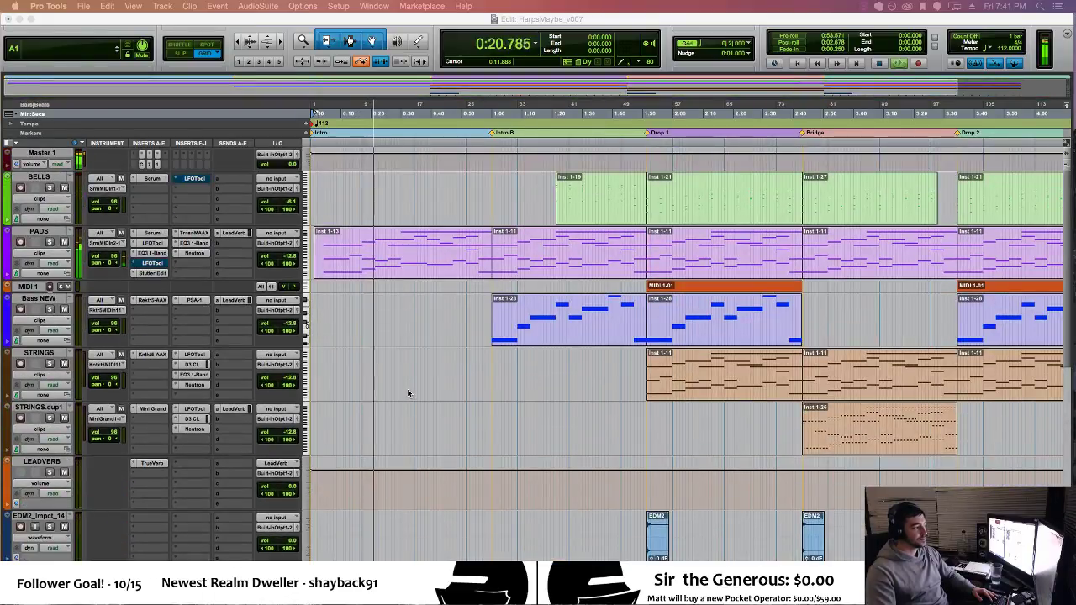
left_click(9, 275)
left_click(49, 287)
mouse_move(112, 338)
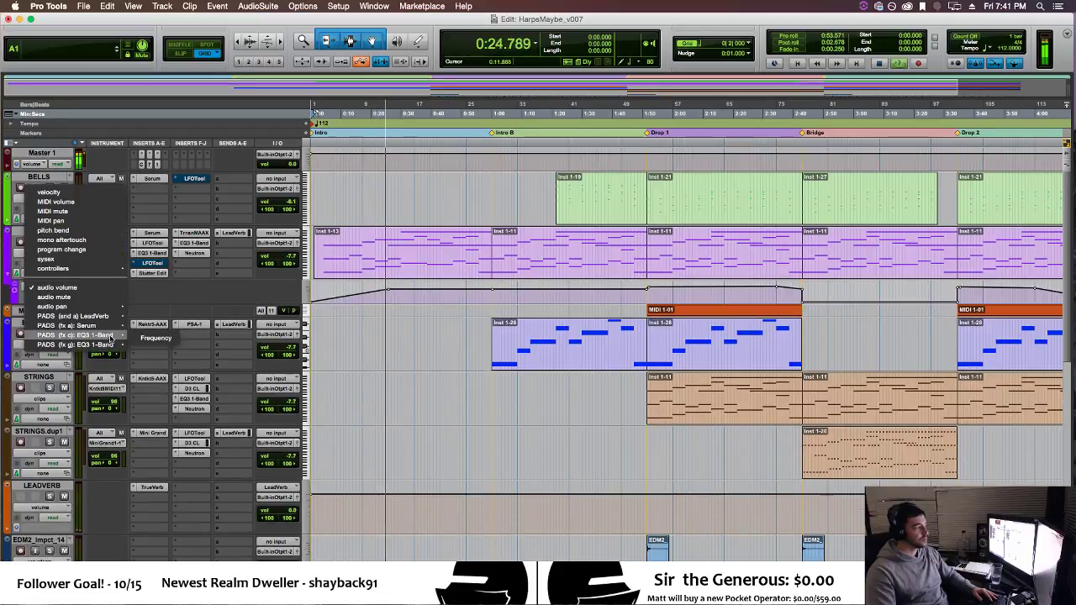
mouse_move(112, 308)
left_click(149, 309)
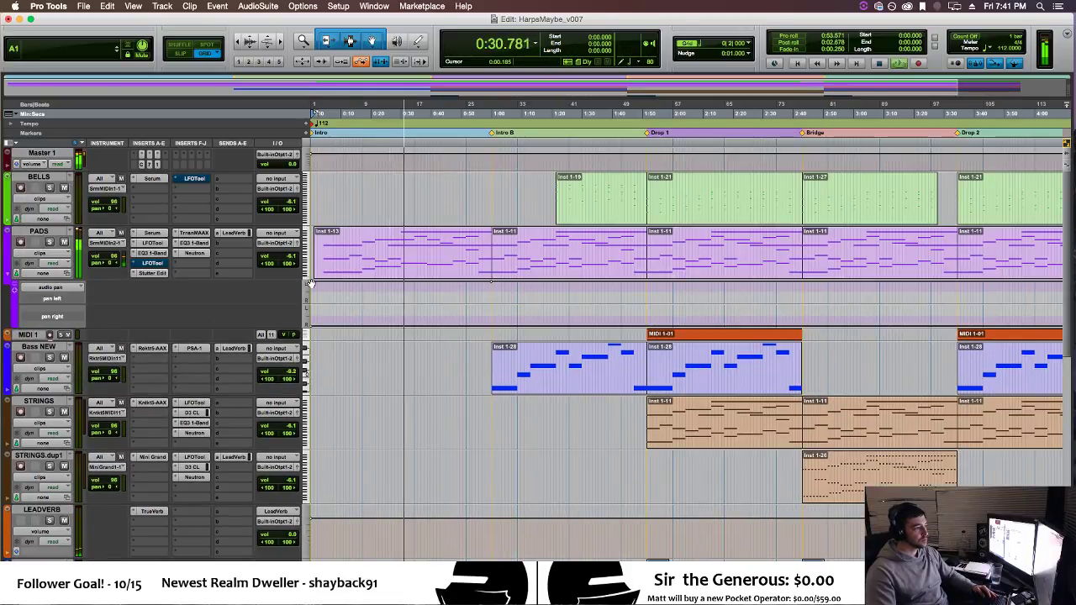
Shape the PADS left pan to stay near centre until about bar 9, ramp to full left at Intro B, and hide the lane.
left_click_drag(312, 284, 307, 303)
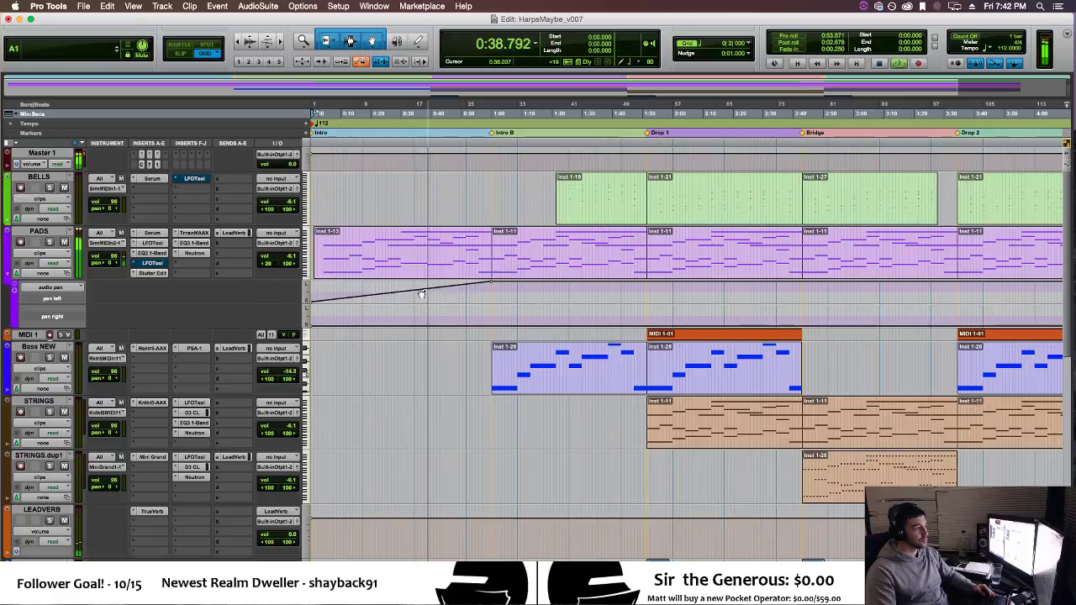
left_click_drag(313, 302, 369, 304)
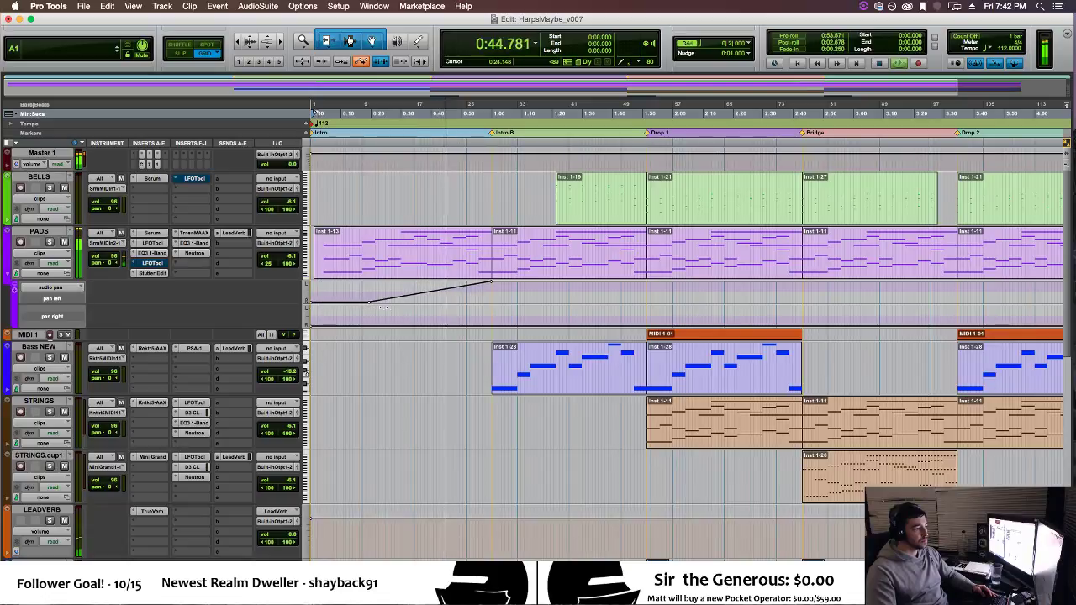
scroll(6, 276, "down", 5)
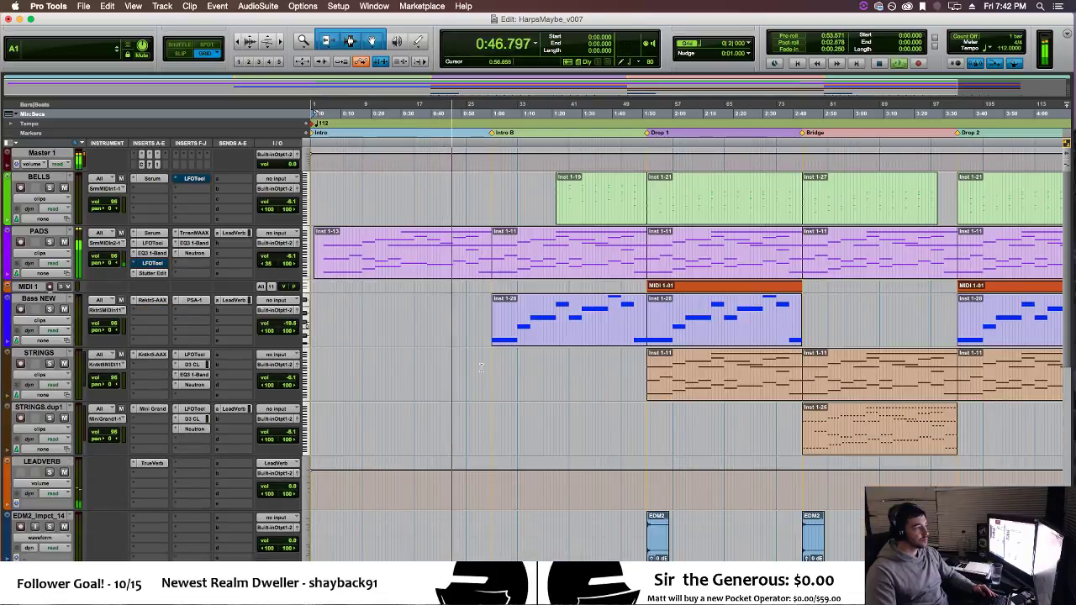
Reveal the automation lane below the CHOIR track and set it to audio pan right.
left_click(5, 536)
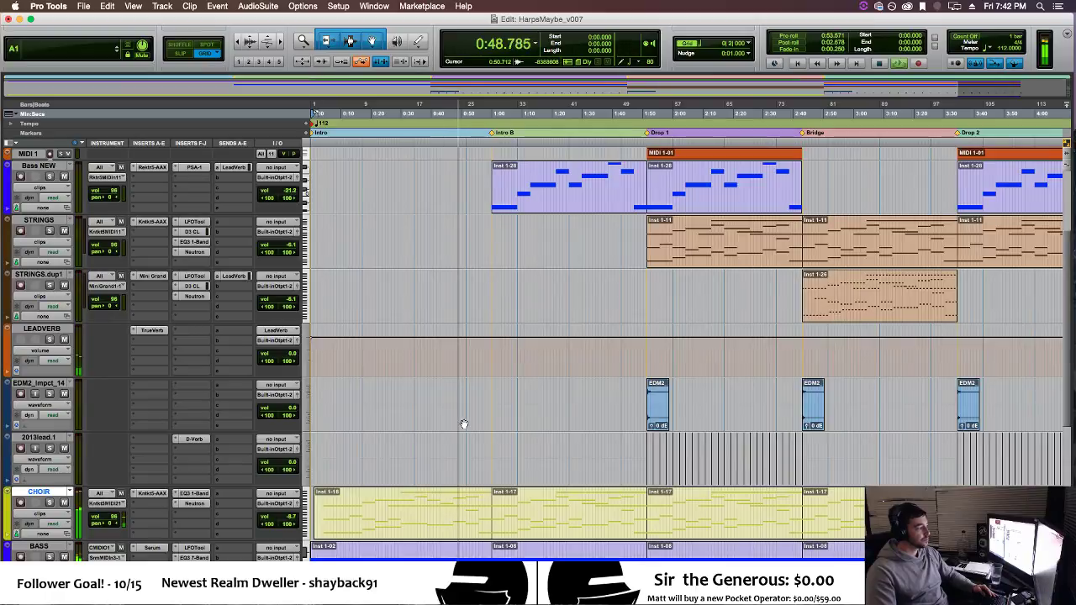
left_click(8, 534)
scroll(147, 503, "down", 5)
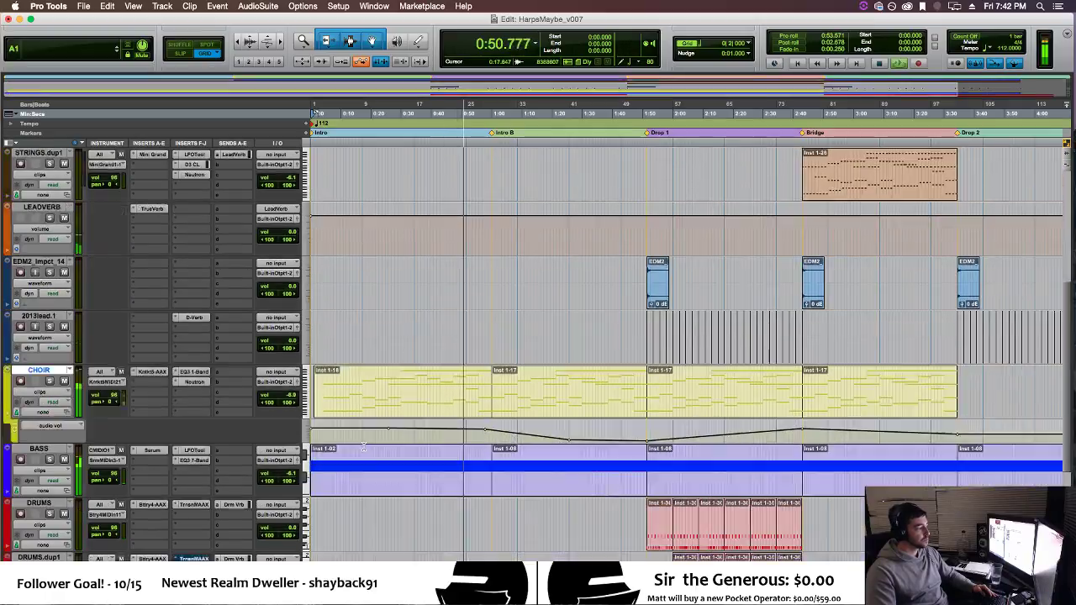
left_click(72, 372)
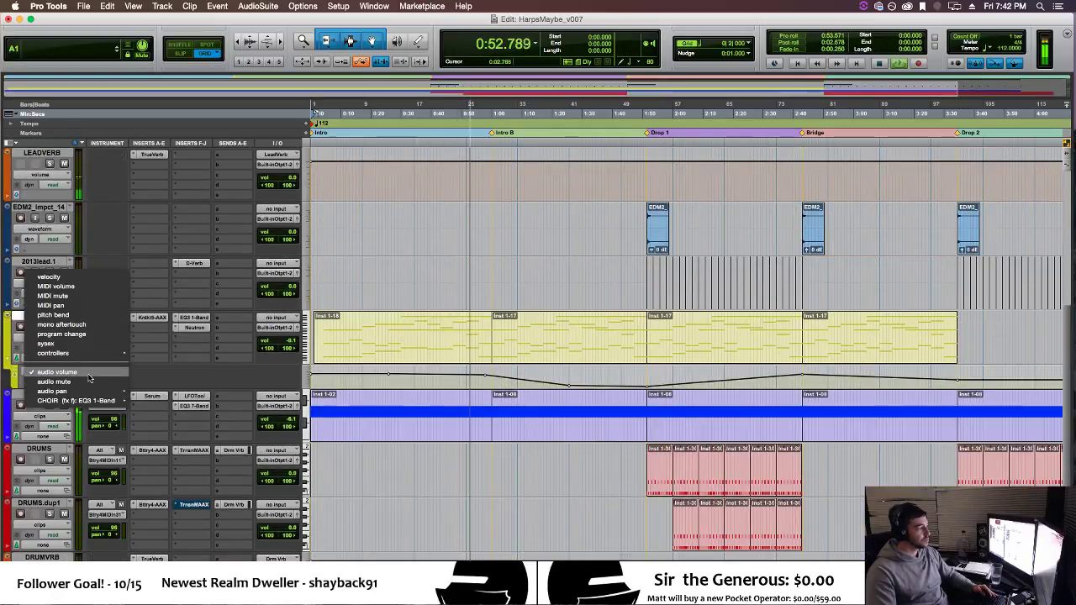
mouse_move(84, 391)
left_click(203, 410)
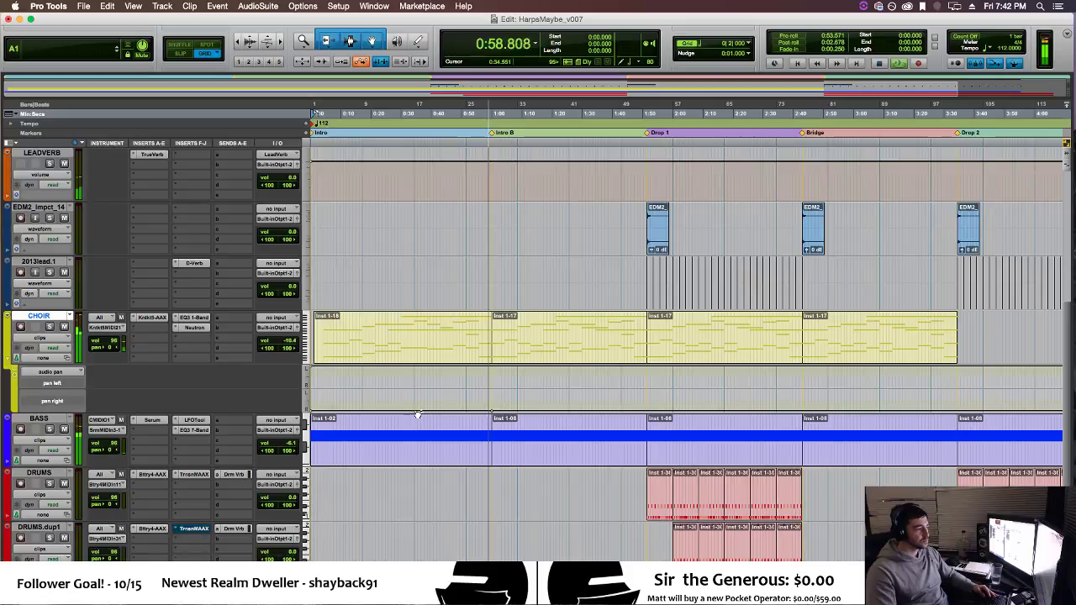
Shape the CHOIR right pan to move inward from about bar 17, peak at Intro B and return by about bar 33, then replay from the start.
left_click_drag(491, 411, 517, 411)
left_click(537, 402)
key("space")
key("space")
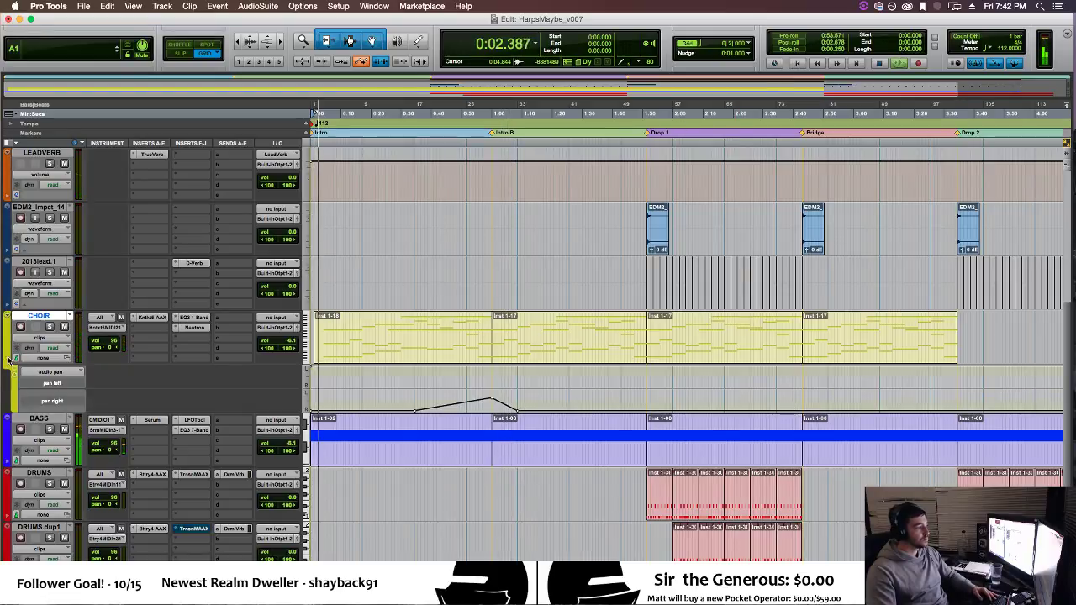
Check the CHOIR track's EQ3 1-Band low-pass filter and show its Frequency automation in the lane.
left_click(195, 318)
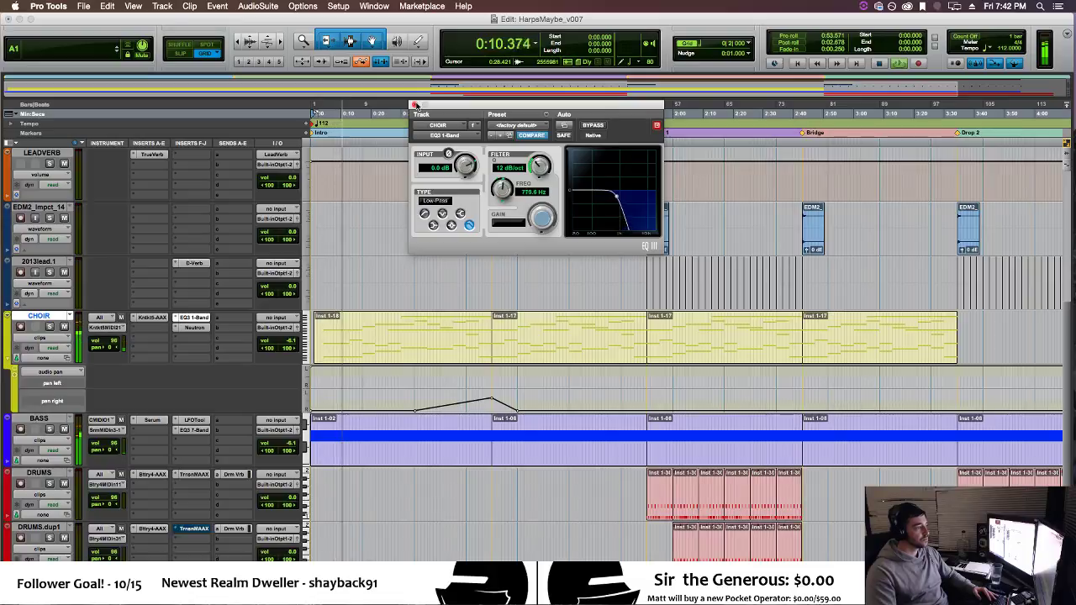
left_click(414, 105)
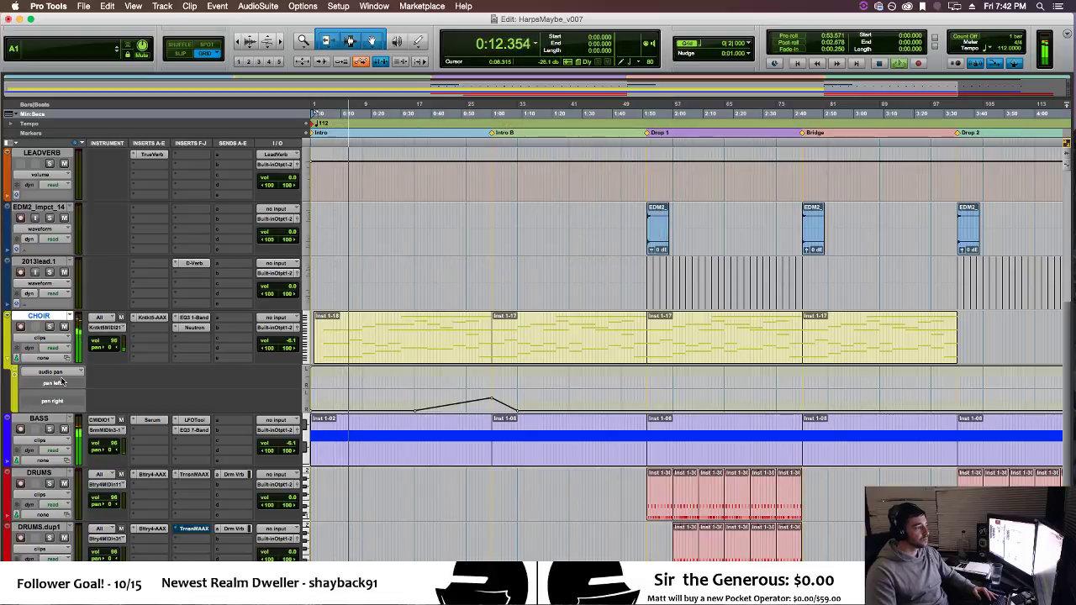
left_click(52, 371)
mouse_move(118, 382)
left_click(160, 385)
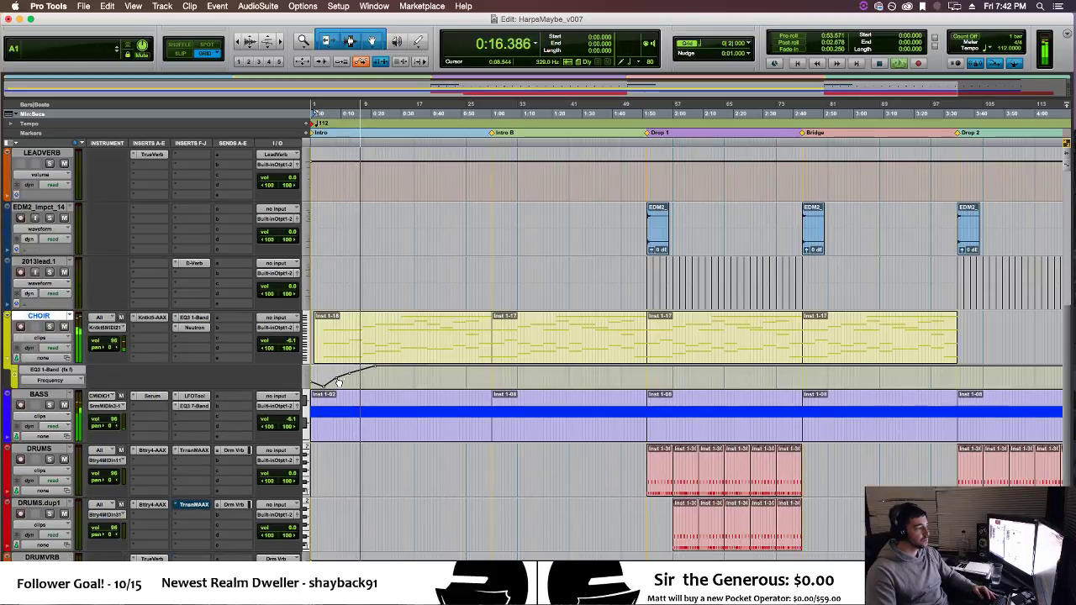
Undo the first CHOIR filter frequency adjustment and place a breakpoint of about 121 Hz on the intro ramp near 0:11.8.
left_click_drag(339, 382, 351, 378)
key("super+z")
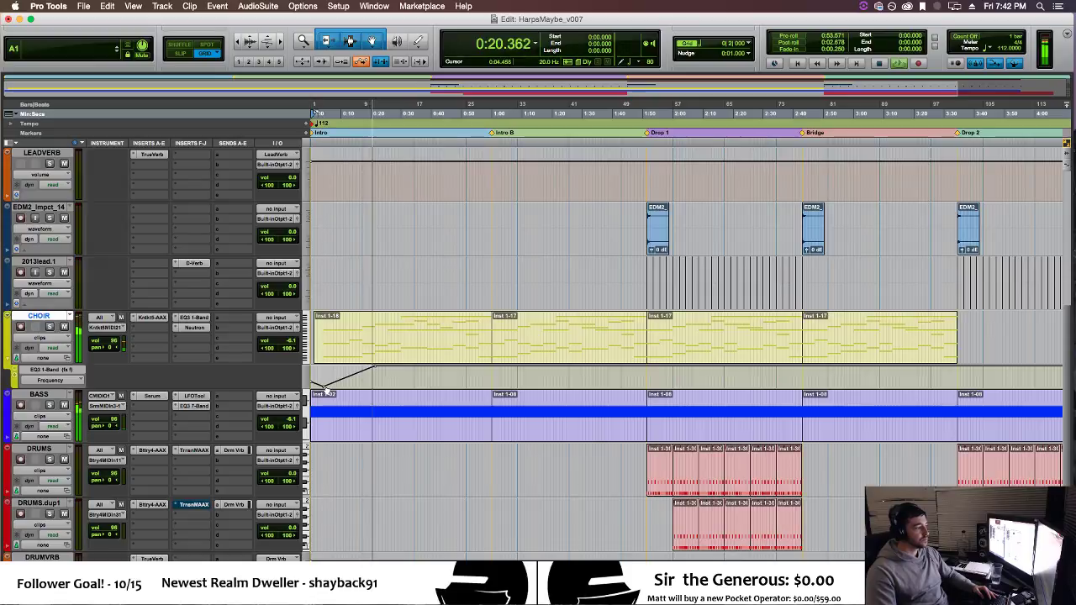
left_click_drag(345, 378, 345, 380)
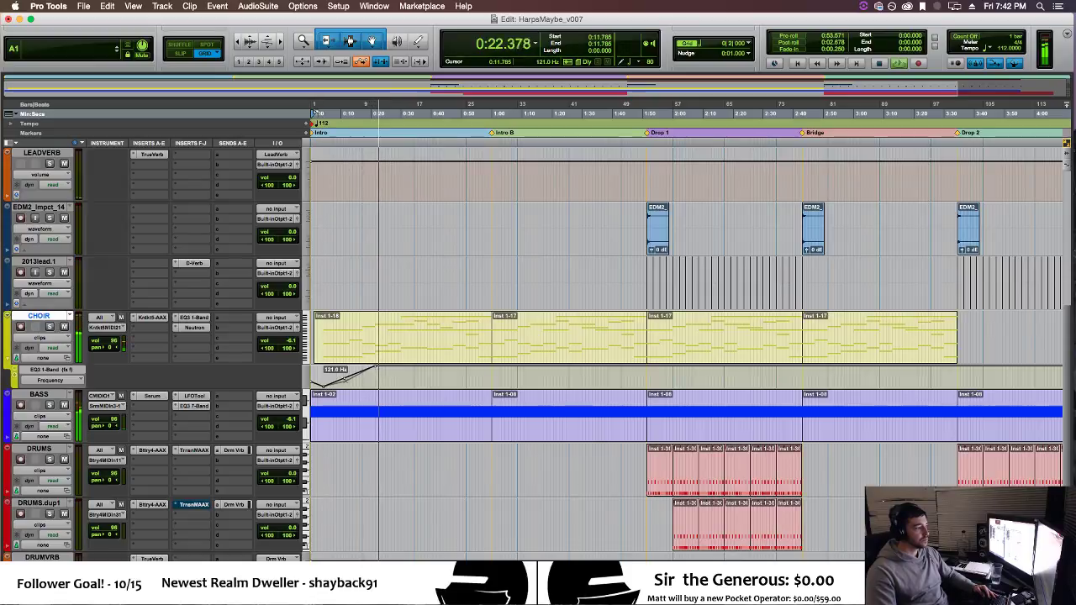
Add a breakpoint to the CHOIR track's EQ3 1-Band frequency automation before the Intro ramp and hide the automation lane.
left_click(346, 384)
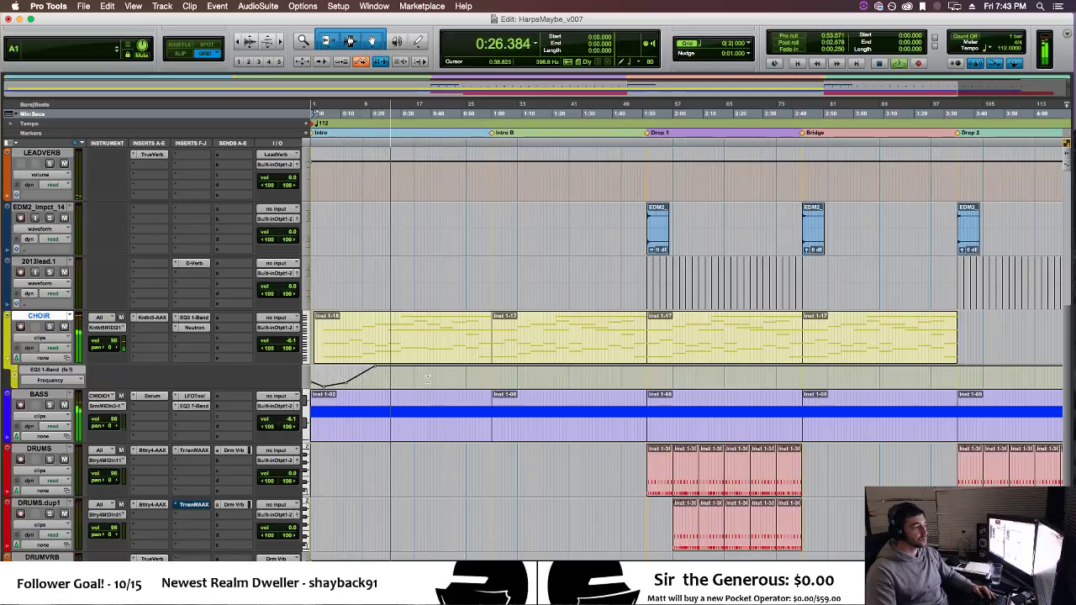
left_click(8, 358)
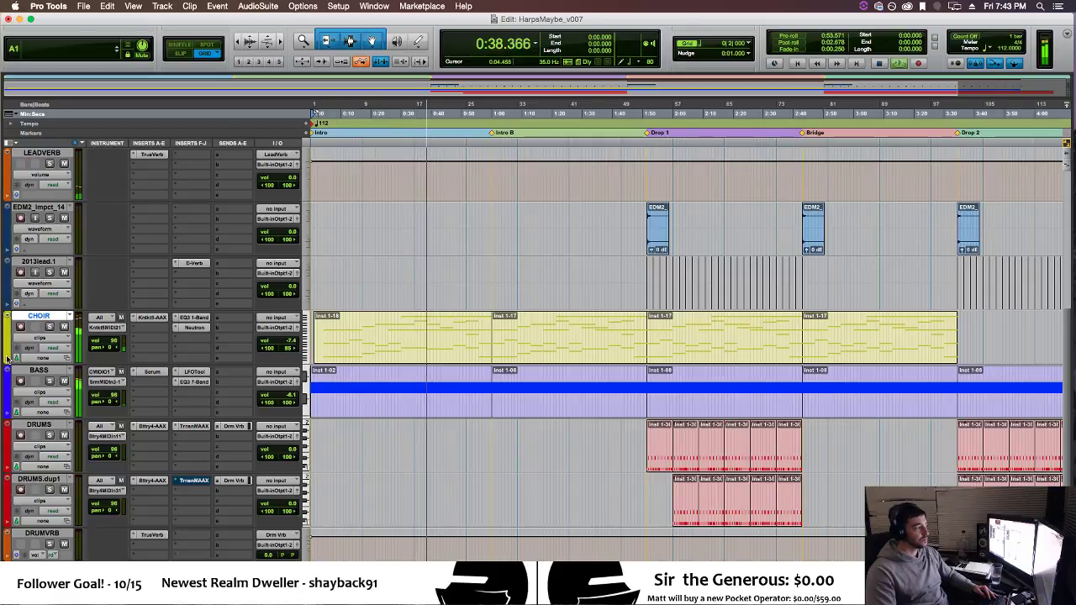
Inspect the PADS track's pan automation across the Intro and hide its lane again.
scroll(411, 255, "up", 6)
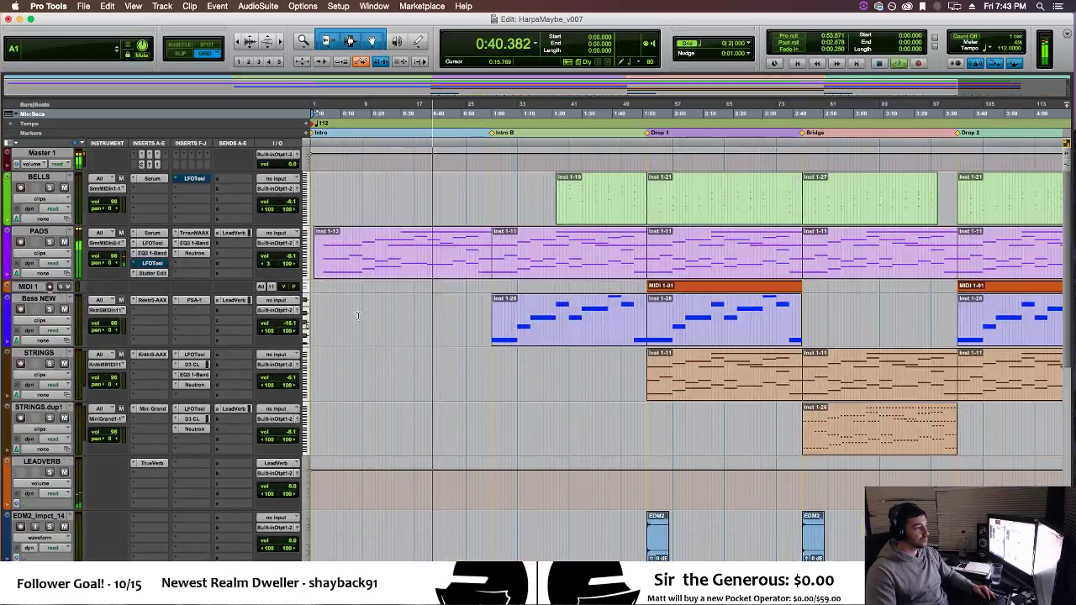
left_click(7, 274)
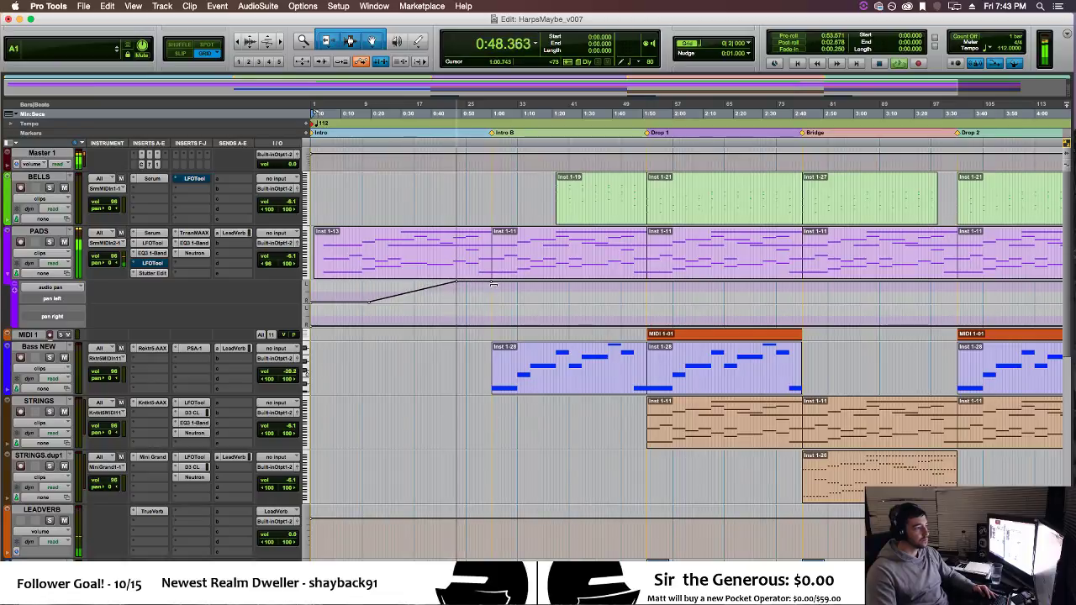
left_click(9, 275)
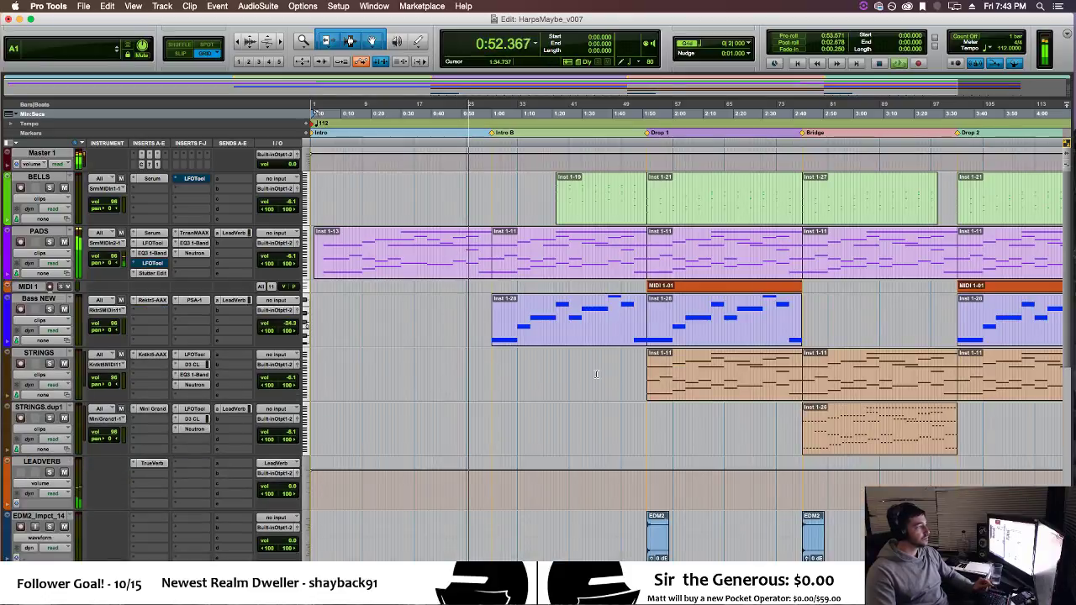
Try layering the Intro B bass note with a copy an octave higher at A2, and audition it soloed and in the mix from 0:47.142.
scroll(518, 410, "down", 10)
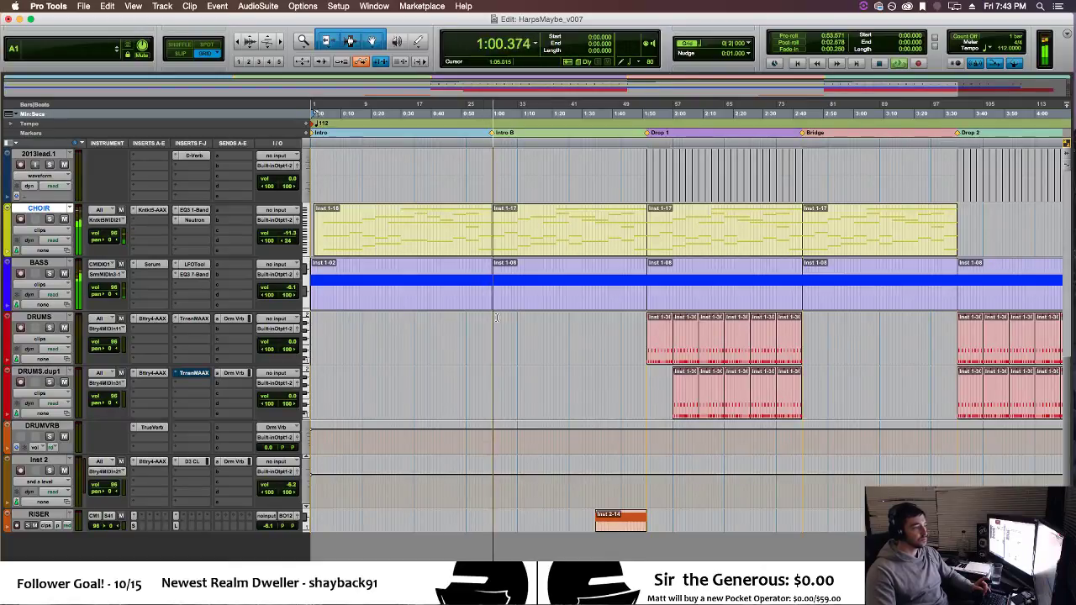
double_click(527, 302)
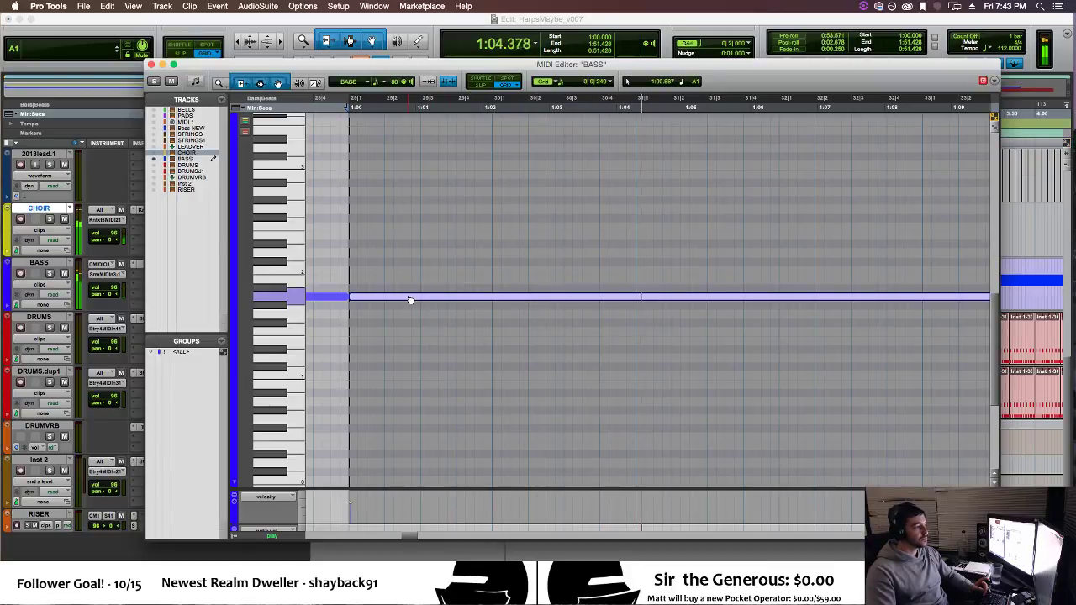
key("space")
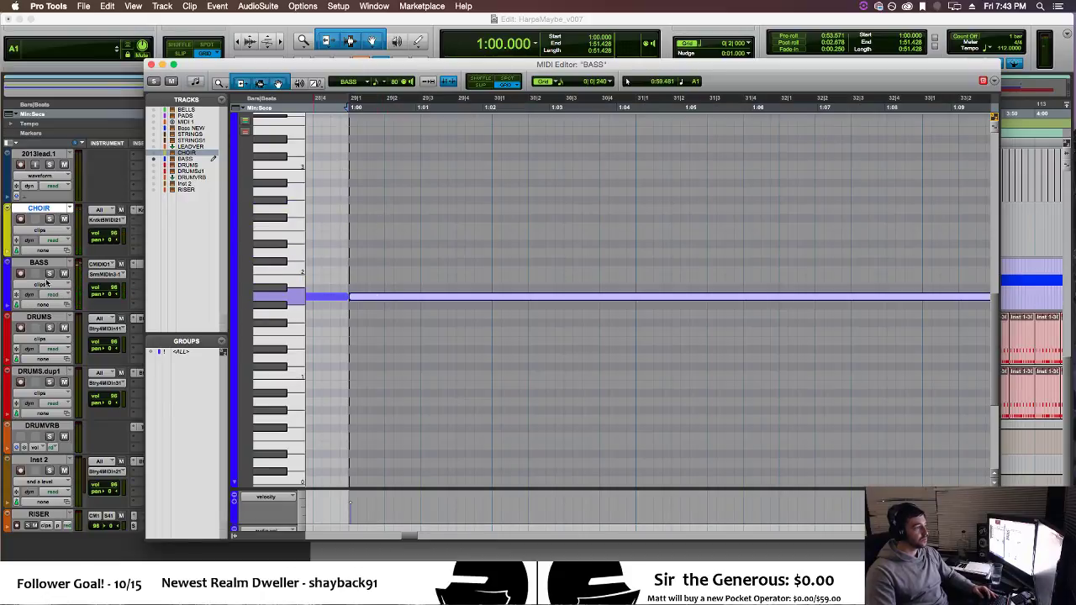
left_click(47, 283)
double_click(539, 303)
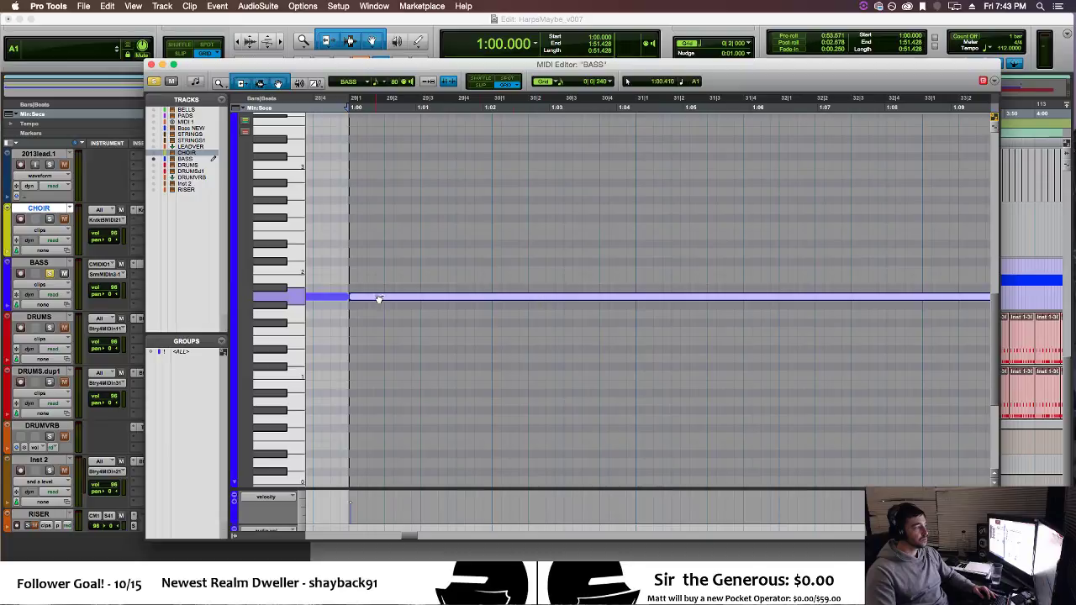
left_click_drag(379, 299, 384, 196)
key("space")
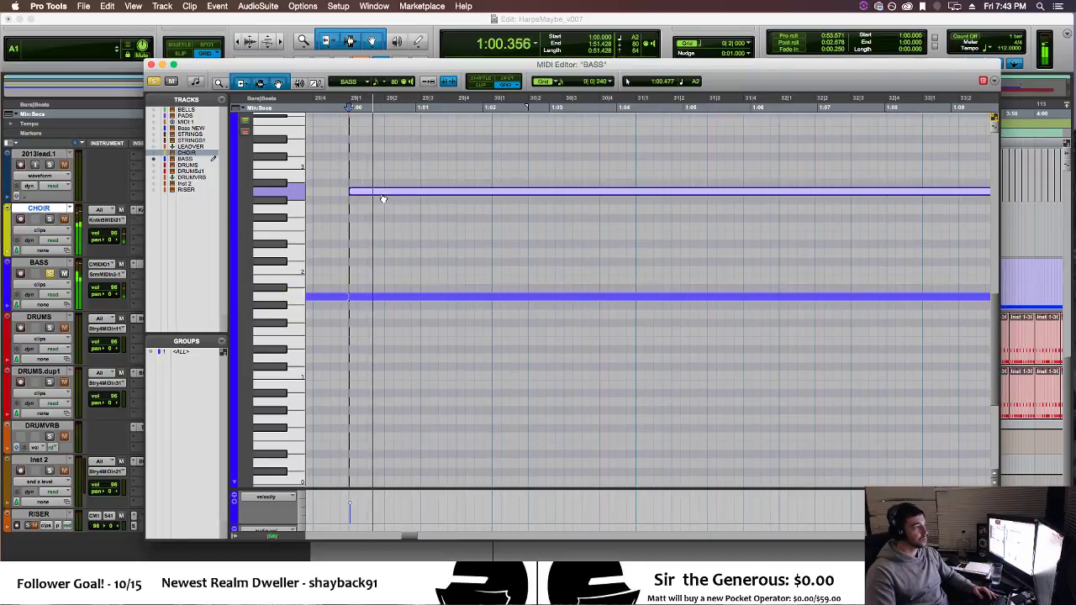
left_click(107, 172)
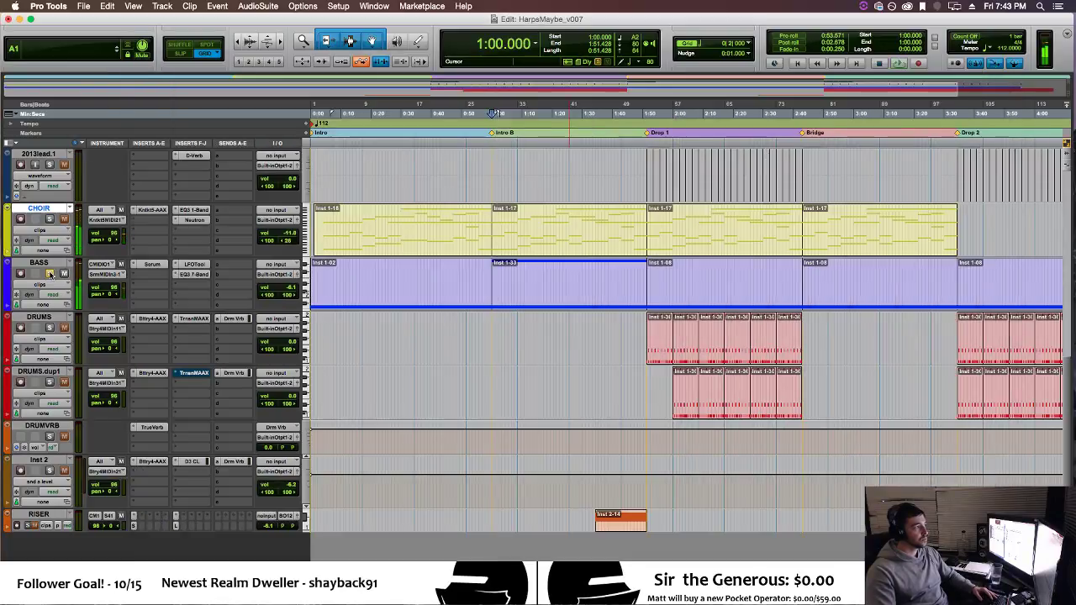
left_click(453, 329)
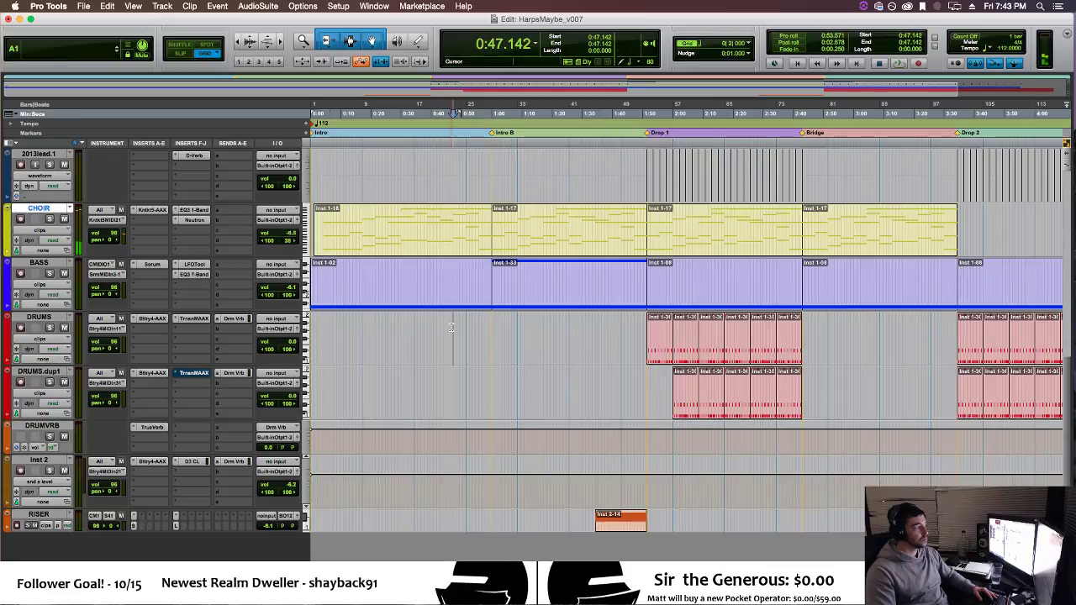
Solo the BASS track, delete the A2 octave note from its Intro B clip, and close the MIDI editor.
left_click(63, 274)
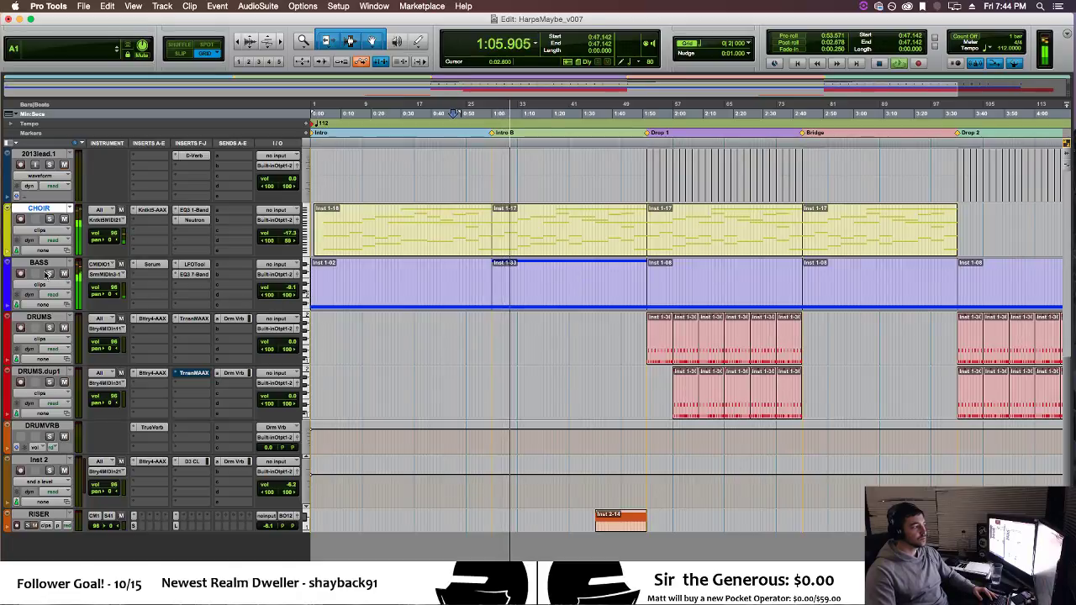
double_click(502, 298)
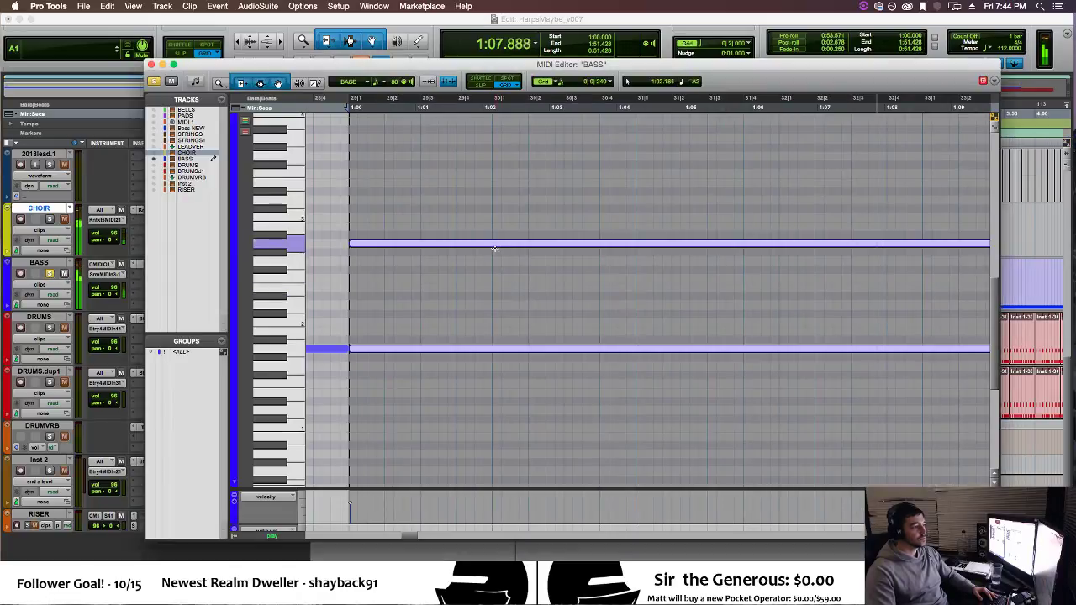
left_click(494, 247)
key("Delete")
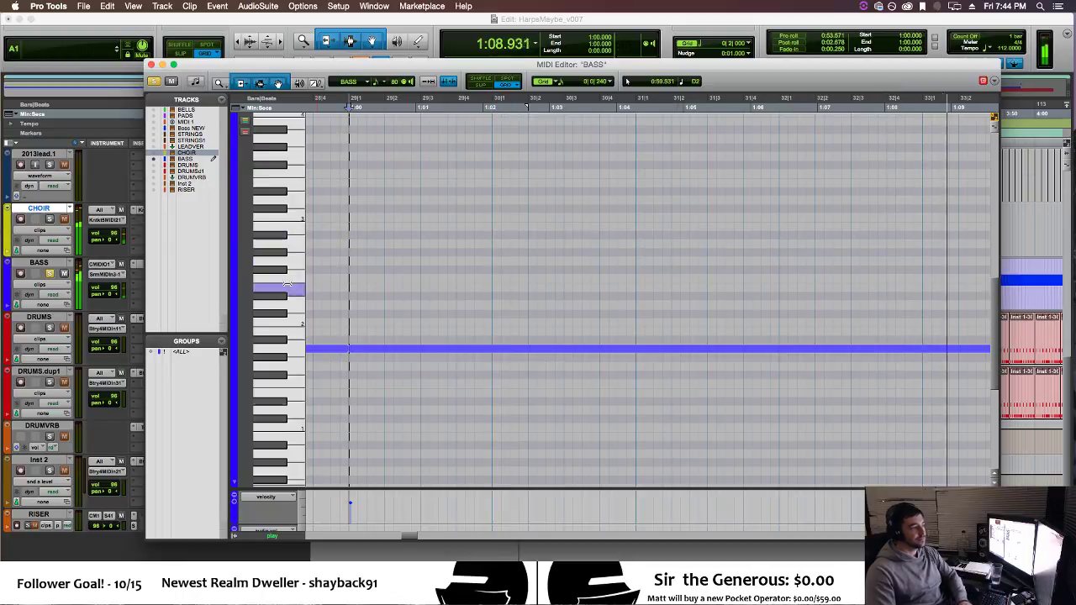
left_click(151, 64)
key("space")
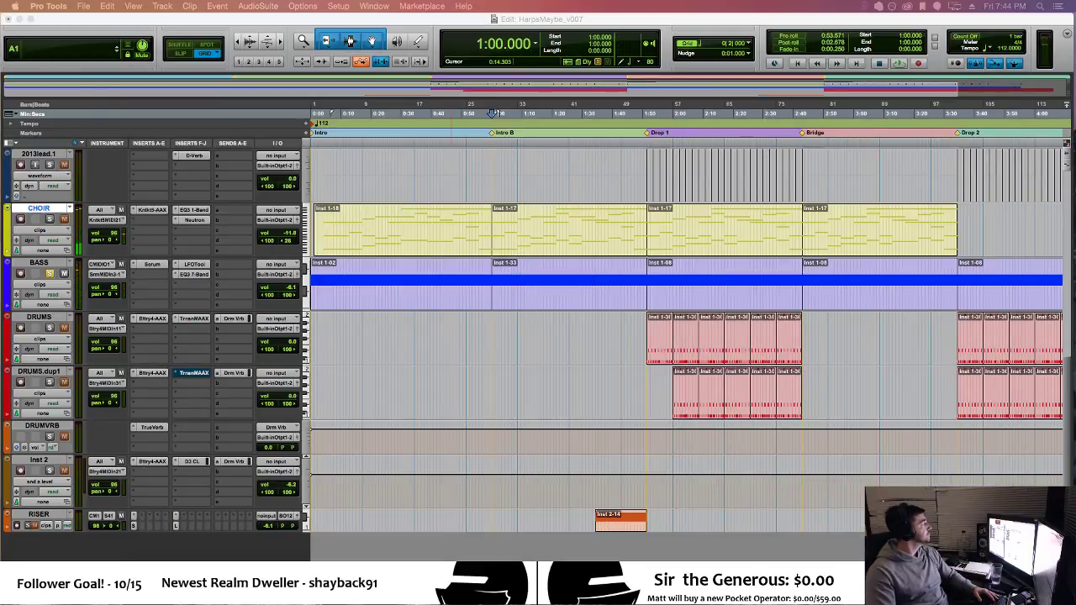
Play the arrangement from 1:32.142 in Intro B, ahead of Drop 1.
left_click(579, 366)
key("super+bracketleft")
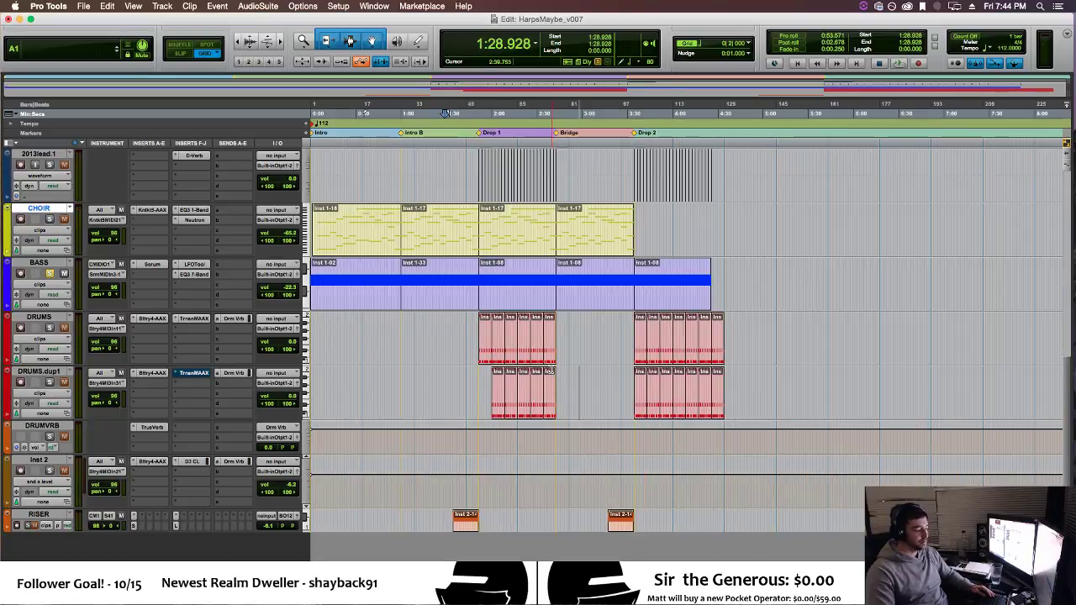
scroll(457, 368, "up", 5)
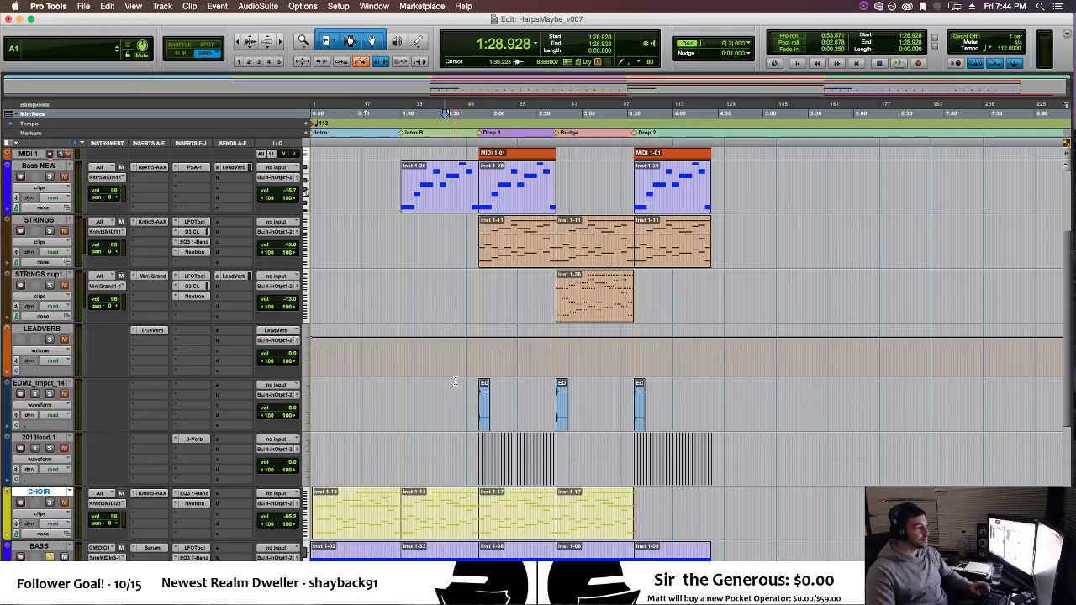
key("t")
key("t")
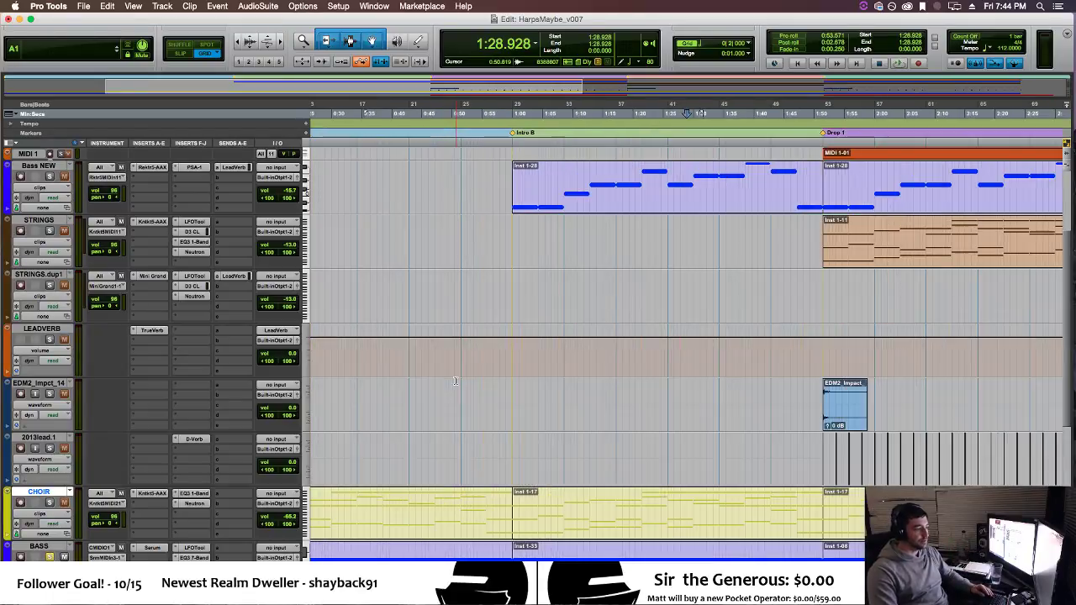
scroll(485, 392, "right", 5)
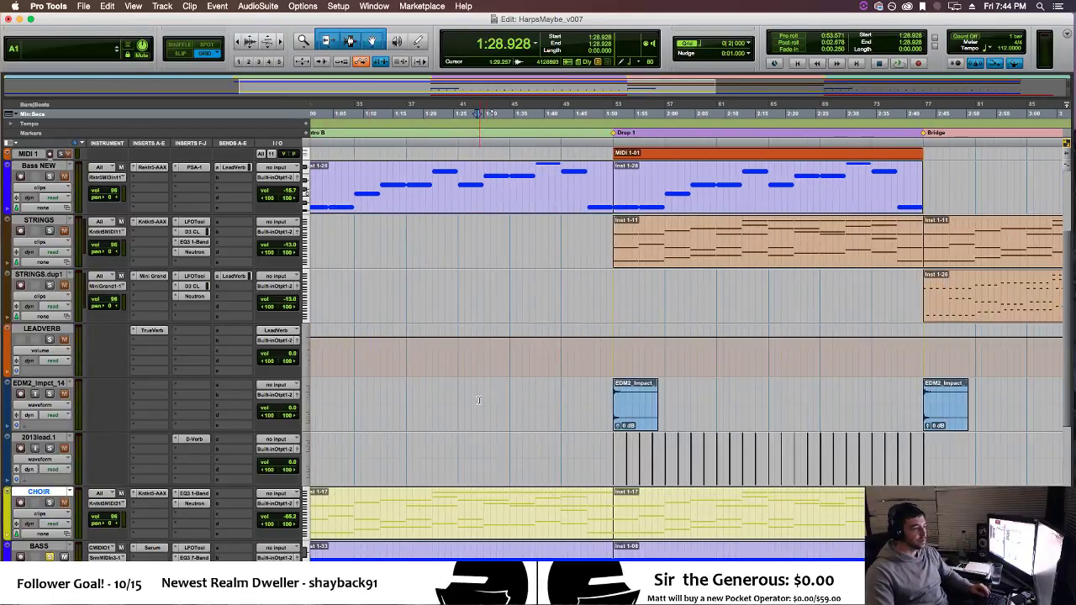
scroll(480, 401, "down", 10)
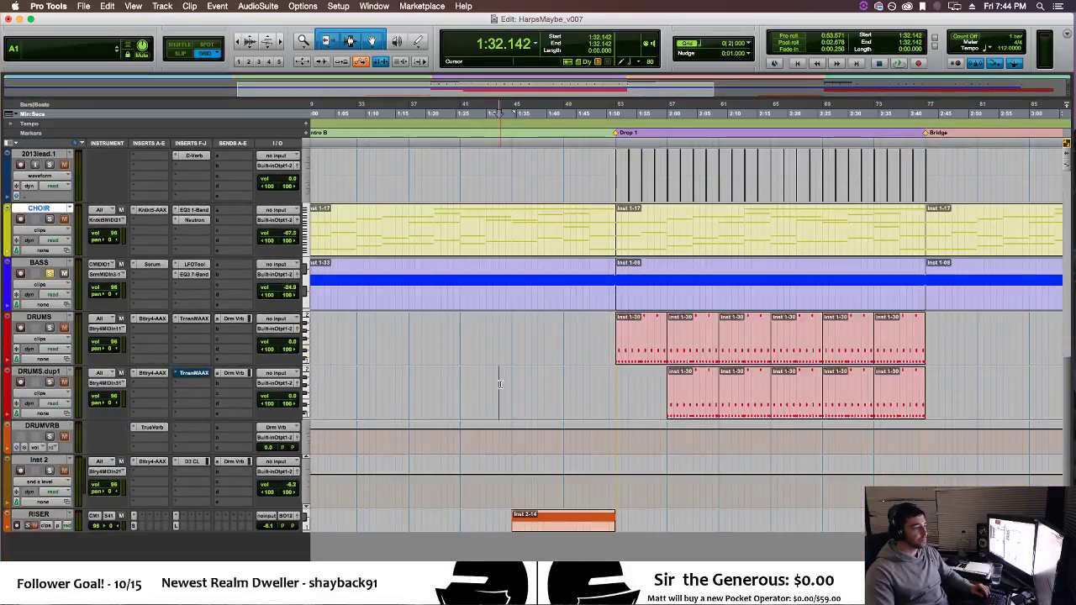
scroll(126, 344, "up", 10)
key("space")
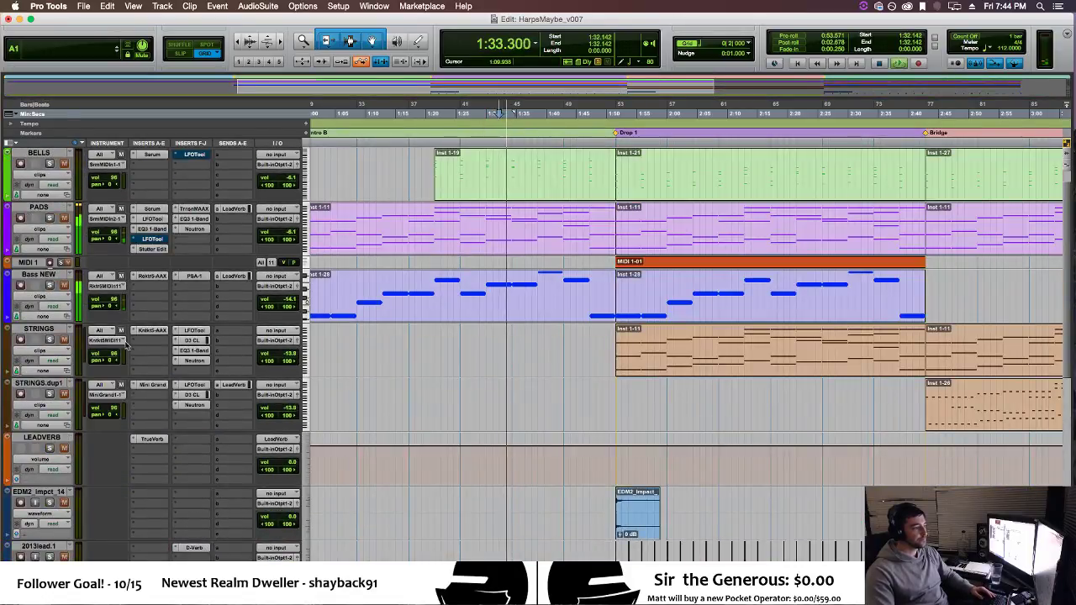
Take the BASS track out of solo and restart playback from 1:32.142.
key("space")
scroll(126, 345, "down", 4)
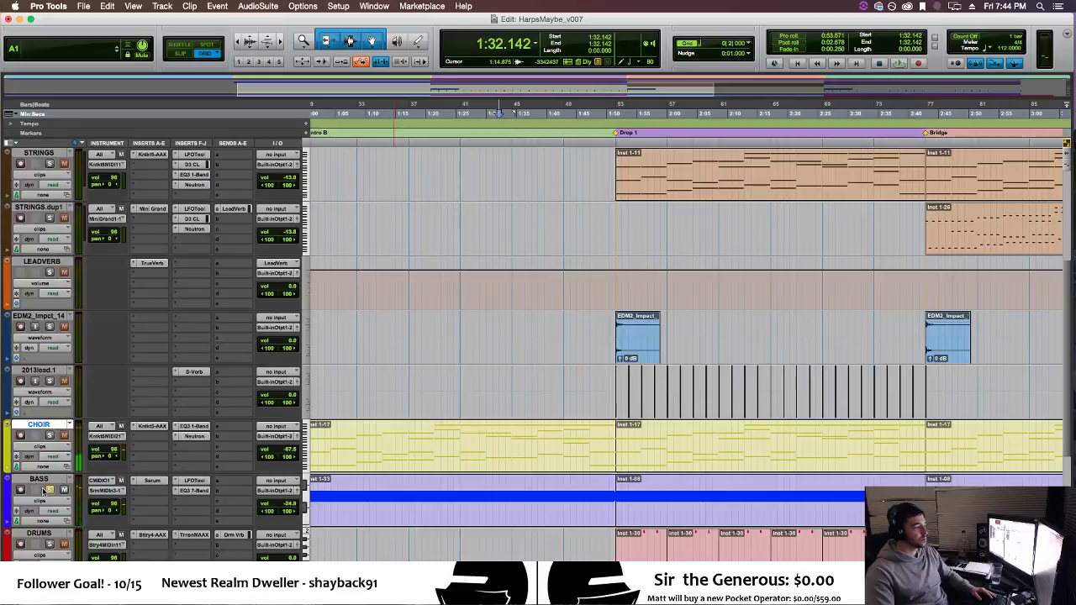
key("space")
Inspect the volume automation of the BELLS and PADS tracks around Drop 1, hiding each lane again.
scroll(481, 387, "up", 5)
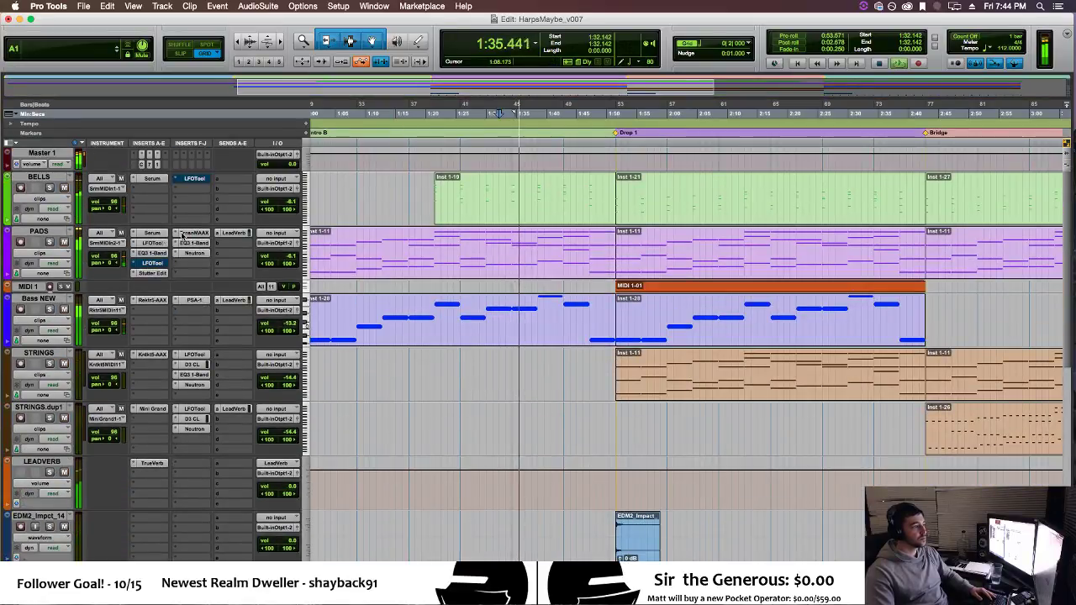
left_click(7, 219)
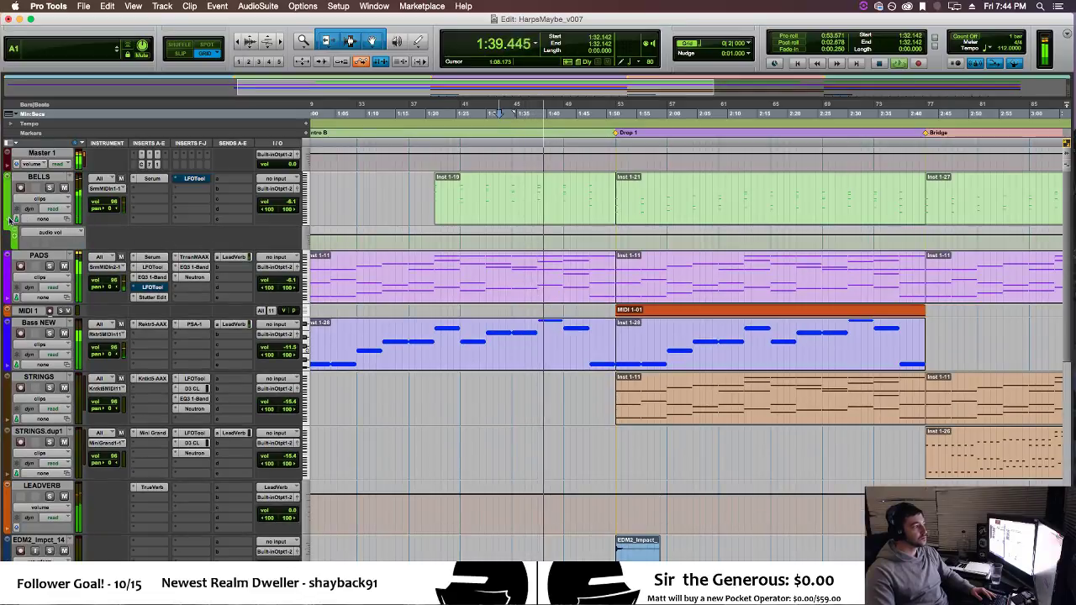
left_click(9, 220)
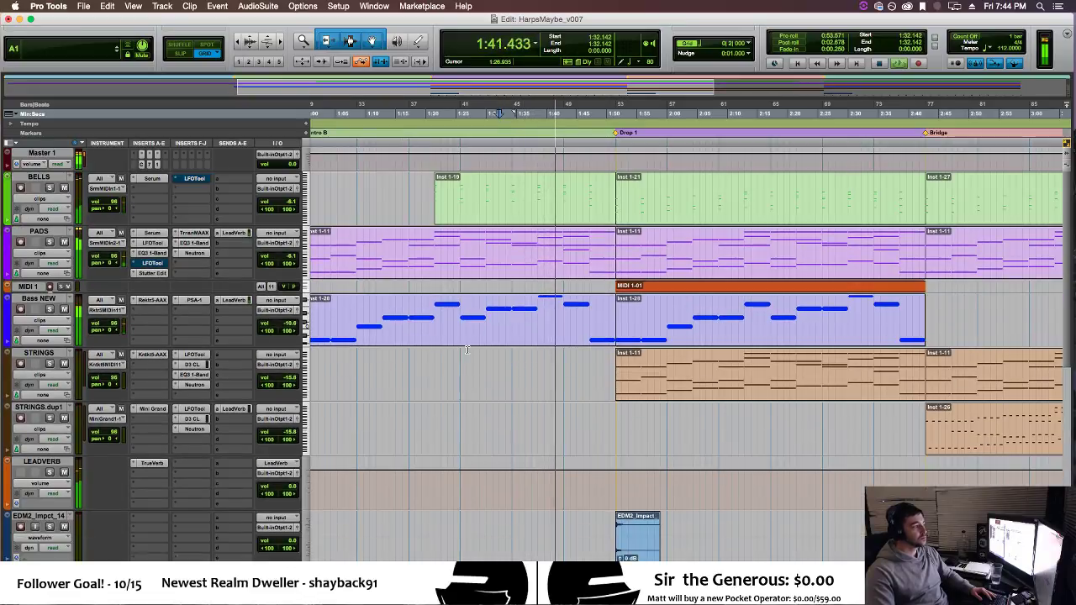
left_click(9, 274)
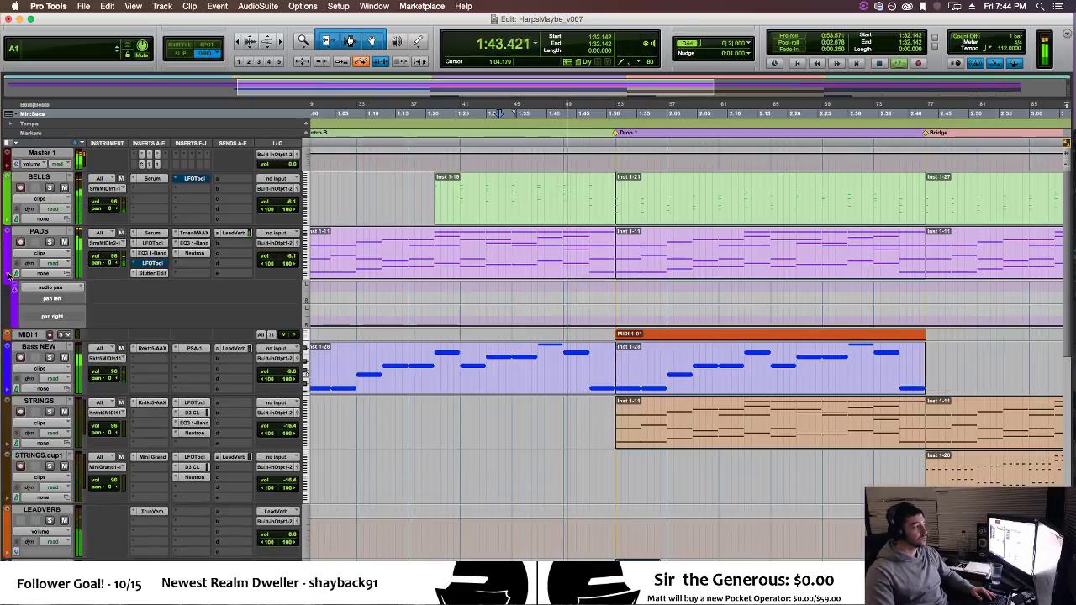
left_click(35, 286)
left_click(60, 270)
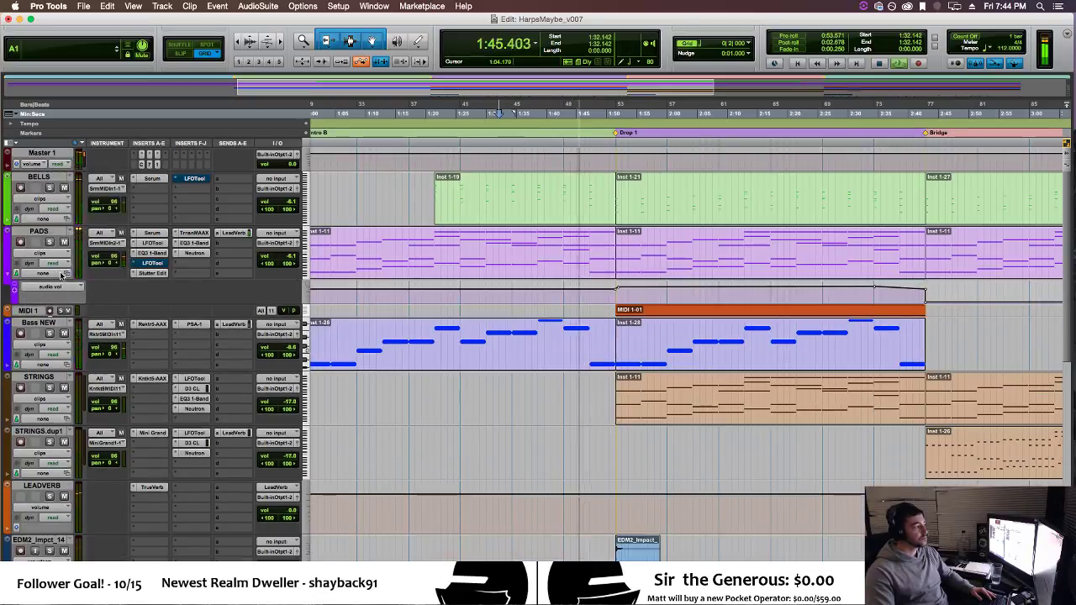
left_click(15, 270)
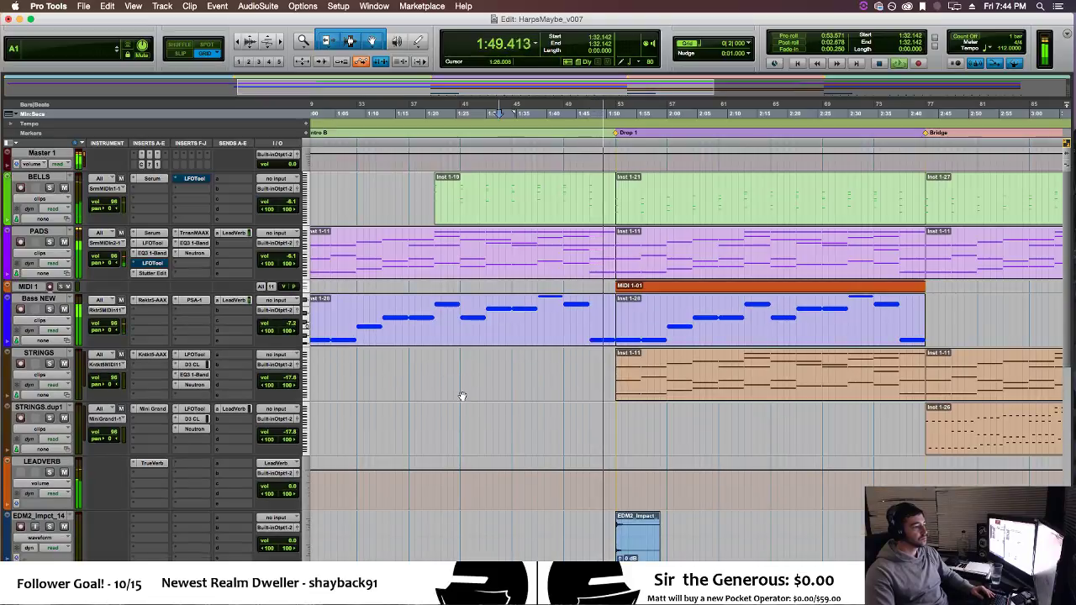
Lower the velocity of the C2 notes across the DRUMS clips in the MIDI editor and close it.
scroll(462, 396, "down", 1)
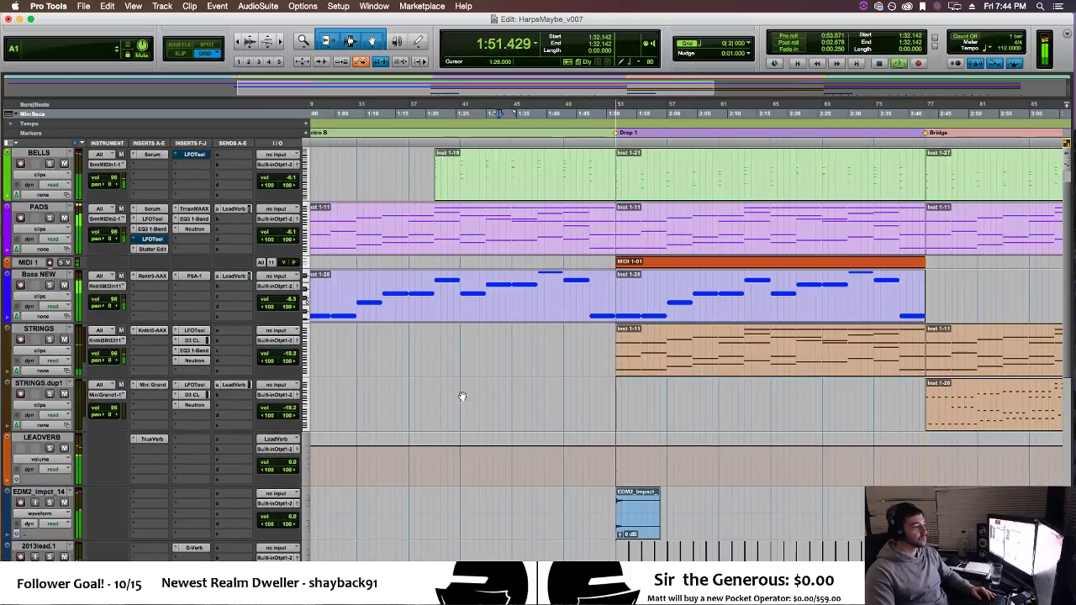
scroll(461, 396, "down", 5)
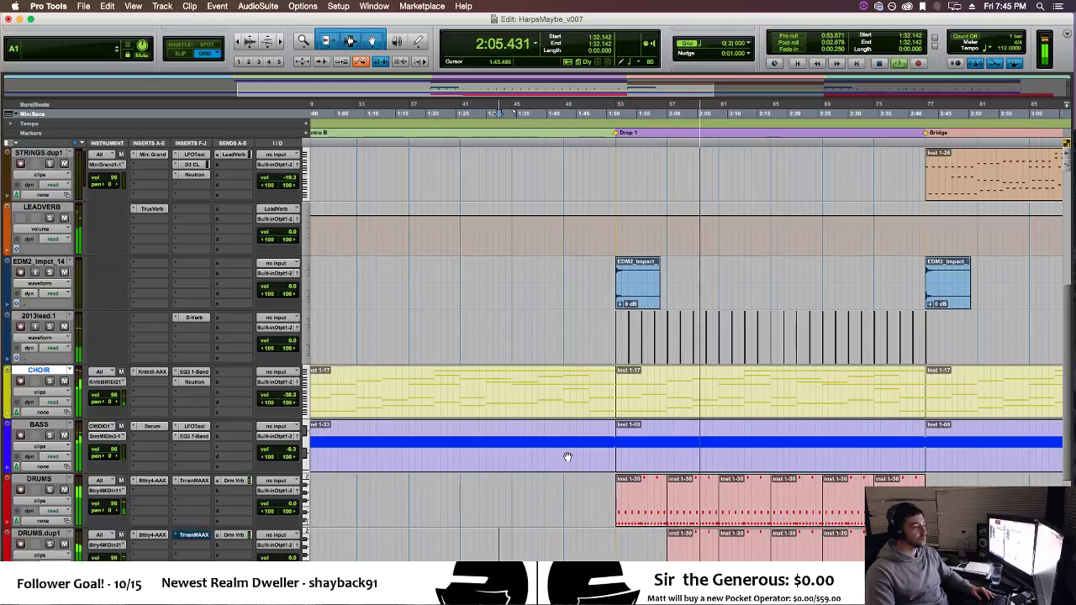
left_click(654, 521)
double_click(654, 521)
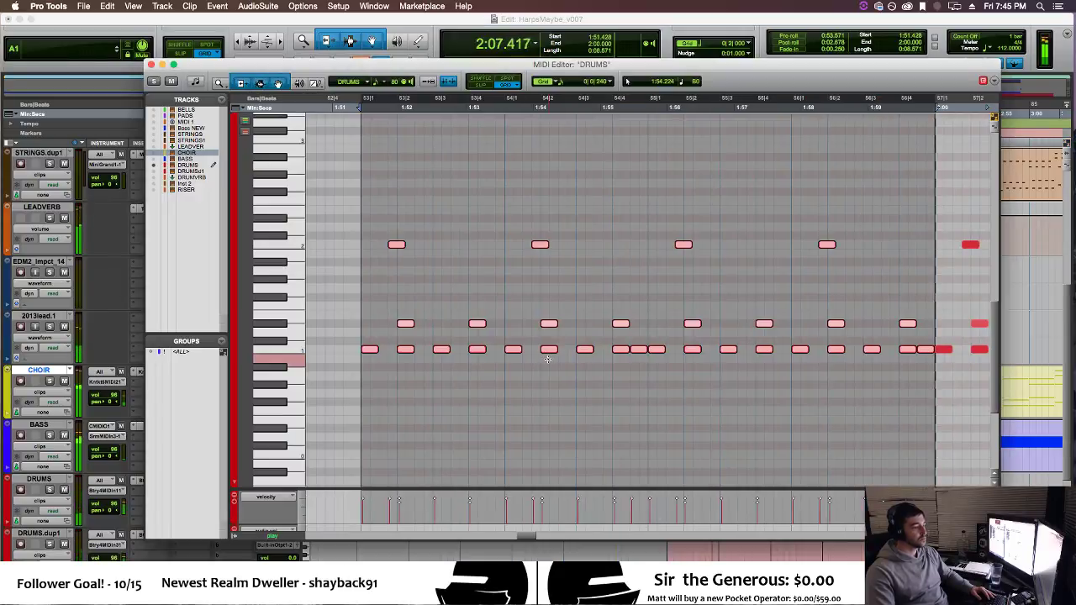
key("r")
key("r")
left_click_drag(534, 184, 747, 256)
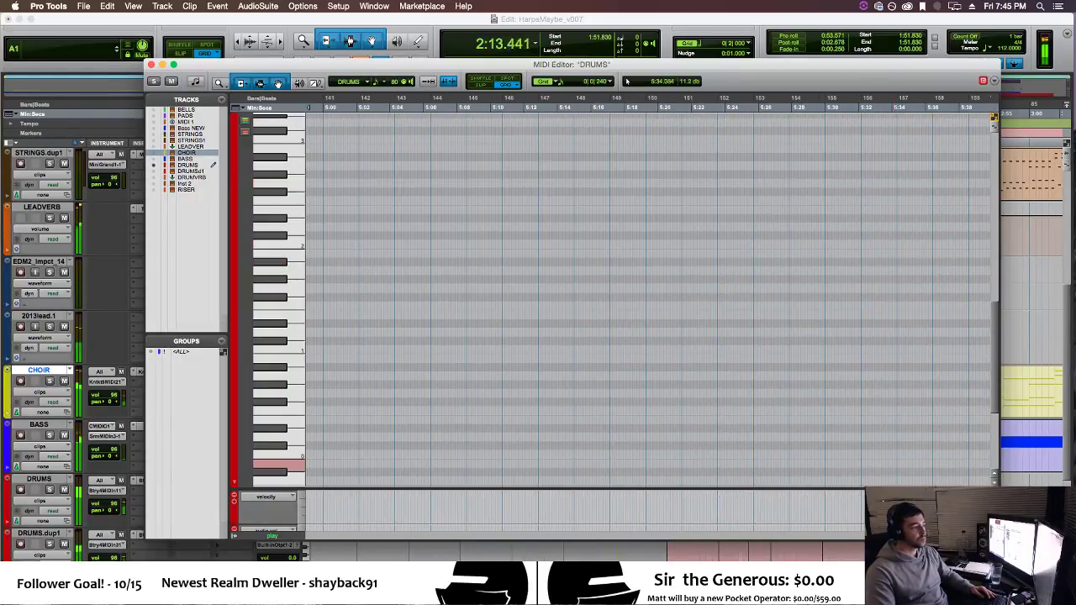
scroll(470, 517, "left", 15)
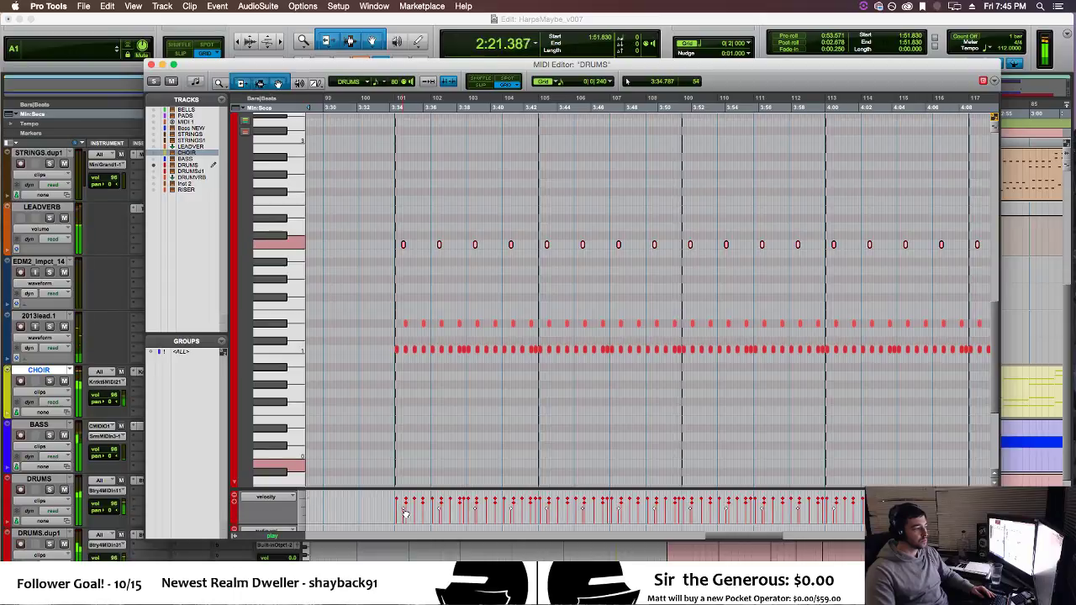
left_click(151, 65)
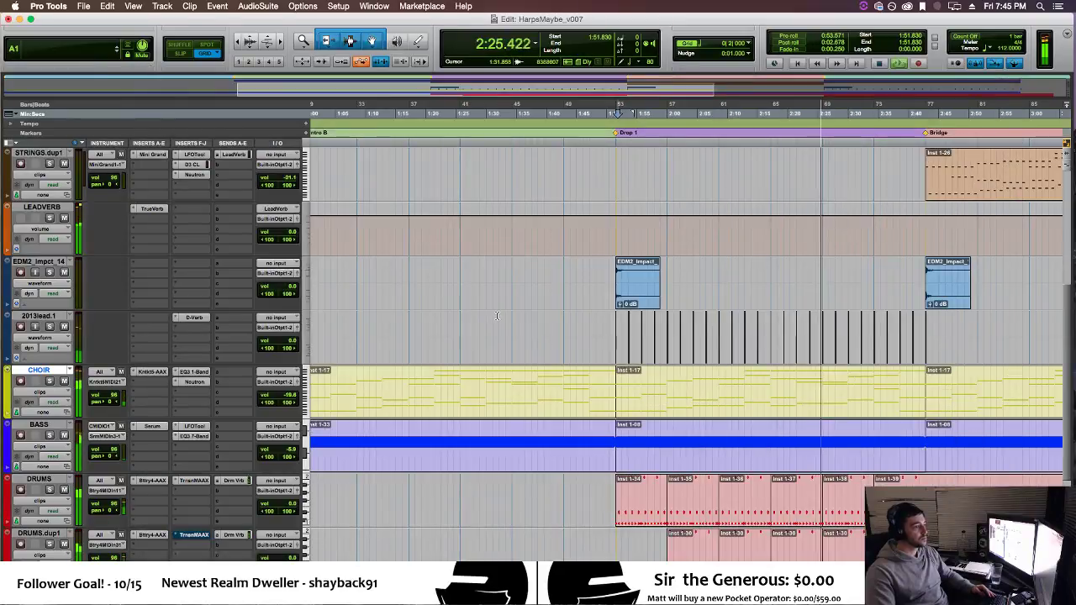
Show the EQ3 1-Band frequency automation lane beneath the Master 1 track.
scroll(497, 316, "up", 5)
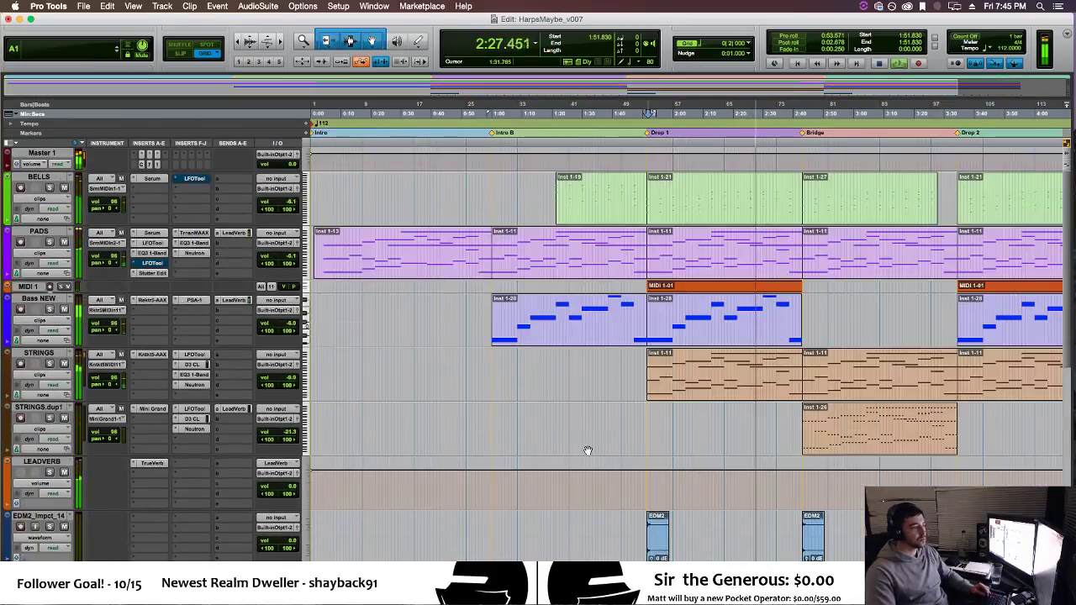
scroll(590, 316, "right", 3)
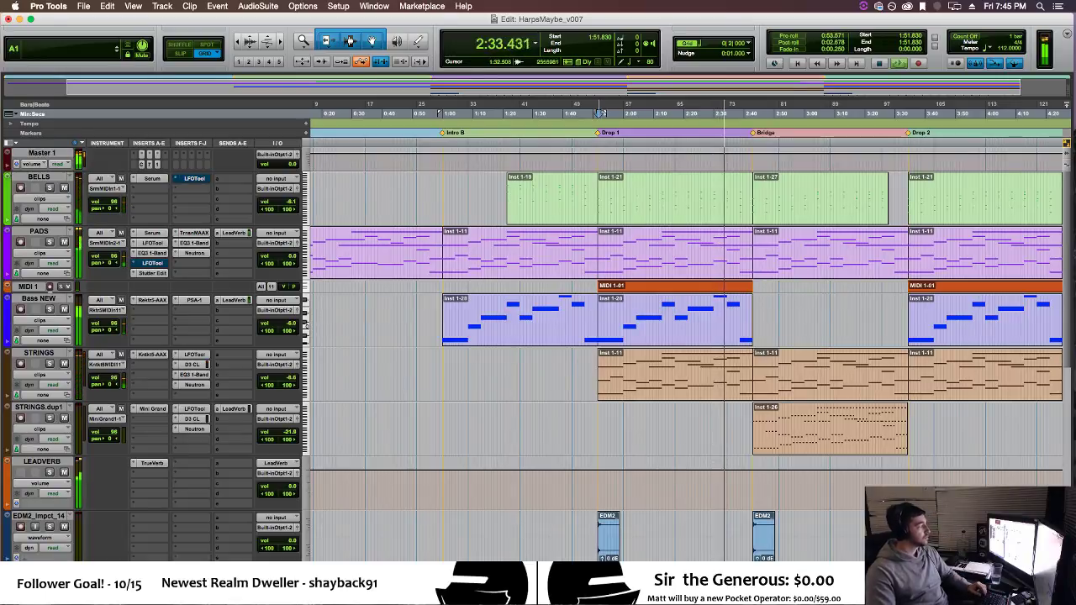
scroll(600, 113, "right", 8)
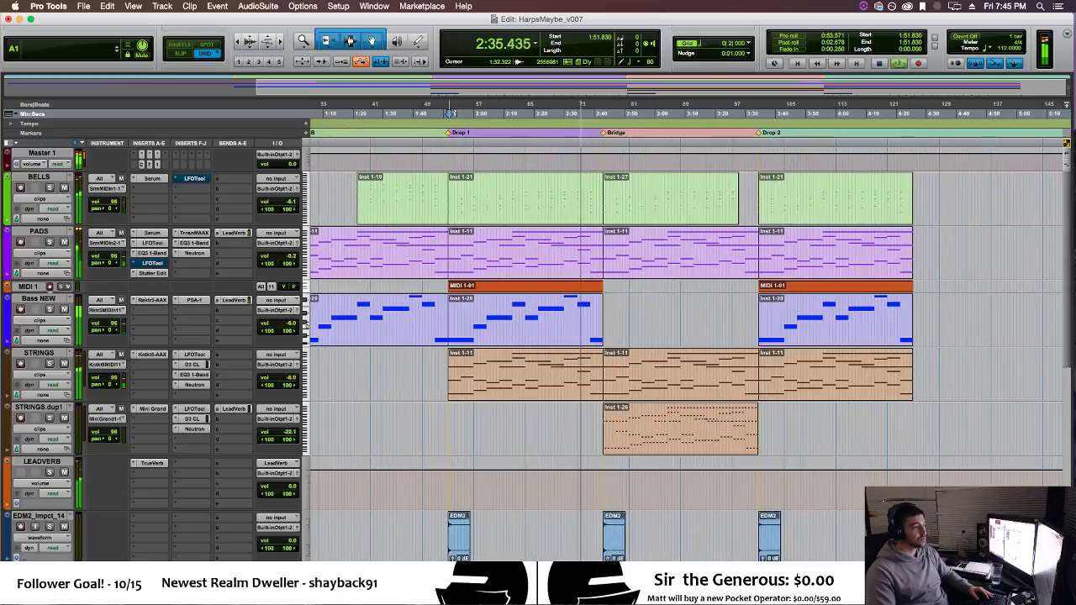
scroll(610, 488, "right", 2)
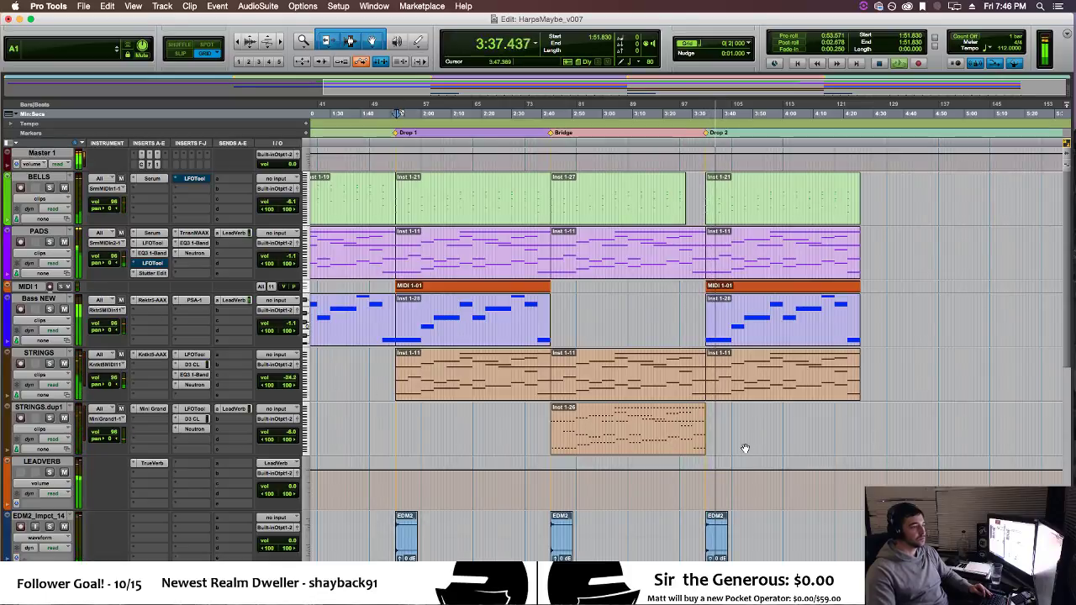
left_click(7, 167)
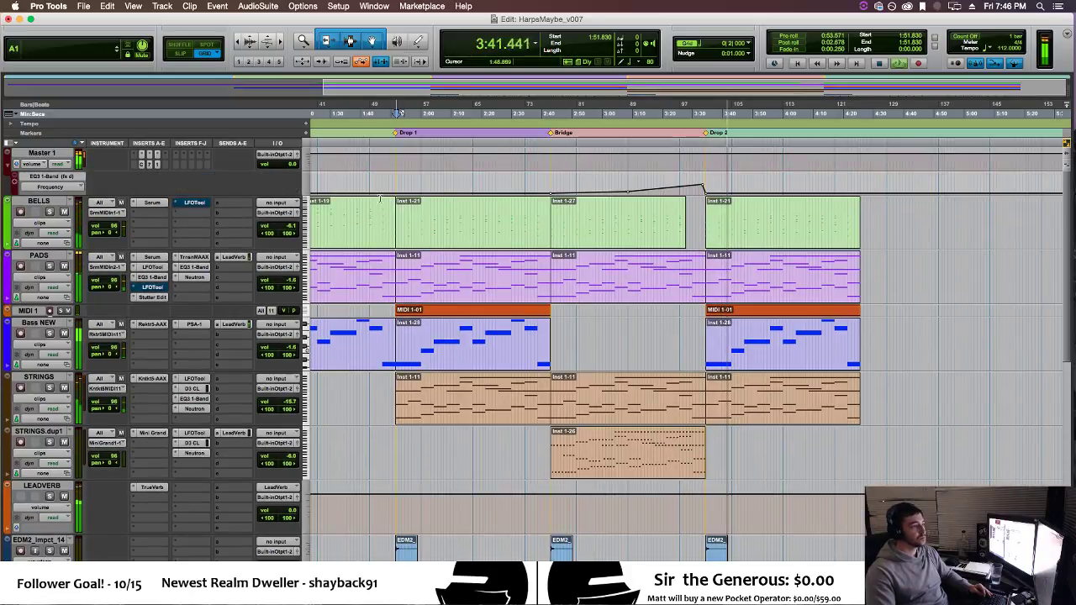
Stop playback and raise the Master 1 EQ frequency automation to a high breakpoint right at the start of Drop 1.
scroll(607, 565, "left", 3)
scroll(538, 423, "left", 2)
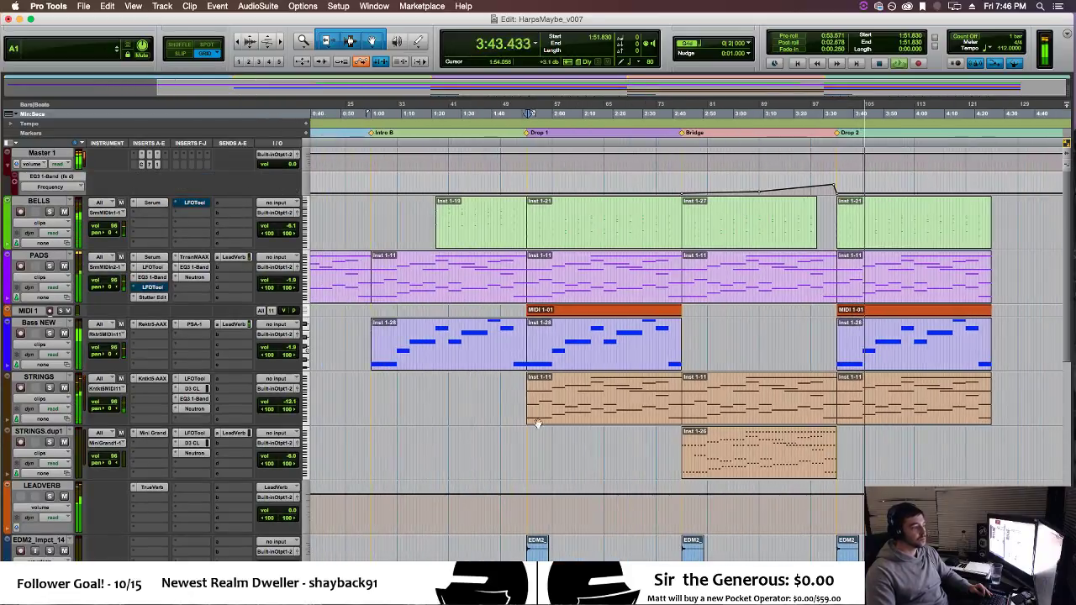
key("t")
key("t")
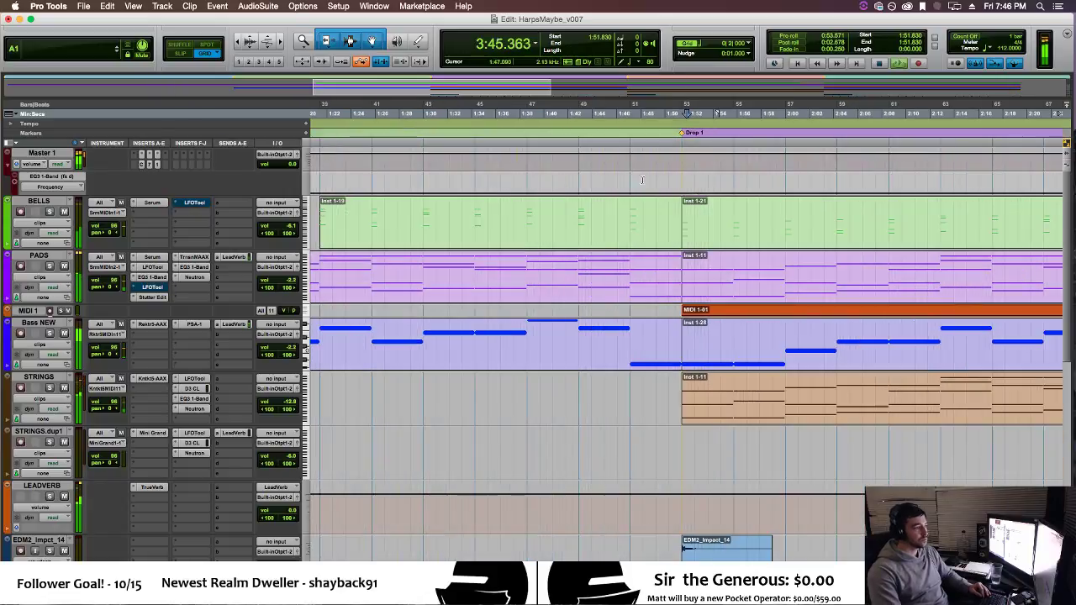
key("space")
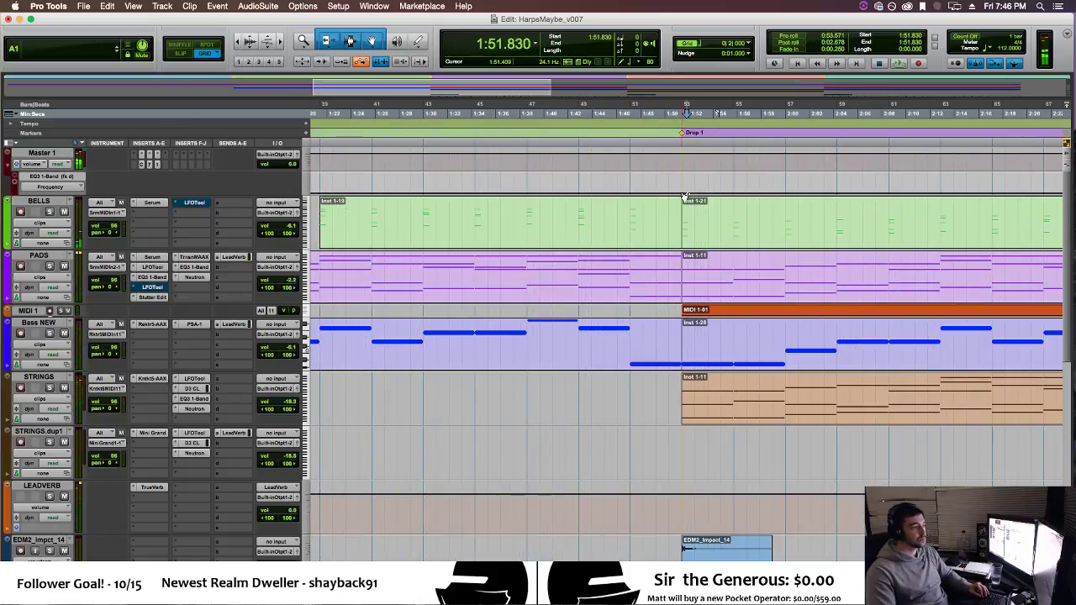
mouse_move(679, 196)
left_mouse_down()
mouse_move(681, 179)
mouse_move(669, 180)
left_mouse_up()
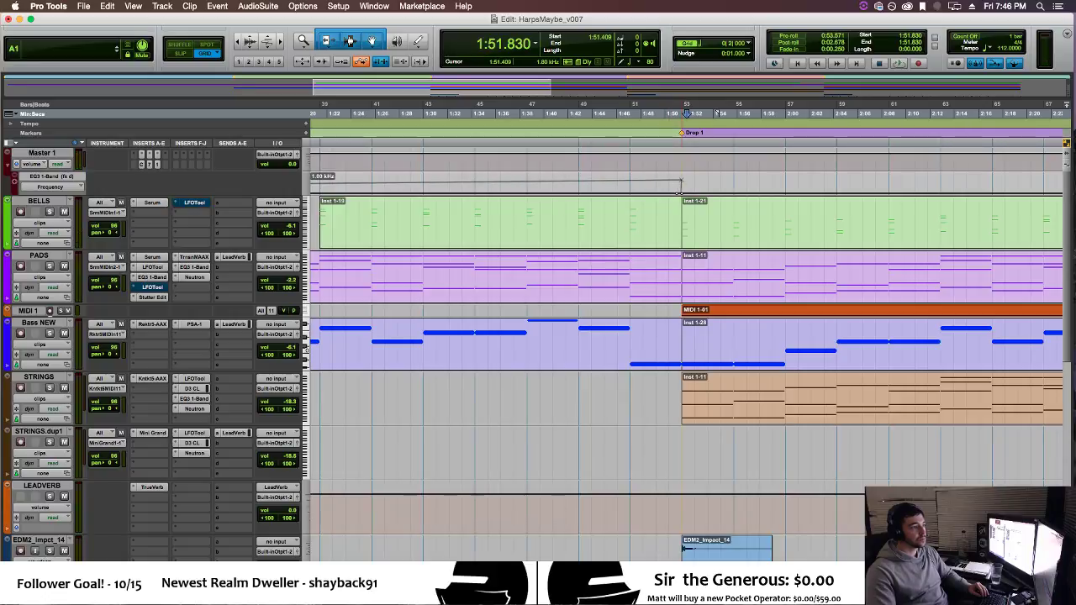
left_click_drag(680, 180, 682, 180)
Pull the Master 1 frequency automation down to its minimum where the first BELLS clip starts, and play the ramp from 1:21.428.
scroll(681, 180, "left", 10)
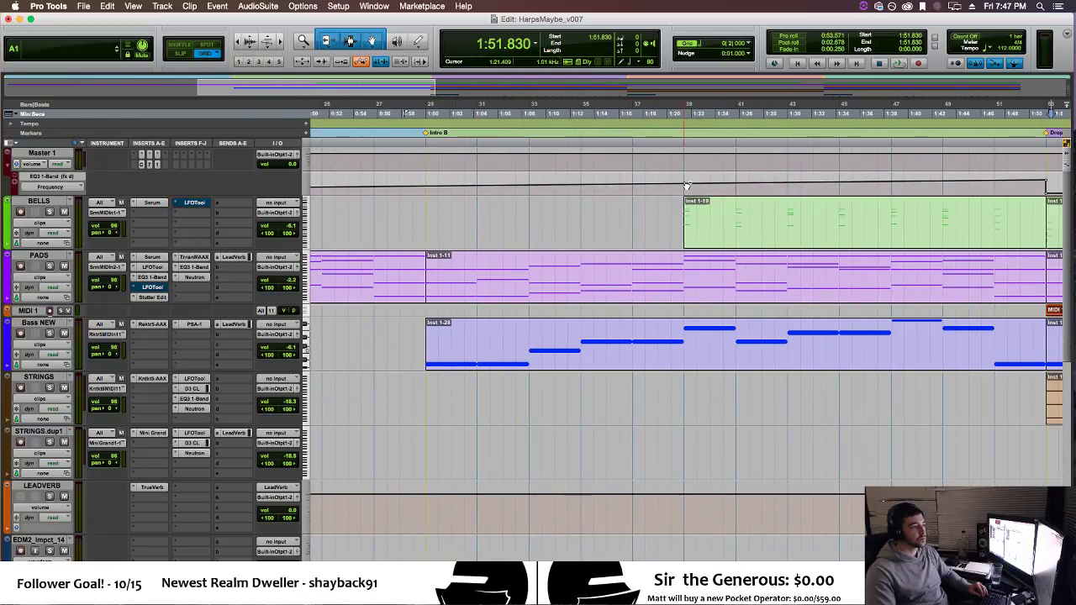
left_click_drag(686, 187, 686, 194)
key("space")
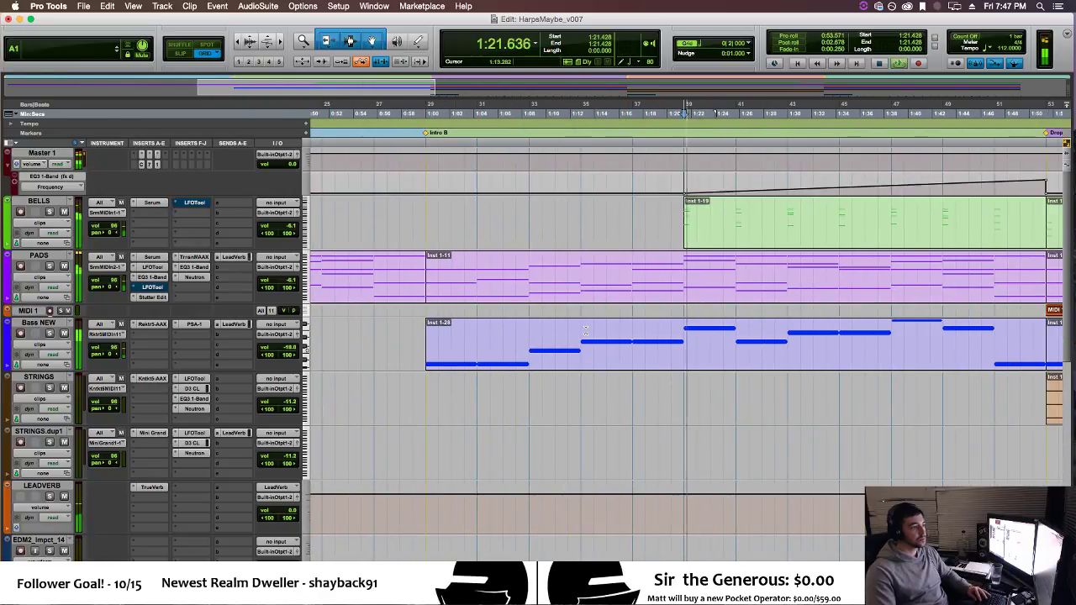
With the Master 1 EQ window open, lower the frequency ramp's peak at Drop 1 and steepen its rise from bar 51.
left_click(148, 164)
left_click(415, 105)
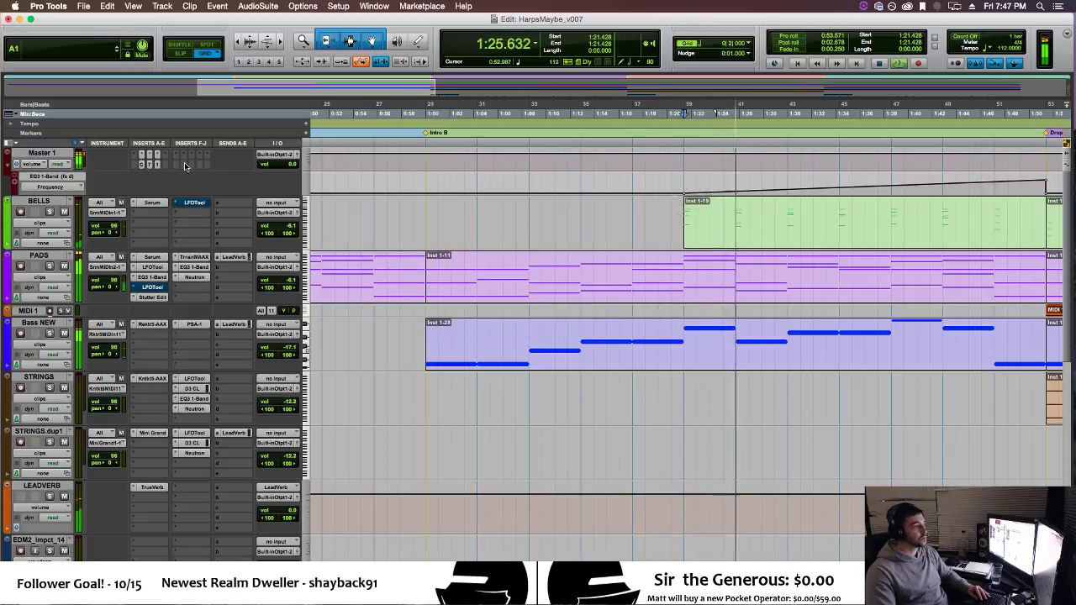
left_click(157, 164)
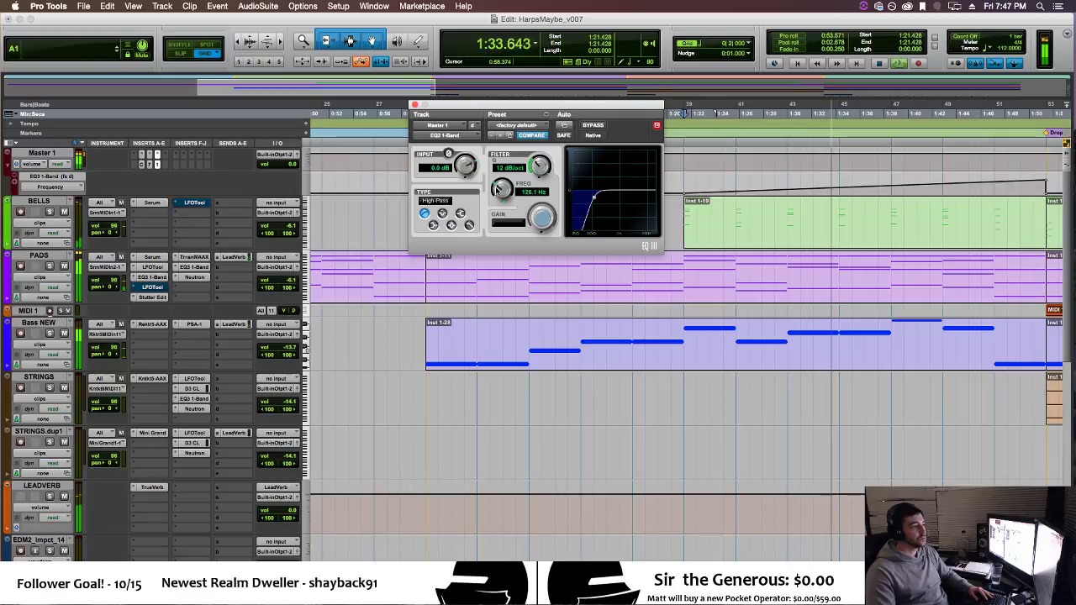
left_click_drag(1047, 182, 1046, 186)
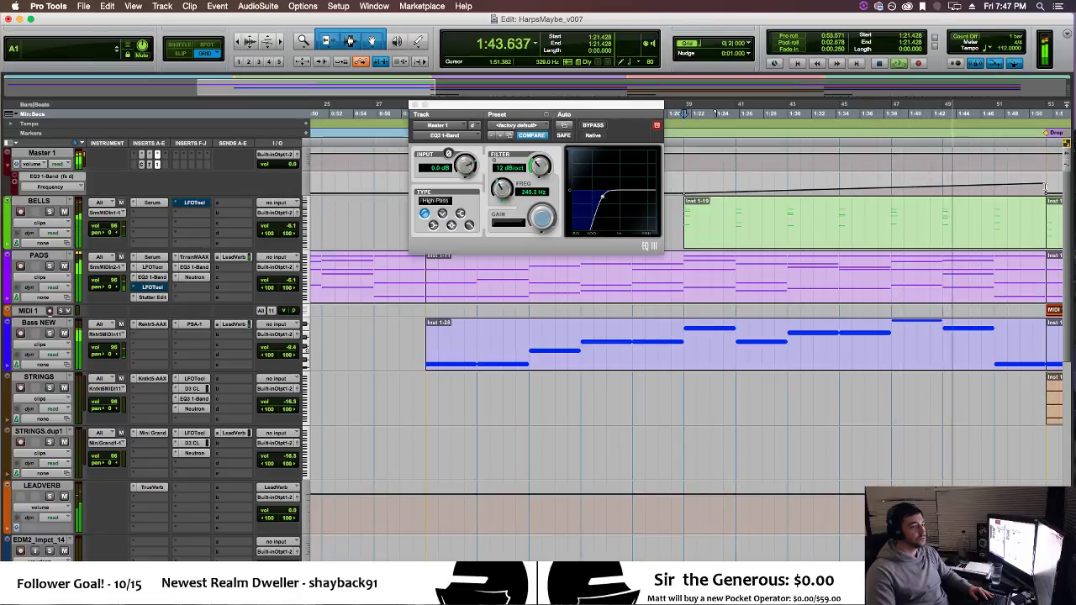
left_click_drag(1045, 187, 1047, 189)
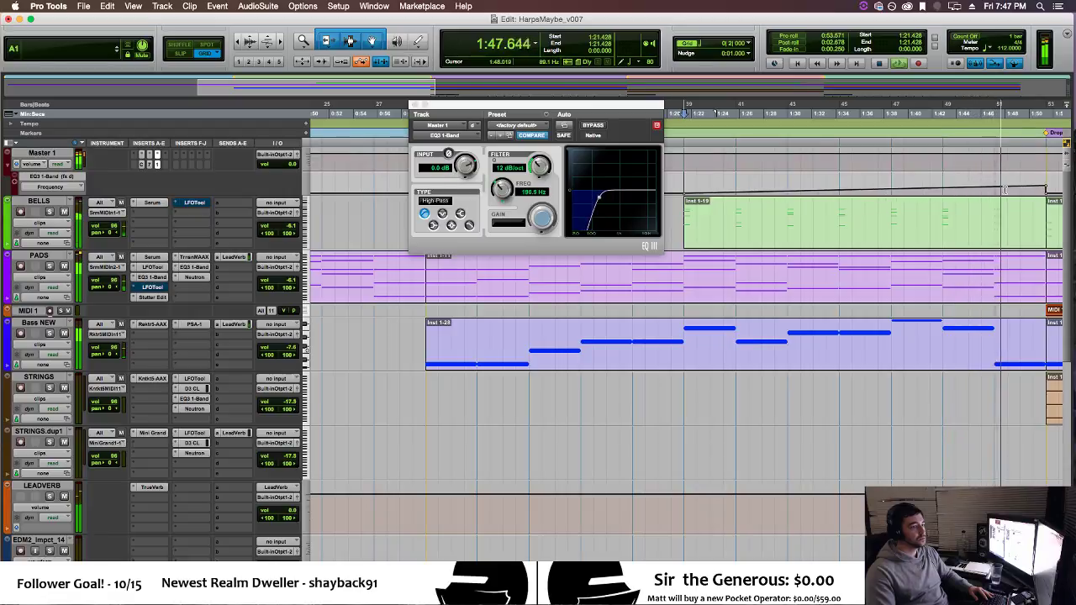
left_click_drag(1046, 189, 1047, 185)
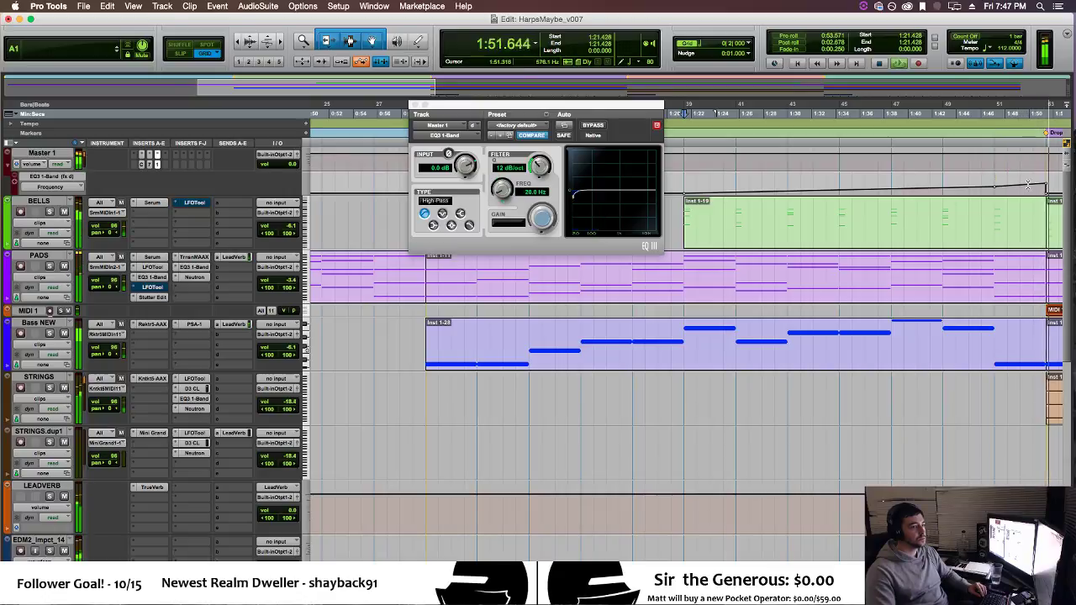
left_click(415, 105)
key("space")
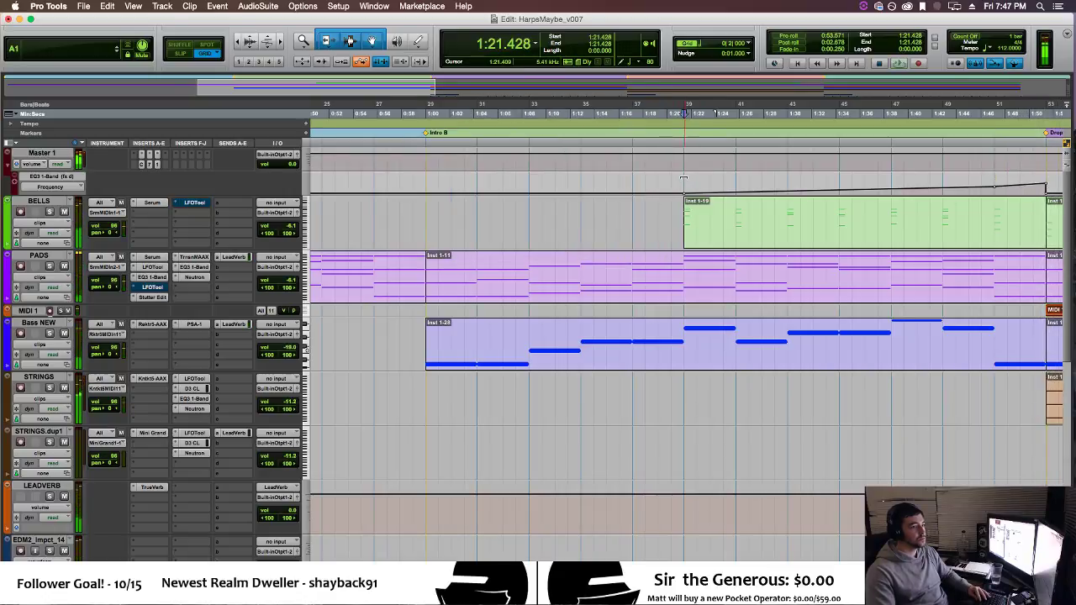
Play the filter ramp from 1:21.428 and compare the Master 1 EQ3 1-Band bypassed and active before Drop 1.
key("space")
key("r")
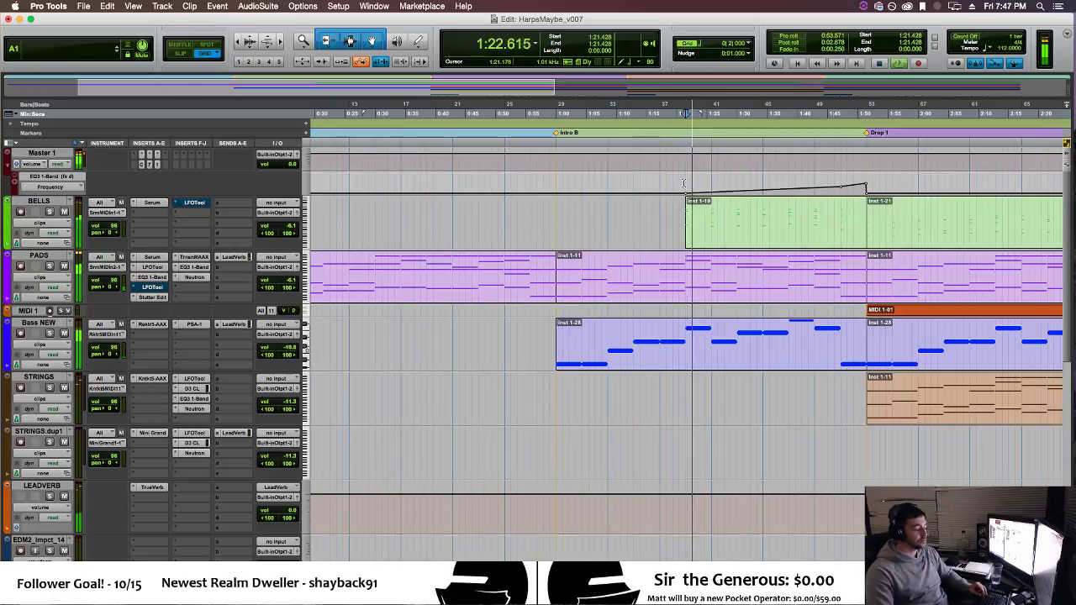
scroll(727, 337, "right", 4)
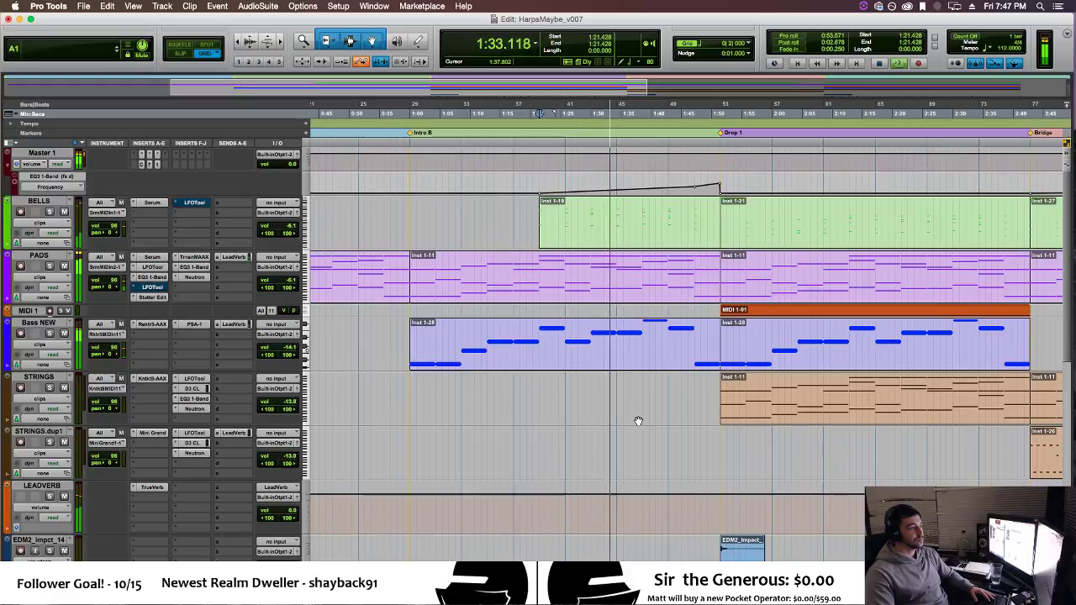
left_click(158, 160)
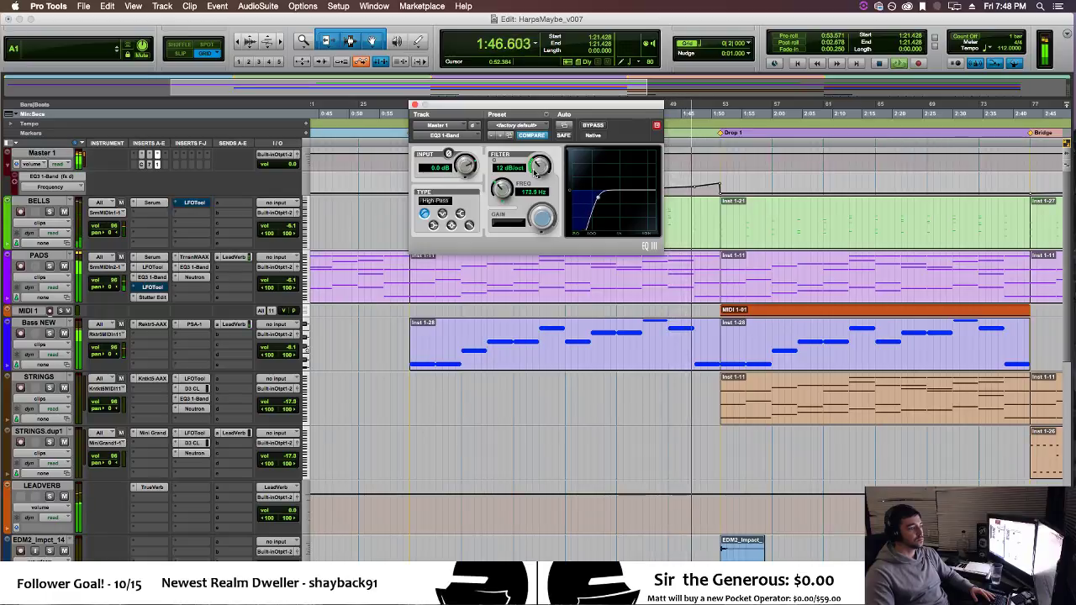
left_click(586, 126)
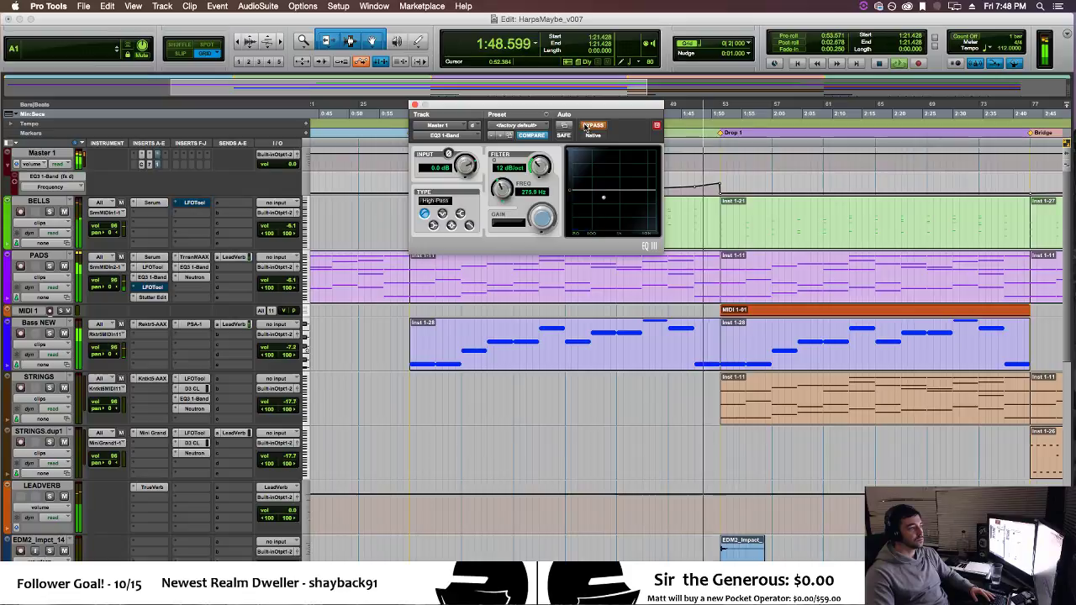
left_click(586, 126)
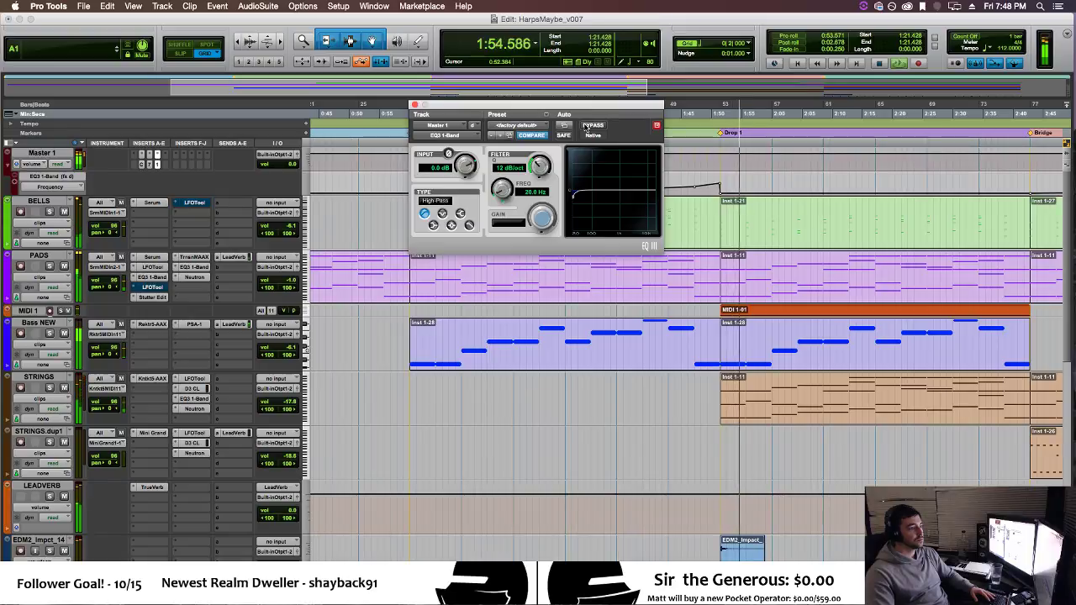
Check the Bass NEW track in solo during Drop 1 and close the Master 1 EQ window.
left_click(51, 333)
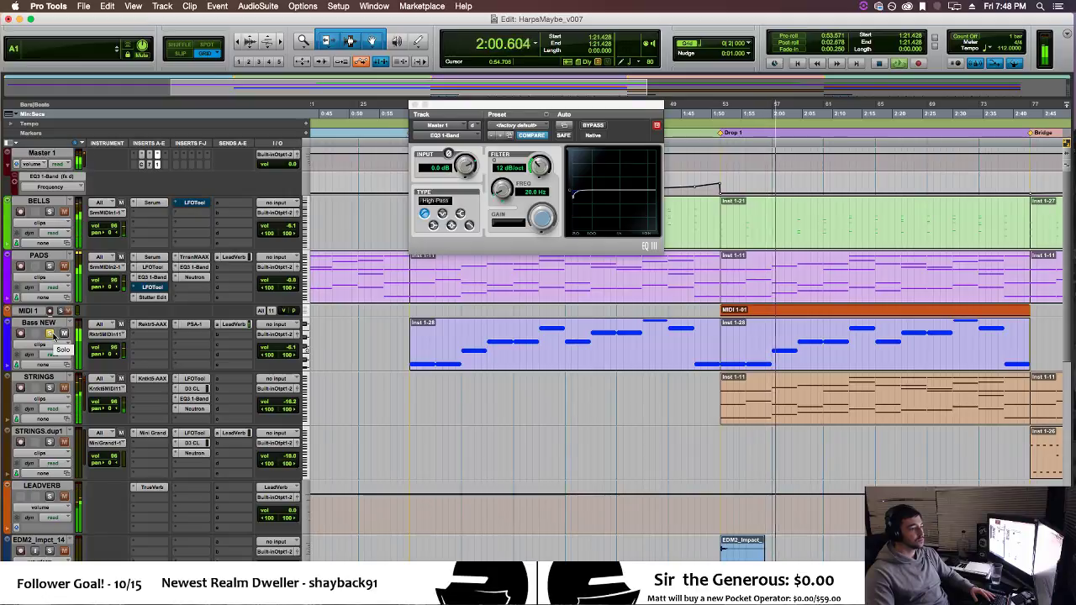
left_click(415, 105)
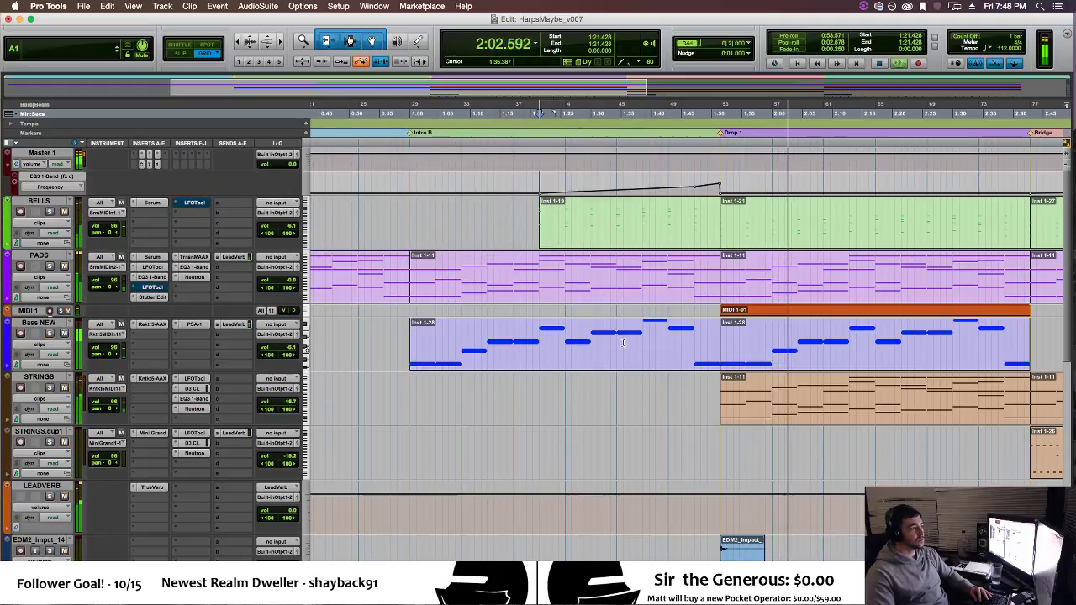
key("space")
Set the MIDI editor grid to 1/8 note for the Bass NEW clip at Drop 1, and solo the track.
left_click(774, 357)
double_click(775, 357)
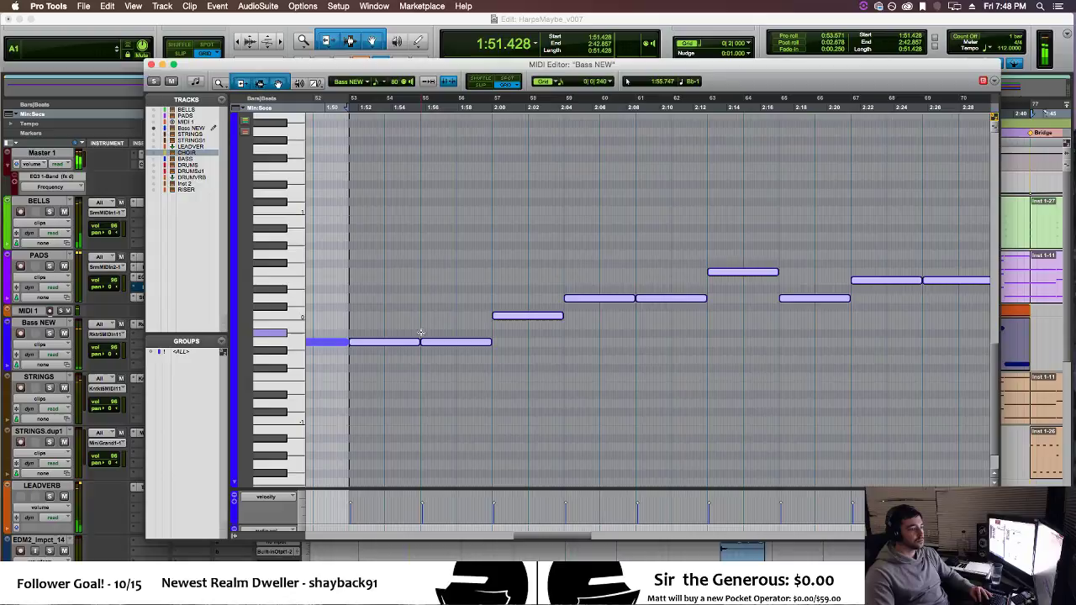
left_click(387, 371)
left_click(555, 81)
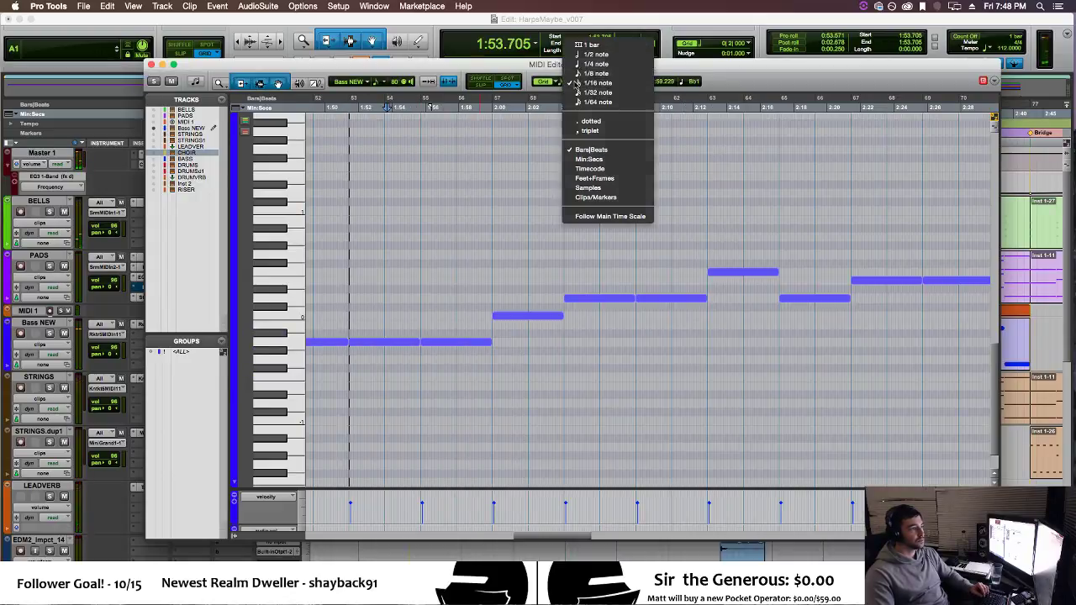
left_click(588, 74)
key("super+w")
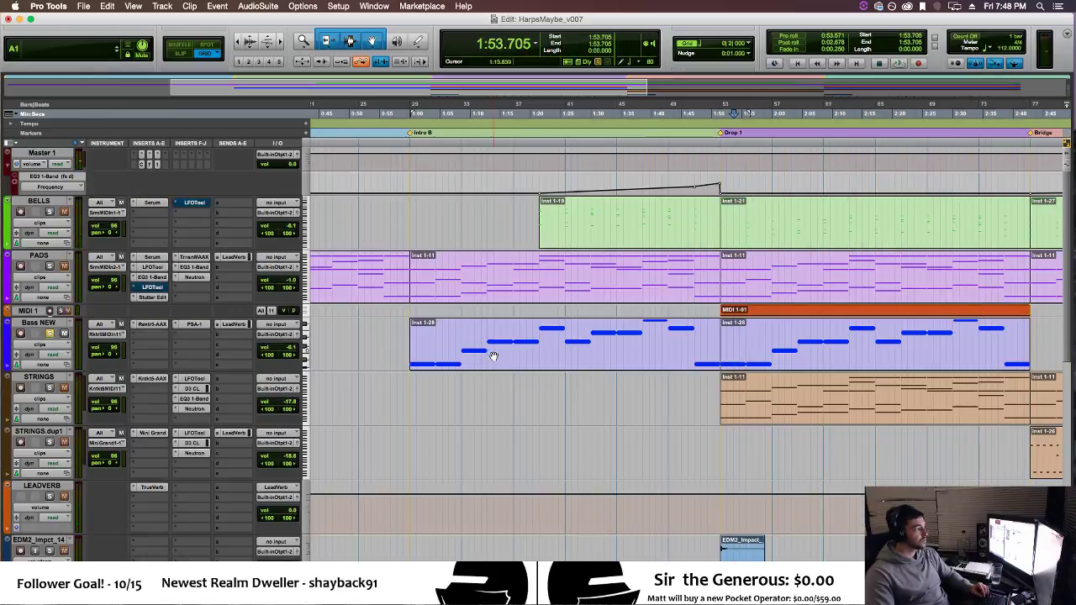
Reopen the Bass NEW clip of Drop 1 in the MIDI editor and listen to its first note from 1:51.495.
double_click(757, 354)
left_click(410, 351)
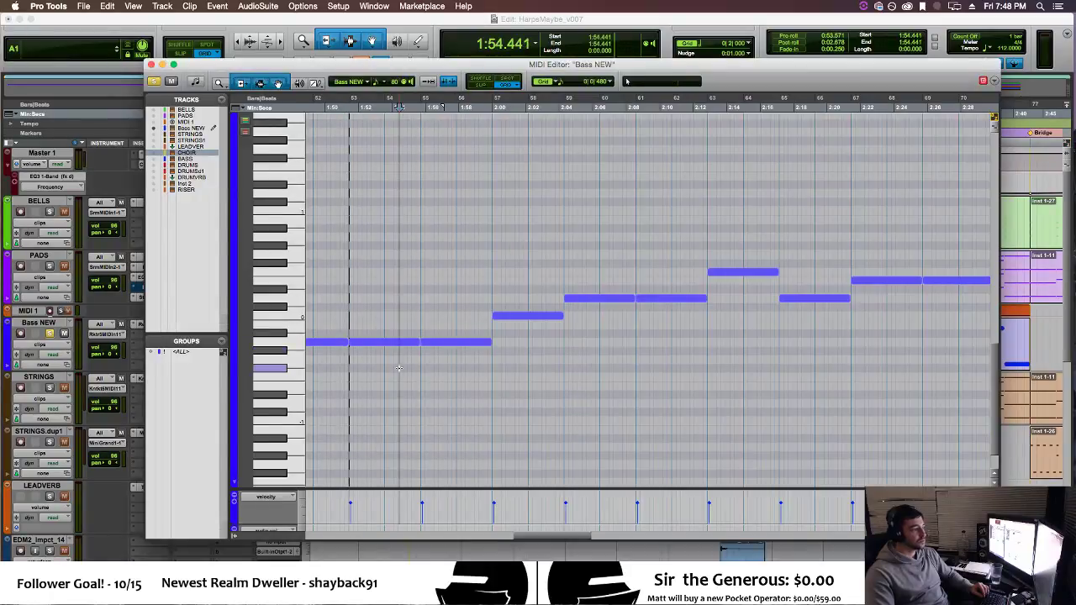
key("space")
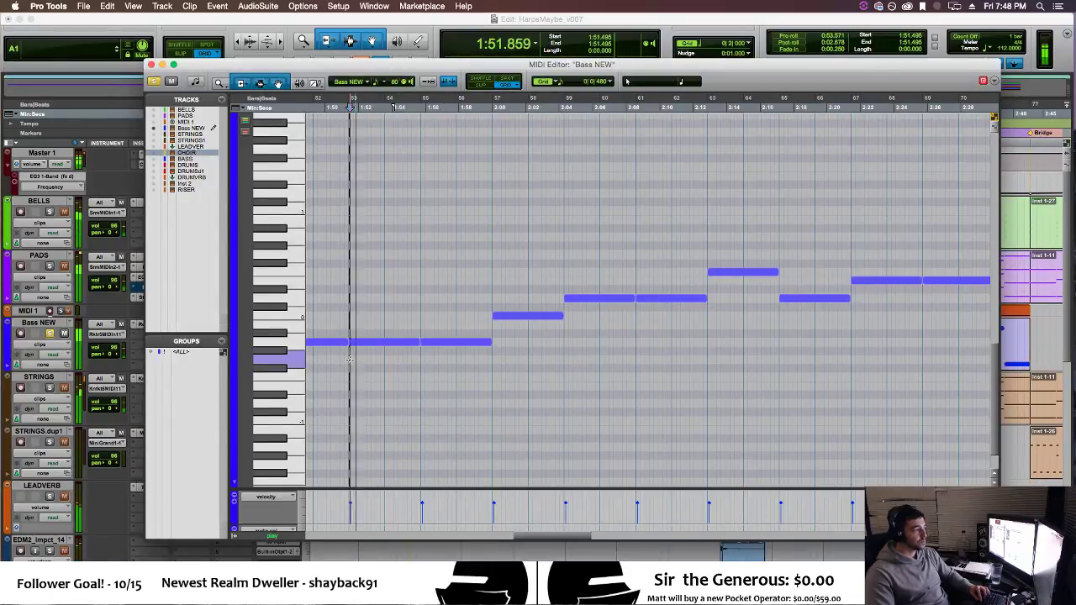
key("space")
key("super+bracketright")
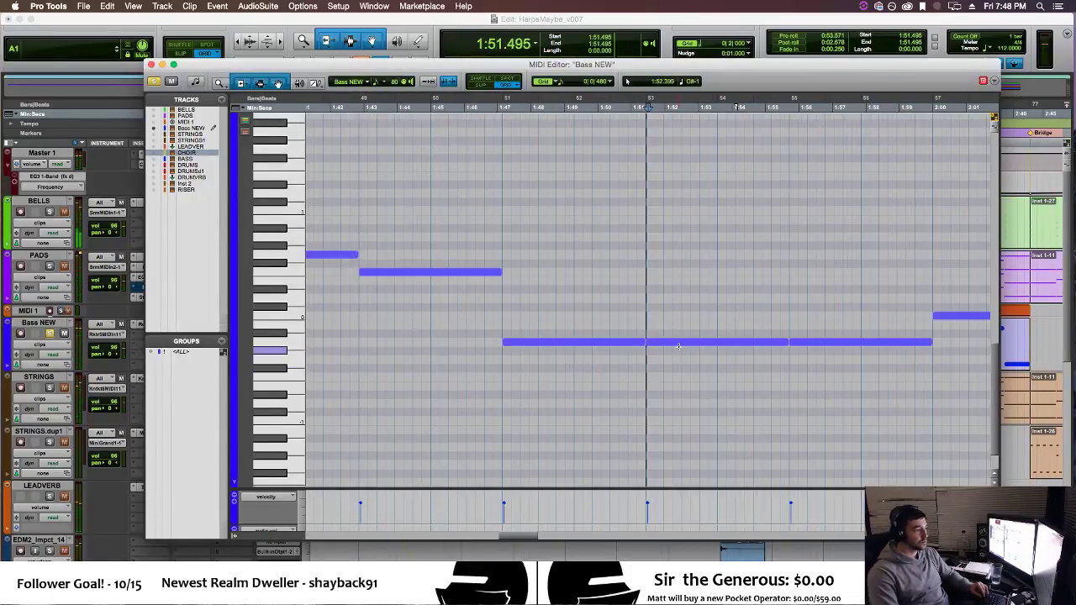
key("space")
key("space")
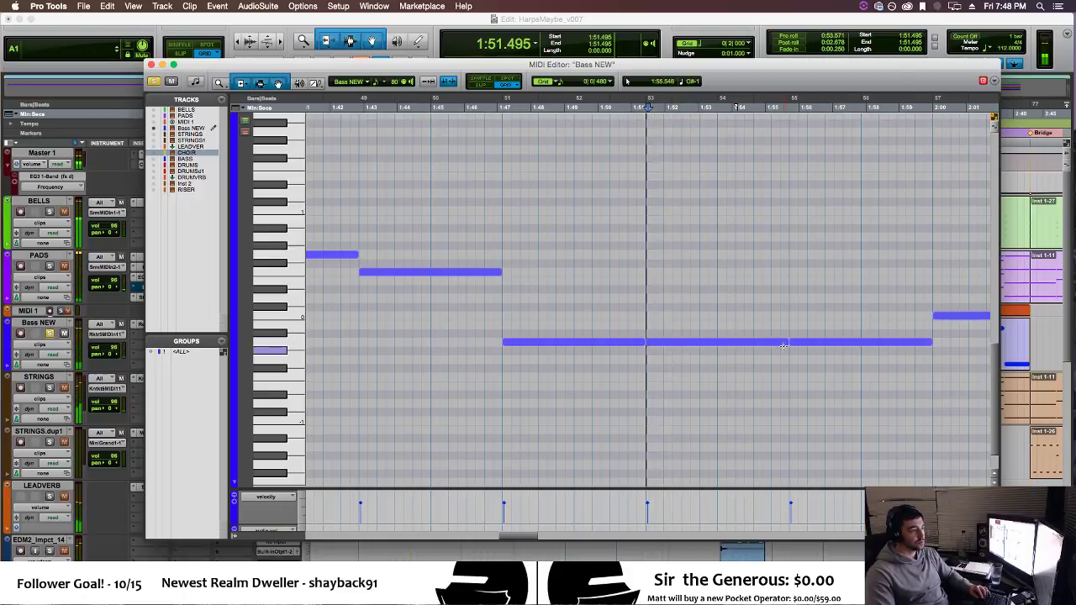
Shorten the Bass NEW note at the start of bar 53 to about one beat, auditioning it from the drop.
left_click_drag(784, 344, 748, 343)
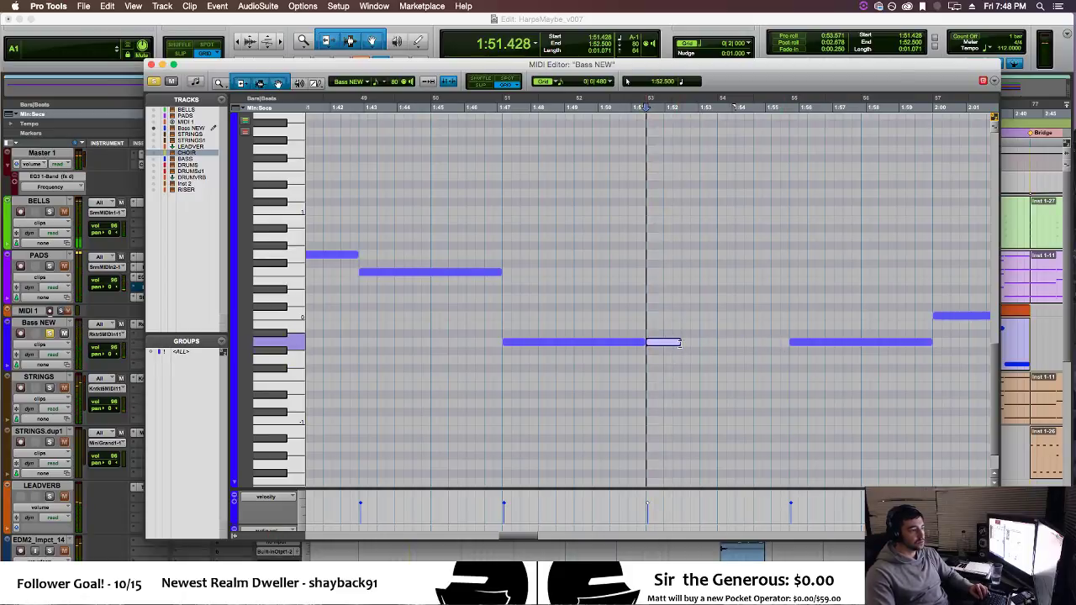
key("space")
key("space")
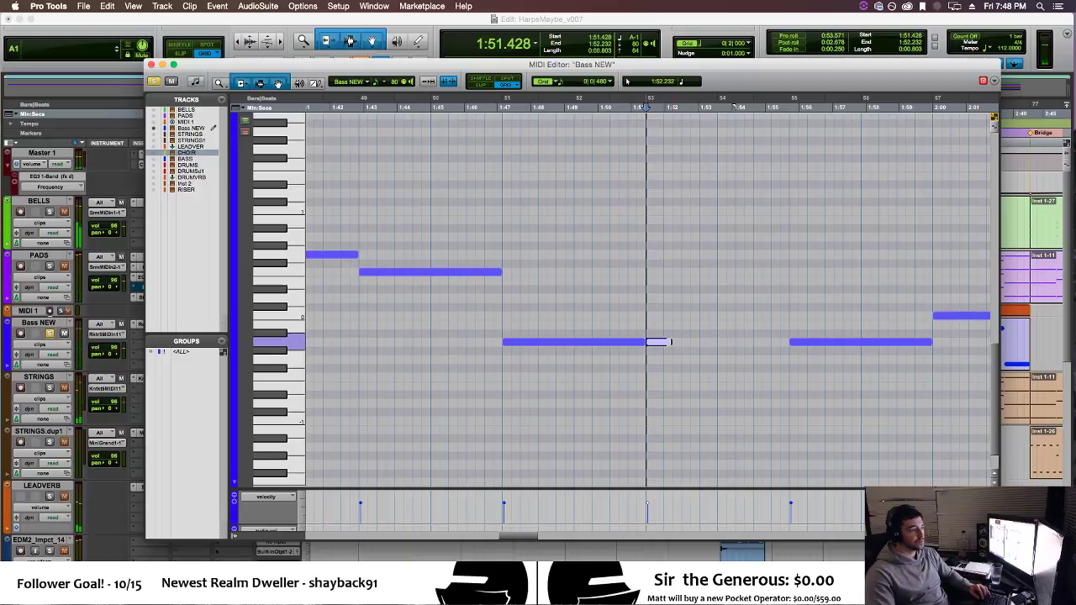
left_click_drag(670, 342, 662, 342)
left_click(653, 355)
key("space")
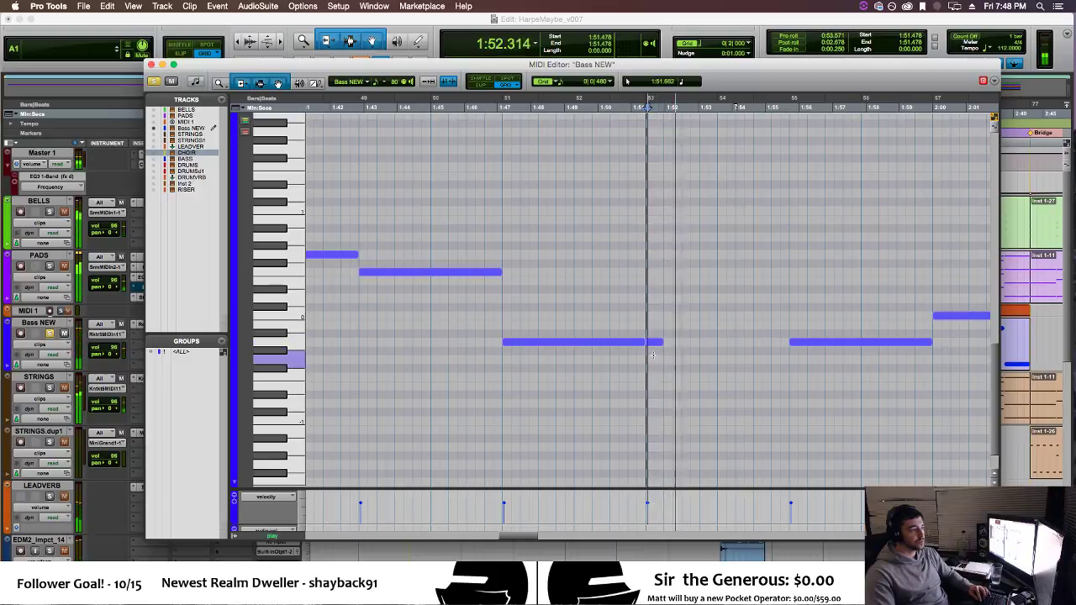
key("space")
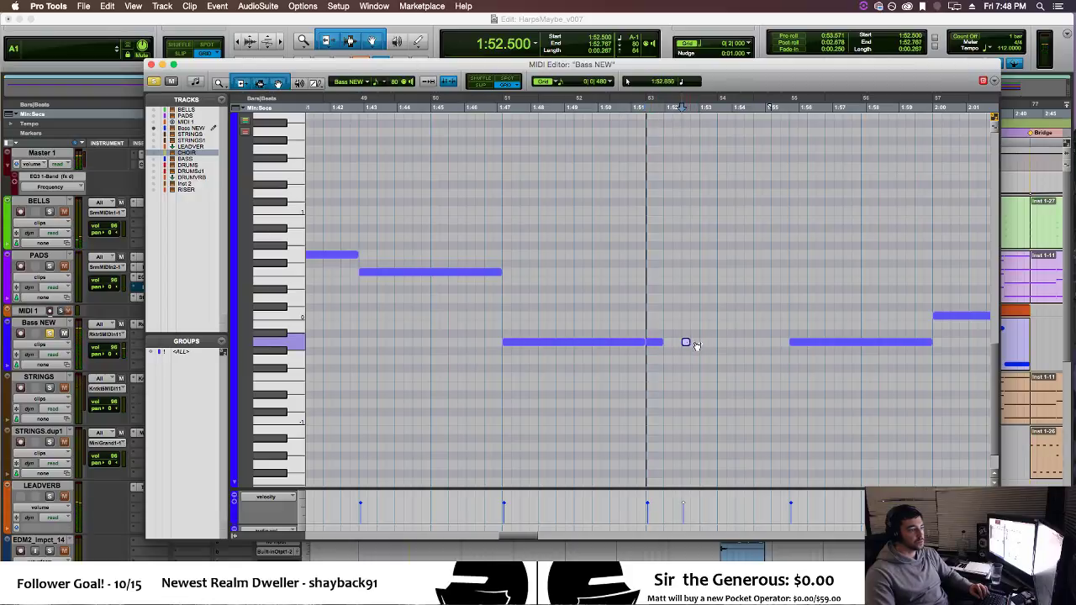
Place a second short Bass NEW note late in bar 53 and move it to 1:53.035, auditioning the rhythm from the bar's start.
left_click(644, 361)
key("space")
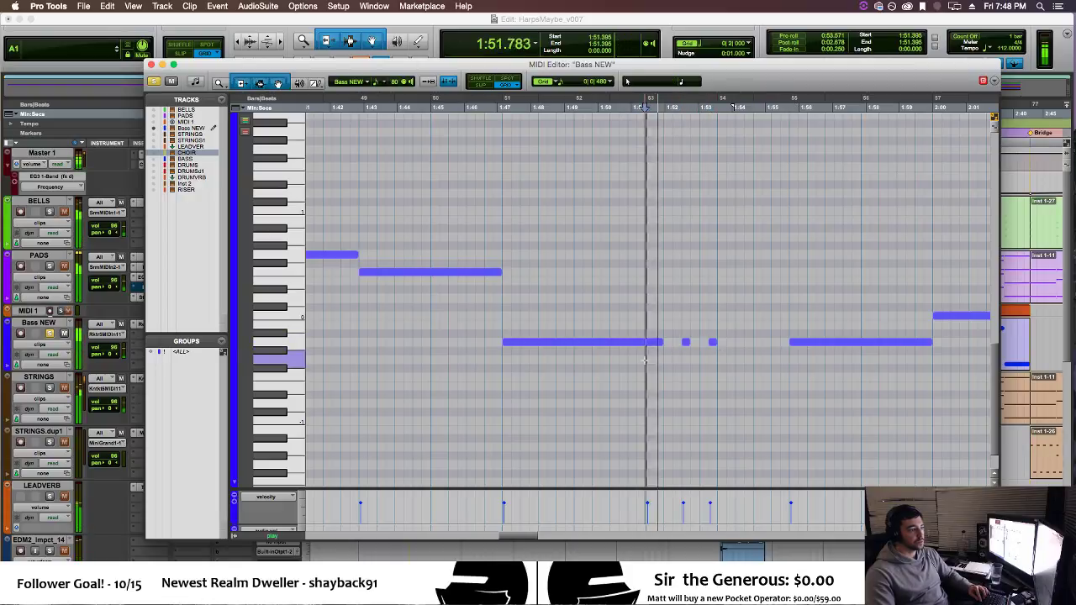
key("space")
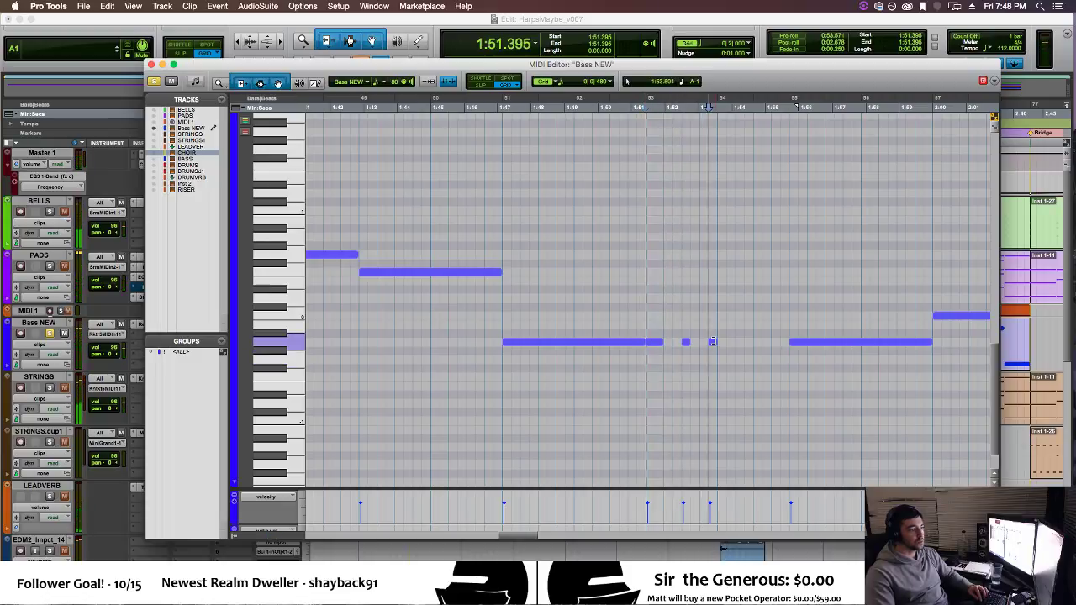
key("t")
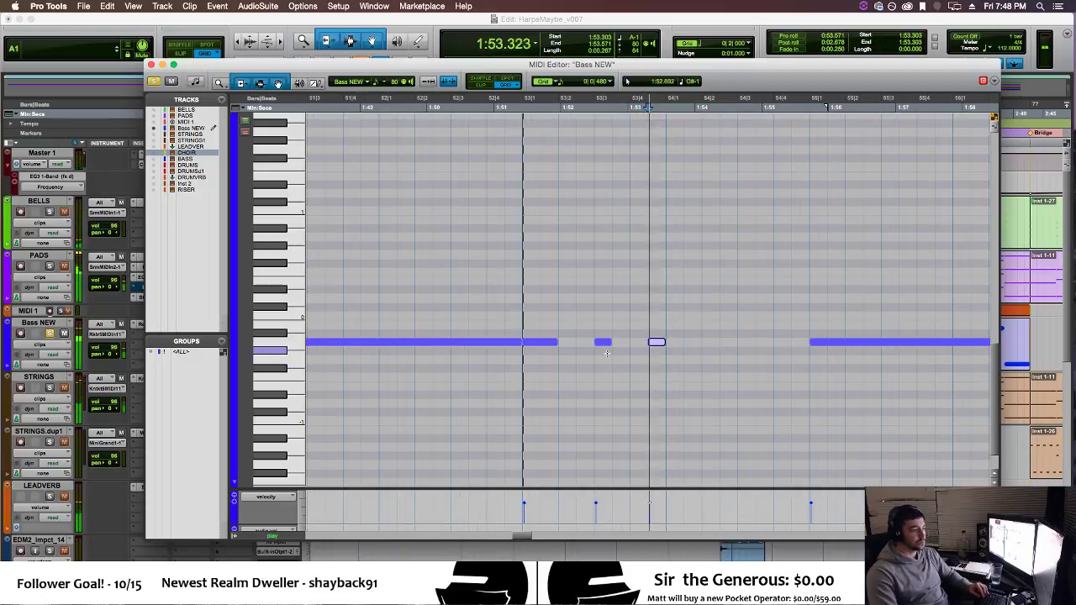
left_click(523, 369)
key("space")
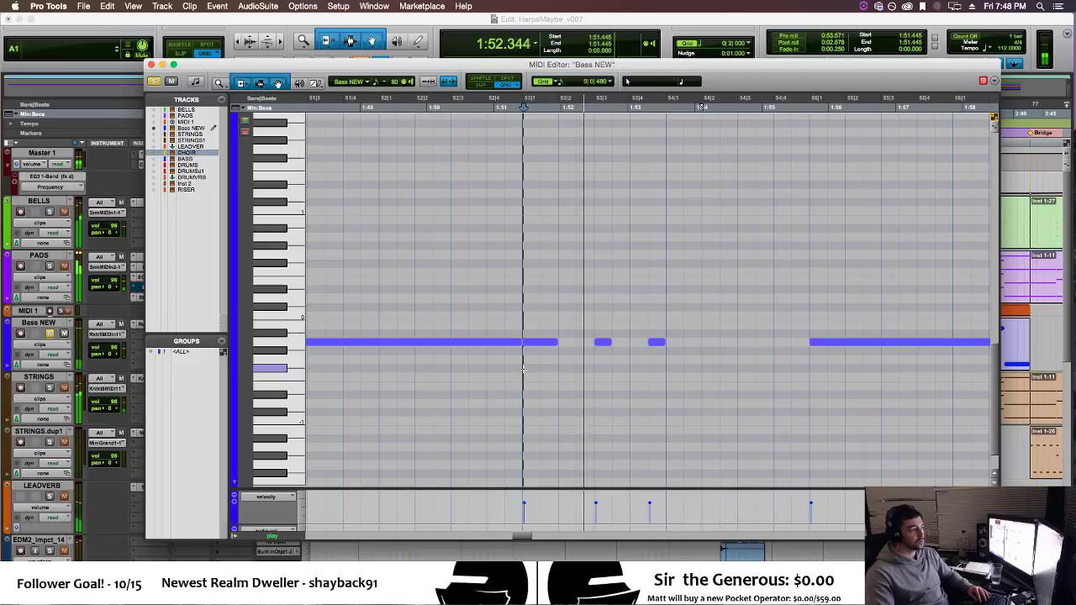
key("space")
left_click_drag(652, 343, 634, 345)
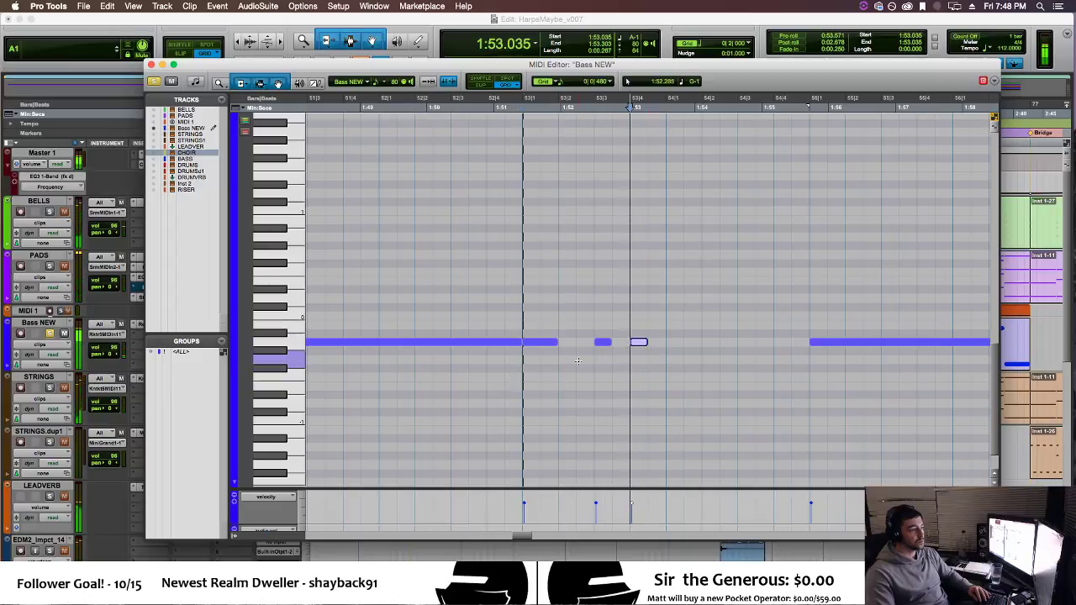
left_click(522, 361)
key("space")
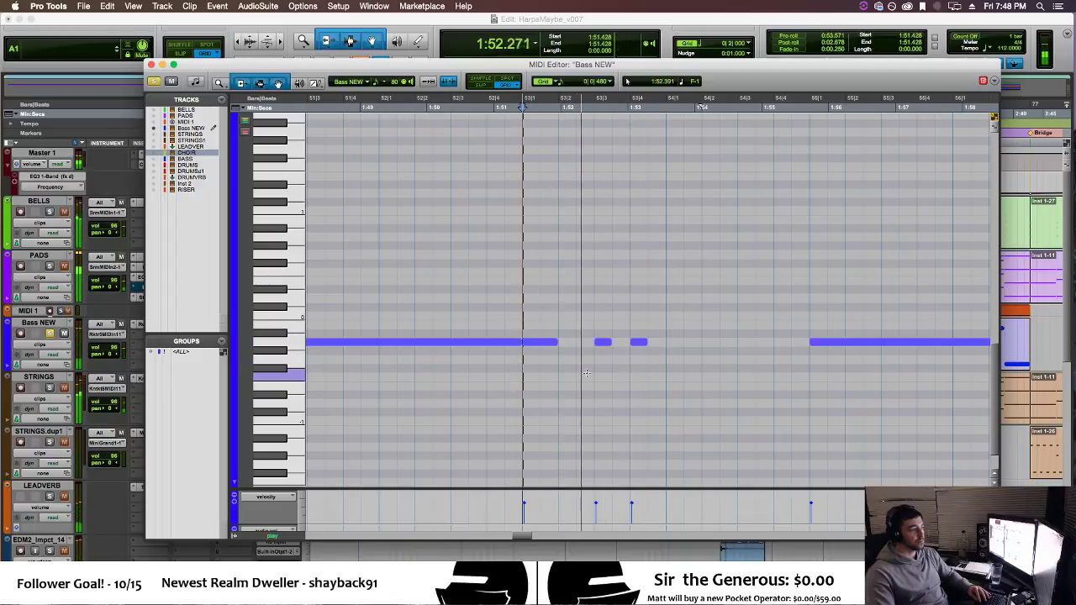
key("space")
Extend the first Bass NEW note of bar 53 to beat 3 and the second note to beat 4, auditioning from the drop.
left_click(538, 342)
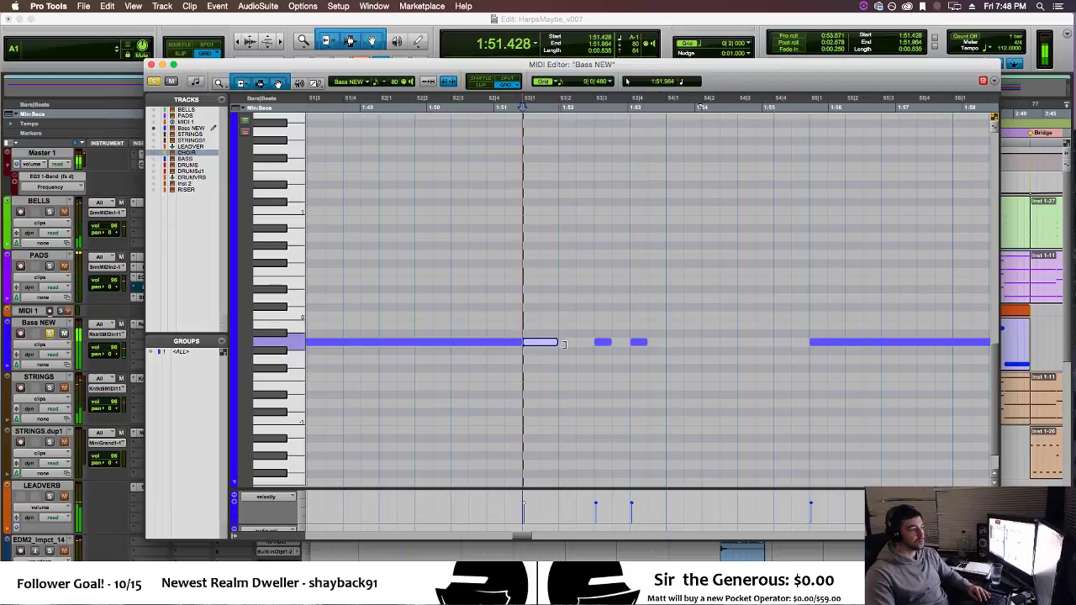
left_click_drag(556, 342, 594, 342)
left_click(523, 361)
key("space")
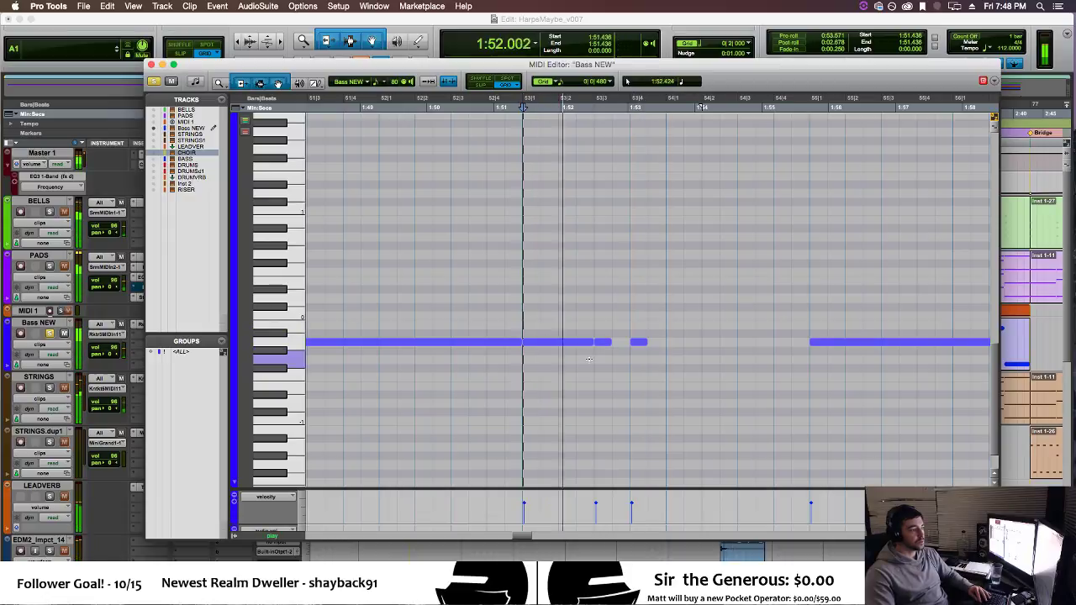
key("space")
left_click(603, 342)
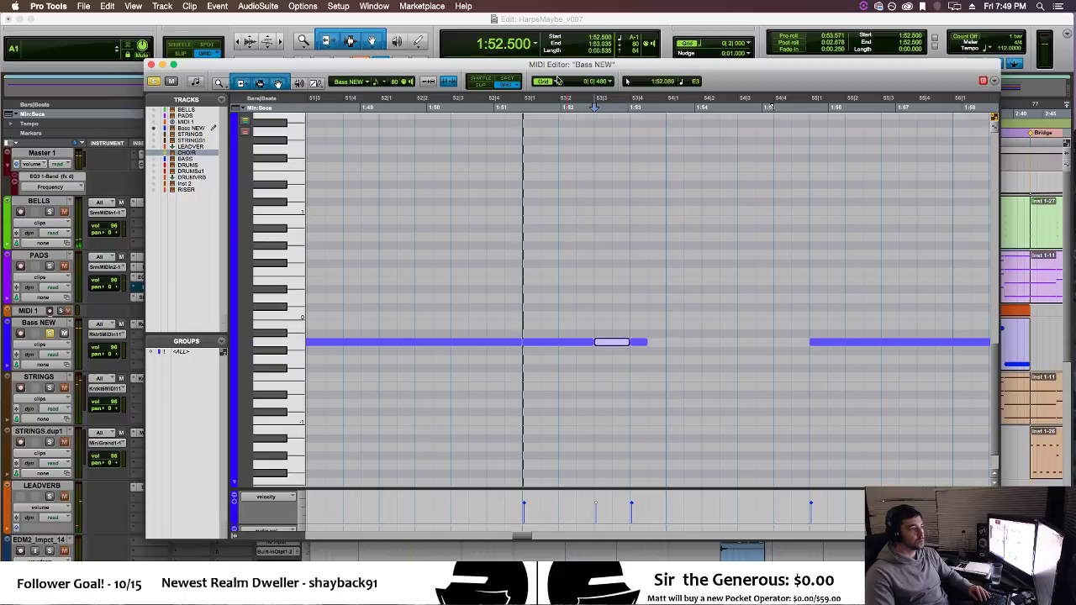
Set the MIDI editor grid to 1/16 note and audition the connected bar 53 bass notes from 1:51.428.
left_click(559, 80)
left_click(571, 95)
left_click(524, 374)
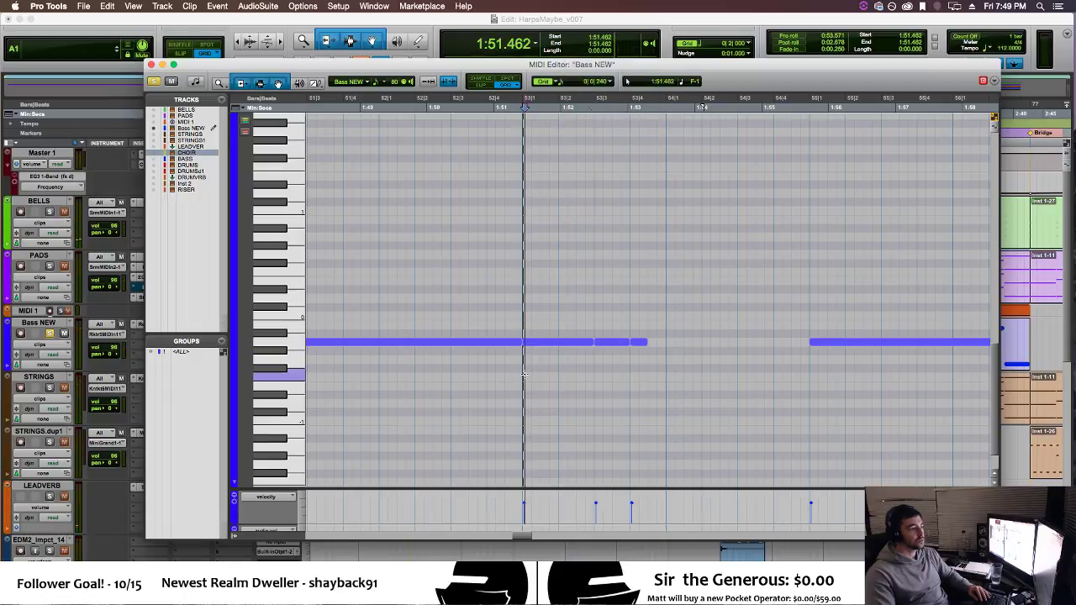
left_click(524, 376)
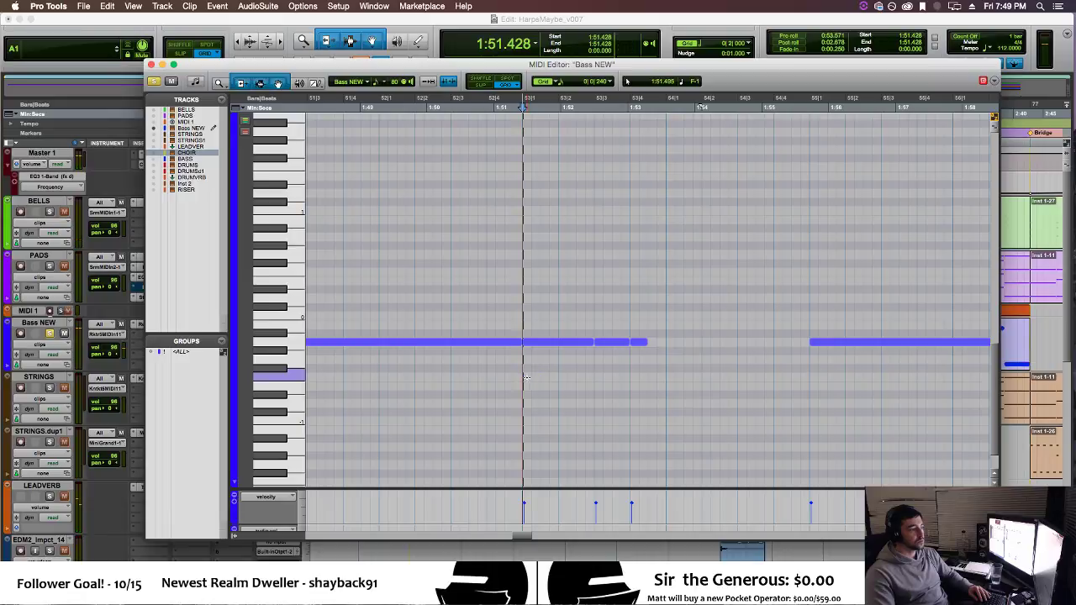
key("space")
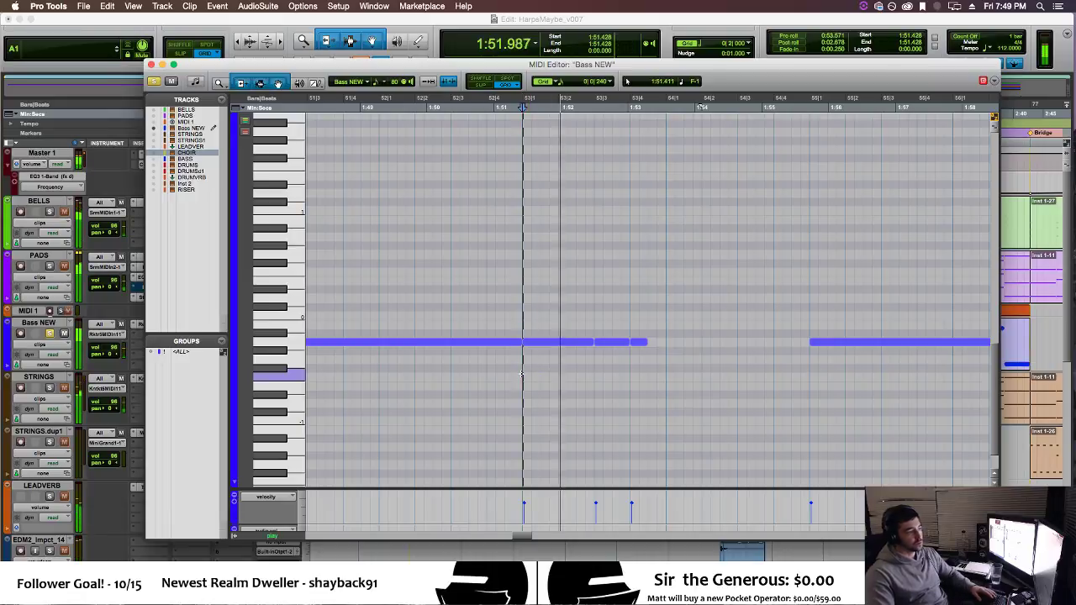
key("space")
Delete the two Bass NEW notes at beats 3 and 4 of bar 53 and audition the remaining note.
left_click(627, 343)
key("BackSpace")
left_click(638, 343)
key("BackSpace")
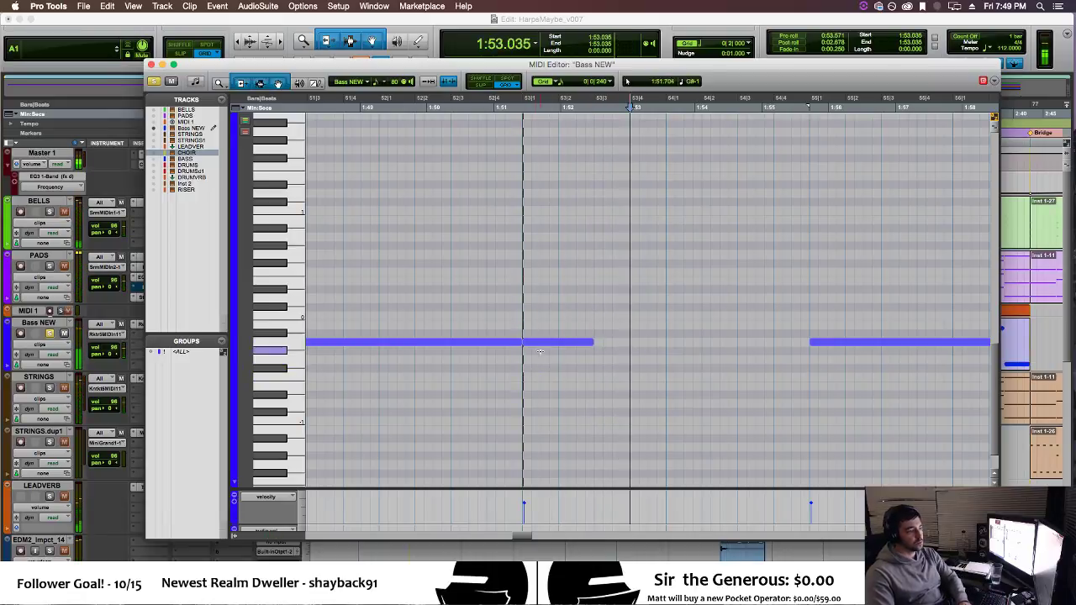
left_click(527, 361)
key("space")
key("space")
Rebuild the bar 53 bass rhythm with a one-beat opening note, an eighth at beat 3 and a sixteenth at 1:52.901, auditioning it.
left_click(578, 344)
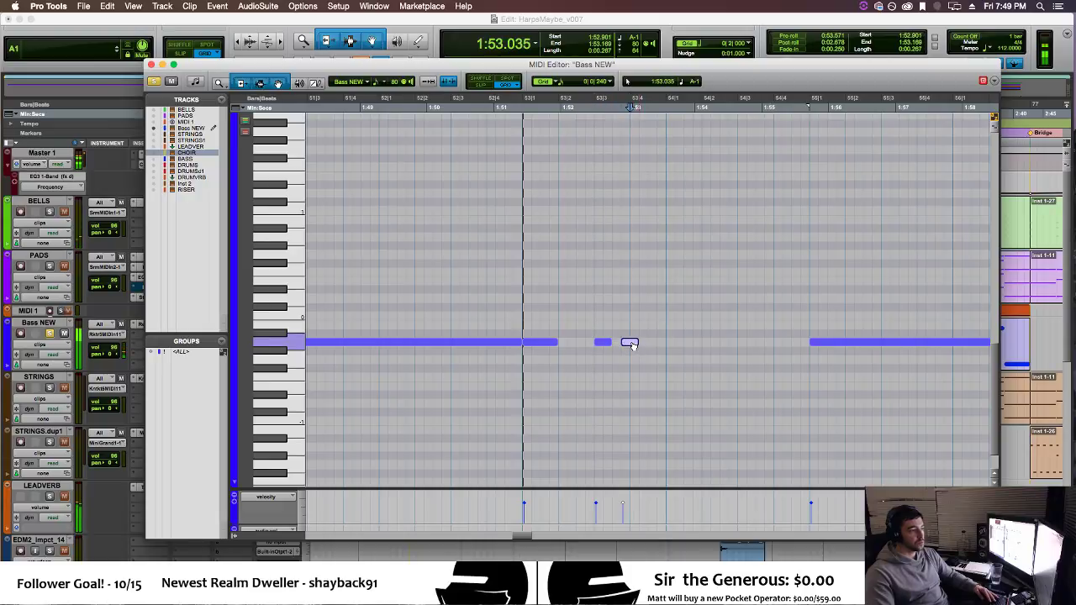
left_click(526, 374)
key("space")
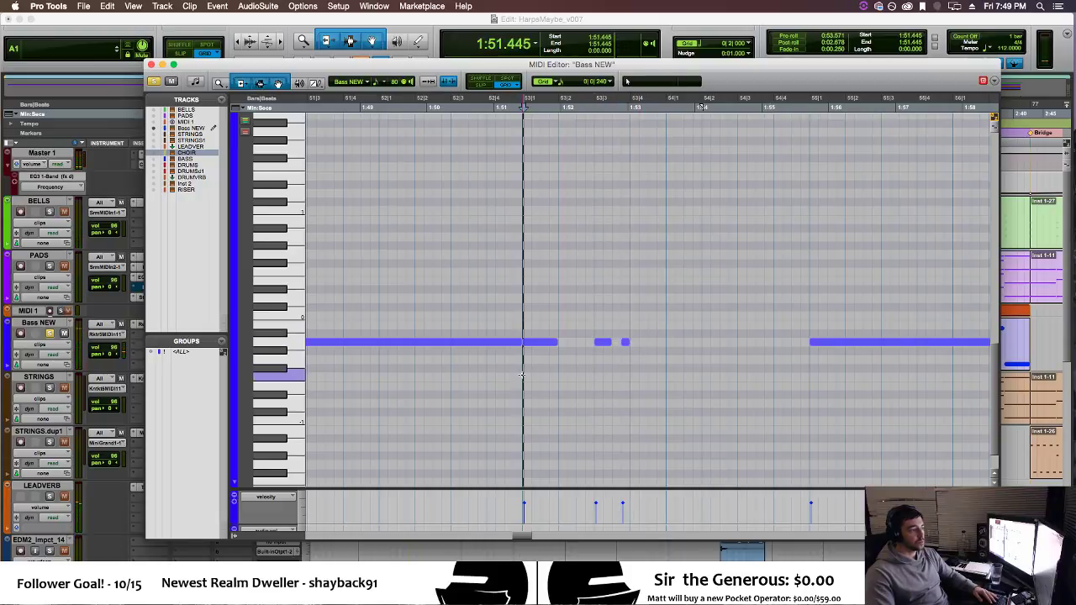
double_click(522, 376)
left_click(526, 371)
double_click(515, 377)
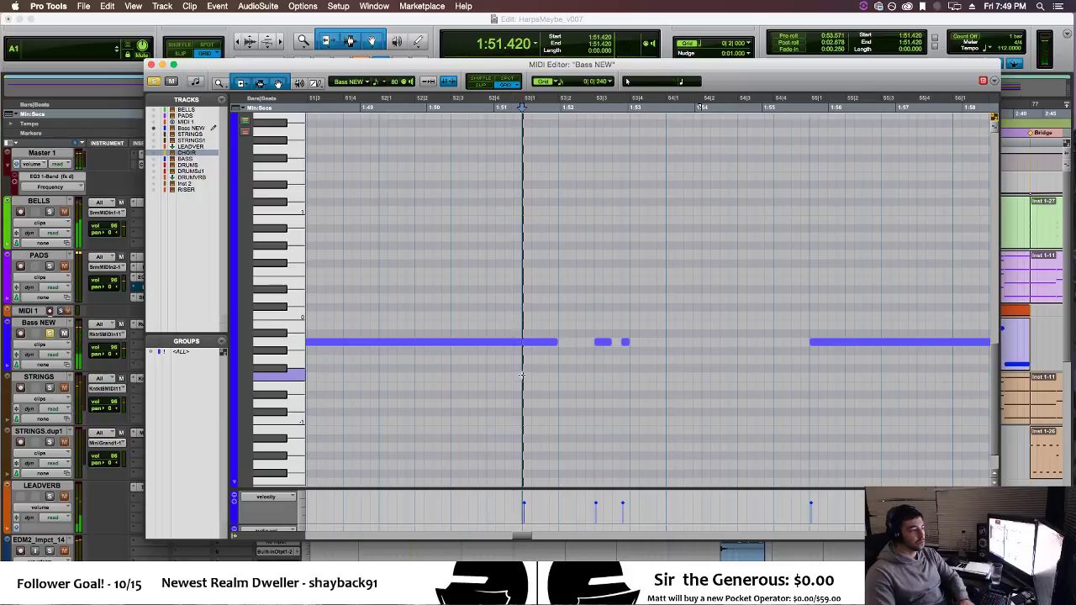
key("space")
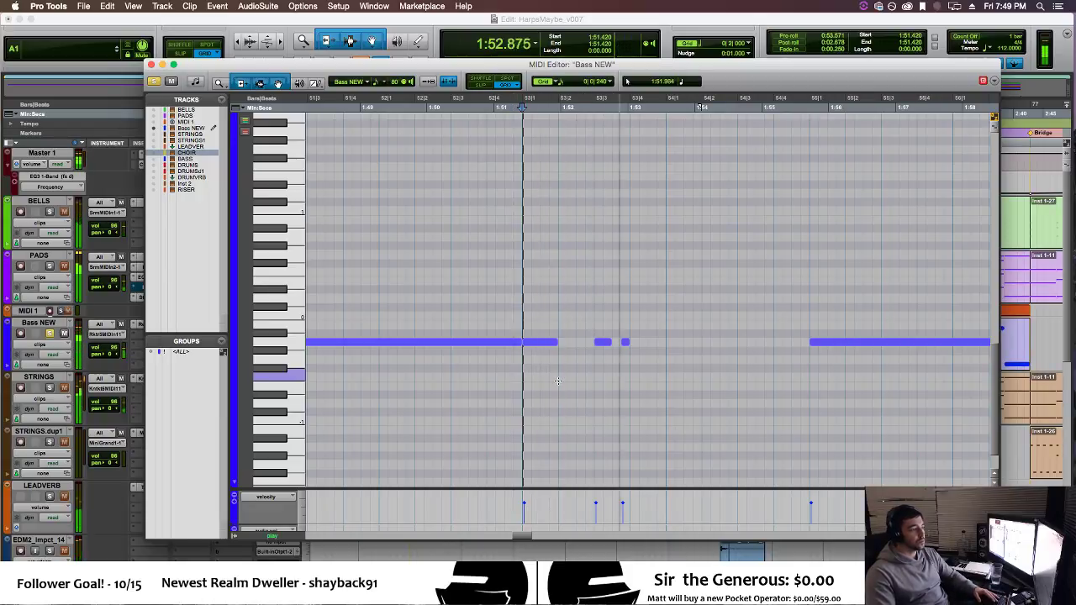
key("space")
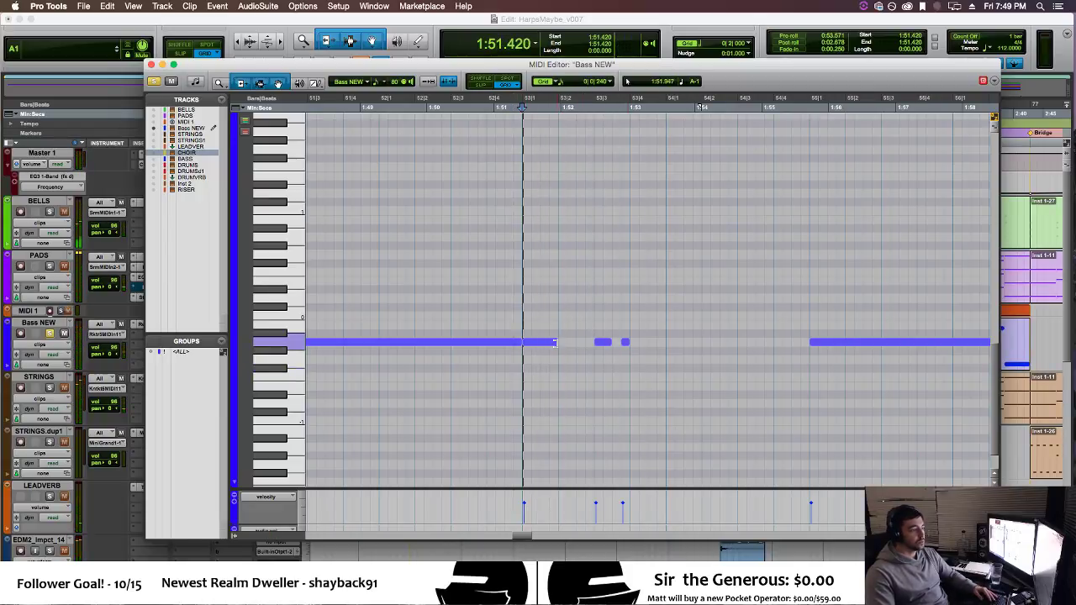
Lengthen the opening bar 53 bass note to 1:52.366 and add two consecutive sixteenth notes from 1:53.303 to the bar's end.
left_click_drag(555, 342, 585, 343)
key("space")
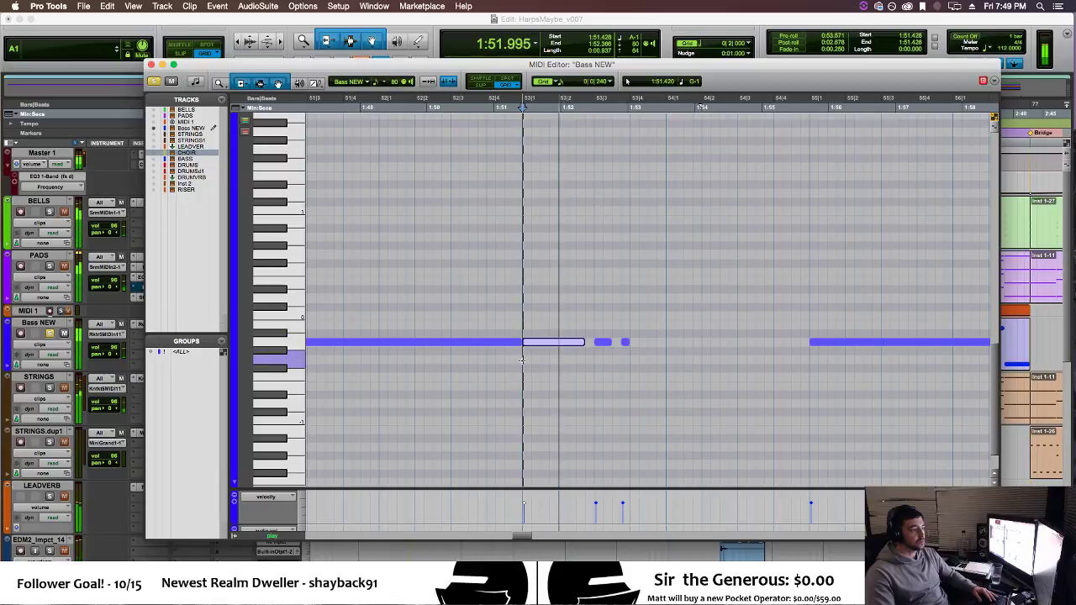
key("space")
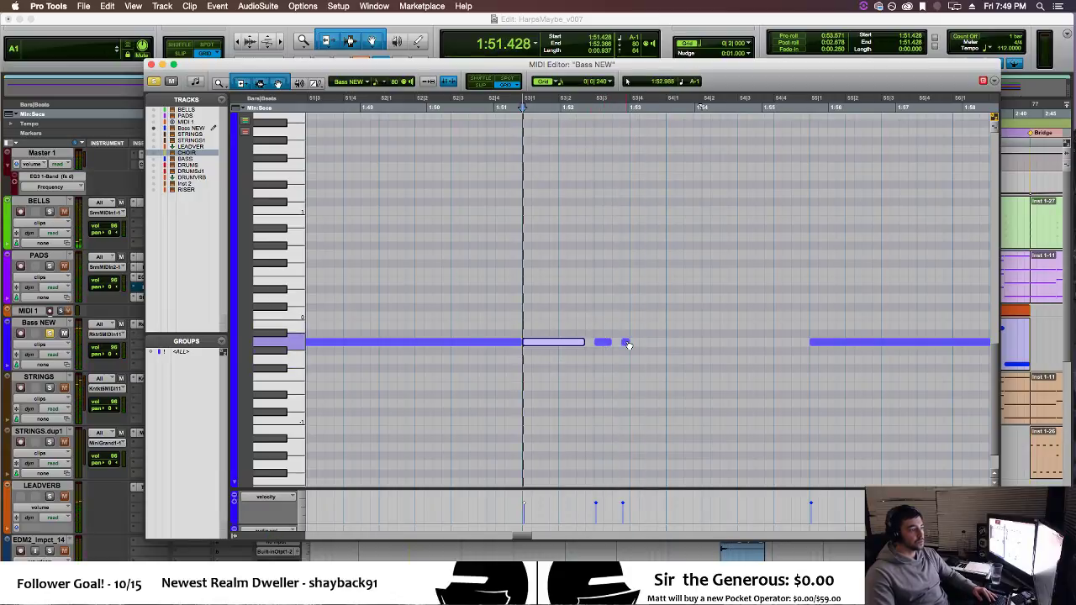
left_click(626, 342)
left_click(643, 342)
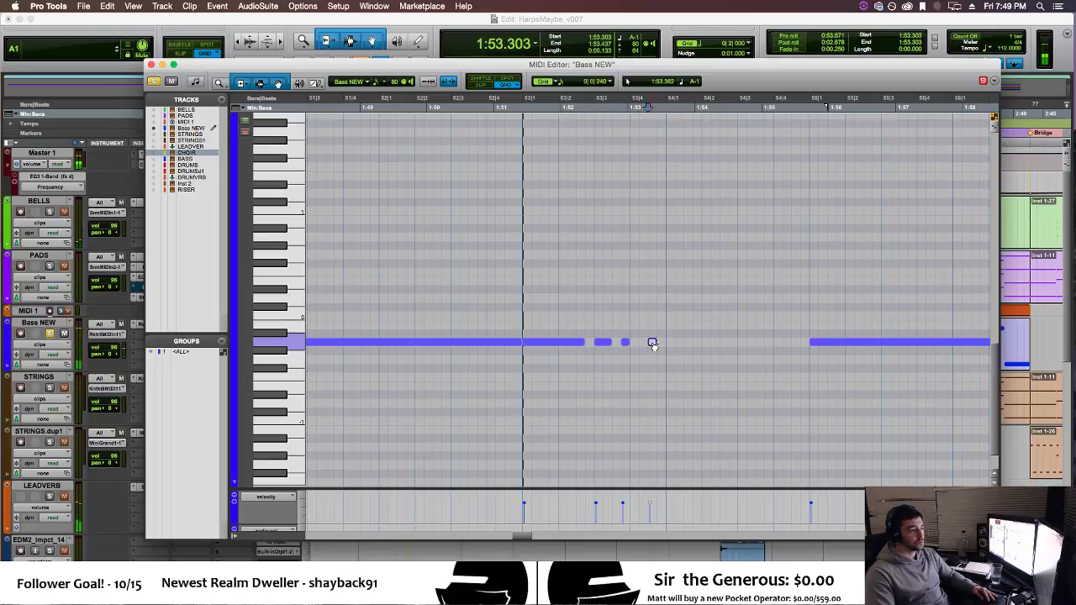
Duplicate the bar 53 Bass NEW pattern into bar 54, audition both bars, and close the MIDI editor.
left_click_drag(677, 329, 523, 352)
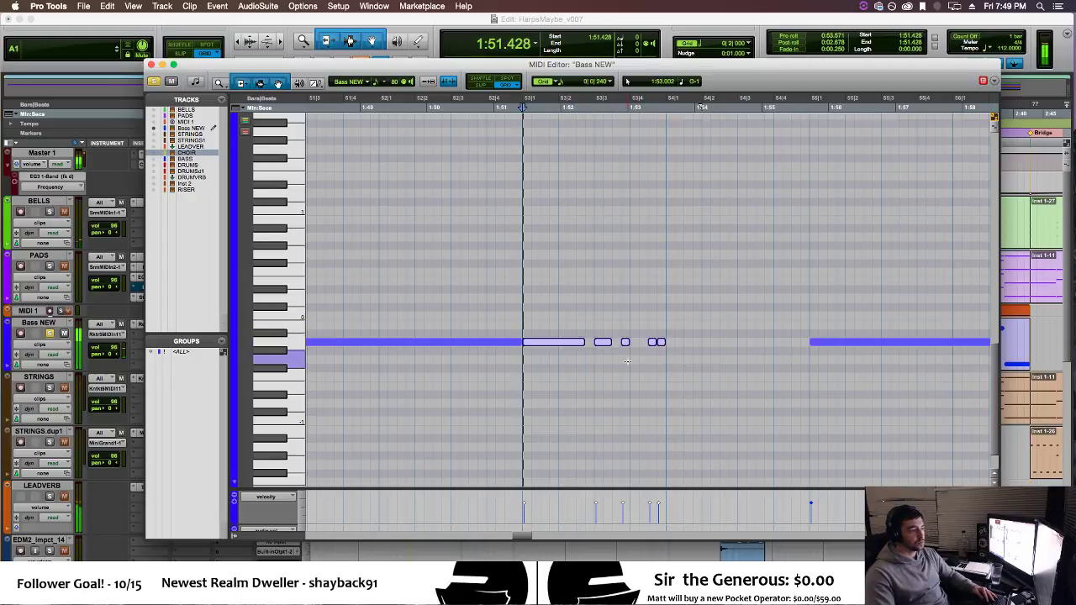
key("super+d")
left_click(522, 372)
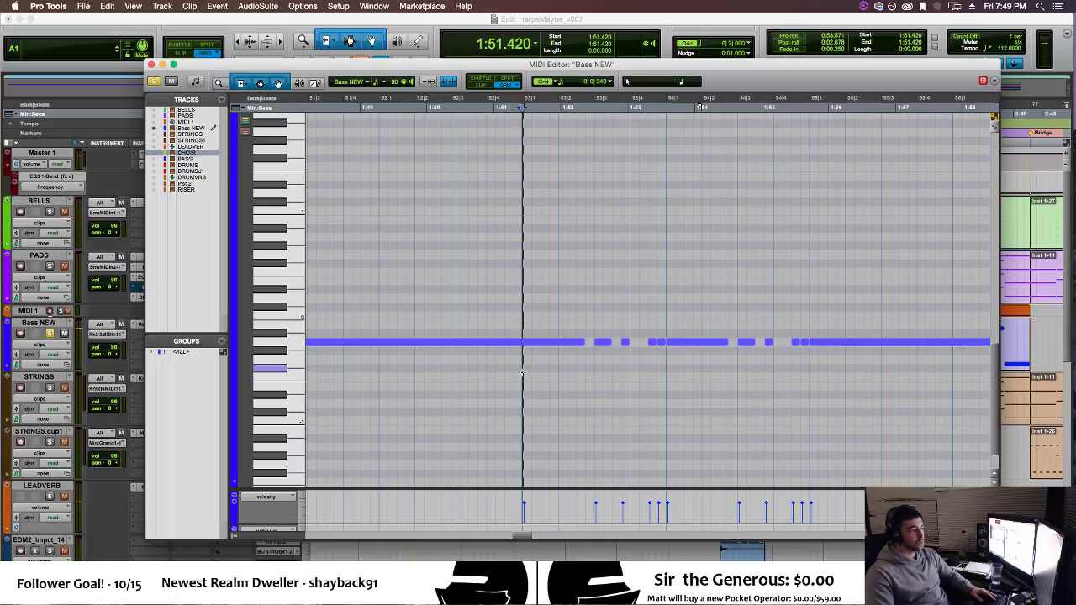
key("space")
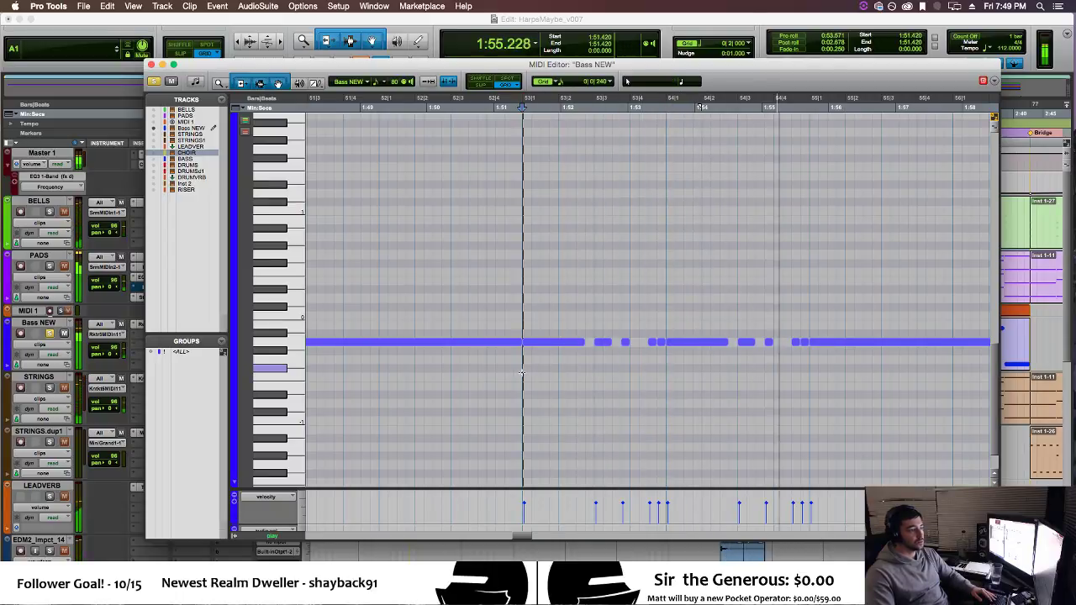
key("super+w")
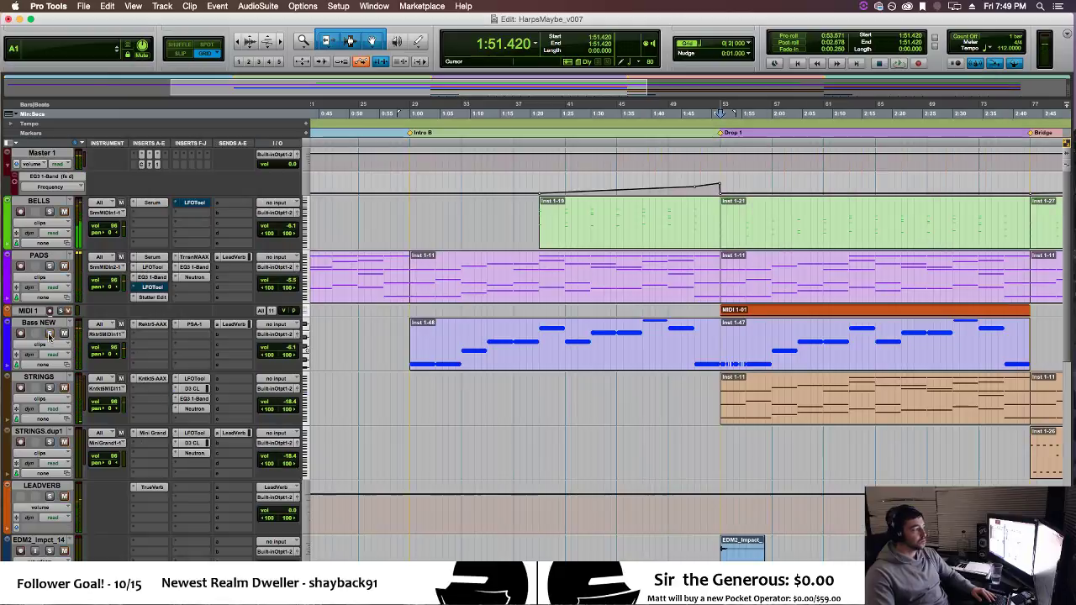
Play Drop 1 from 1:51.420 in the full mix and examine the tracks against the new bass rhythm.
key("space")
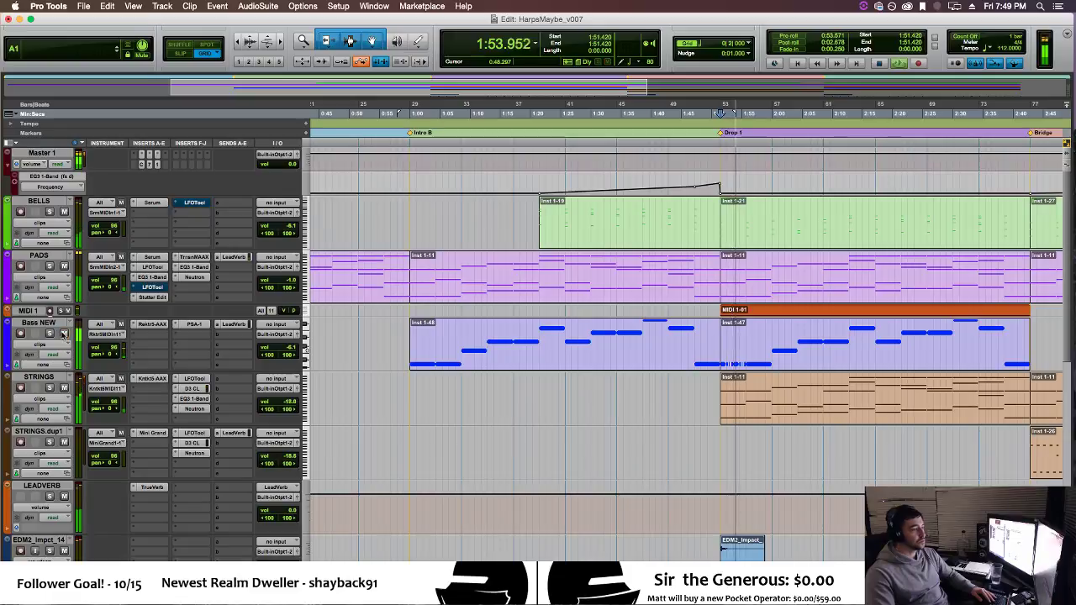
scroll(609, 452, "down", 5)
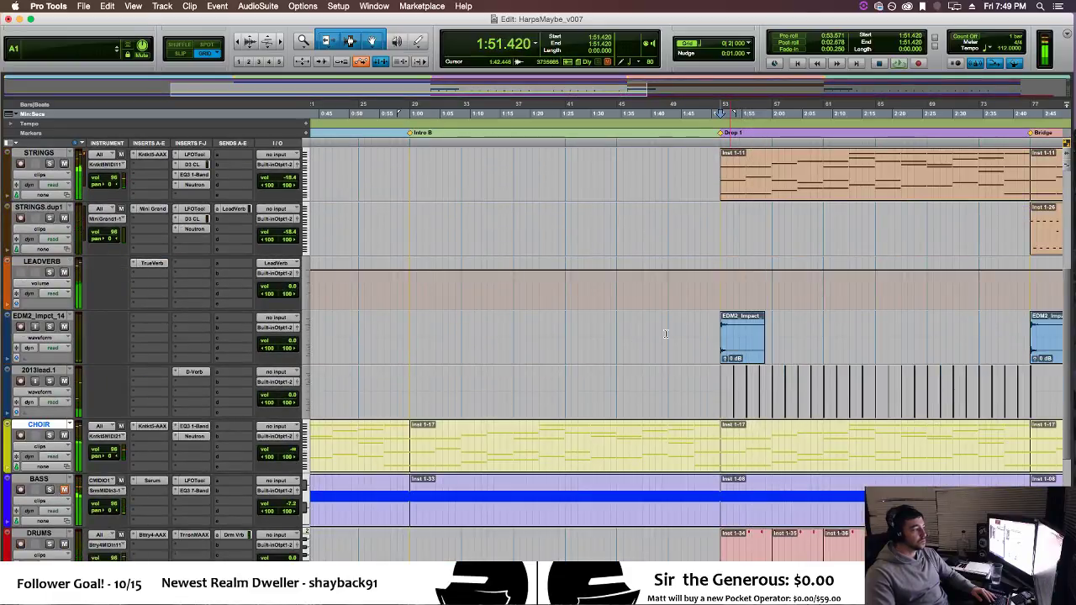
scroll(665, 334, "up", 3)
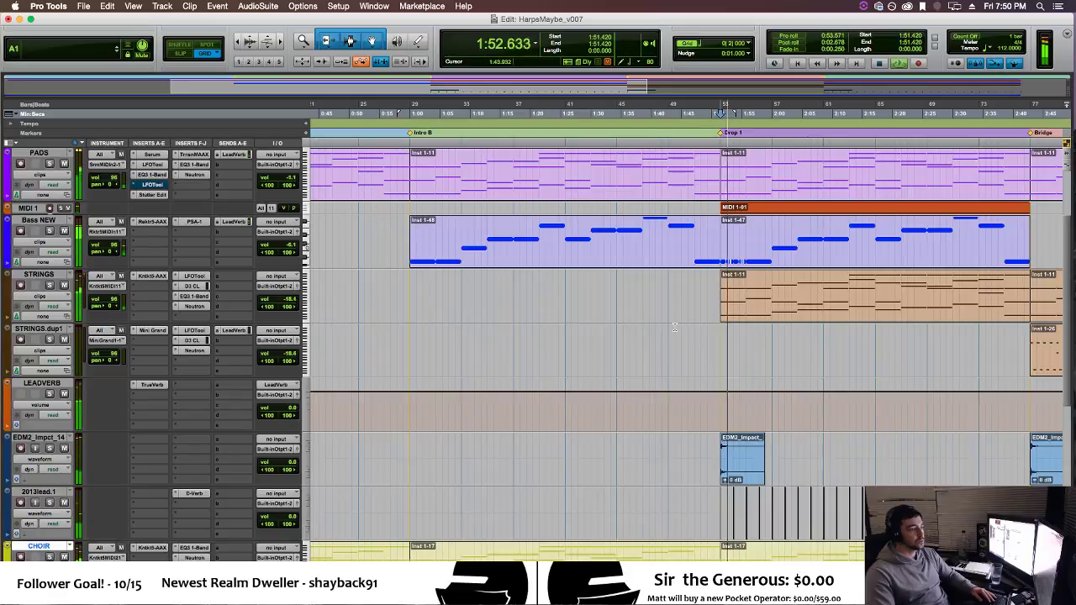
scroll(674, 328, "down", 3)
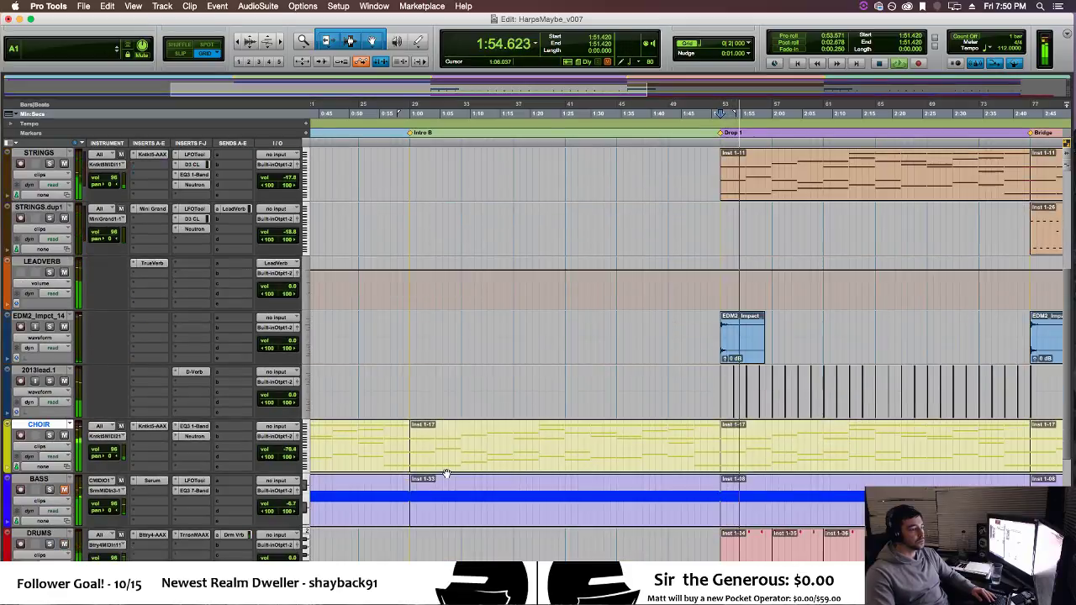
scroll(632, 374, "up", 3)
scroll(635, 367, "up", 2)
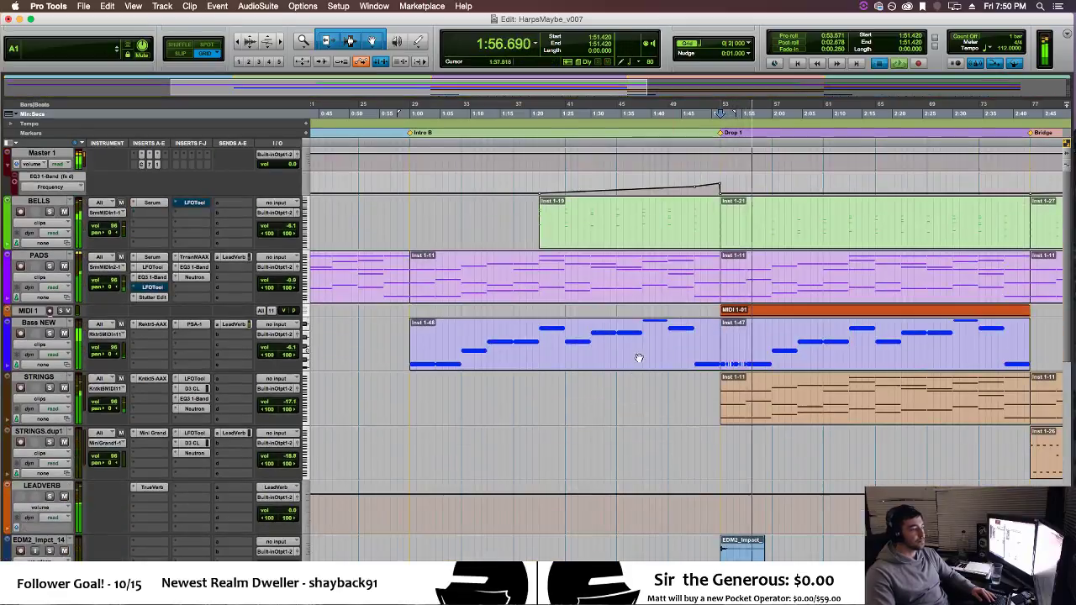
Replace the Bass NEW clip in Drop 1 with a duplicate of the Intro B bass clip and listen to the drop.
left_click(732, 361)
key("Delete")
left_click(656, 365)
key("super+d")
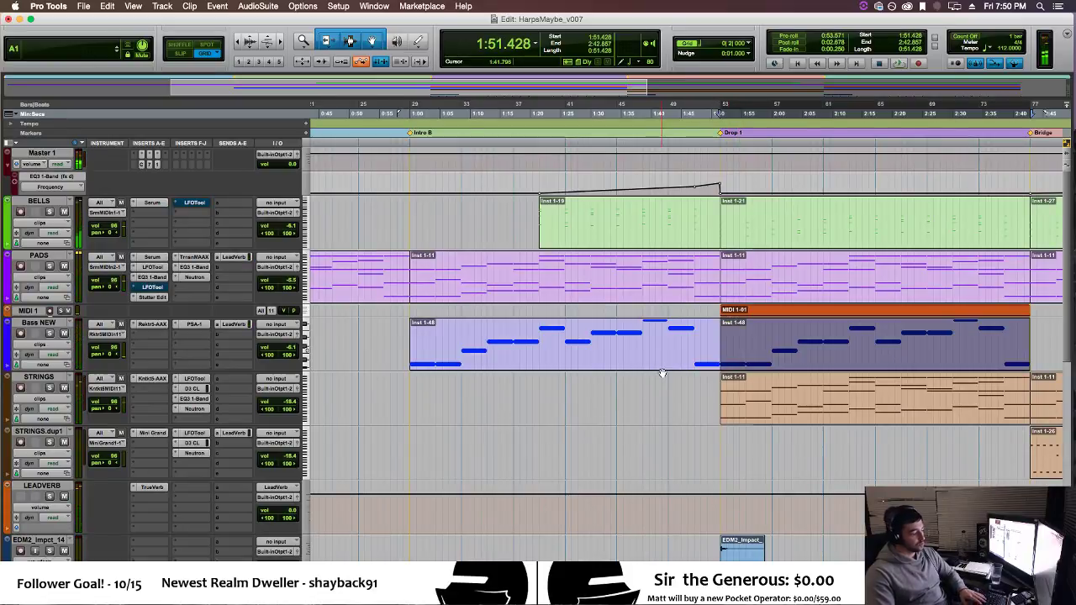
scroll(662, 369, "right", 5)
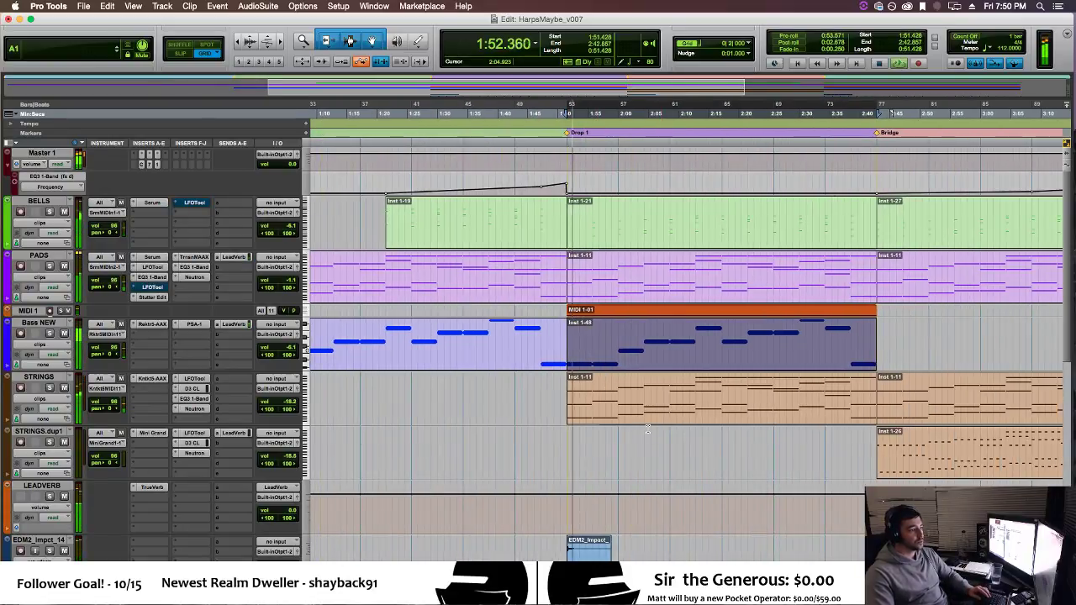
scroll(632, 433, "right", 2)
left_click(527, 468)
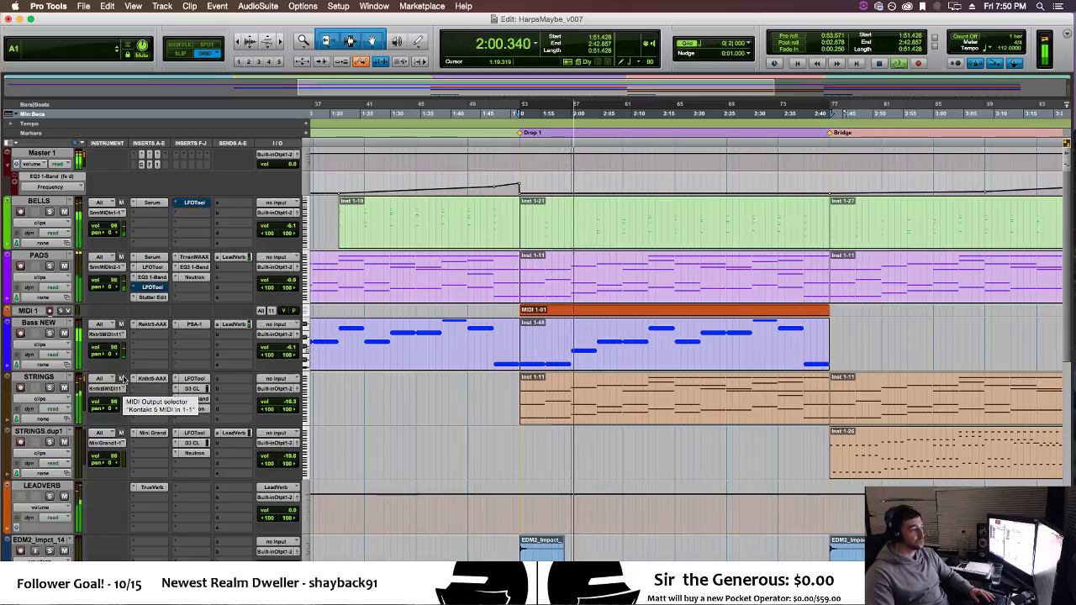
Delete the DRUMS.dup1 track together with its active clips.
scroll(546, 403, "down", 6)
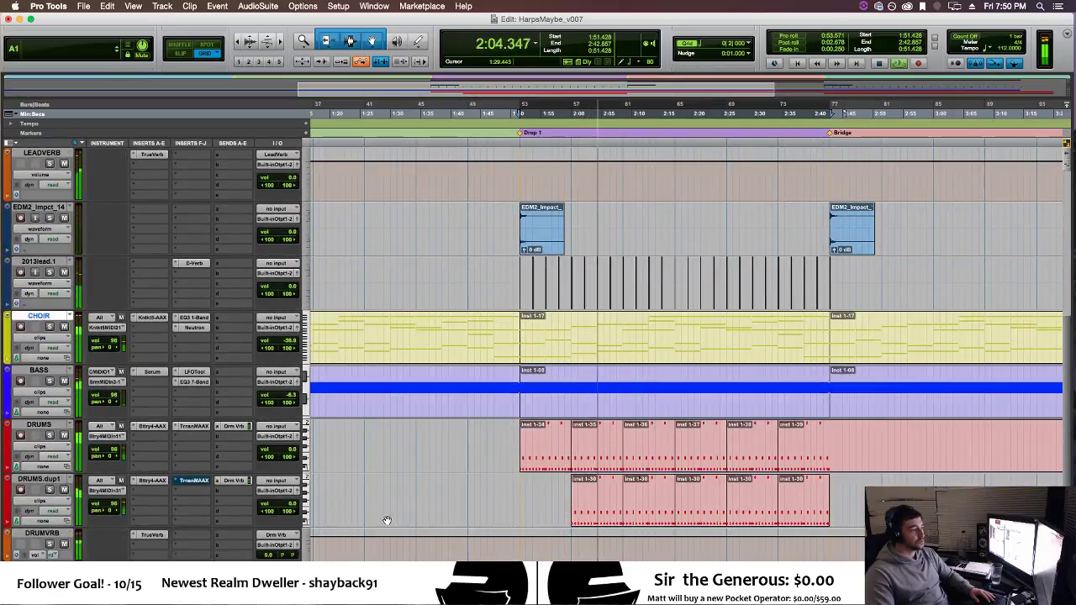
right_click(50, 480)
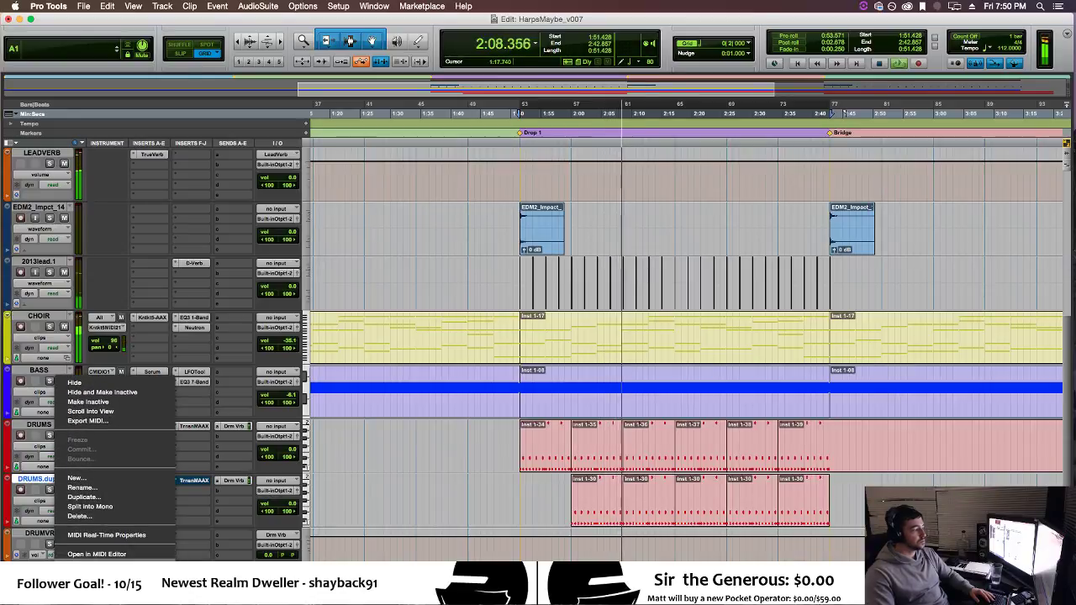
left_click(108, 516)
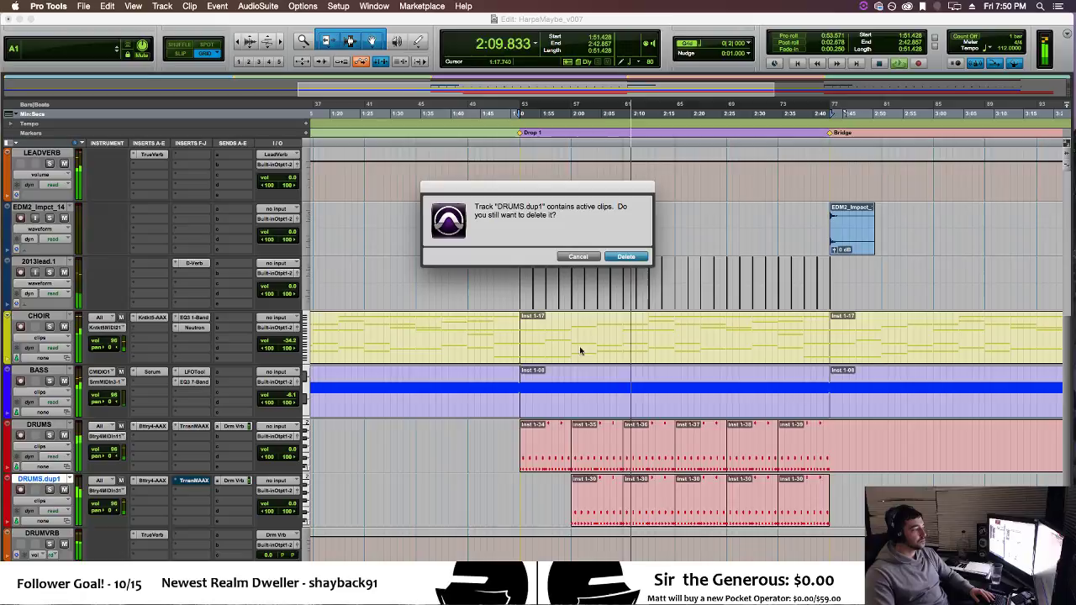
left_click(630, 252)
Replay the opening of Drop 1 from 1:51.428 to hear it with only the DRUMS track.
key("space")
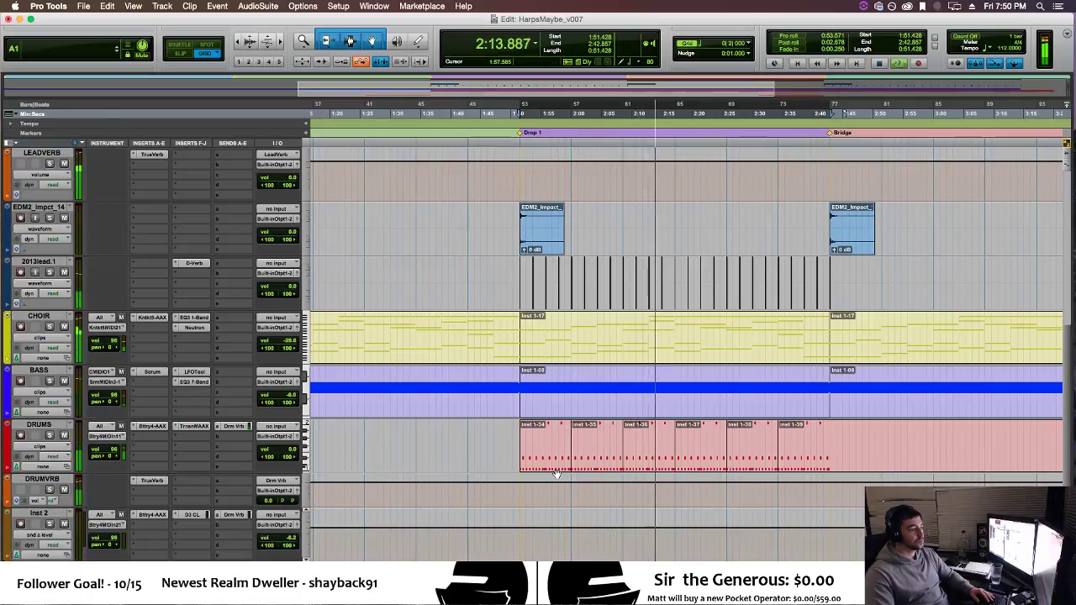
key("space")
key("space")
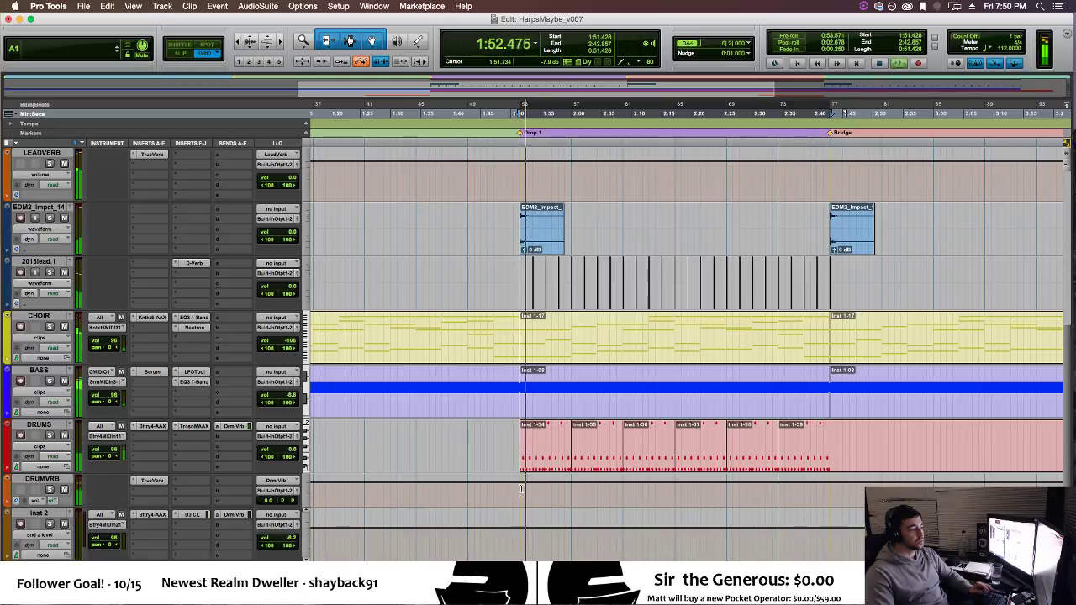
key("space")
key("space")
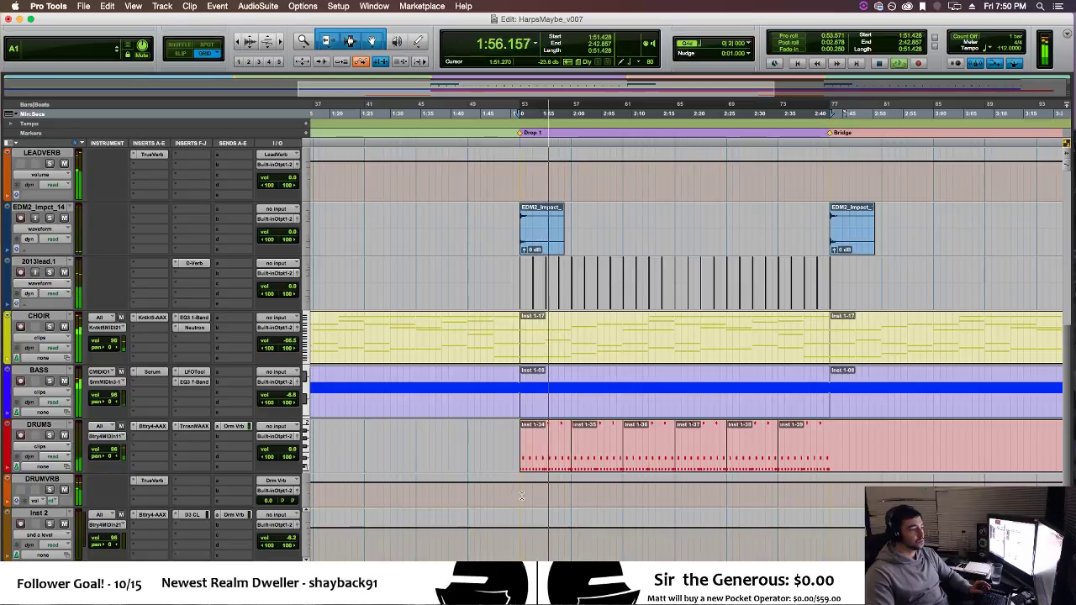
Examine the DRUMS notes around bars 103 to 107 in the MIDI editor and close it.
double_click(542, 468)
left_click_drag(370, 200, 958, 268)
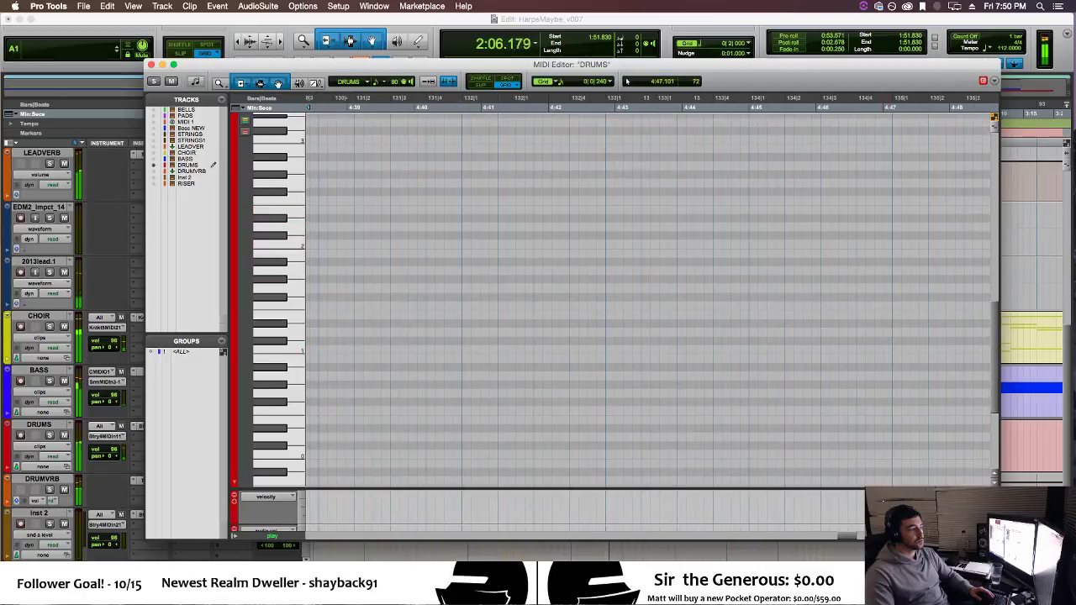
left_click_drag(847, 540, 731, 538)
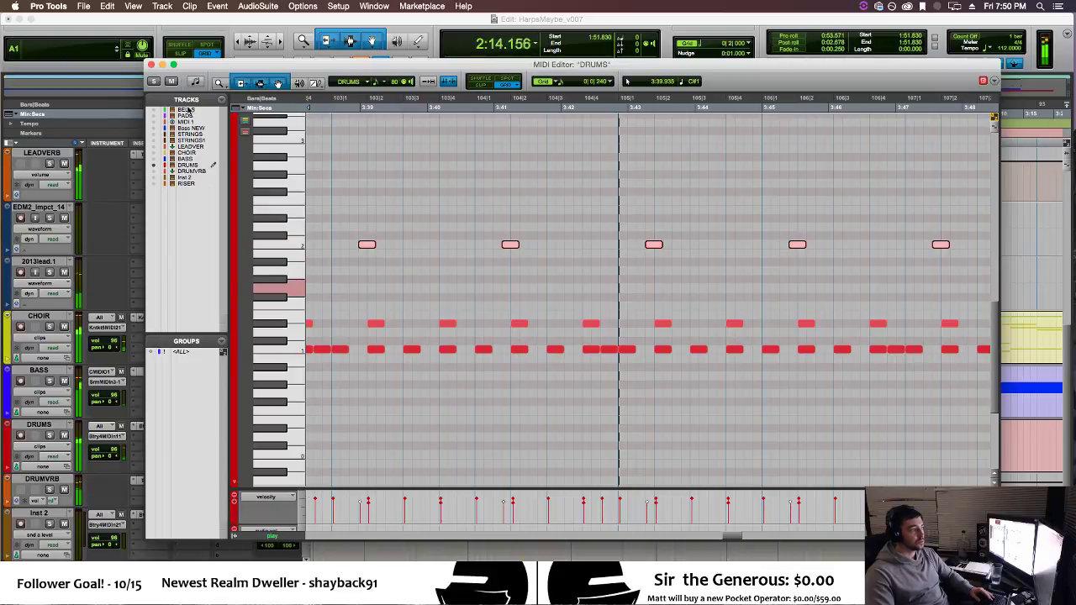
left_click(150, 64)
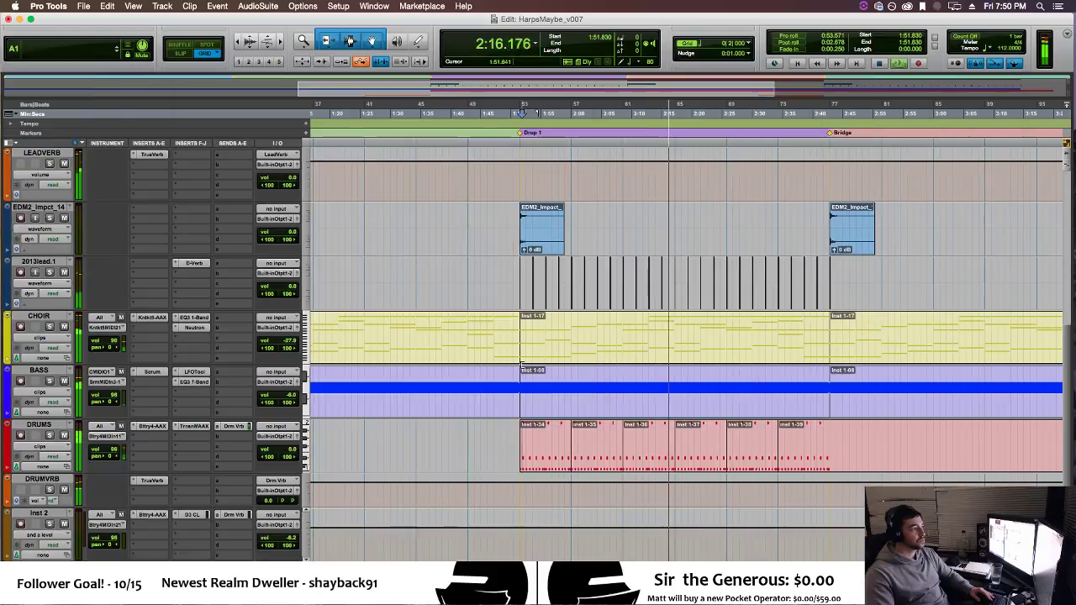
Trim the end of the last Drop 1 clip on the DRUMS track back to the start of the Bridge.
key("super+bracketleft")
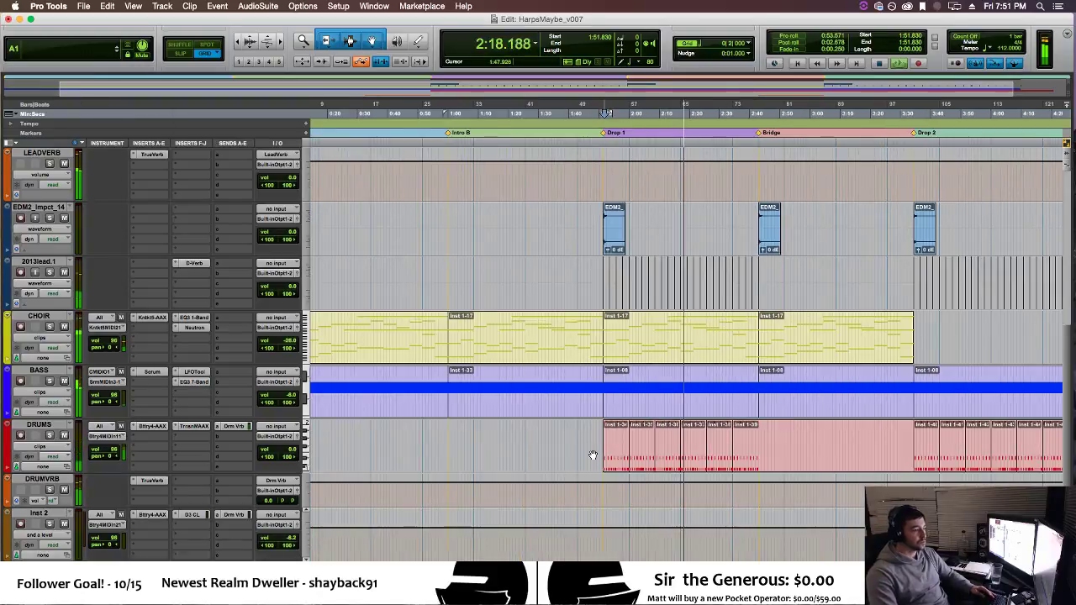
left_click_drag(912, 461, 757, 465)
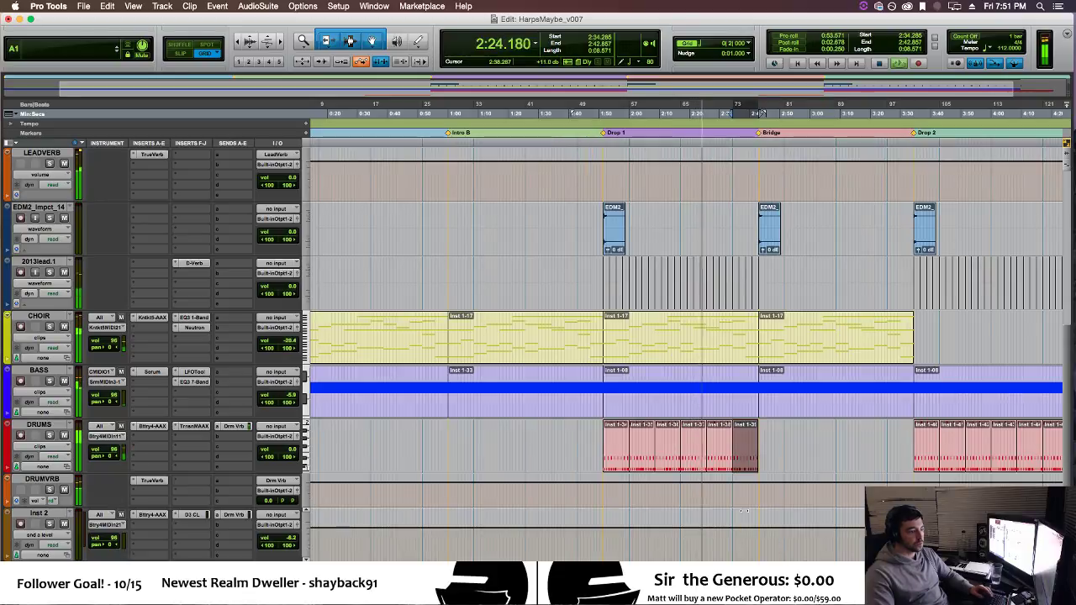
left_click(746, 520)
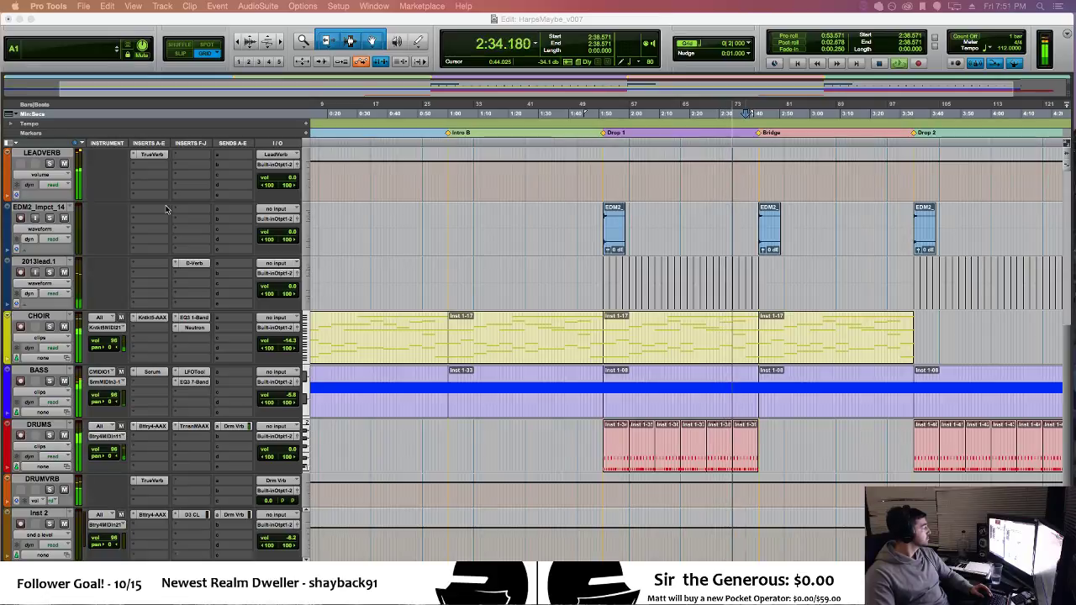
Listen to the transition from Drop 1 into the Bridge, replaying it from 2:39.642.
left_click(543, 25)
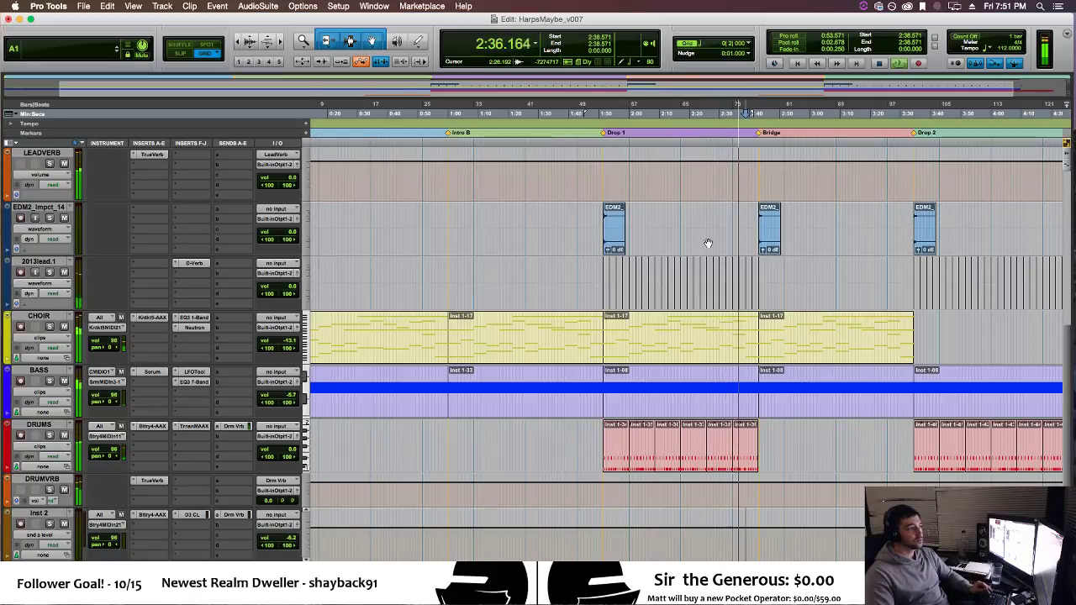
scroll(709, 244, "up", 5)
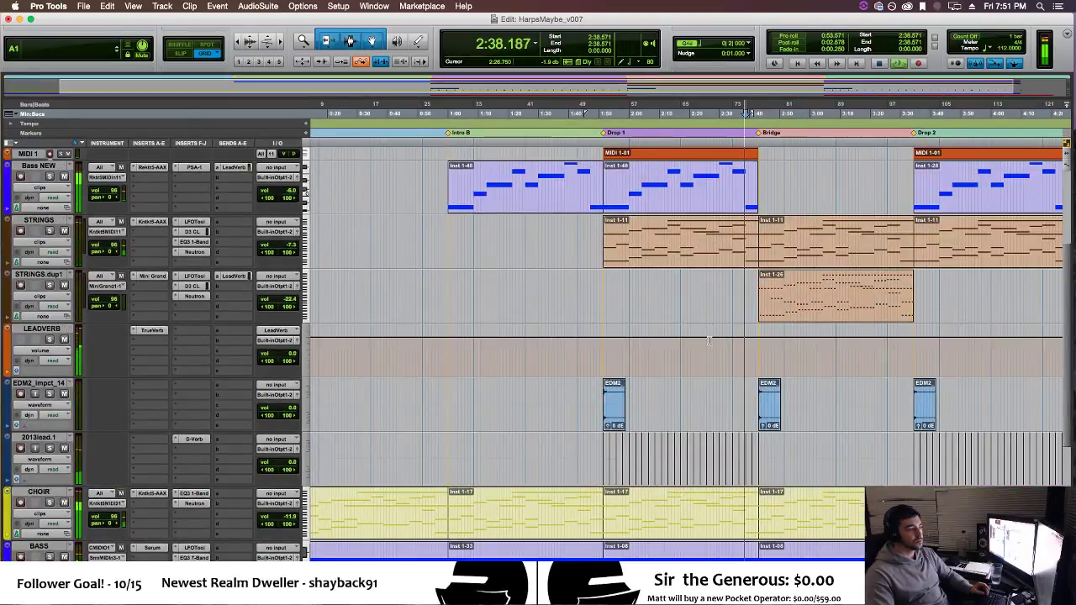
key("super+bracketright")
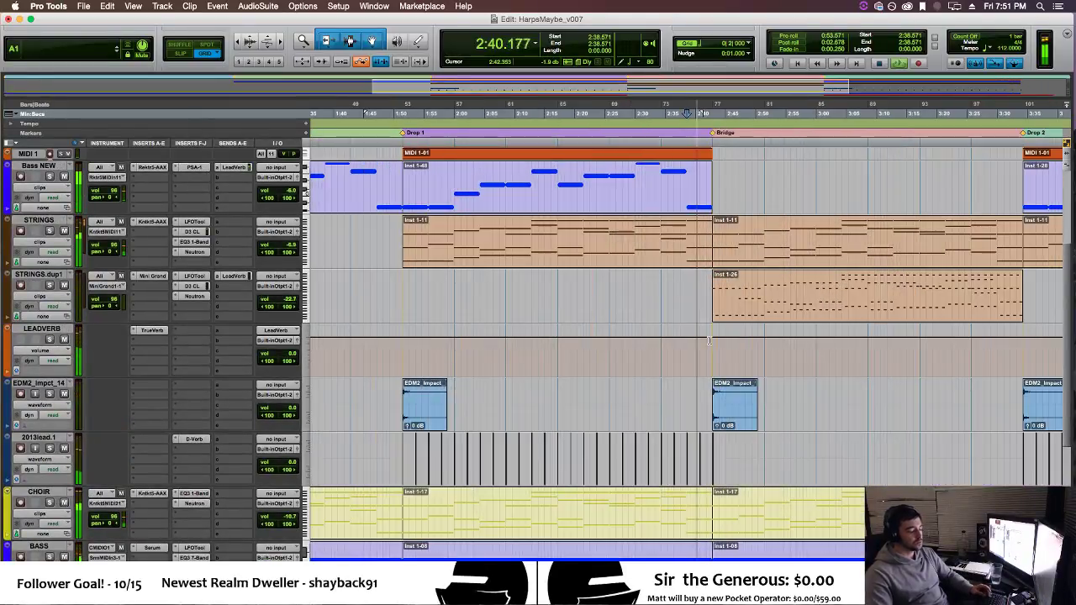
scroll(715, 340, "up", 3)
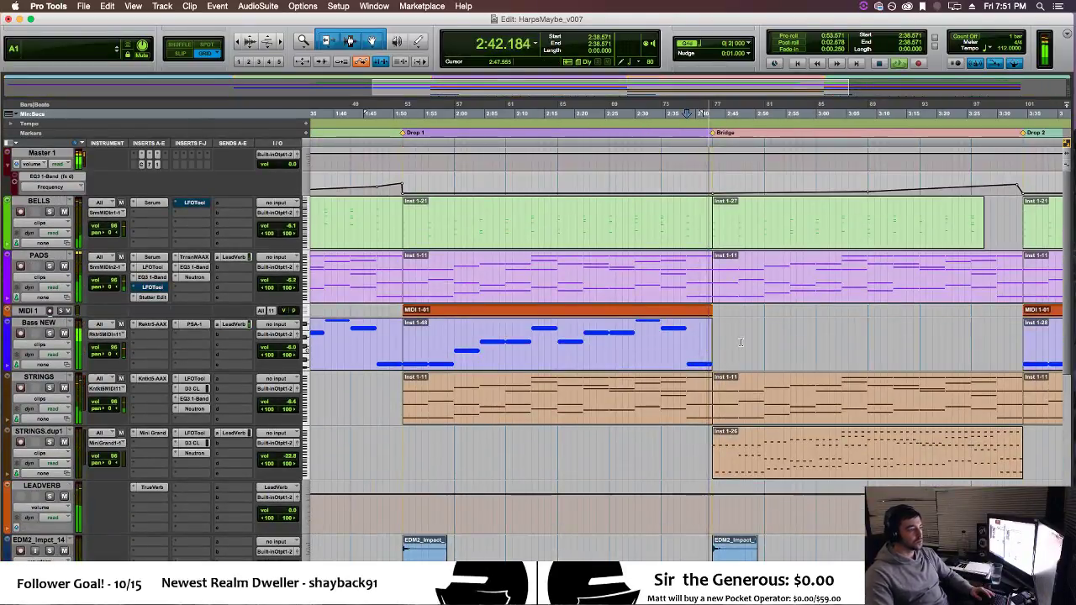
key("space")
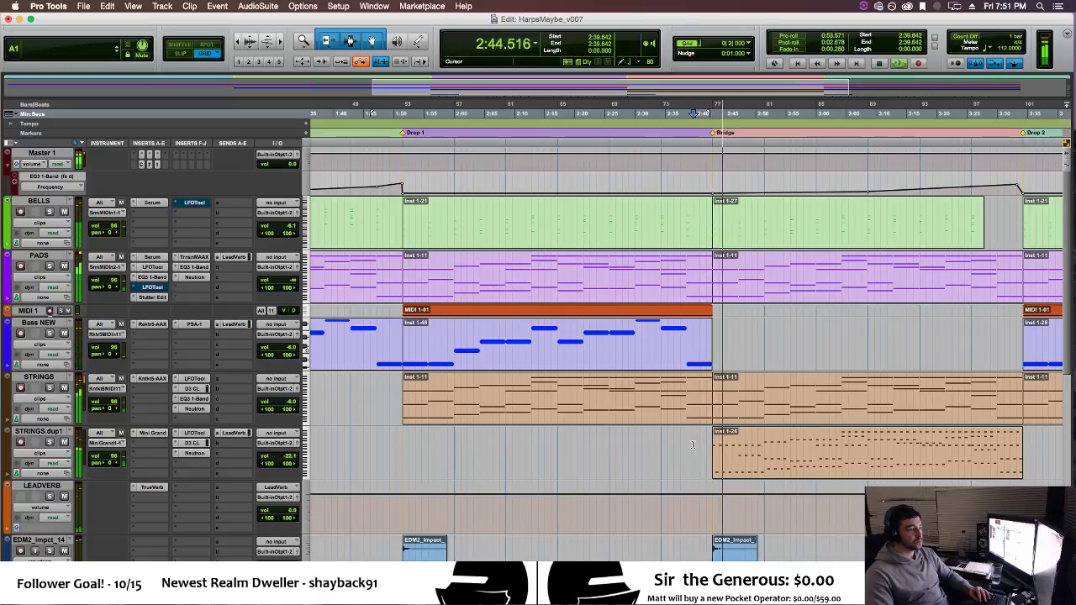
Try to extend the end of the EDM2_Impact_14 clip at the Bridge start, and undo the edits made to it.
scroll(727, 463, "down", 3)
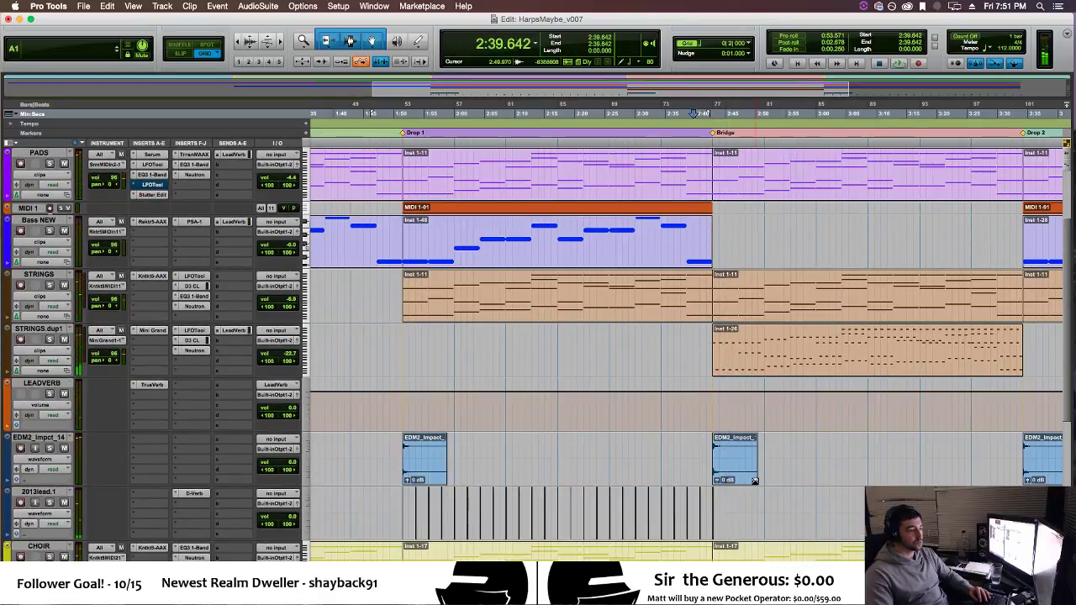
left_click_drag(755, 481, 771, 483)
key("super+z")
left_click(792, 469)
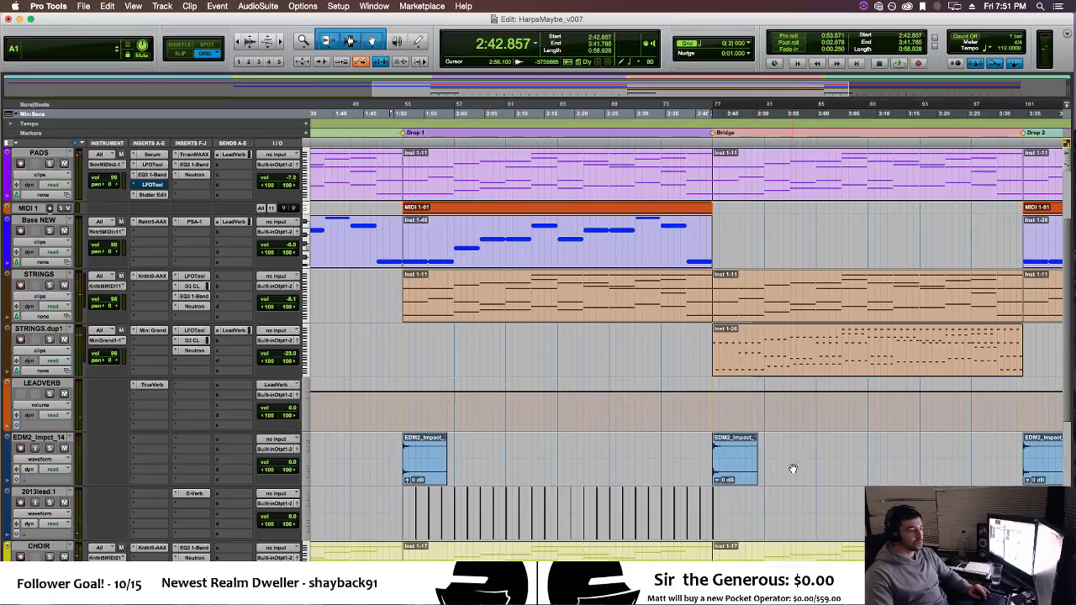
left_click(743, 470)
right_click(741, 472)
mouse_move(763, 478)
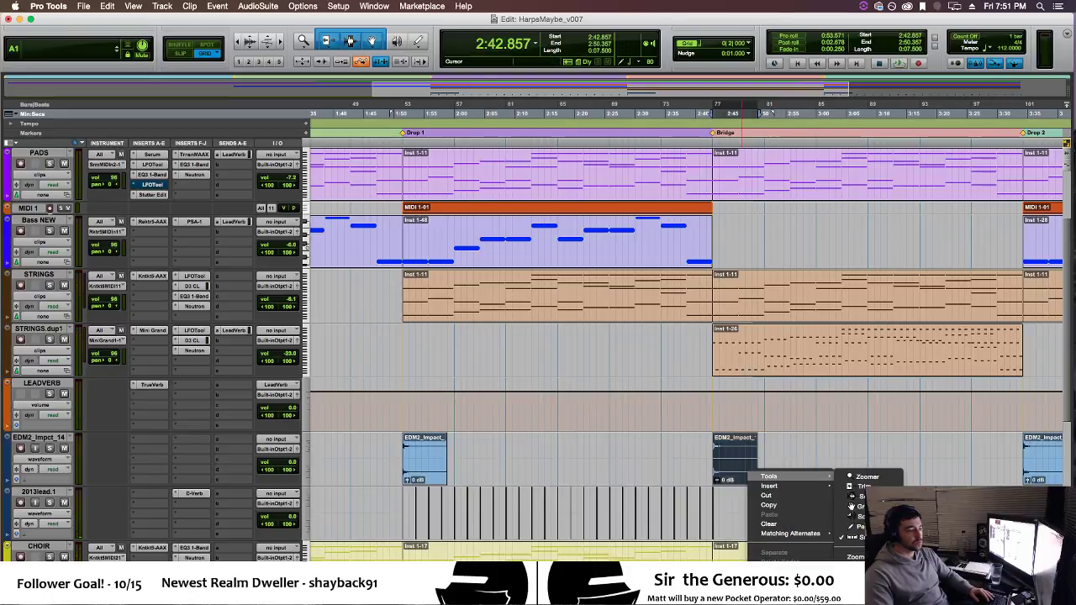
mouse_move(790, 600)
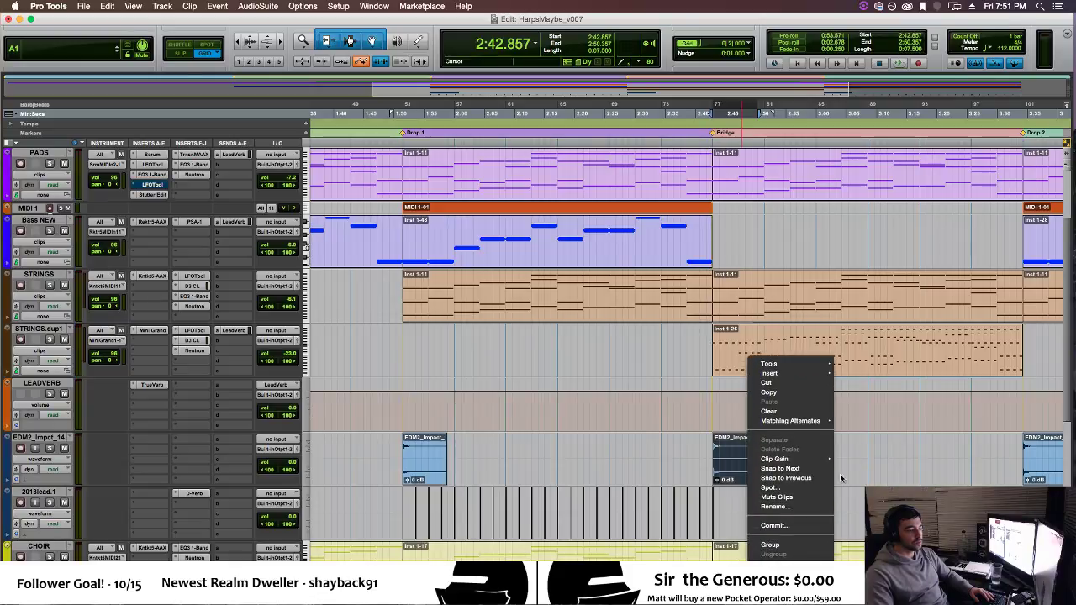
left_click(840, 473)
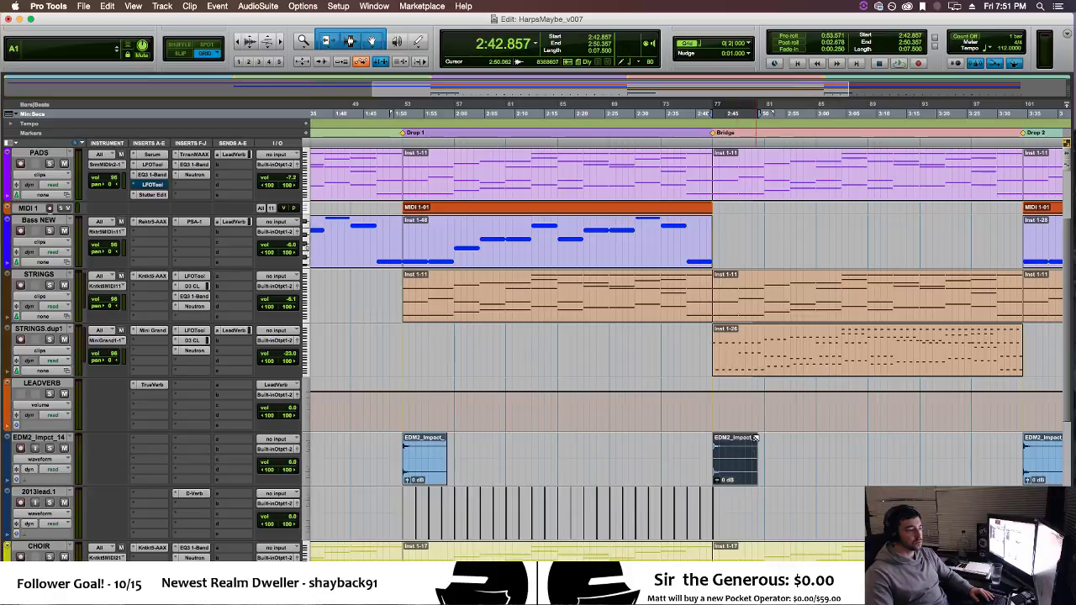
left_click_drag(753, 485, 775, 487)
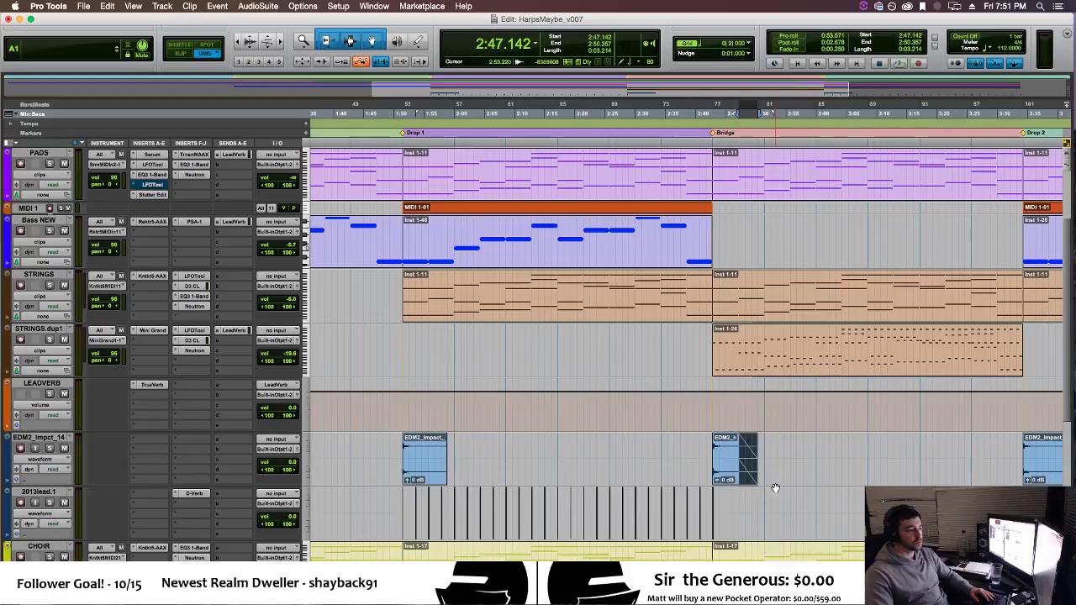
key("super+z")
left_click(785, 471)
left_click(734, 478)
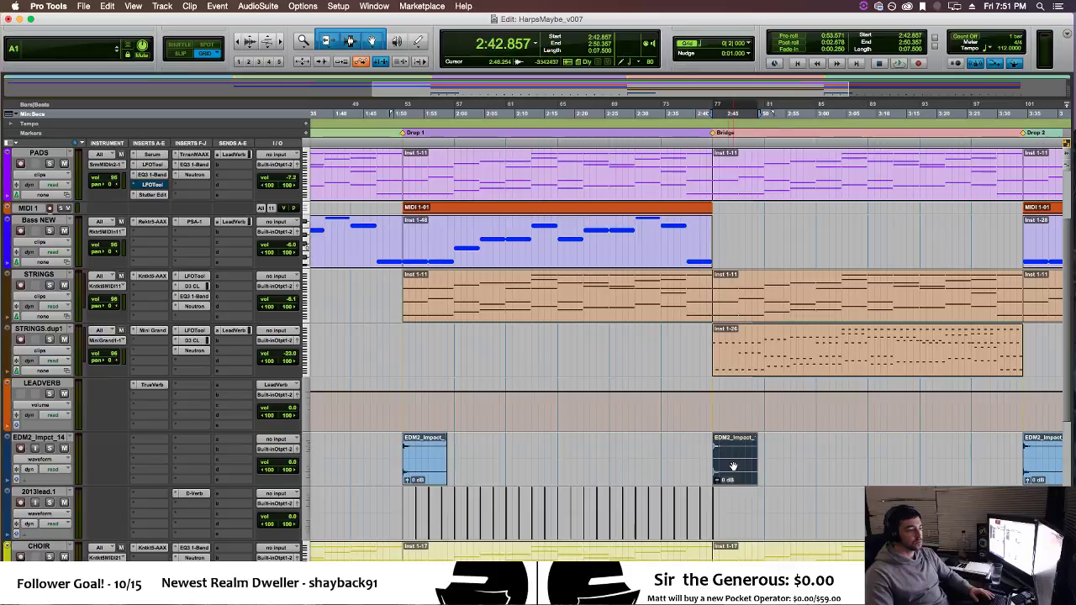
left_click(218, 6)
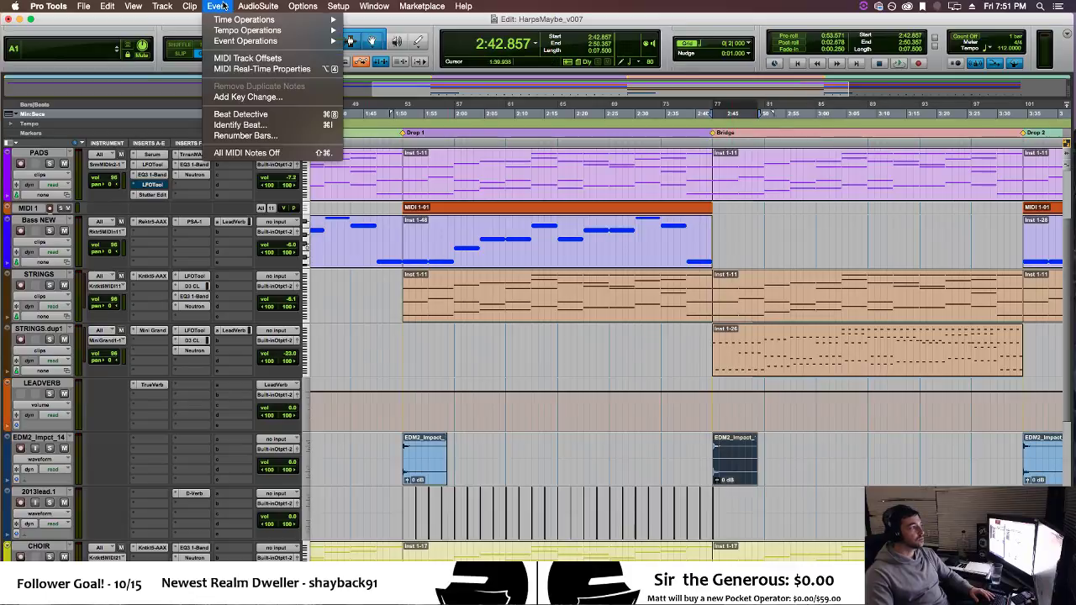
mouse_move(227, 20)
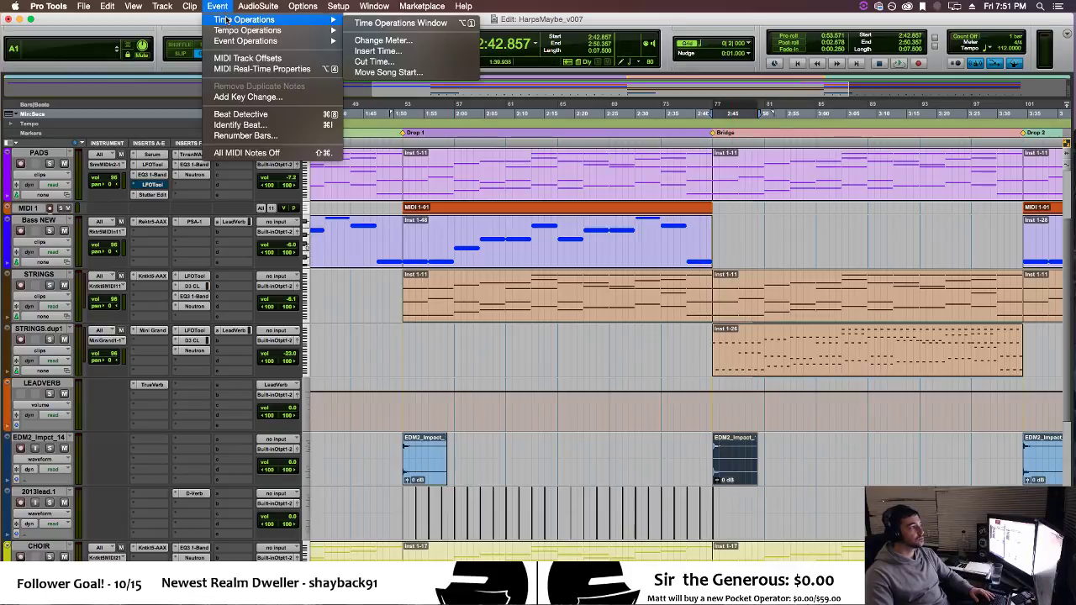
left_click(162, 5)
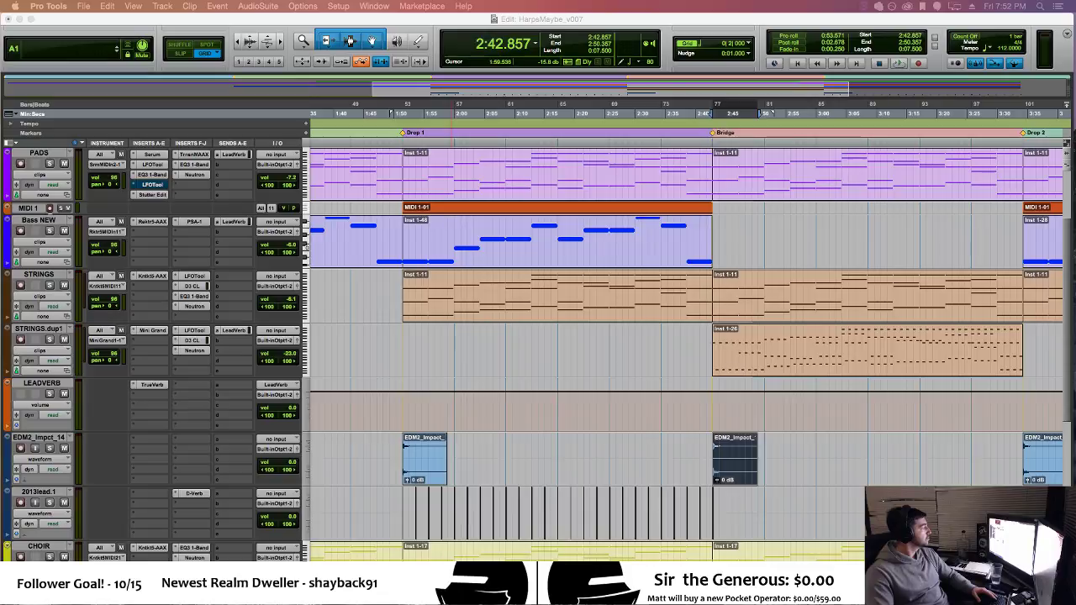
Play the arrangement from 1:49.285, just before Drop 1.
left_click(389, 335)
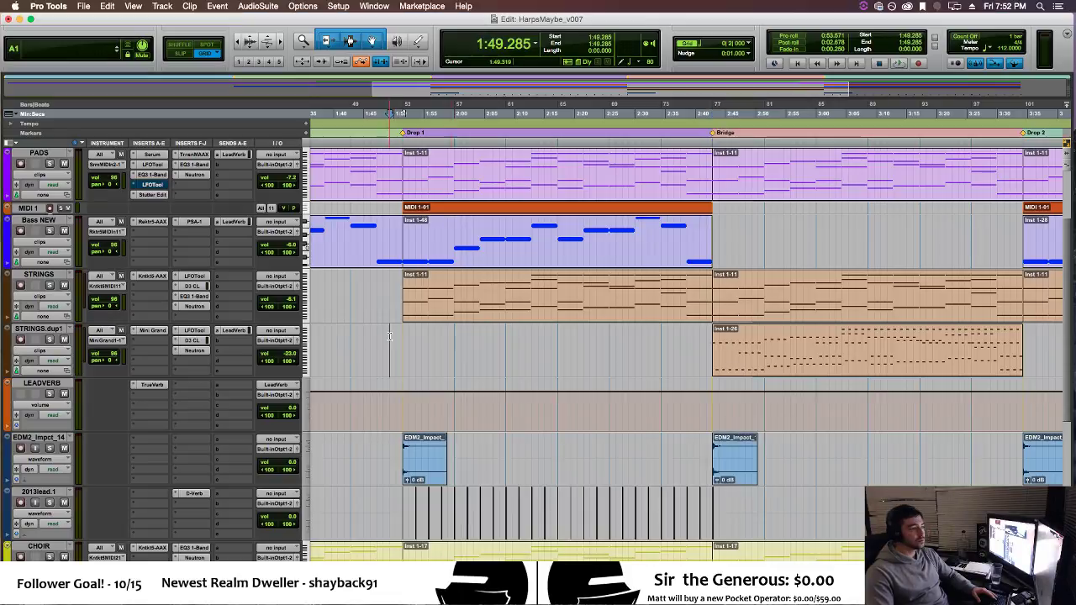
key("space")
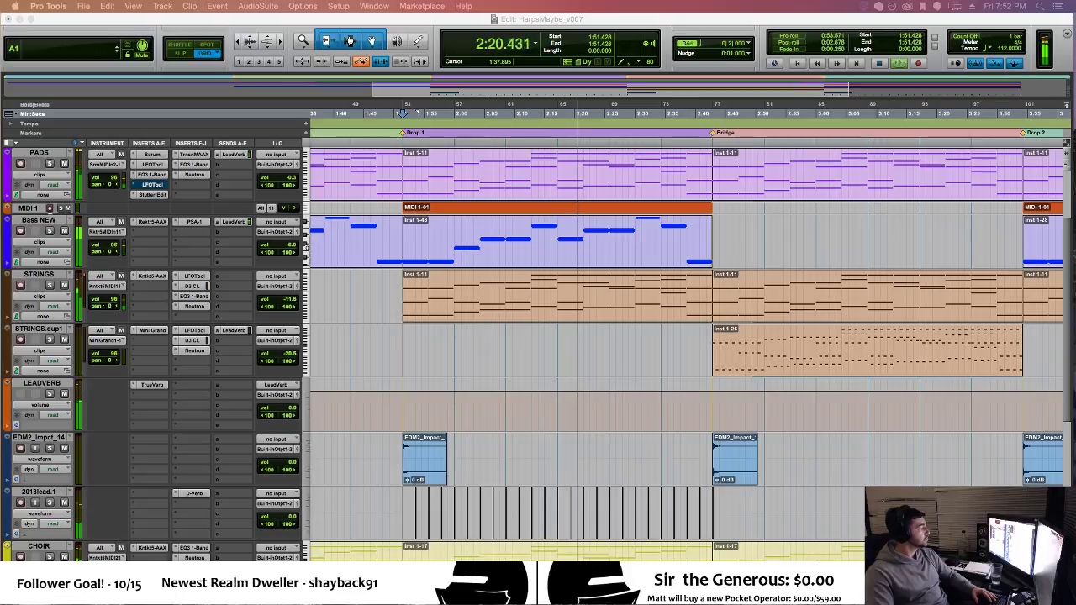
Enable Polyphonic Elastic Audio on the EDM2_Impct_14 track and select its clip at the Bridge start.
left_click(19, 484)
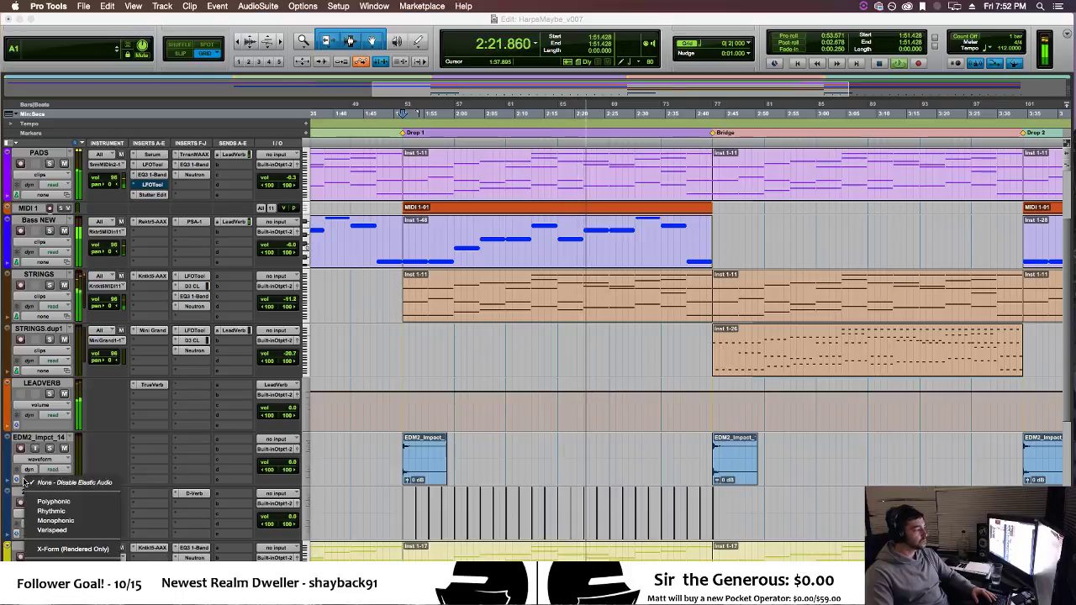
left_click(66, 502)
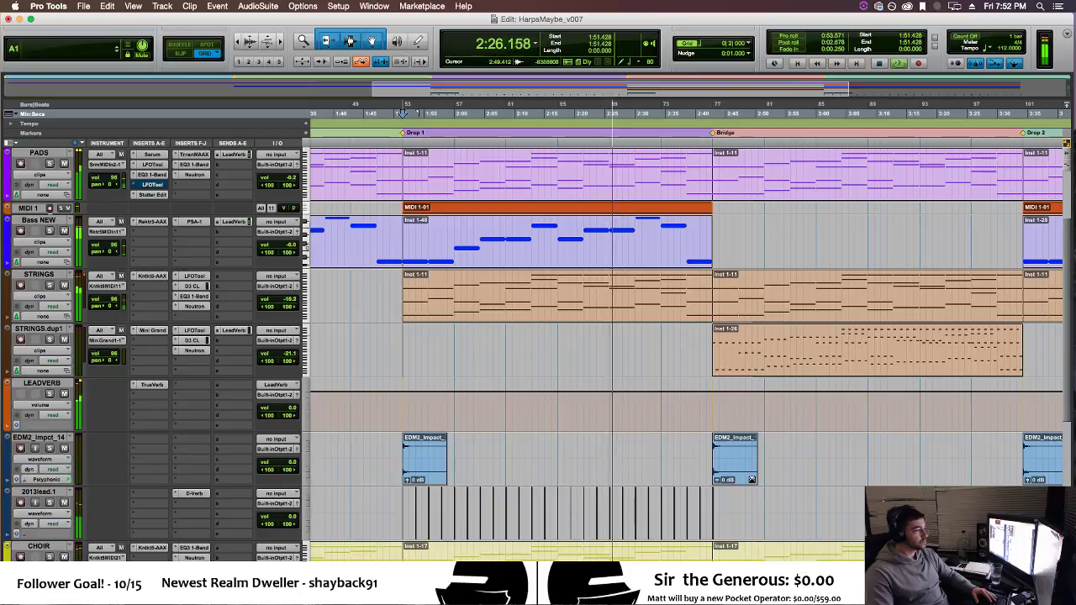
left_click(727, 472)
scroll(729, 471, "up", 2)
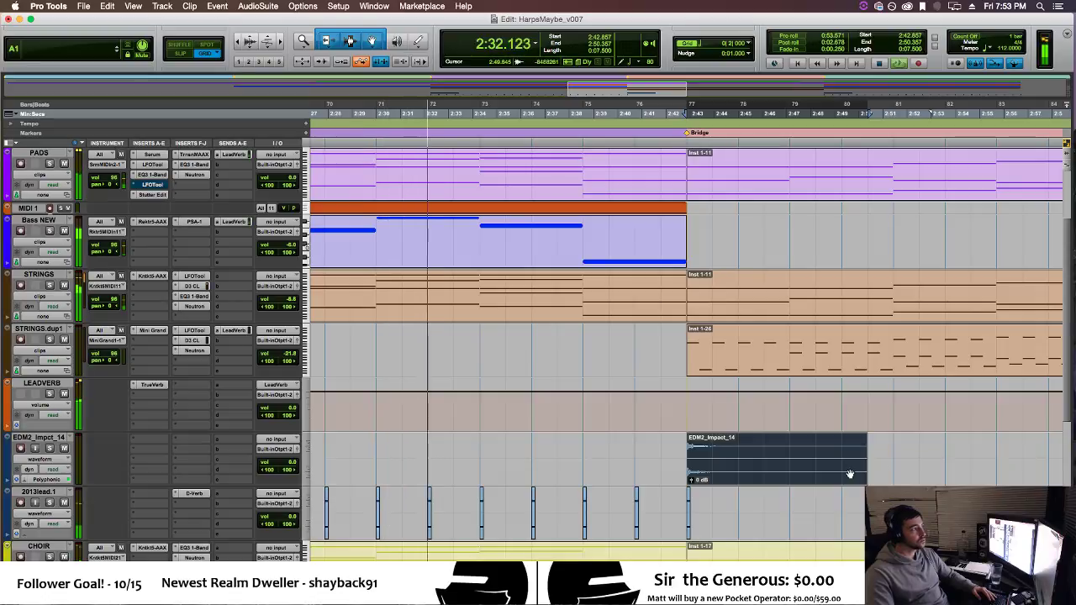
Audition the Bridge impact clip from 2:42.857 in the mix and with its track soloed, leaving its name as is.
key("space")
key("space")
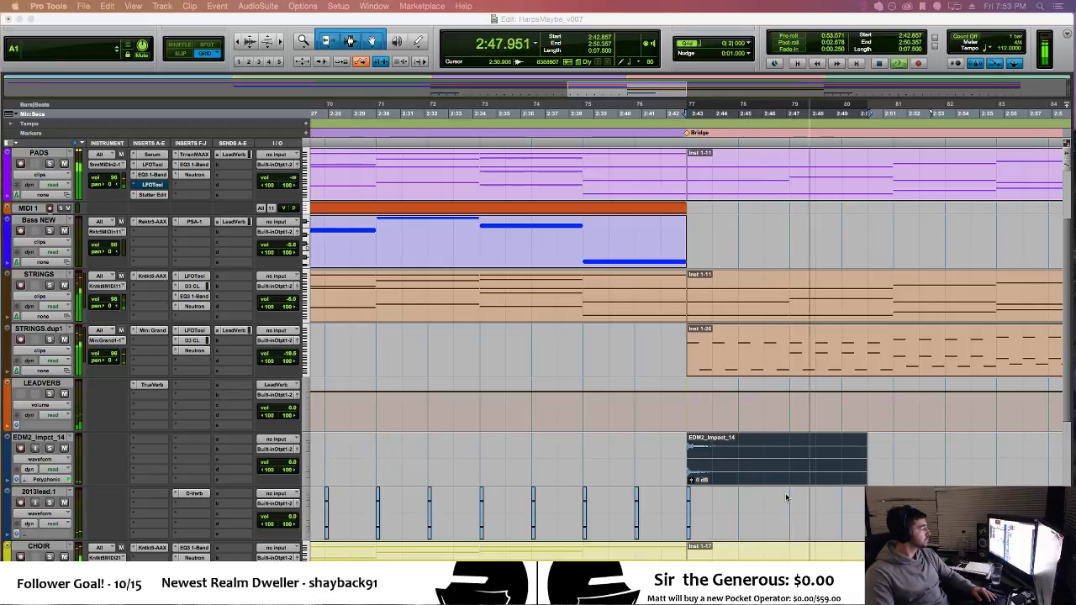
double_click(754, 481)
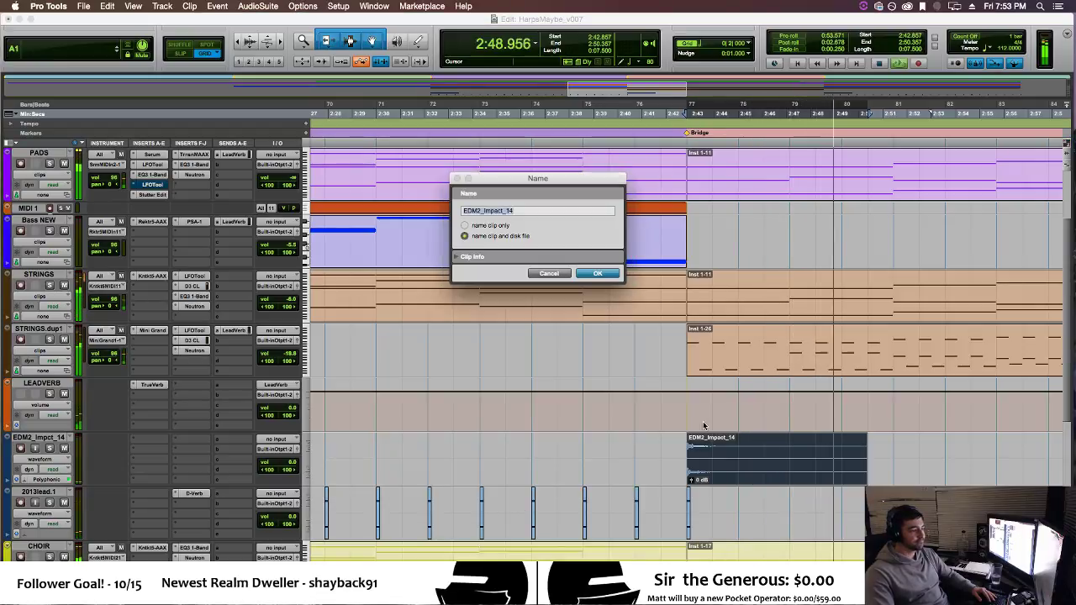
left_click(547, 274)
key("space")
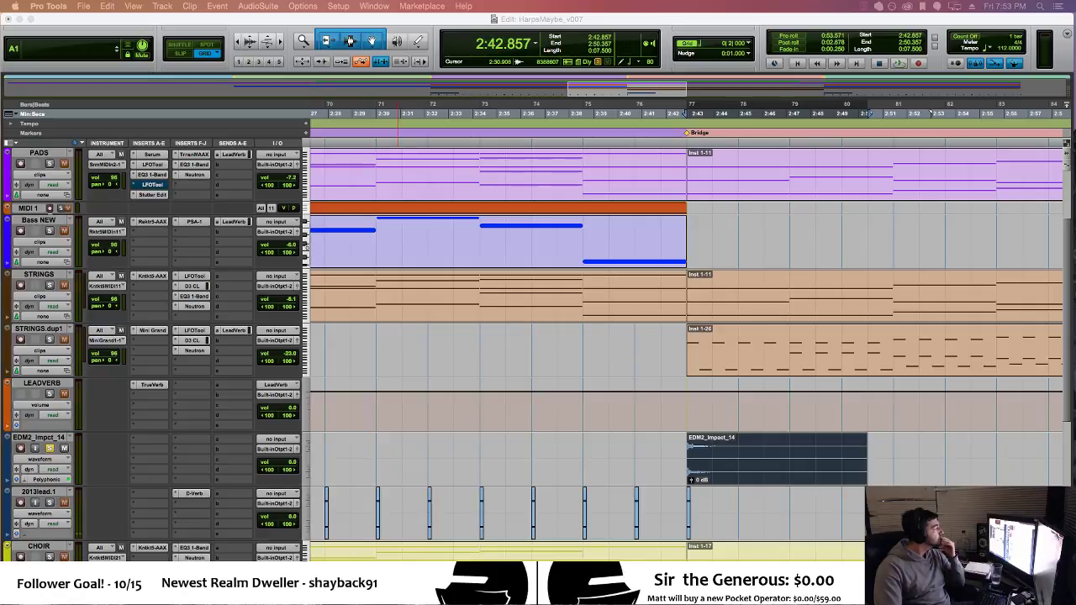
Set the Bridge impact clip's TCE Factor to 197% in its elastic properties, and audition the stretched clip from the Bridge start.
left_click(716, 480)
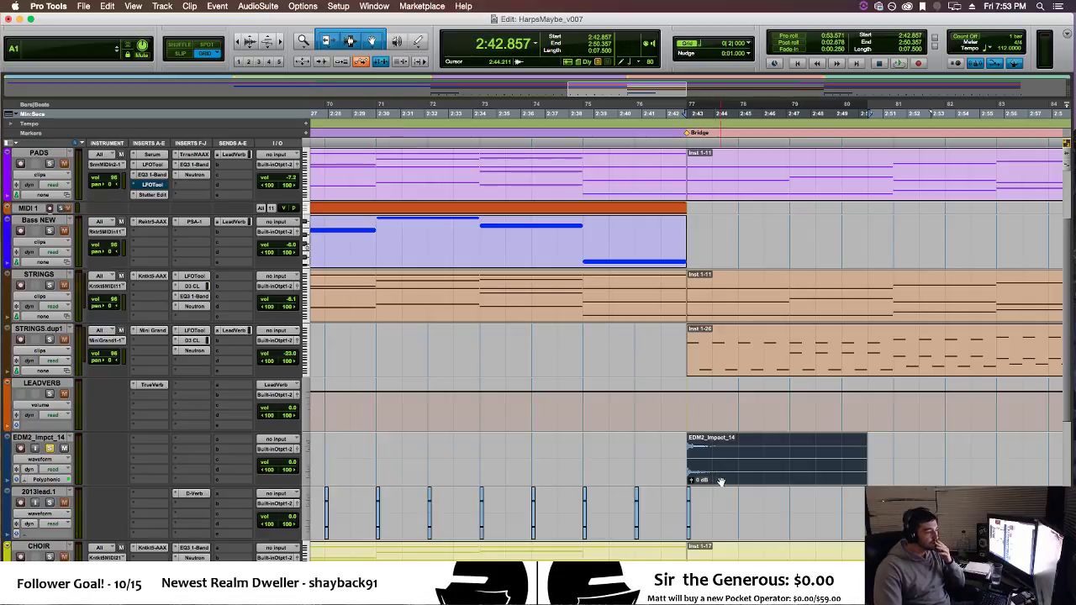
right_click(733, 481)
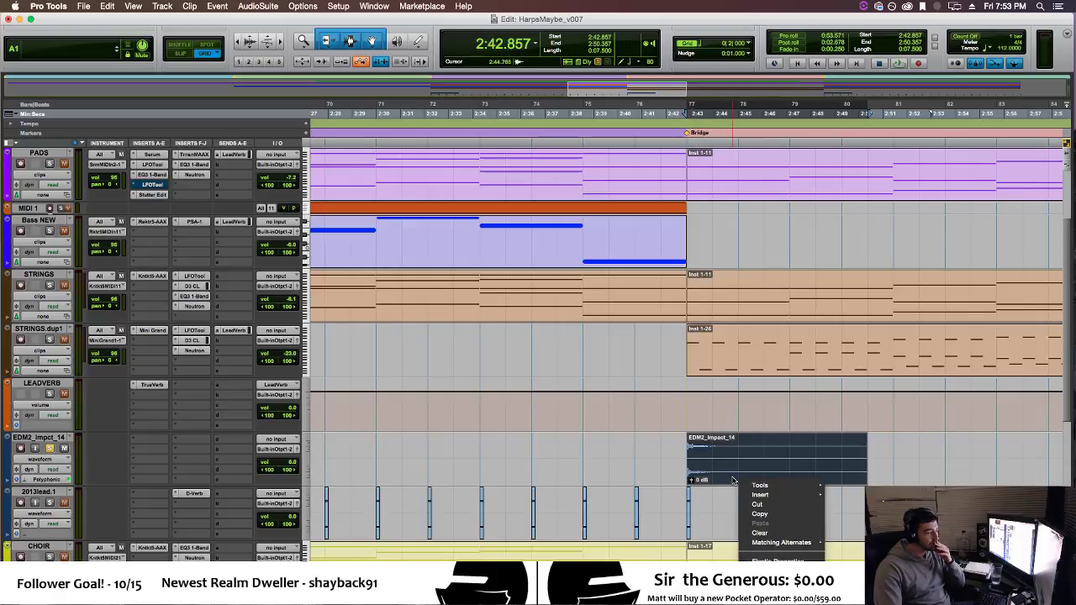
left_click(780, 560)
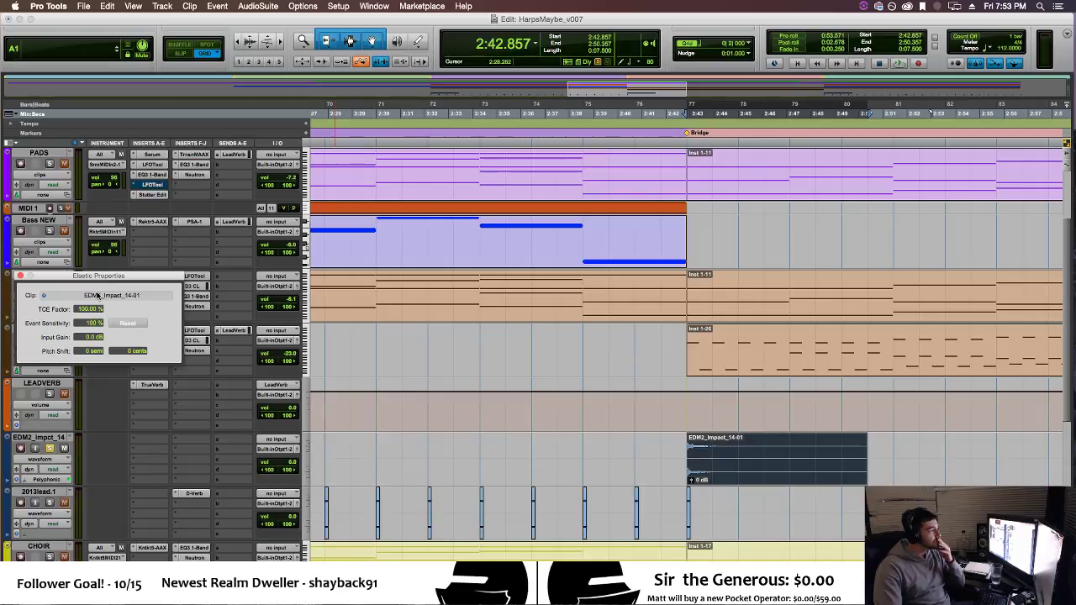
left_click_drag(96, 318, 97, 263)
key("space")
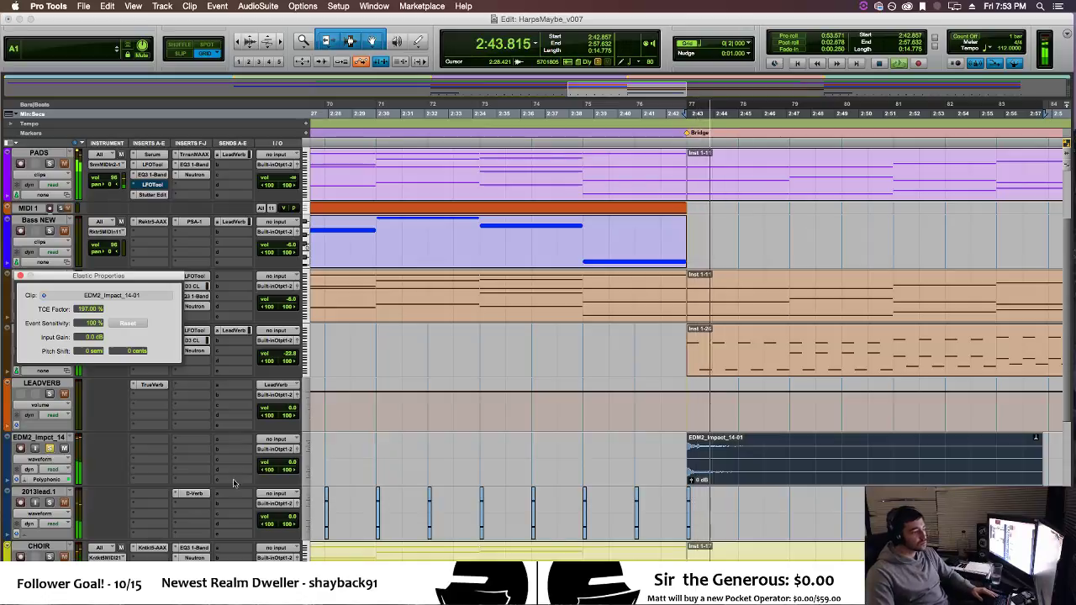
left_click(21, 275)
key("space")
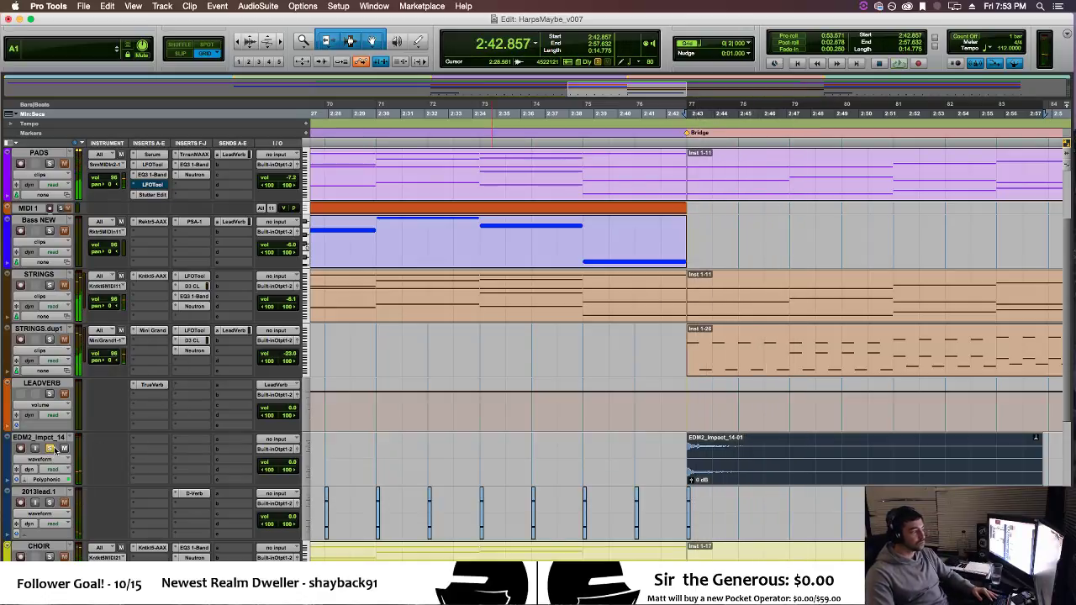
key("space")
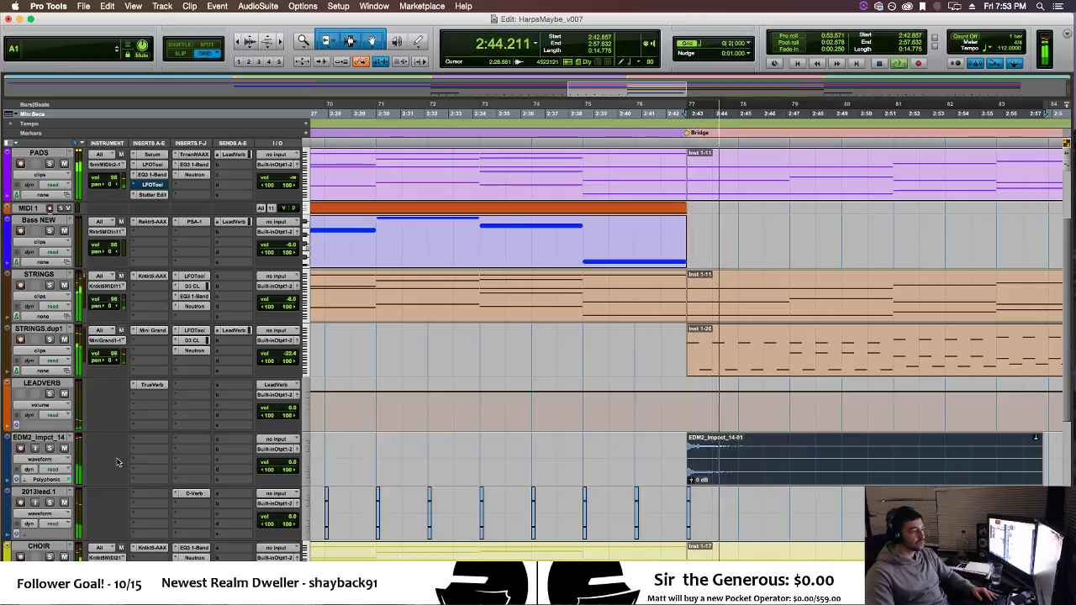
Set the Bridge impact clip's TCE Factor to 221% and play it back from the Bridge start.
right_click(853, 472)
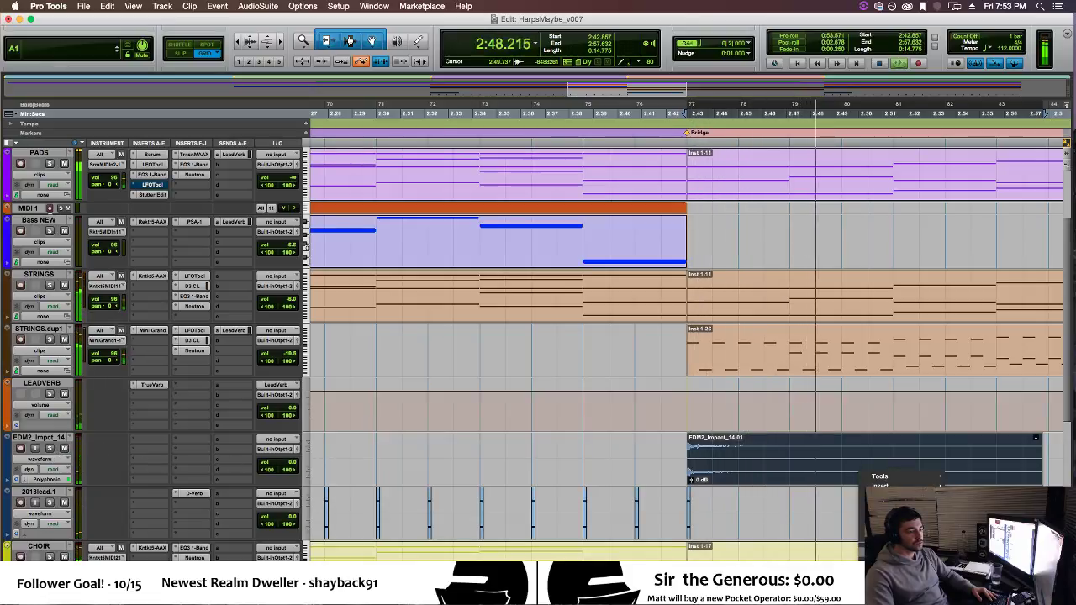
left_click(896, 543)
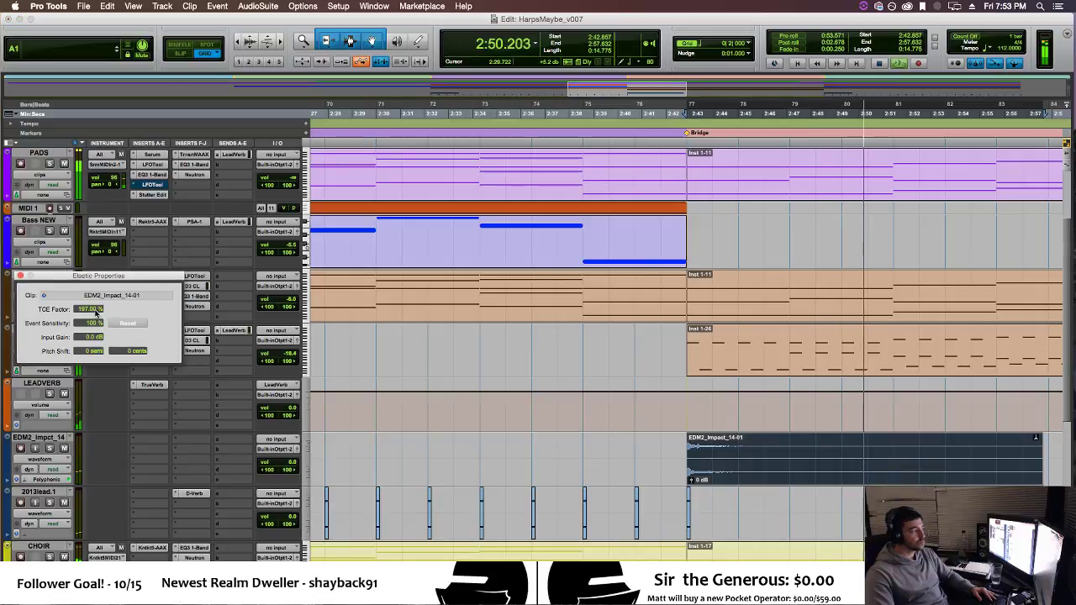
left_click_drag(96, 309, 96, 296)
key("space")
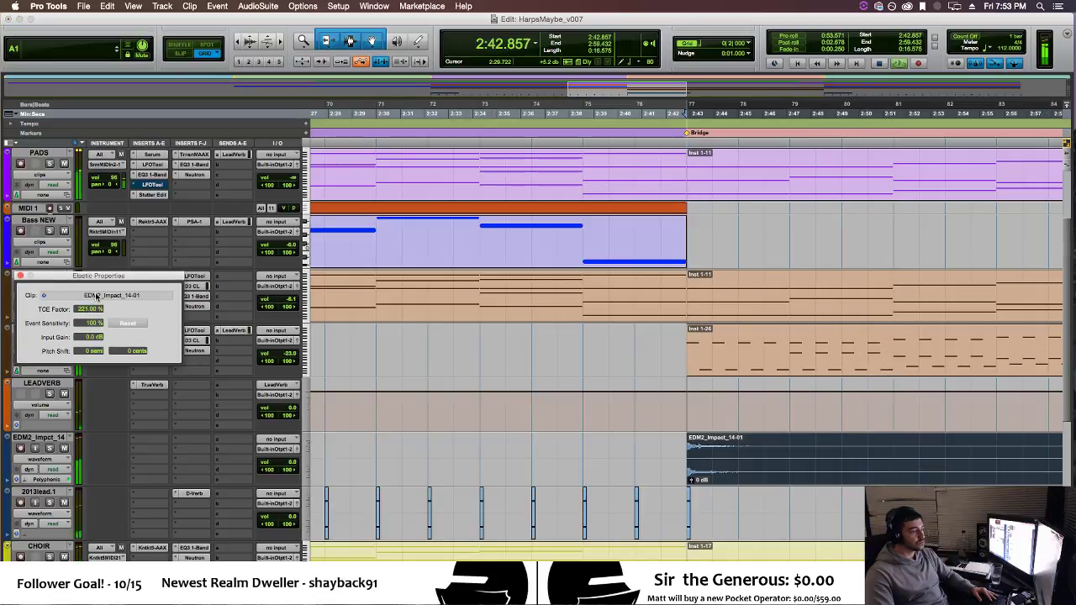
key("space")
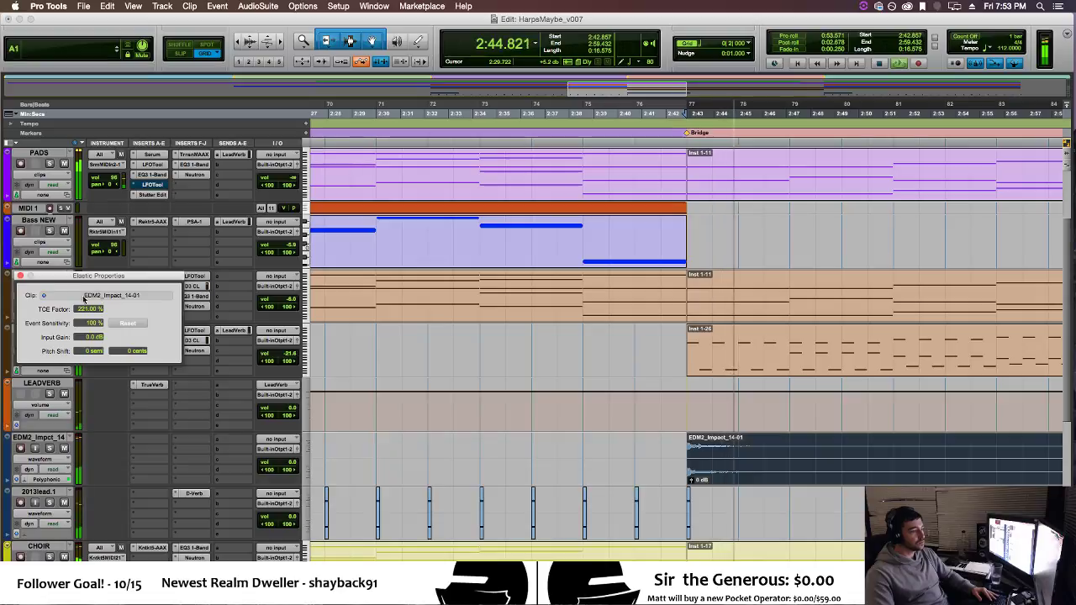
left_click(20, 276)
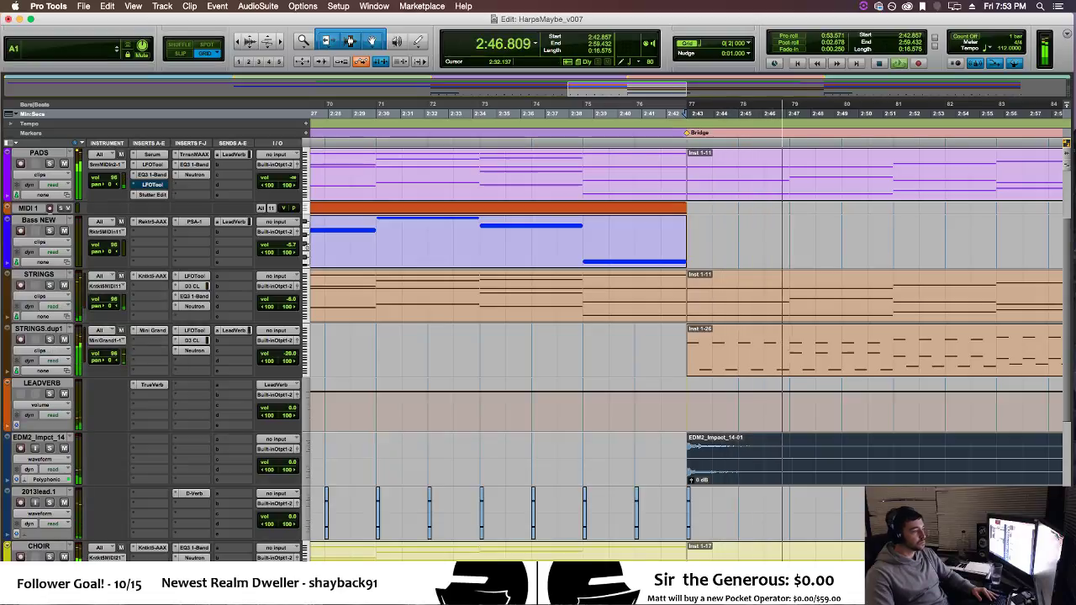
Stretch the impact clip at the Drop 1 start with a TCE Factor of 201% in its elastic properties.
scroll(581, 485, "left", 5)
right_click(581, 481)
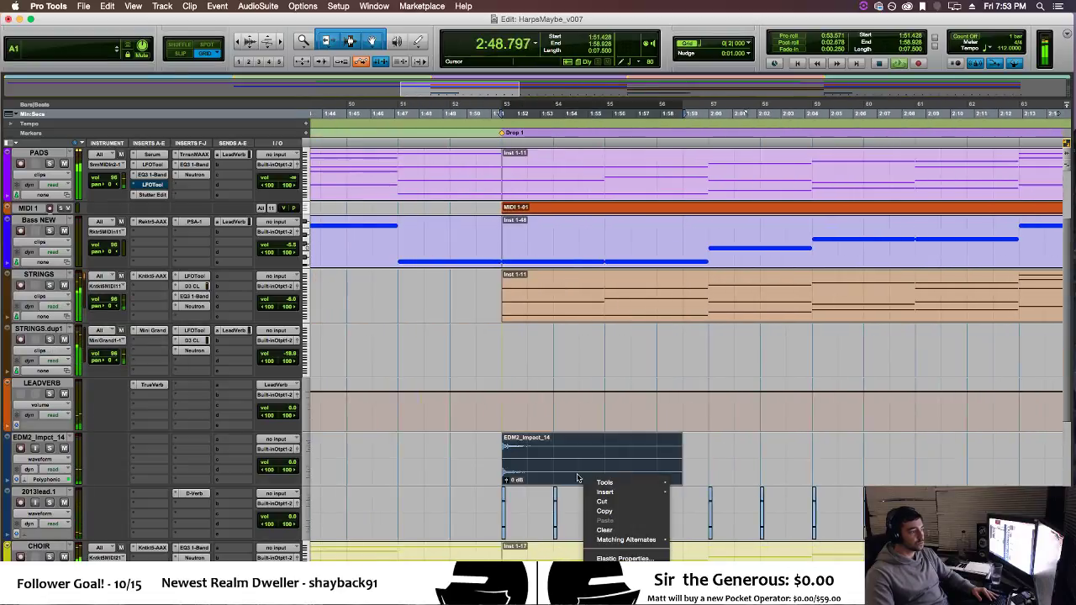
left_click(626, 552)
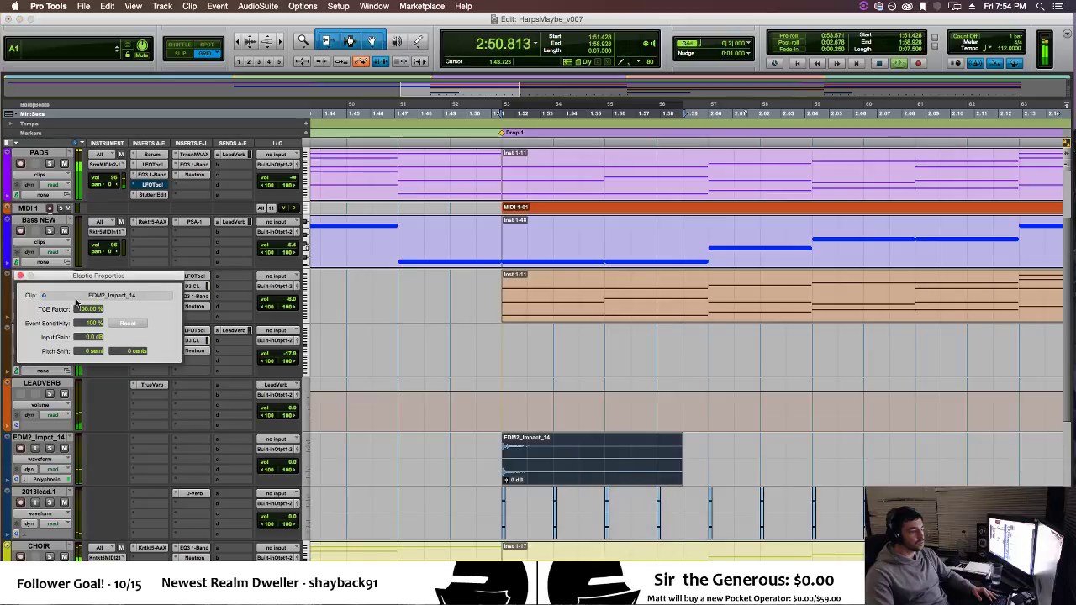
left_click_drag(76, 303, 98, 251)
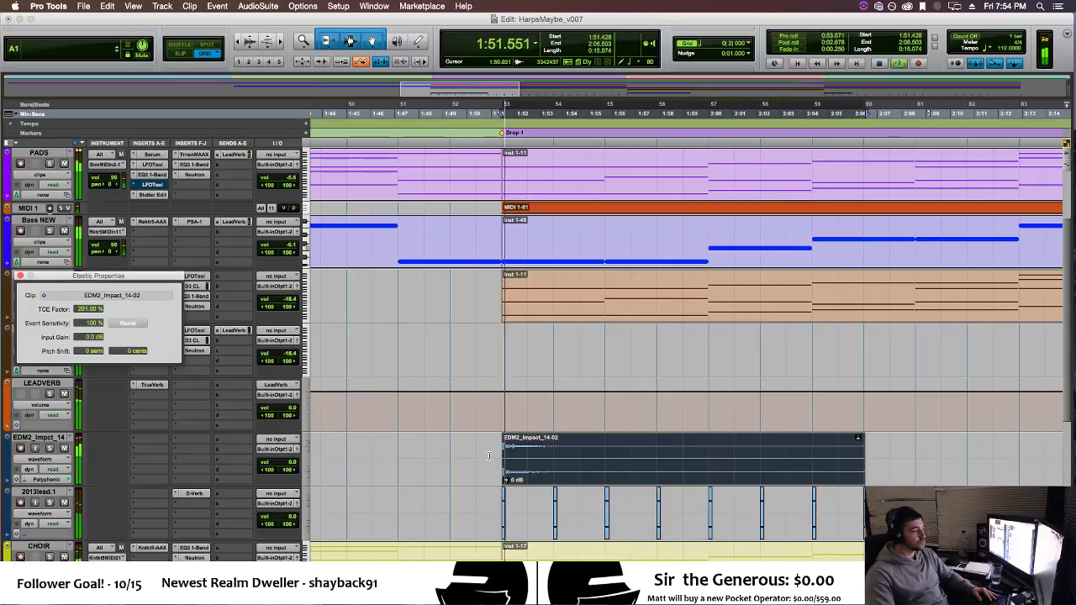
left_click(20, 276)
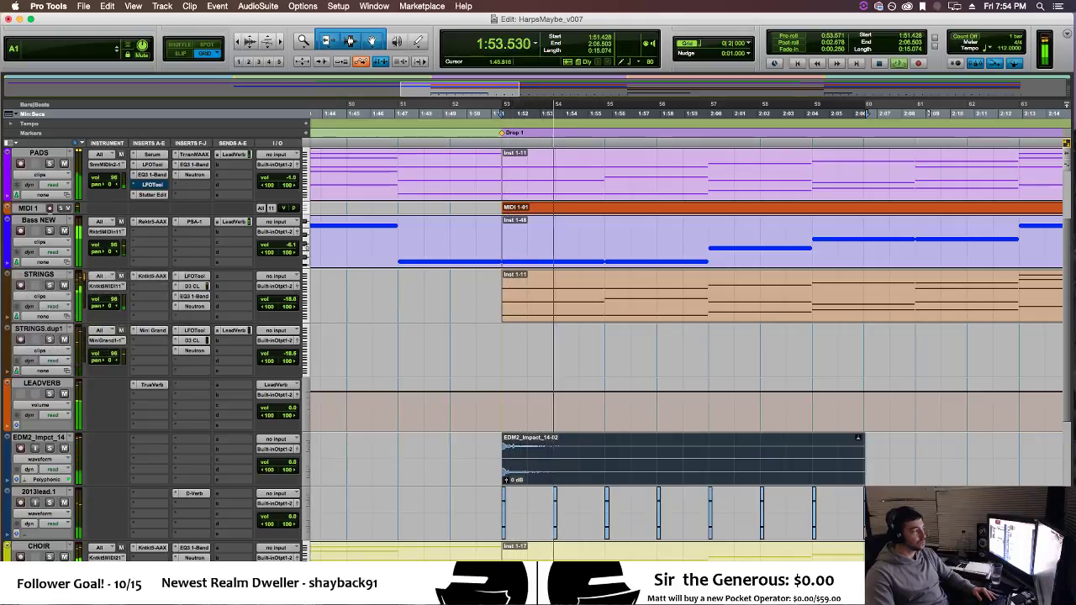
Stretch the impact clip at the Drop 2 start with a TCE Factor of 205% and play it from 3:34.285.
scroll(580, 336, "right", 20)
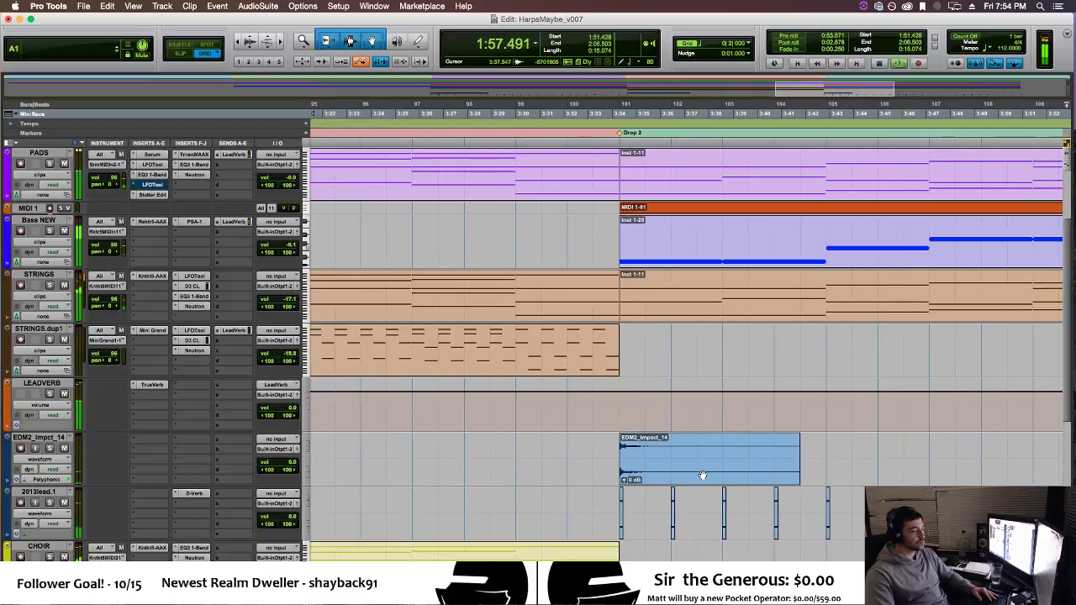
left_click(658, 461)
right_click(658, 461)
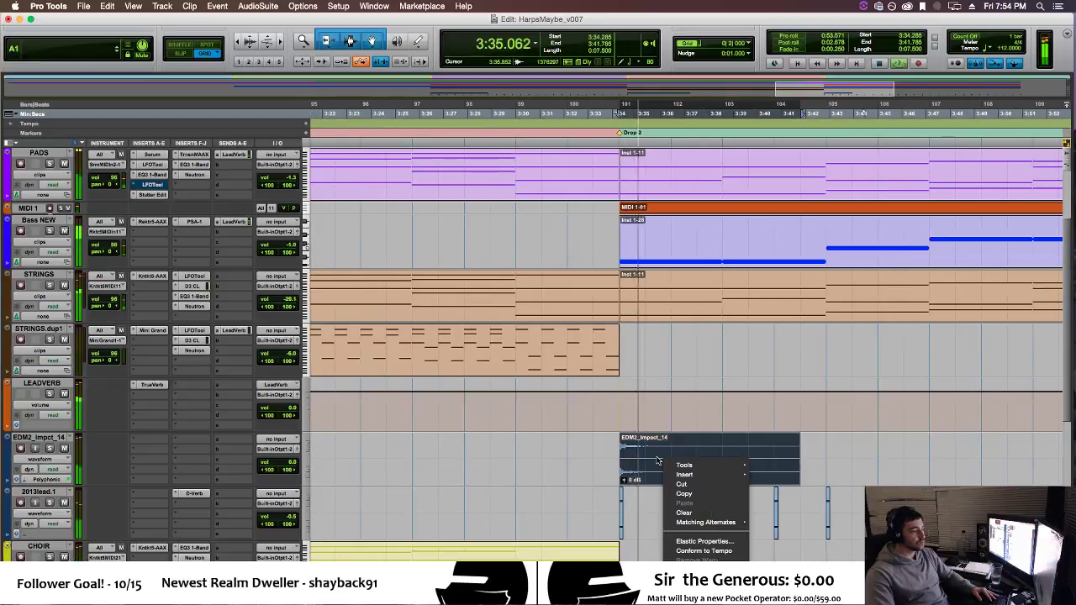
left_click(705, 541)
left_click_drag(79, 308, 85, 247)
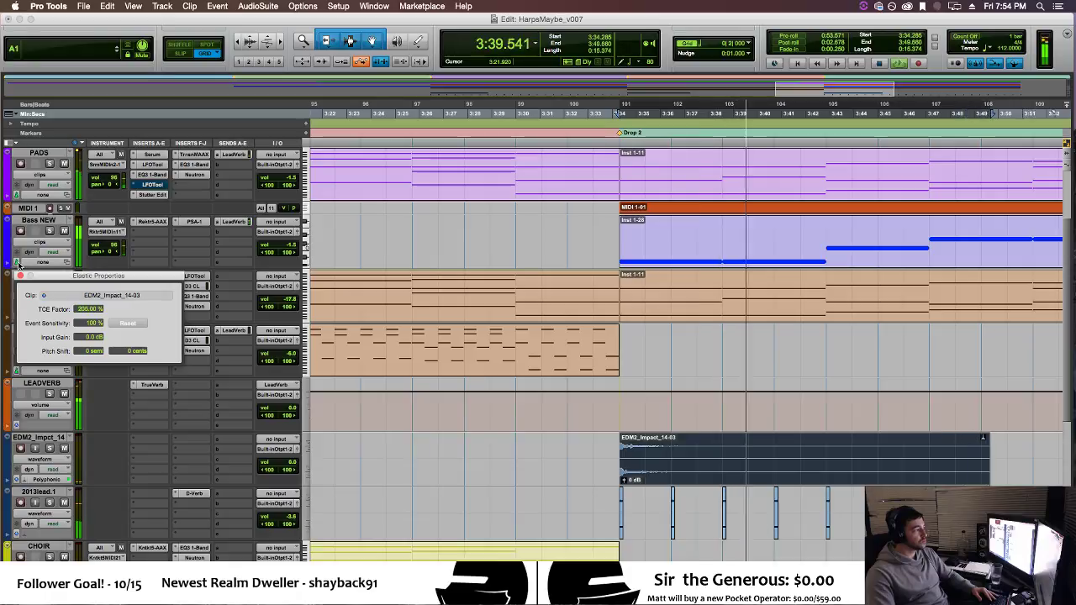
left_click(20, 276)
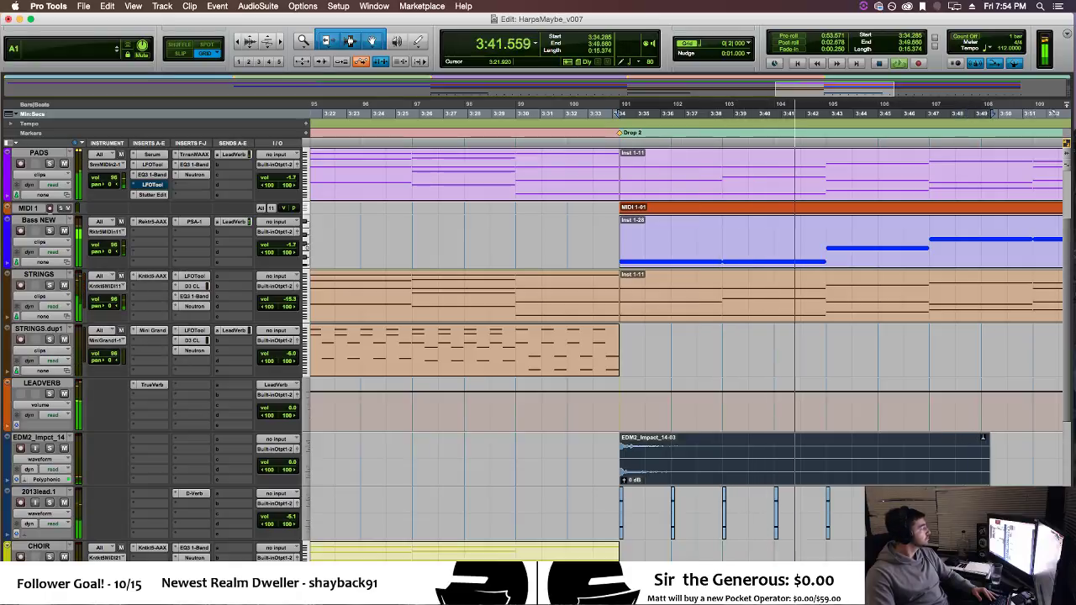
key("space")
key("space")
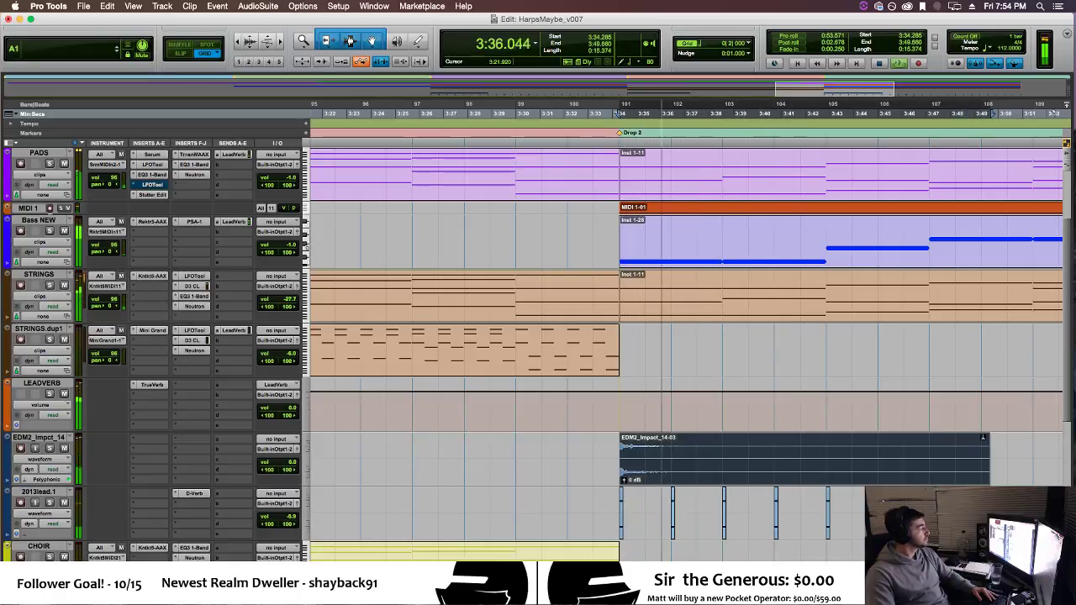
Try a fade-out of about 0.374 s at the end of the Drop 2 impact clip, and remove it.
left_click(590, 23)
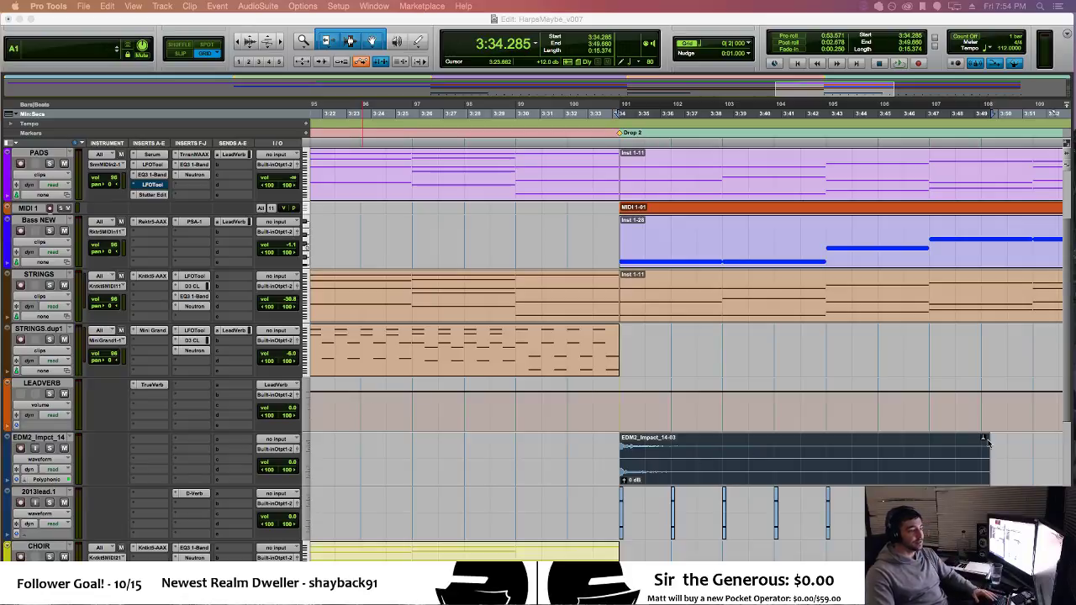
left_click(981, 440)
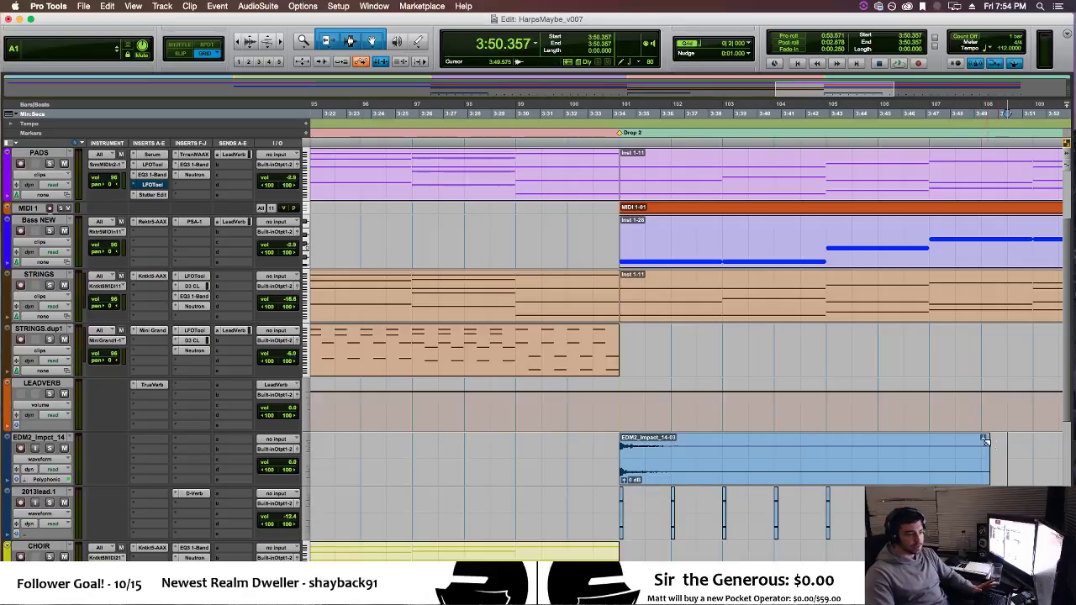
mouse_move(983, 439)
left_mouse_down()
mouse_move(962, 443)
mouse_move(983, 446)
left_mouse_up()
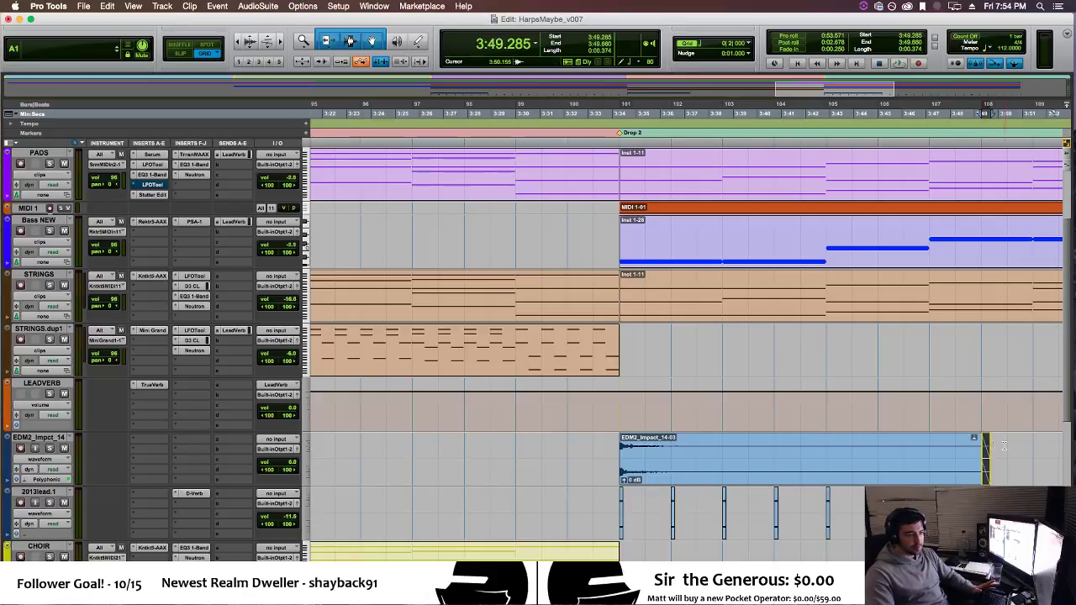
left_click(1002, 455)
left_click(984, 459)
scroll(850, 359, "down", 5)
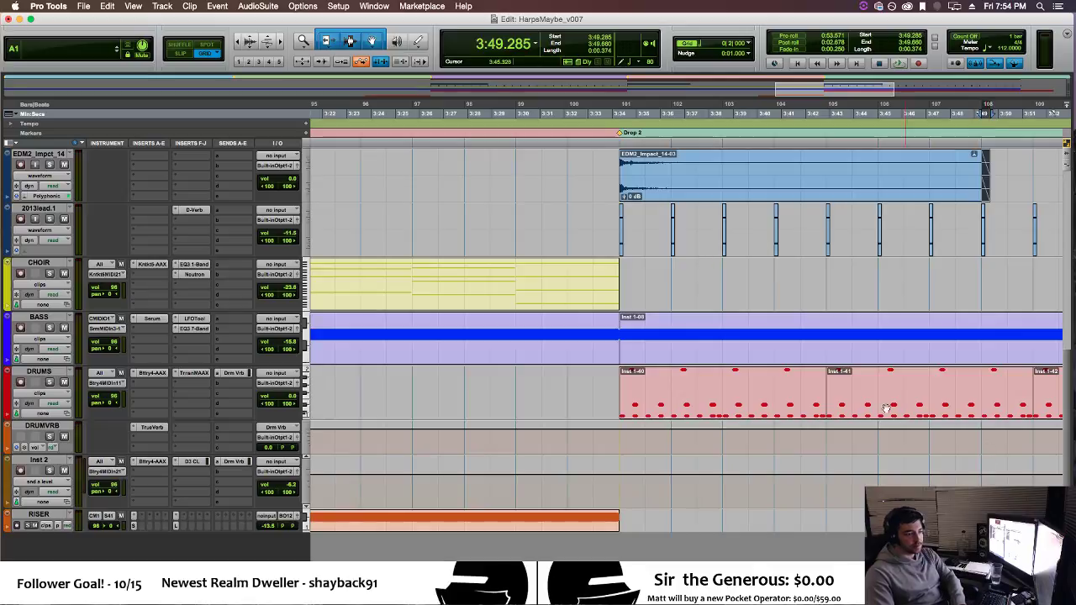
scroll(851, 359, "up", 2)
scroll(851, 359, "up", 1)
scroll(853, 358, "up", 1)
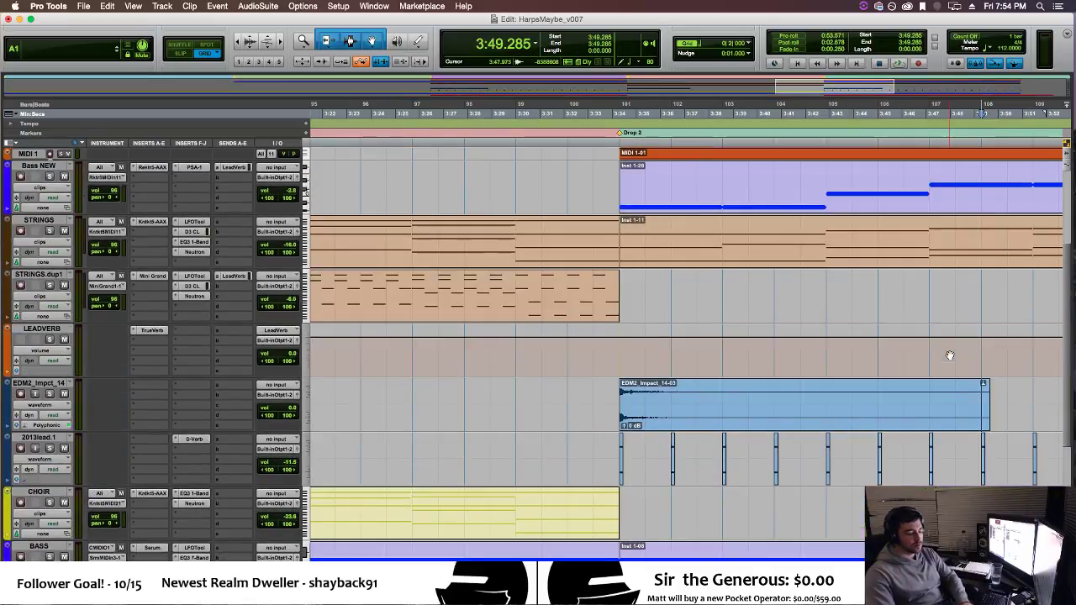
Check the Drop 2 impact clip's elastic properties and audition it with its track soloed, including a lead-in from 3:32.142.
right_click(667, 424)
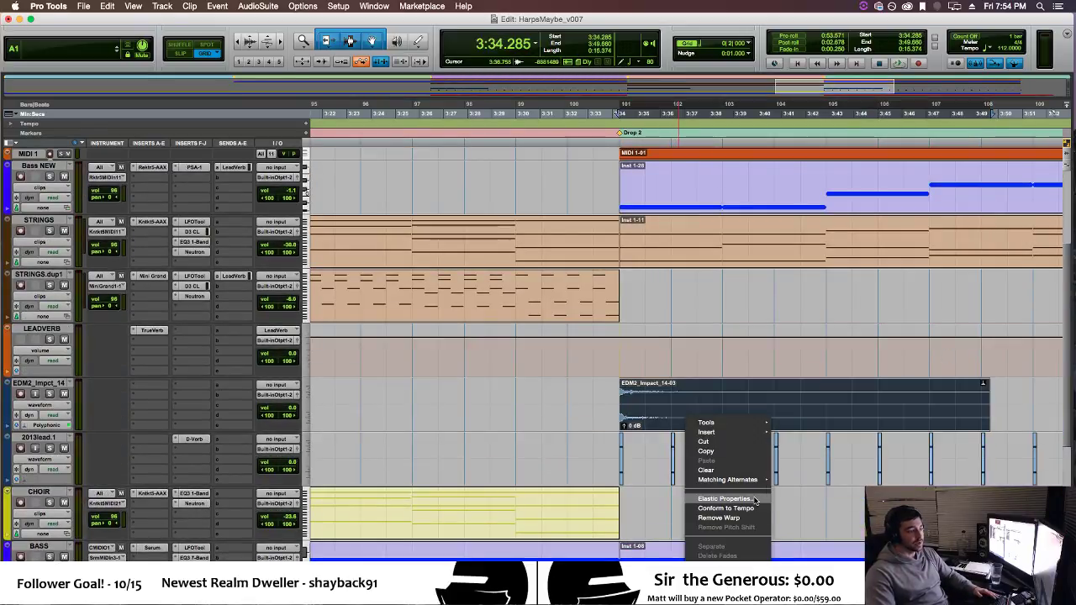
left_click(722, 500)
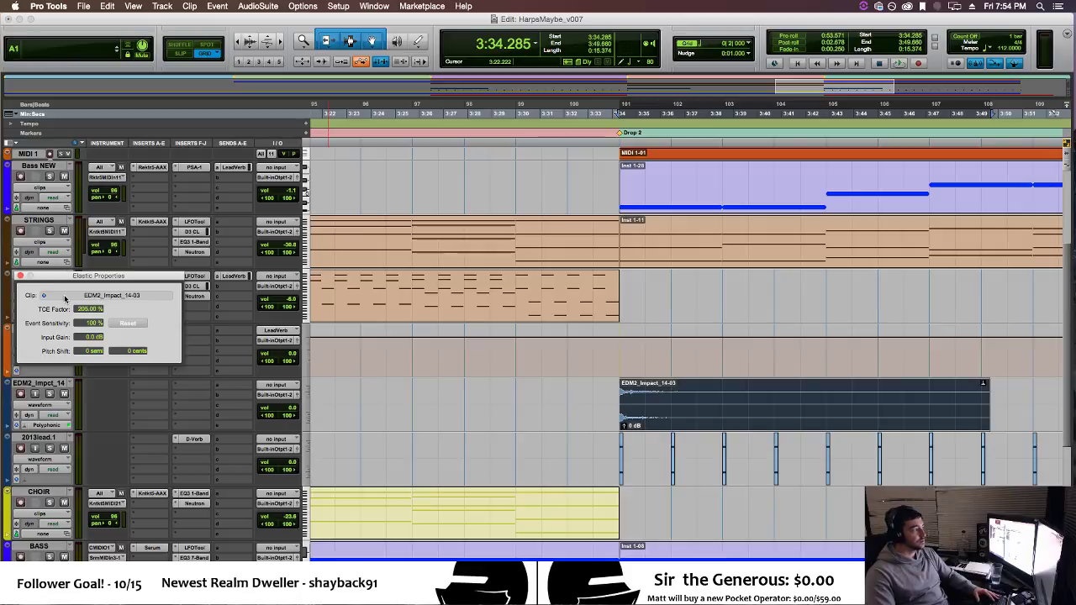
left_click(20, 275)
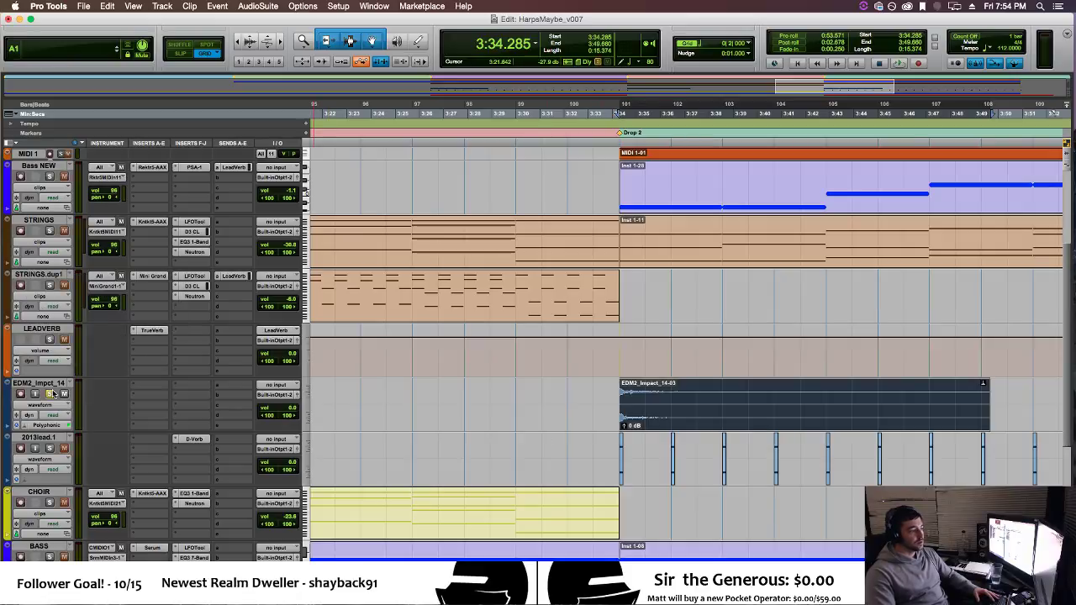
key("space")
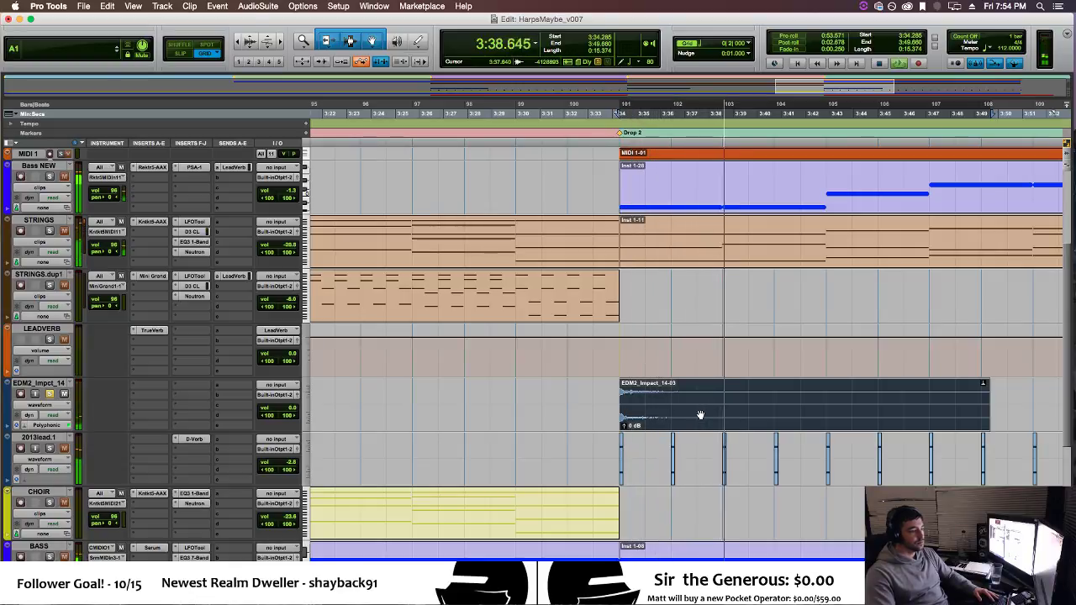
key("space")
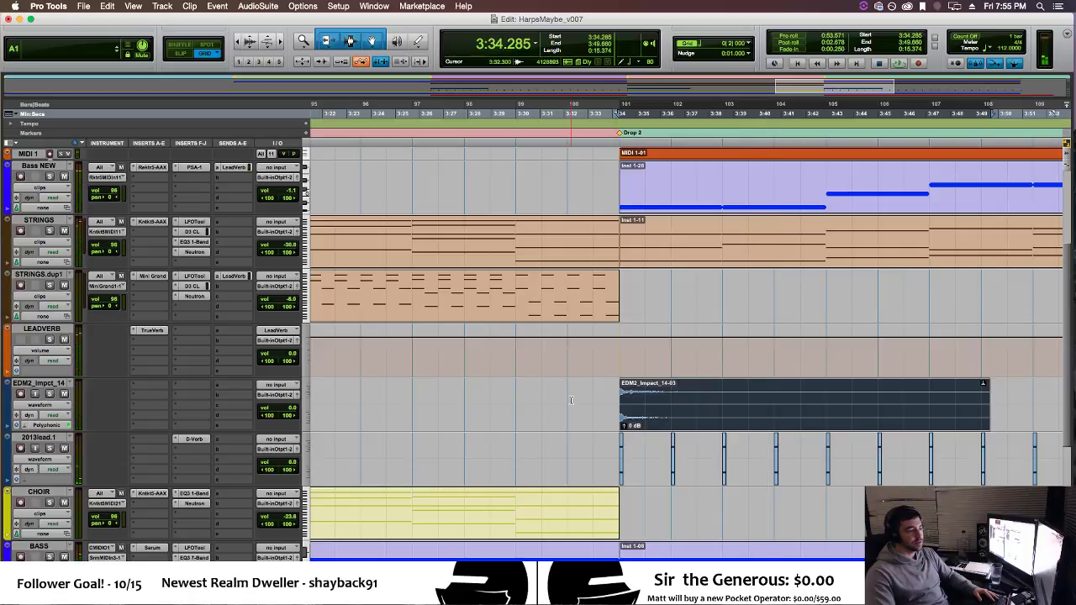
left_click(569, 399)
key("space")
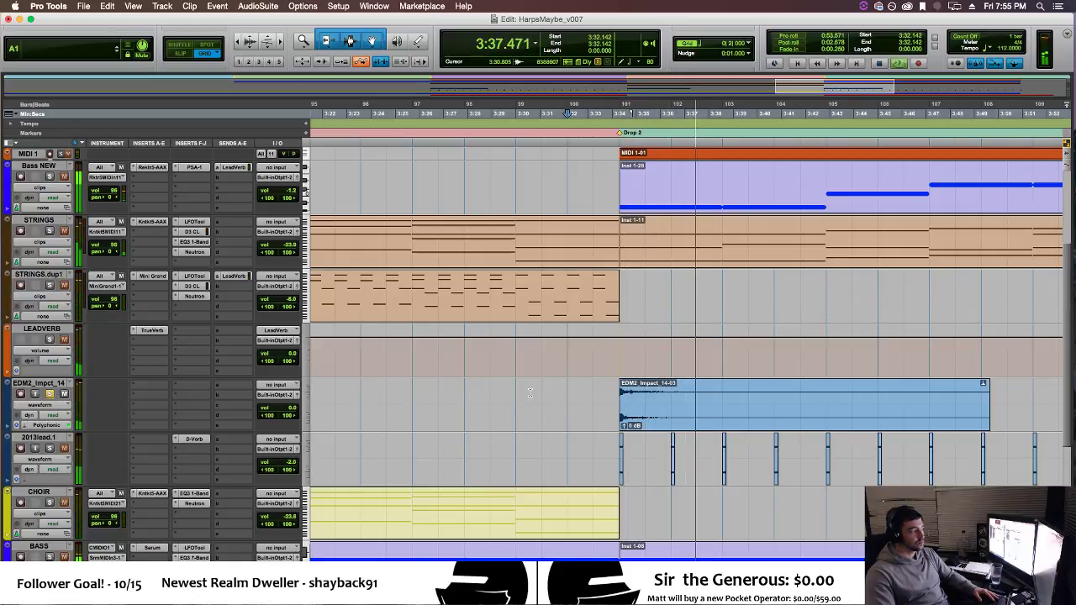
key("space")
Copy the Drop 2 impact clip to 3:18.214 in the Bridge, on the same track.
left_click(704, 417)
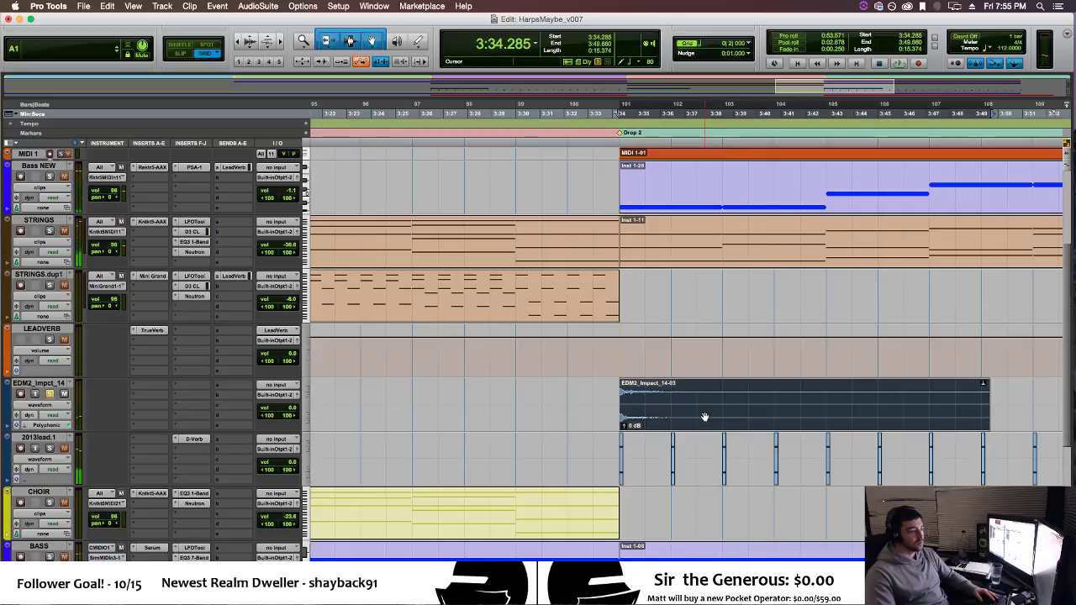
scroll(693, 412, "left", 5)
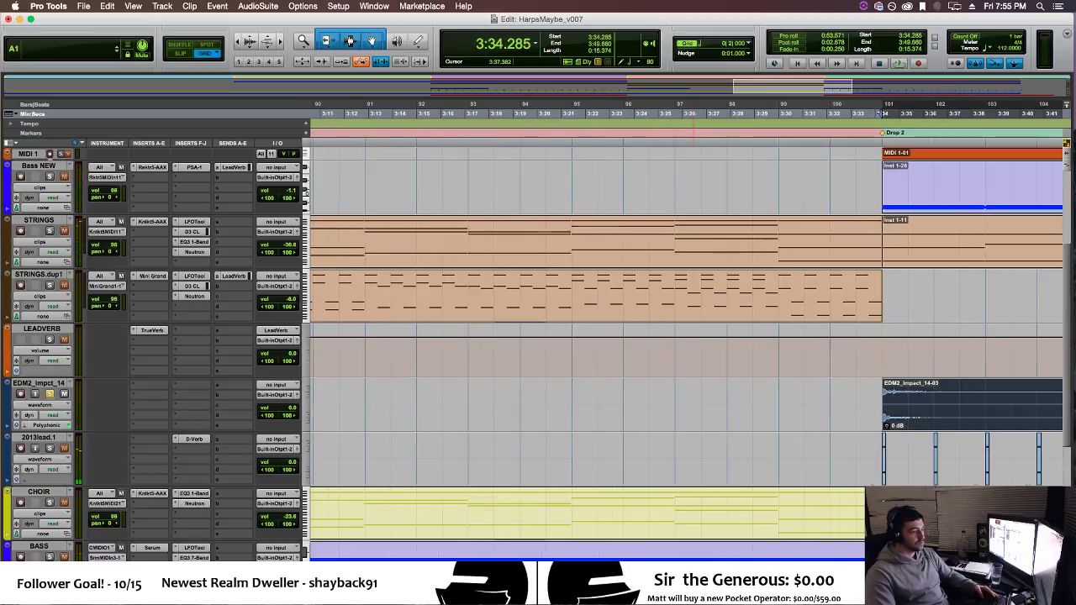
left_click_drag(921, 420, 548, 411)
Reverse the impact copy at 3:18.214 with AudioSuite Reverse, audition it from 3:21.428, and close the processor.
left_click(215, 6)
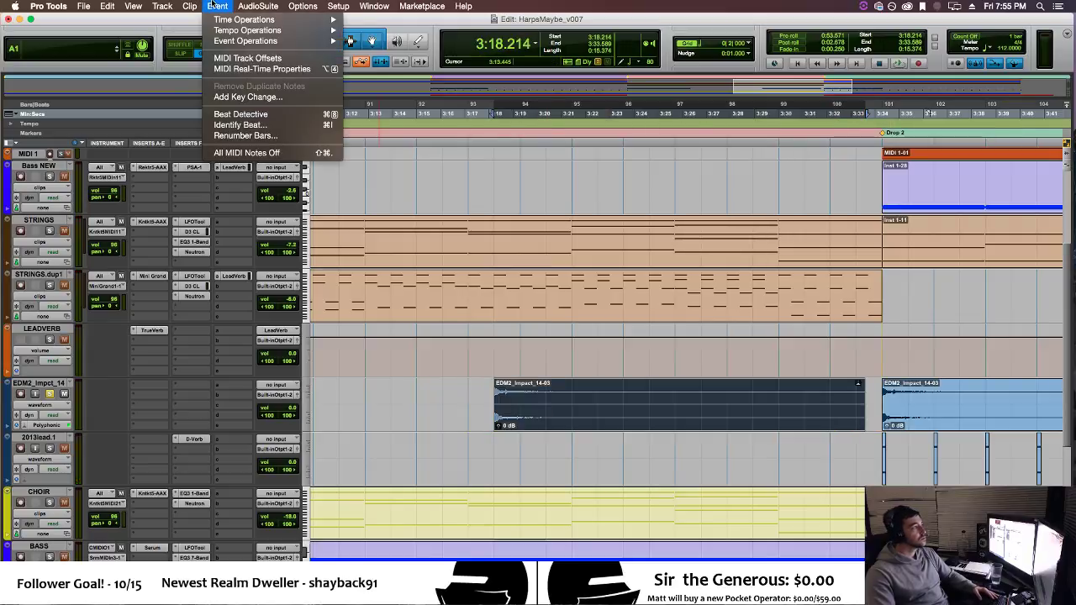
mouse_move(276, 31)
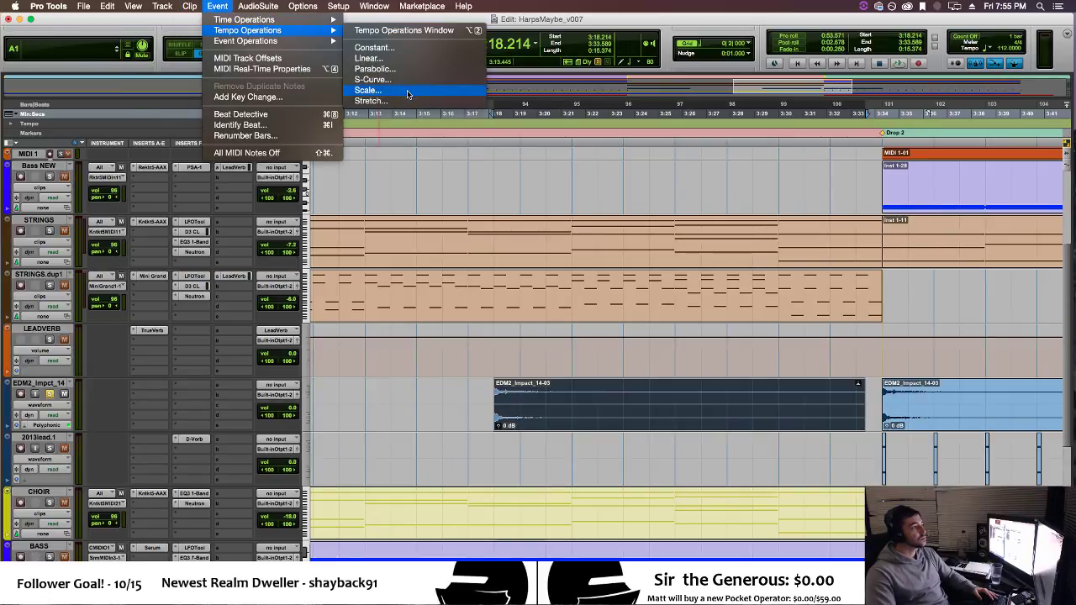
mouse_move(303, 43)
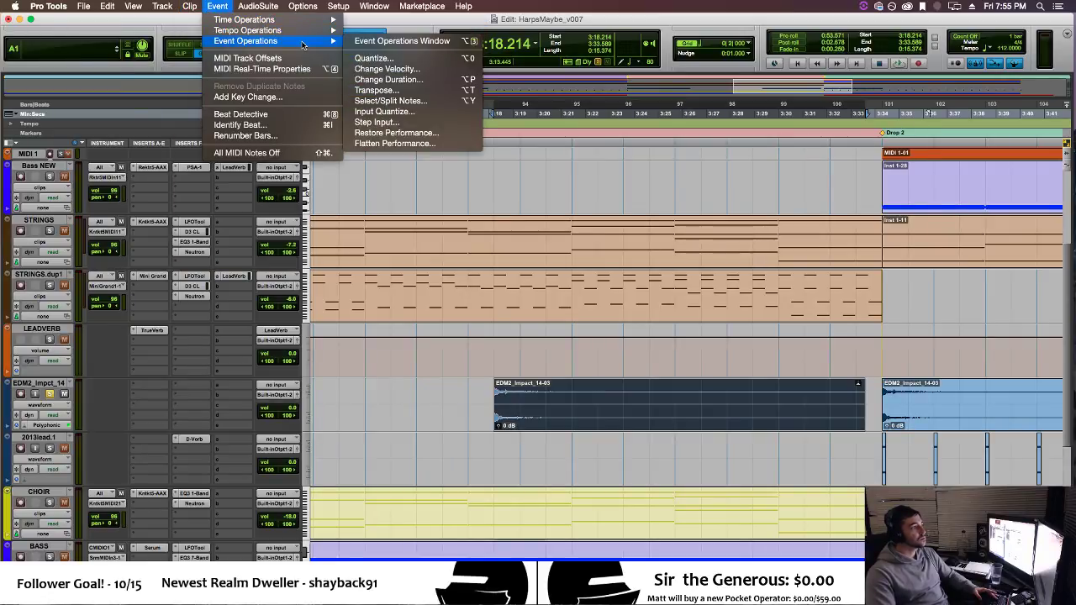
left_click(464, 6)
type("rever")
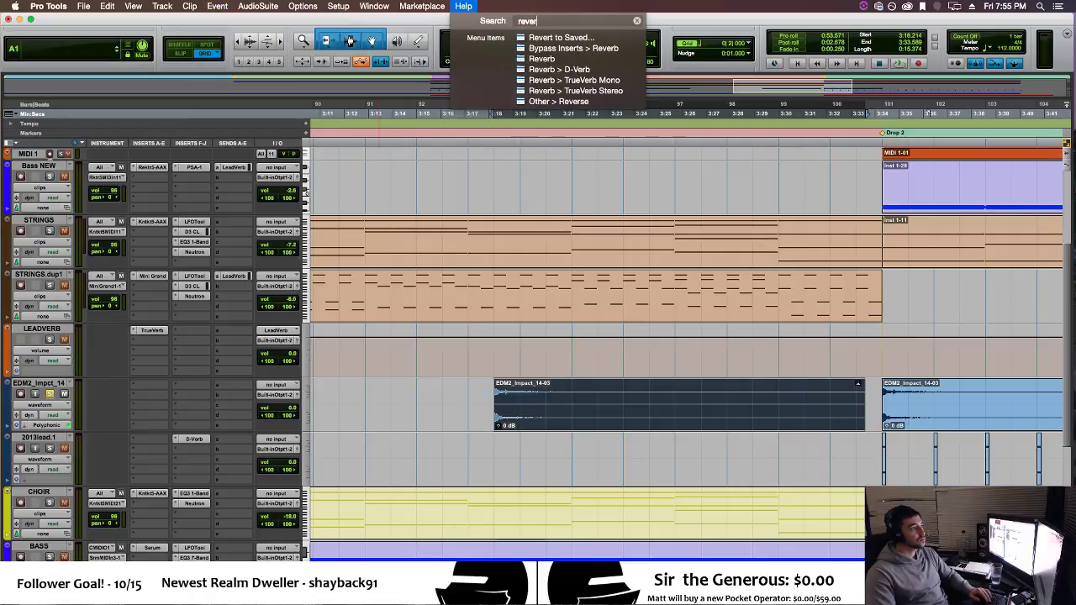
type("se")
mouse_move(530, 39)
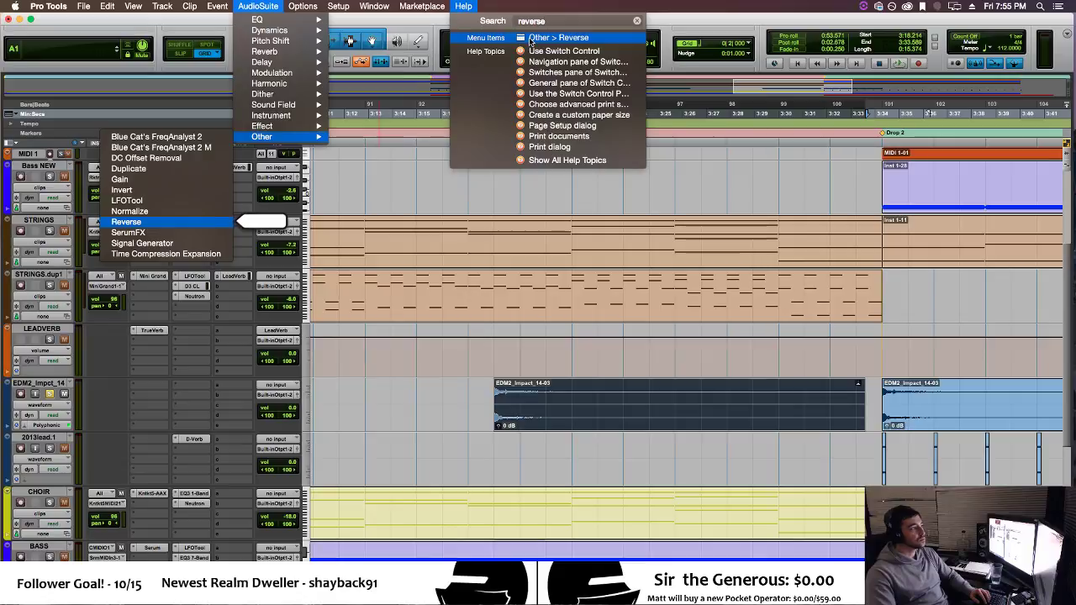
left_click(531, 39)
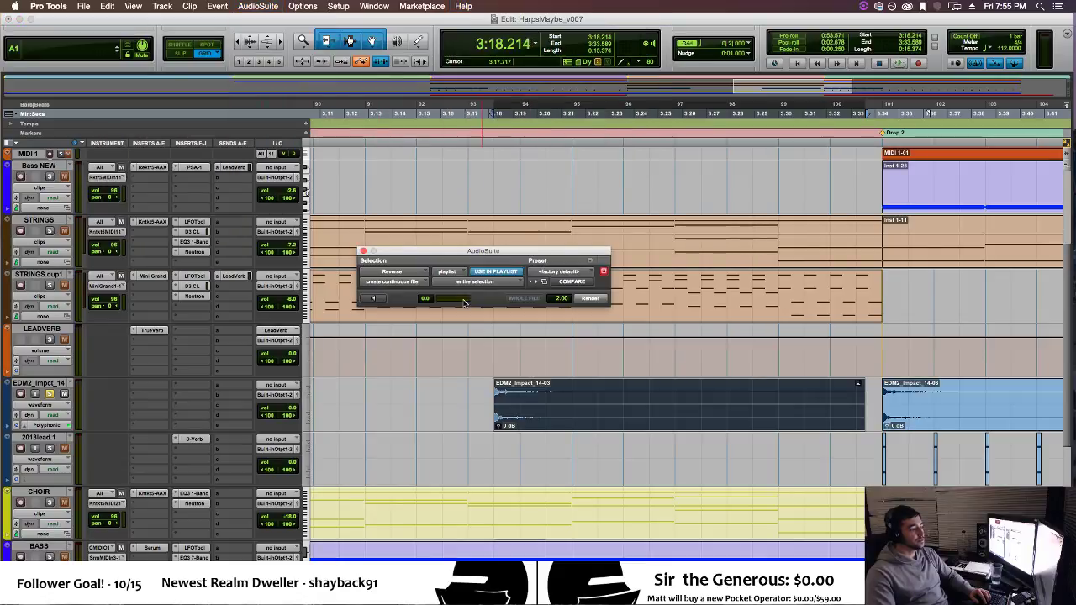
left_click(592, 300)
left_click(586, 401)
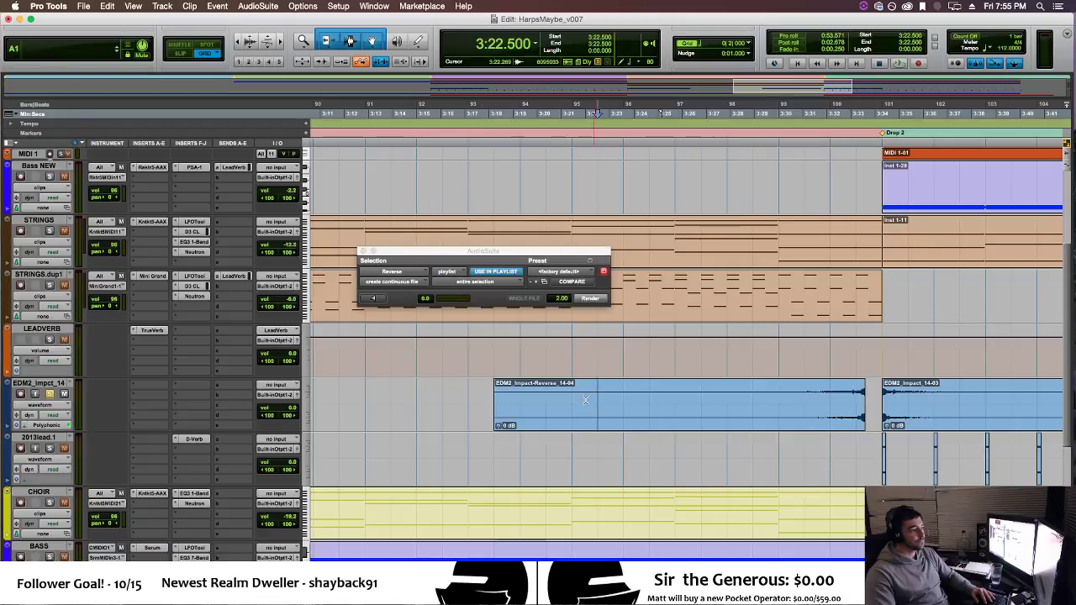
key("space")
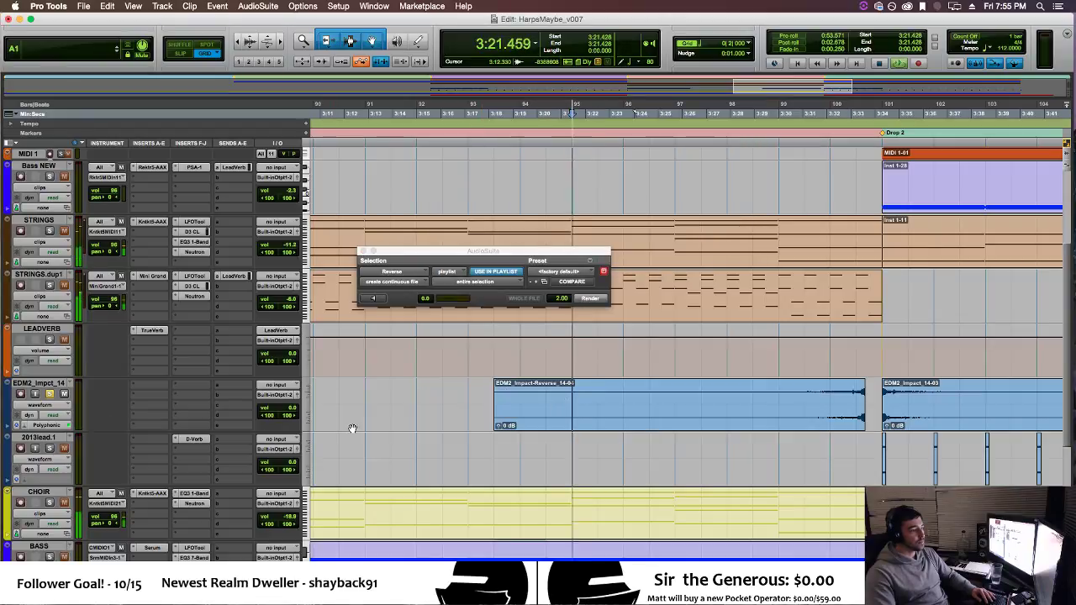
left_click(362, 251)
Move the reversed impact in Slip mode to span 3:18.910 to 3:34.285, unsolo its track, and play it in the mix.
left_click_drag(853, 422, 828, 413)
left_click(180, 53)
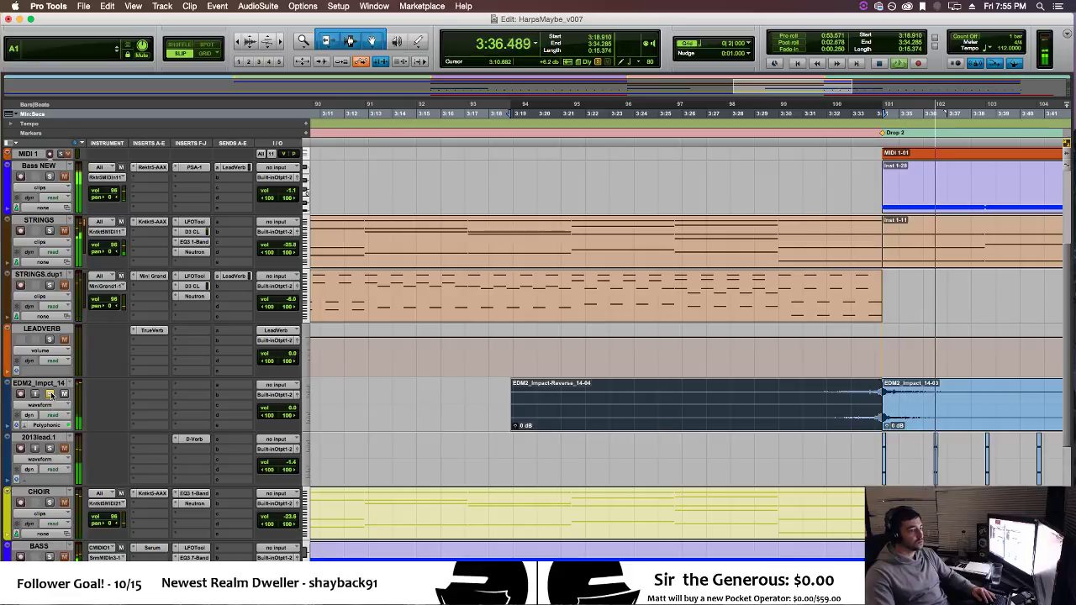
key("space")
key("space")
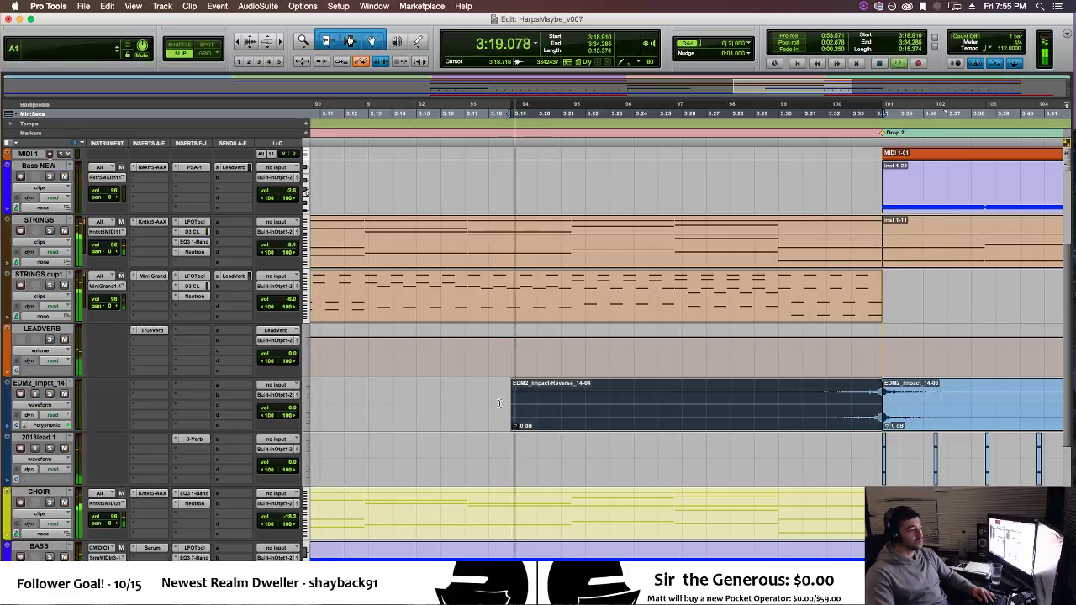
Play the reversed impact into Drop 2 from 3:18.228 with the impact track's volume lane shown, and hide the lane.
left_click(15, 426)
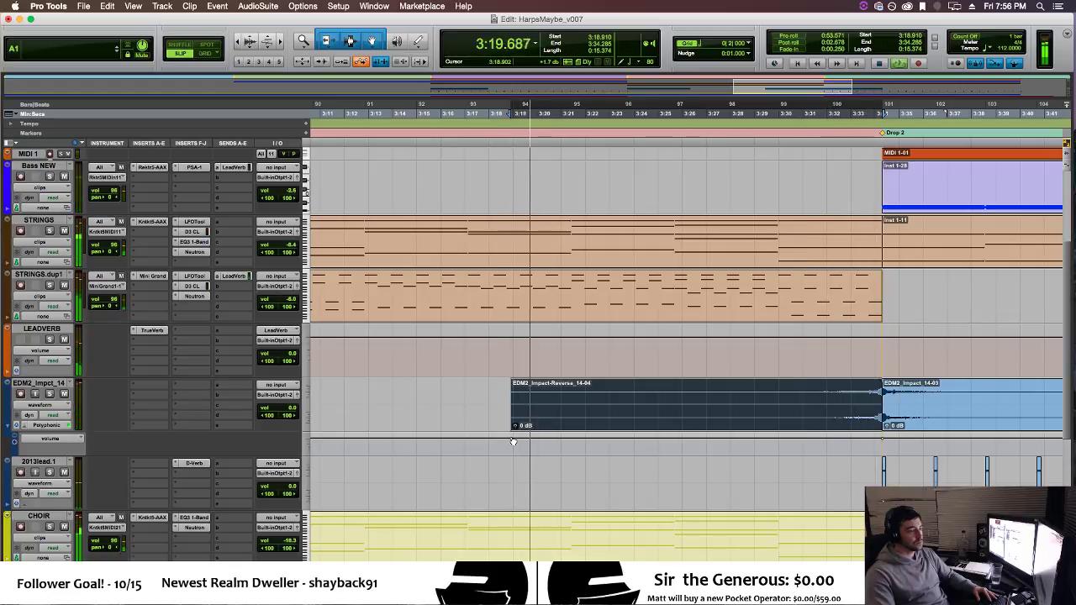
left_click(495, 405)
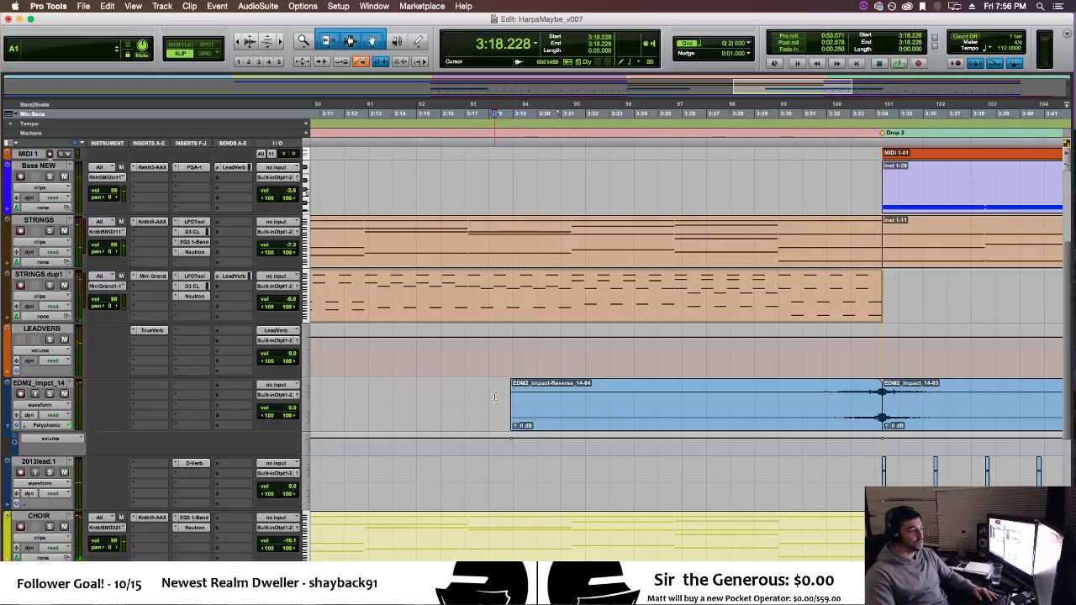
key("space")
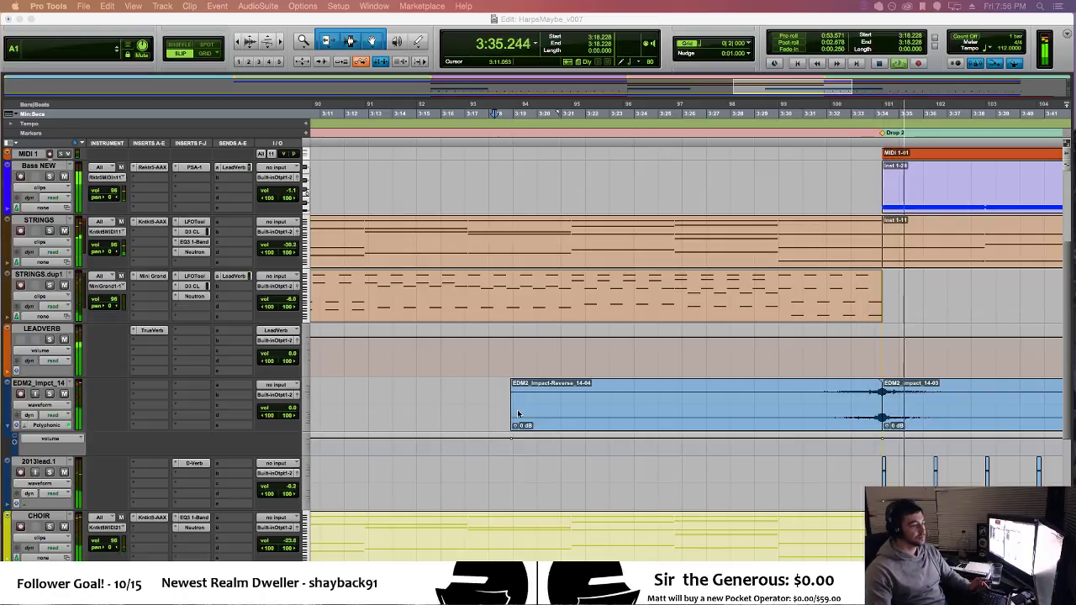
key("r")
key("space")
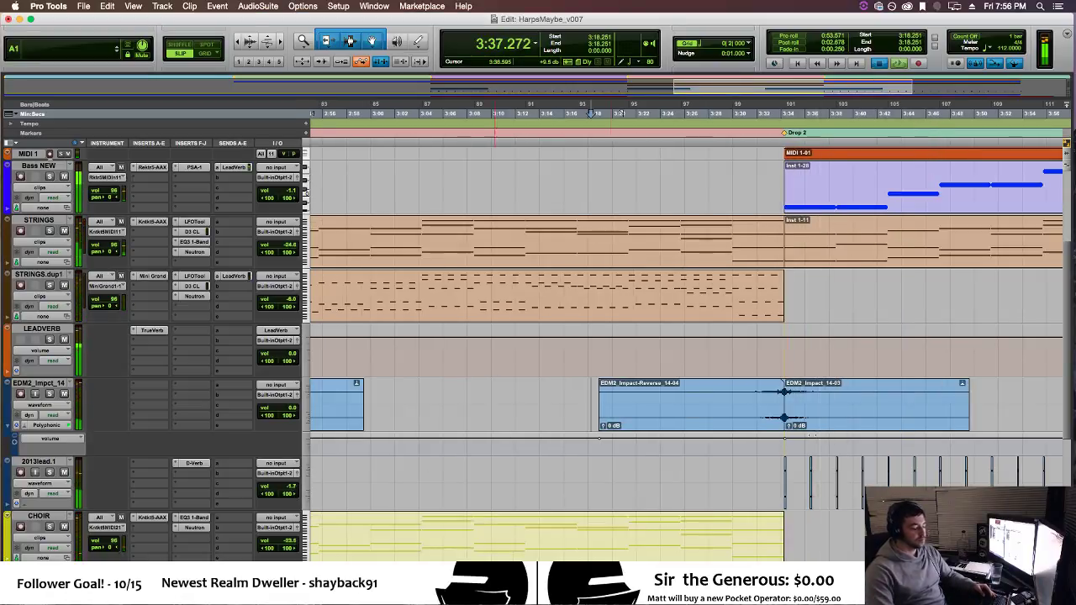
left_click(14, 425)
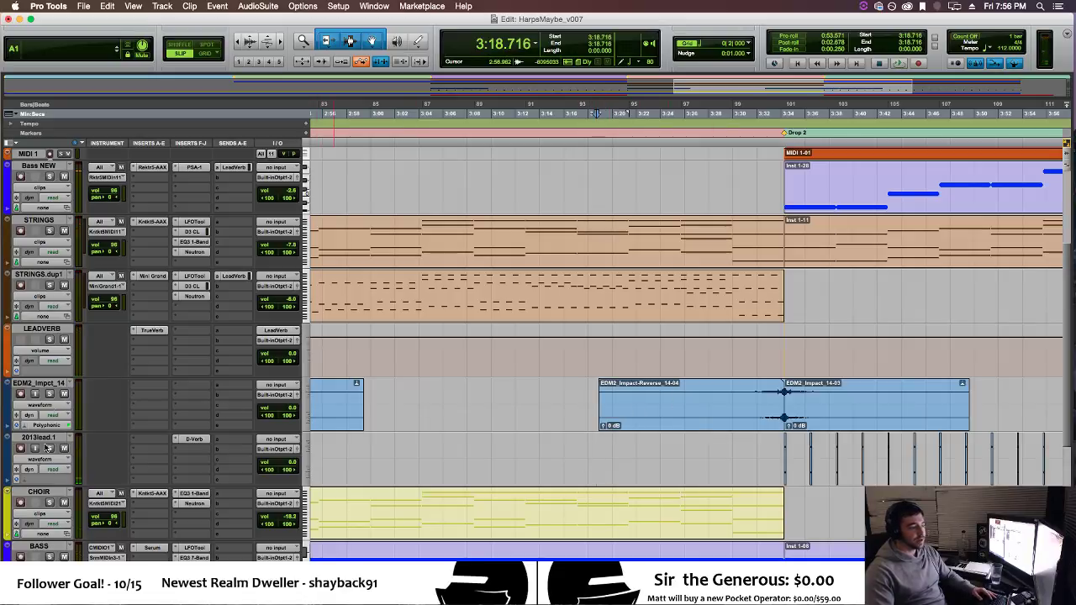
Play the end of the Bridge into Drop 2 from 3:18.716 while viewing the choir, bass and drum tracks.
key("space")
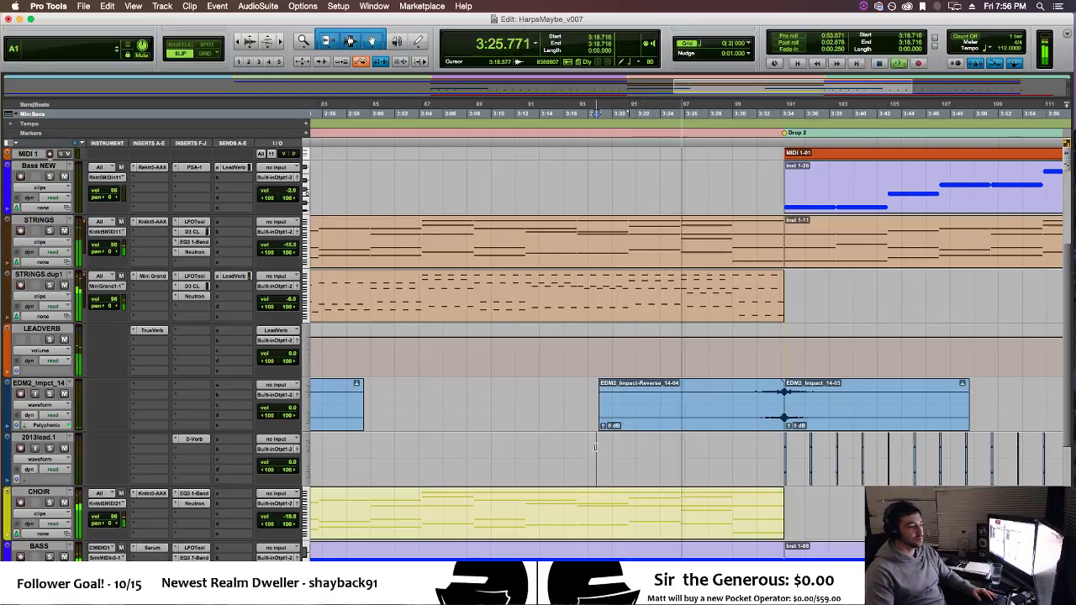
scroll(674, 453, "down", 3)
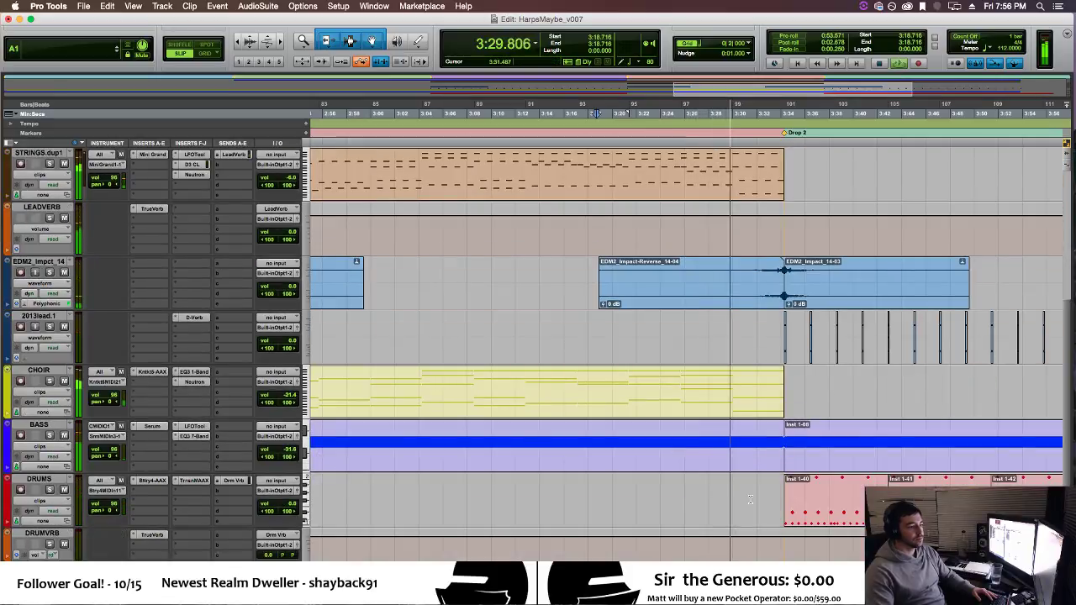
key("t")
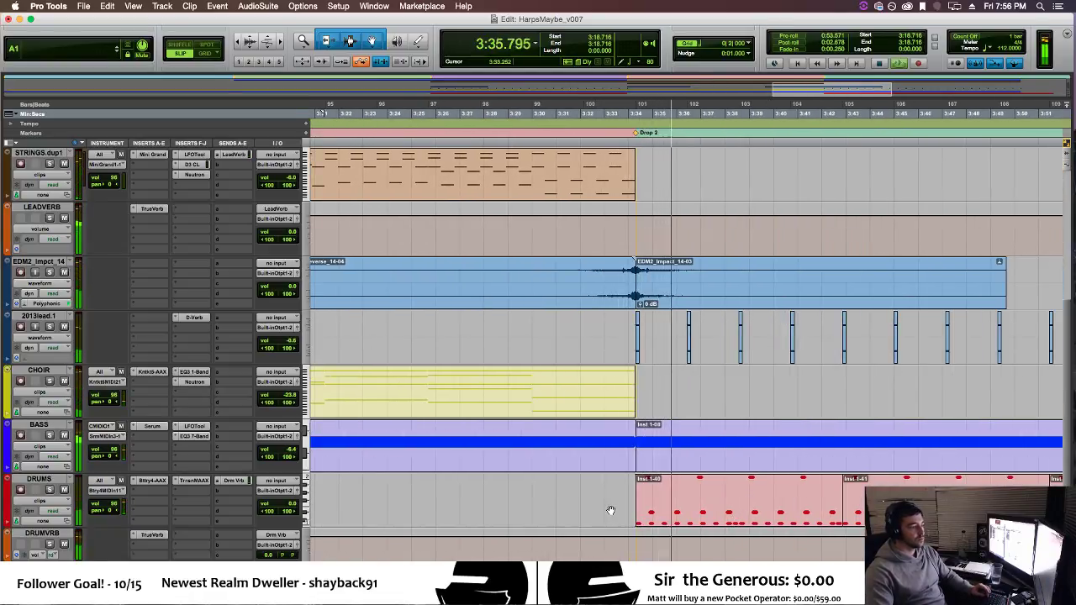
key("space")
Audition the Drop 2 start repeatedly from 3:34.273, with the DRUMS track soloed and in the full mix.
left_click(637, 542)
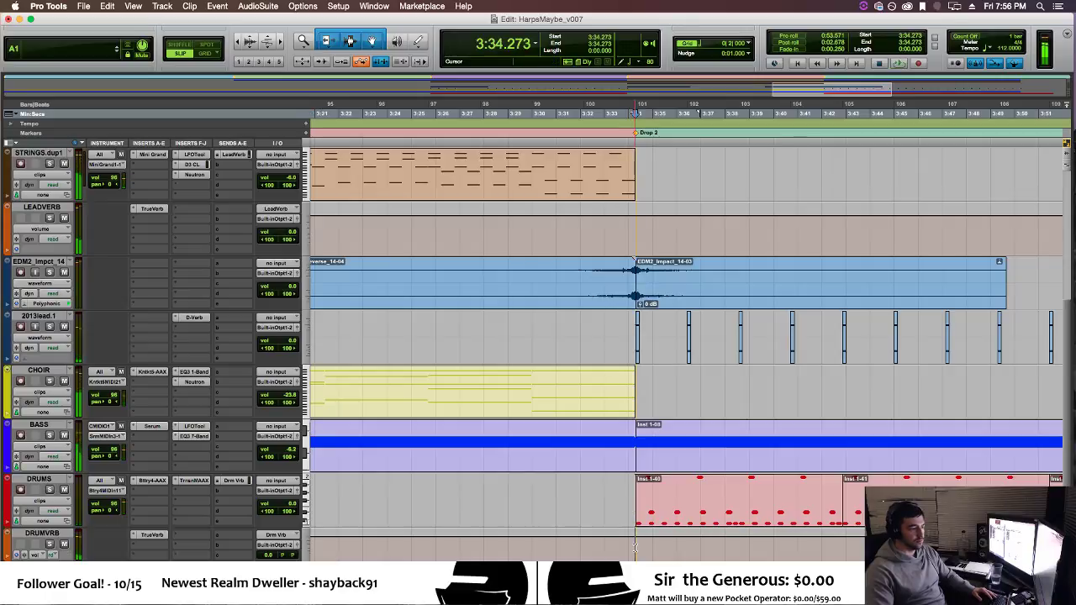
key("space")
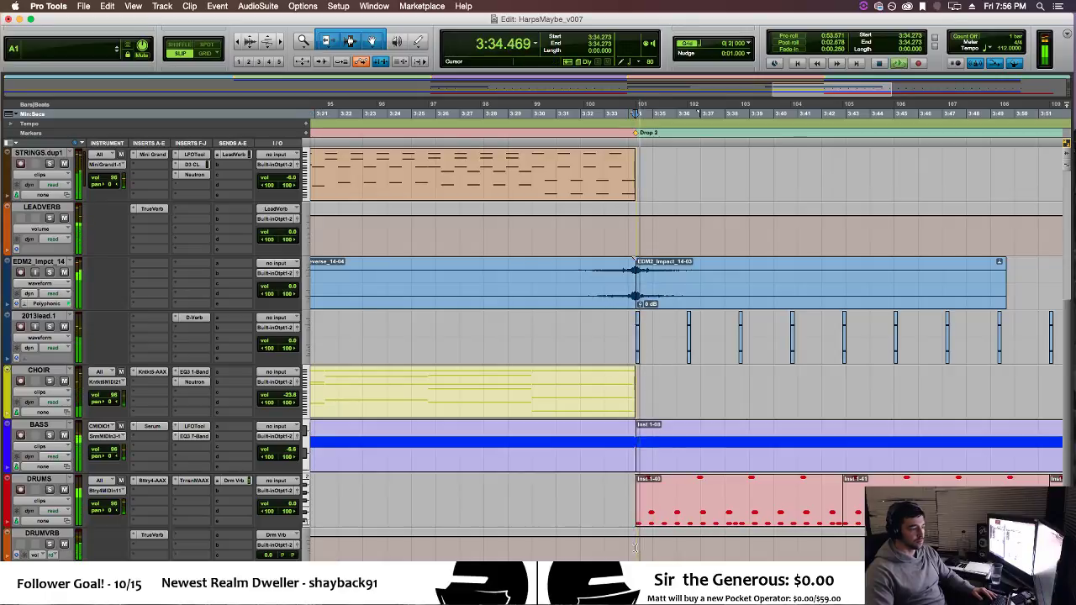
key("space")
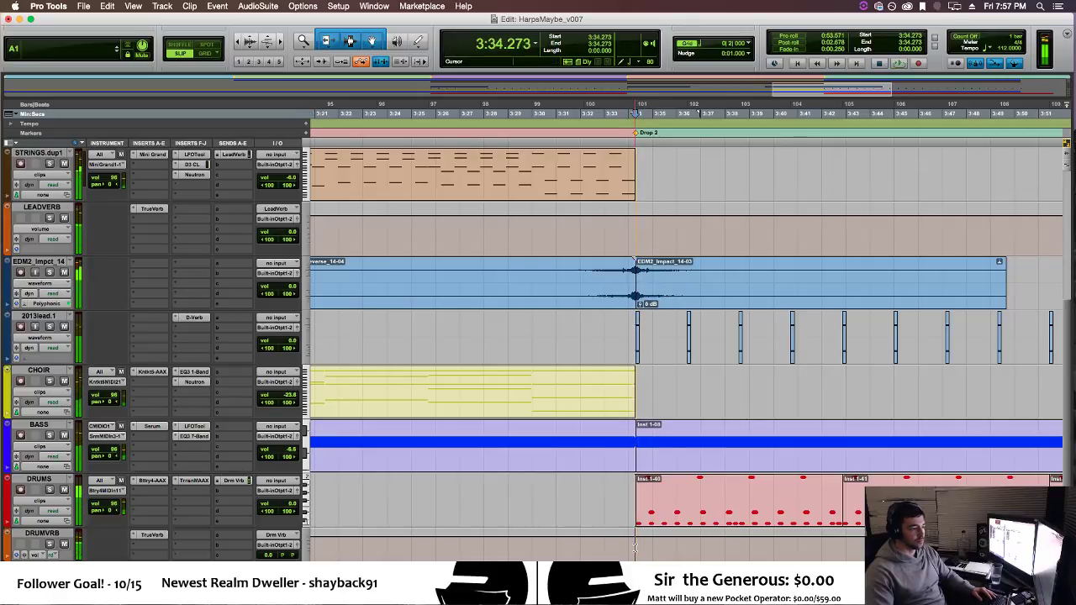
key("space")
key("space")
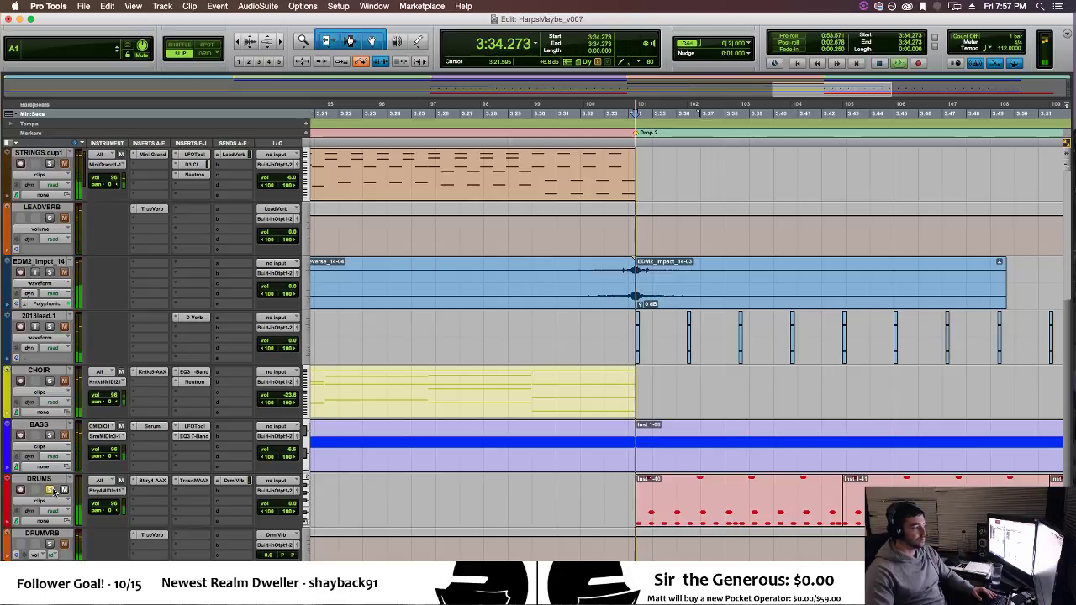
key("space")
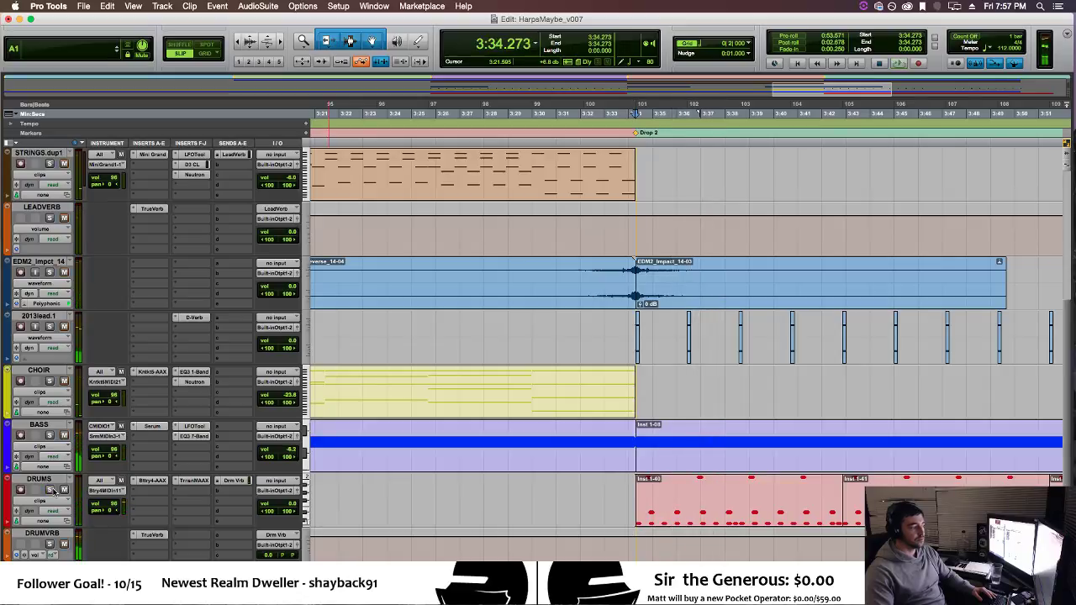
key("space")
key("space")
key("space")
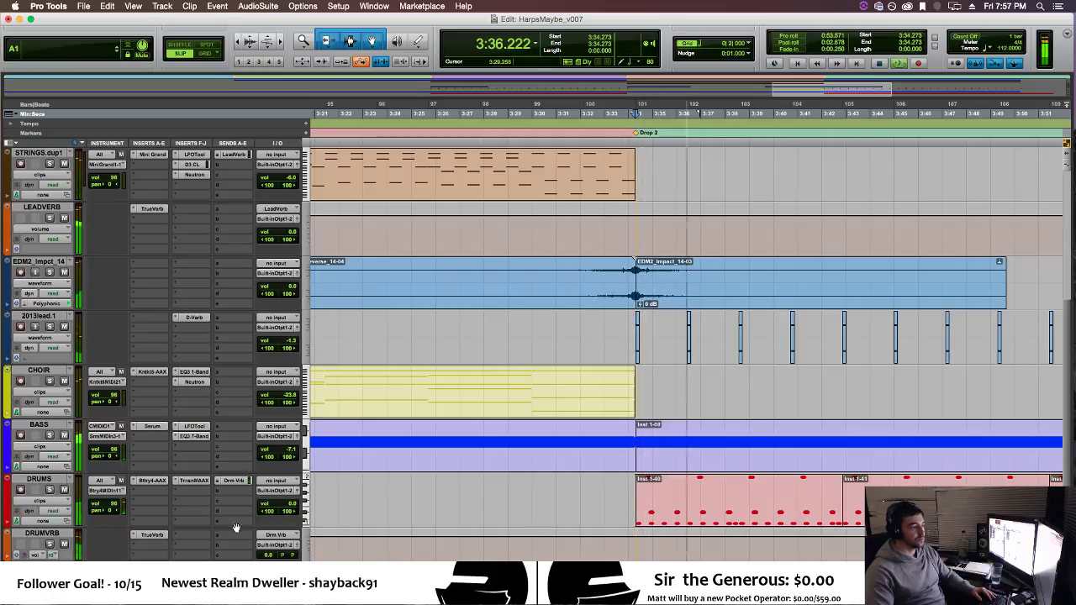
key("space")
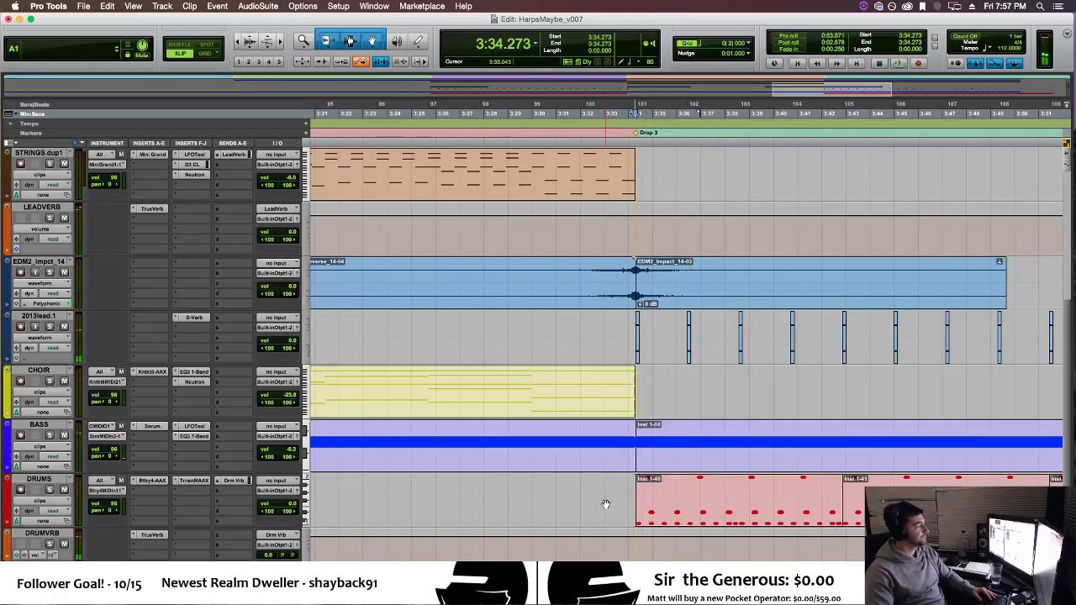
Play the transition into Drop 2 from 3:30.953.
scroll(605, 504, "up", 5)
left_click(558, 513)
key("space")
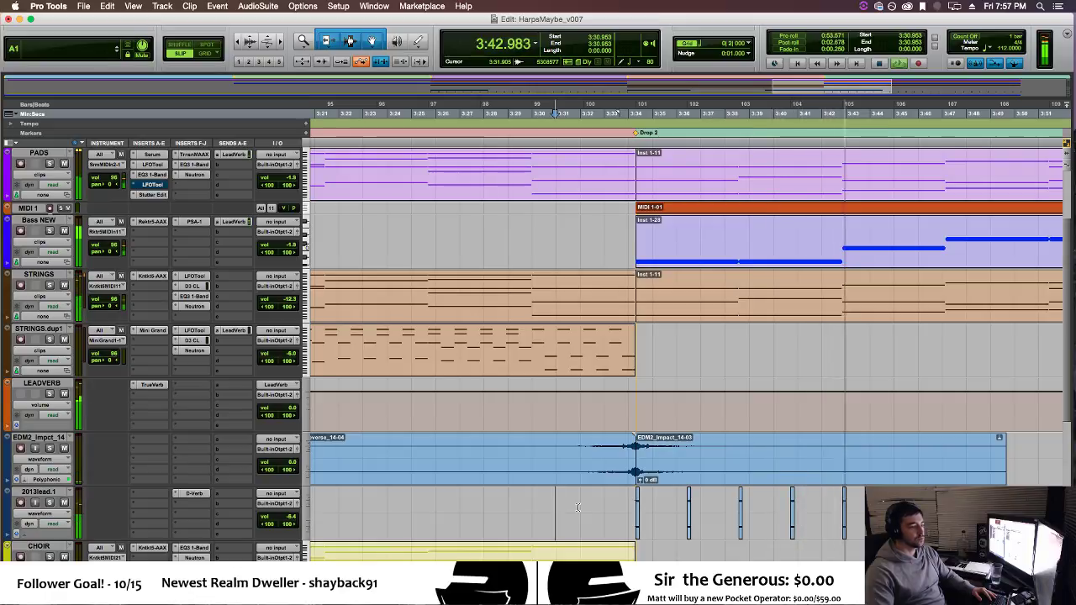
Switch to Grid mode and duplicate the PADS track.
key("F4")
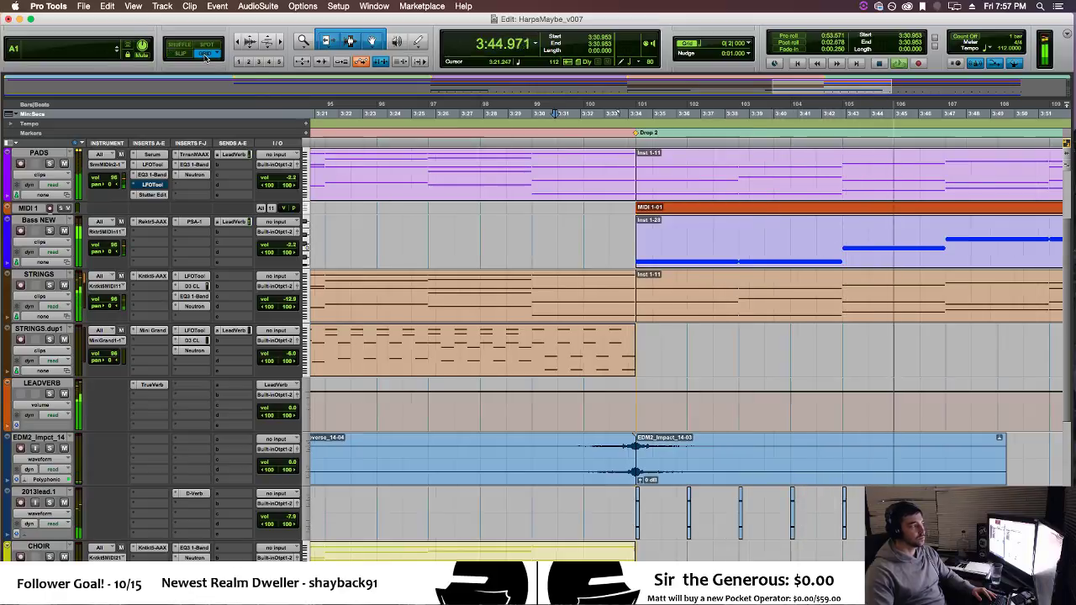
scroll(413, 424, "down", 3)
scroll(487, 467, "up", 5)
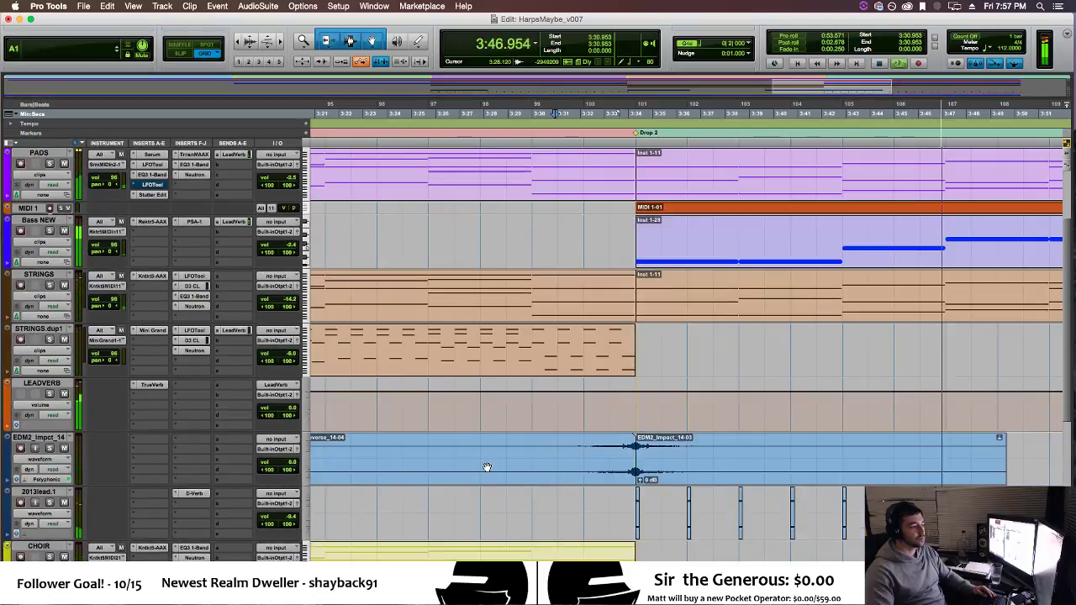
scroll(488, 468, "up", 1)
key("r")
key("r")
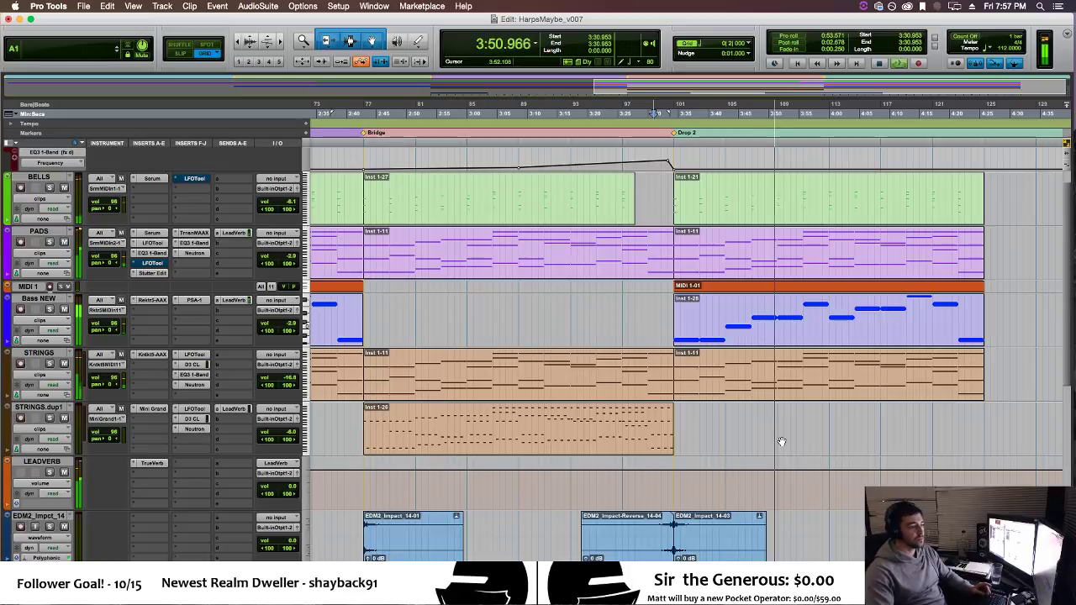
scroll(780, 440, "down", 1)
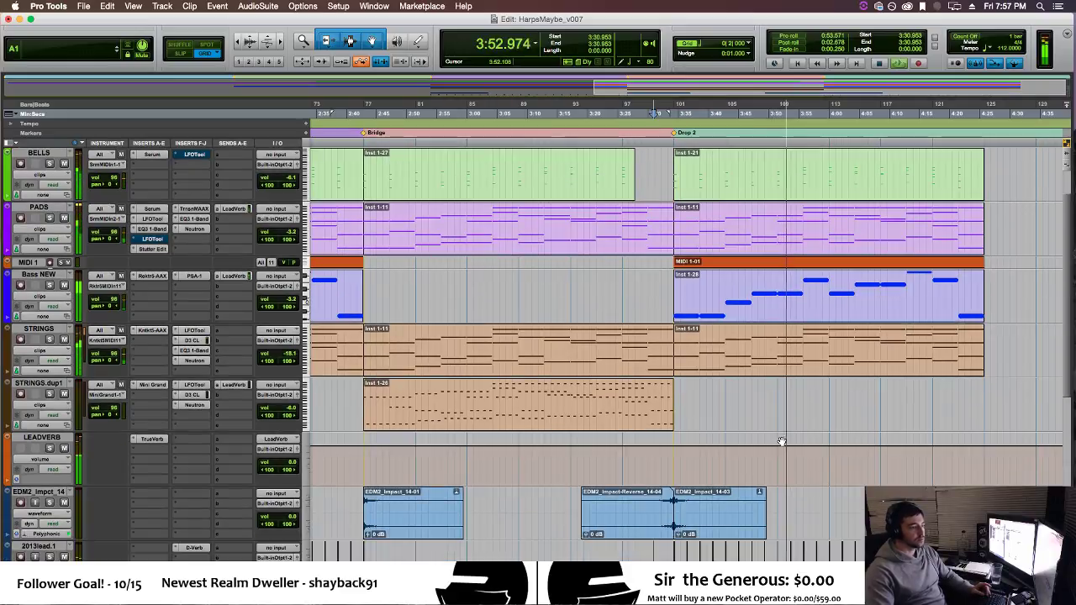
scroll(780, 438, "up", 2)
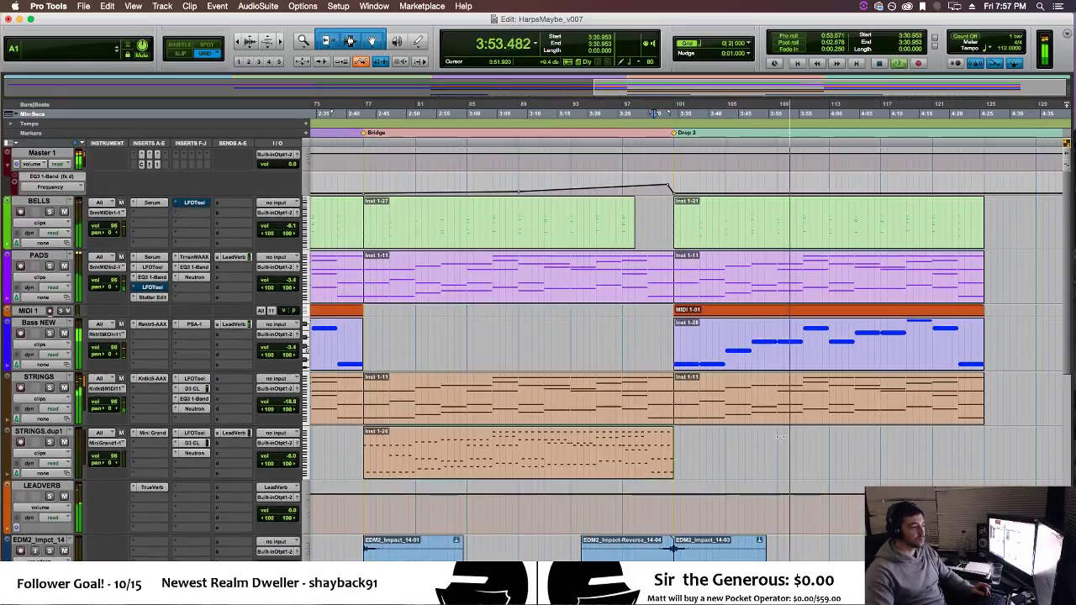
right_click(38, 262)
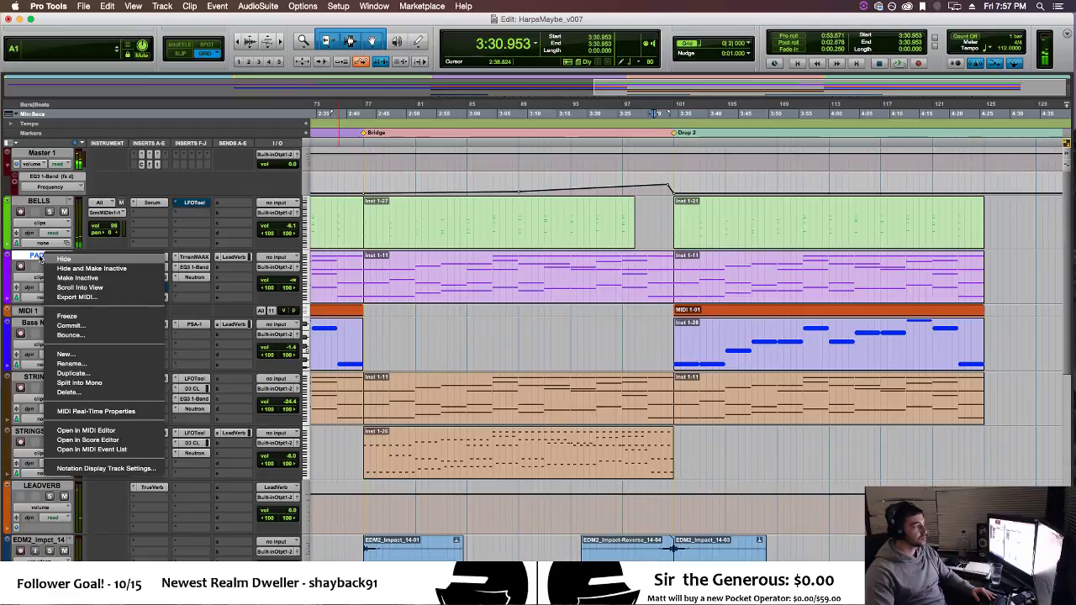
left_click(89, 373)
left_click(579, 310)
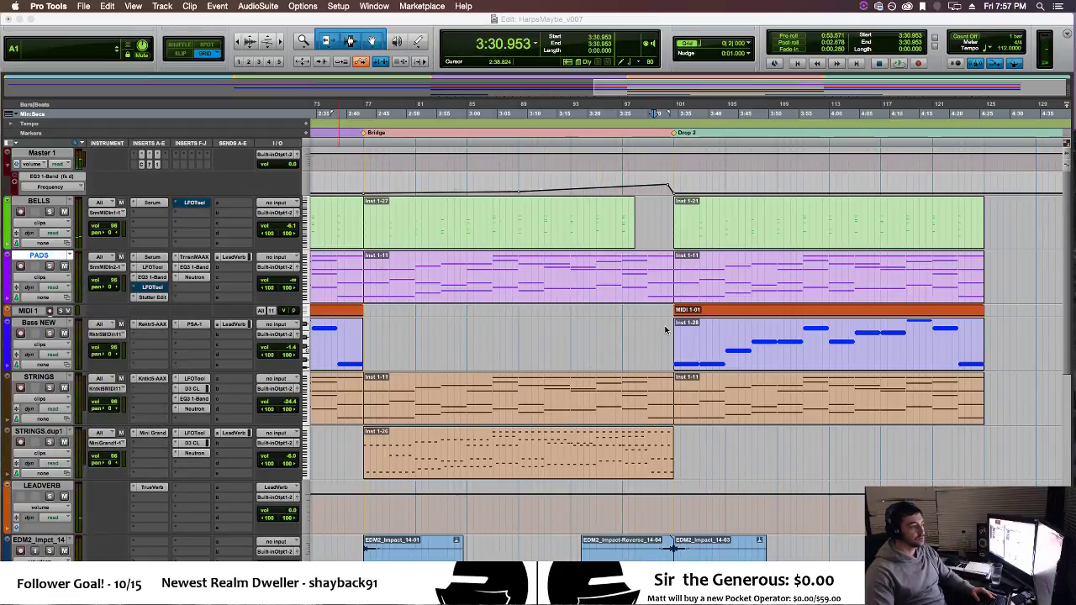
Delete the Bridge clip and the clip before it from the duplicated PADS track.
left_click(639, 341)
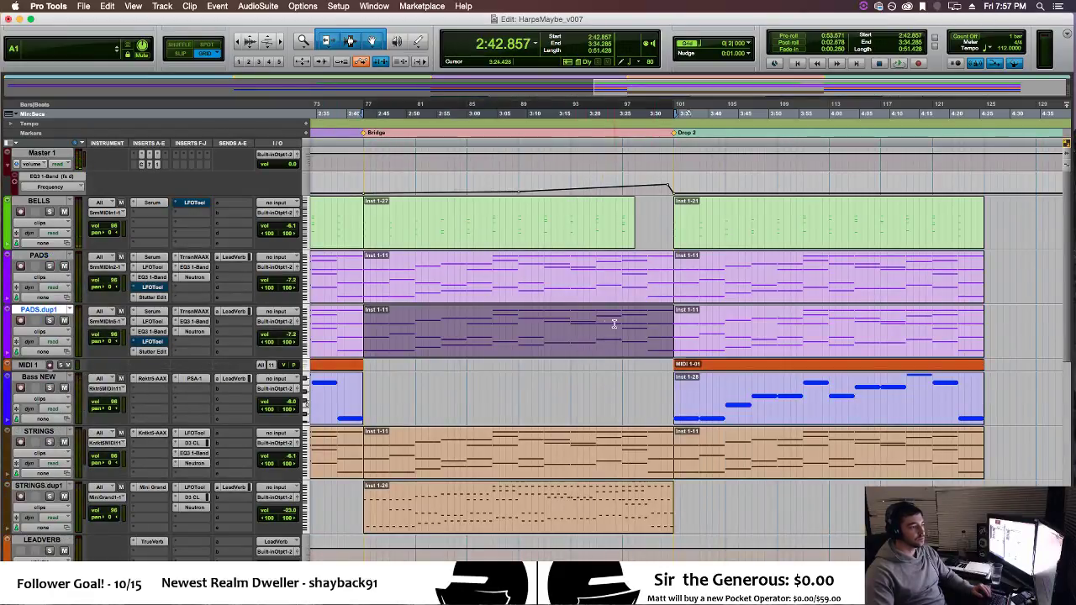
key("Delete")
left_click(353, 340)
key("Delete")
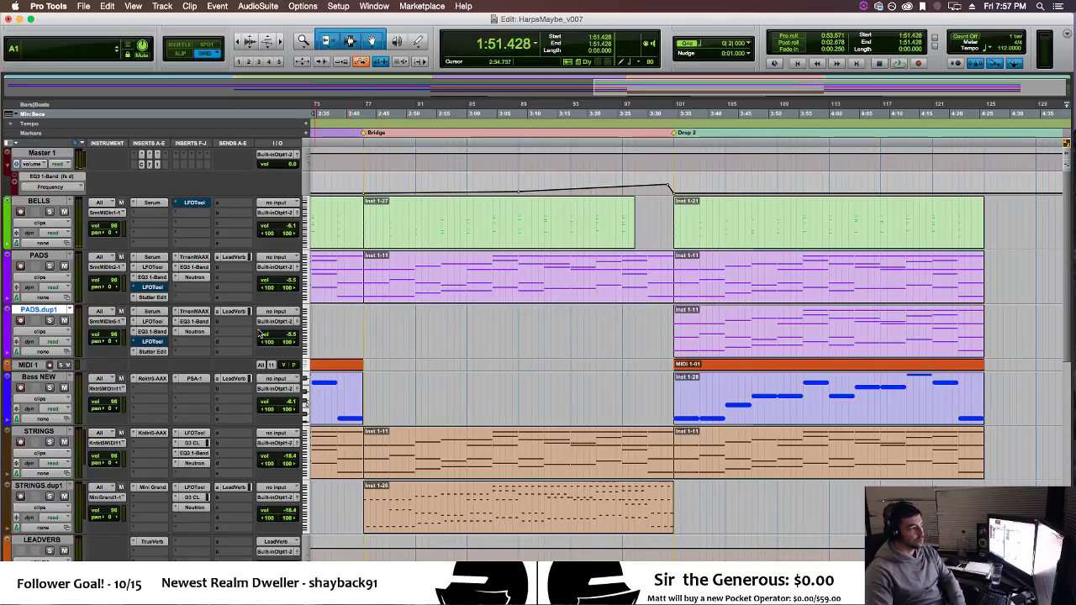
Remove the Stutter Edit insert from the PADS.dup1 track and play Drop 2 with that track soloed.
left_click(140, 353)
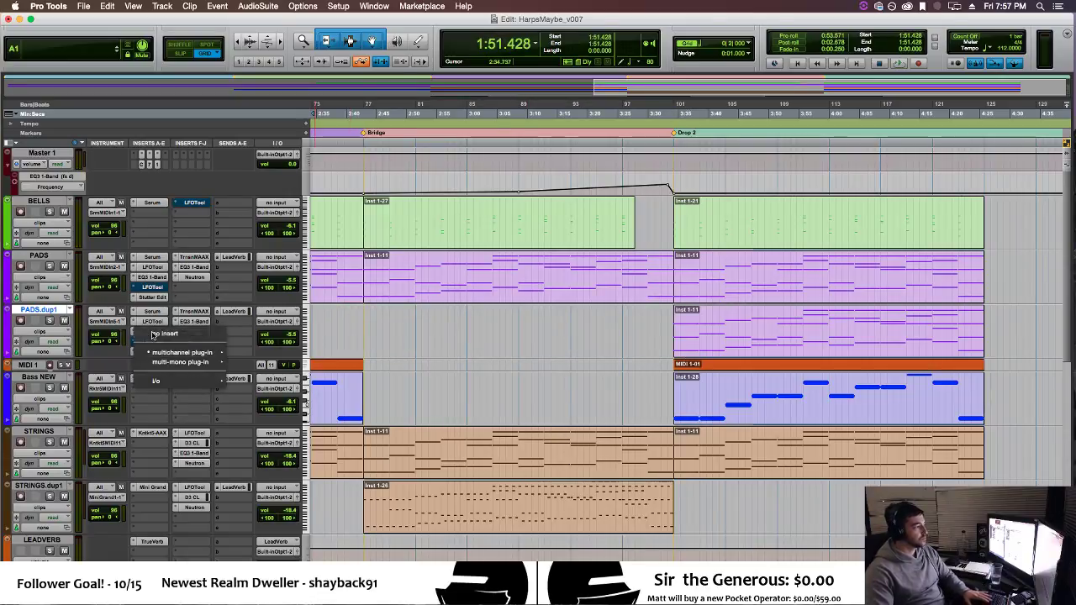
left_click(145, 332)
key("space")
left_click(679, 332)
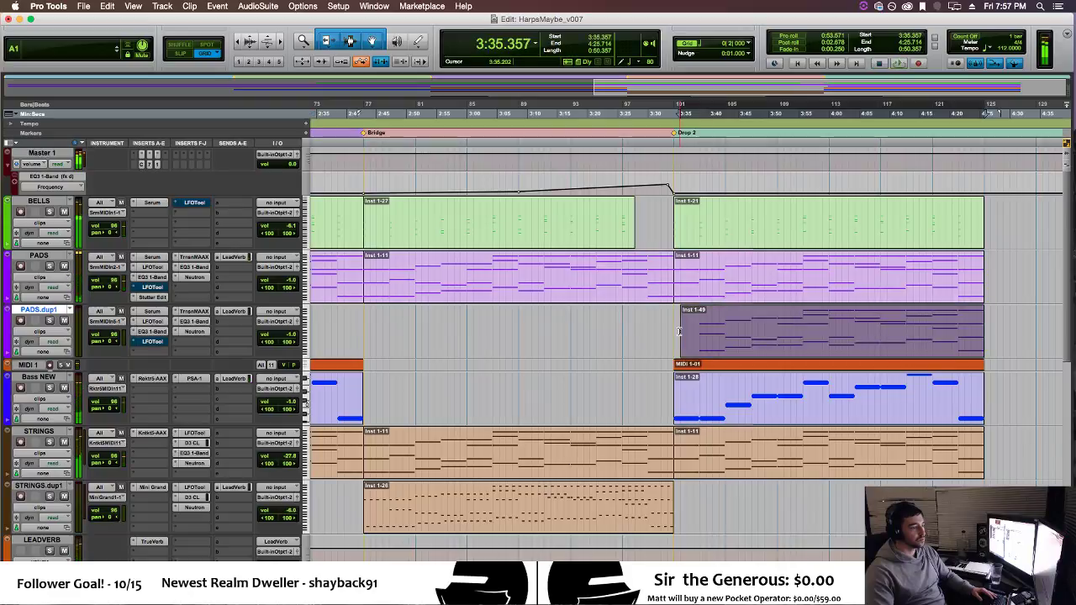
key("super+z")
key("space")
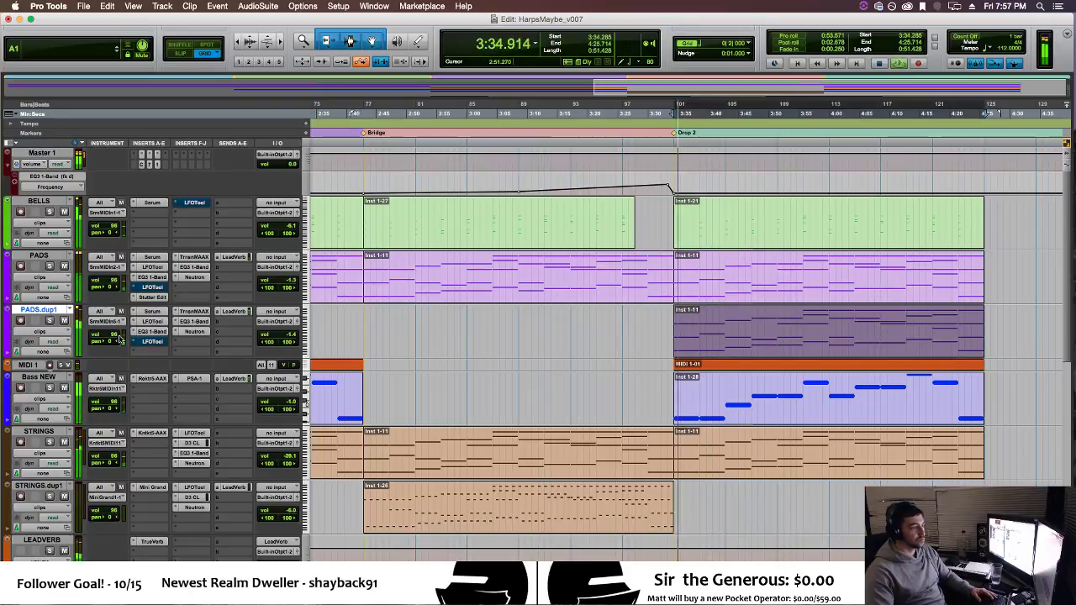
key("space")
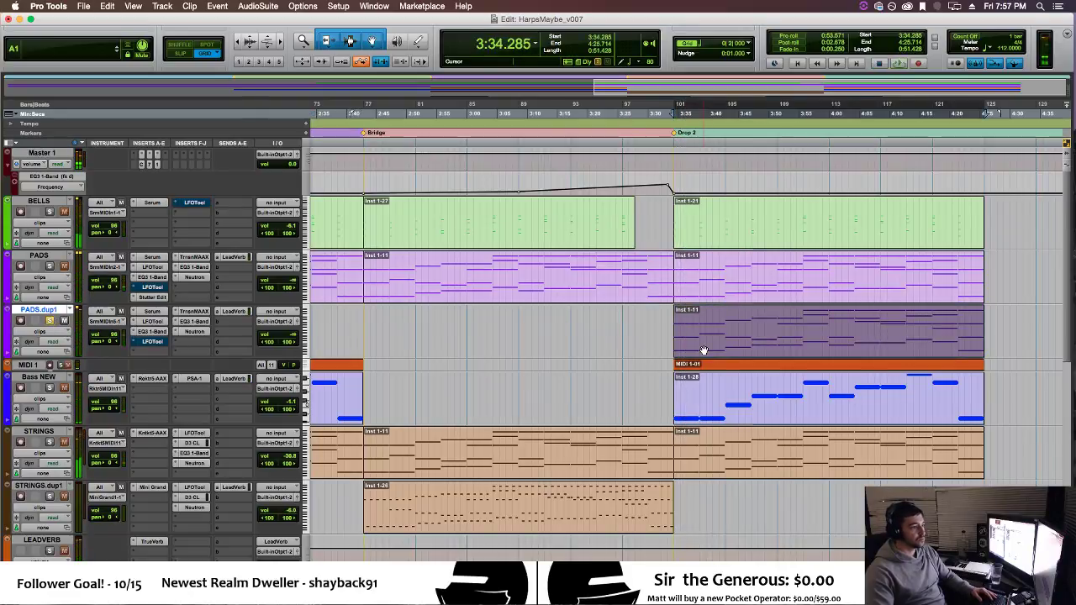
Set the MIDI grid to 1/8 note for the PADS.dup1 clip and shorten all its notes to one eighth note.
double_click(704, 349)
key("super+bracketleft")
key("super+bracketleft")
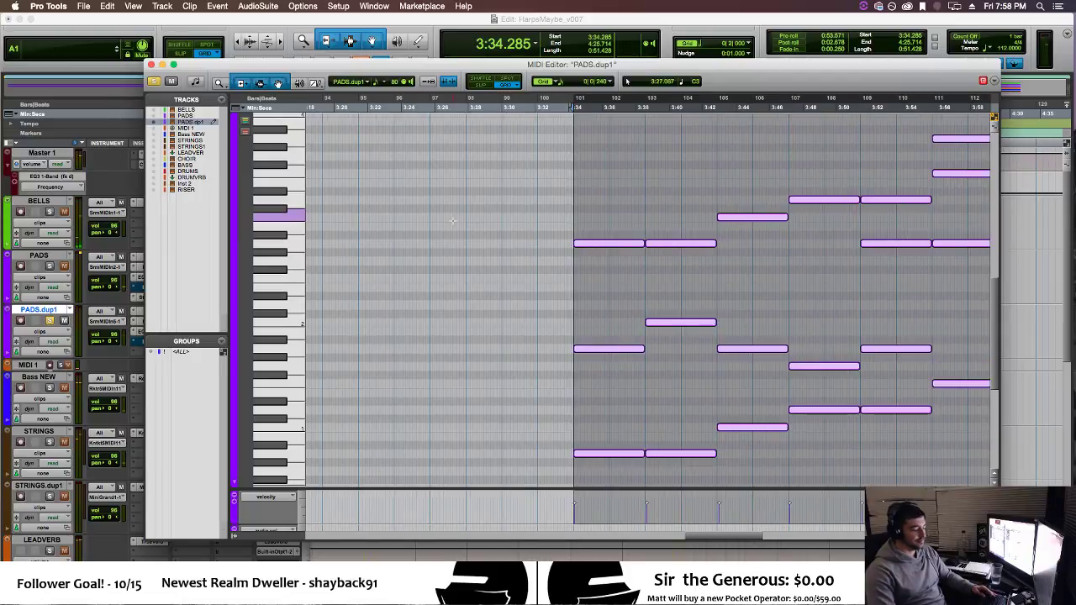
left_click(559, 82)
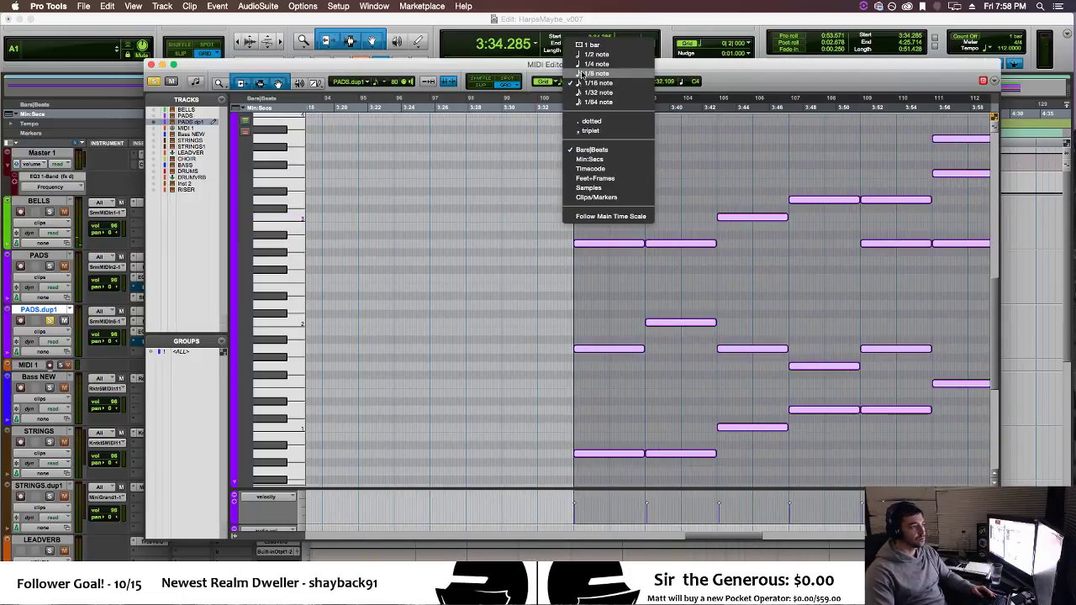
left_click(581, 73)
left_click_drag(643, 243, 579, 249)
key("t")
key("space")
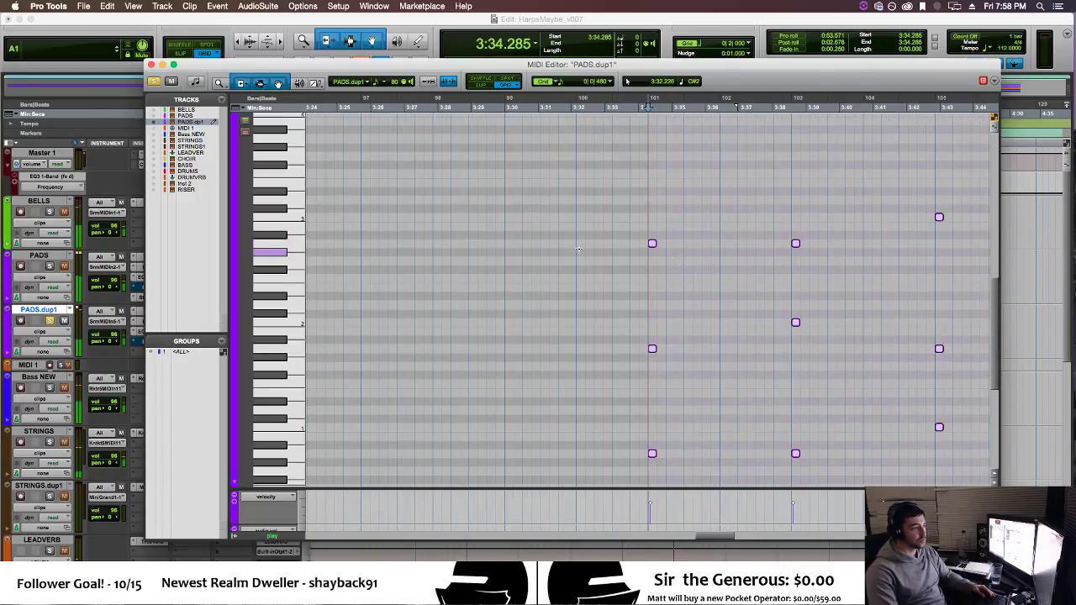
key("space")
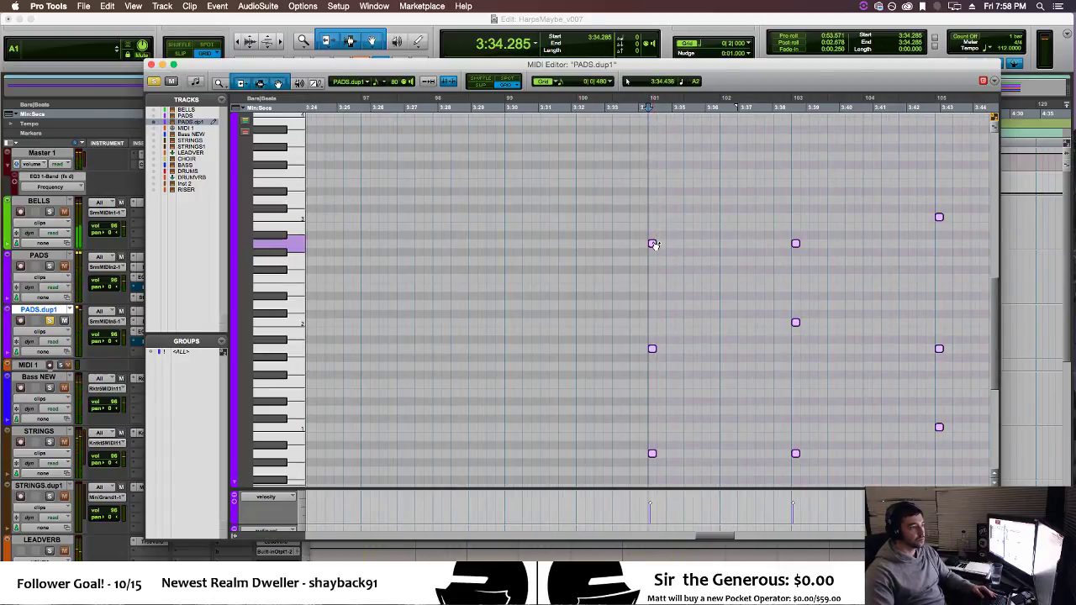
Duplicate the PADS.dup1 notes one eighth note after the originals and close the MIDI Editor.
left_click_drag(653, 245, 660, 245)
left_click(652, 243)
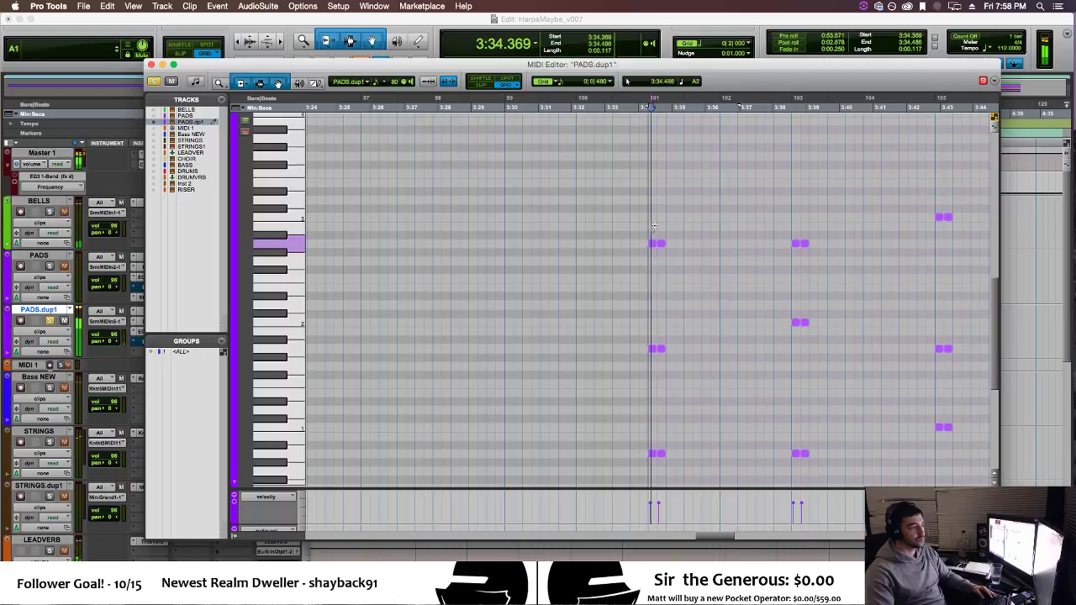
key("super+bracketleft")
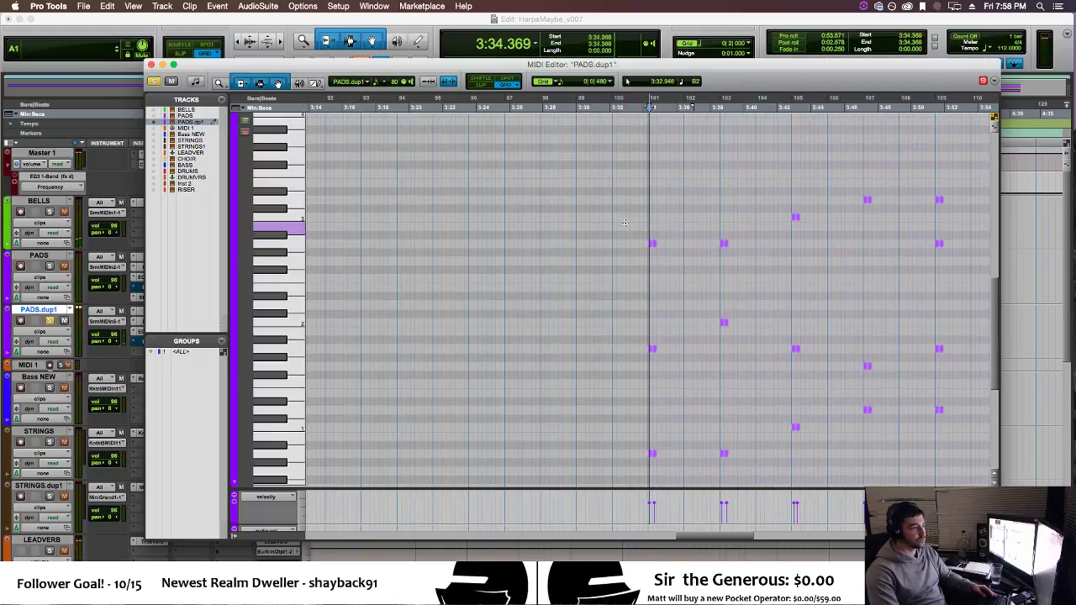
left_click(625, 223)
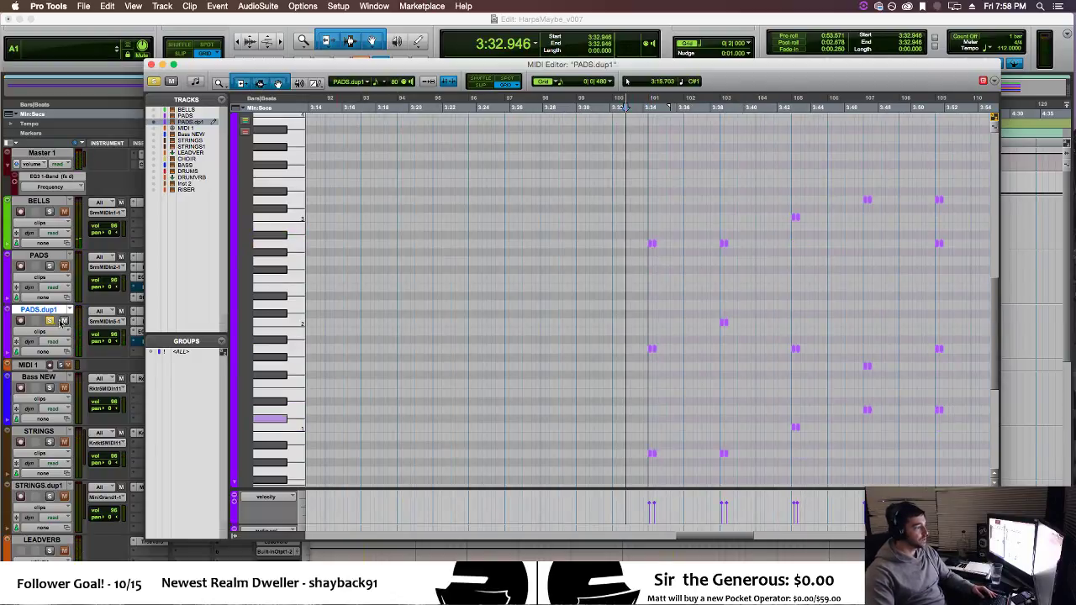
key("super+w")
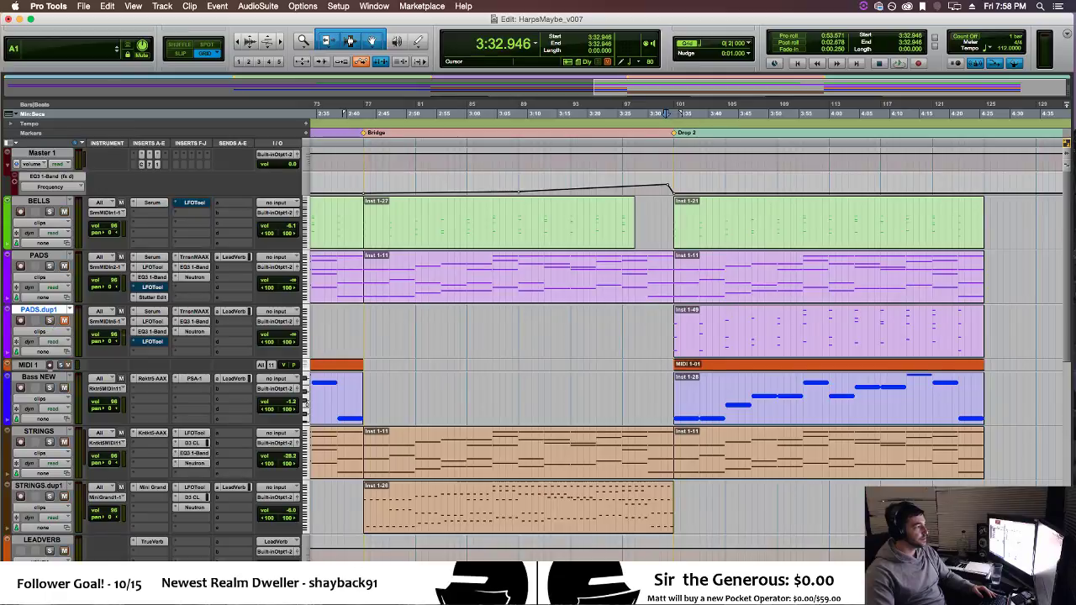
Repeat all the PADS.dup1 notes as eighth notes until each chord fills its two bars in Drop 2.
double_click(764, 345)
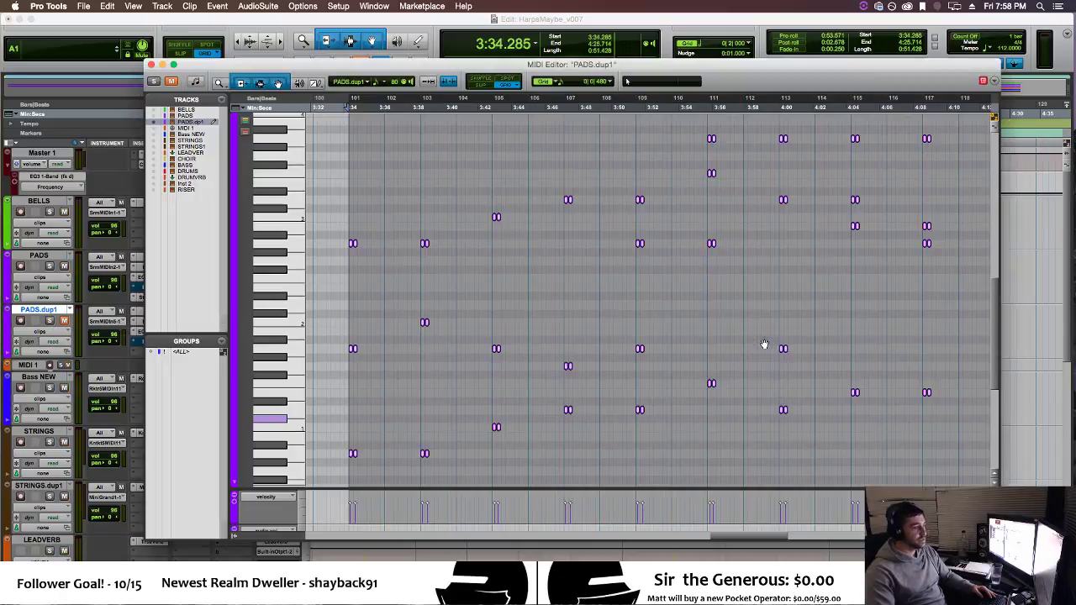
key("r")
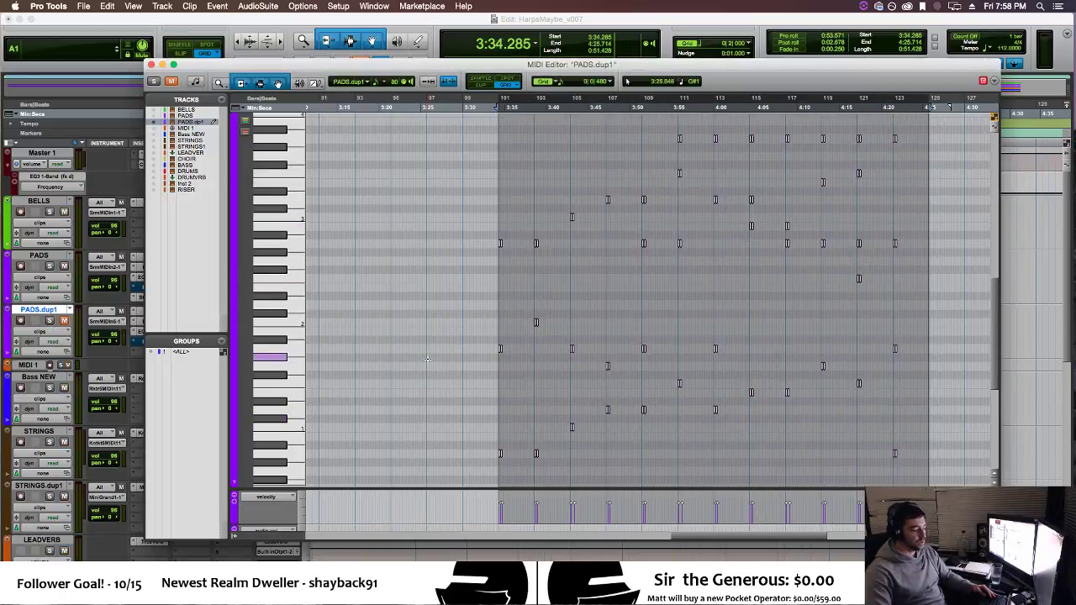
left_click_drag(485, 463, 947, 107)
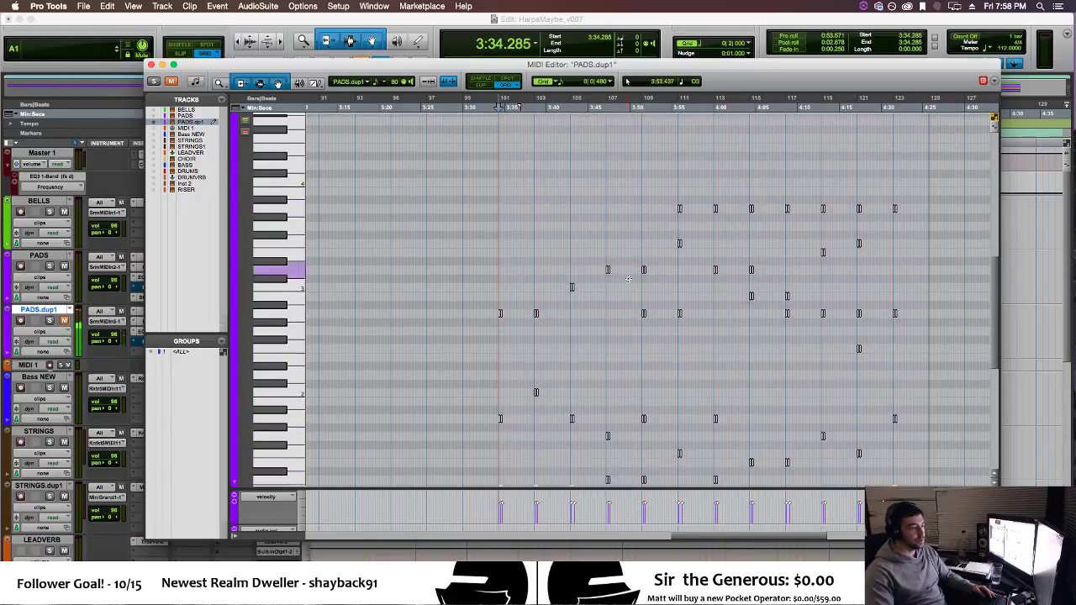
key("t")
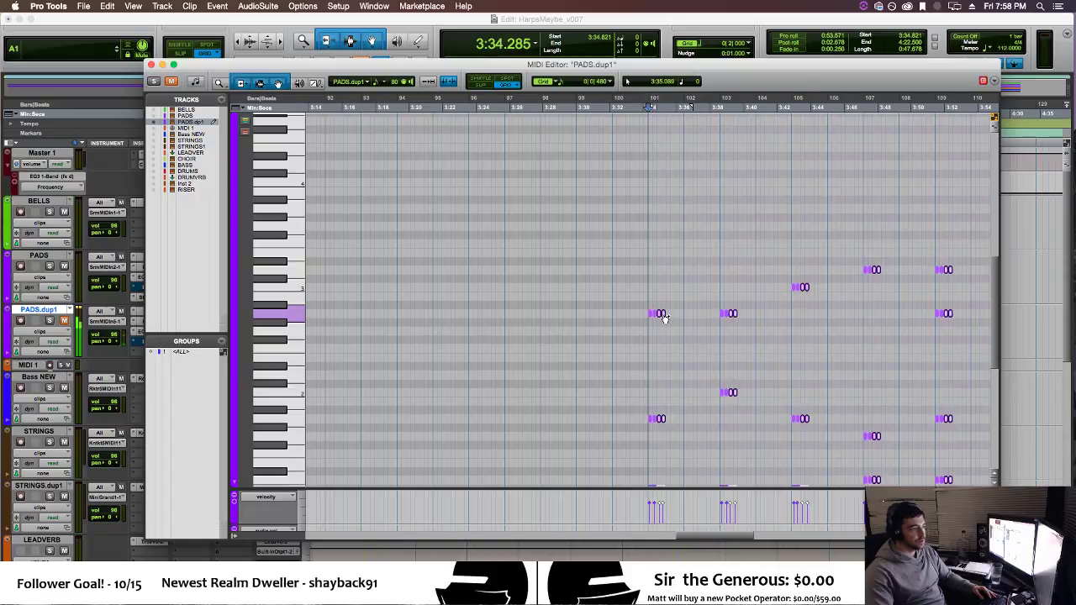
left_click_drag(668, 317, 717, 317)
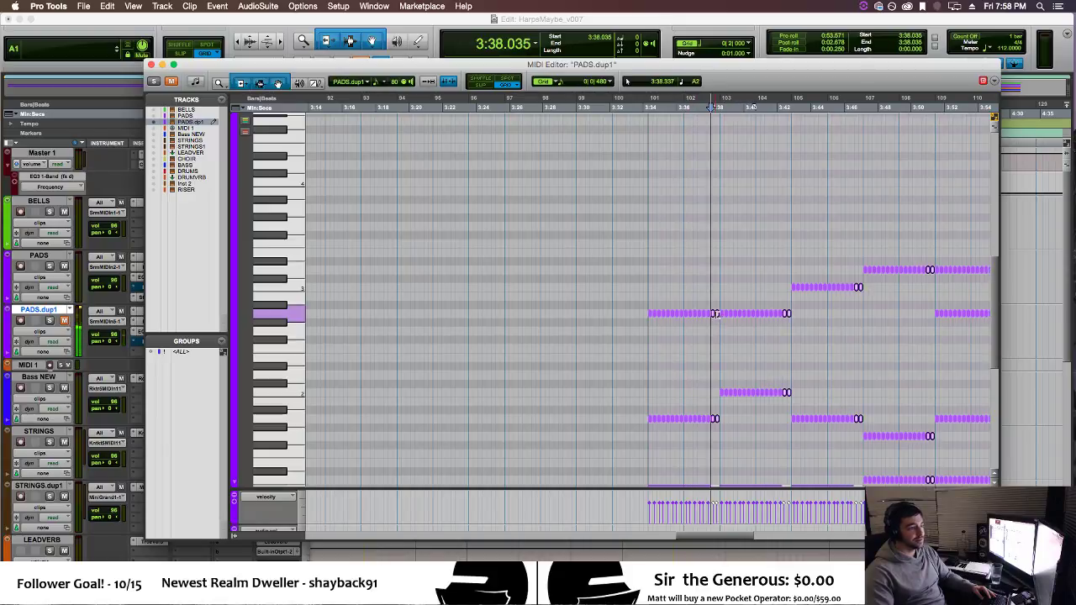
key("r")
key("r")
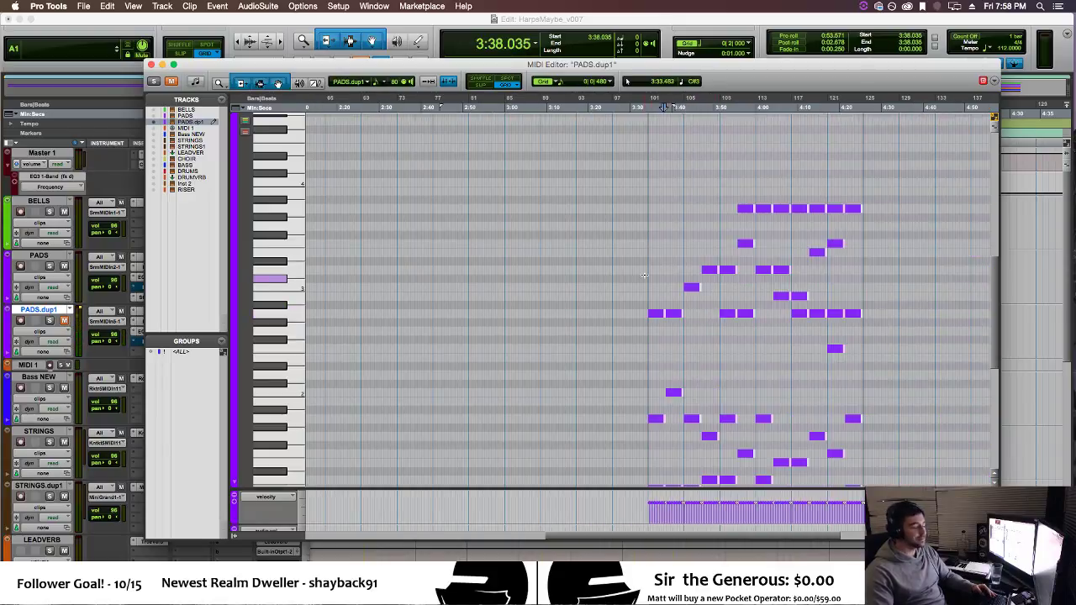
left_click(151, 65)
Select the Drop 2 clip on PADS.dup1, solo and unmute the track, and play it.
left_click(716, 341)
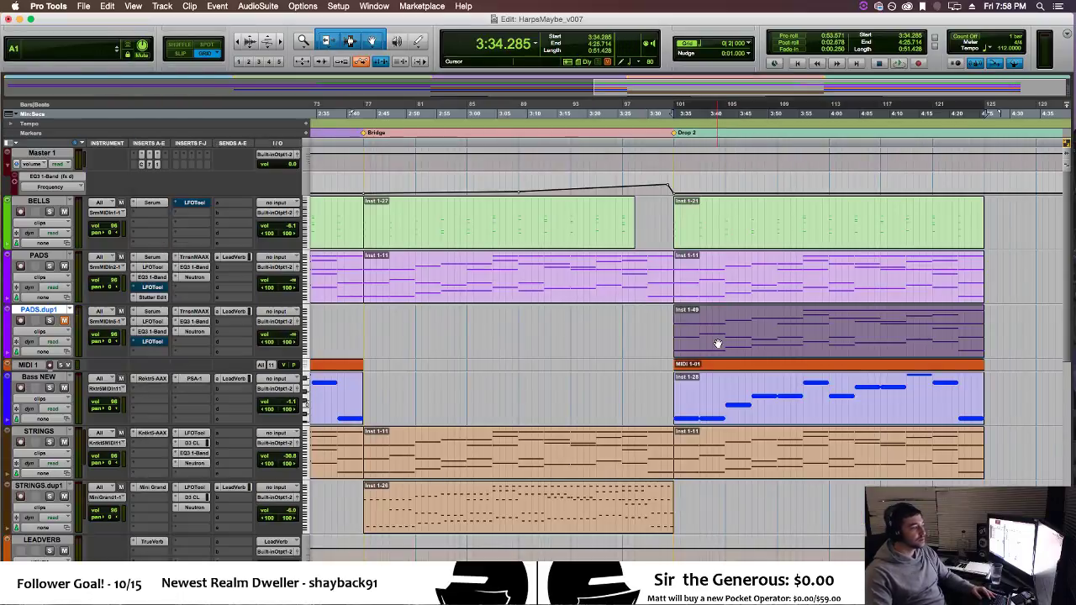
left_click(50, 321)
left_click(64, 322)
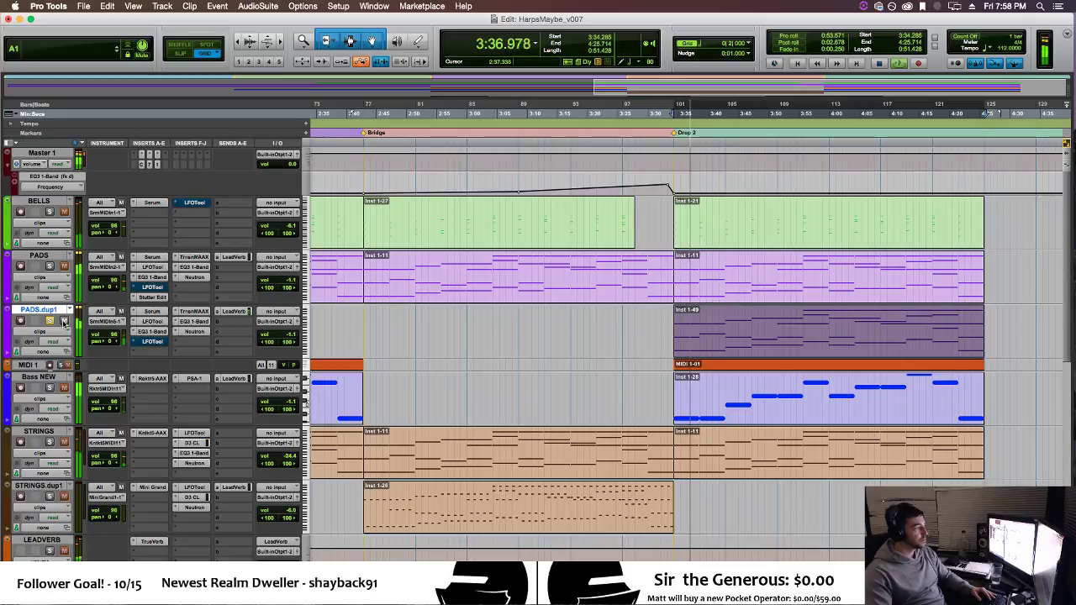
key("t")
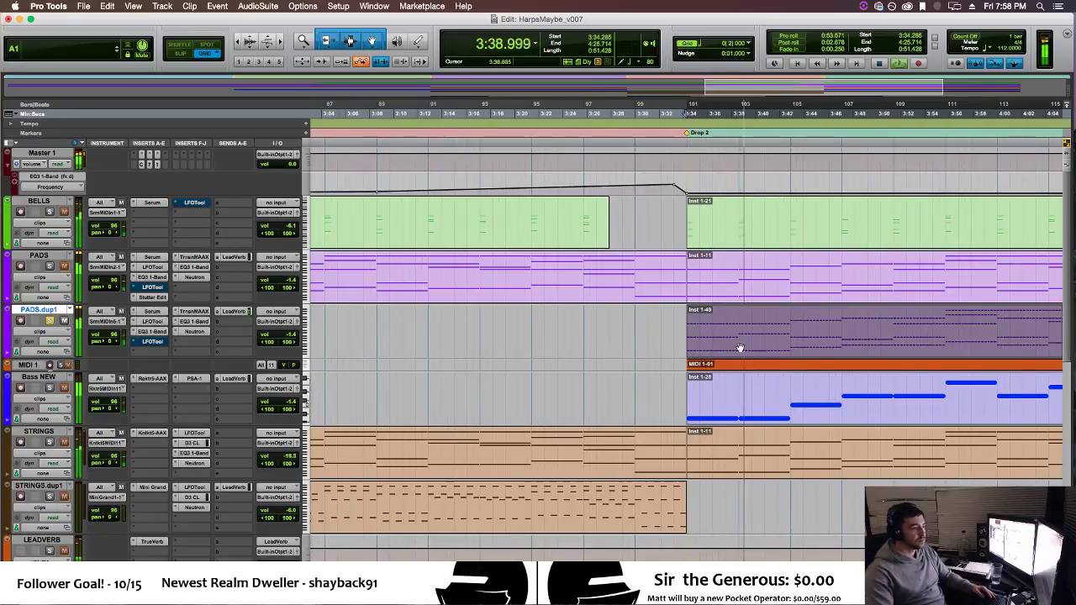
Remove the inactive LFOTool in slot D and the plug-in in slot F from the PADS.dup1 track.
left_click(135, 342)
left_click(165, 324)
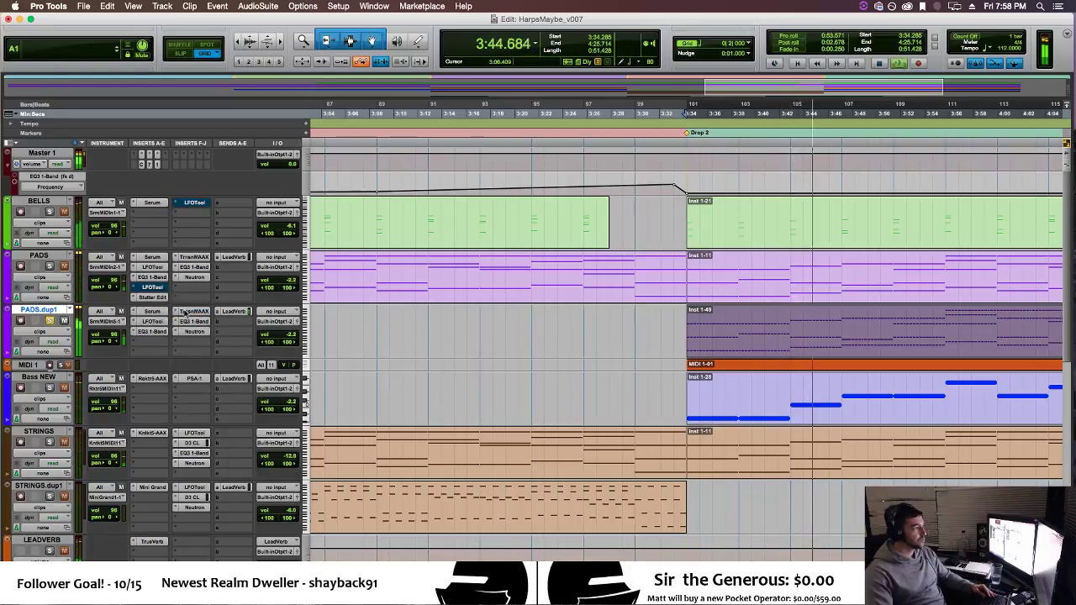
left_click(185, 313)
left_click(202, 308)
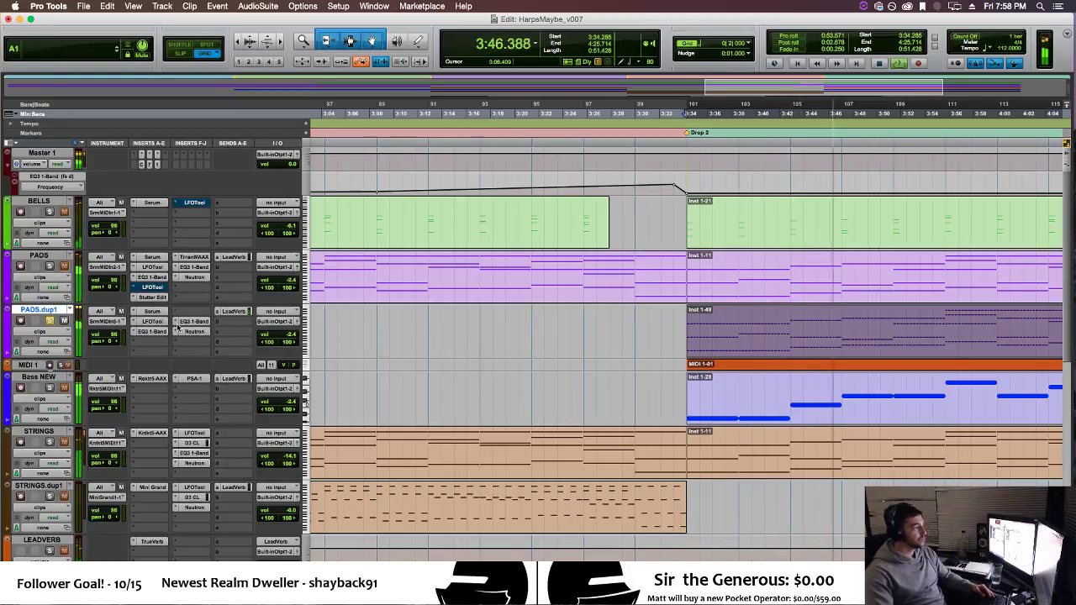
Remove the EQ3 1-Band with its automation and the Neutron plug-in from inserts F-J of PADS.dup1.
left_click(178, 322)
left_click(197, 303)
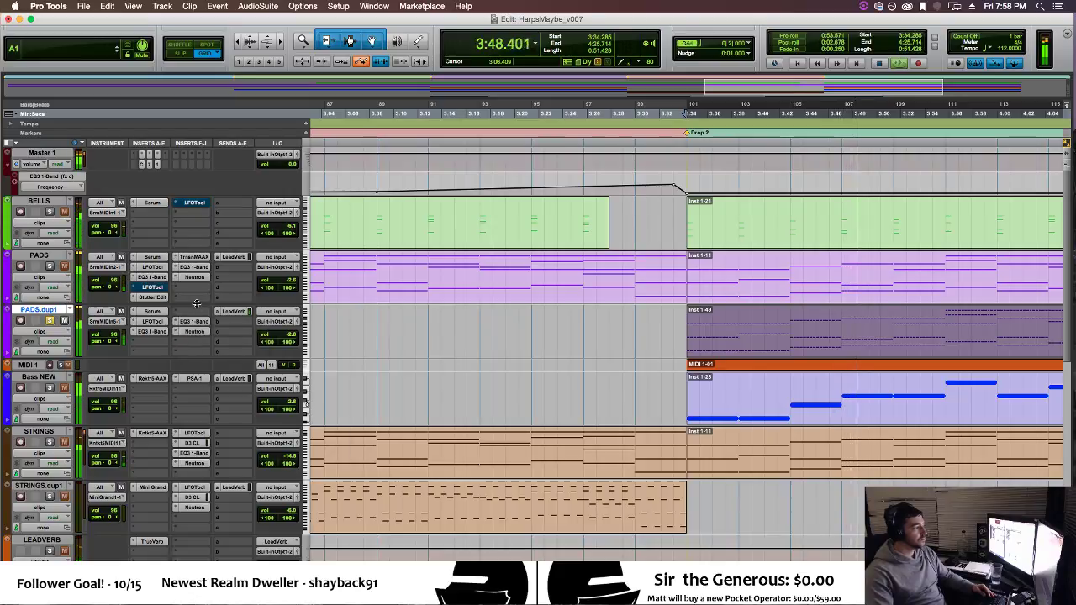
left_click(177, 322)
left_click(195, 303)
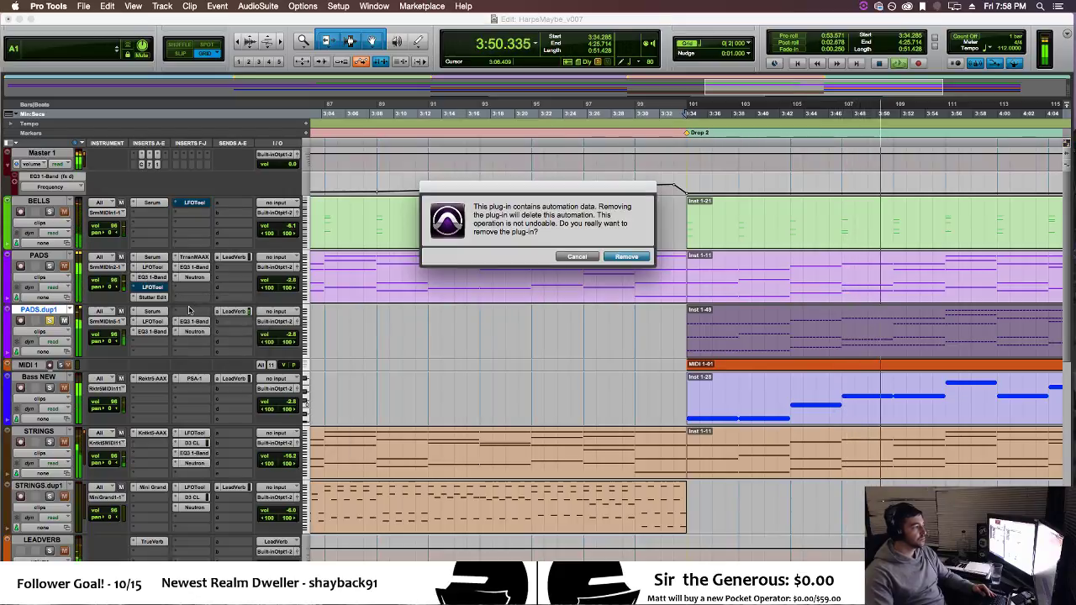
key("Return")
left_click(176, 332)
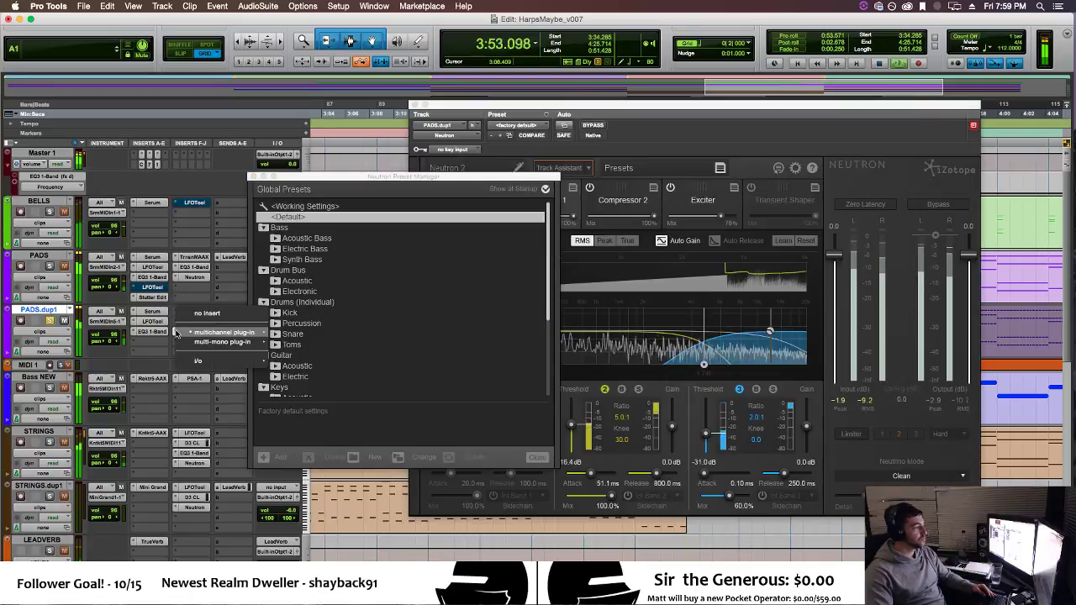
left_click(178, 331)
left_click(193, 315)
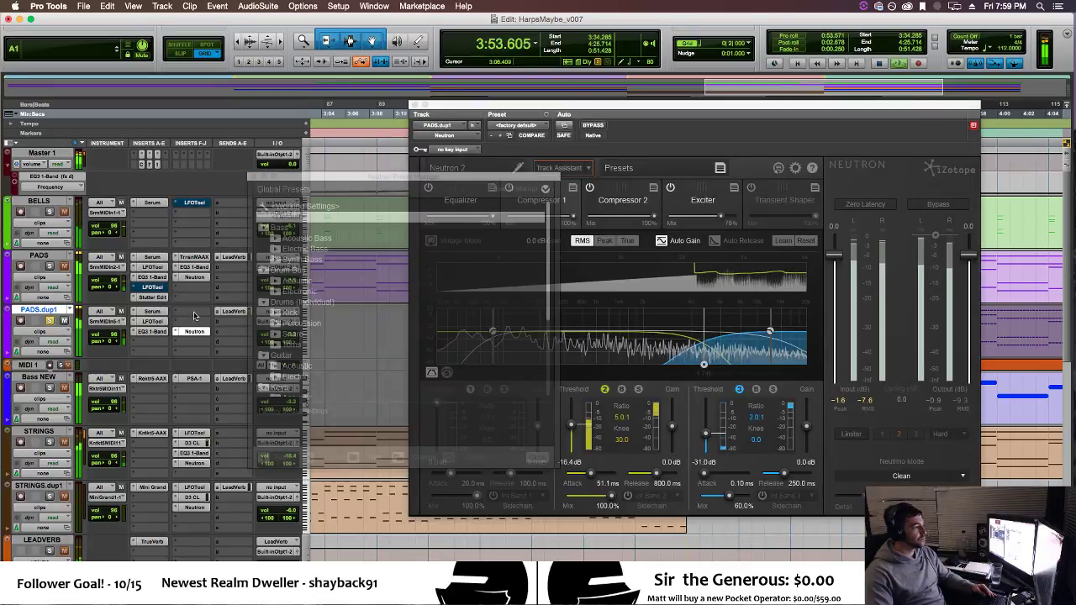
Remove the EQ3 1-Band and the remaining LFOTool from inserts A-E of PADS.dup1, leaving only Serum.
left_click(152, 321)
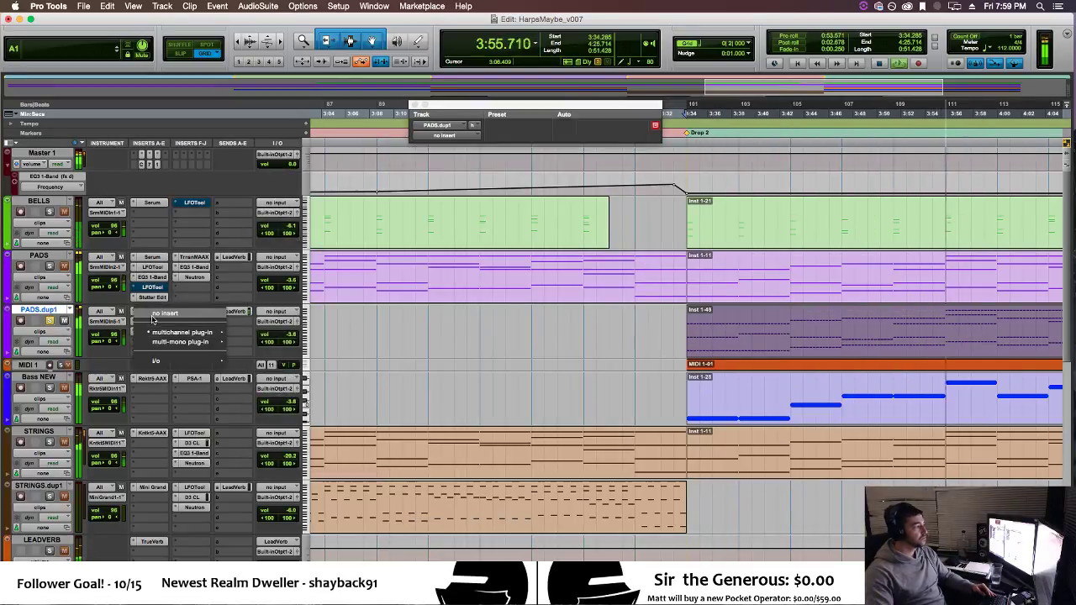
left_click(153, 324)
key("Return")
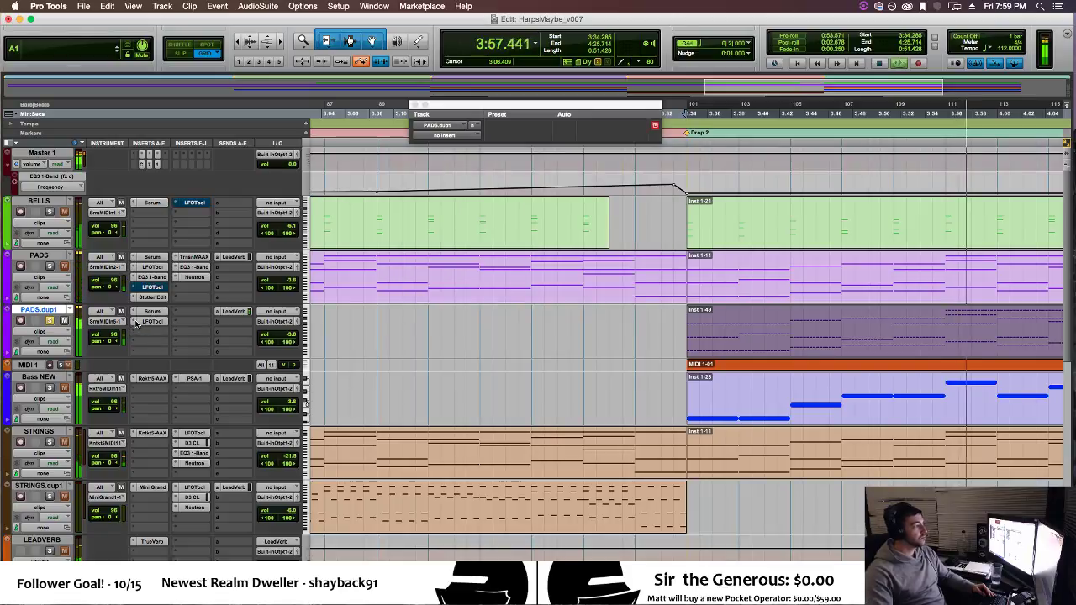
left_click(145, 316)
left_click(152, 304)
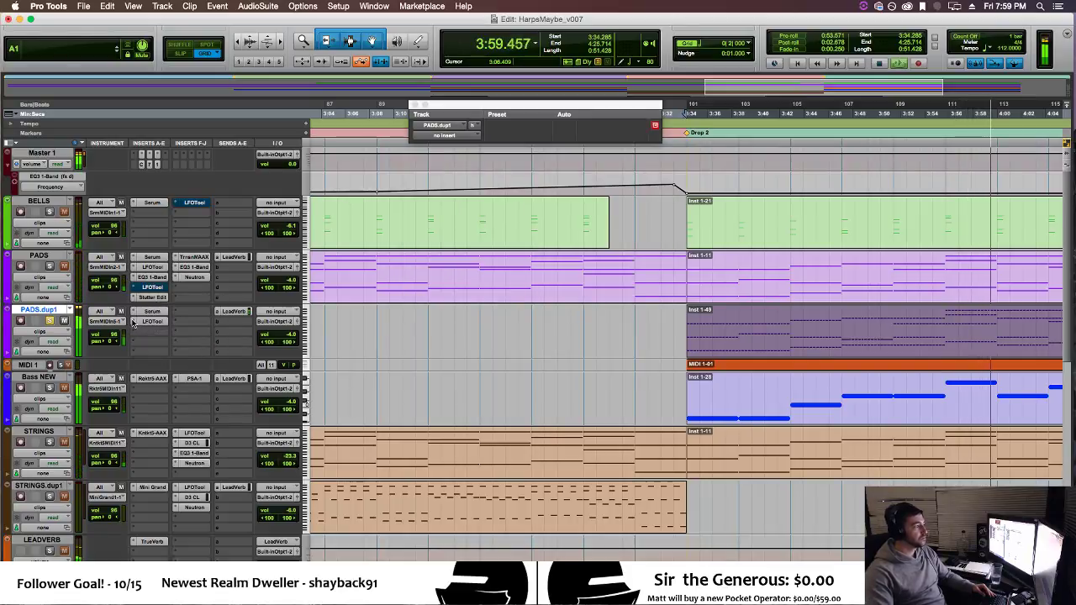
left_click(132, 323)
left_click(147, 311)
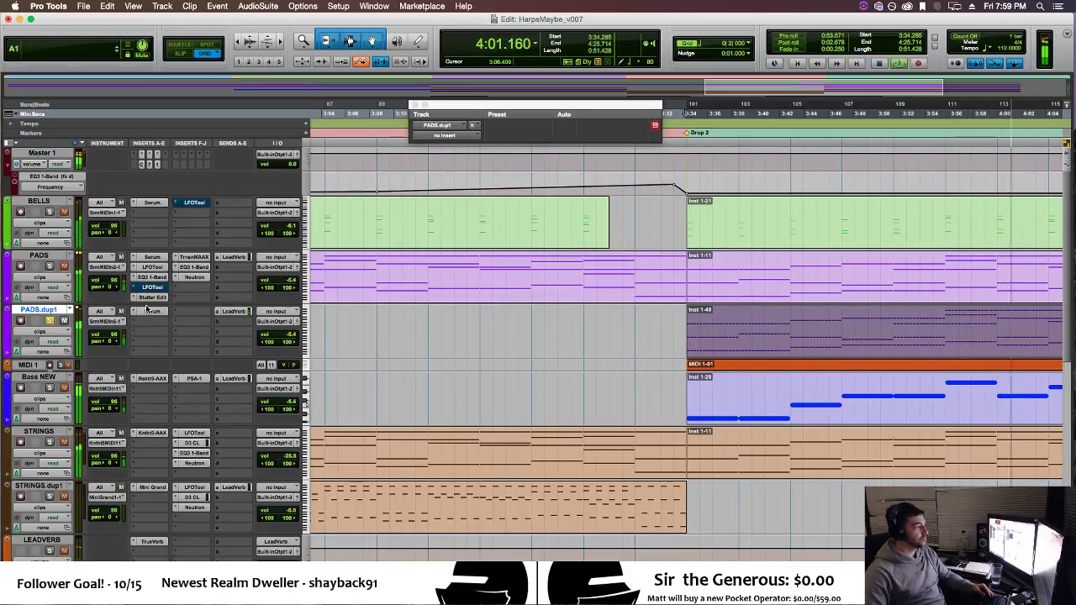
Load the KISA preset PD - Mousey in Serum on the PADS.dup1 track.
left_click(152, 311)
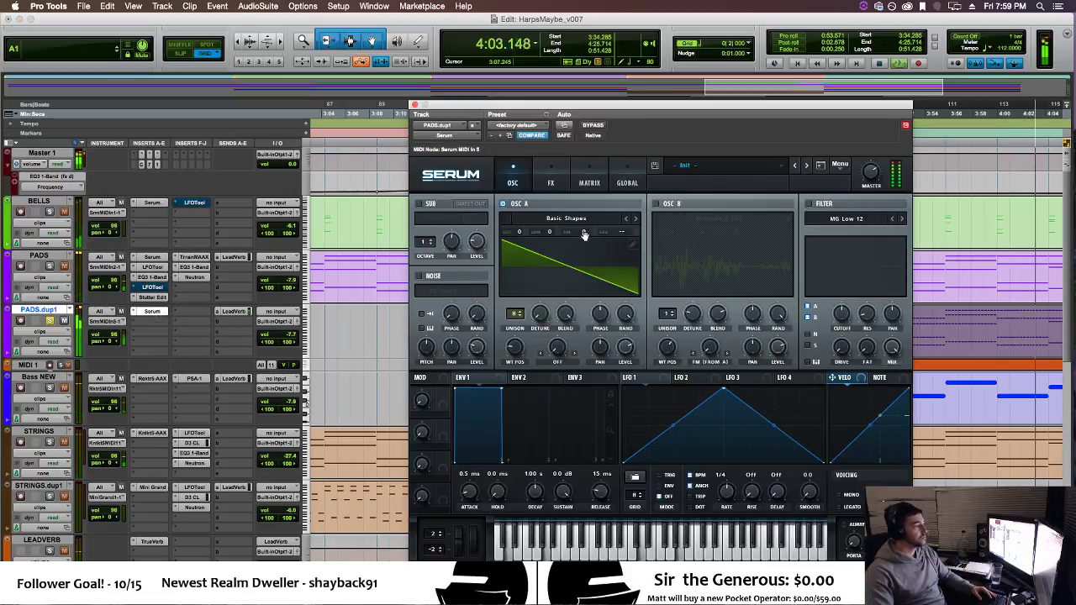
left_click(684, 165)
mouse_move(729, 212)
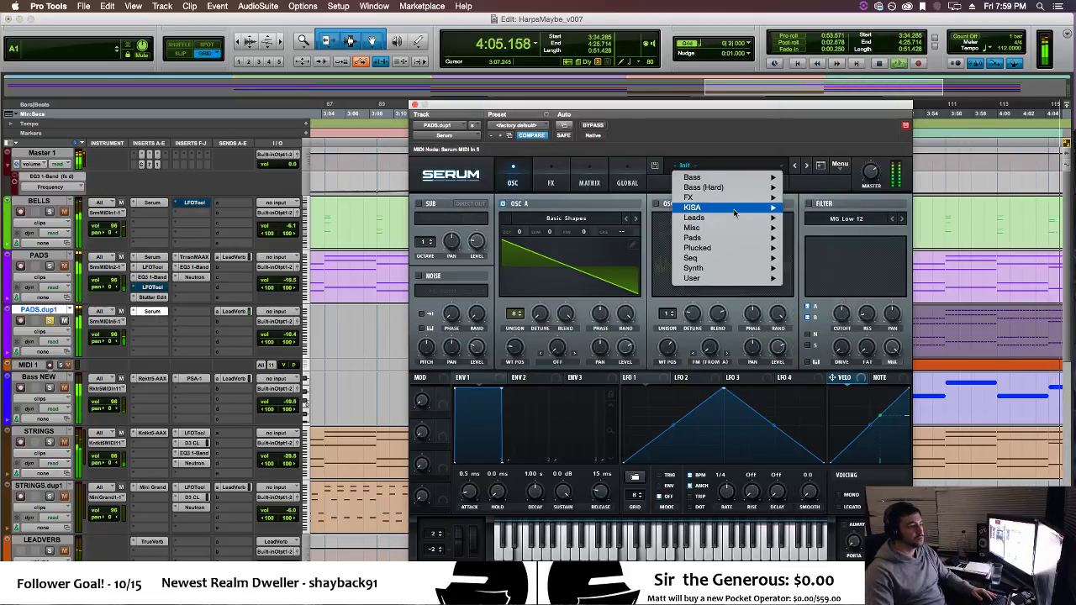
left_click(831, 288)
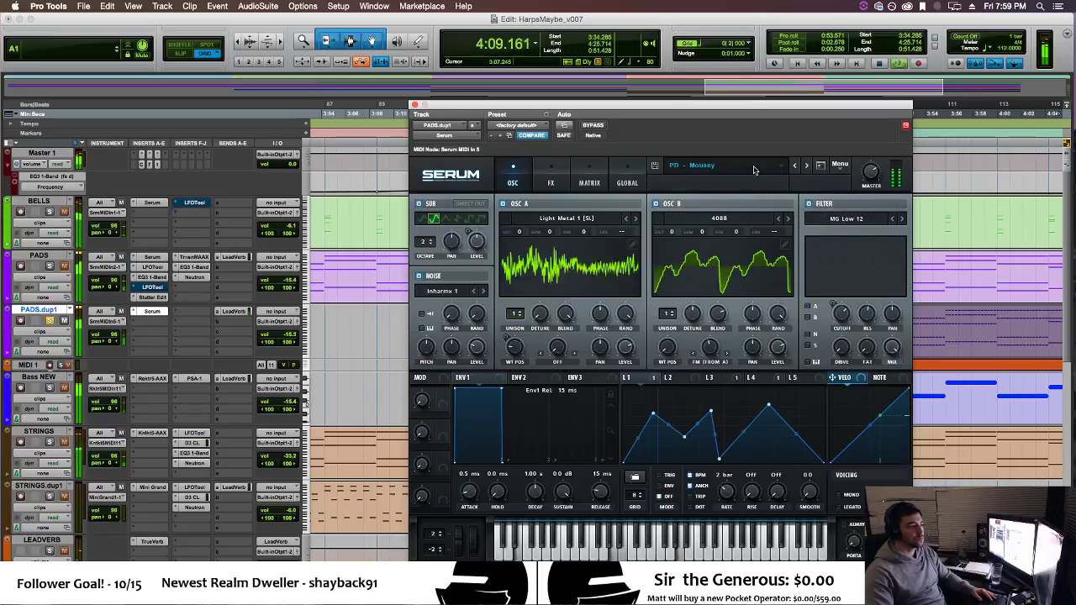
Load the KISA bass preset BS - Arcanine in Serum on PADS.dup1 and listen to it.
left_click(692, 165)
mouse_move(739, 225)
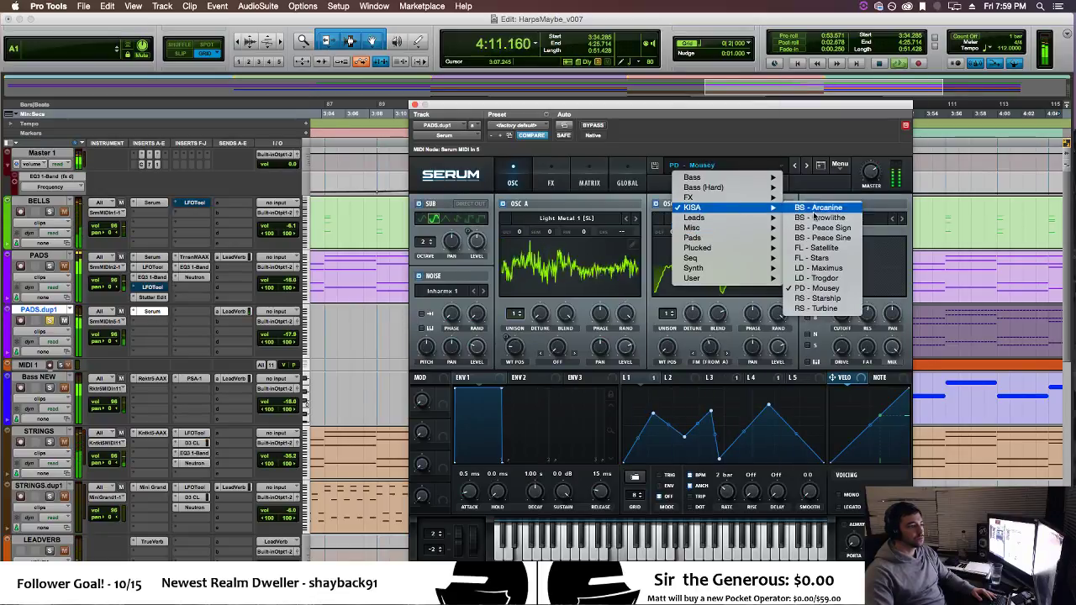
left_click(834, 208)
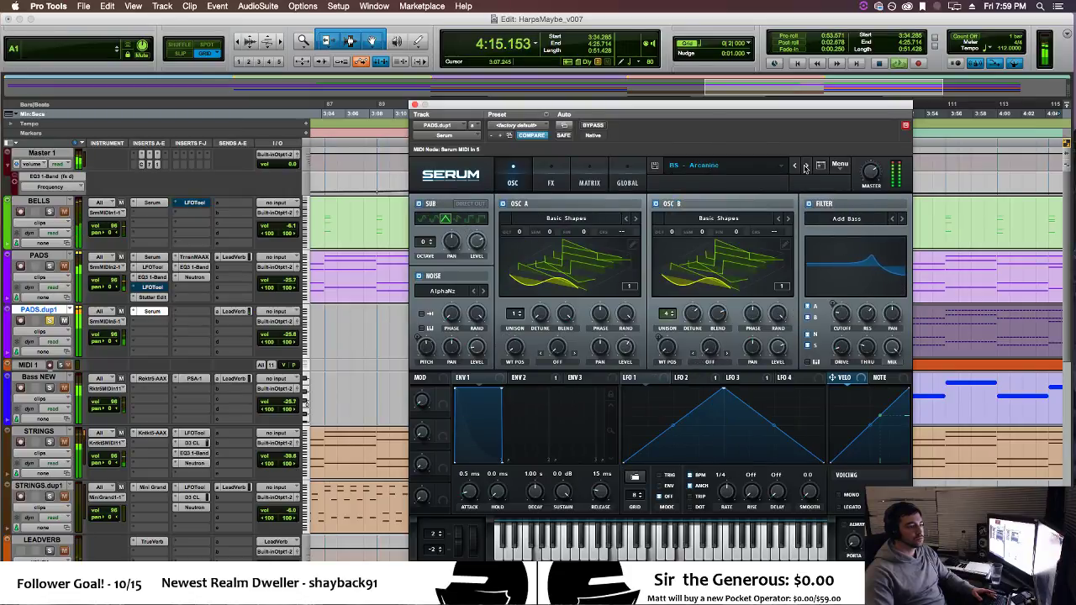
left_click(419, 279)
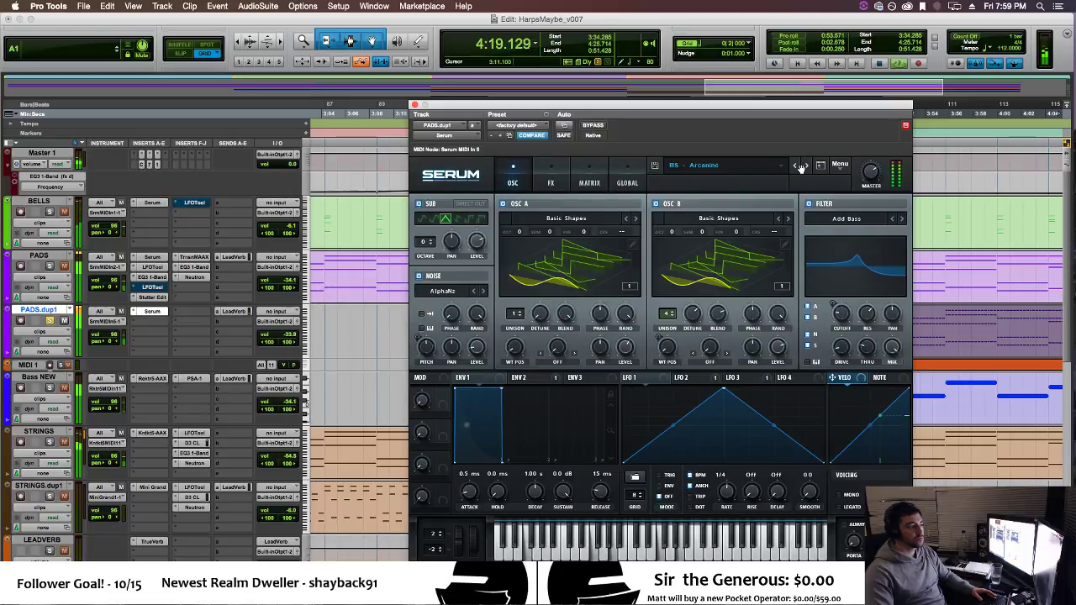
left_click(804, 165)
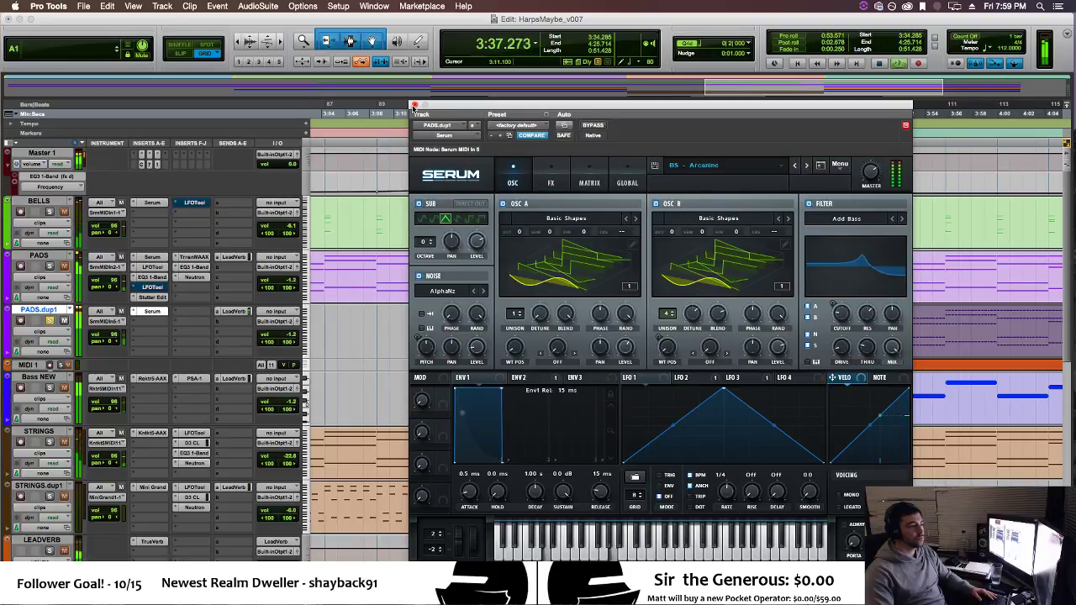
left_click(413, 106)
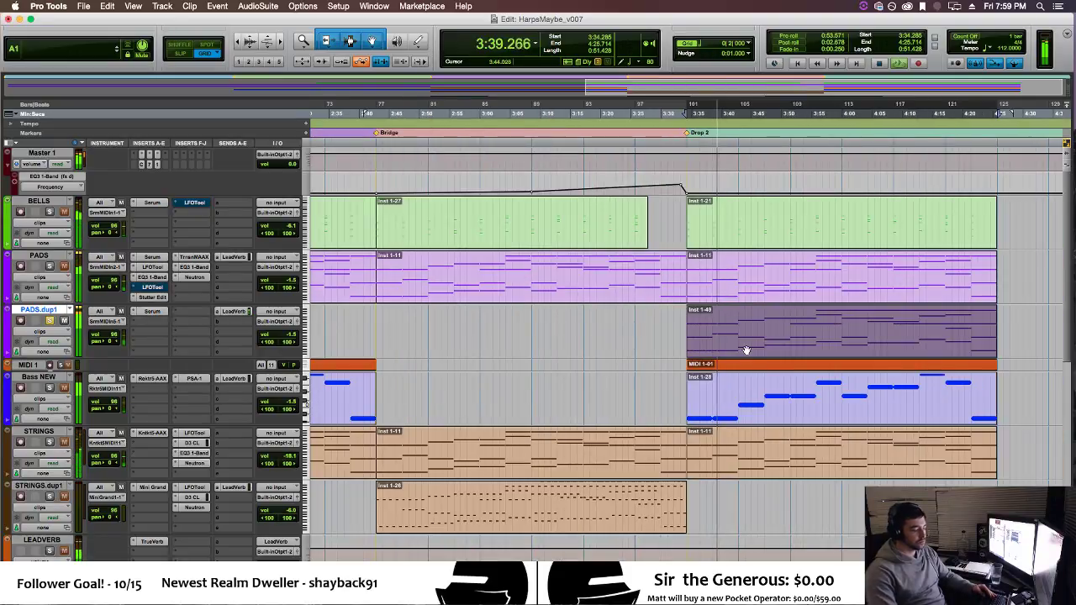
Transpose all notes of the PADS.dup1 clip in Drop 2 up one octave in the MIDI Editor.
double_click(747, 348)
mouse_move(521, 469)
left_mouse_down()
mouse_move(660, 467)
mouse_move(766, 135)
left_mouse_up()
key("space")
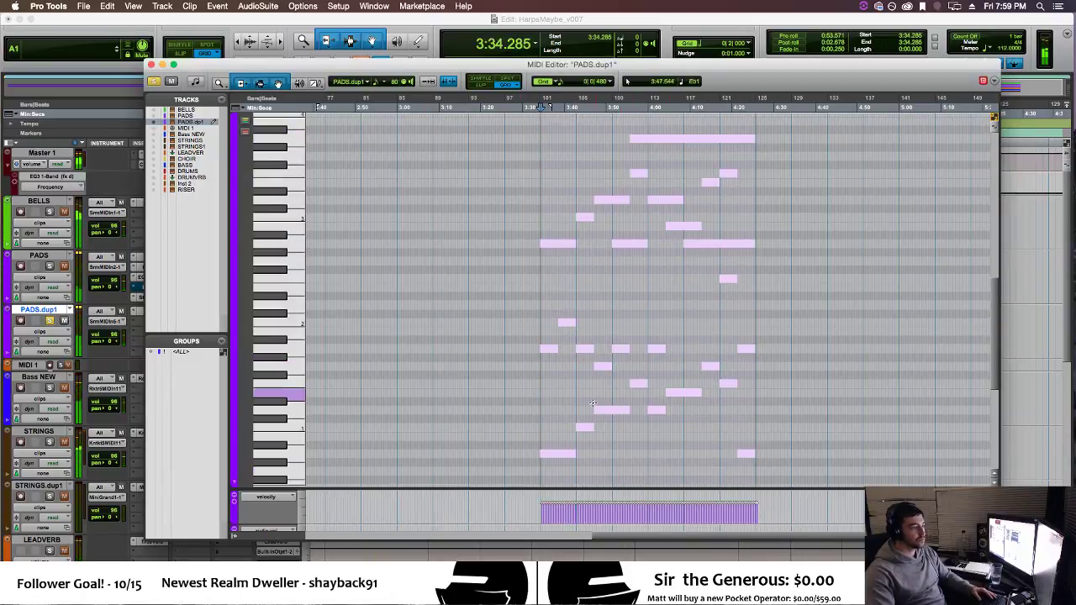
key("t")
key("t")
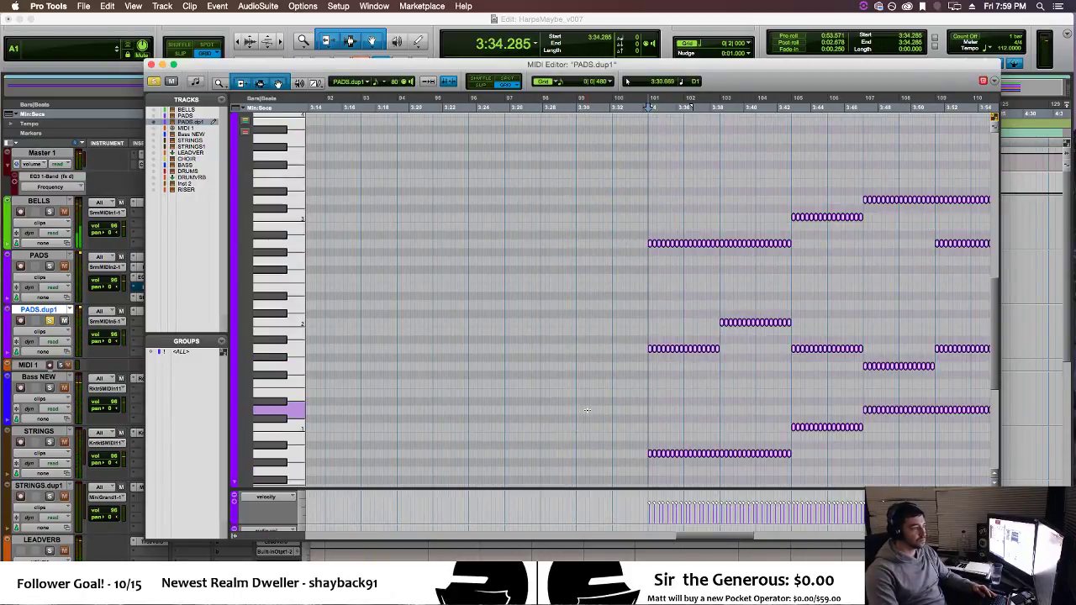
key("t")
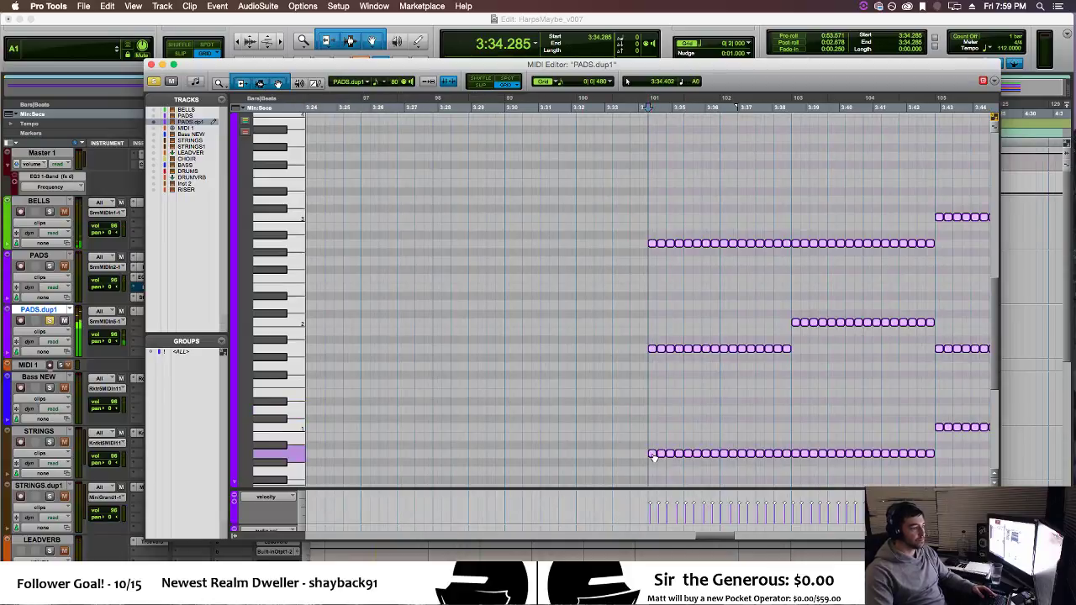
left_click_drag(653, 456, 654, 354)
key("space")
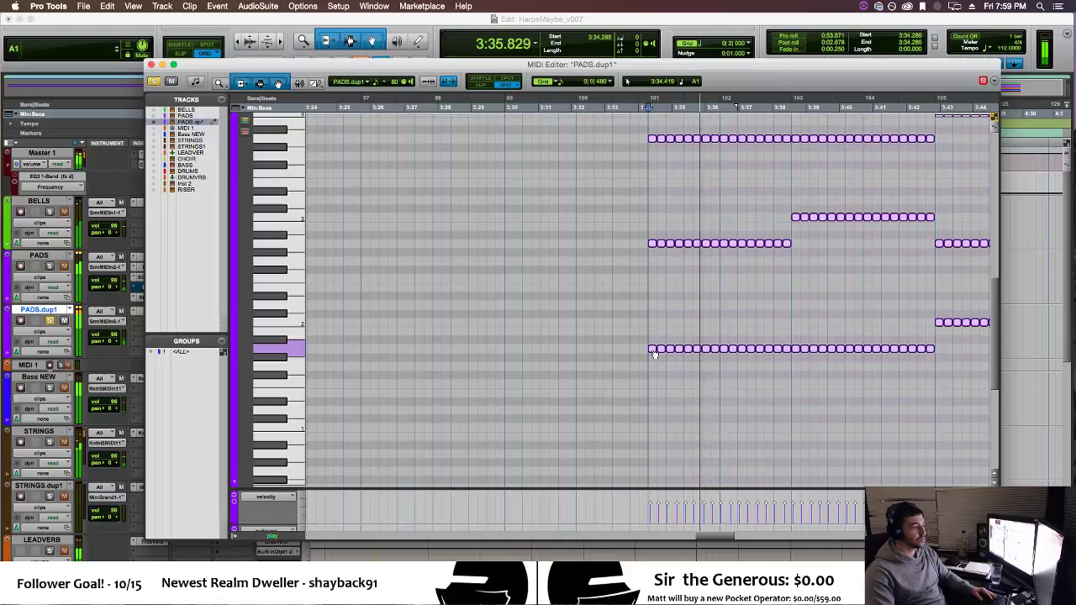
left_click(152, 65)
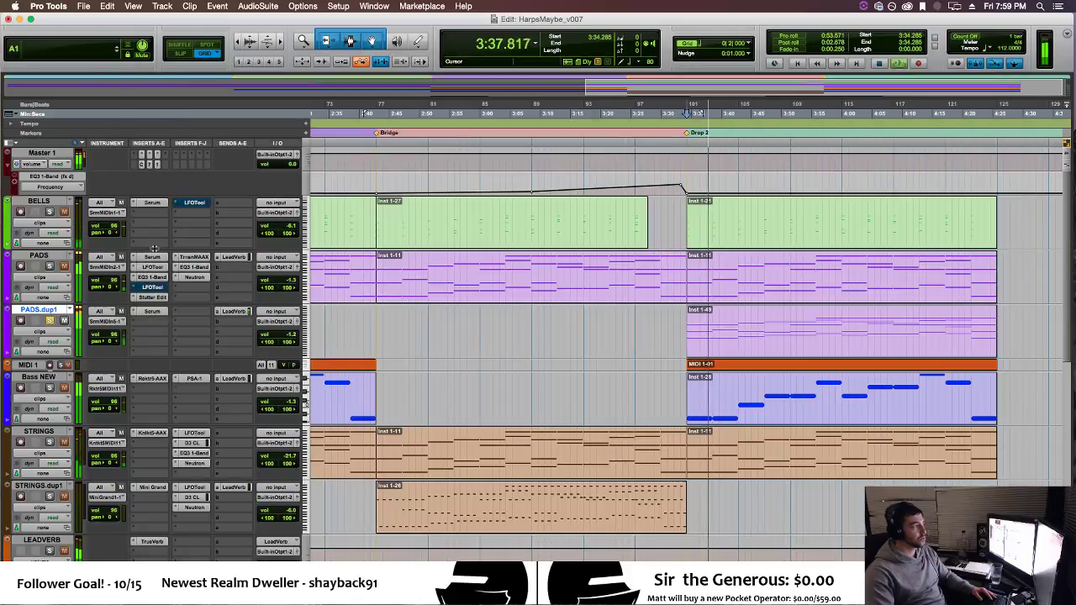
Insert a stereo EQ3 1-Band after Serum on PADS.dup1 and make it a high-pass filter with the cutoff just under 800 Hz.
left_click(152, 323)
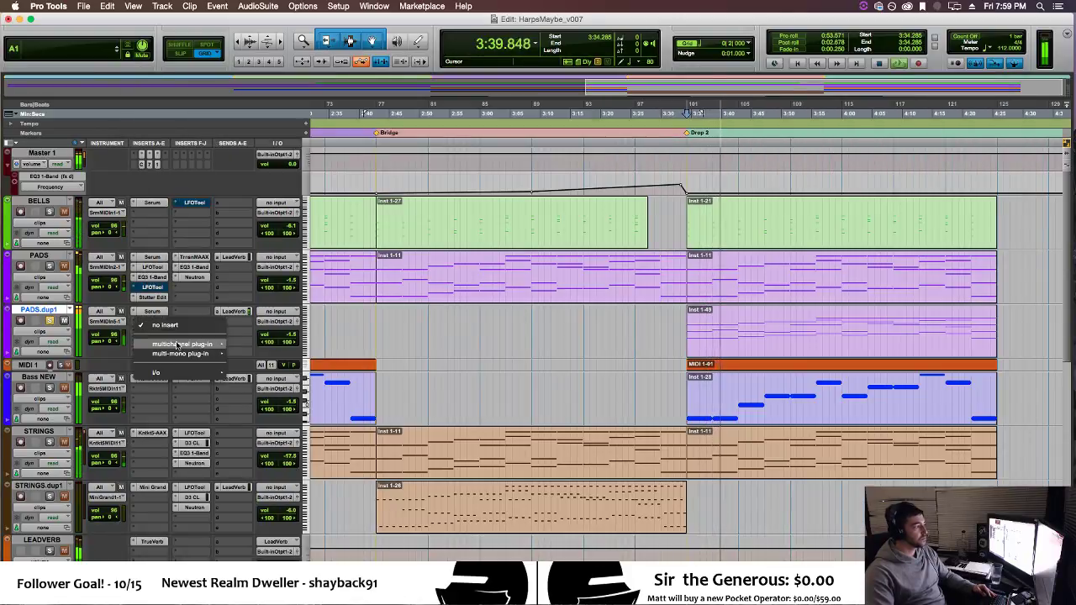
mouse_move(178, 345)
mouse_move(252, 346)
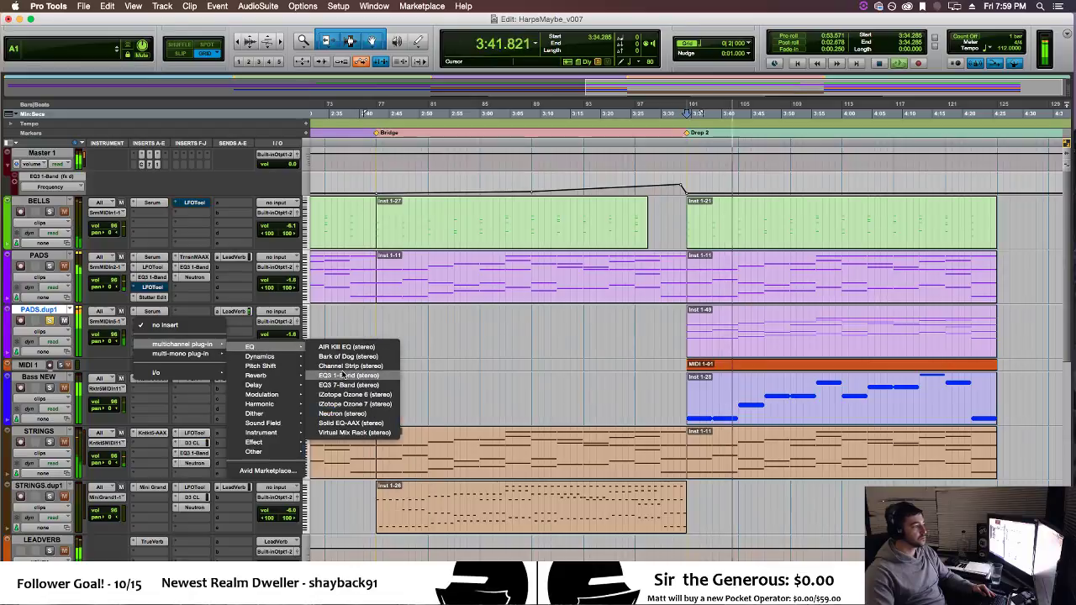
left_click(342, 375)
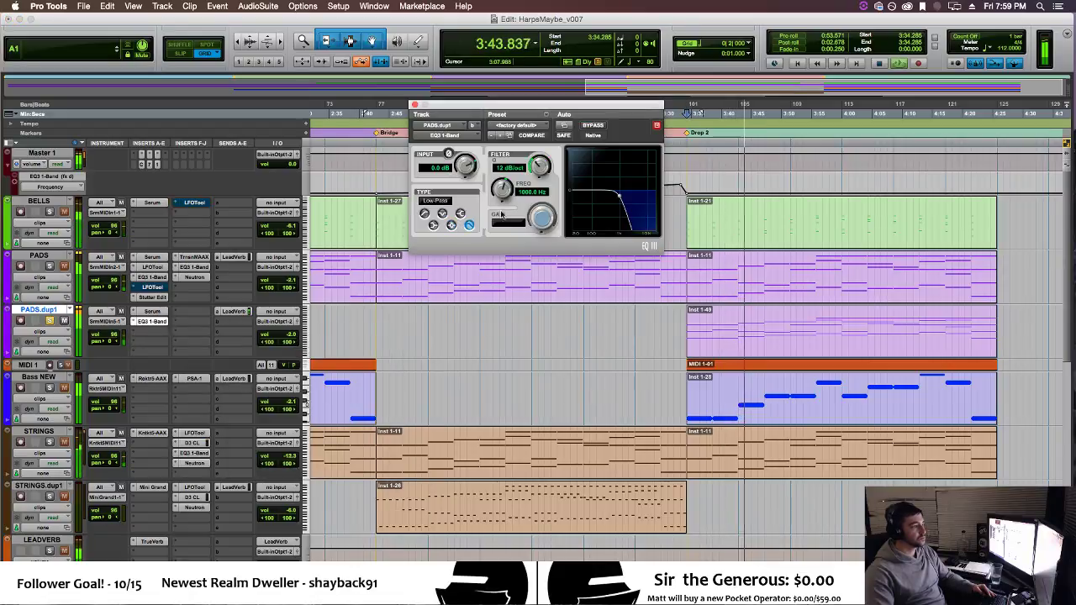
mouse_move(502, 191)
left_mouse_down()
mouse_move(503, 212)
mouse_move(501, 183)
left_mouse_up()
left_click(425, 215)
Play Drop 2 with PADS.dup1 in the full mix, then solo the track again and select its clip.
left_click(52, 322)
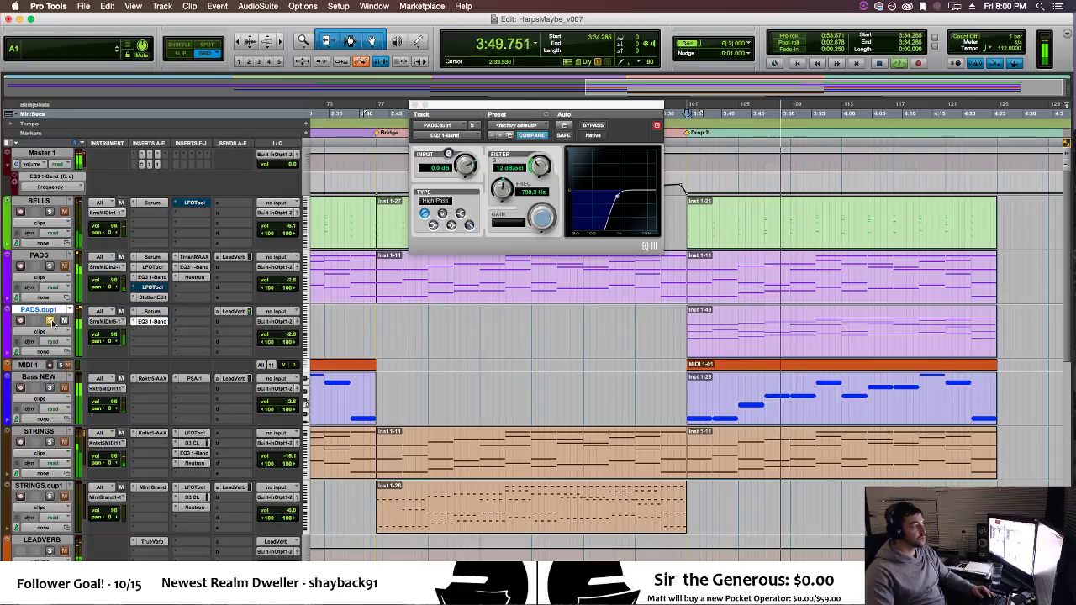
left_click(51, 321)
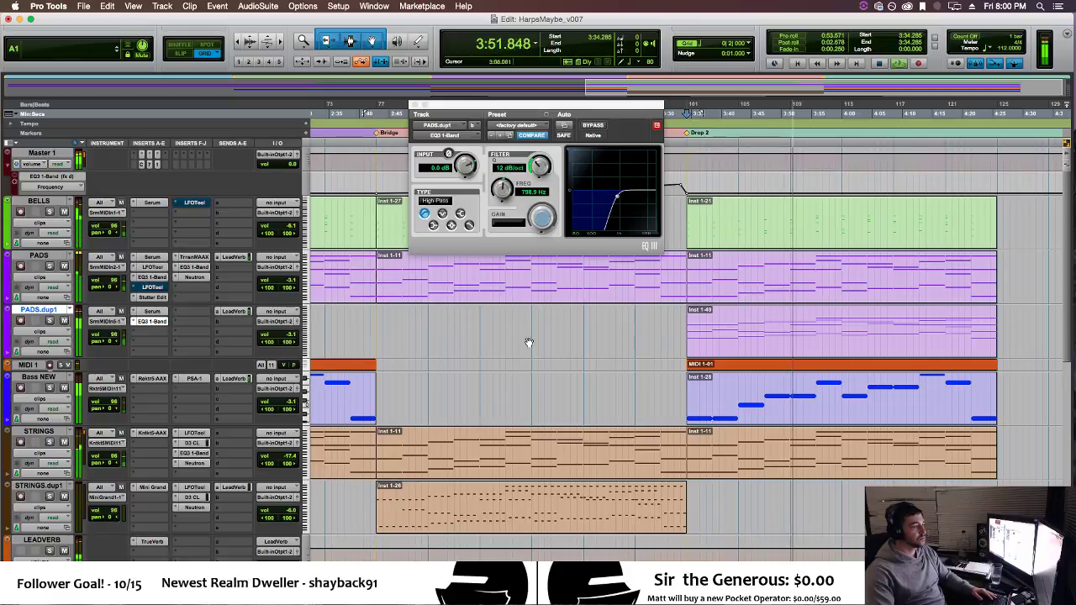
key("space")
key("space")
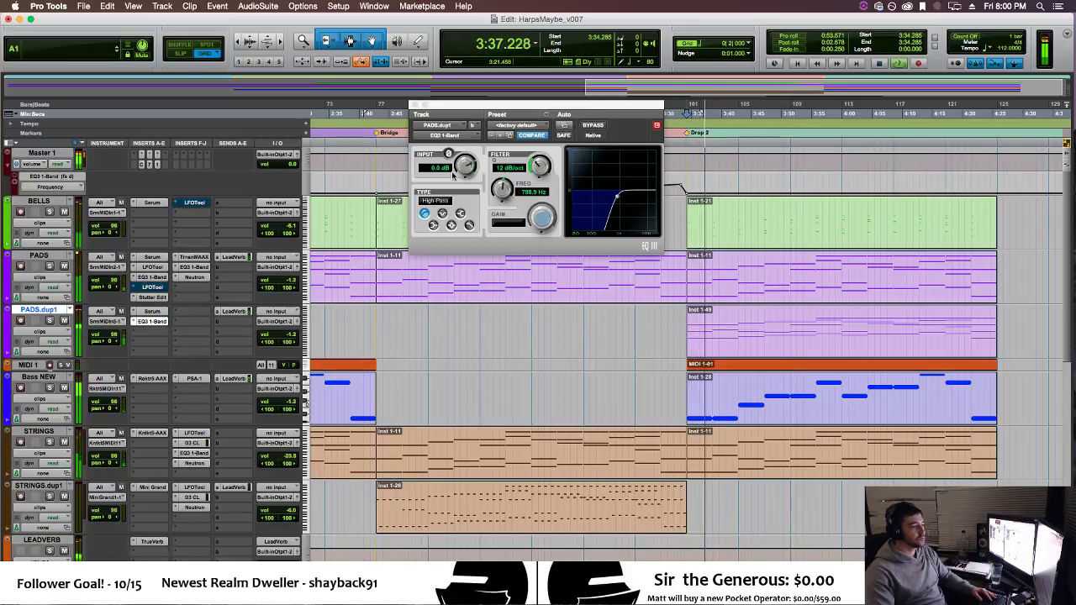
left_click(416, 106)
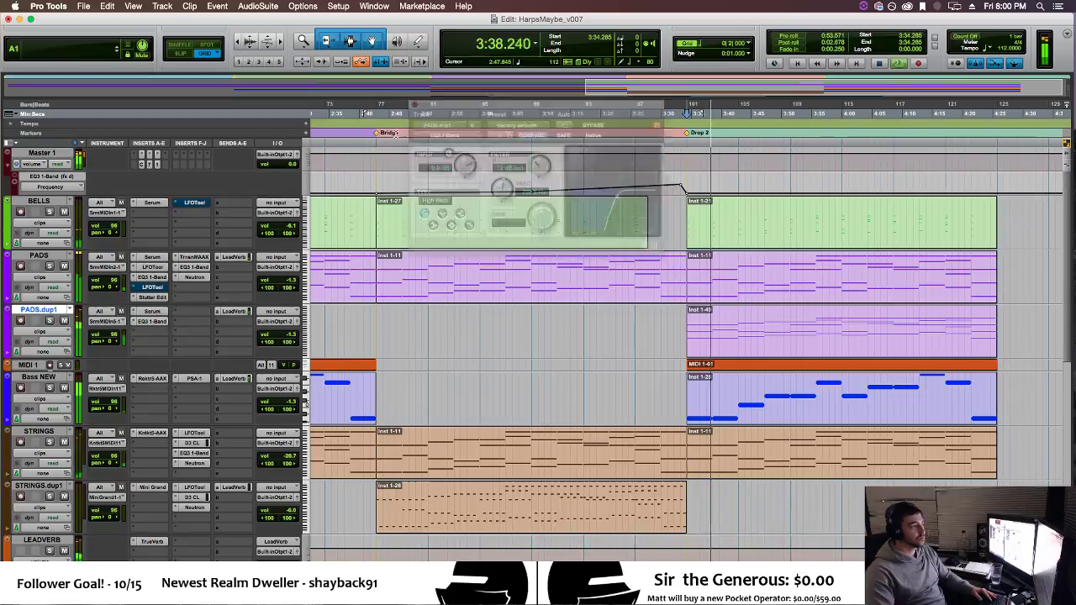
left_click(49, 321)
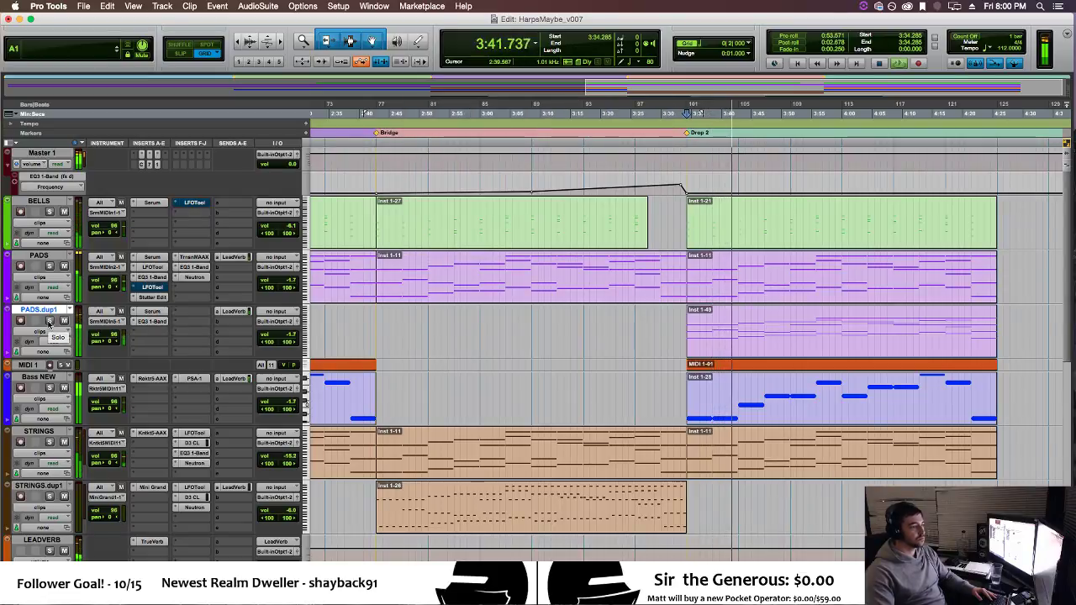
left_click(745, 344)
key("space")
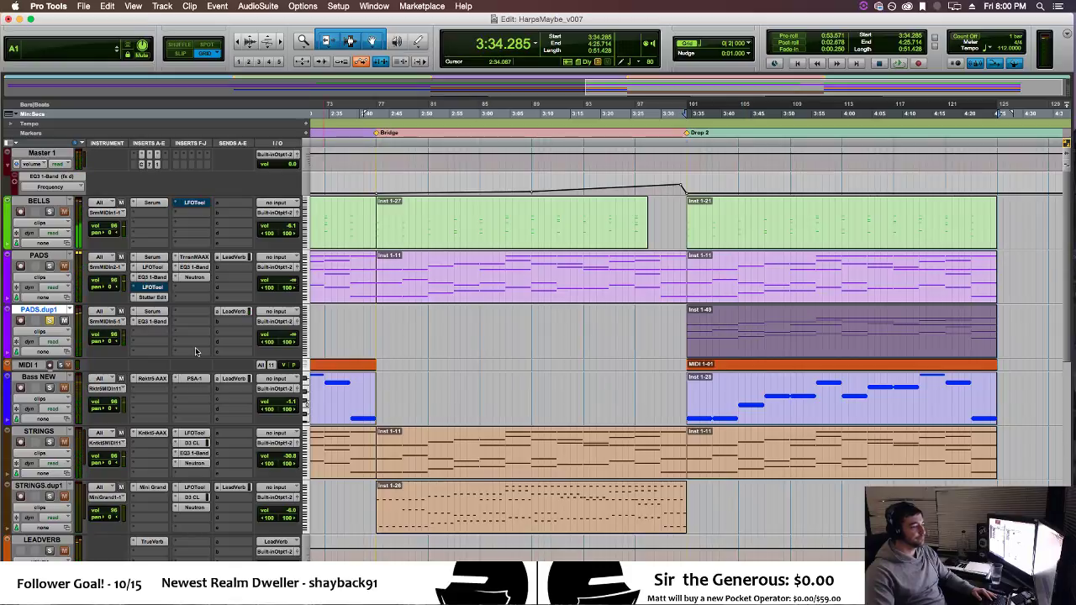
Try the KISA presets LD - Maximus and LD - Trogdor in Serum on PADS.dup1 during playback.
left_click(150, 312)
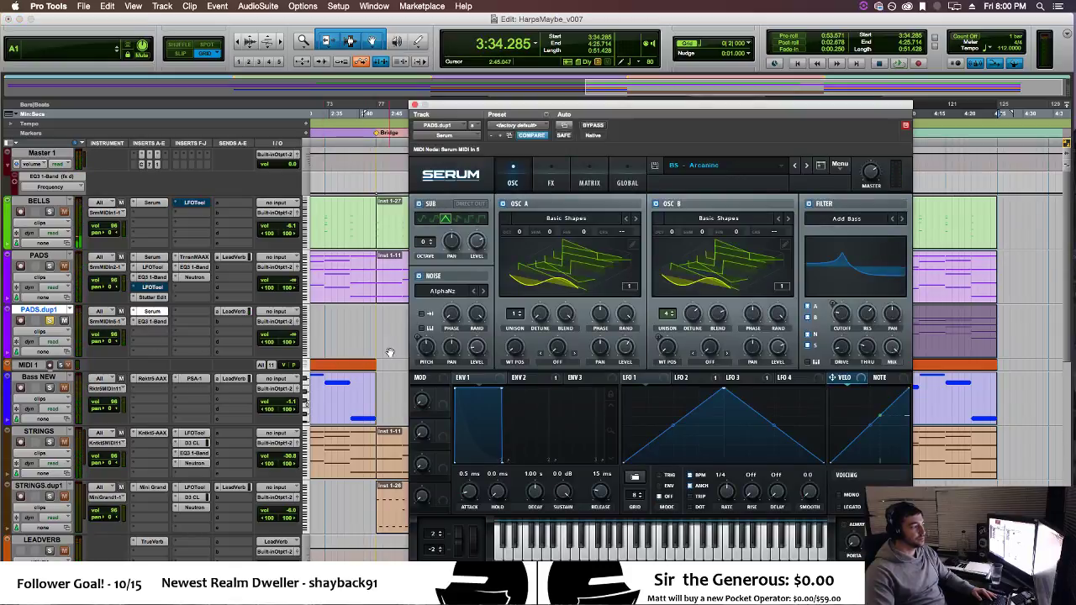
key("space")
left_click(758, 168)
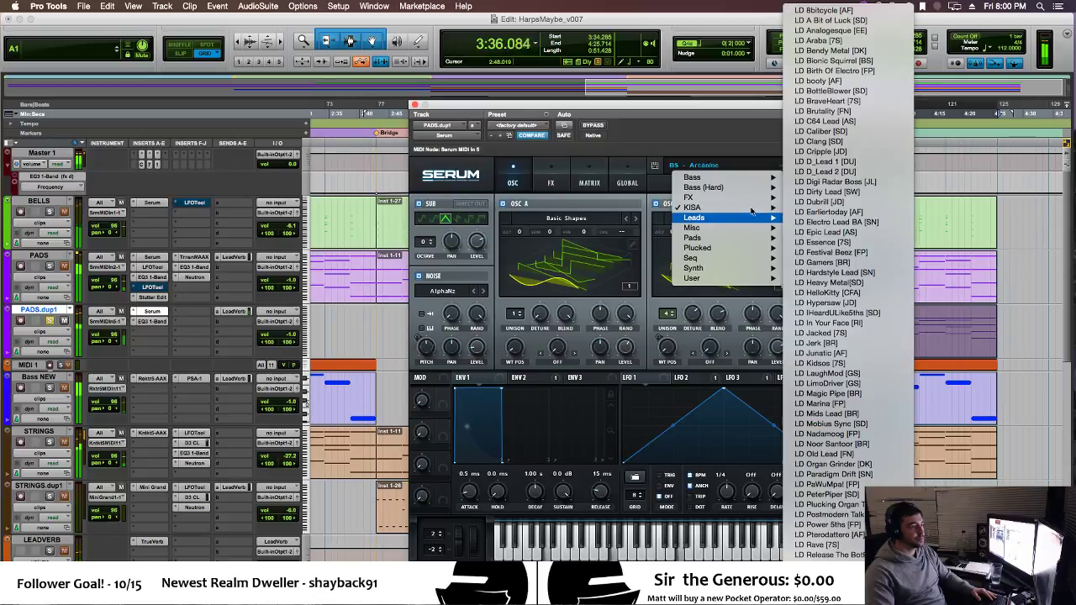
mouse_move(753, 209)
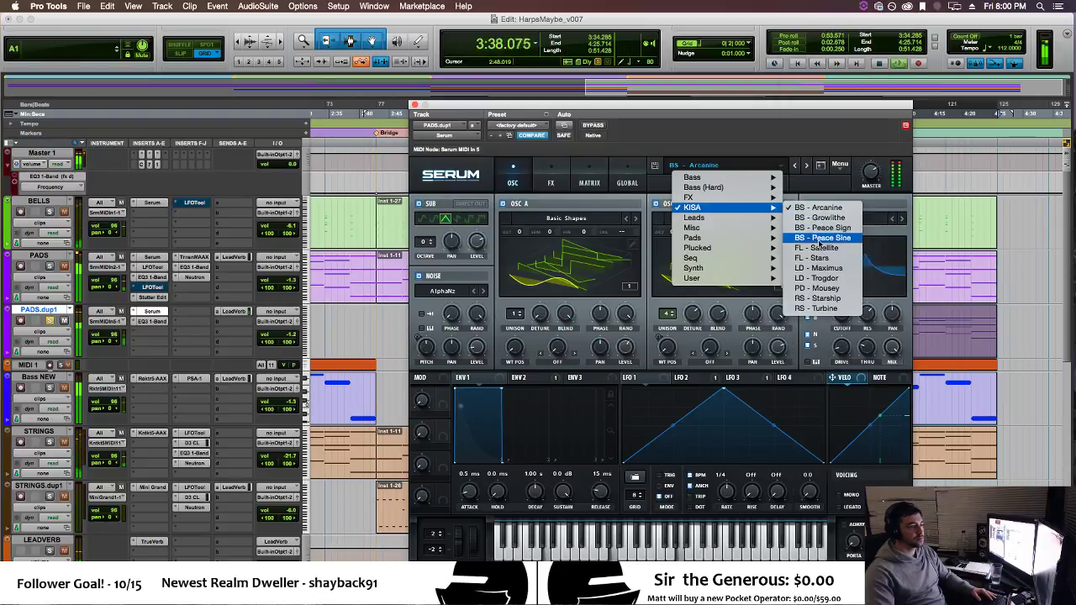
left_click(813, 269)
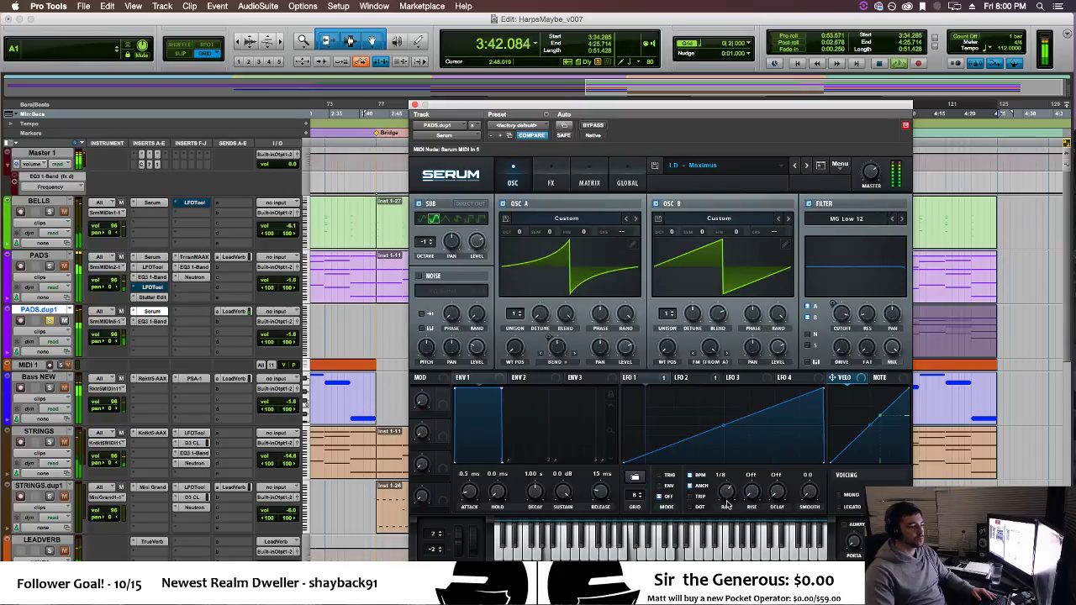
left_click(691, 378)
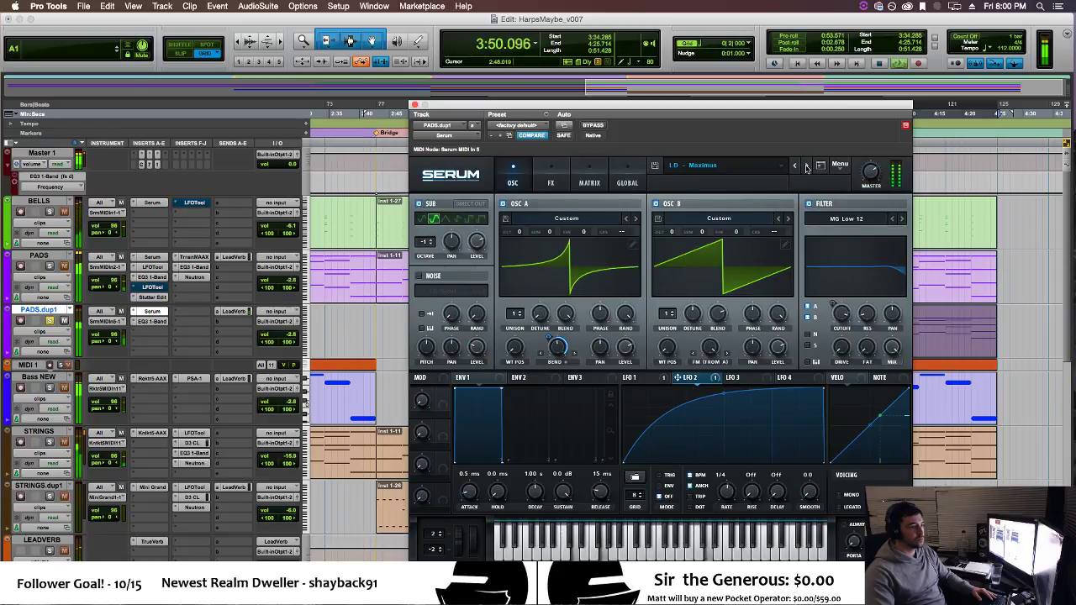
left_click(806, 166)
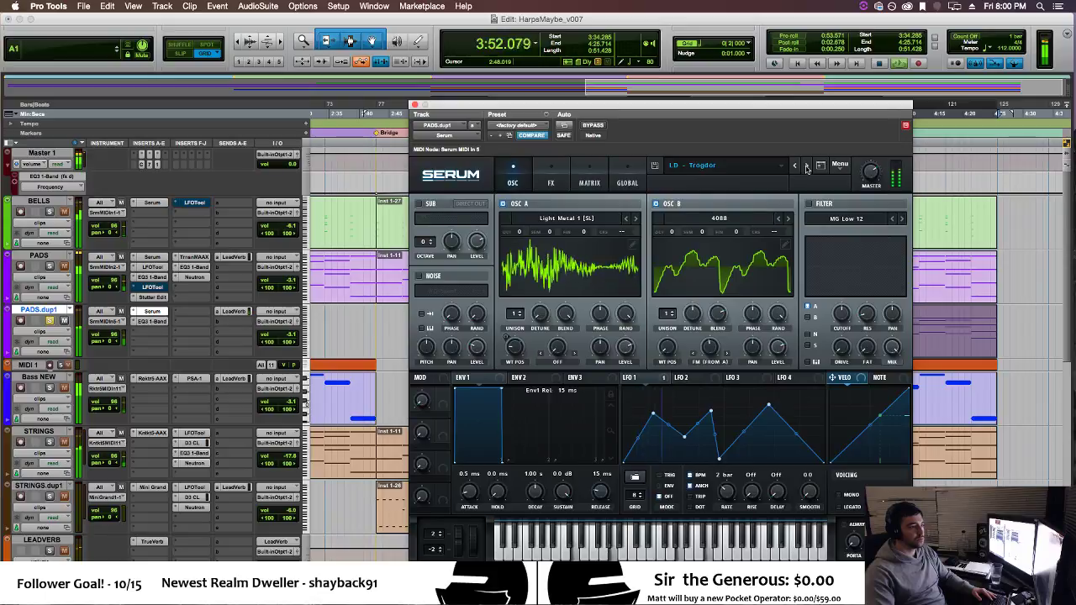
left_click(414, 105)
Set the MIDI Editor grid to 1/16 note and shorten all PADS.dup1 notes to sixteenths, leaving gaps between the eighth-note hits.
double_click(730, 341)
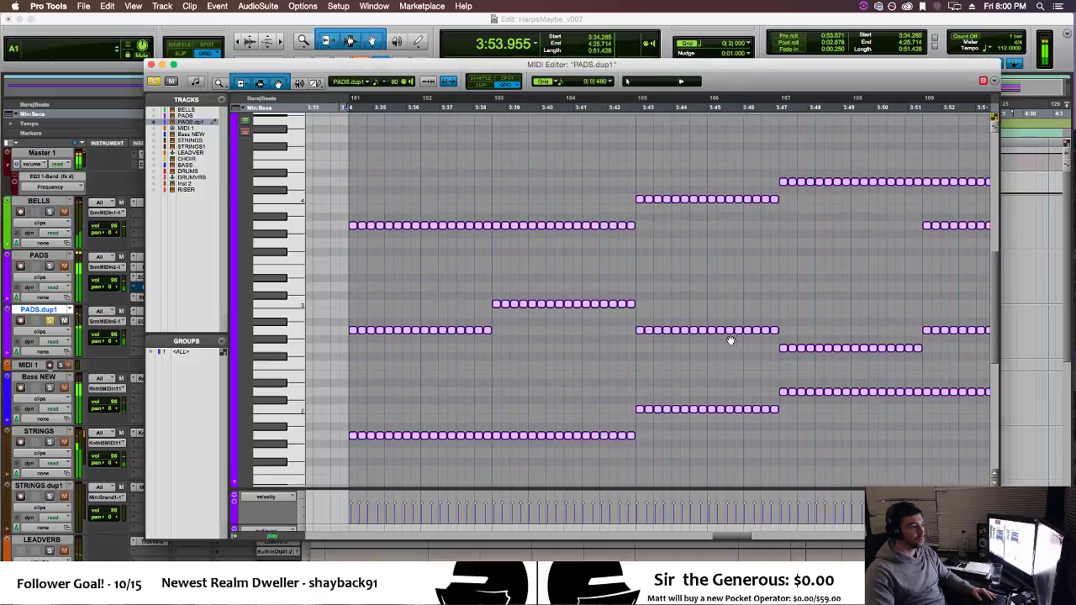
key("r")
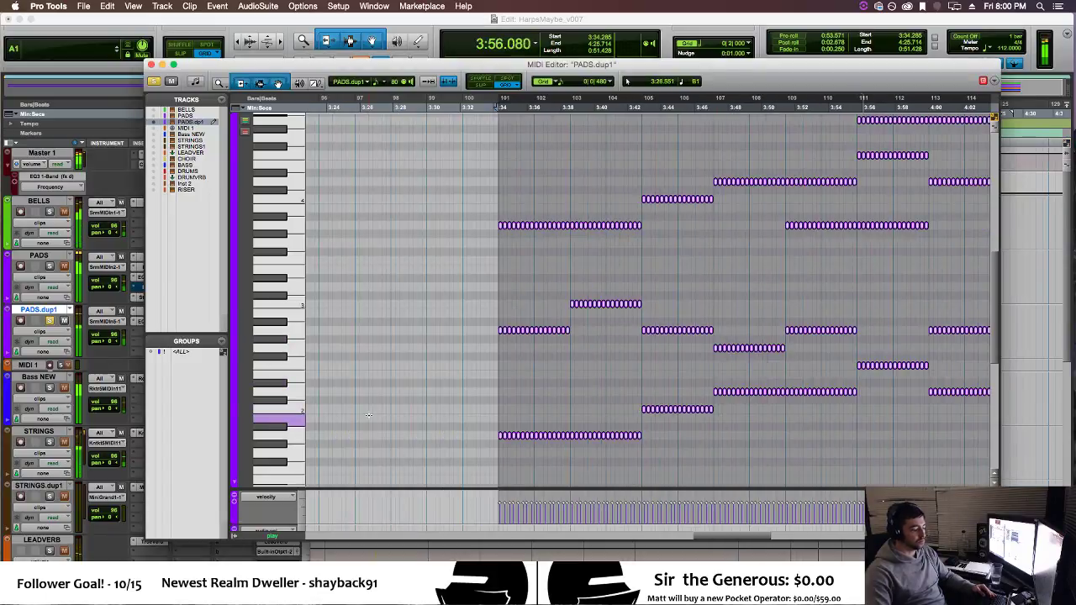
left_click_drag(455, 460, 562, 128)
left_click(573, 85)
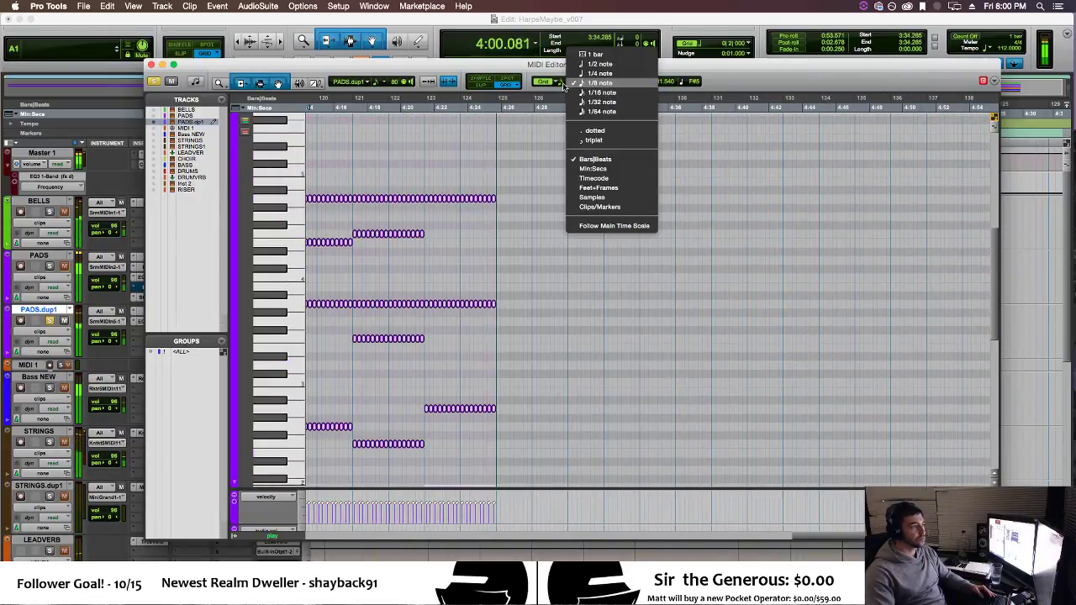
left_click(568, 95)
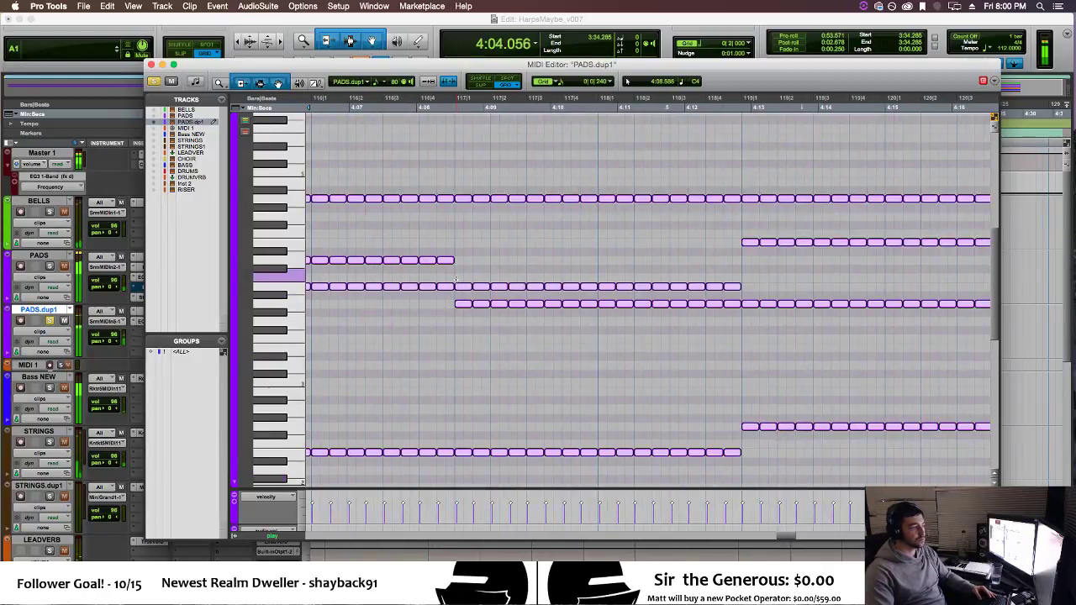
left_click_drag(453, 289, 448, 288)
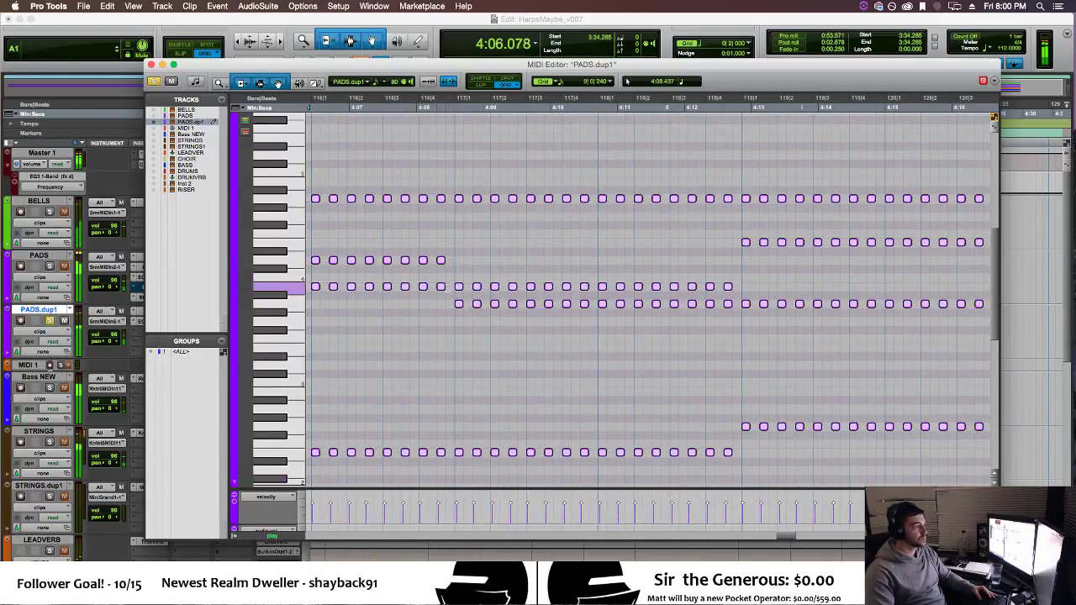
key("r")
key("r")
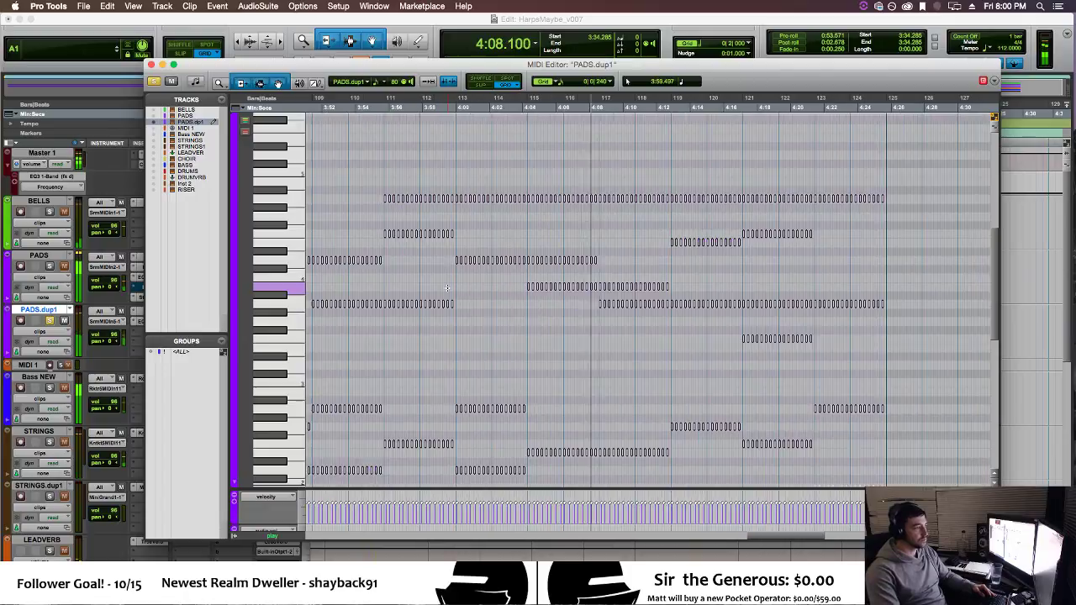
left_click(151, 64)
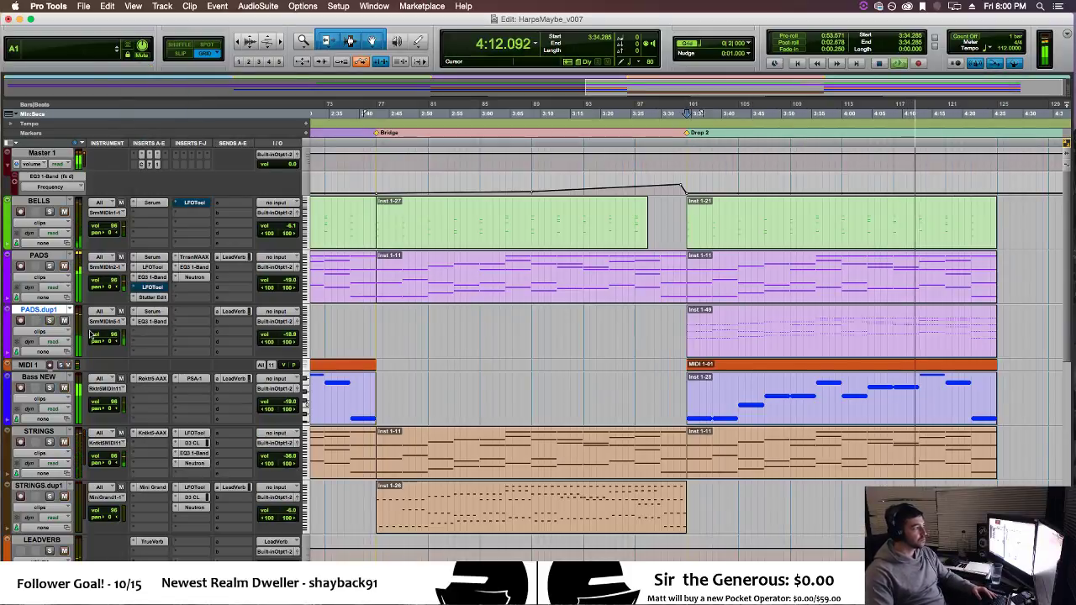
Replay the shortened PADS.dup1 part in Drop 2 and switch its Serum preset back to BS - Arcanine.
key("space")
left_click(701, 339)
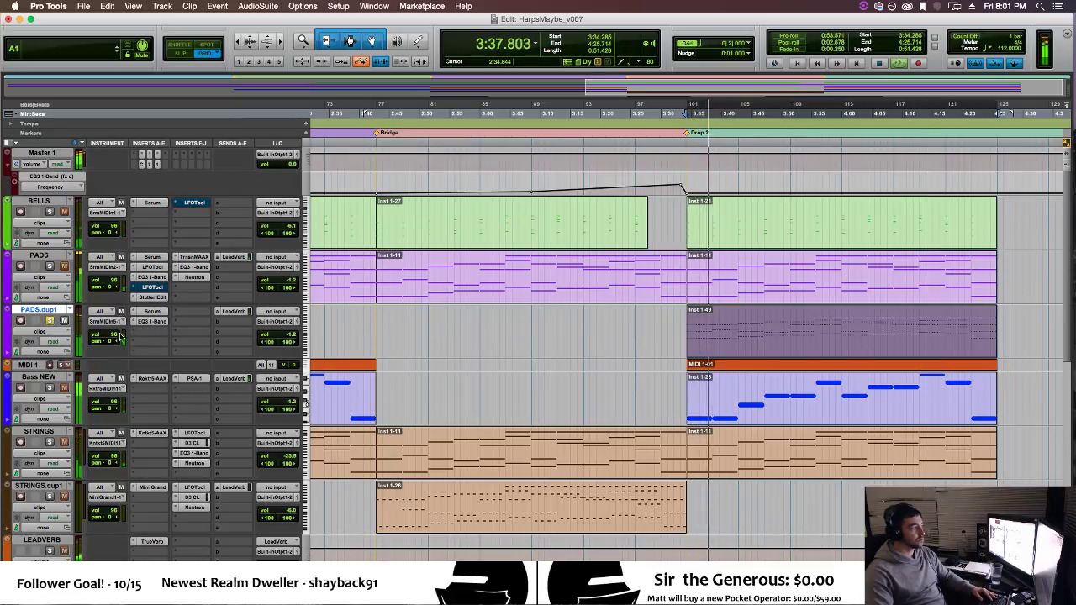
left_click(151, 311)
left_click(723, 165)
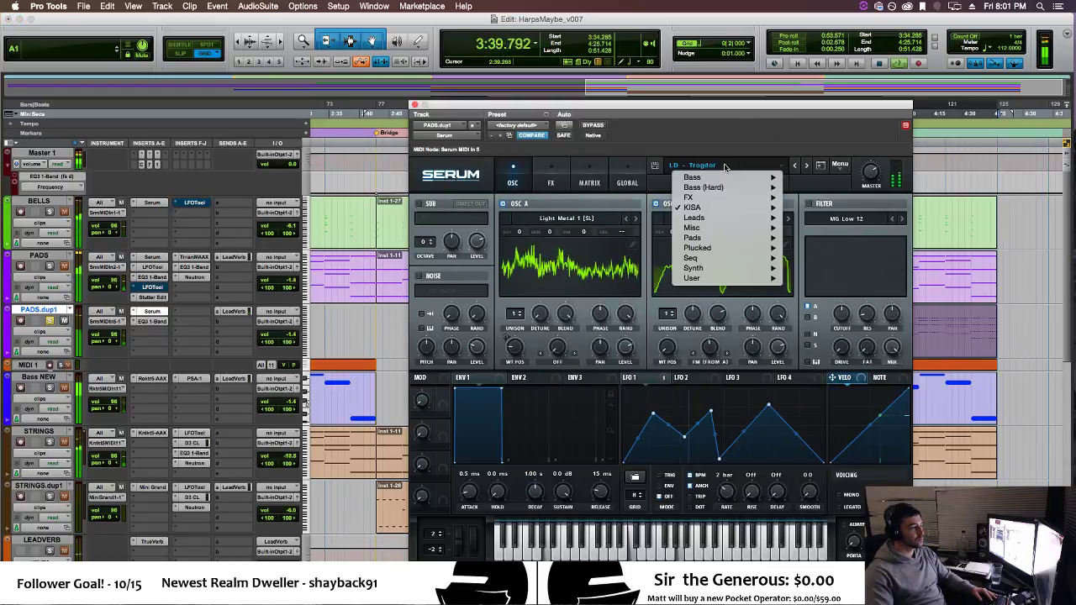
mouse_move(739, 207)
left_click(795, 208)
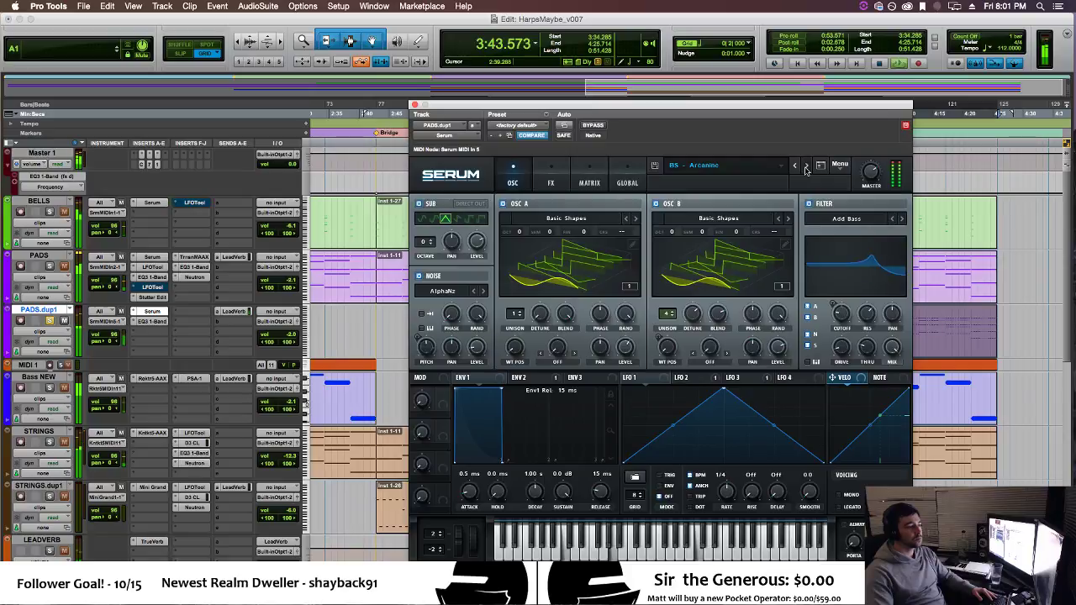
Enable Serum's reverb on PADS.dup1 during playback, setting its mix to about 38% and decay to about 6.4 s.
left_click(805, 166)
left_click(546, 181)
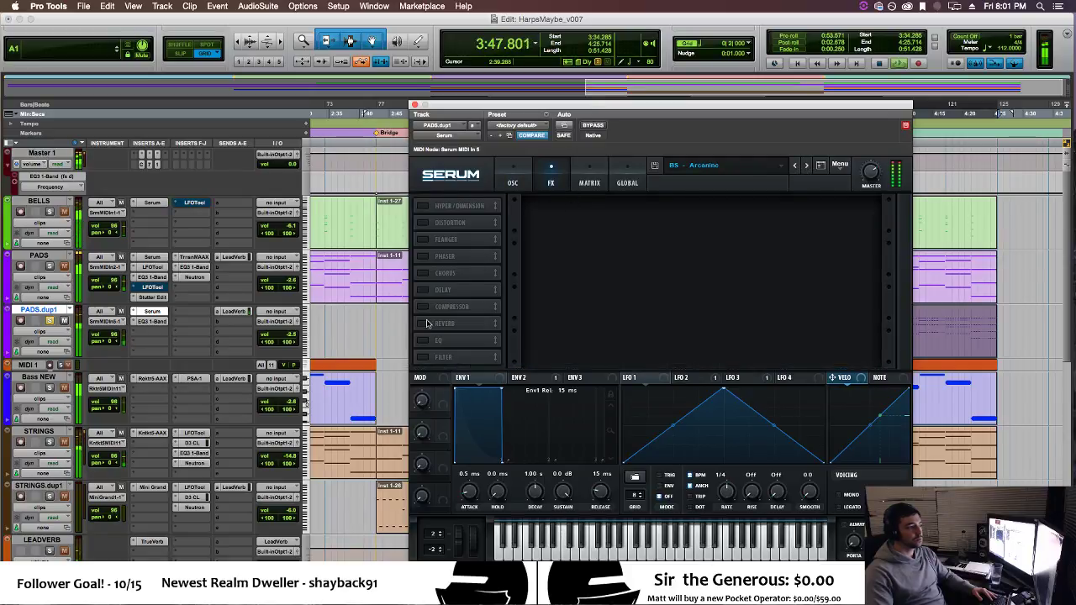
left_click(426, 323)
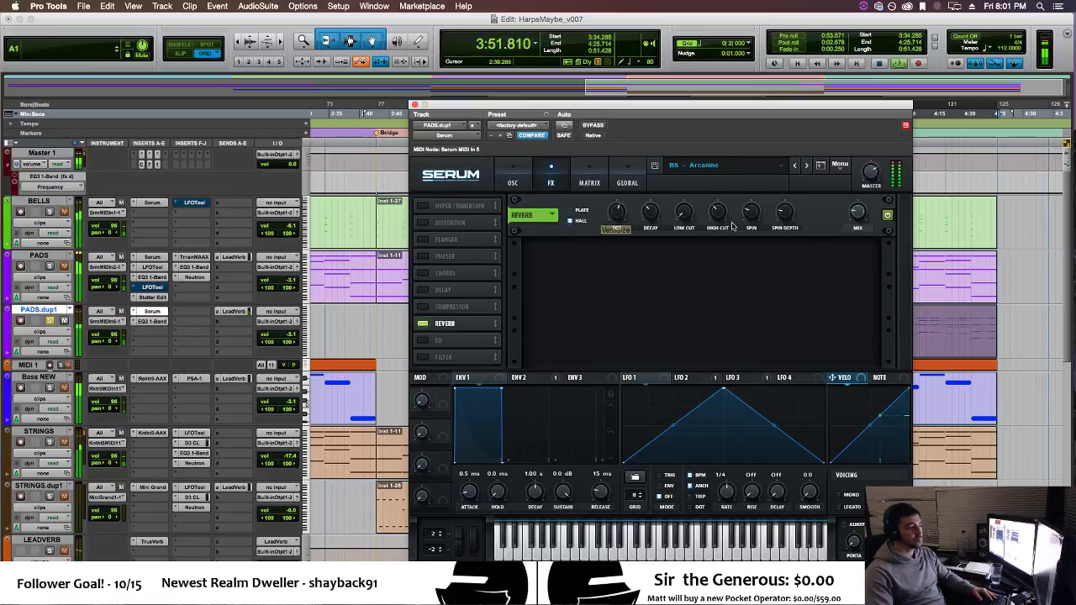
mouse_move(855, 200)
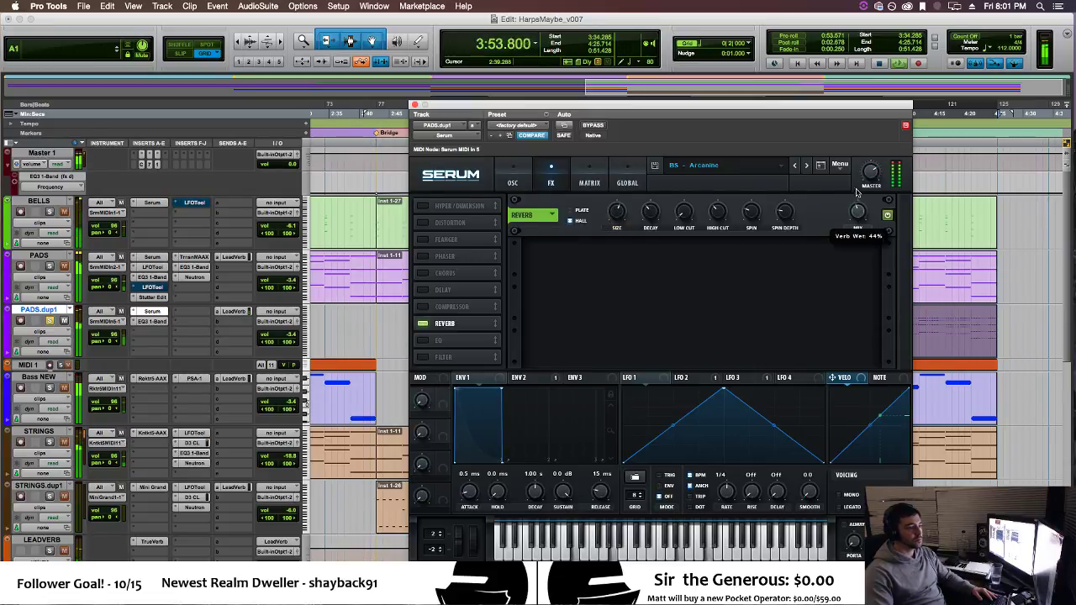
left_click_drag(851, 214, 855, 242)
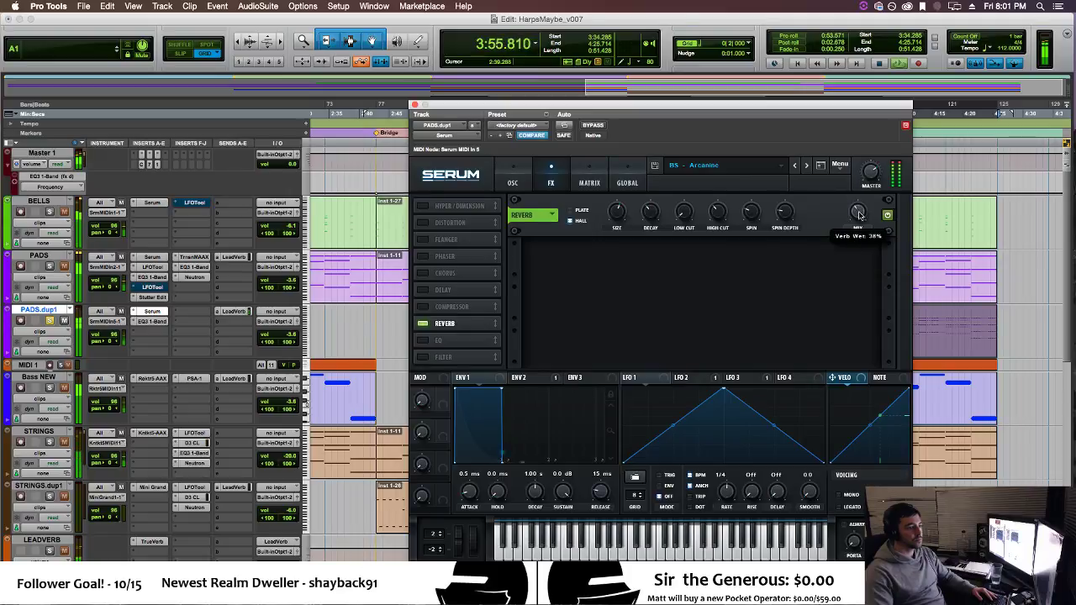
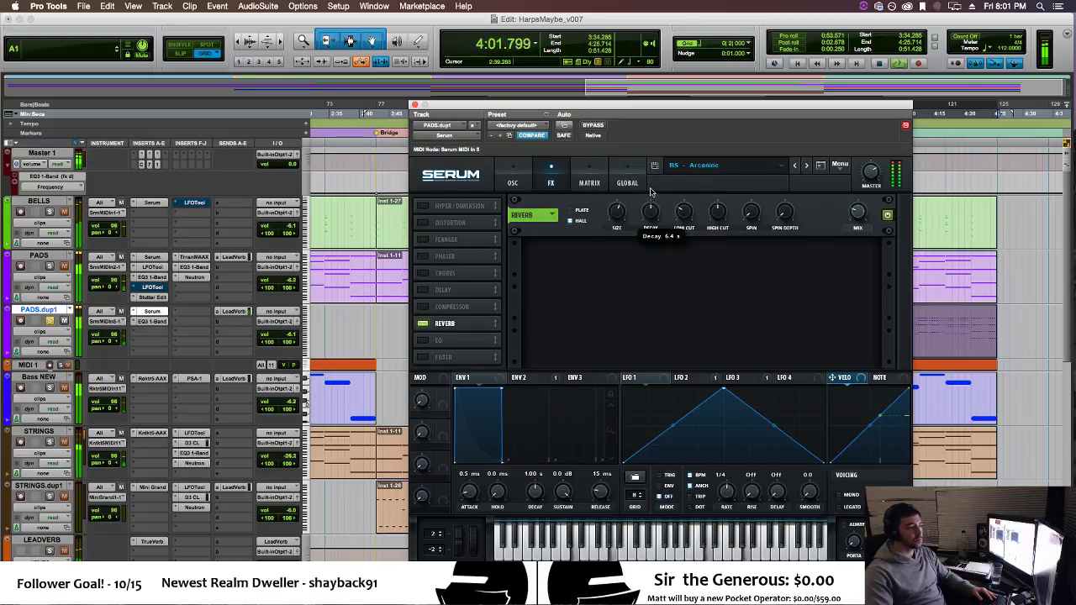
Try Serum's flanger on PADS.dup1, replace it with a BPM-synced phaser, adjust the phaser rate and close the plug-in.
left_click(423, 240)
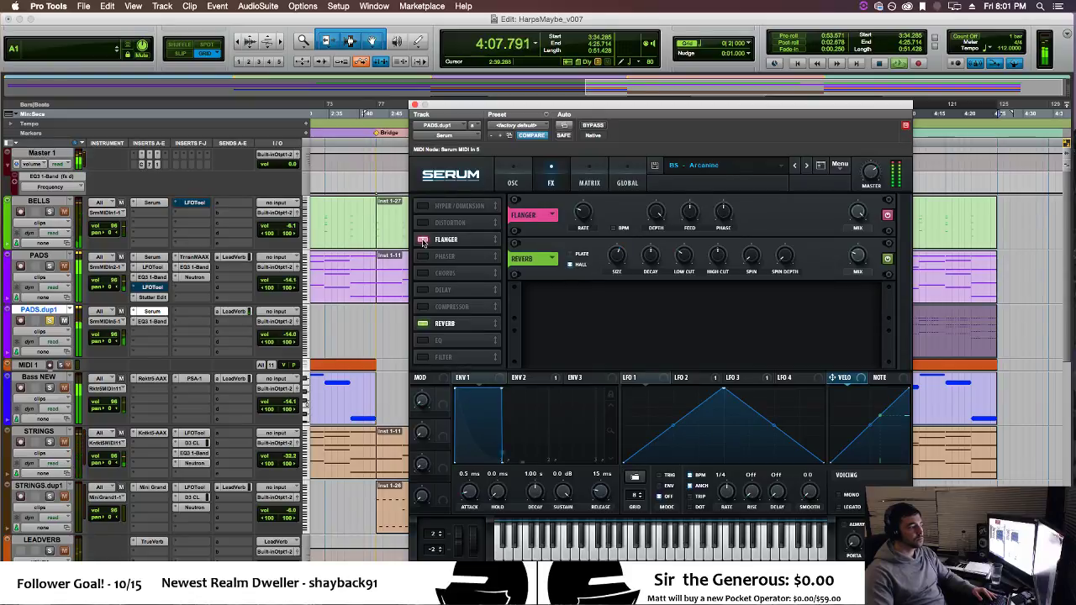
left_click(422, 239)
left_click(423, 255)
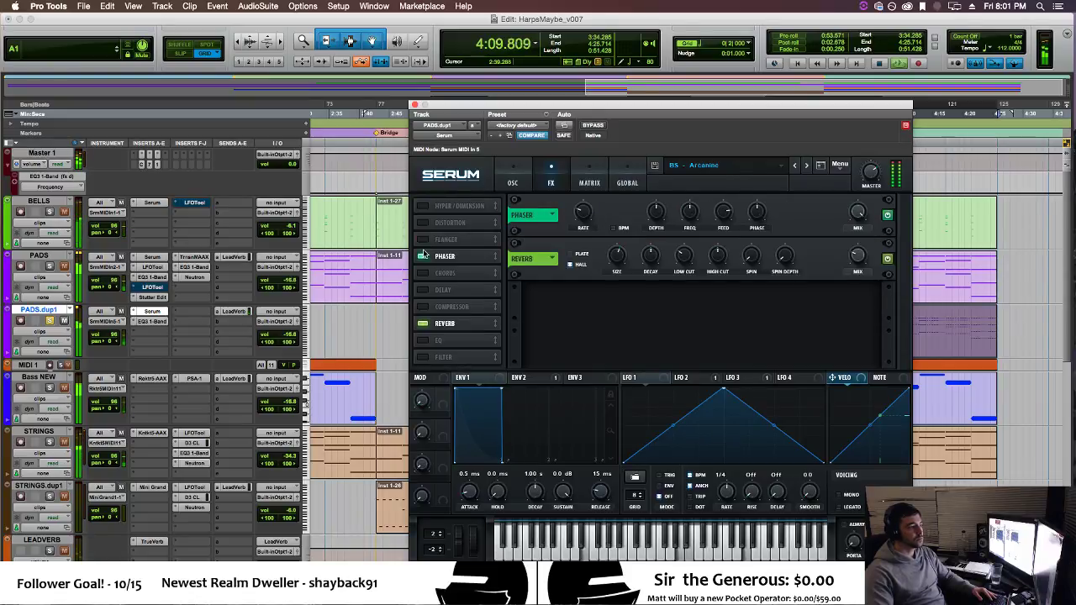
left_click(613, 229)
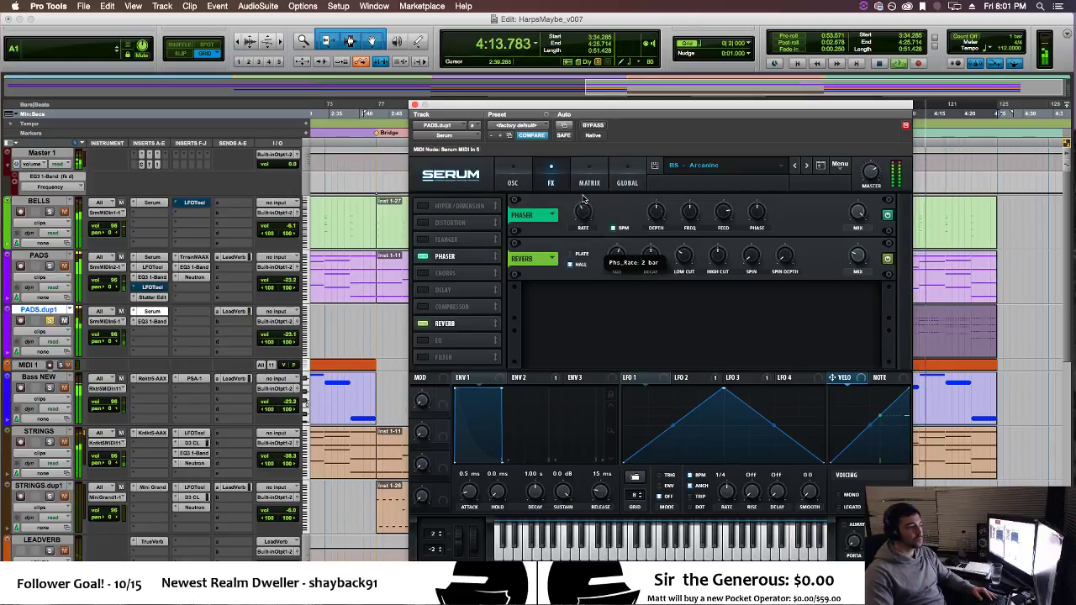
left_click_drag(586, 178, 590, 170)
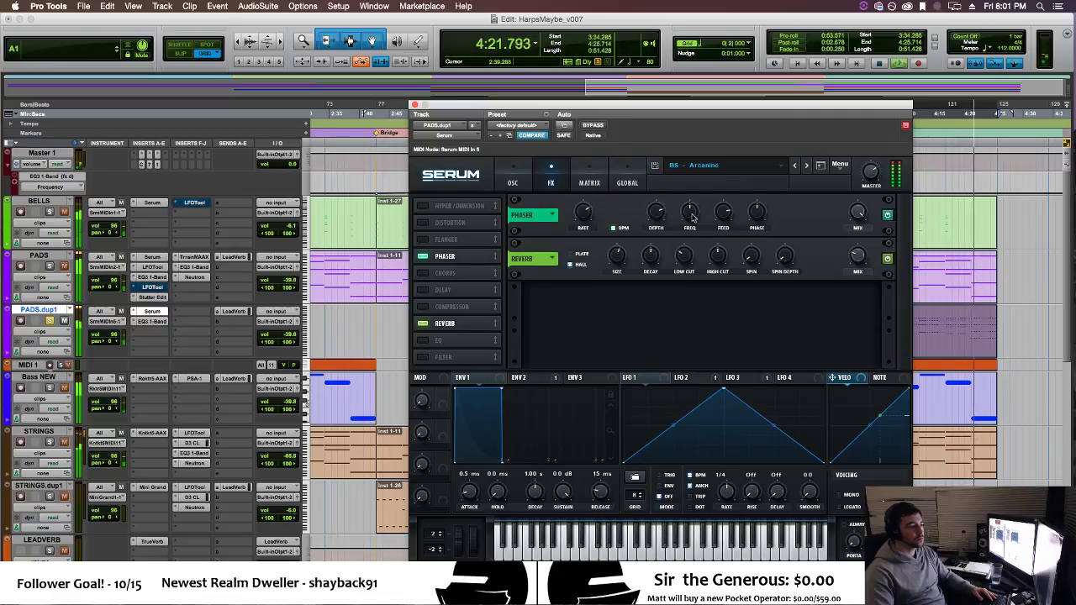
left_click(414, 104)
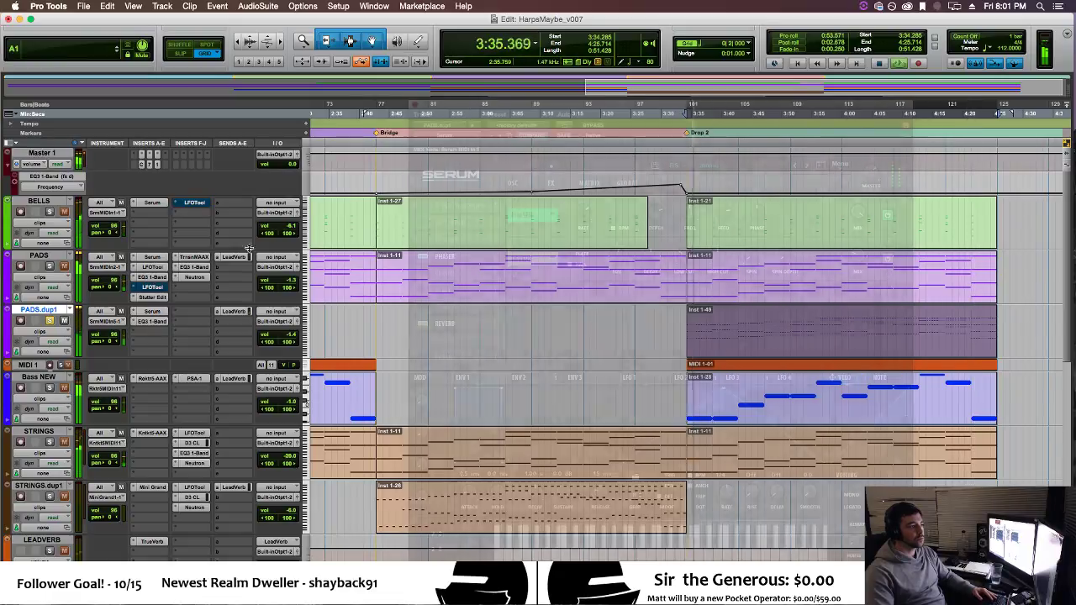
Unsolo PADS.dup1 and replay Drop 2 in the full mix, checking the track's audio volume automation.
key("space")
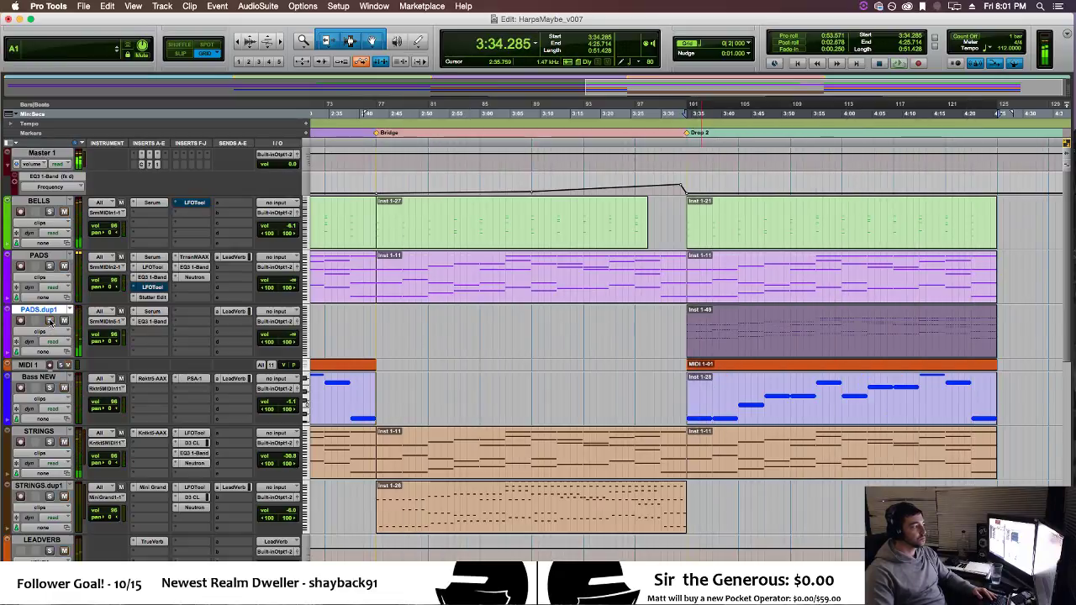
key("space")
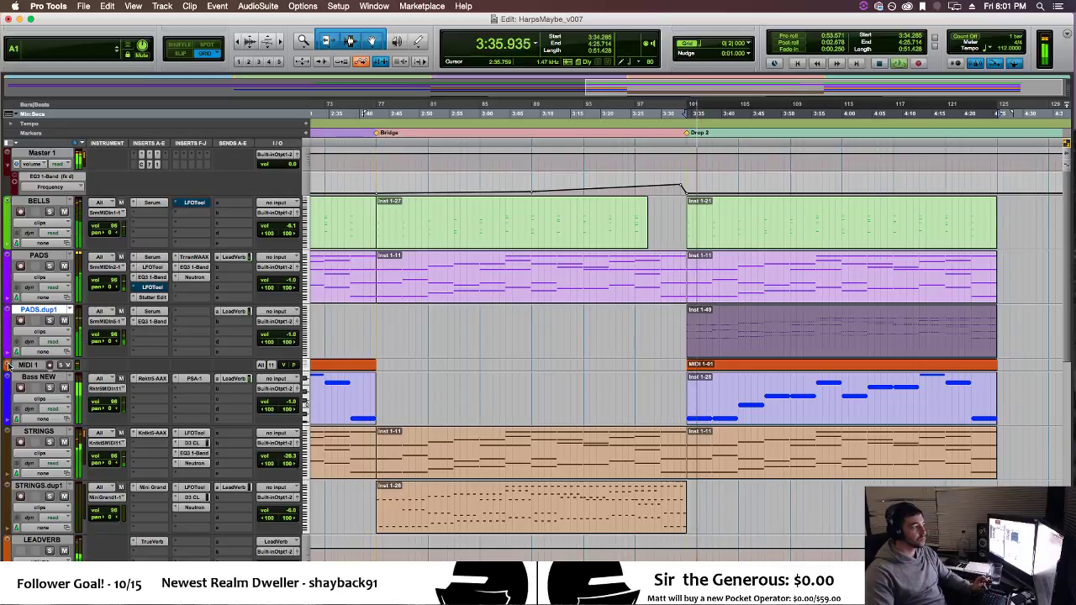
left_click(9, 354)
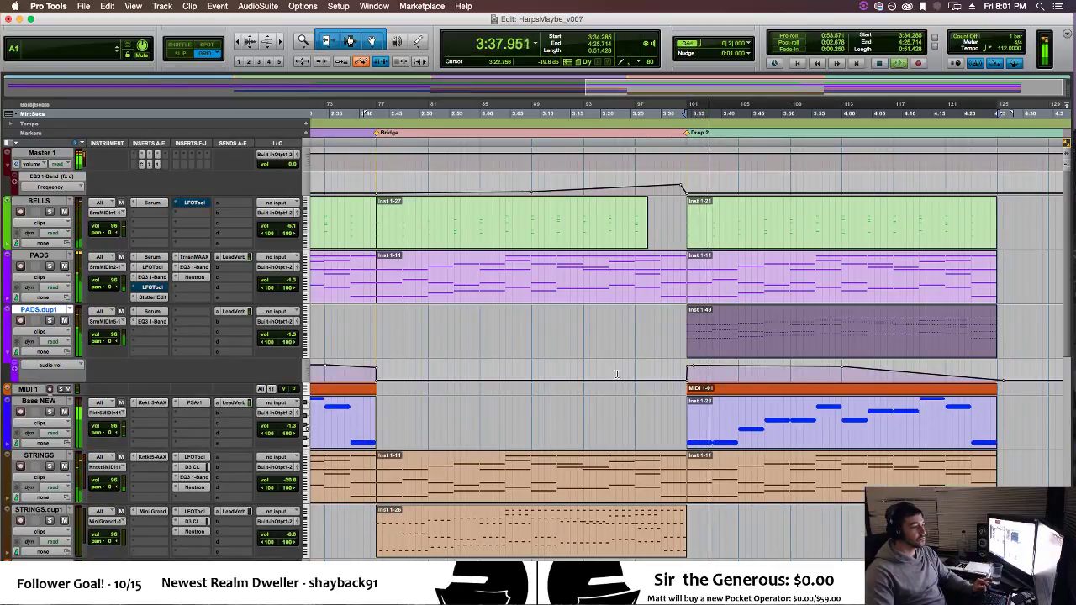
left_click(9, 354)
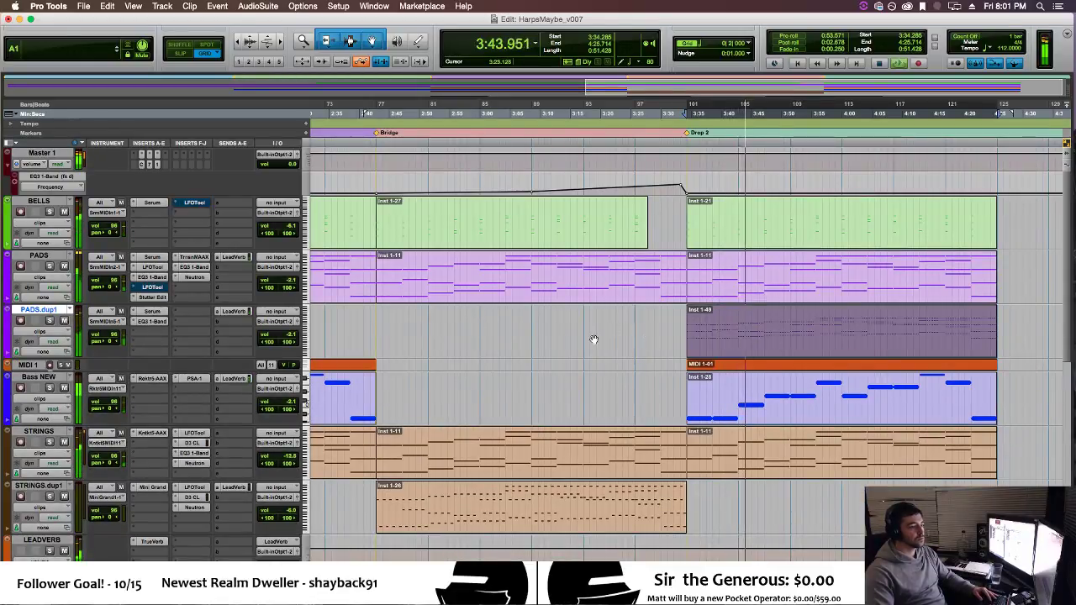
key("space")
Replace the BELLS clip in Drop 2 with a copy of the PADS.dup1 clip.
left_click(723, 238)
key("Delete")
left_click_drag(712, 344, 706, 232)
Play Drop 2 with PADS.dup1 muted and BELLS soloed to audition the copied part with the bell sound.
key("space")
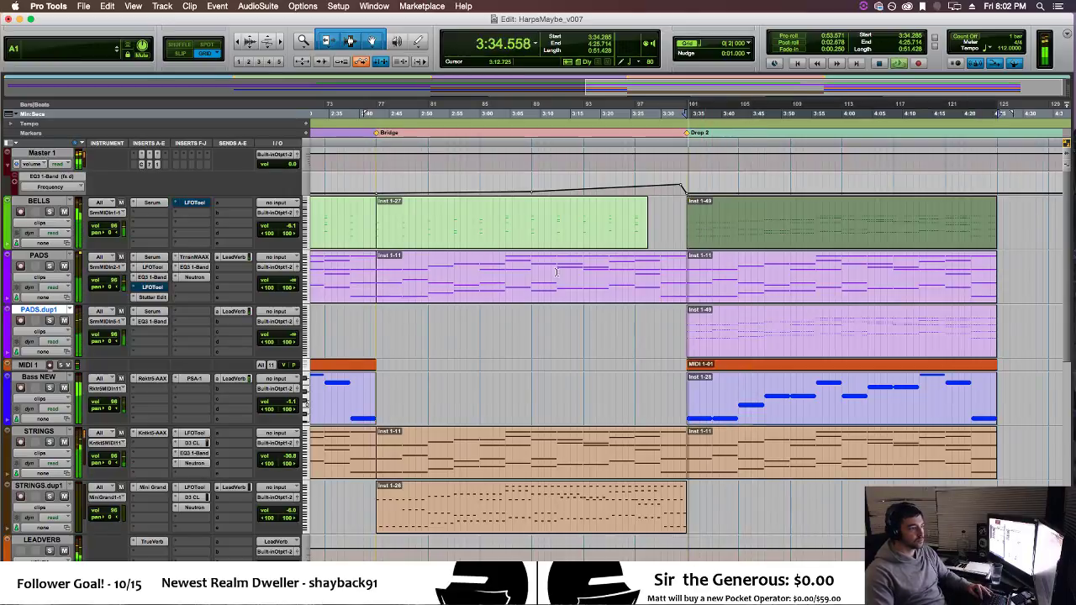
left_click(49, 212)
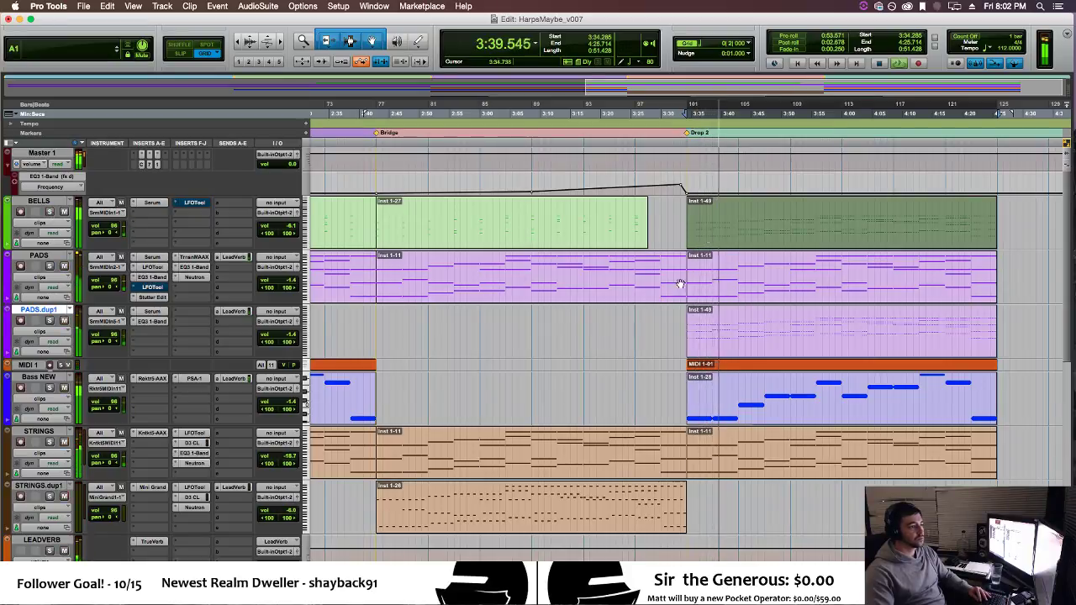
left_click(66, 322)
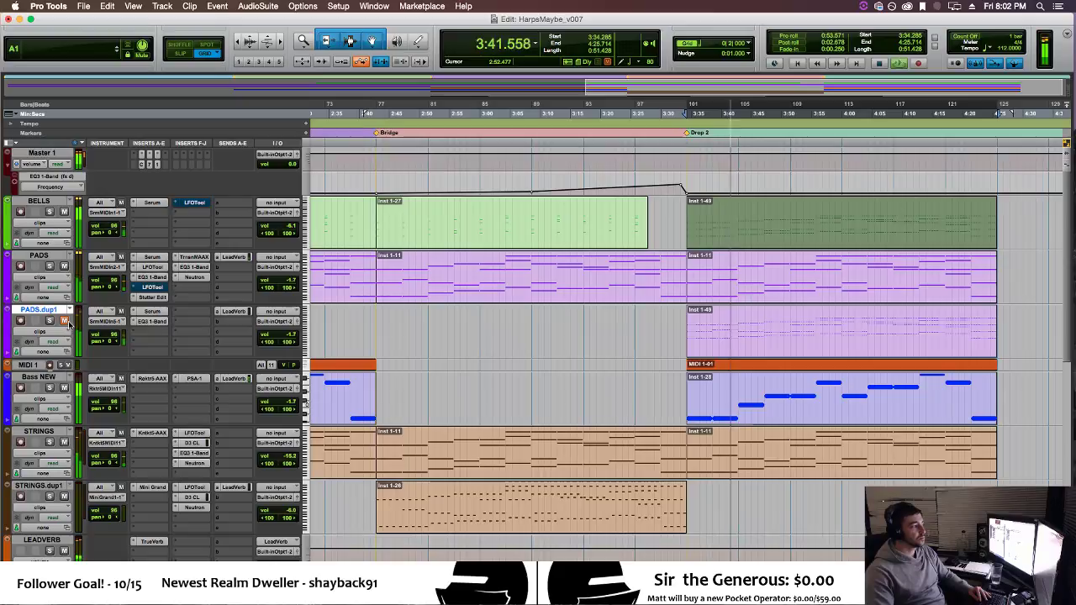
left_click(7, 248)
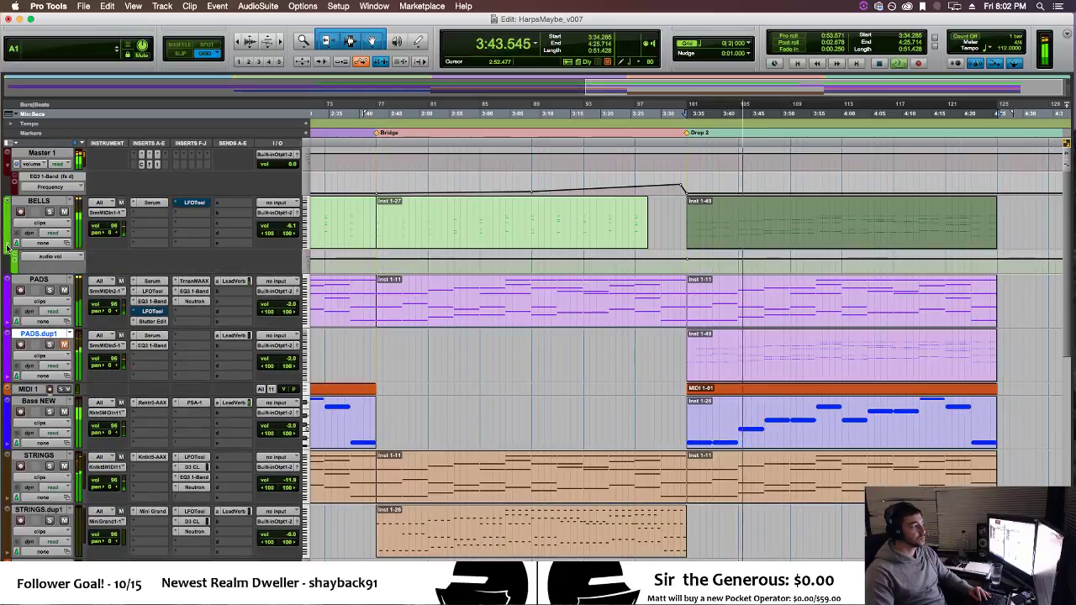
left_click(6, 248)
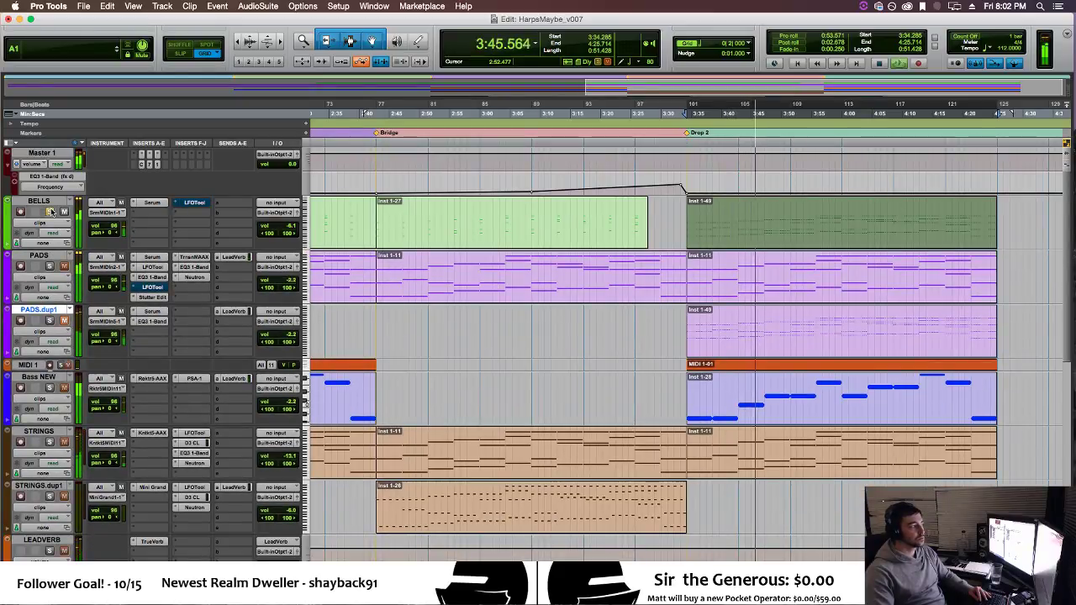
key("space")
Open the BELLS Drop 2 clip in the MIDI Editor and transpose all its notes up two octaves.
double_click(753, 239)
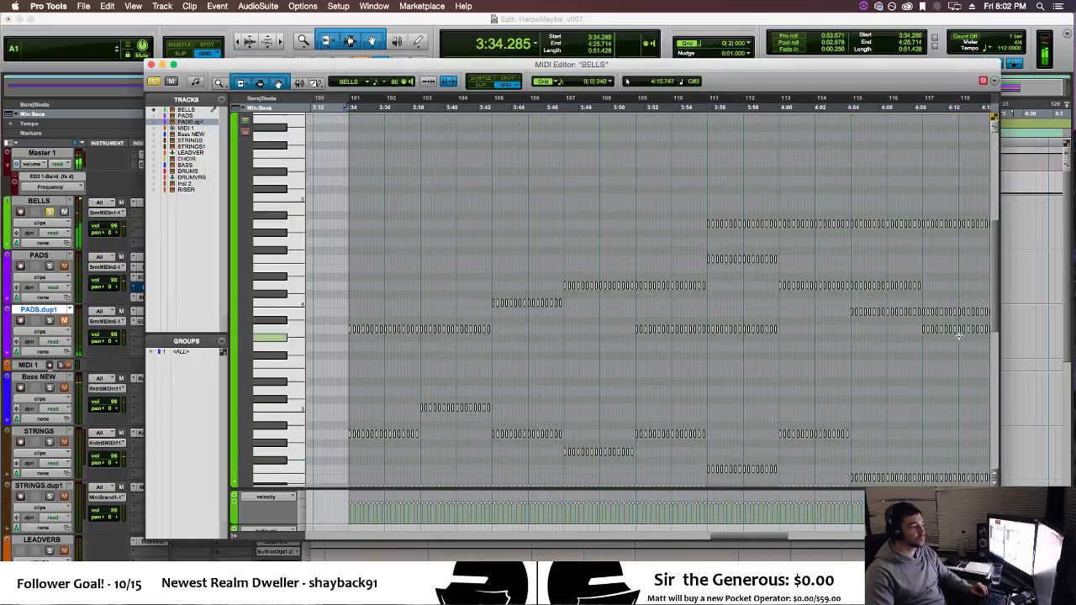
left_click_drag(993, 311, 992, 356)
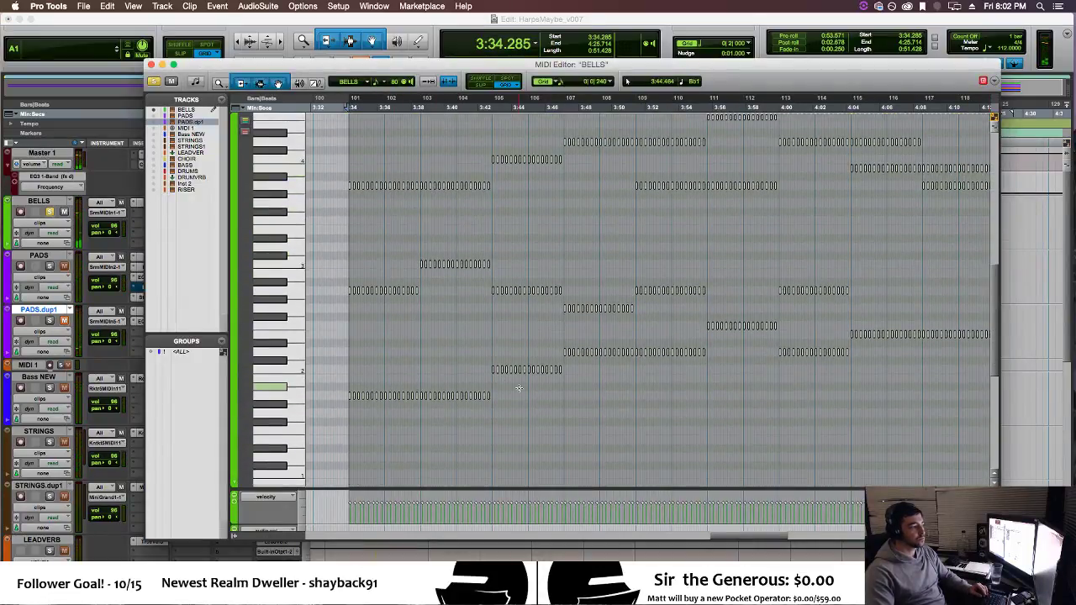
key("t")
key("t")
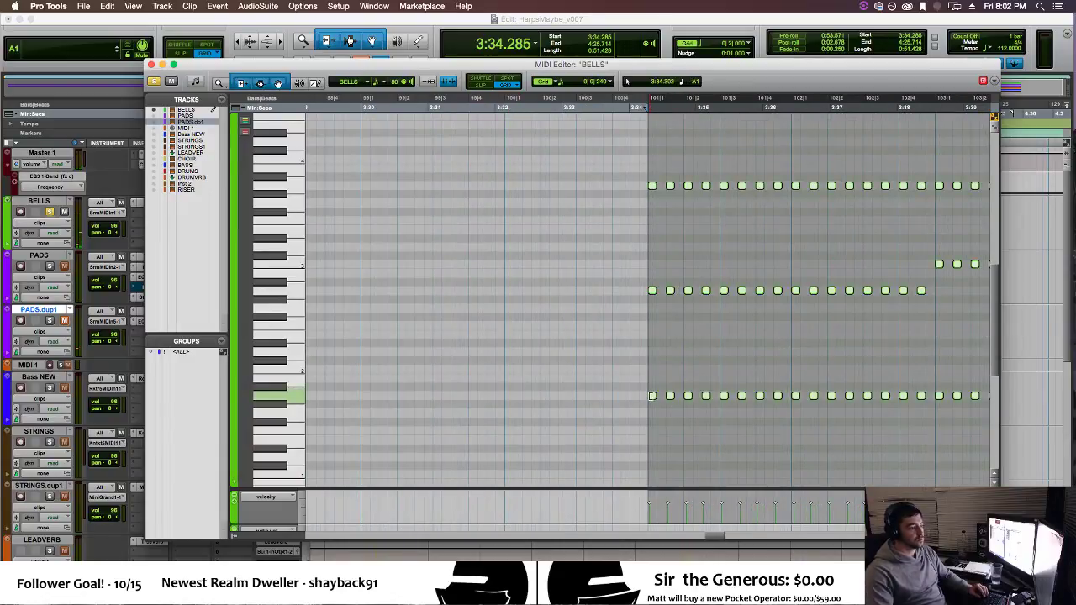
mouse_move(653, 398)
left_mouse_down()
mouse_move(653, 295)
mouse_move(671, 205)
mouse_move(654, 190)
left_mouse_up()
Close the MIDI Editor and play Drop 2 to hear the transposed BELLS part in the mix.
key("space")
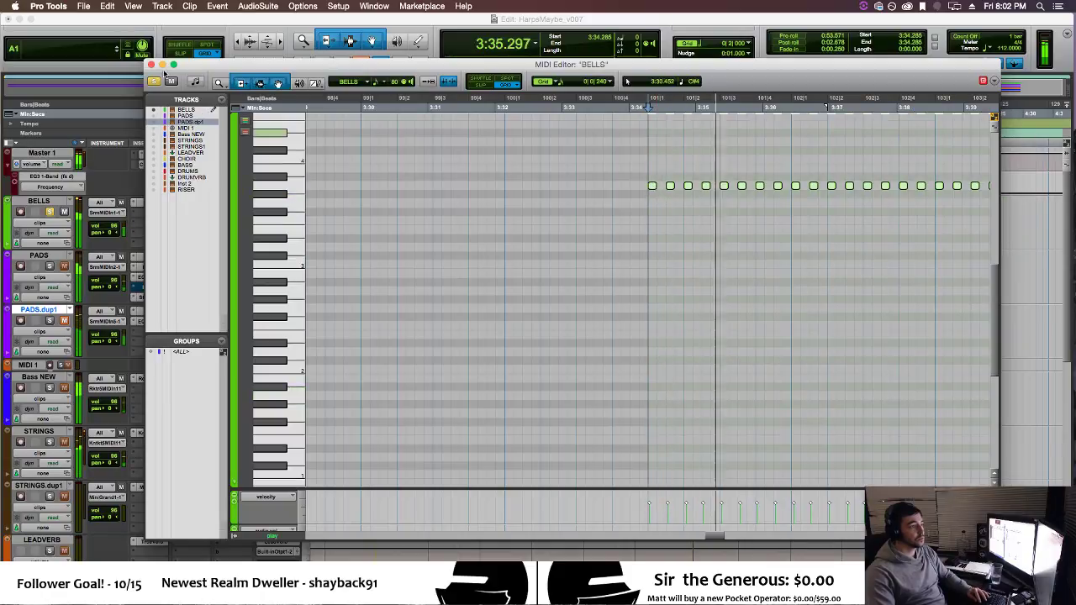
key("super+w")
key("space")
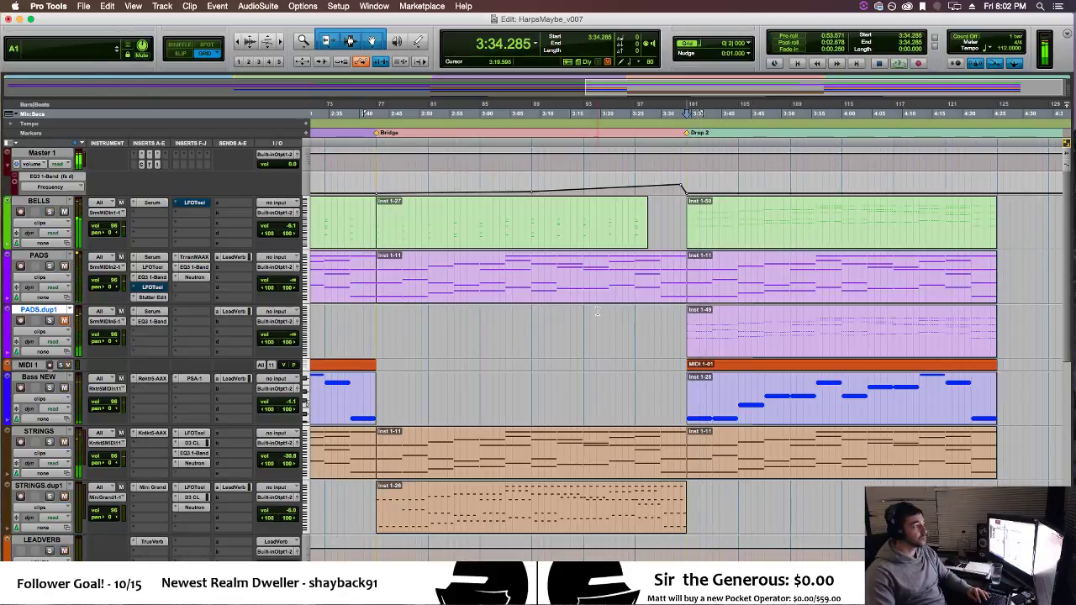
key("space")
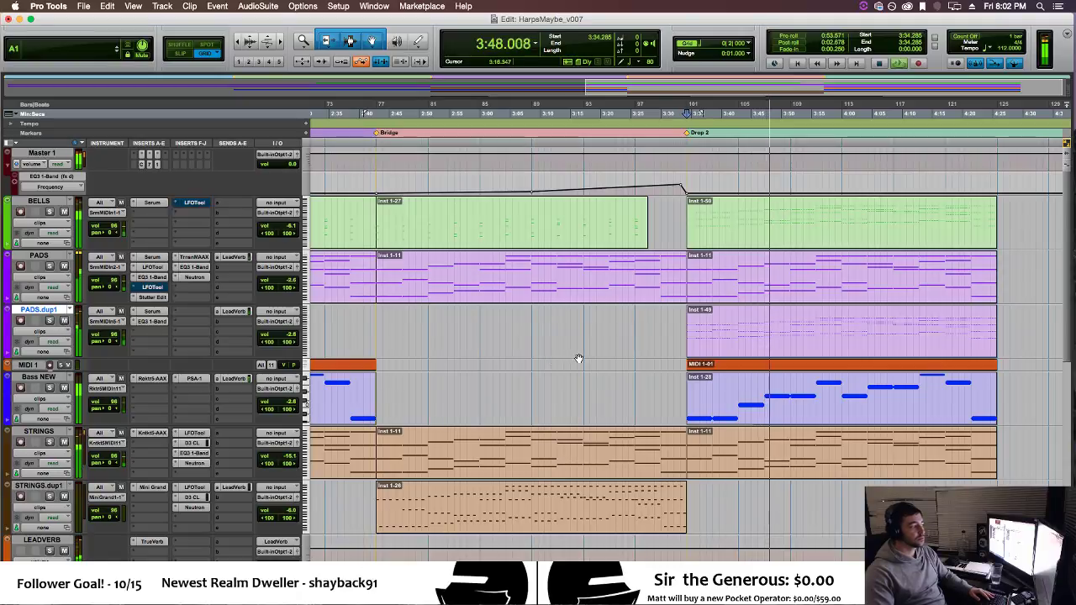
Undo the transposition and the clip copy on BELLS, restoring its original Drop 2 clip.
left_click(811, 227)
key("super+z")
key("super+z")
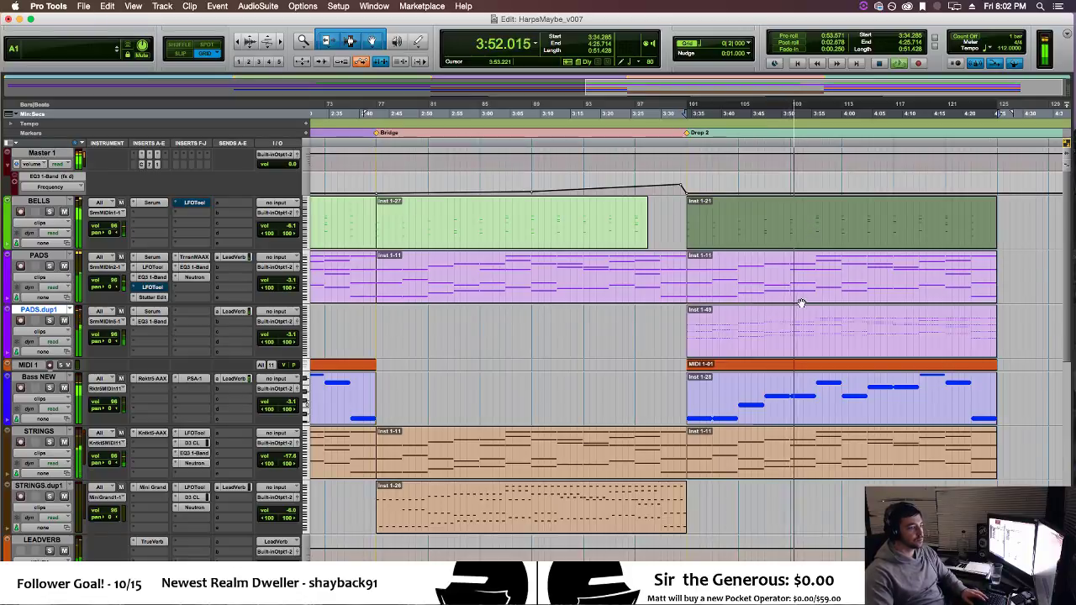
Delete the Drop 2 clip from PADS.dup1, stop playback and start removing the track itself.
left_click(798, 336)
key("Delete")
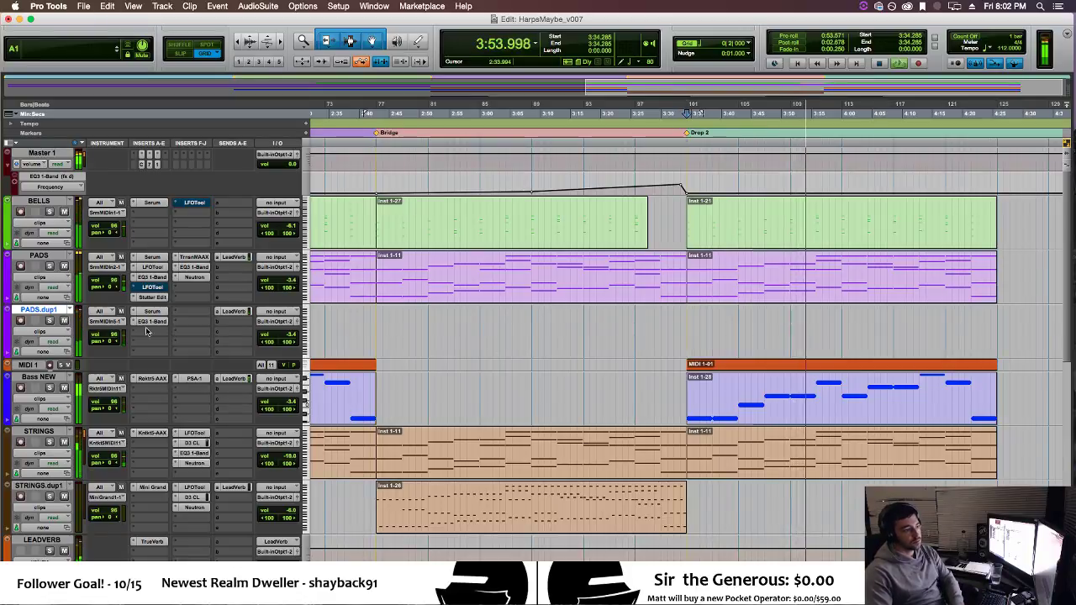
key("space")
right_click(50, 314)
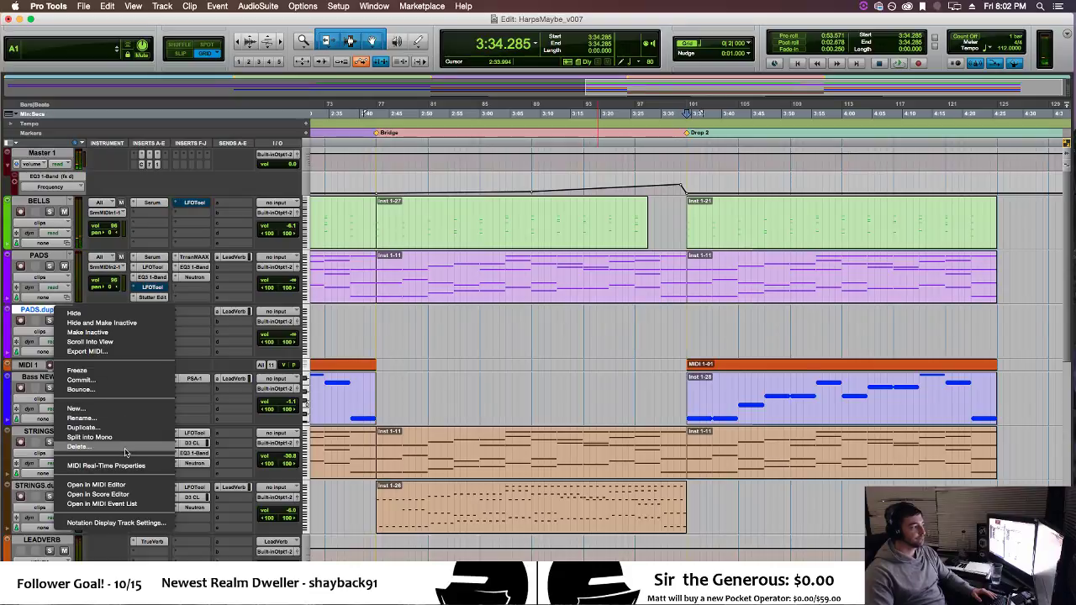
Delete the duplicate PADS track below the original PADS track.
left_click(78, 446)
left_click(626, 257)
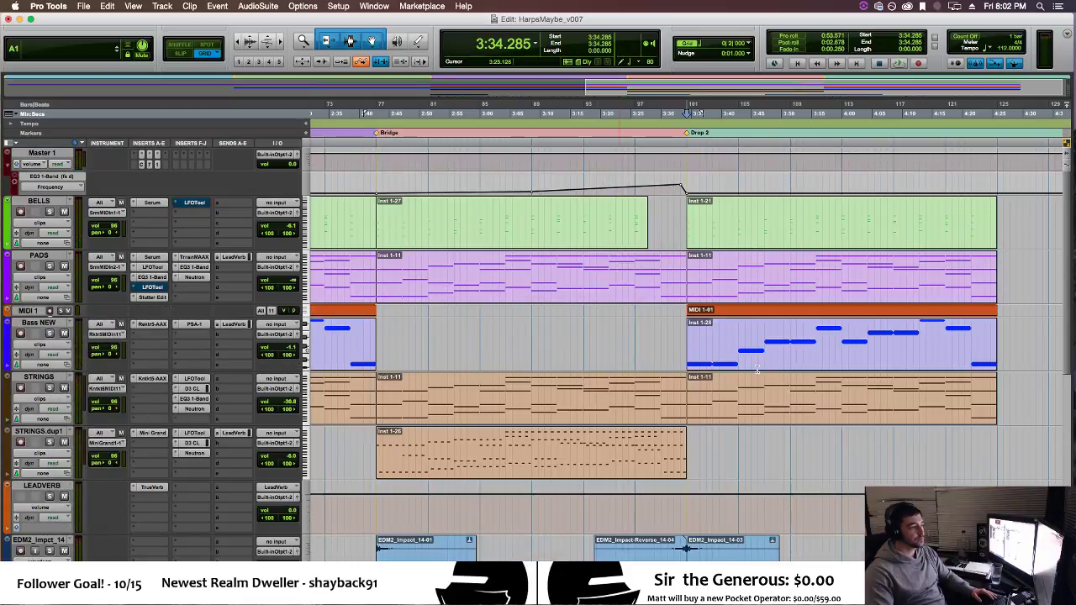
Play the arrangement from 1:25.714 in Intro B and review the tracks leading into Drop 1.
key("r")
key("r")
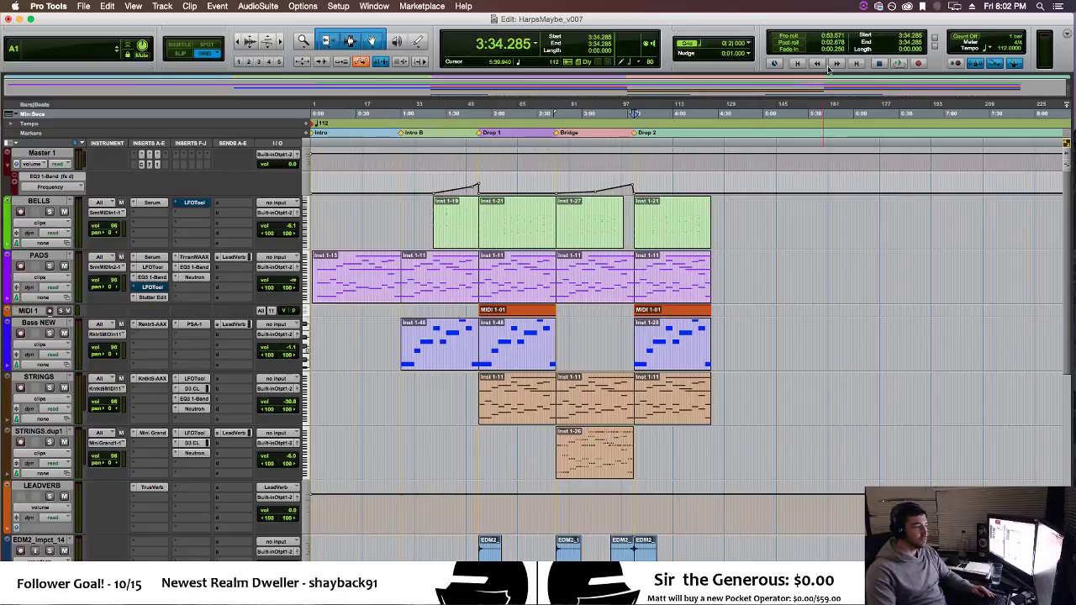
key("t")
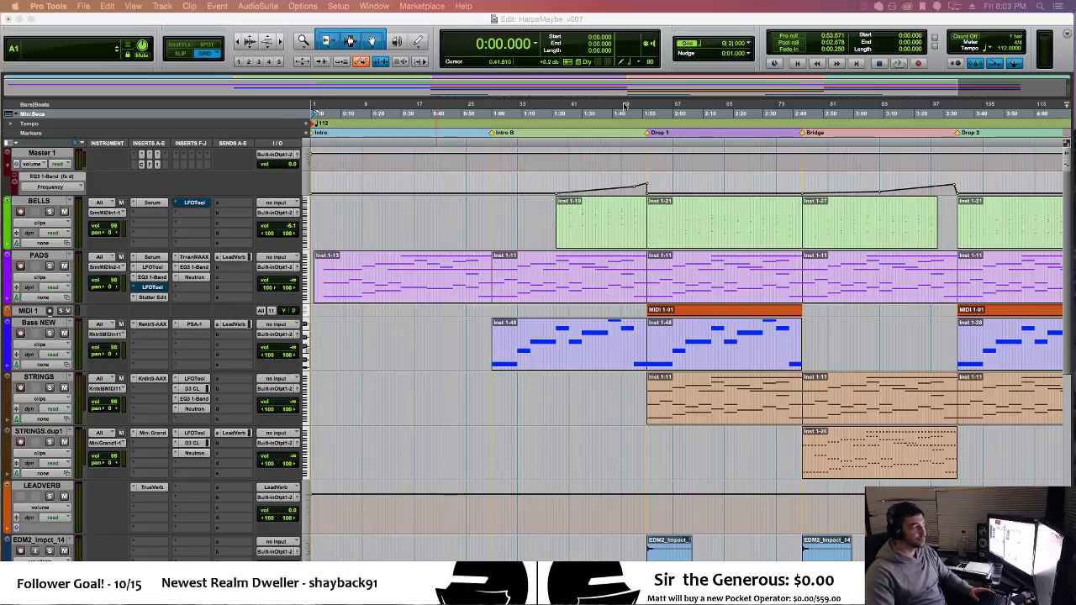
left_click(639, 439)
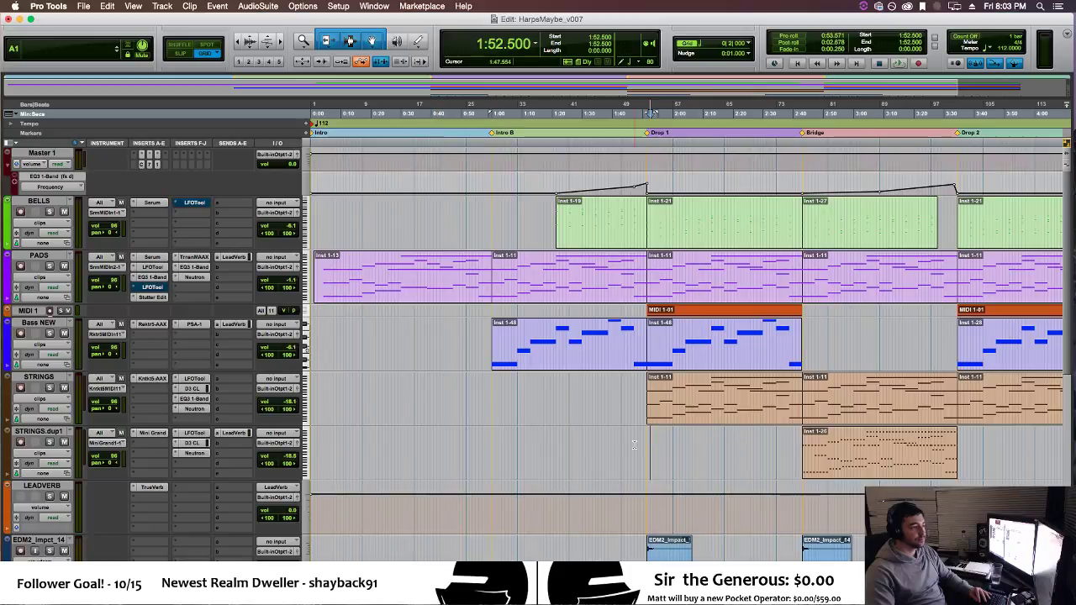
key("space")
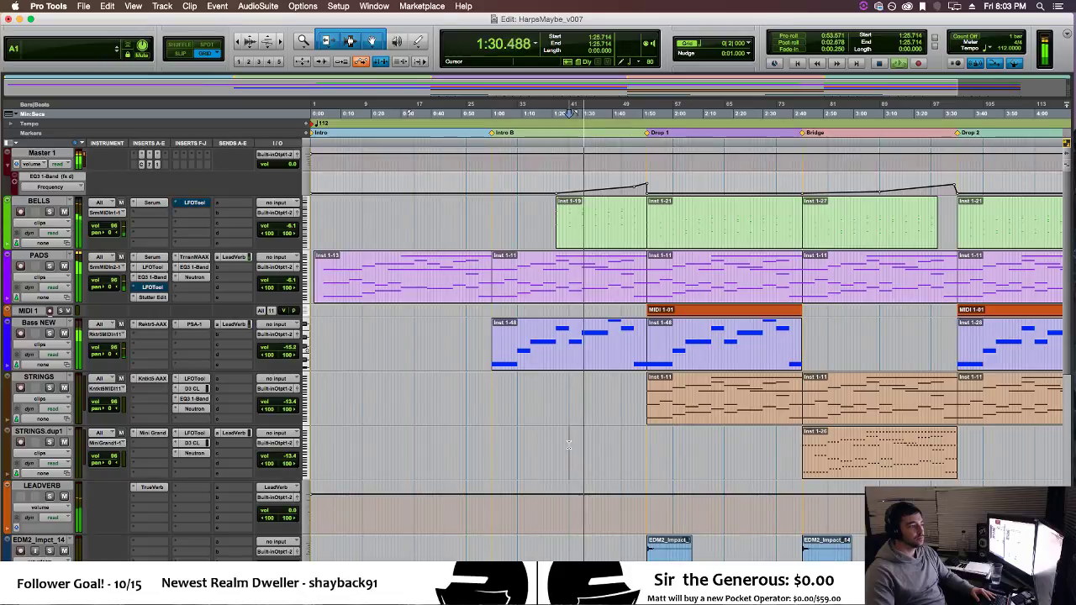
scroll(568, 445, "down", 5)
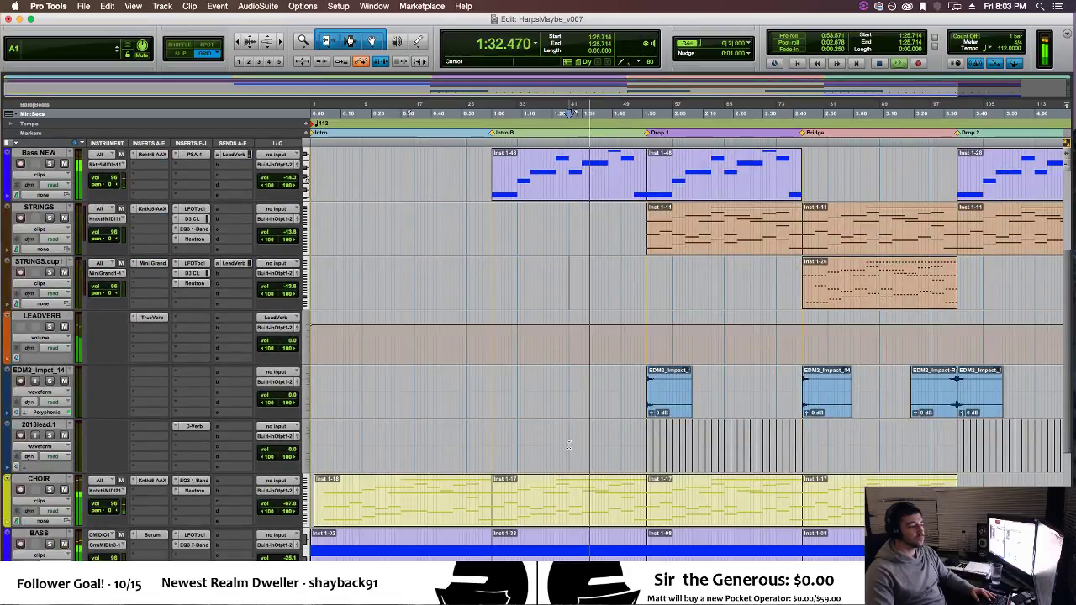
scroll(568, 445, "up", 1)
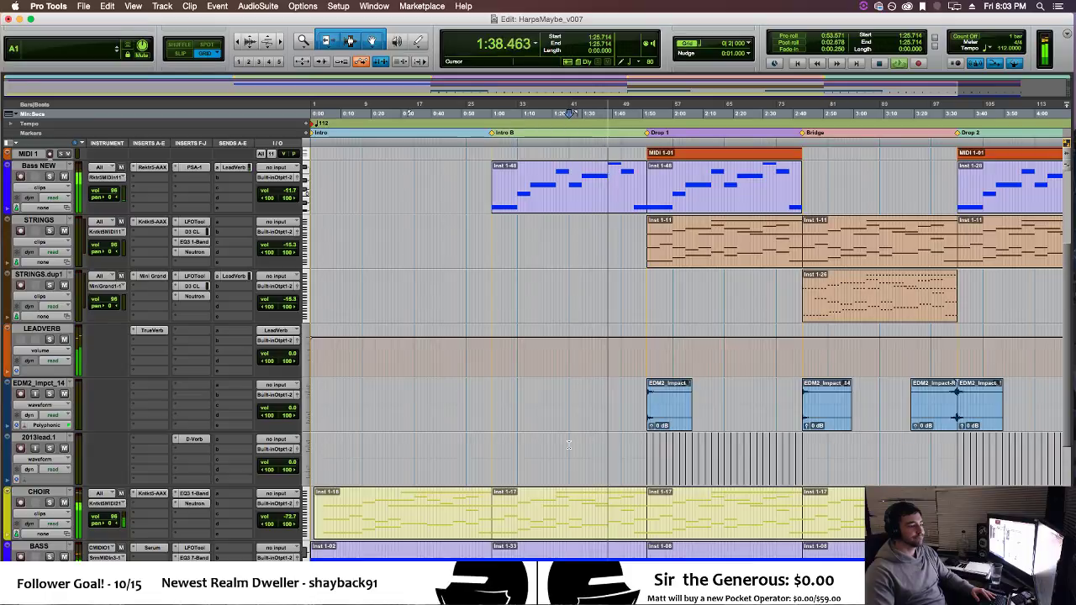
scroll(568, 445, "up", 4)
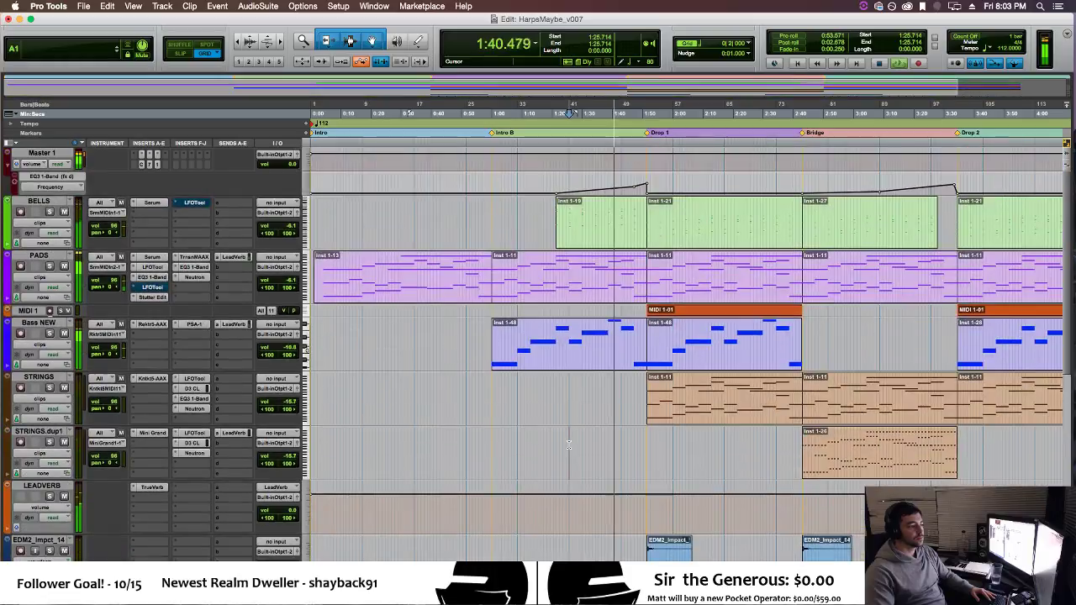
key("t")
key("t")
scroll(569, 445, "right", 4)
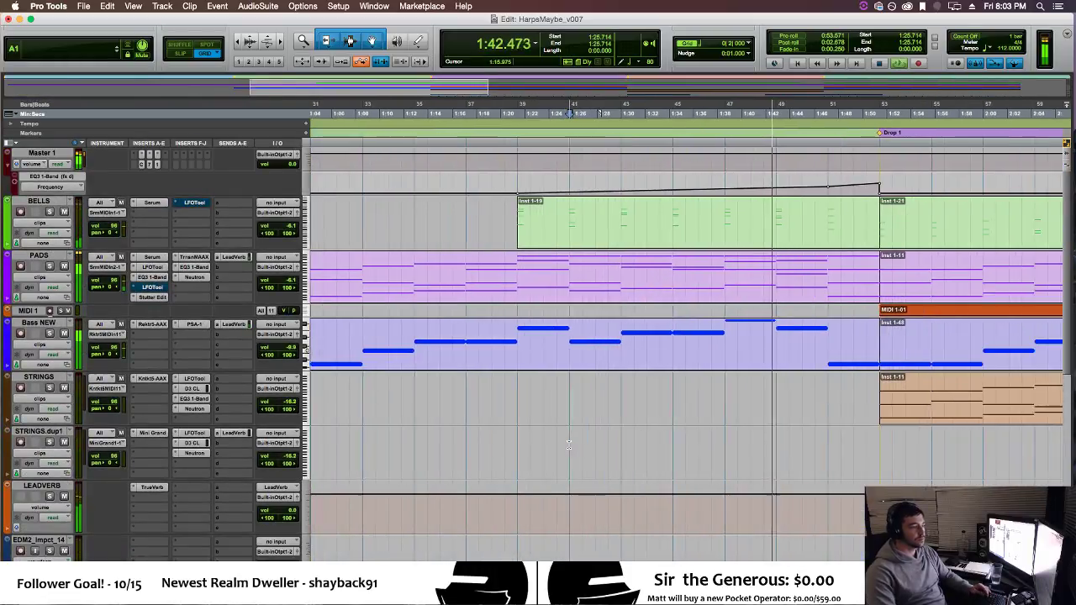
scroll(569, 446, "right", 2)
scroll(570, 444, "down", 4)
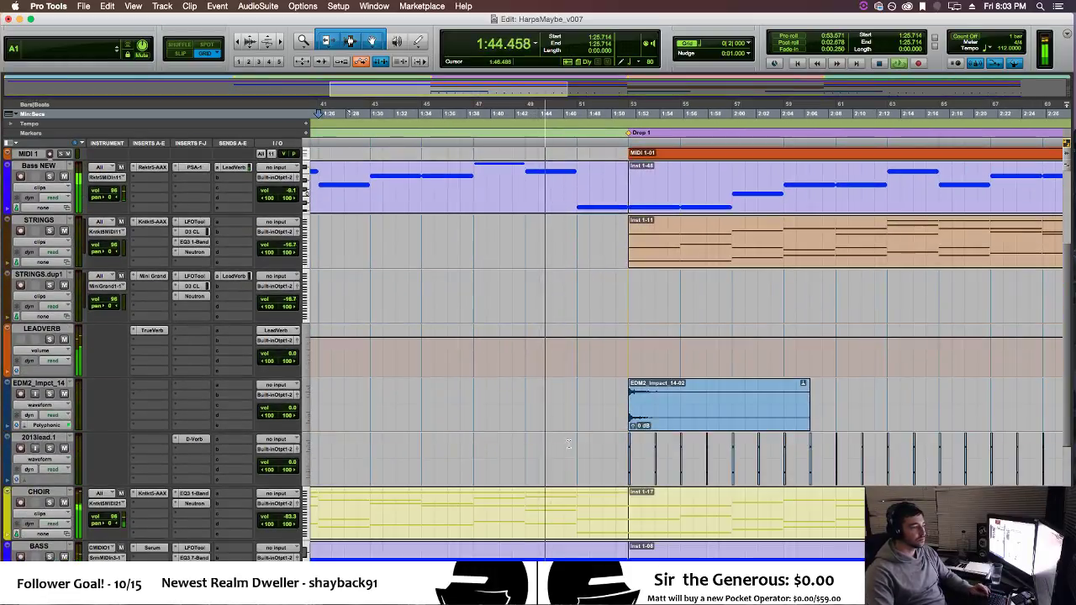
Copy the reversed impact clip from before Drop 2 to bar 41 on the EDM2_Impct_14 track.
key("r")
key("r")
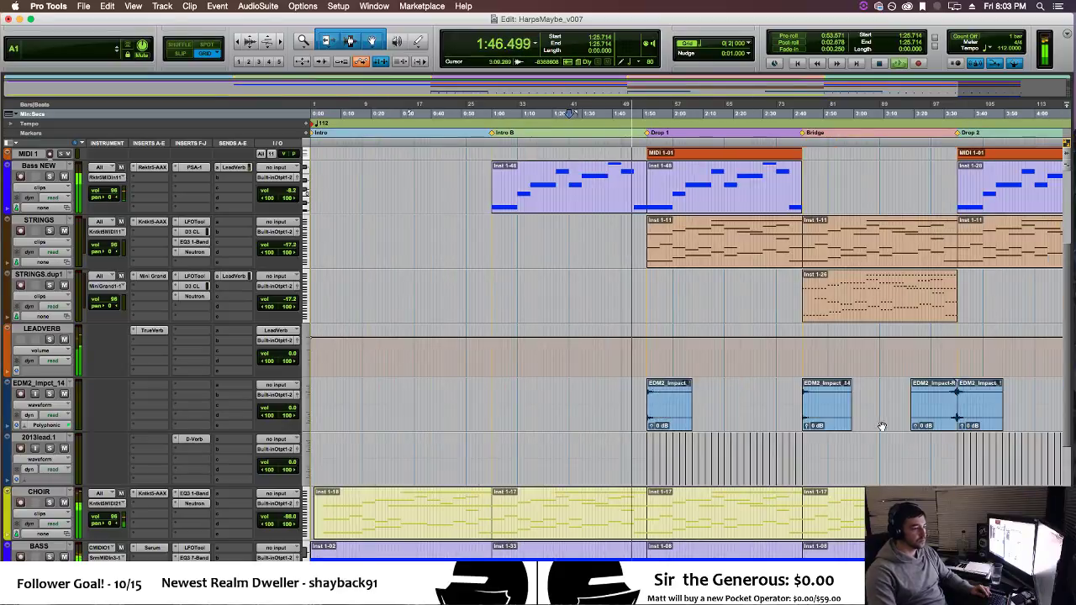
left_click(917, 417)
left_click_drag(917, 417, 576, 412)
key("t")
key("t")
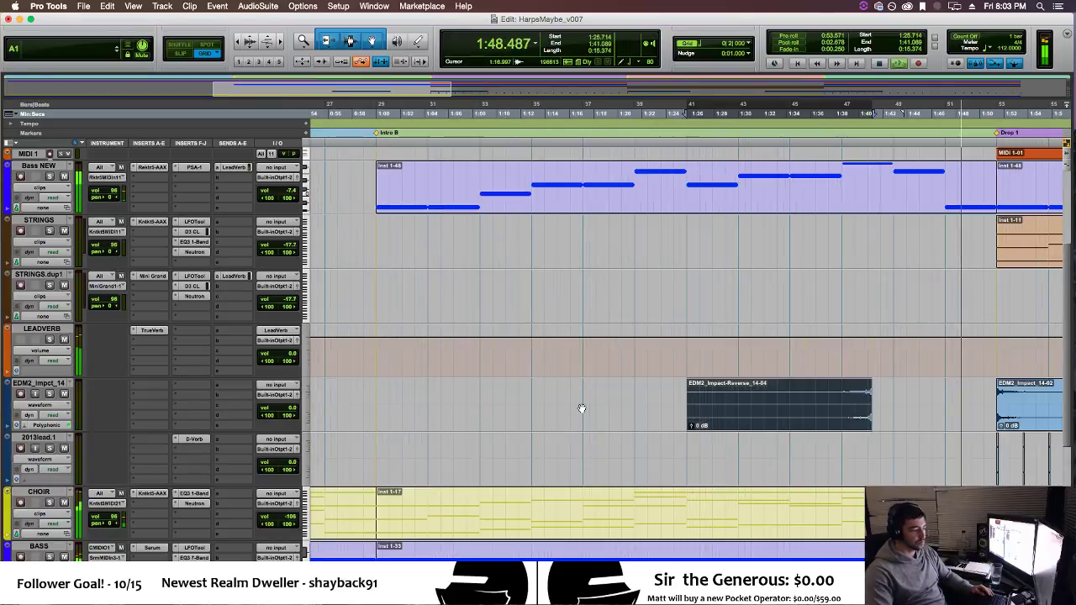
Move the copied reversed impact clip in Slip mode so its end meets the impact clip at Drop 1.
scroll(766, 458, "right", 6)
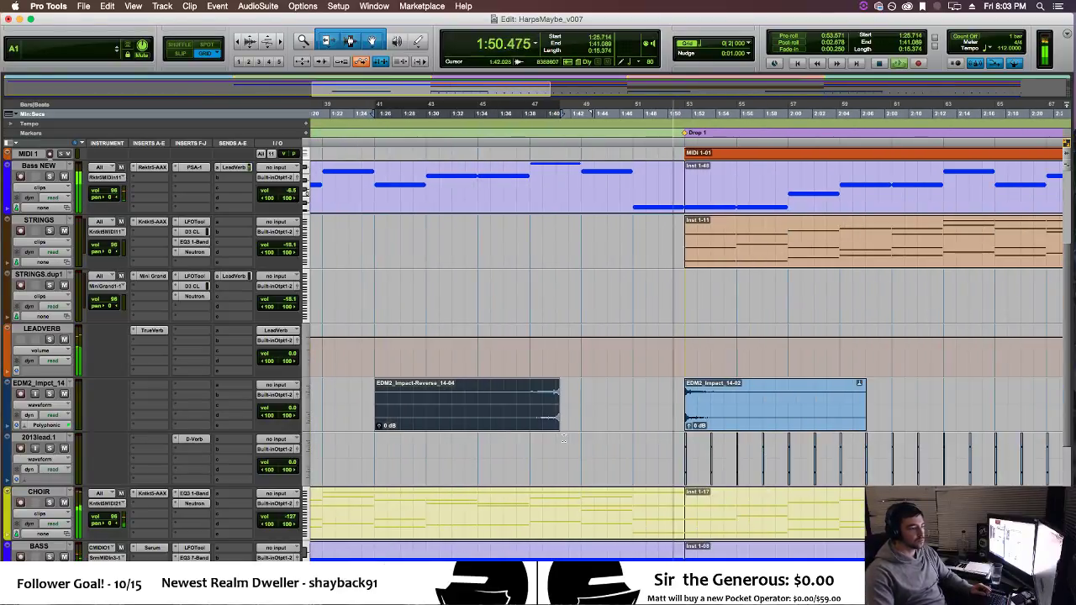
left_click_drag(541, 421, 660, 422)
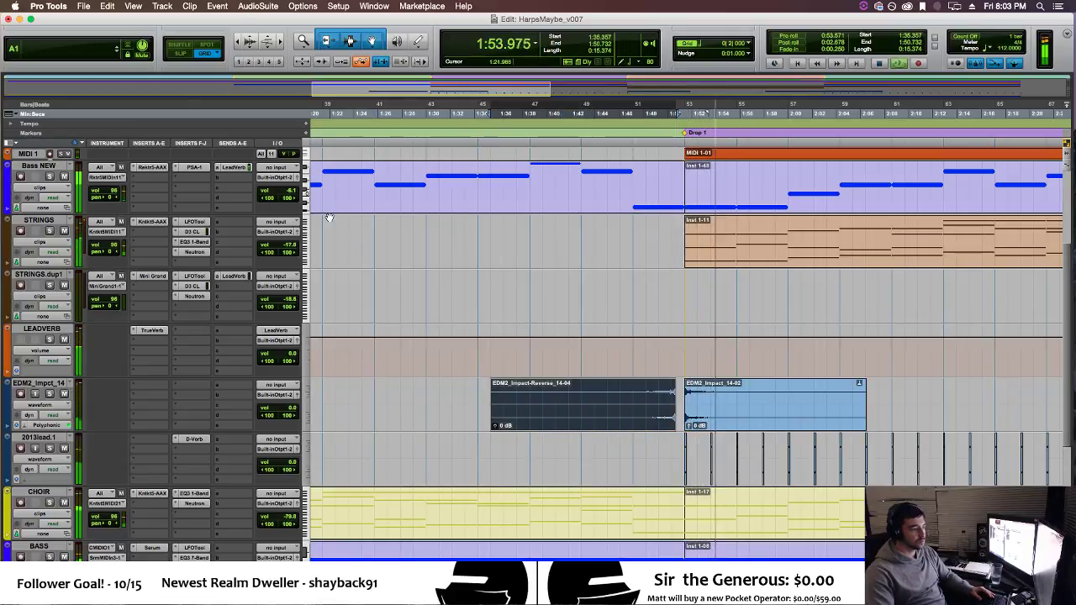
left_click(180, 53)
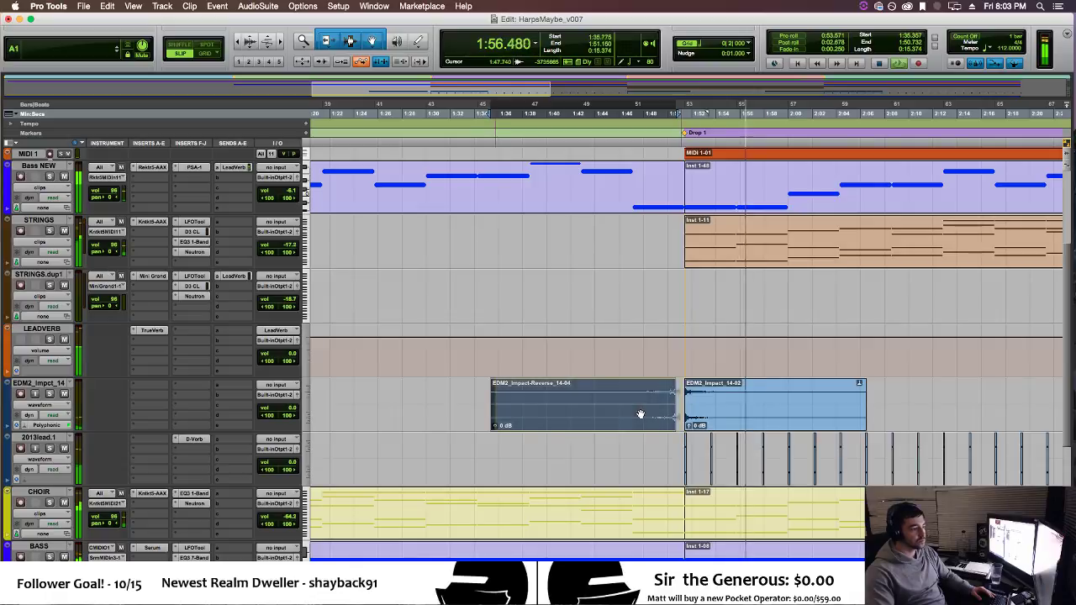
left_click_drag(644, 413, 652, 412)
Play from the reversed impact clip's start, and trim that start to bar 47 in Grid mode.
left_click(497, 451)
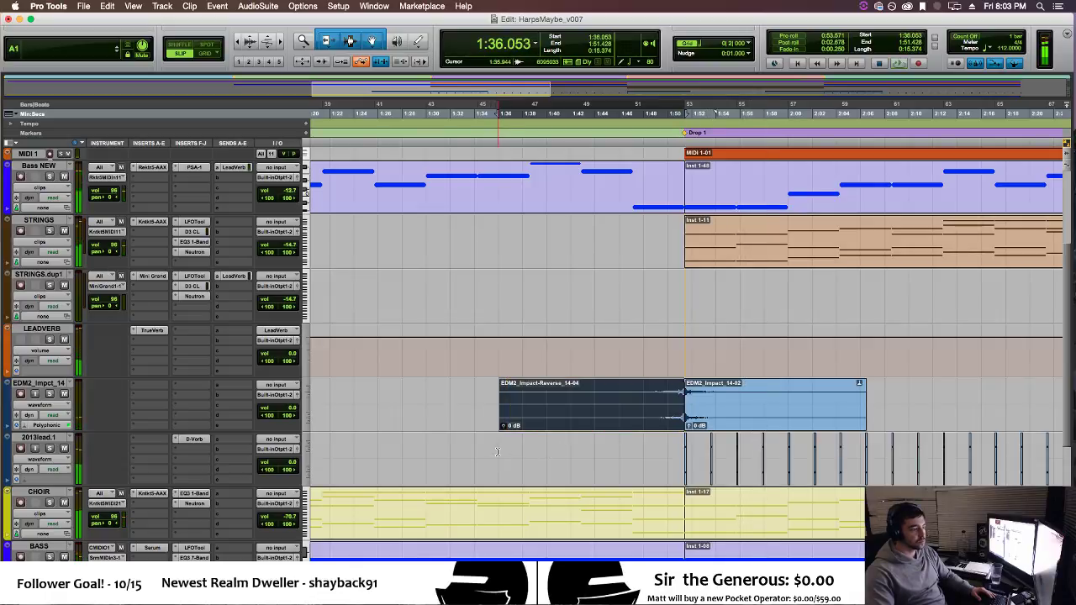
left_click(498, 453)
key("space")
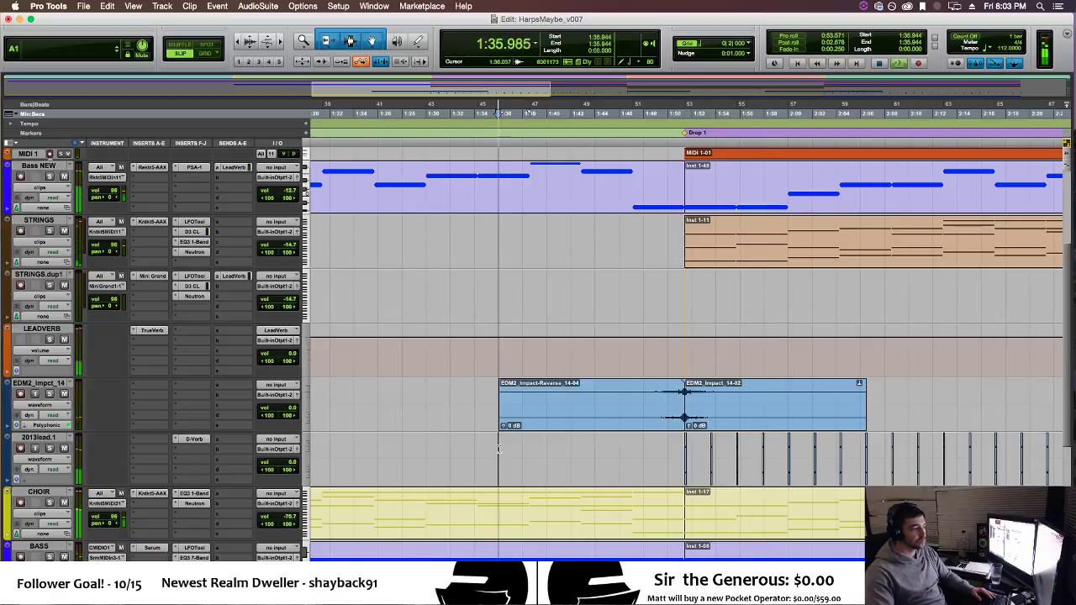
left_click(206, 53)
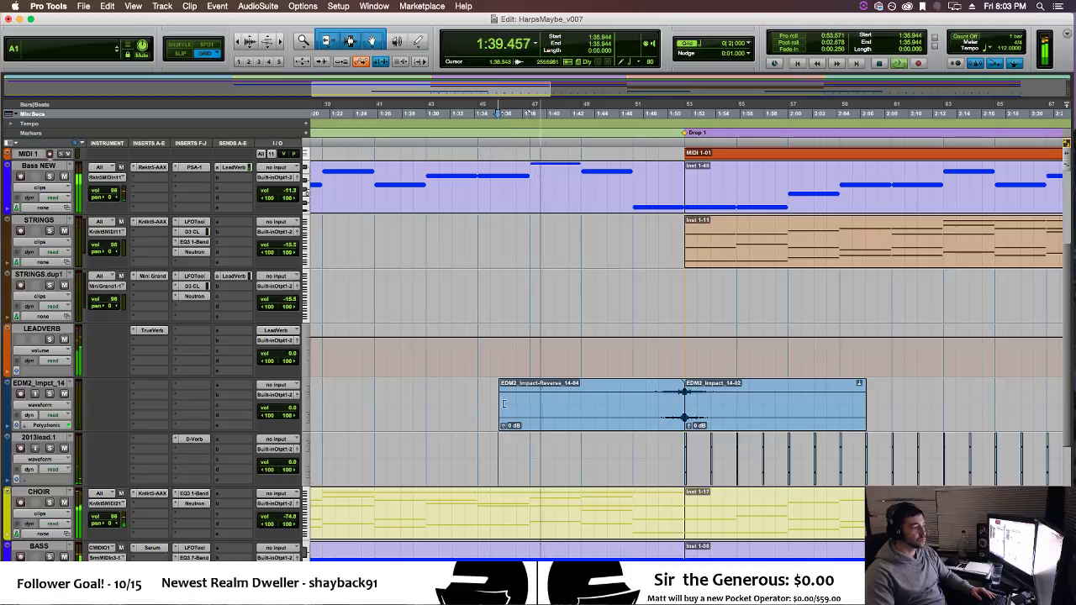
left_click_drag(505, 403, 531, 403)
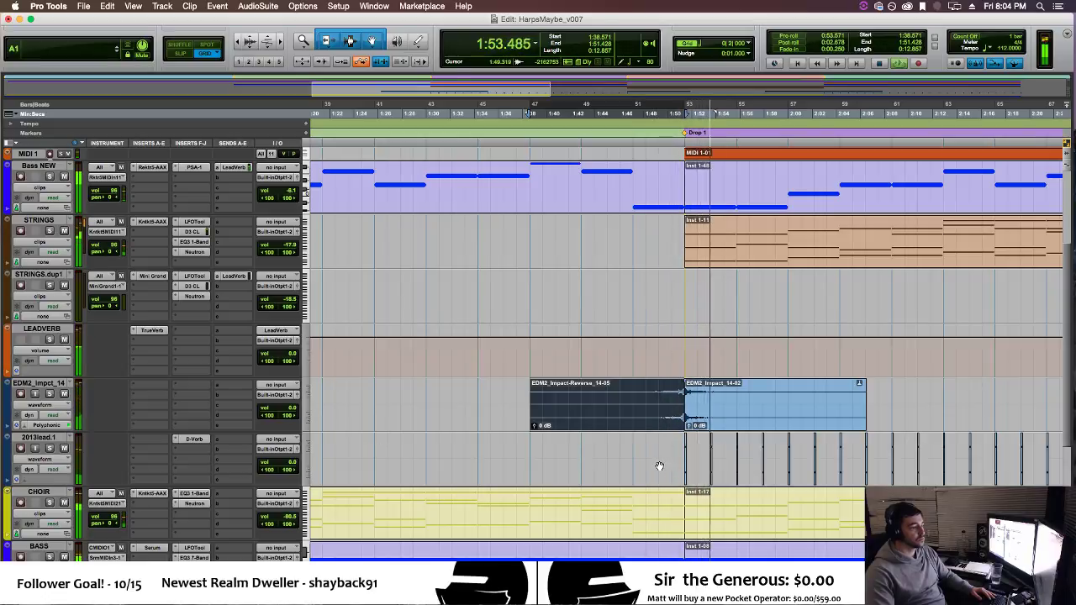
Show the automation lane beneath the RISER track.
scroll(659, 465, "down", 5)
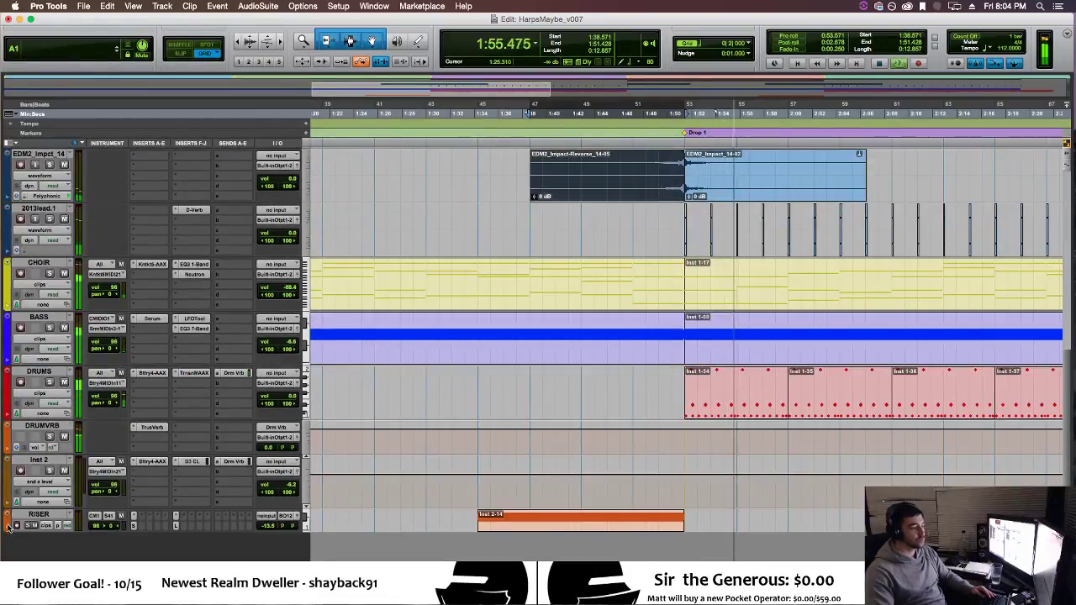
left_click(9, 530)
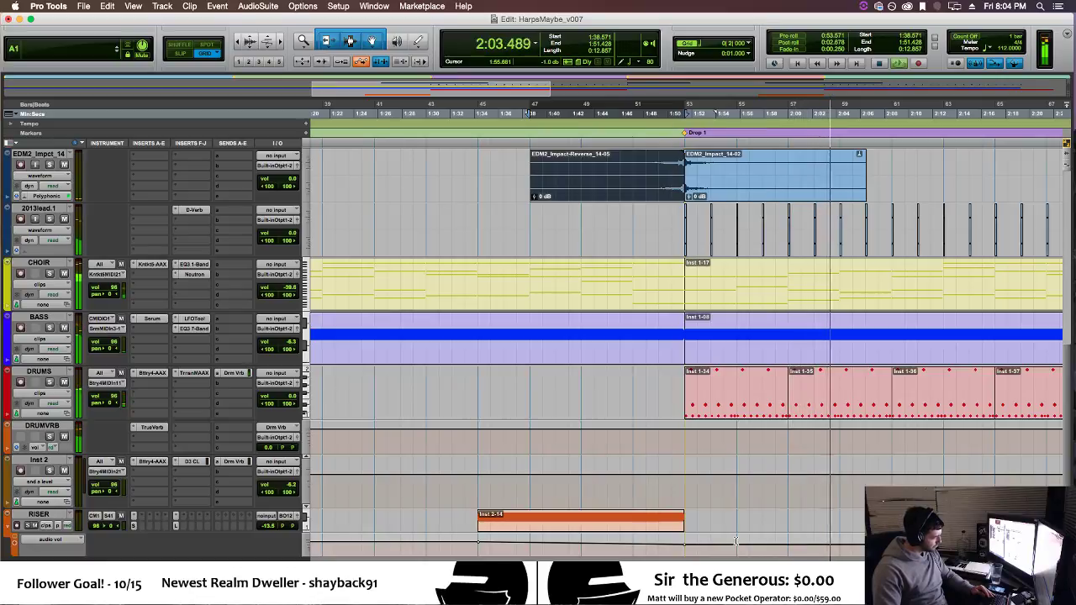
Hide the EQ frequency automation lane beneath the Master 1 track.
key("r")
key("r")
key("r")
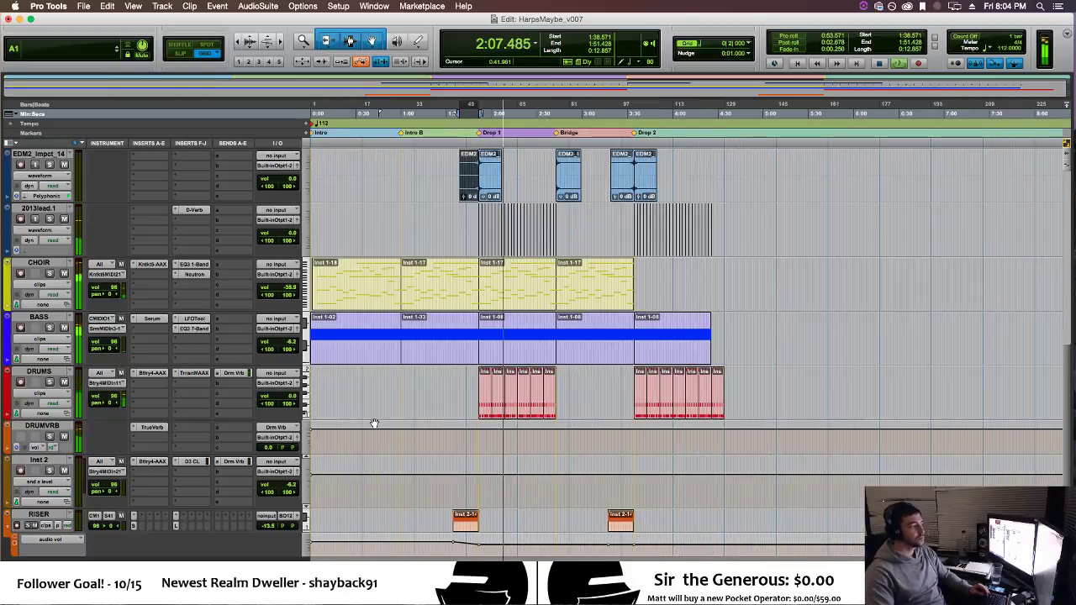
scroll(374, 423, "up", 10)
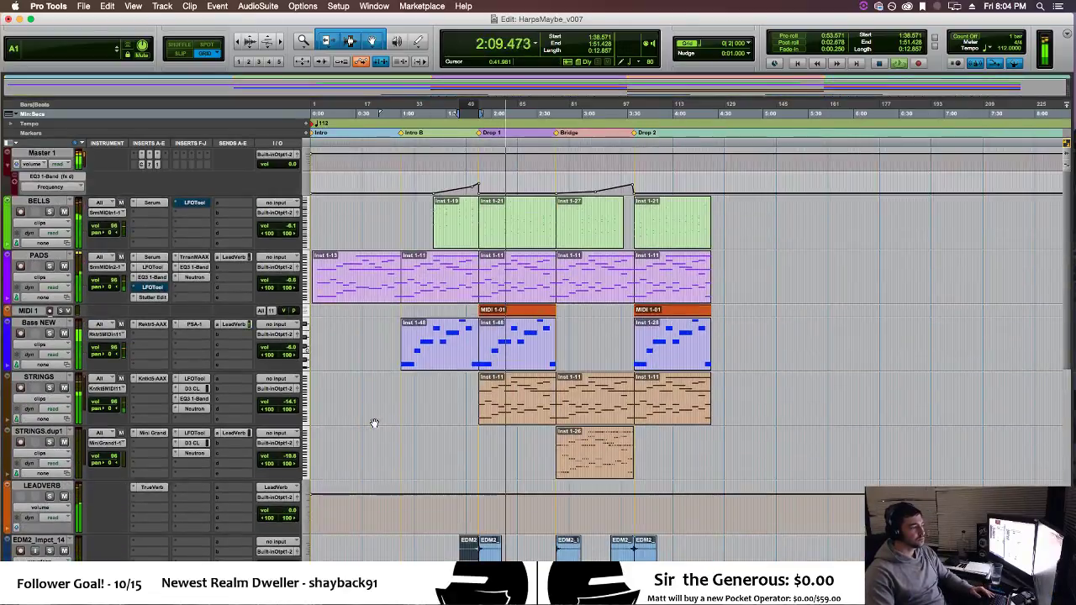
left_click(8, 166)
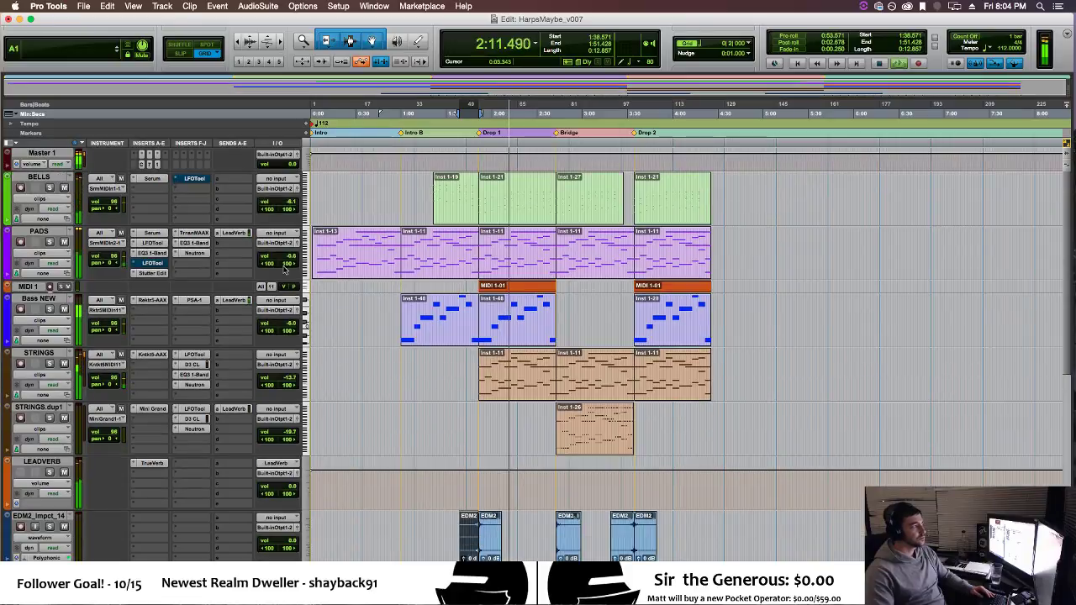
Solo the PADS and MIDI 1 tracks during playback, and stop playback after listening to them.
key("t")
key("t")
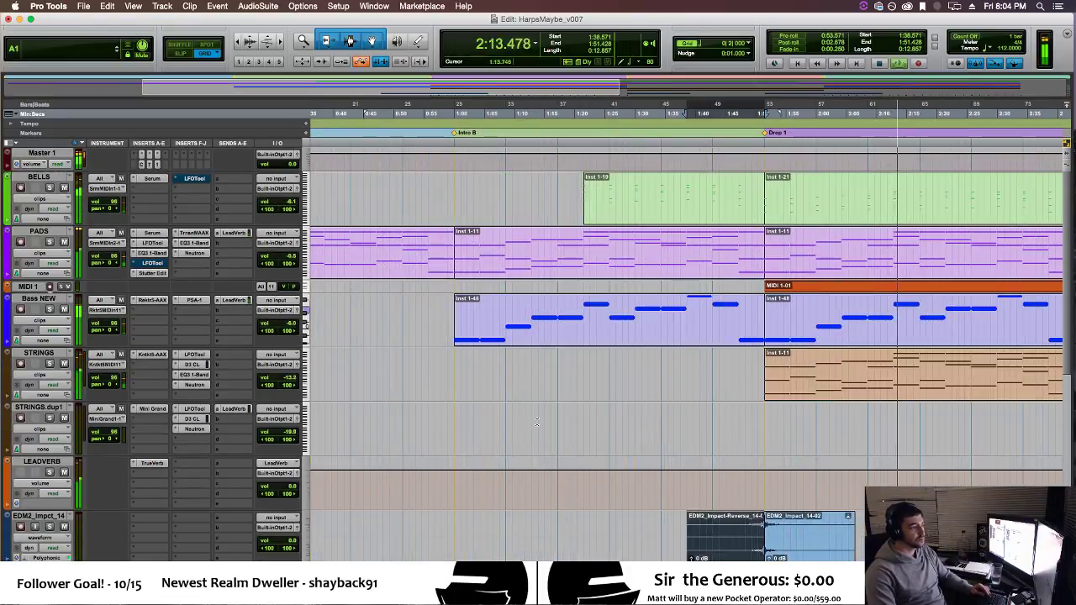
scroll(538, 424, "down", 5)
scroll(538, 425, "up", 4)
scroll(521, 412, "right", 6)
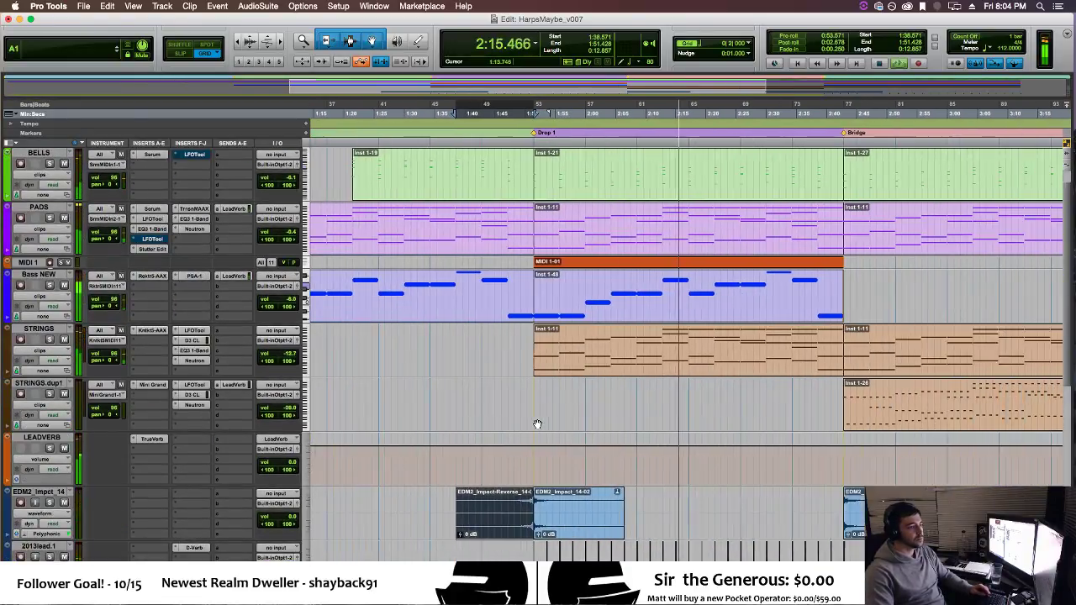
scroll(484, 397, "right", 1)
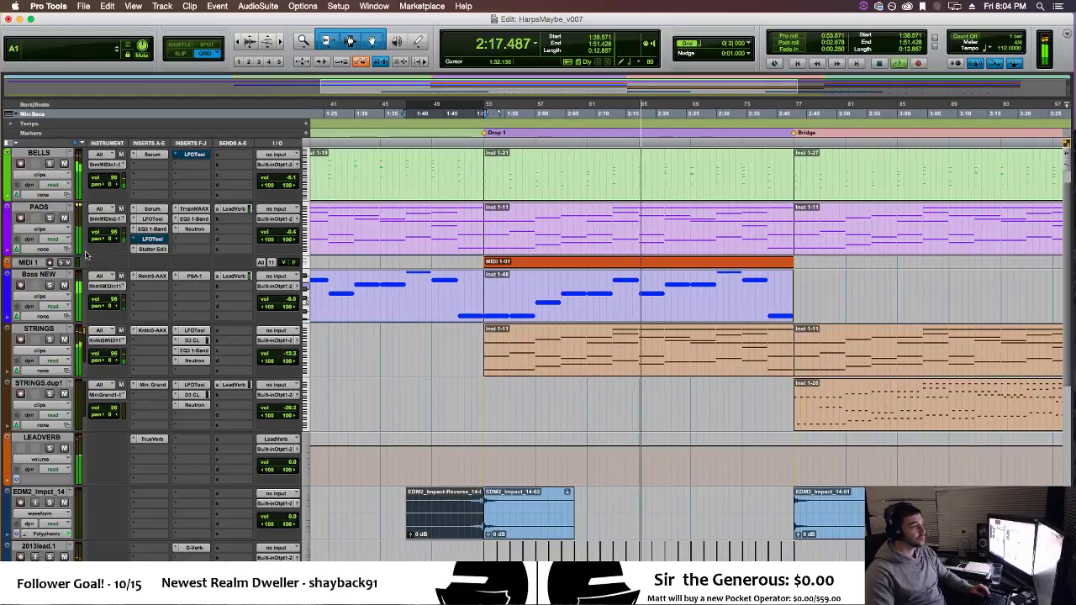
left_click(48, 219)
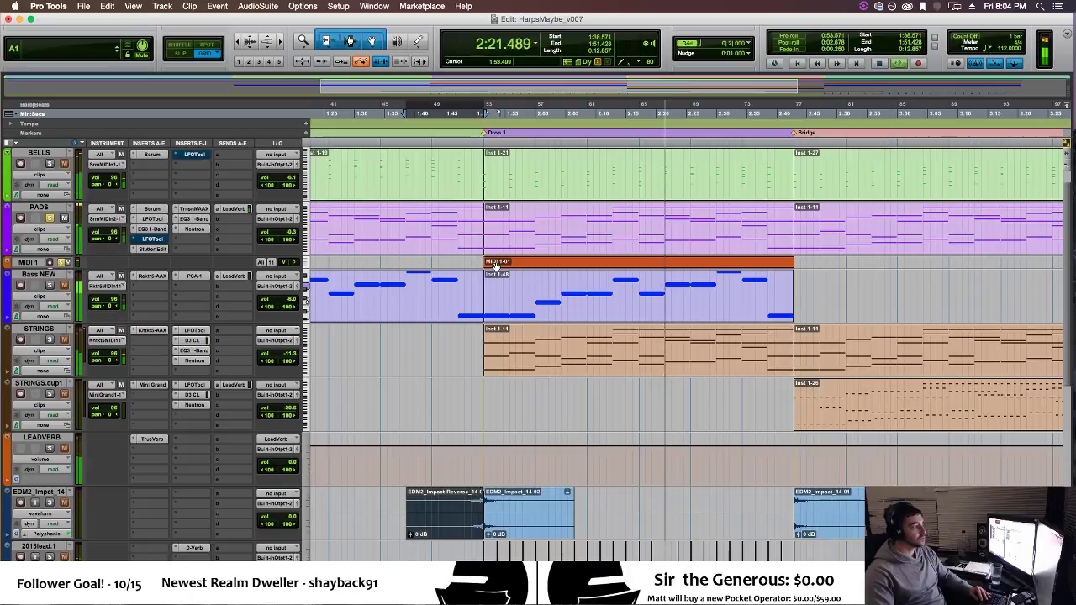
key("space")
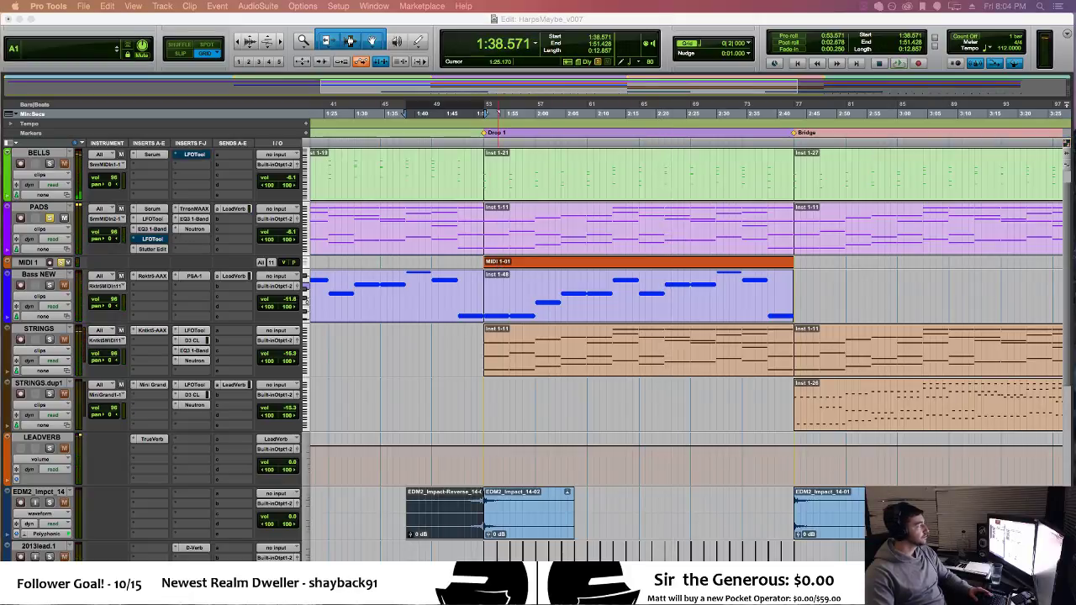
Insert the stereo Replika-AAX delay on the PADS track and move its window below the PADS clips.
left_click(176, 243)
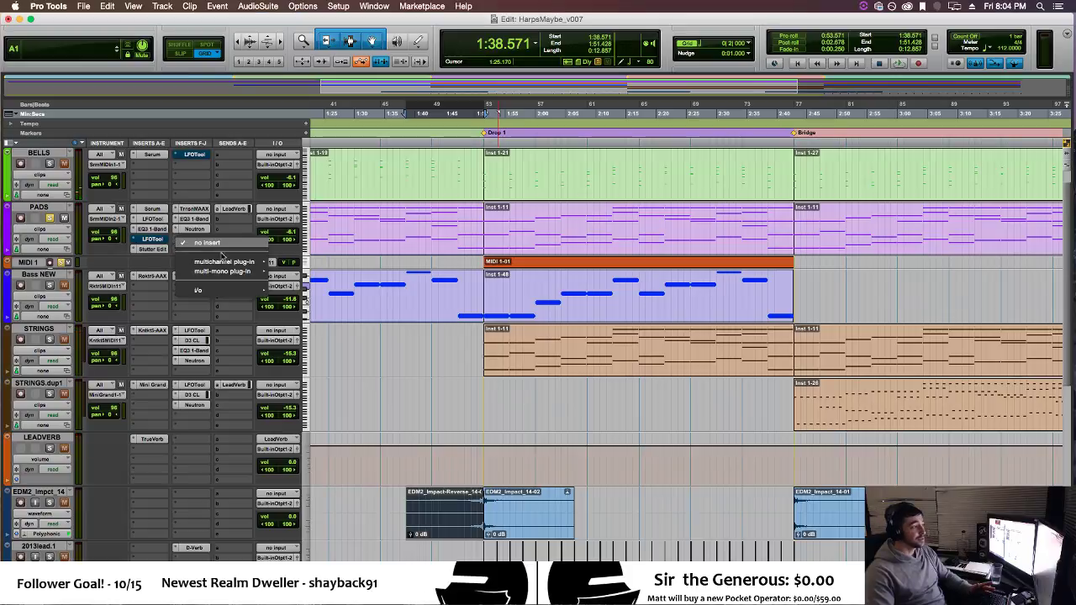
mouse_move(225, 261)
mouse_move(316, 274)
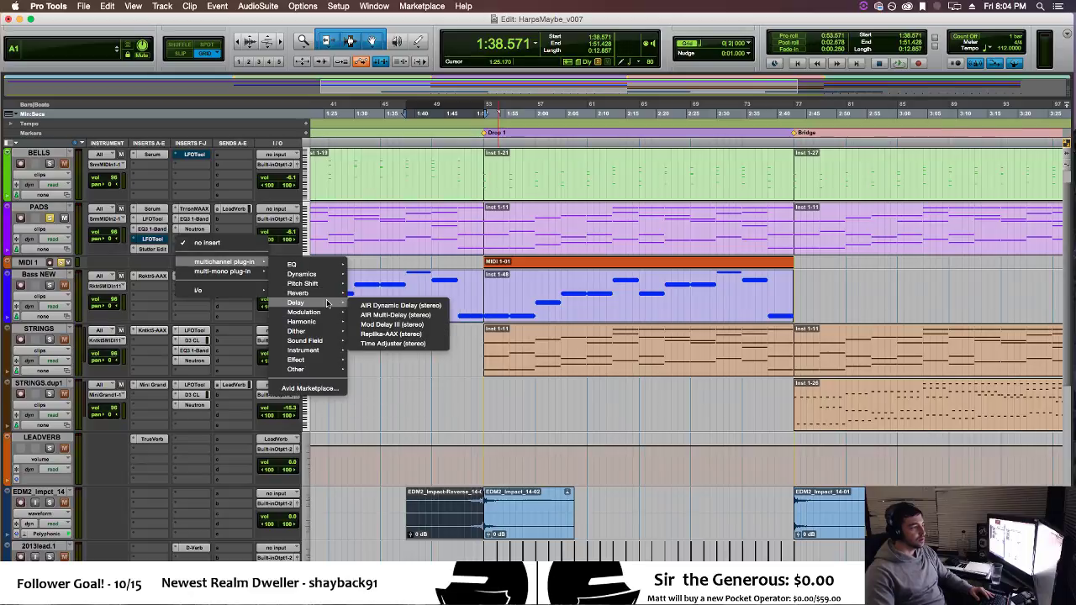
left_click(437, 332)
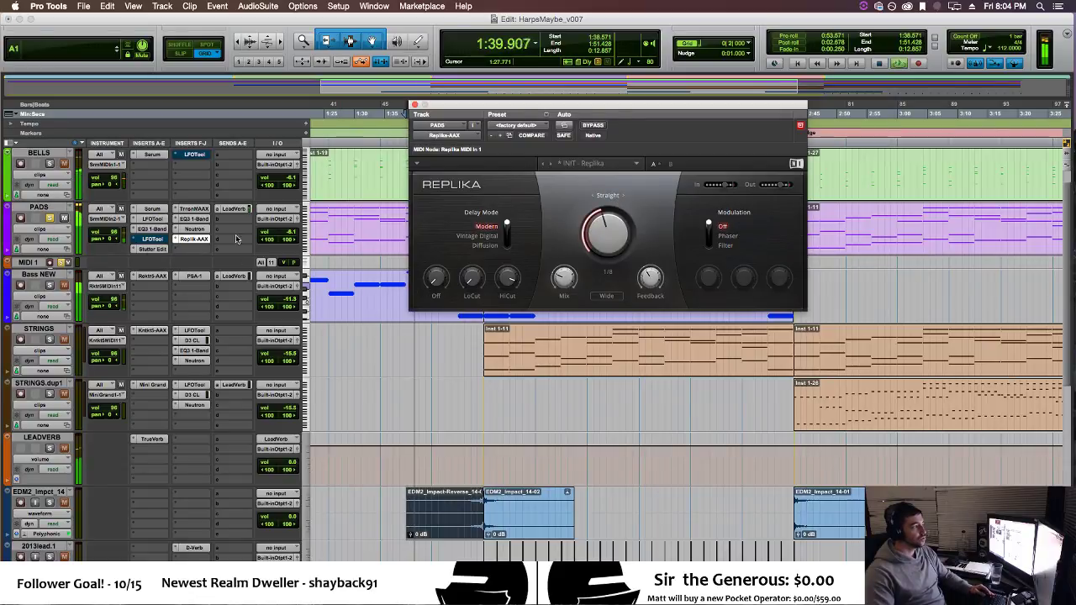
left_click_drag(589, 105, 548, 307)
Clear the solos on PADS and MIDI 1, and play the full arrangement from 1:25.714.
left_click(500, 241)
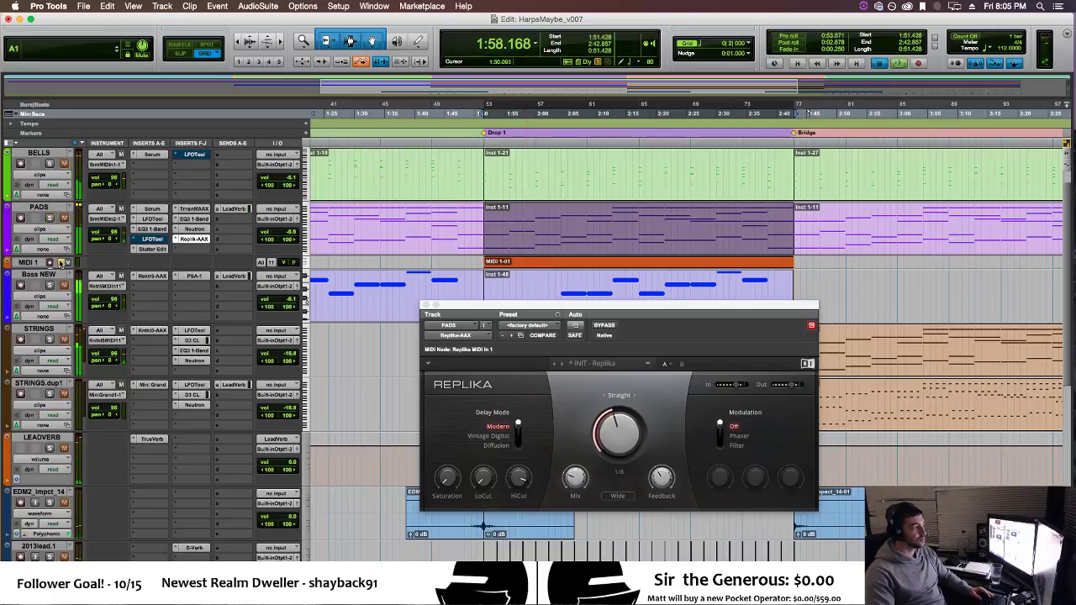
left_click(328, 340)
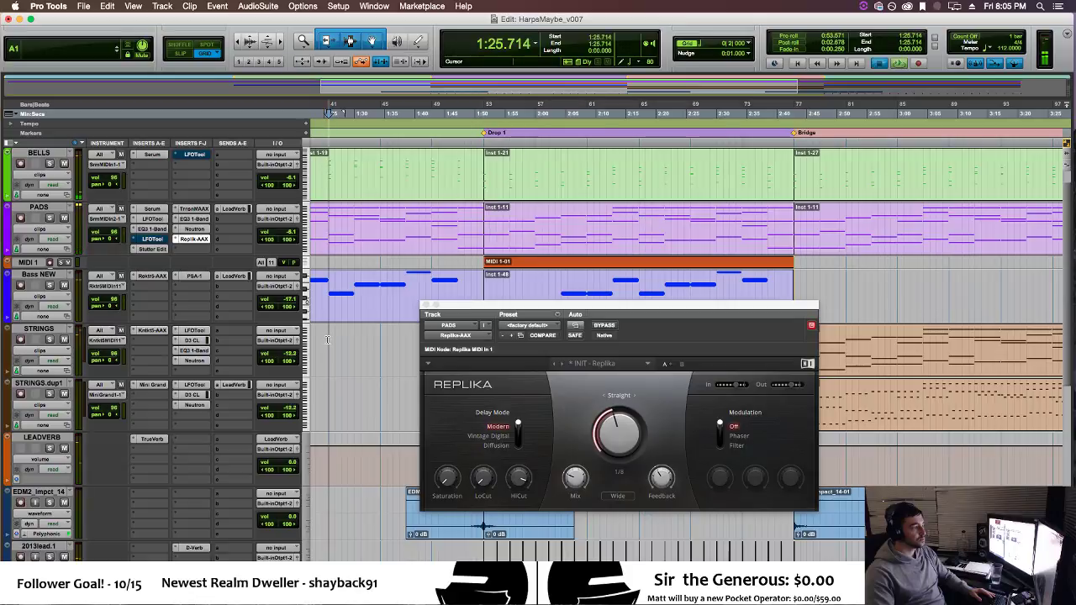
key("space")
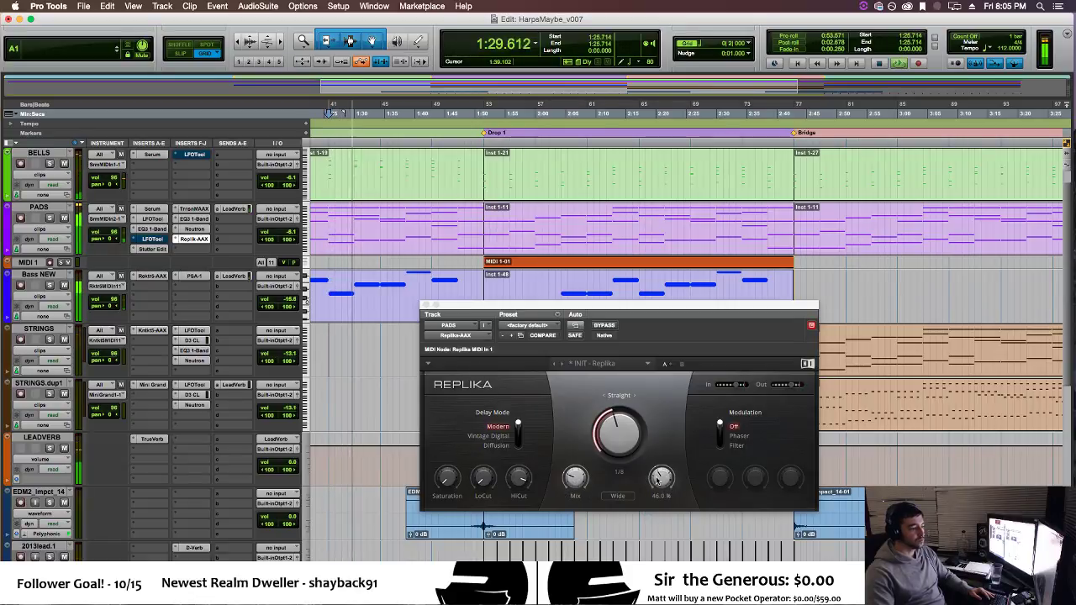
Set the Replika delay on PADS to Normal width and Vintage Digital mode, and compare its bypassed and active sound during playback.
left_click(626, 496)
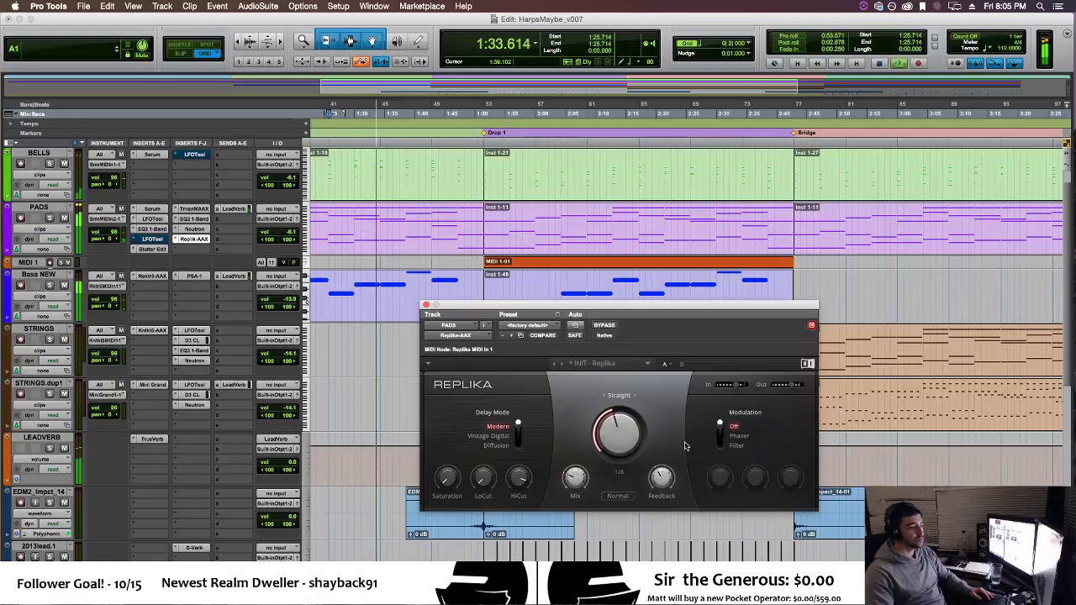
left_click(503, 438)
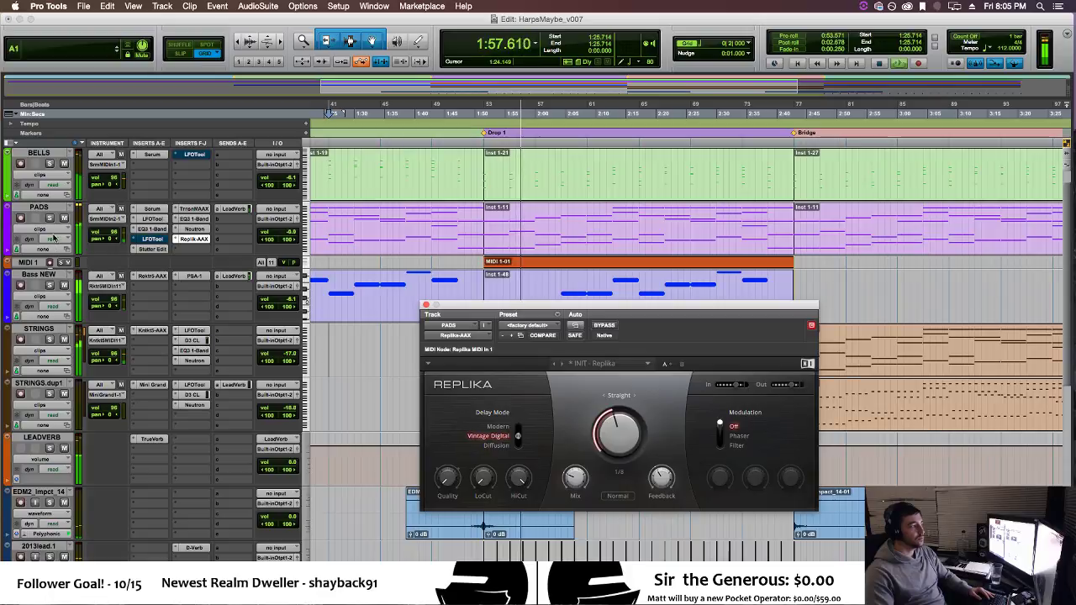
left_click(608, 327)
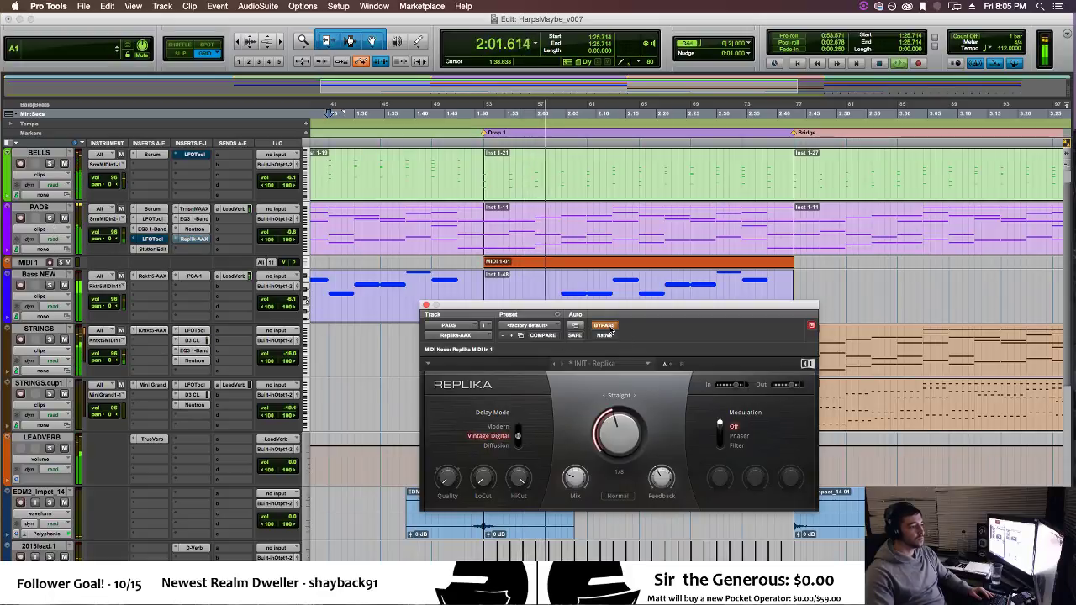
left_click(607, 327)
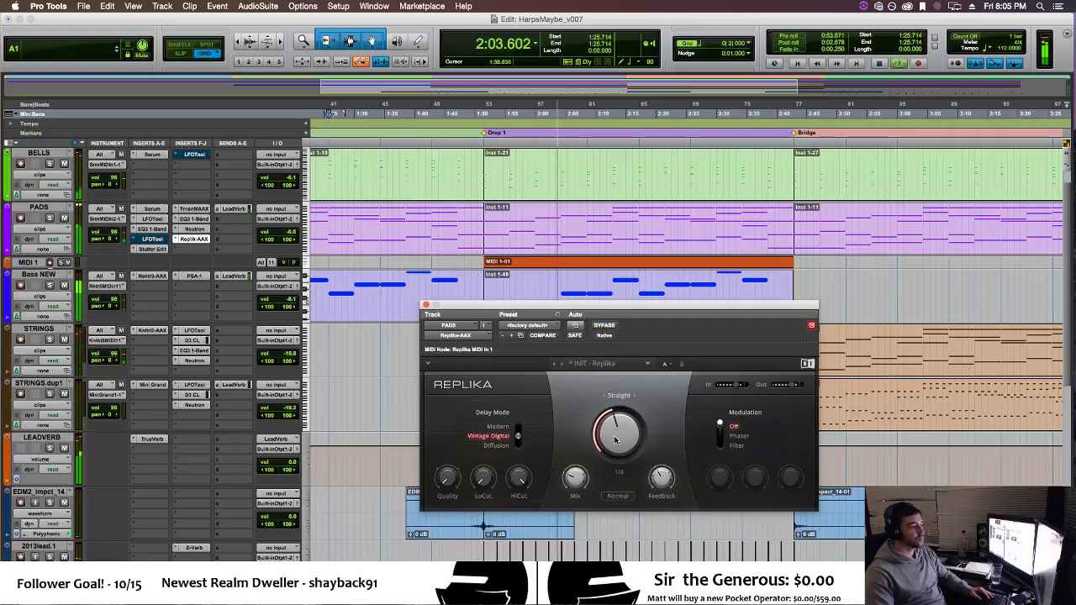
Raise the Replika feedback to 64.0 % with PADS and MIDI 1 soloed, and clear the solos.
left_click(50, 218)
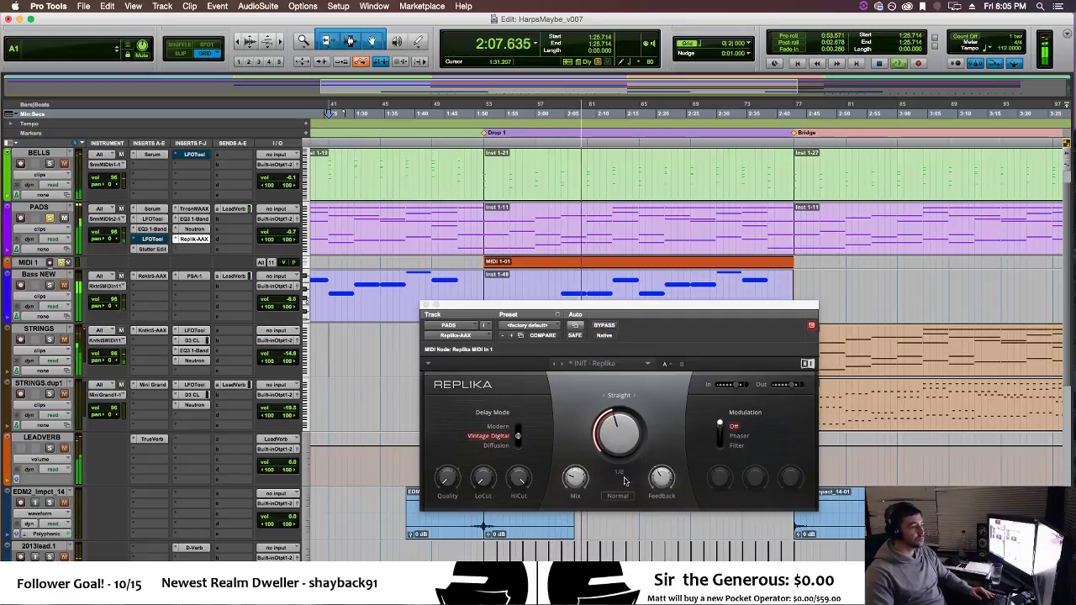
mouse_move(582, 480)
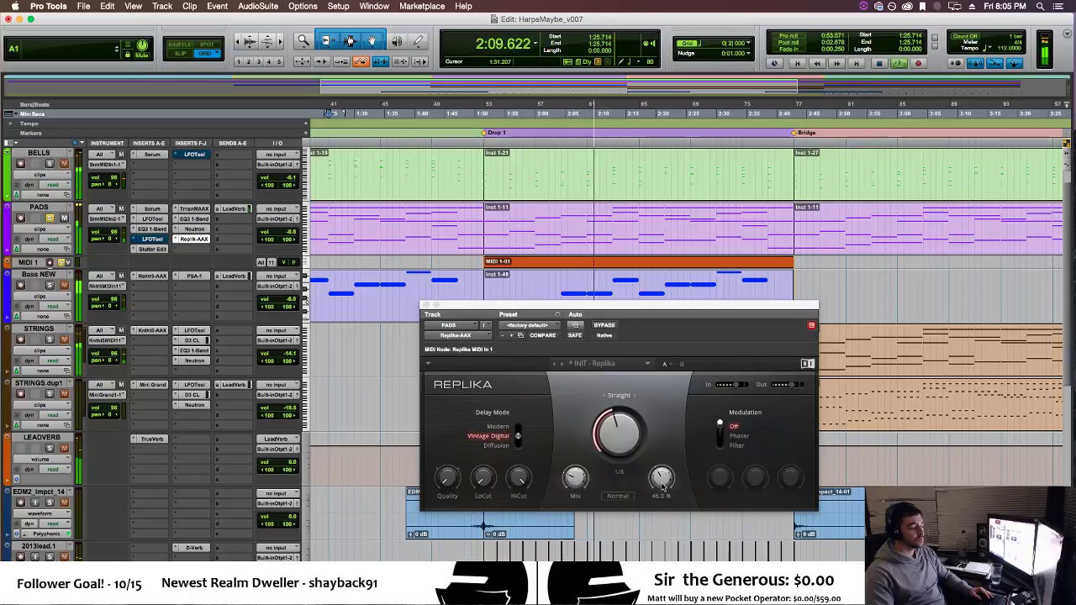
mouse_move(661, 479)
left_click_drag(659, 482, 660, 476)
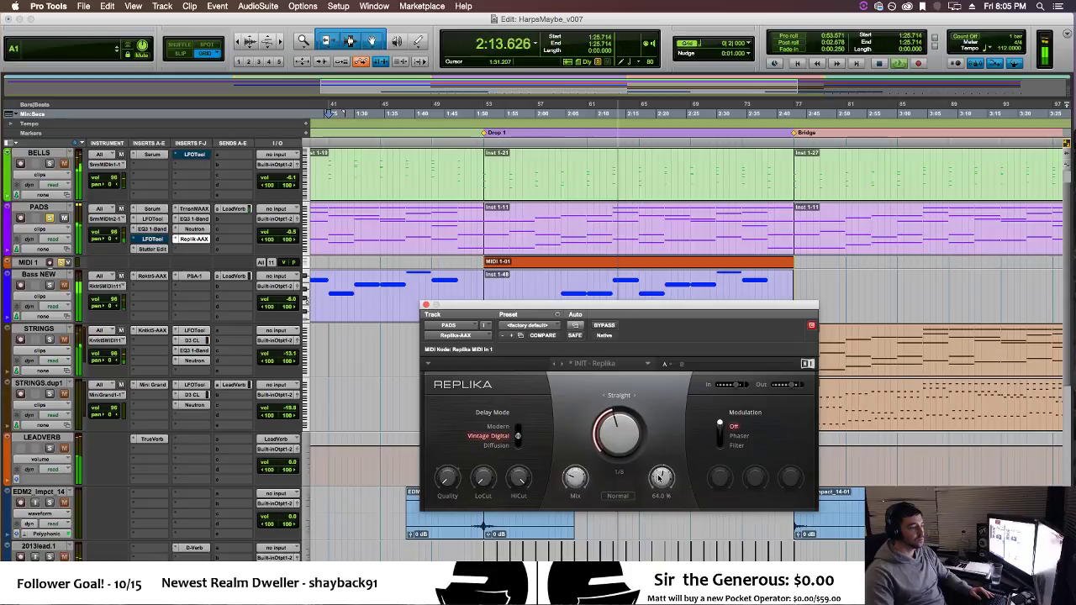
left_click(50, 218)
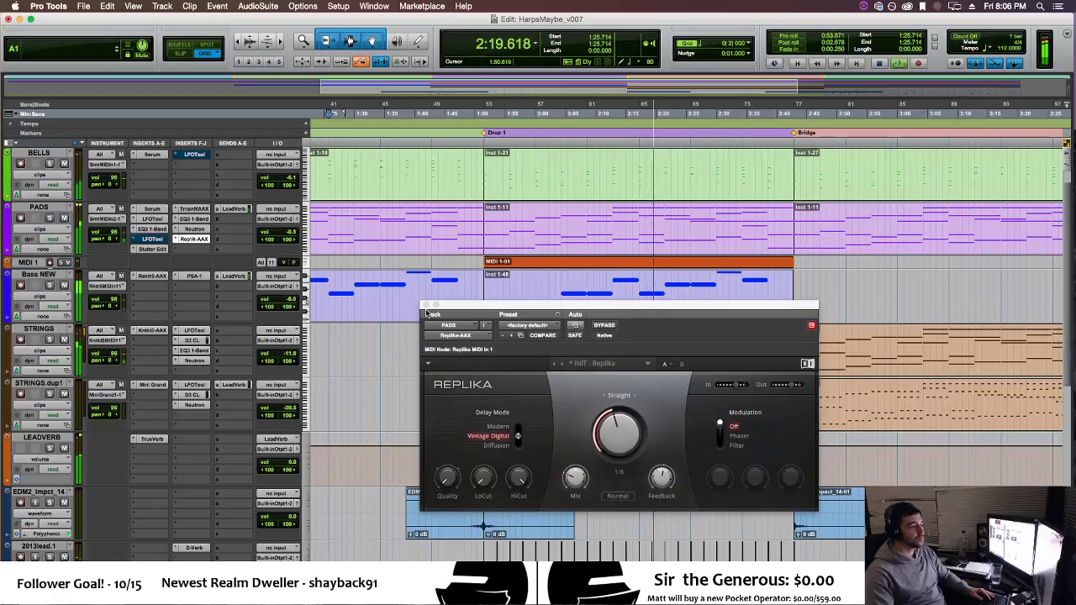
Enable bypass automation for the PADS Replika delay, close its window, and show its Master Bypass lane beneath the track.
left_click(604, 325)
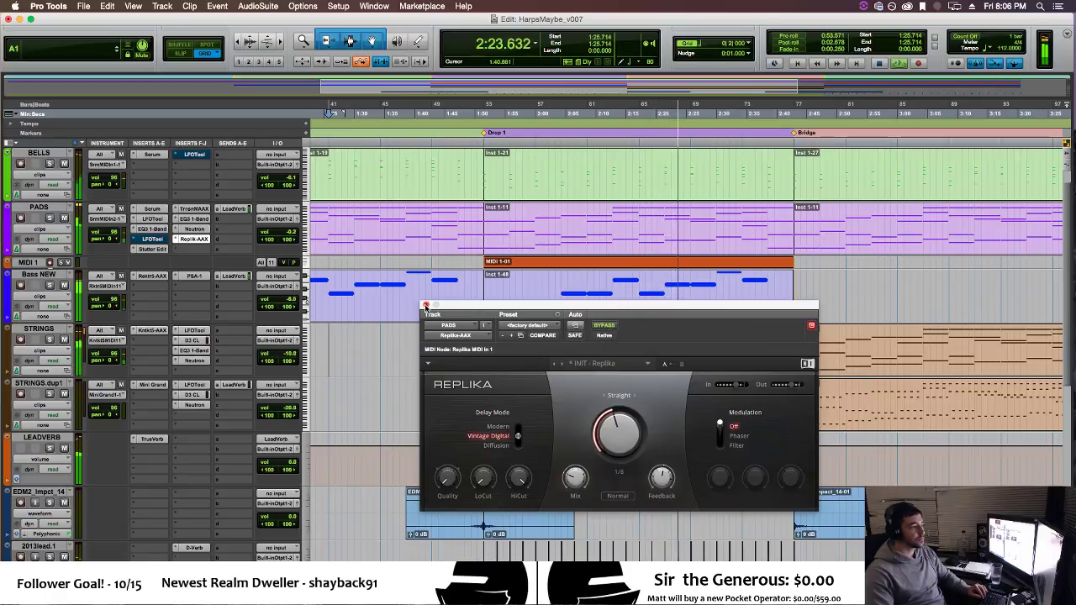
left_click(426, 305)
left_click(17, 250)
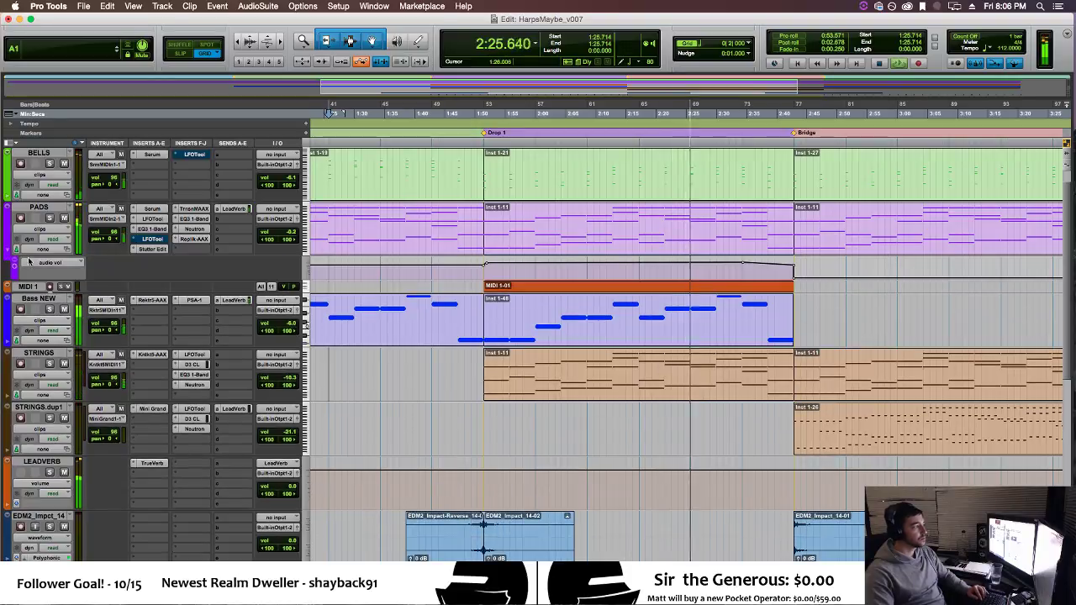
left_click(55, 263)
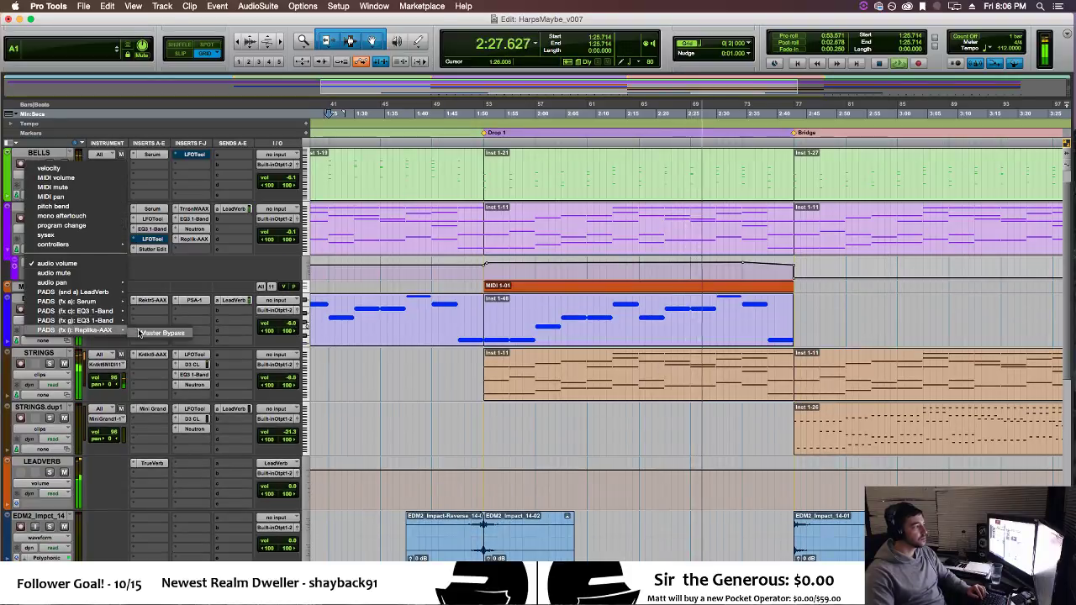
left_click(160, 332)
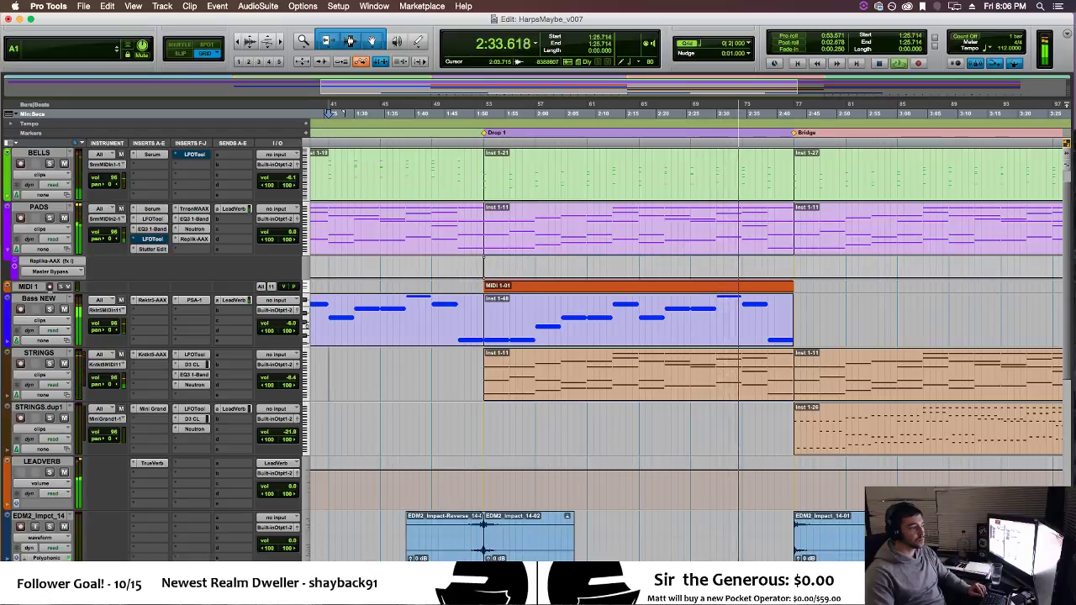
Automate the Replika Master Bypass so the delay is bypassed before Drop 1 and active from there, and hide the PADS automation lane.
scroll(803, 268, "left", 10)
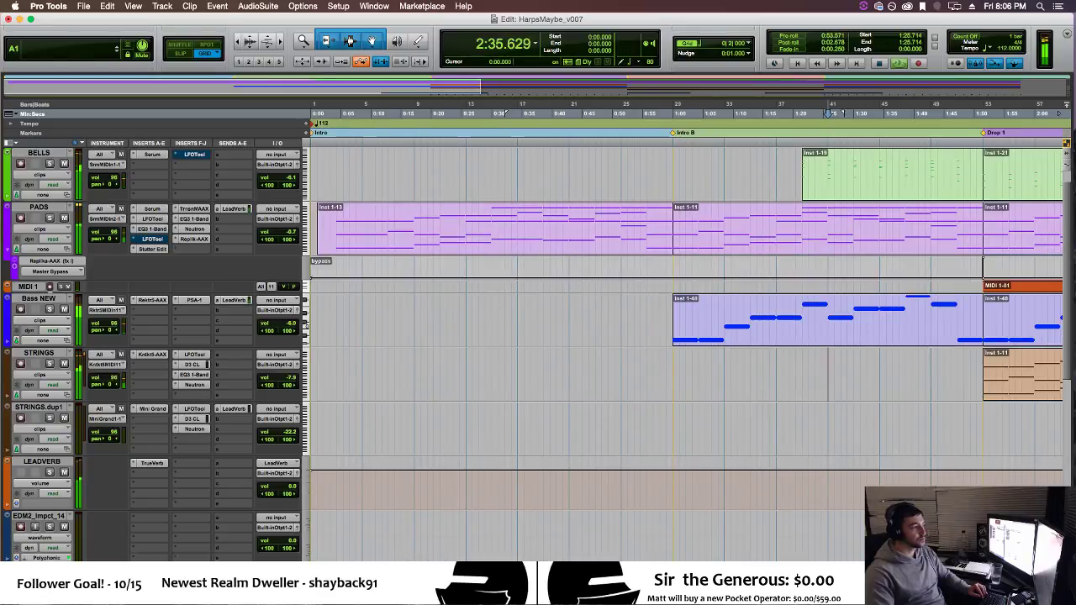
key("super+z")
scroll(521, 268, "right", 10)
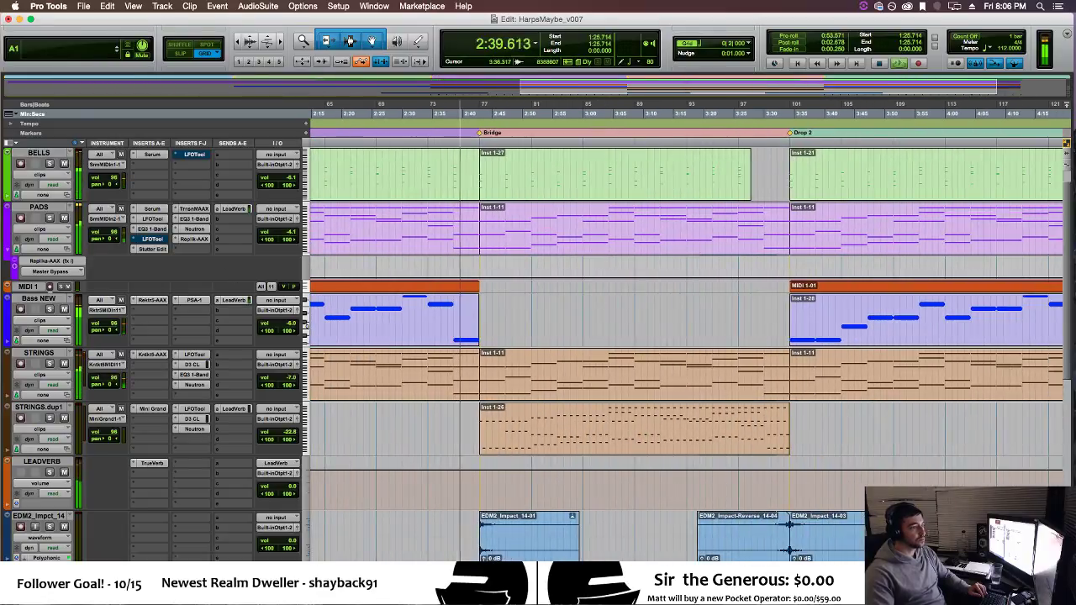
key("super+bracketleft")
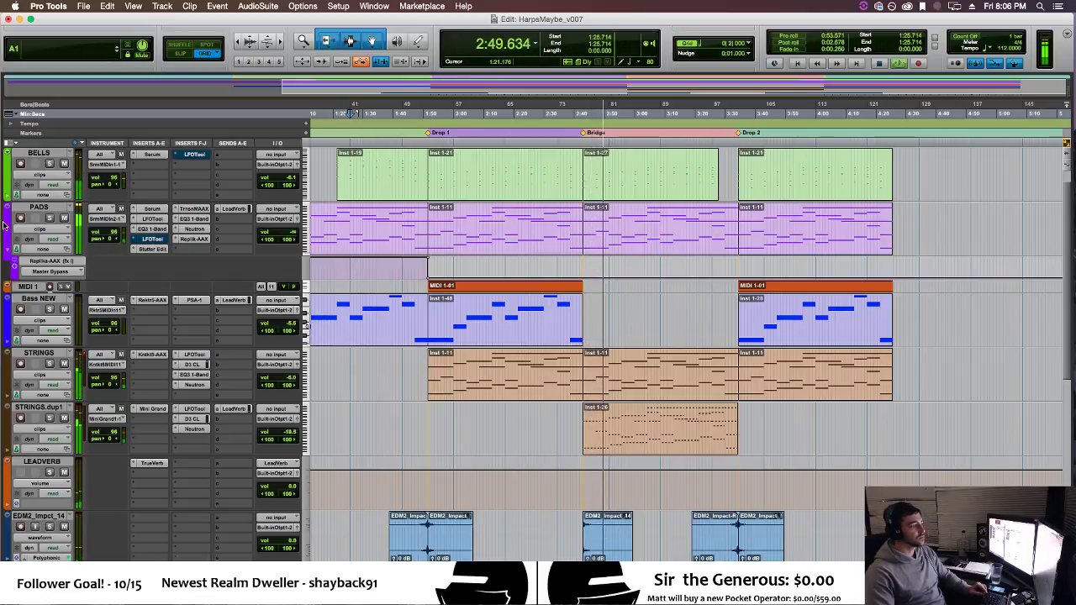
left_click(9, 251)
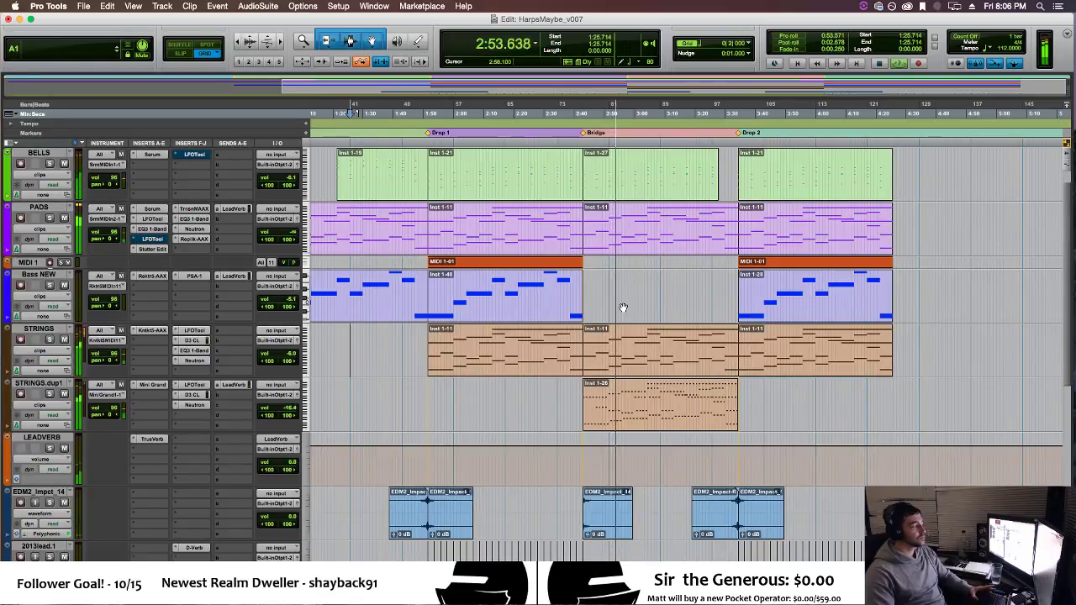
Play from 3:30.000, lower the feedback of the PADS Replika delay during Drop 2, and close its window.
left_click(725, 282)
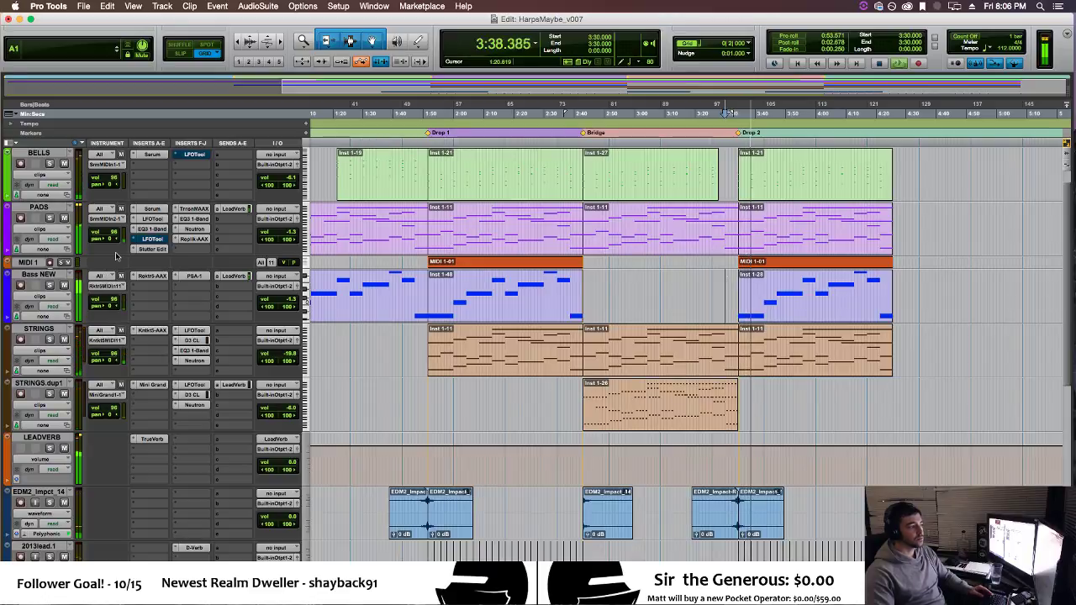
left_click(193, 239)
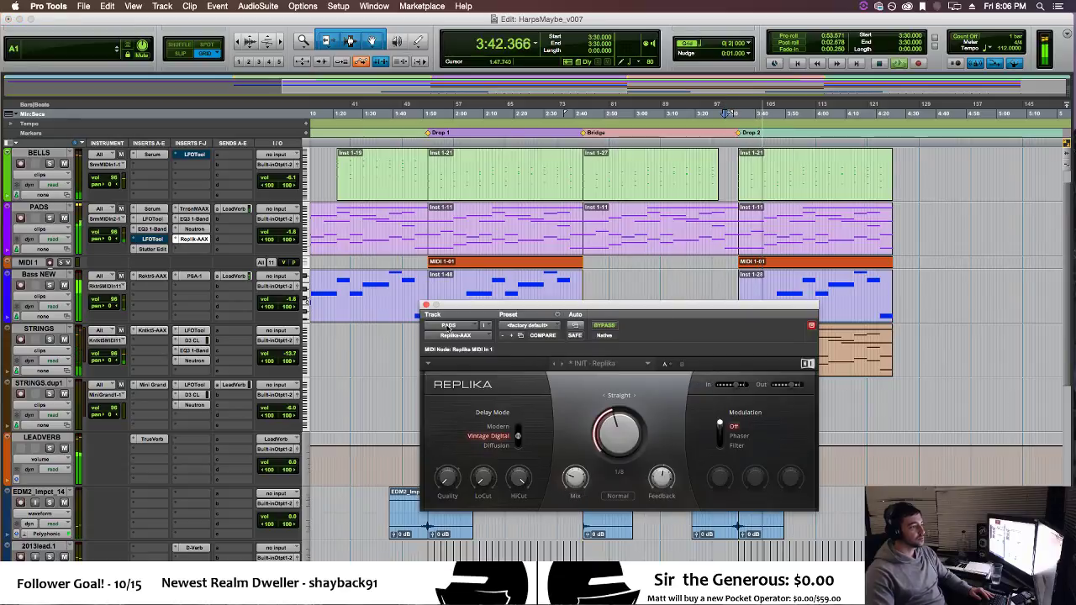
mouse_move(662, 481)
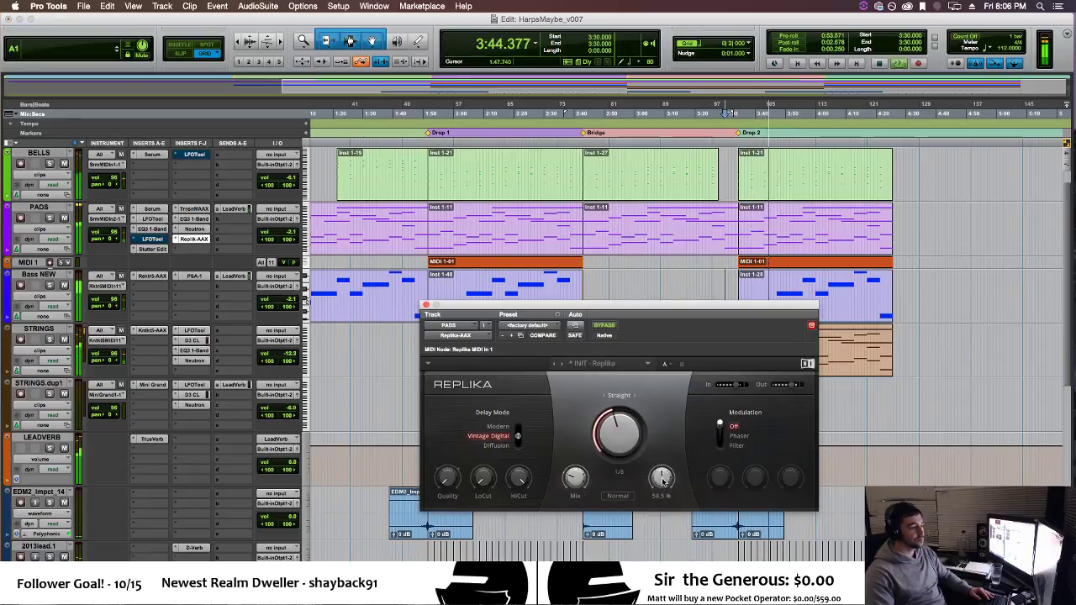
left_click_drag(661, 478, 662, 484)
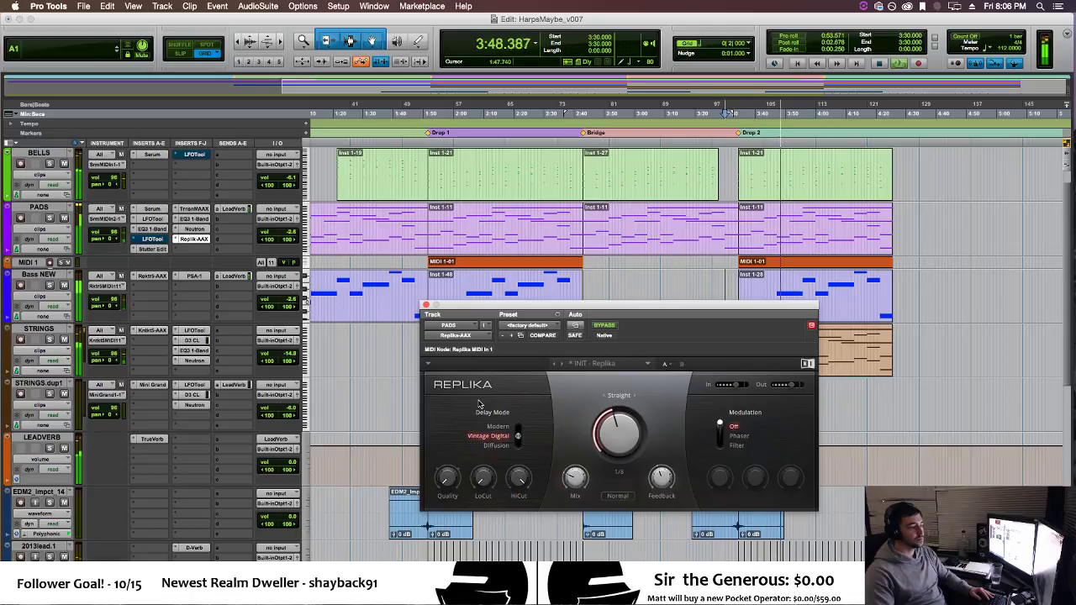
left_click(426, 305)
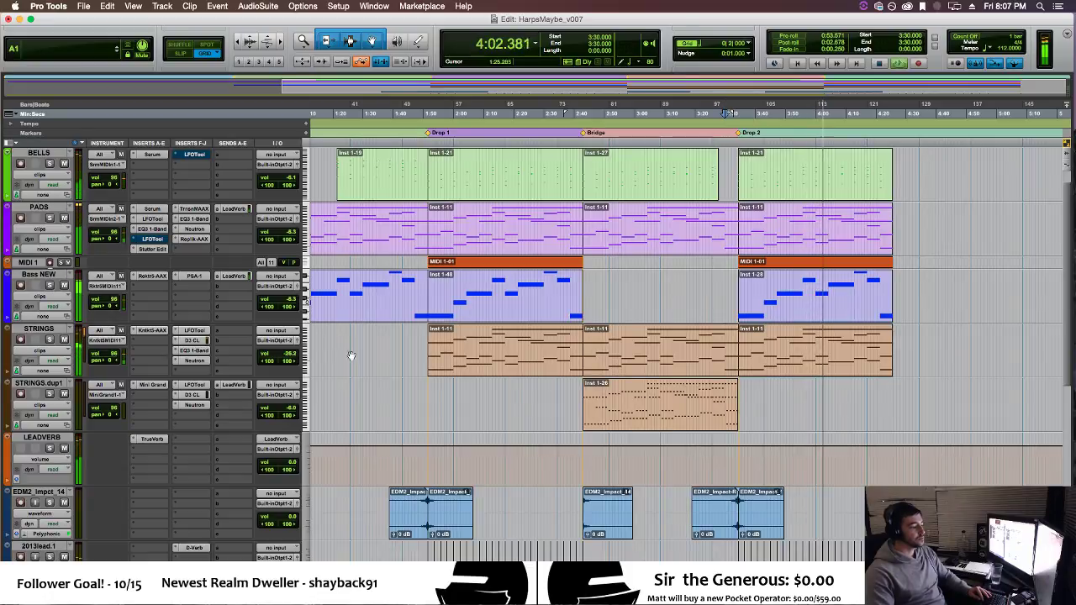
Insert the AIR Stereo Width (stereo) plug-in in the free slot below Replika on the PADS track.
left_click(176, 250)
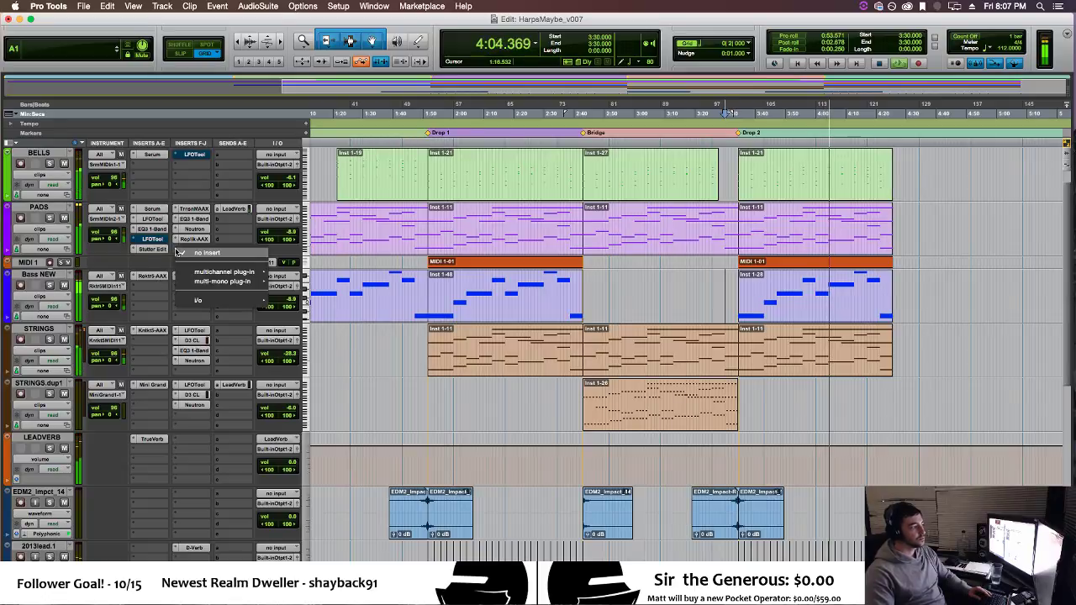
mouse_move(219, 271)
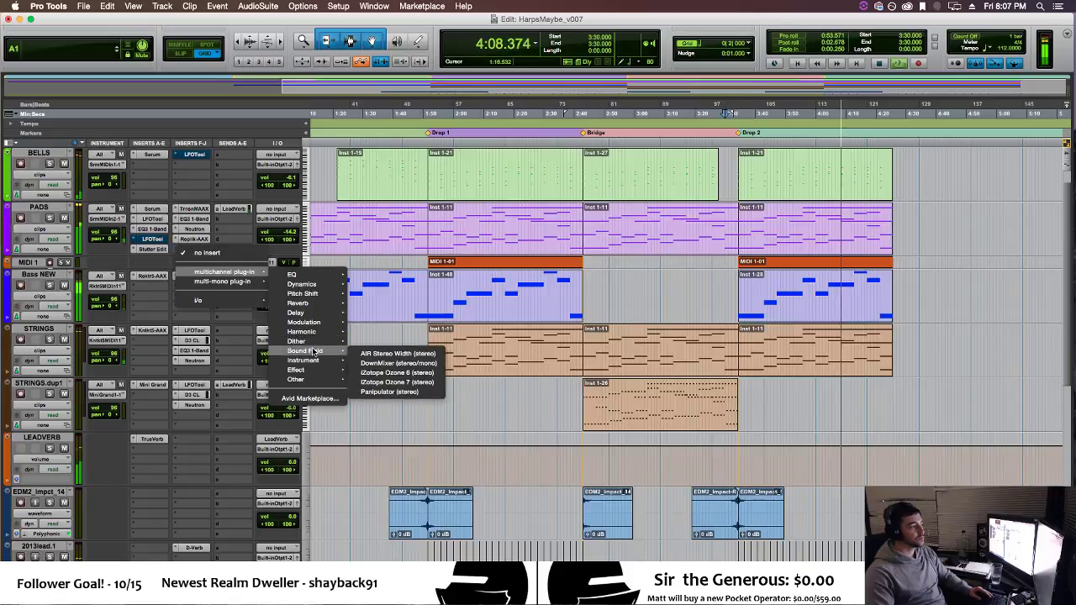
mouse_move(313, 352)
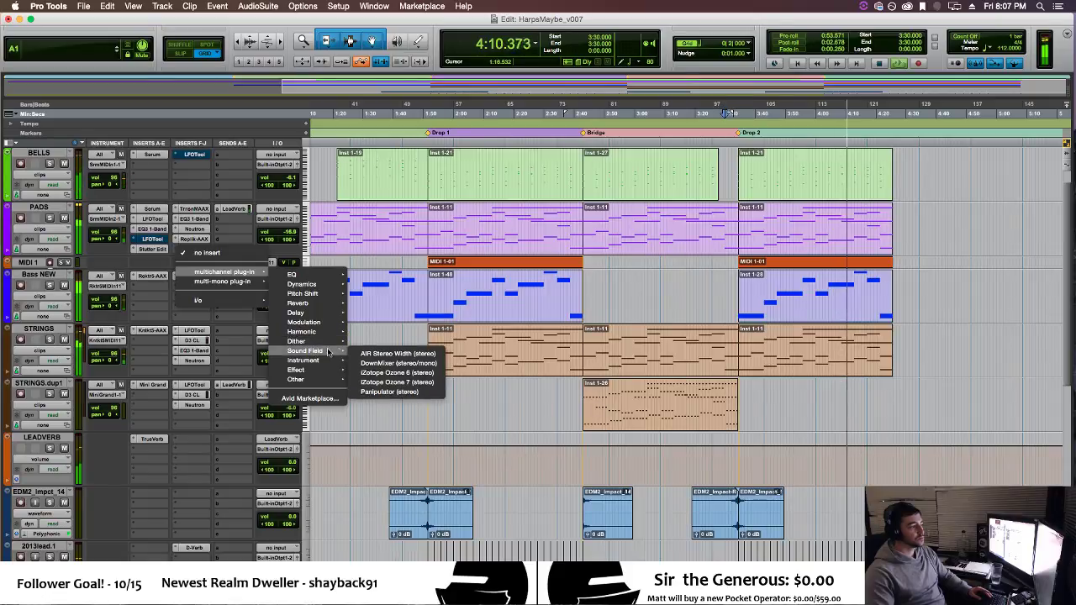
left_click(370, 353)
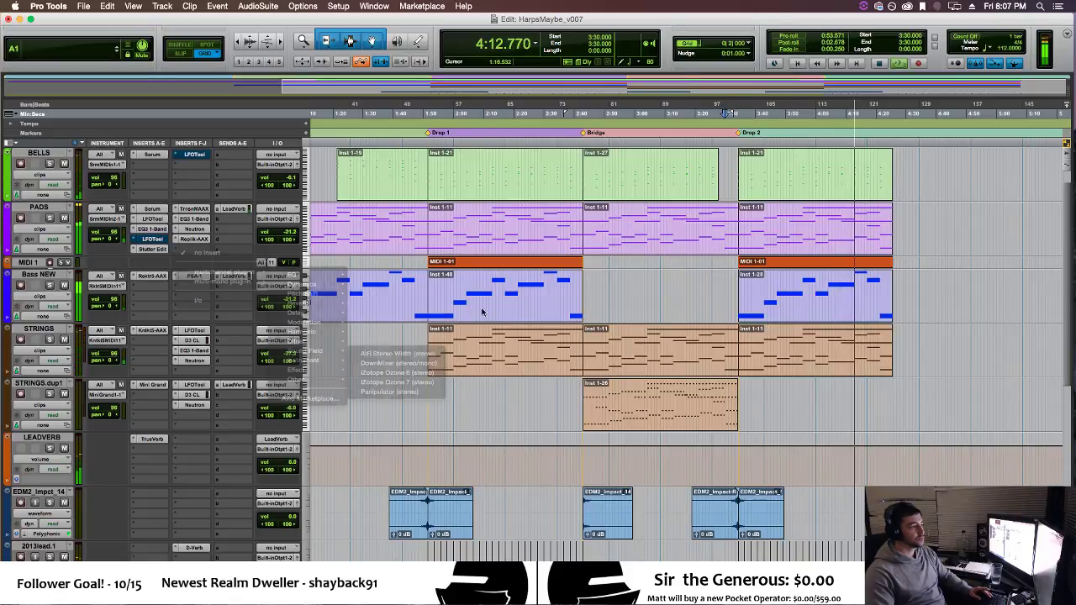
Select the Drop 1 clip on PADS and restart playback from 1:51.428 with PADS and MIDI 1 soloed.
left_click(536, 242)
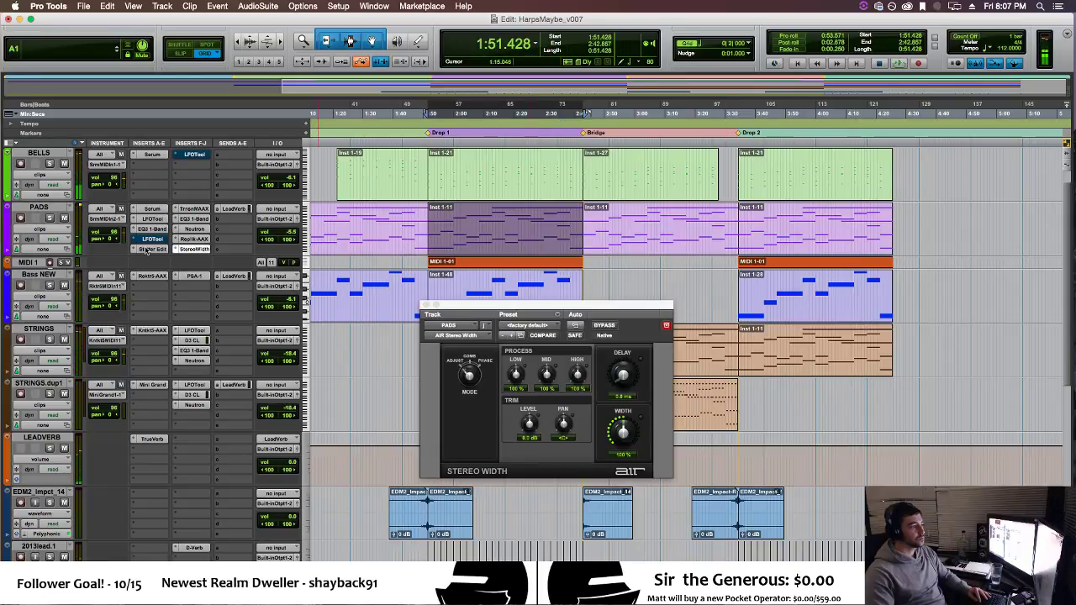
key("space")
left_click(49, 219)
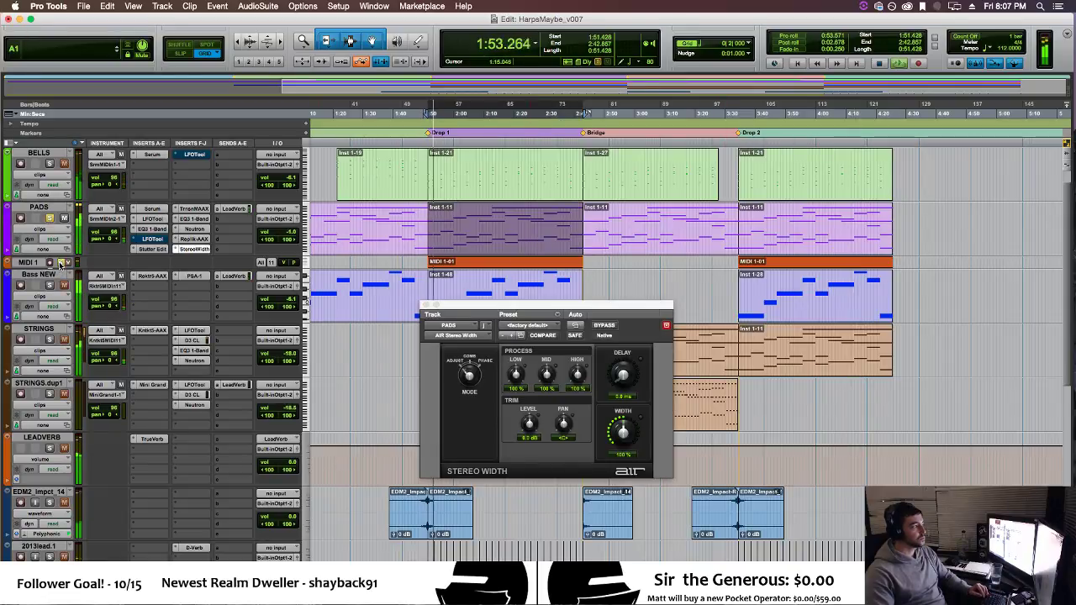
key("space")
key("space")
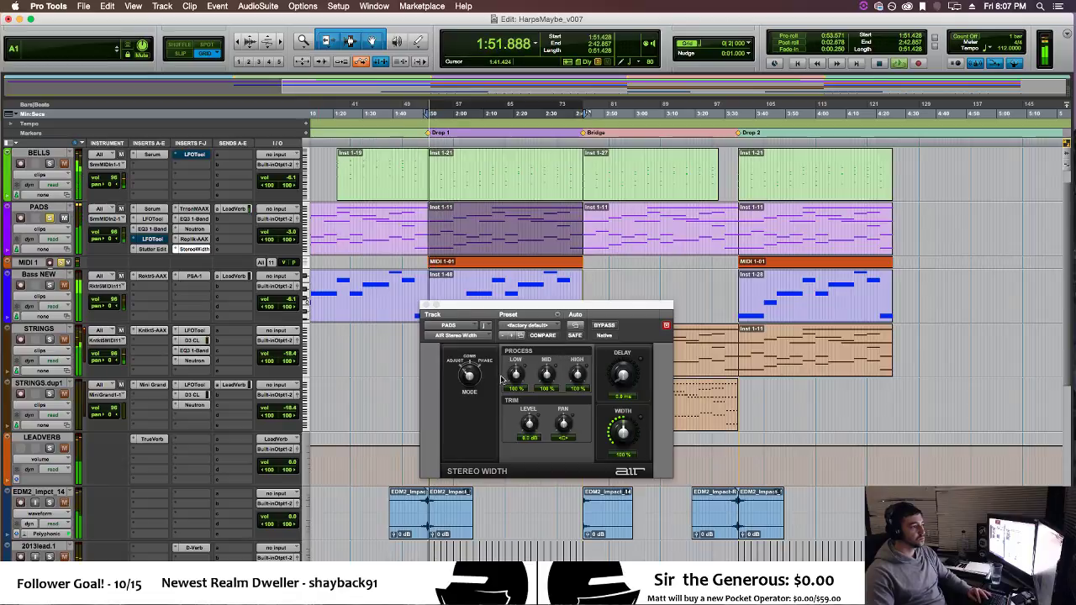
Try AIR Stereo Width at 200 % width against its bypassed sound, and remove the plug-in from PADS.
left_click_drag(629, 442, 625, 395)
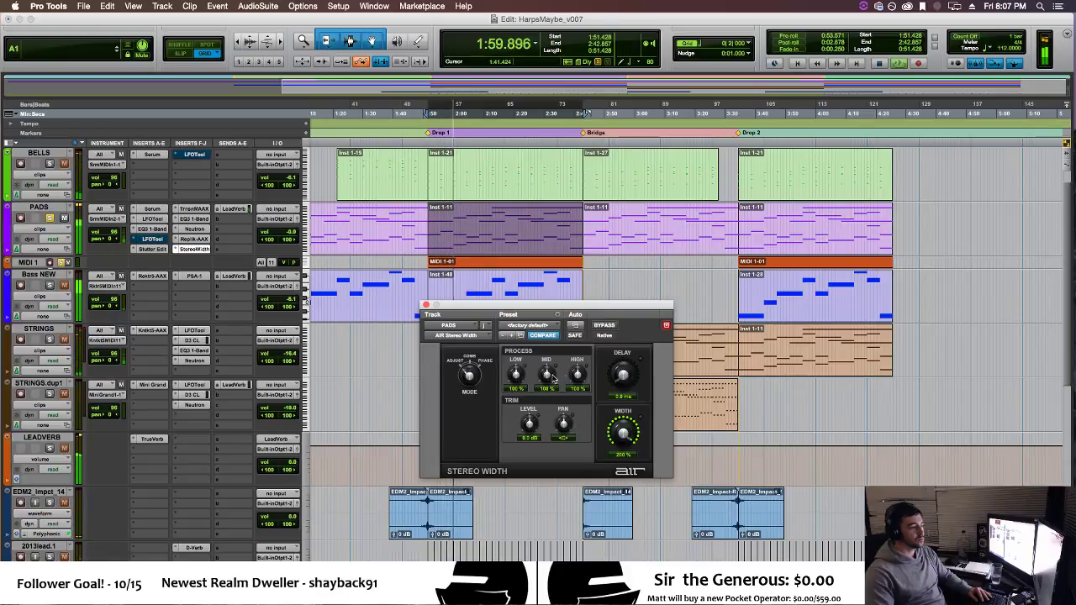
left_click(605, 326)
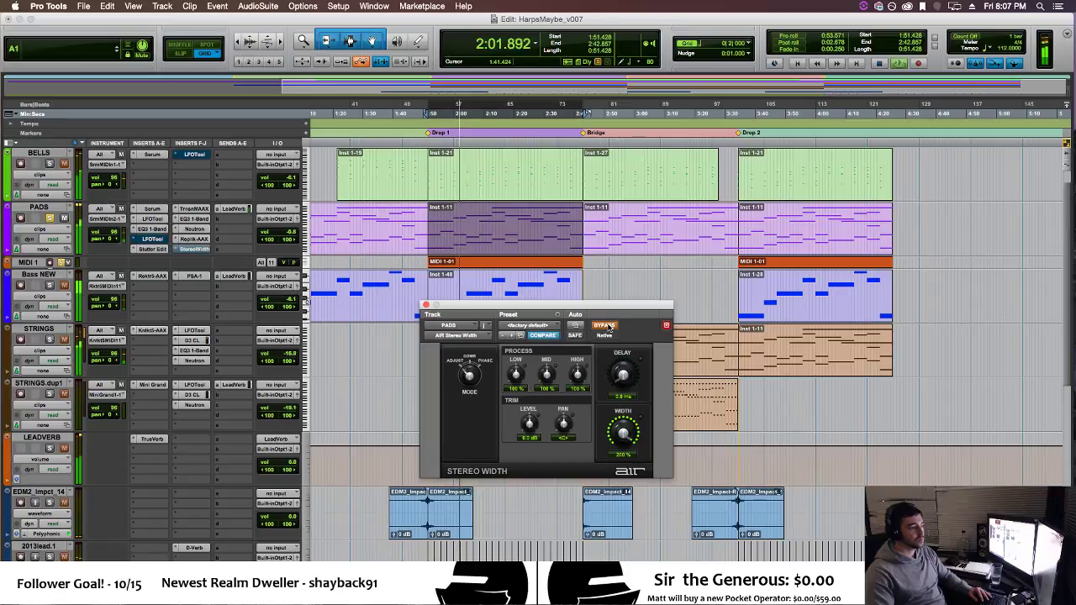
left_click(426, 306)
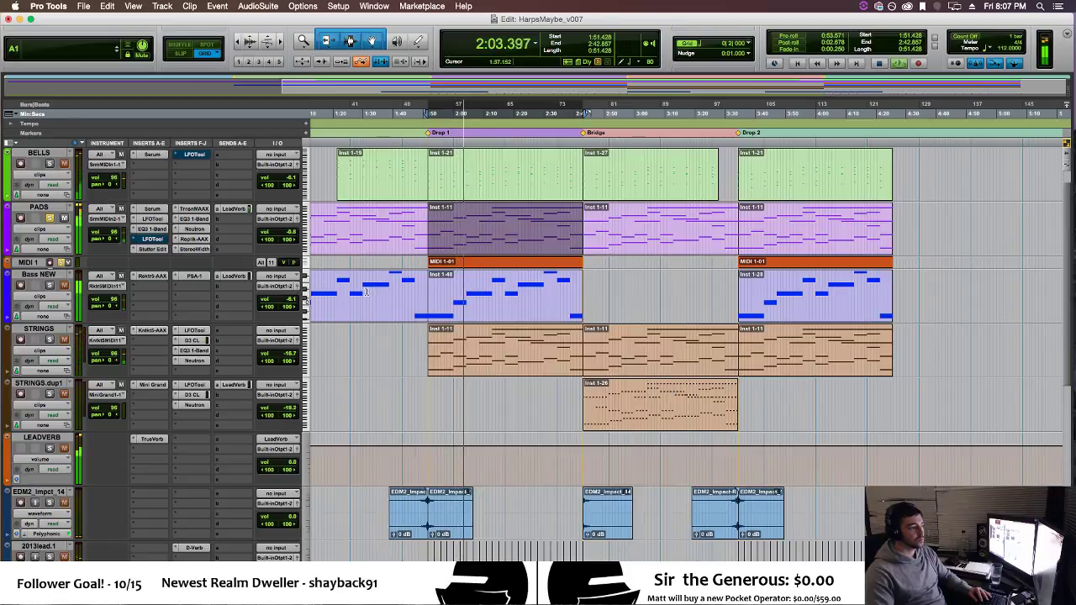
left_click(174, 250)
left_click(207, 231)
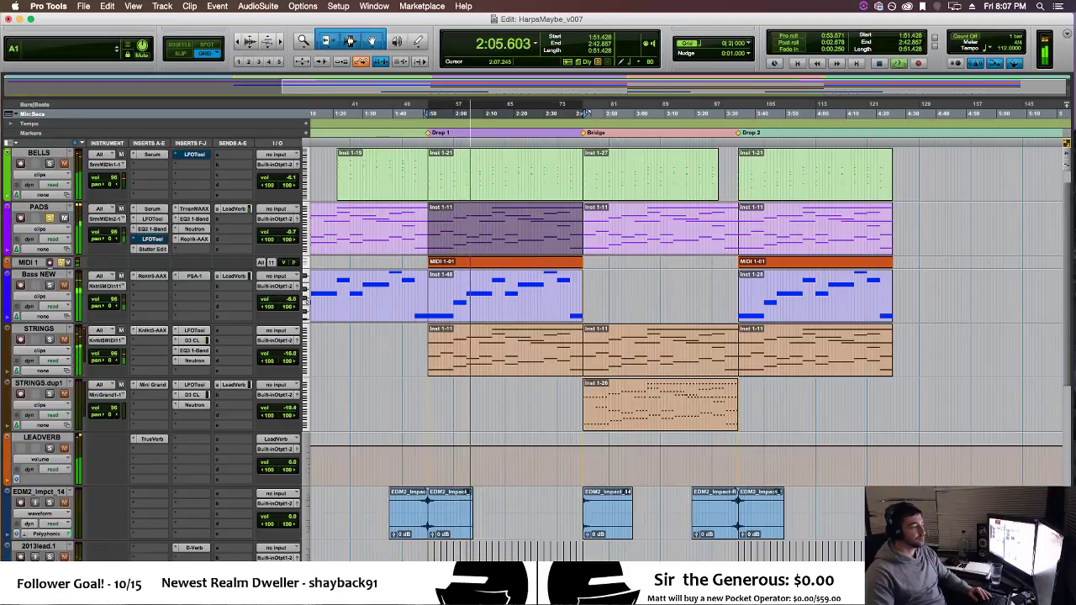
Stop playback, adjust the quality and raise the low cut of the PADS Replika delay, and replay Drop 1 from 1:51.428.
key("space")
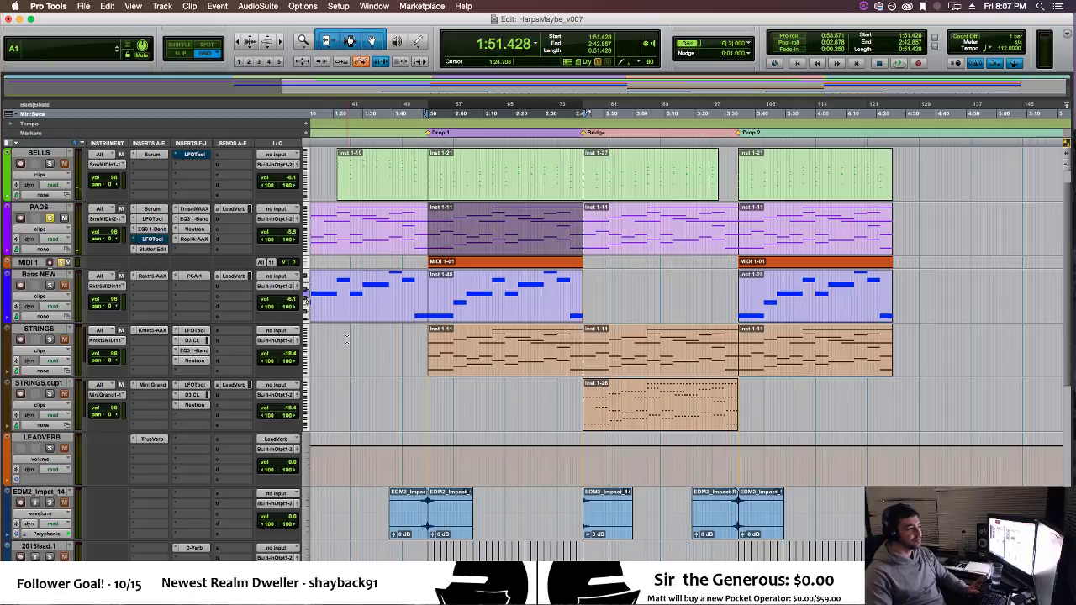
left_click(192, 241)
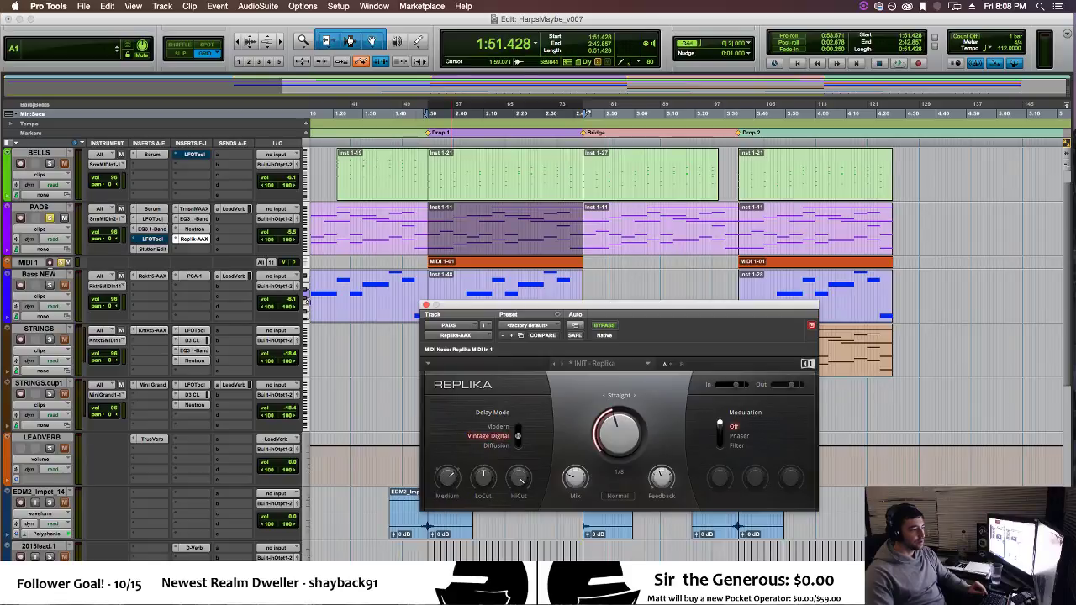
key("space")
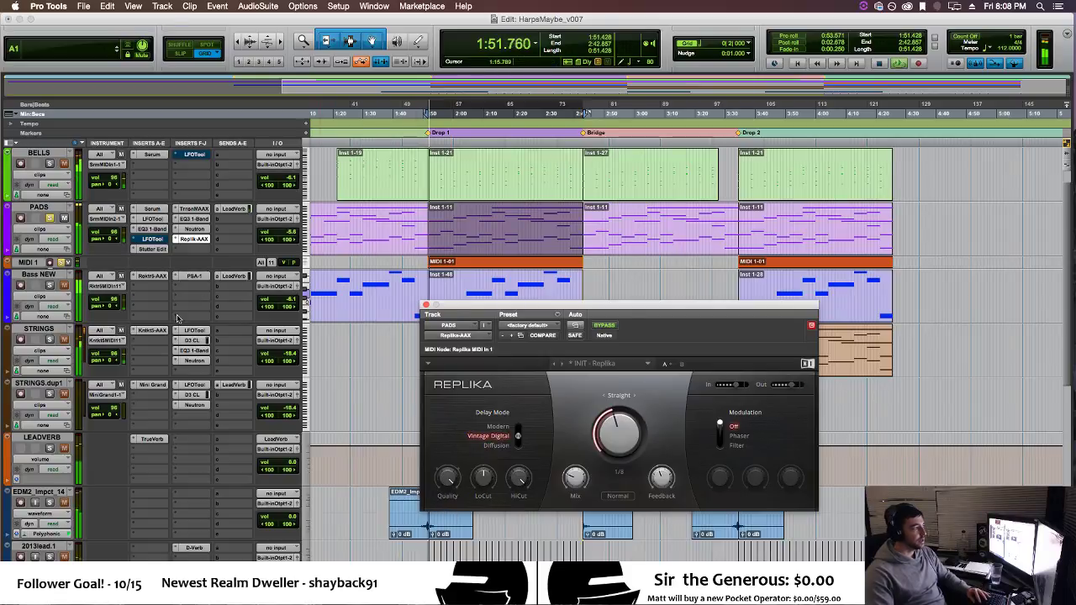
Fine-tune the low cut and quality of the PADS Replika delay while Drop 1 plays.
mouse_move(439, 466)
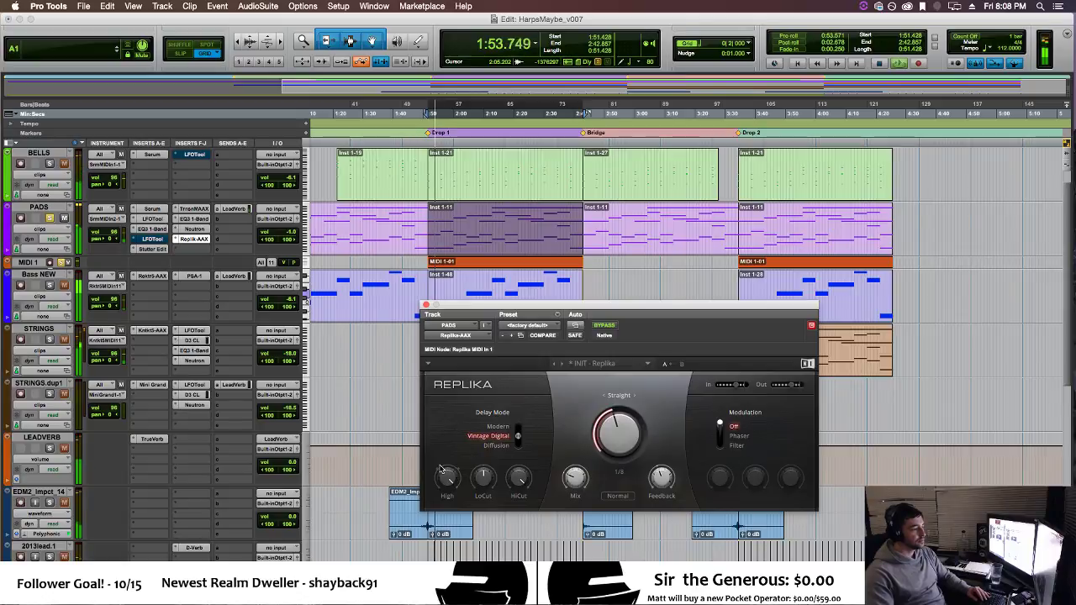
mouse_move(483, 479)
left_mouse_down()
mouse_move(482, 504)
mouse_move(482, 462)
left_mouse_up()
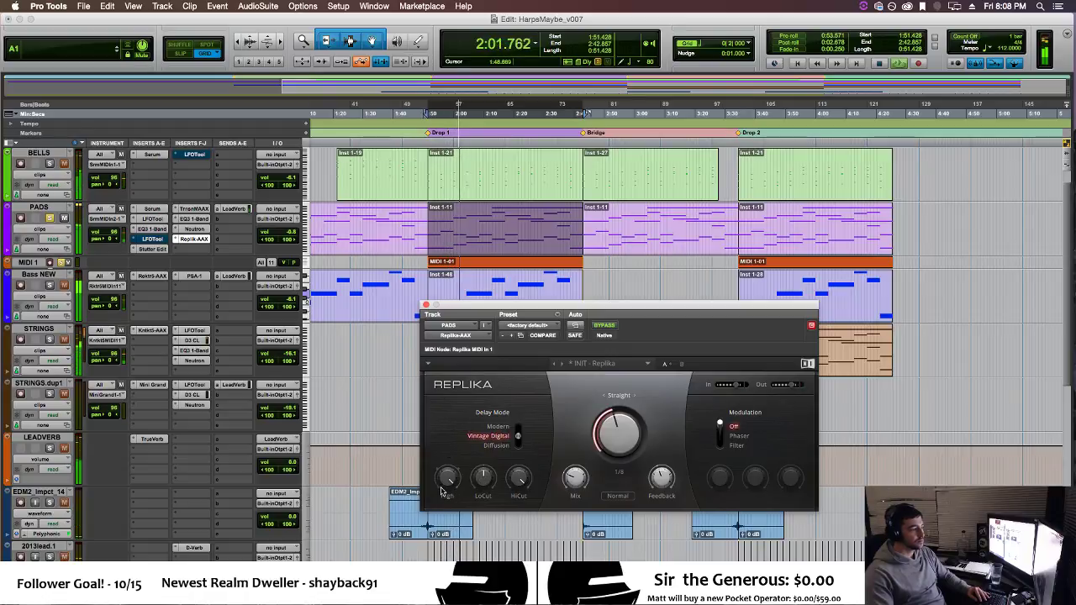
left_click_drag(445, 482, 450, 488)
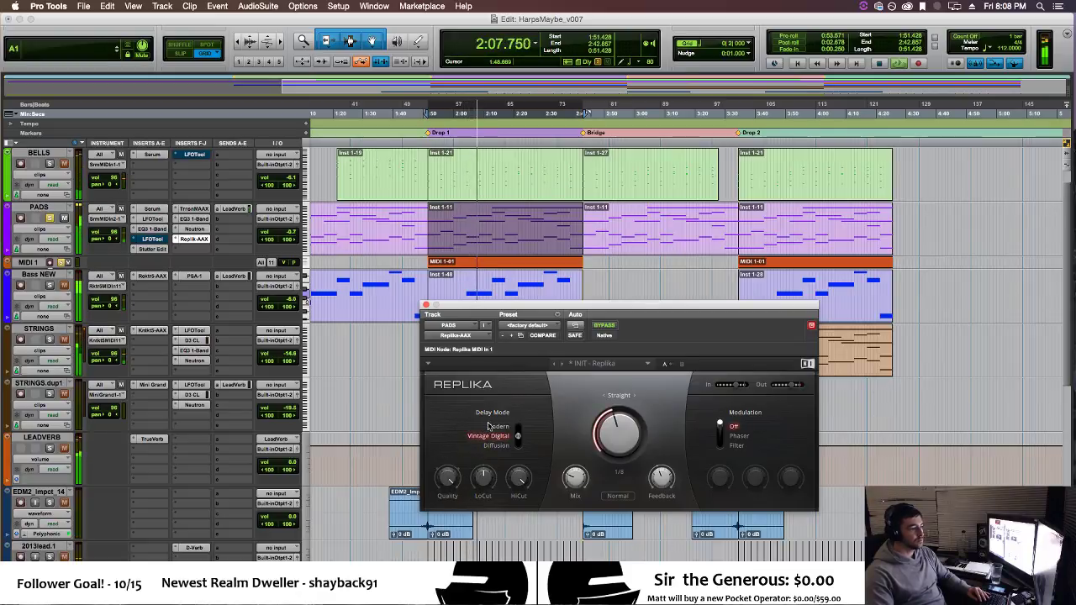
Close the Replika window, clear the PADS and MIDI 1 solos, and replay Drop 1 from 1:51.428.
left_click(193, 239)
key("space")
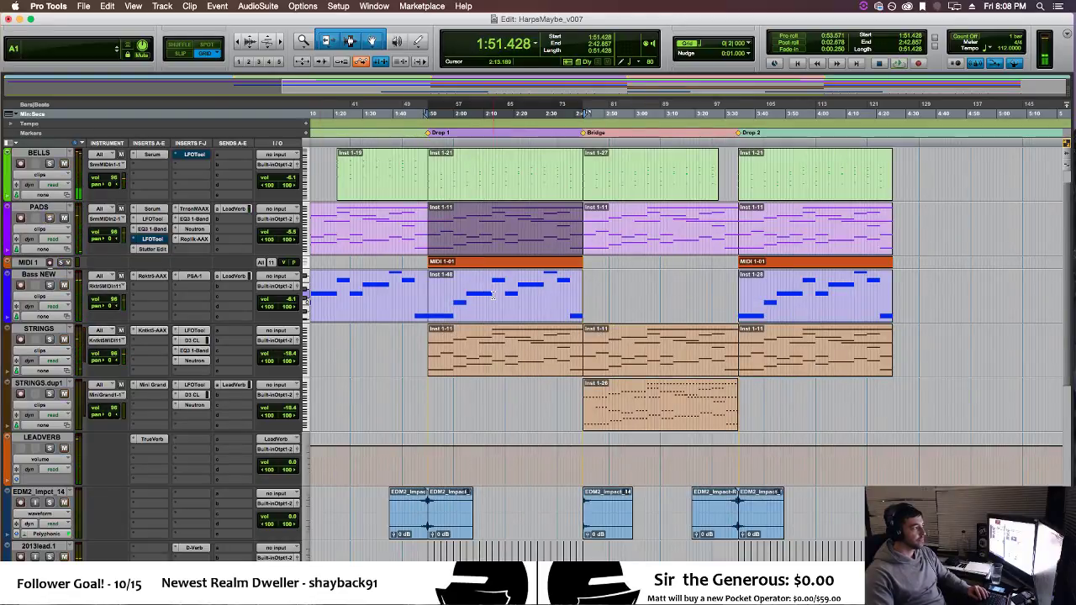
key("space")
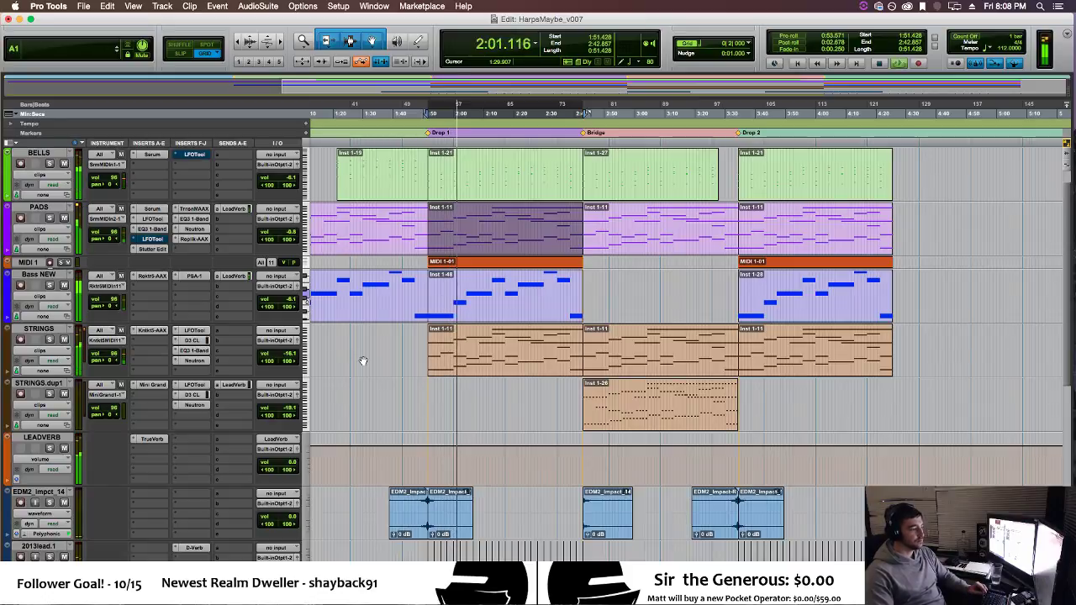
Copy the EDM2_Impact-Reverse clip from before Drop 1 to 2:30.000, ending at the Bridge, and audition the transition from 2:36.428.
left_click_drag(405, 531, 580, 528)
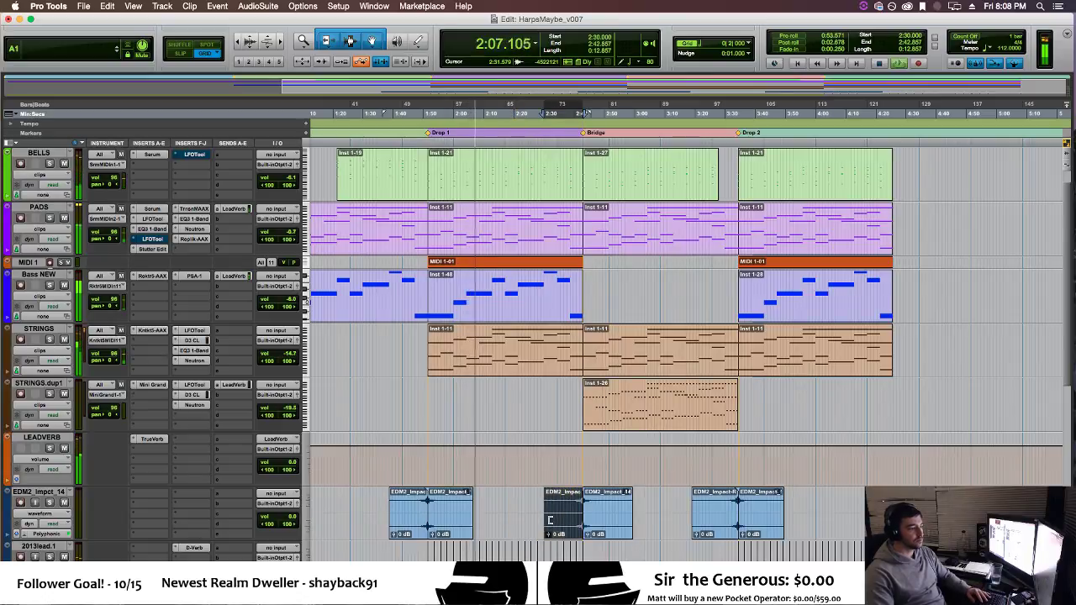
key("t")
key("space")
left_click(724, 507)
key("space")
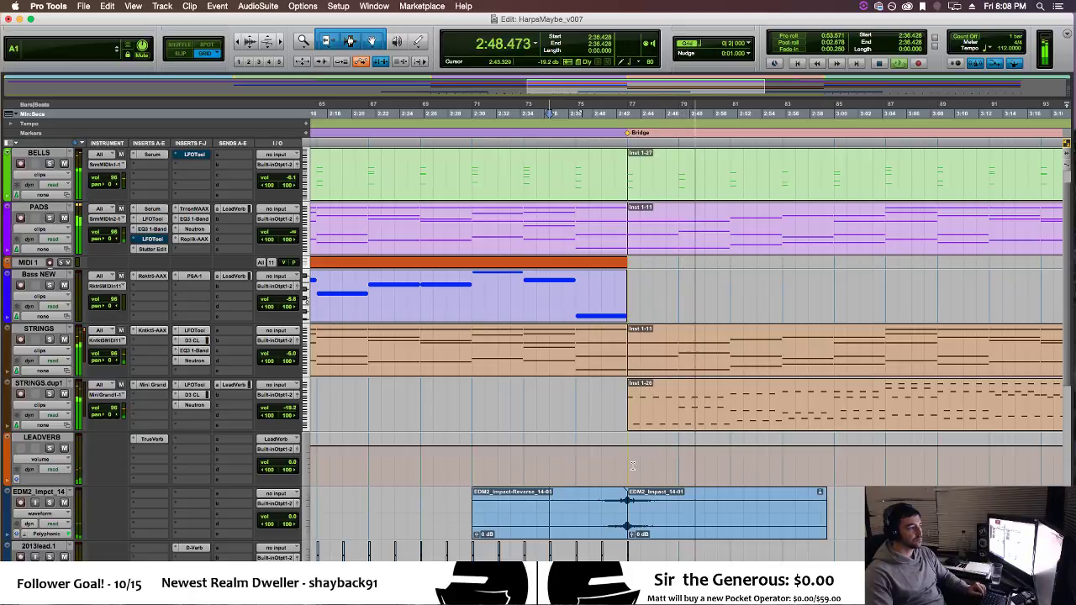
Reveal the automation lane below the CHOIR track and switch it to audio volume.
scroll(634, 466, "down", 10)
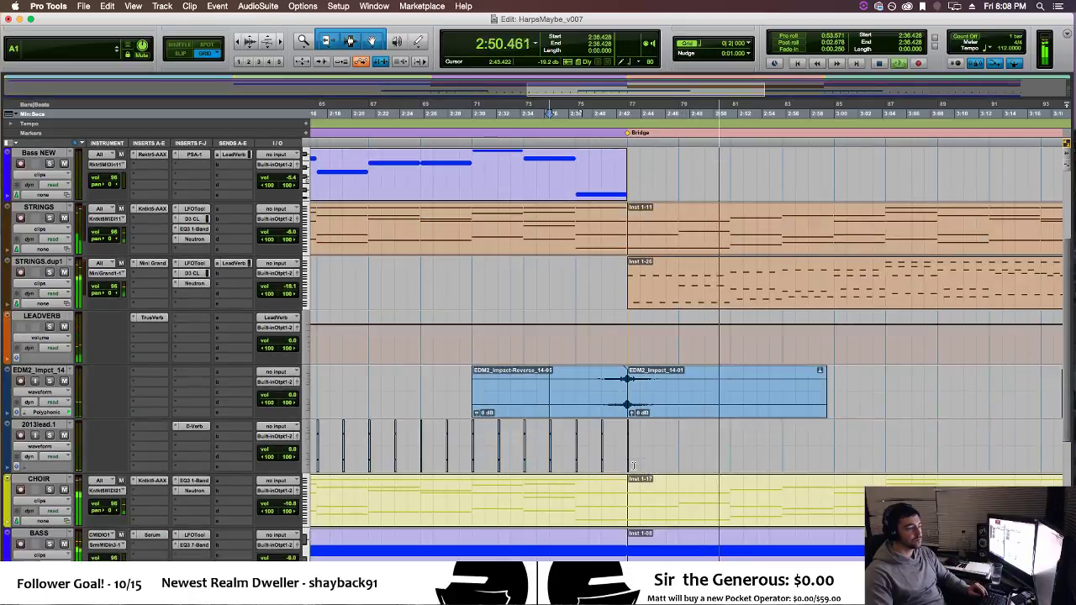
left_click(8, 361)
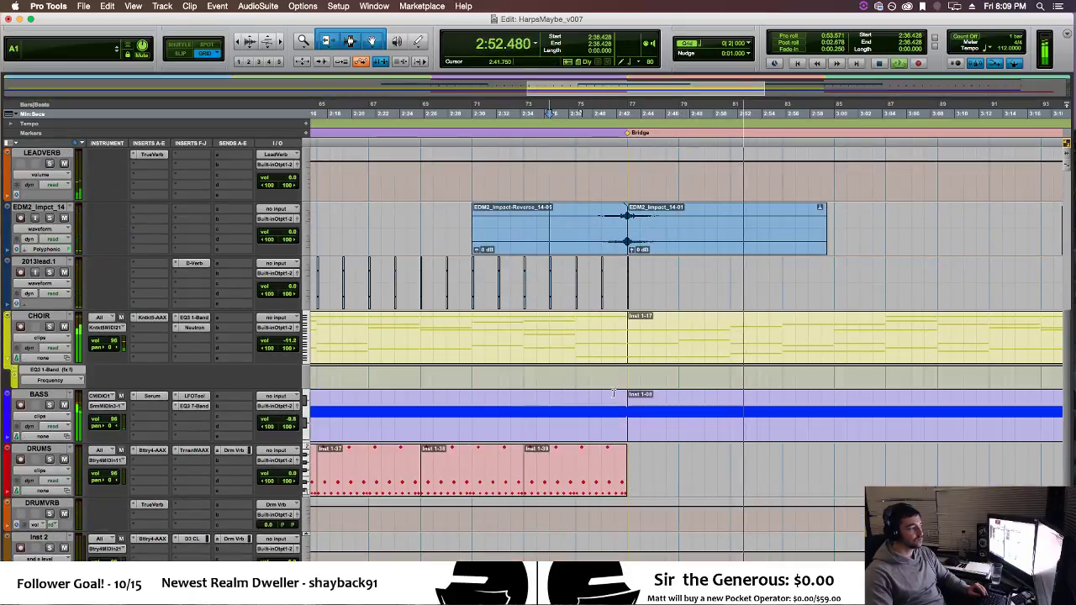
left_click(52, 381)
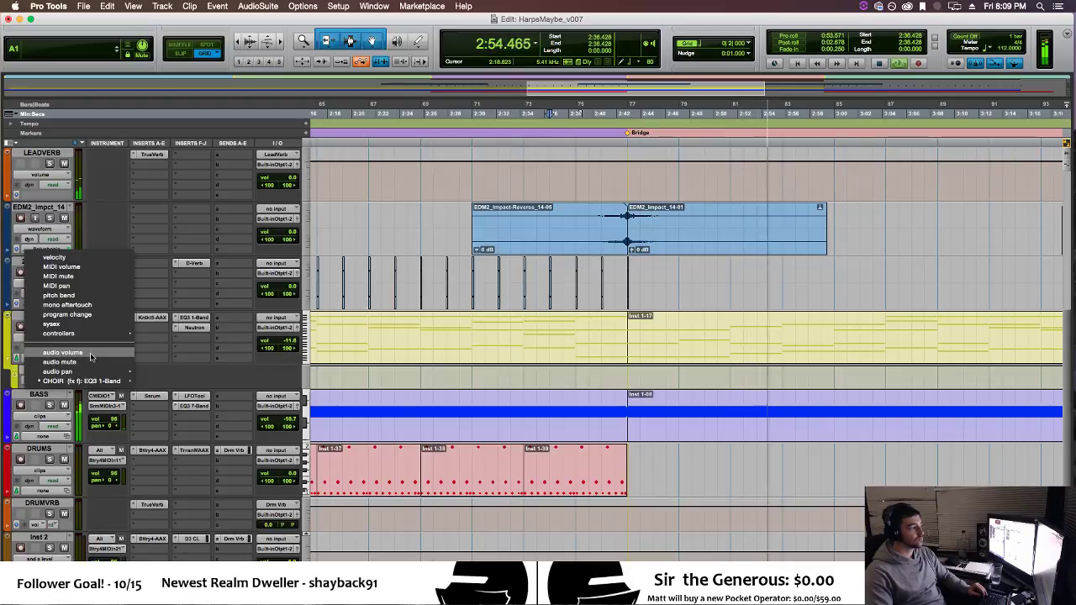
left_click(63, 352)
key("r")
key("r")
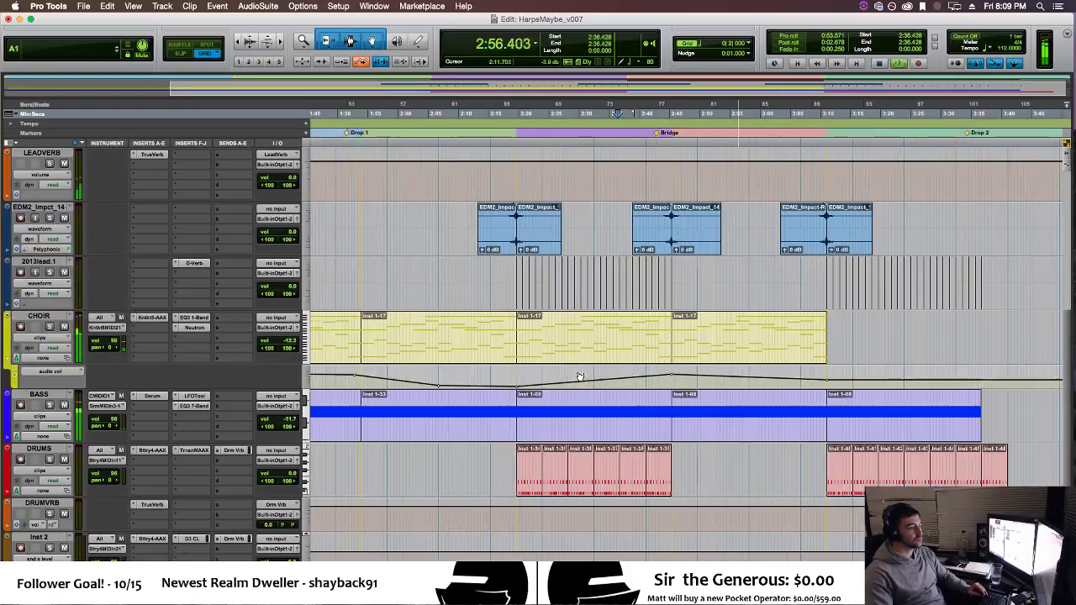
Add a second automation lane under CHOIR and set it to the EQ3 1-Band Frequency parameter.
left_click(14, 381)
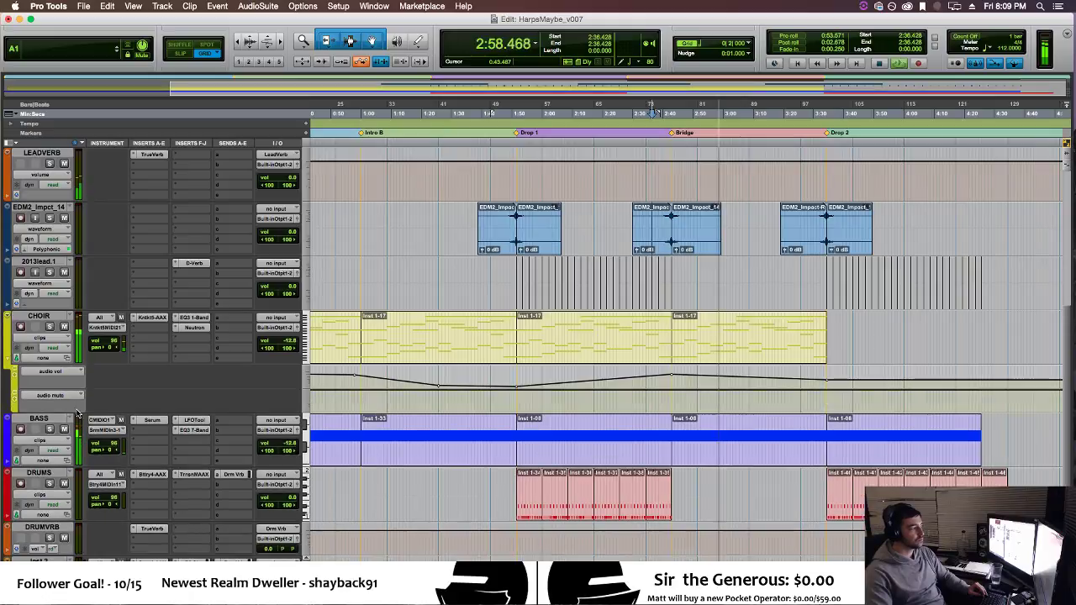
left_click(52, 396)
mouse_move(107, 417)
left_click(156, 418)
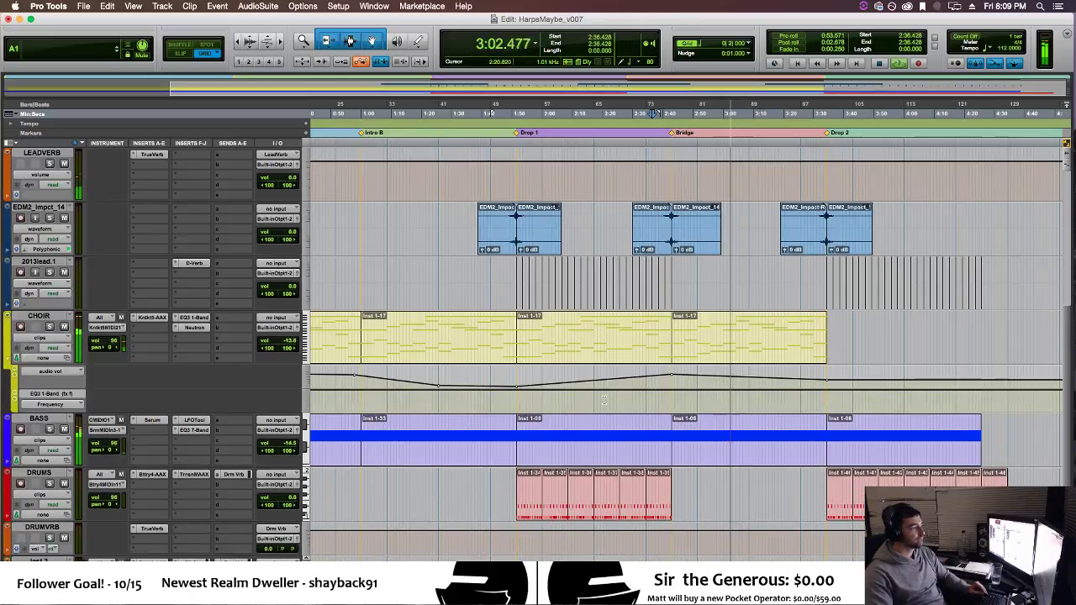
Ramp CHOIR's EQ3 1-Band frequency automation down from the Bridge to Drop 2, check the filter plug-in, and hide the automation lanes.
scroll(603, 400, "down", 3)
scroll(603, 400, "up", 3)
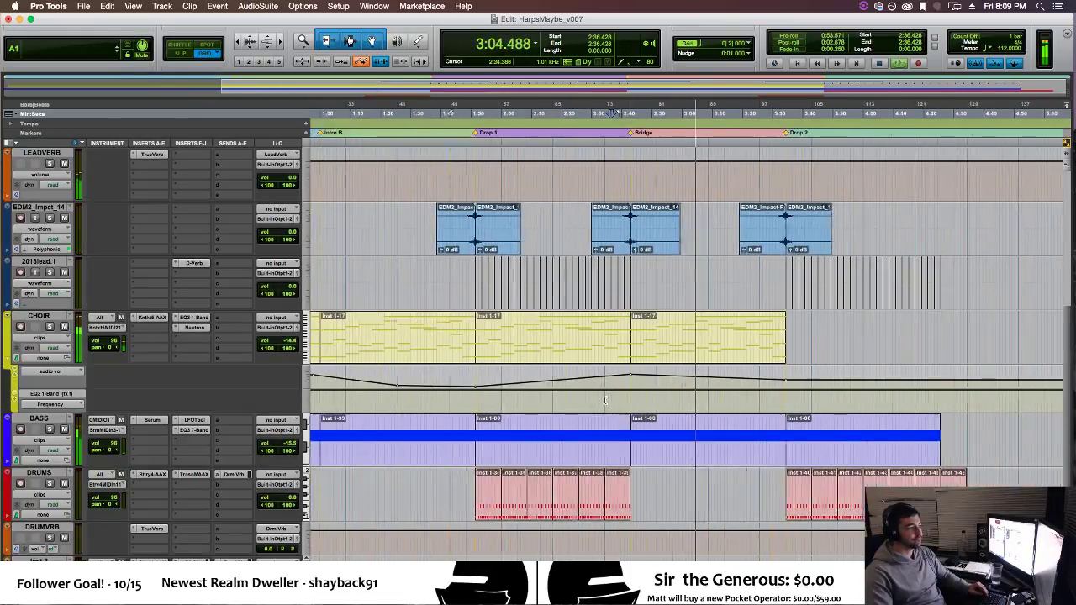
scroll(605, 401, "left", 5)
scroll(605, 400, "right", 5)
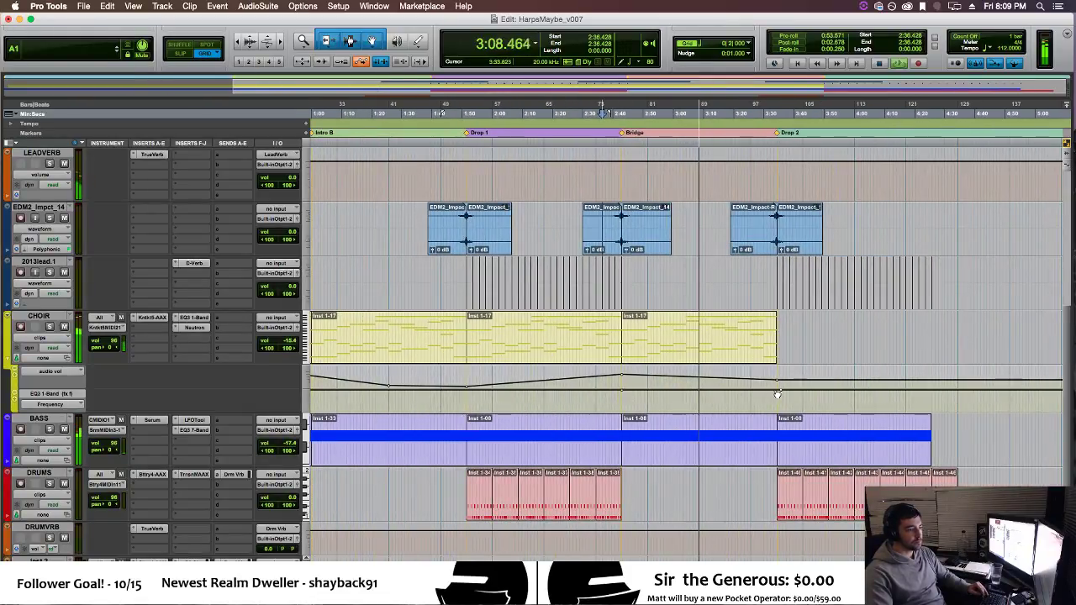
left_click_drag(775, 391, 771, 412)
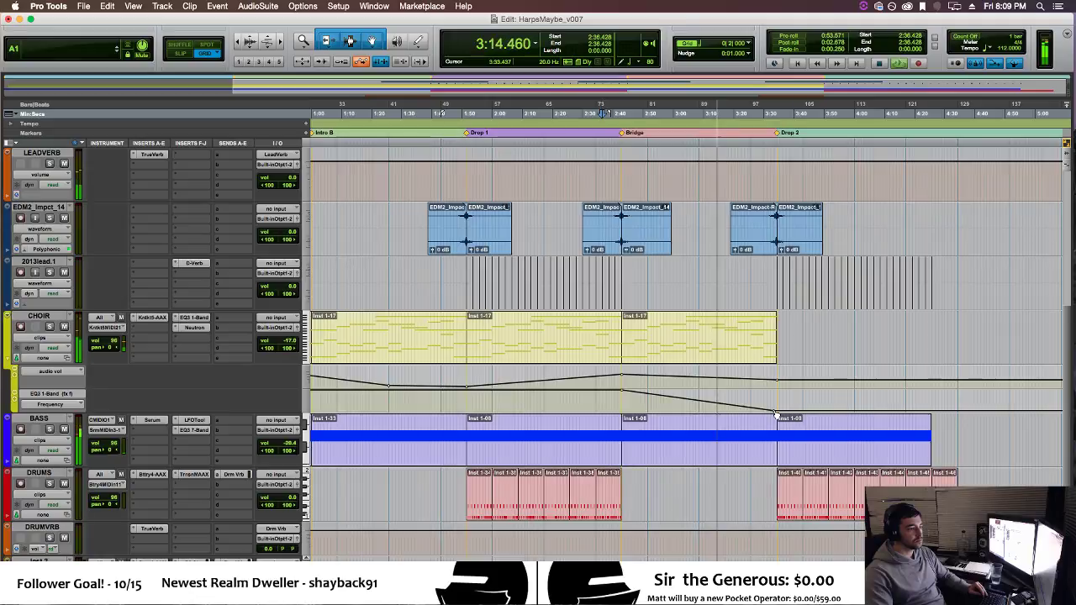
left_click_drag(776, 412, 775, 406)
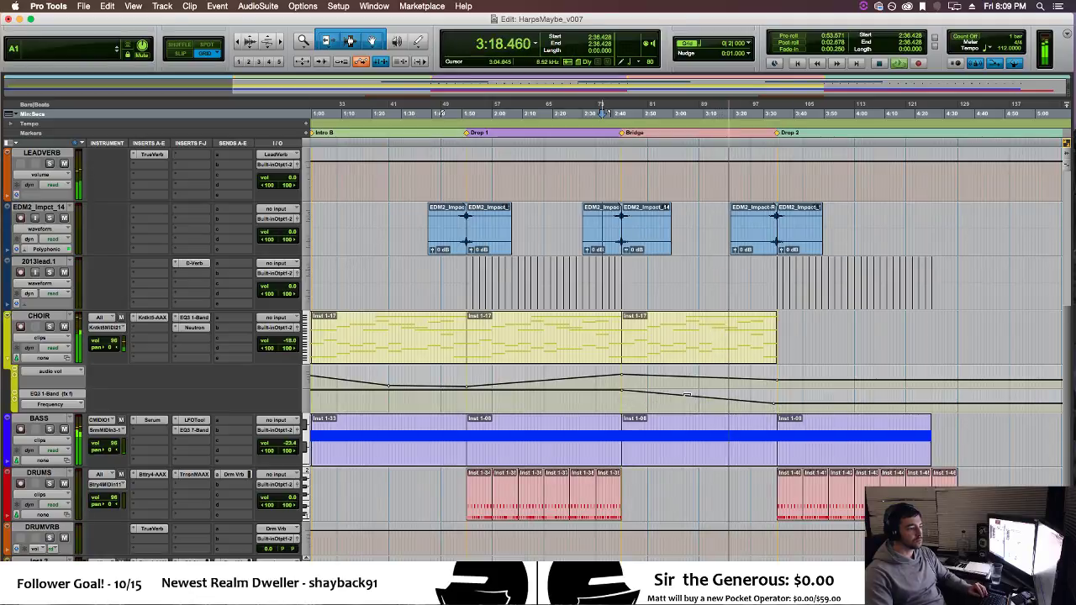
left_click(194, 318)
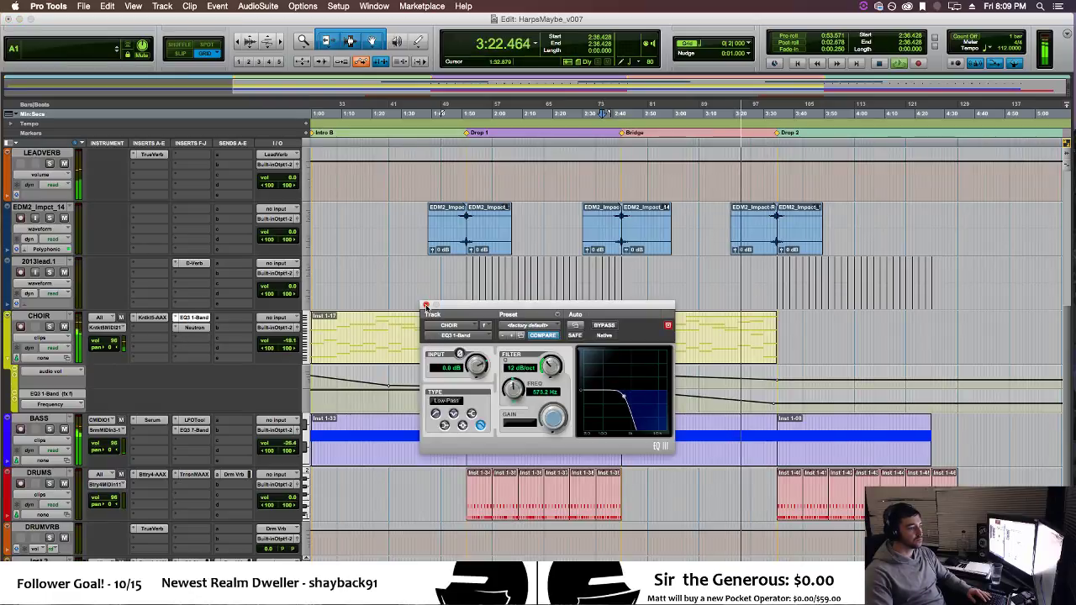
left_click(425, 305)
left_click(9, 363)
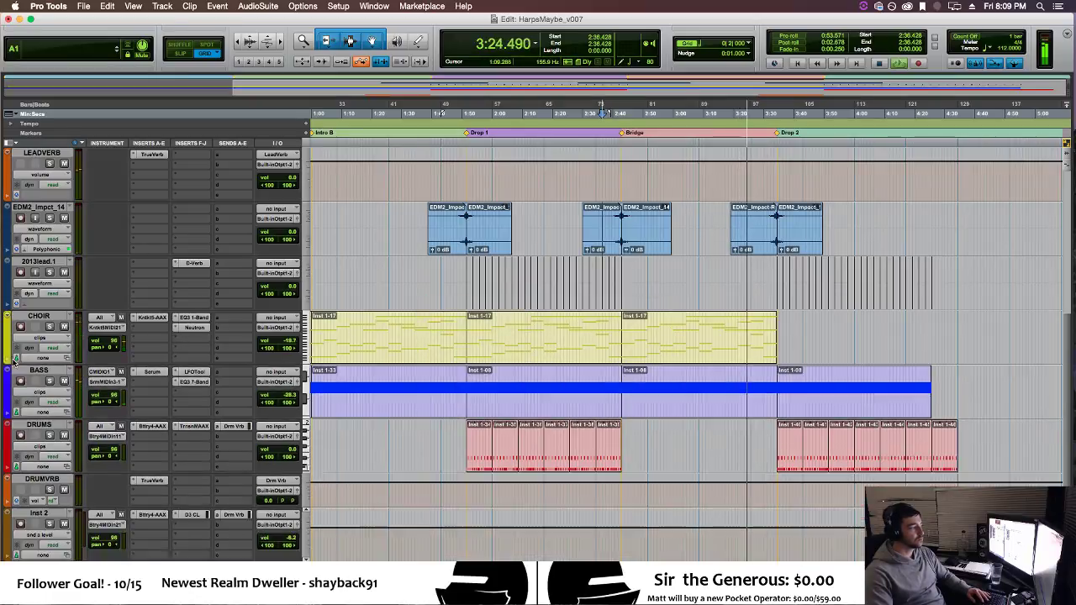
Replay the transition into the Bridge from 2:41.785.
key("space")
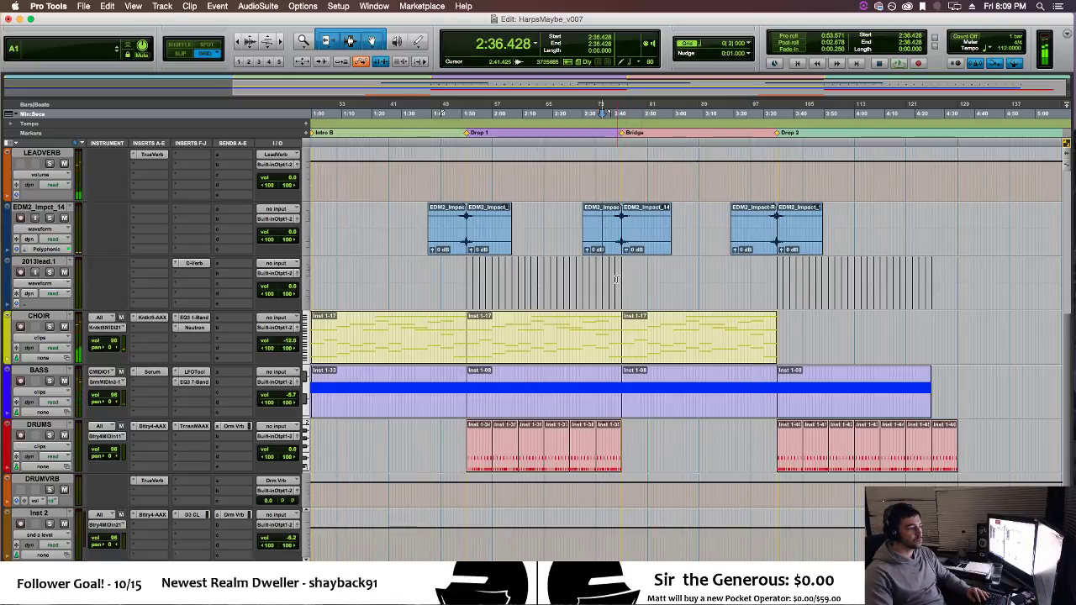
left_click(616, 280)
key("space")
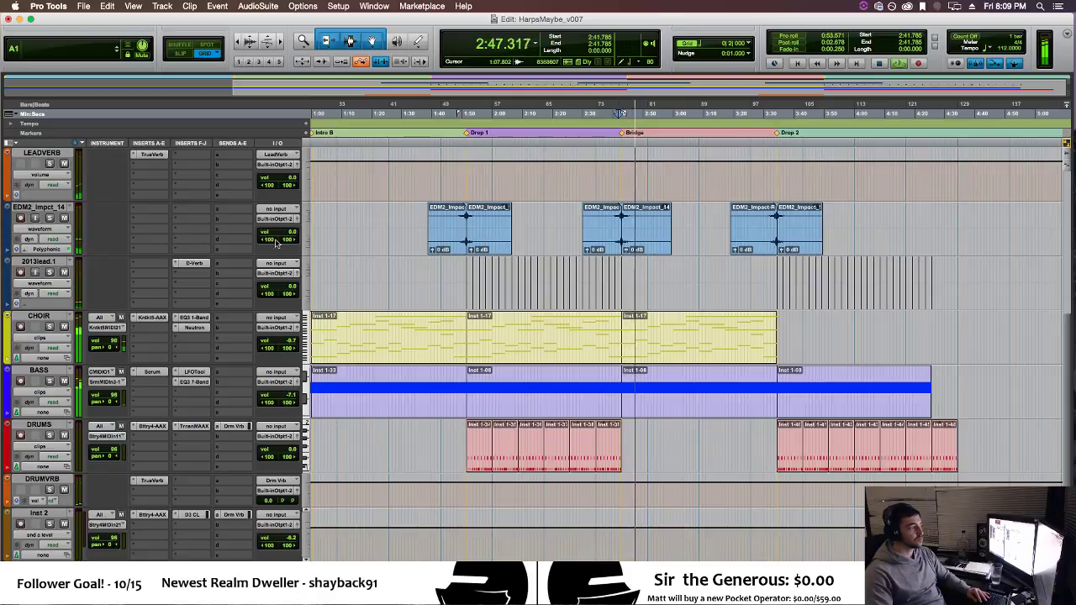
Play from 1:49.285 with EDM2_Impct_14 soloed and insert the TrueVerb (stereo) plug-in on that track.
key("space")
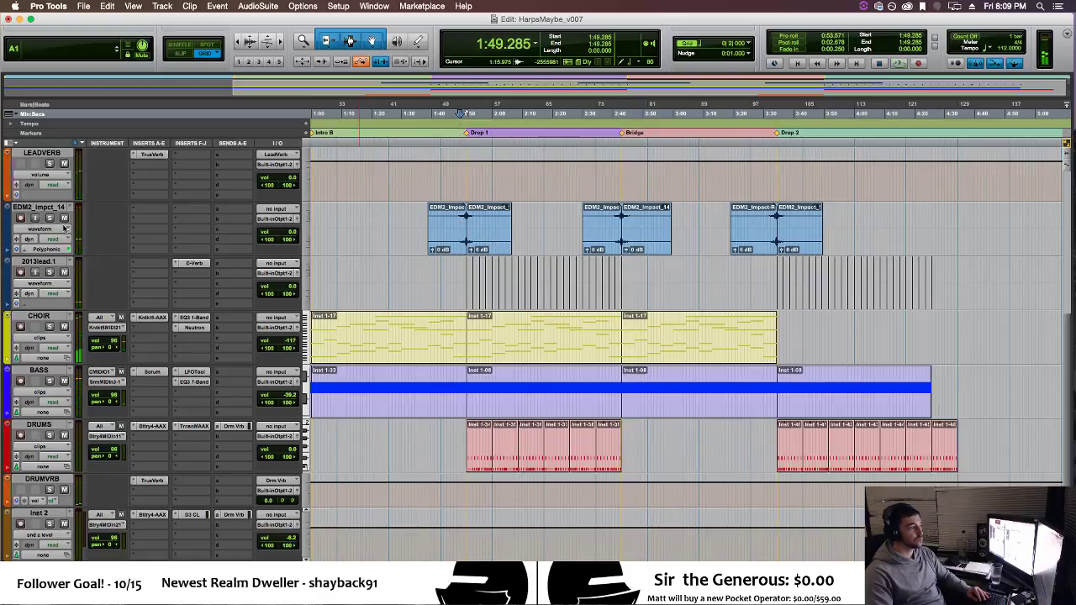
key("space")
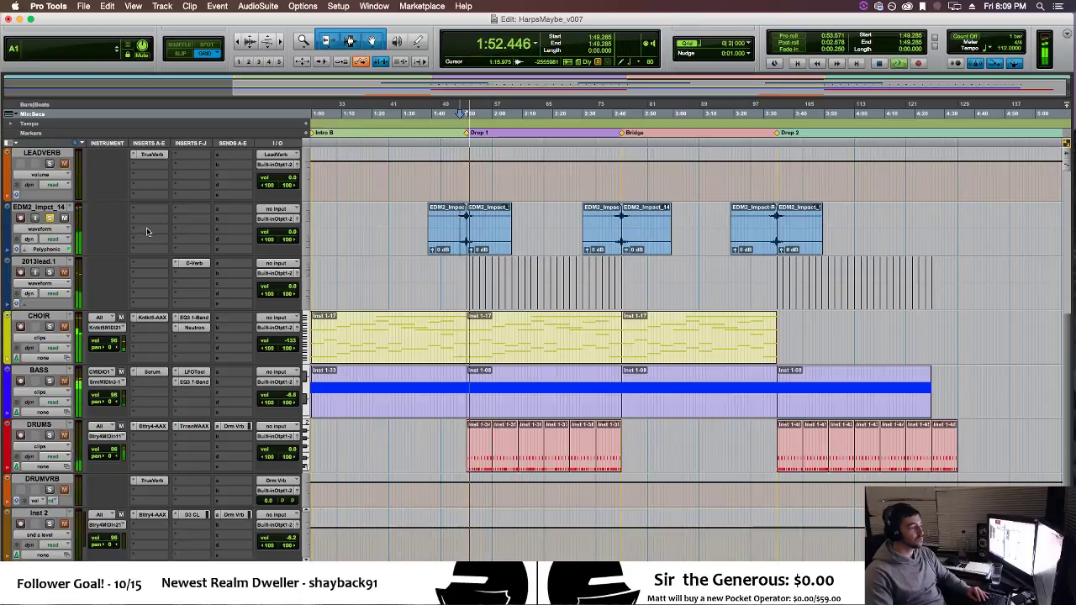
key("super+bracketright")
key("super+bracketright")
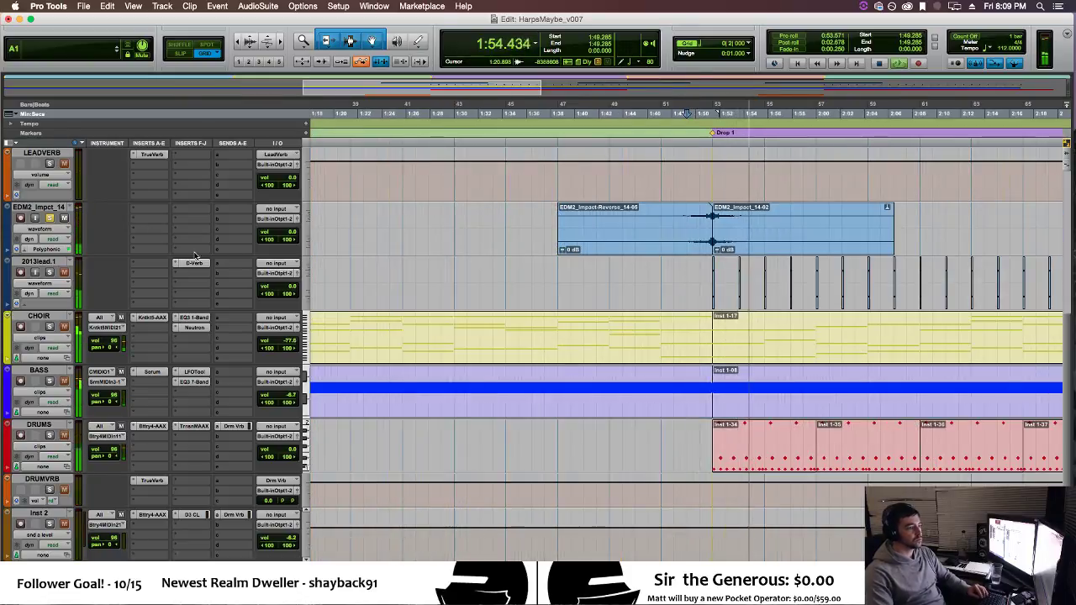
left_click(176, 216)
mouse_move(236, 231)
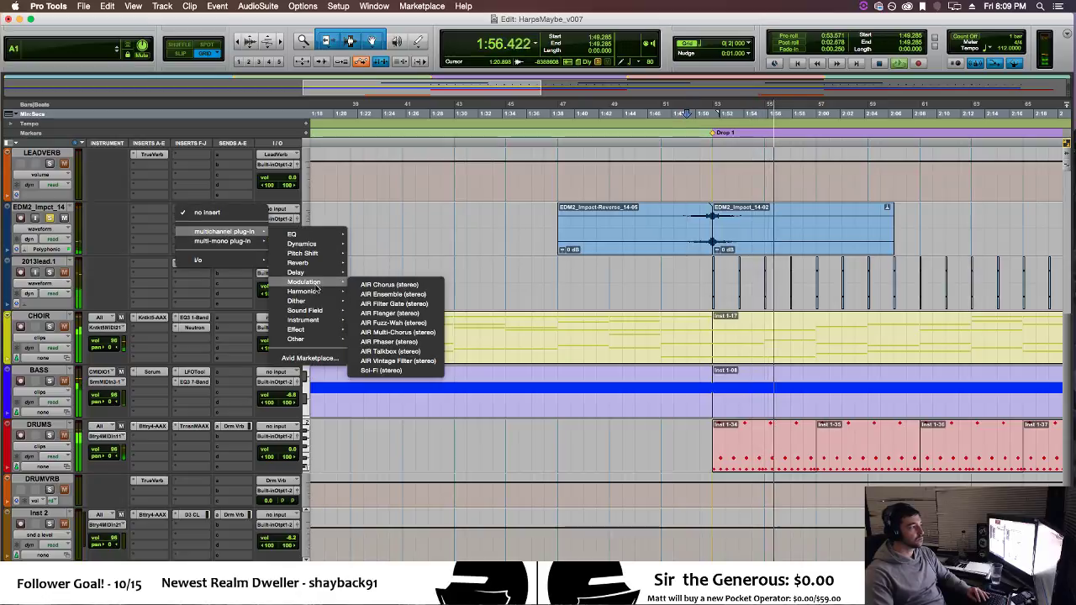
mouse_move(323, 273)
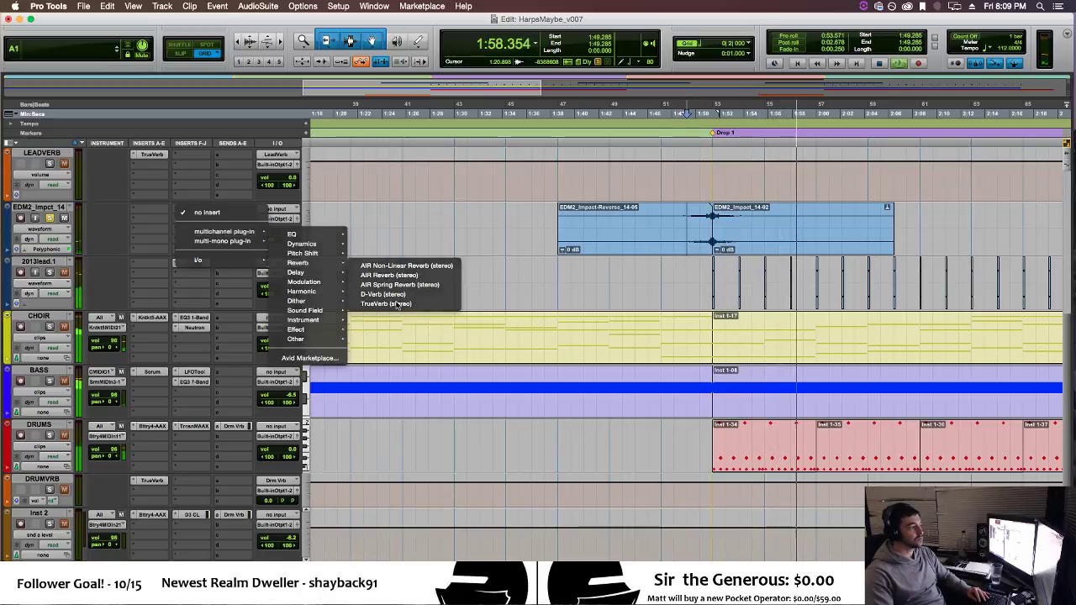
left_click(391, 302)
Select the EDM2_Impact_14-02 clip at Drop 1 and play it from 1:51.428 with TrueVerb active.
key("space")
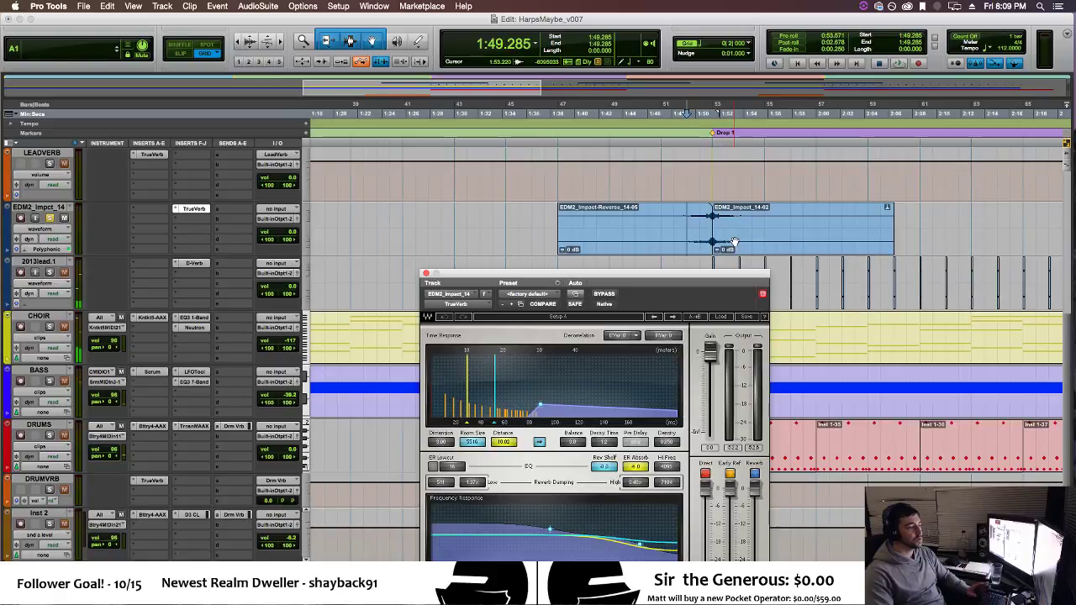
left_click(734, 242)
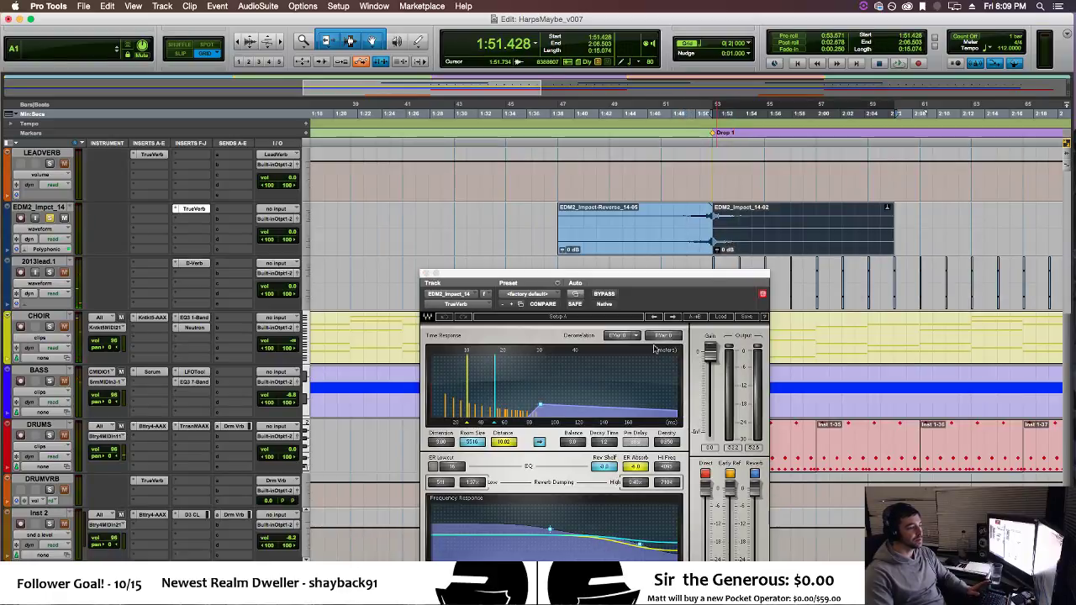
key("space")
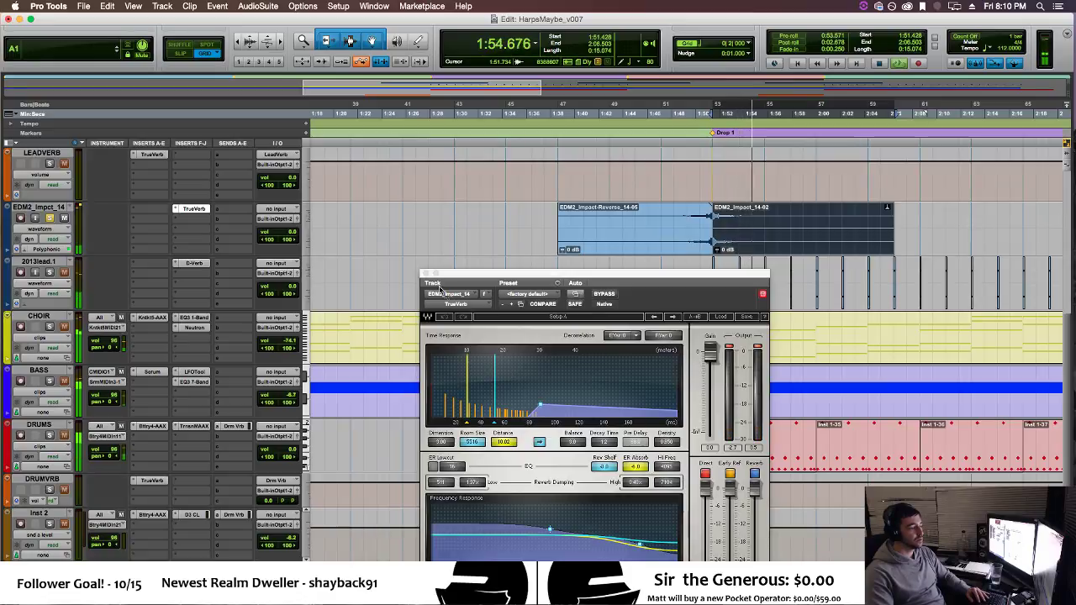
Raise the reverb tail in TrueVerb's time response on EDM2_Impct_14 and replay the impact from 1:51.428.
left_click_drag(538, 405, 541, 380)
key("space")
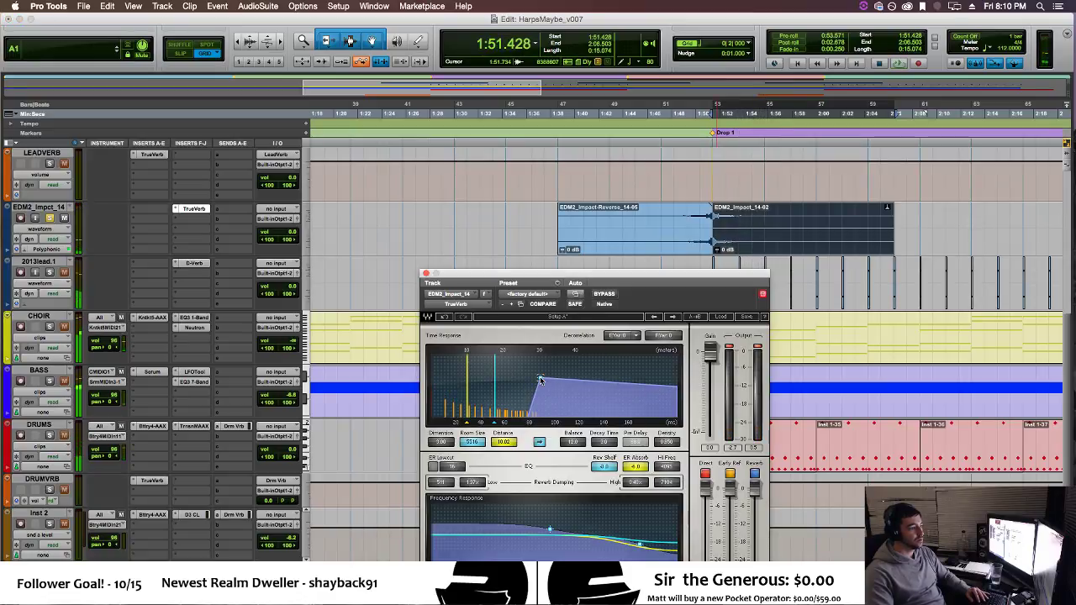
key("space")
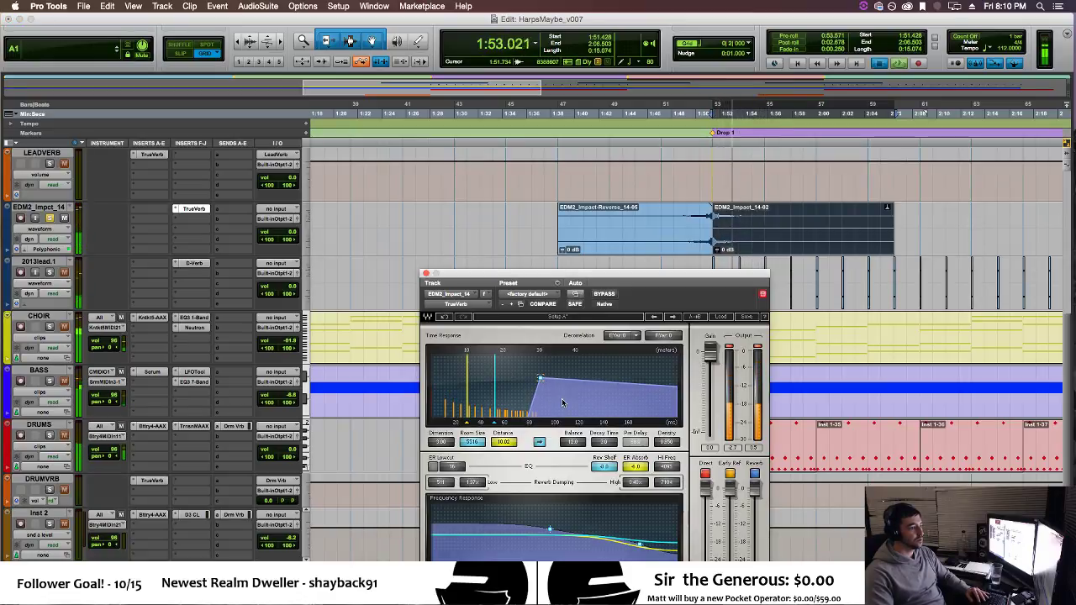
key("space")
key("space")
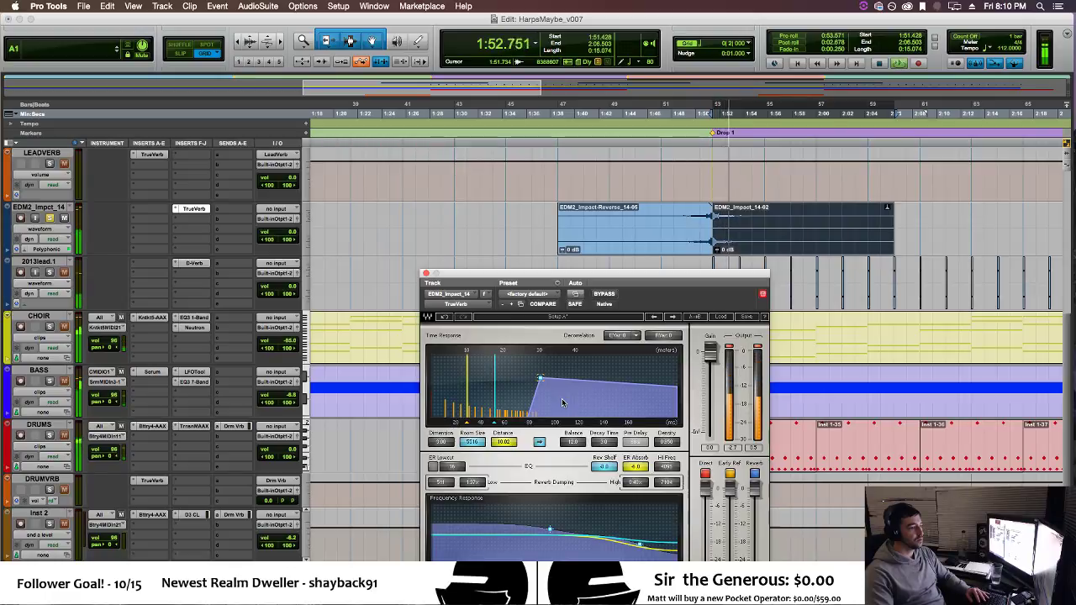
key("space")
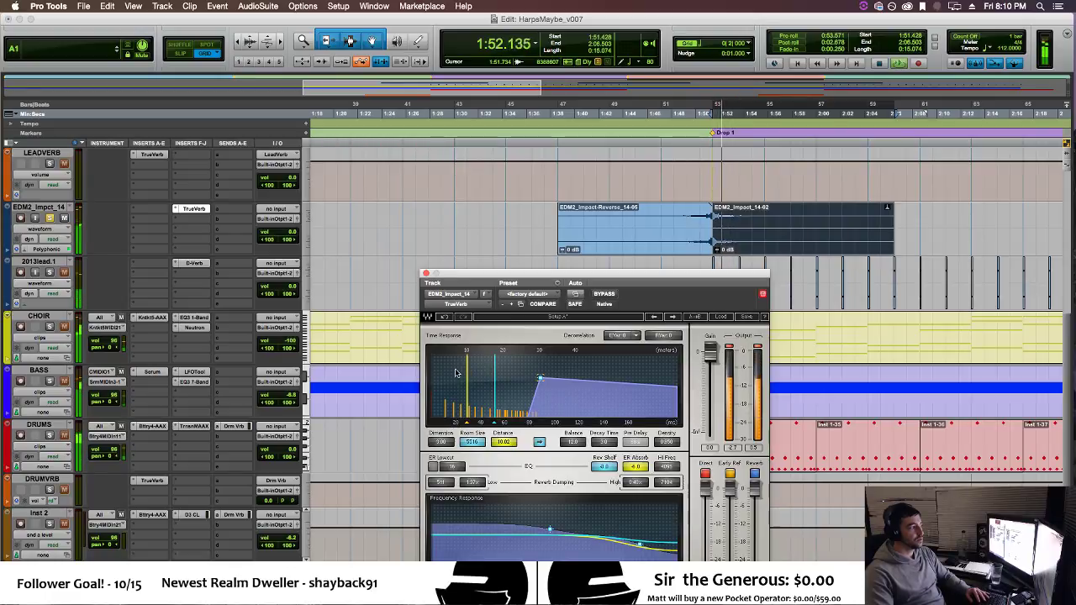
Compare the impact with TrueVerb bypassed and active, leaving the reverb switched on.
left_click(614, 295)
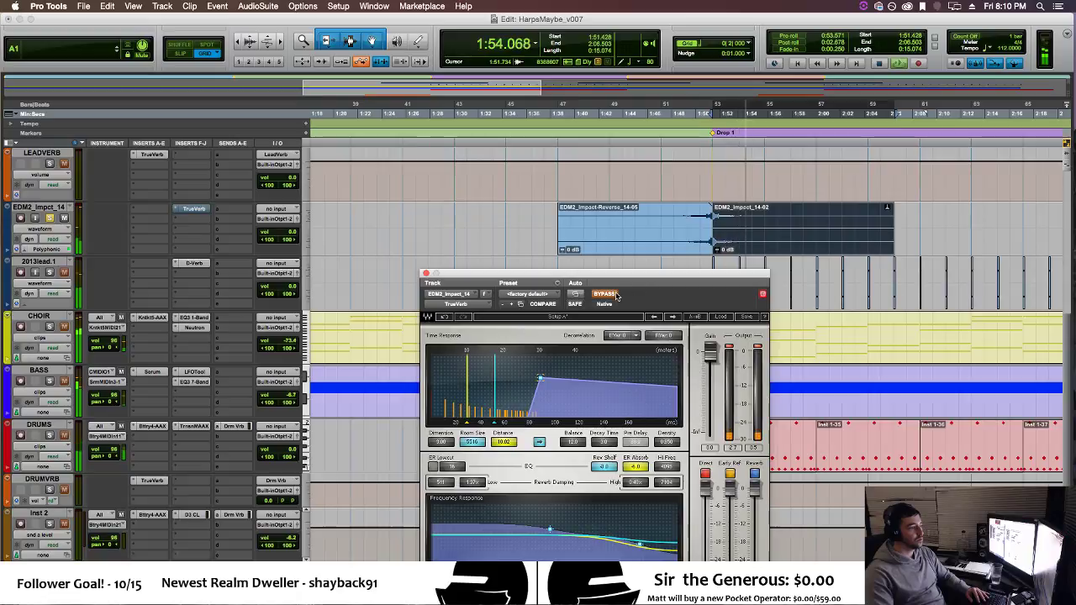
key("space")
key("space")
key("space")
left_click(614, 294)
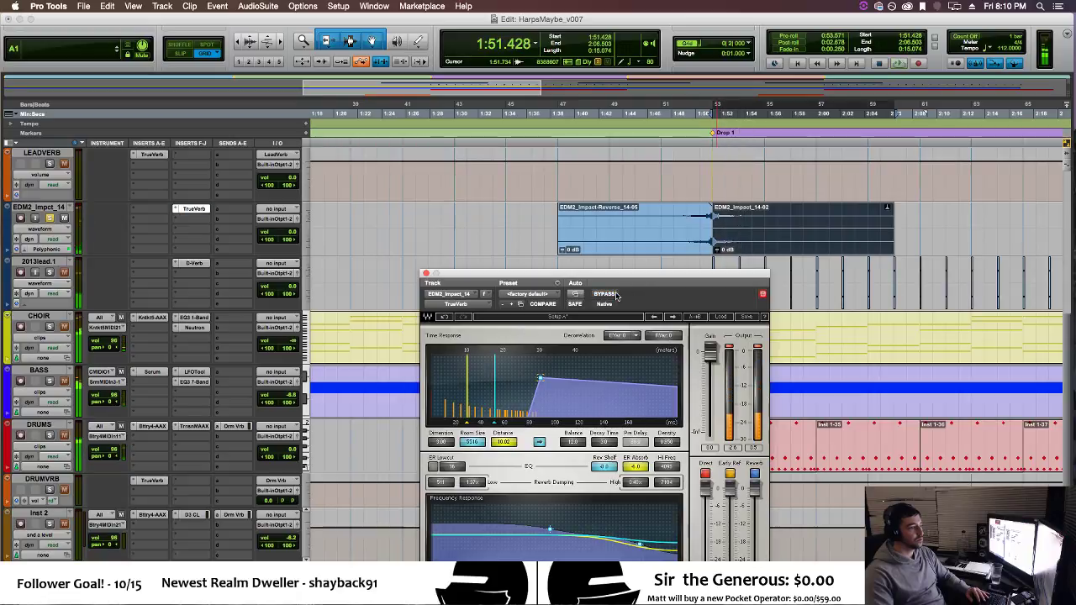
Lower the reverb tail in TrueVerb's time response and shorten the distance, replaying the impact from 1:51.428.
key("space")
key("space")
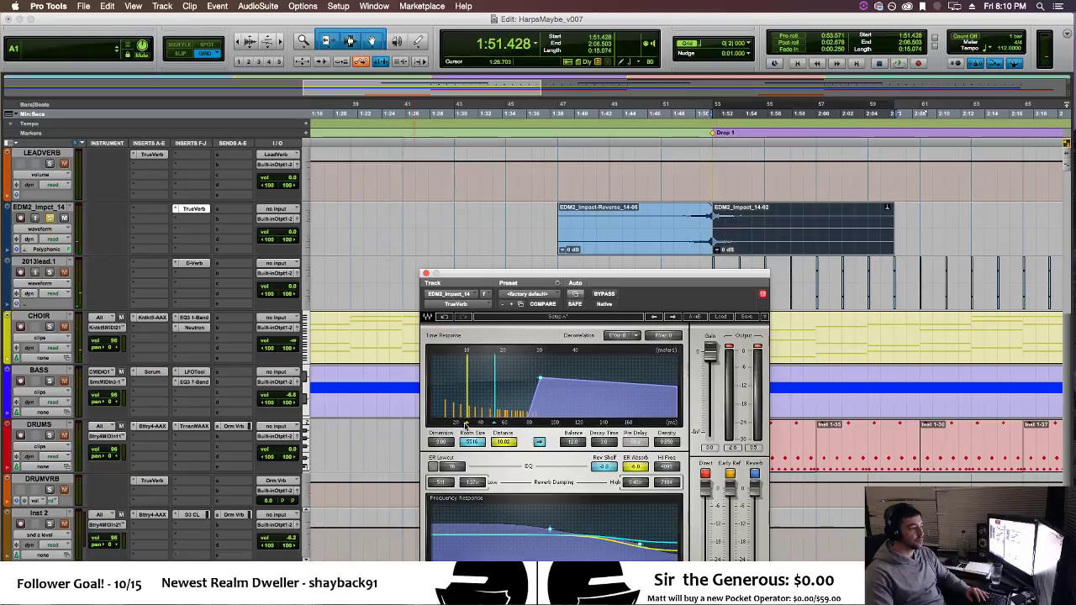
left_click_drag(542, 383, 554, 423)
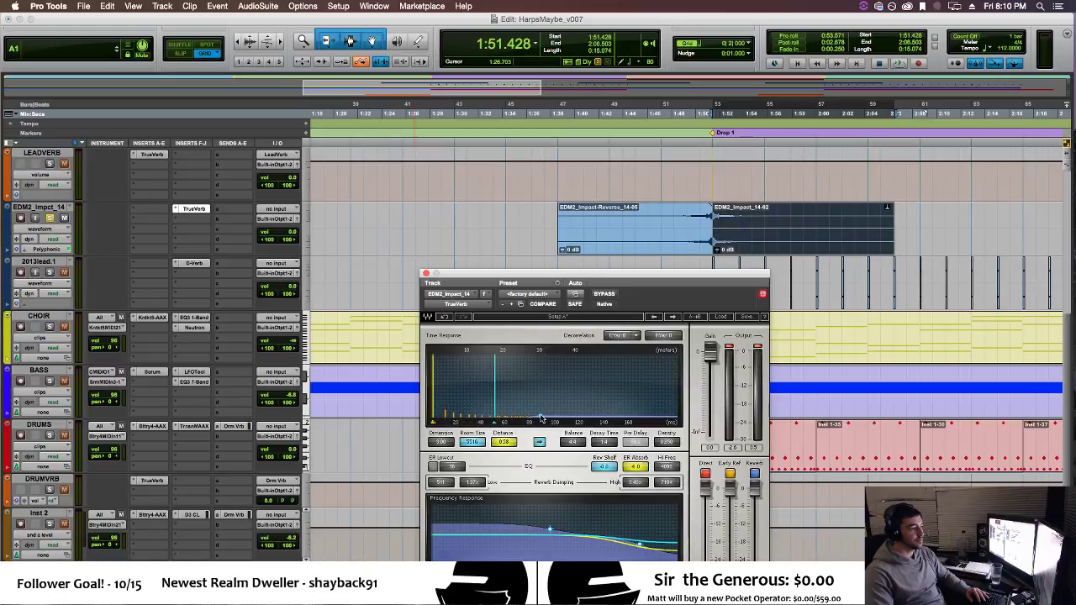
key("space")
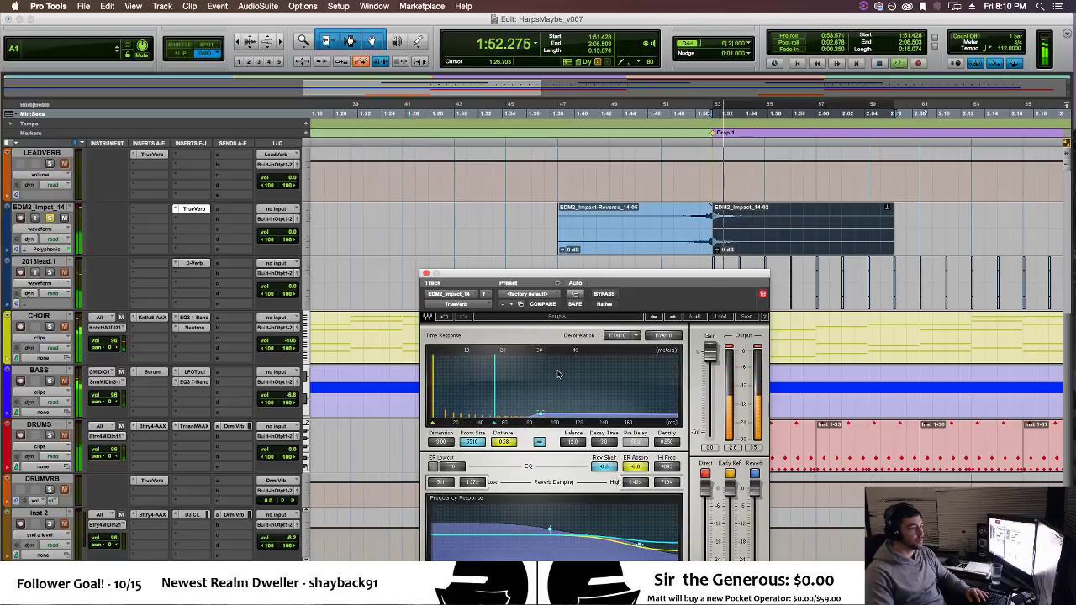
Compare the impact with TrueVerb bypassed and active using the reduced reverb tail.
left_click(602, 294)
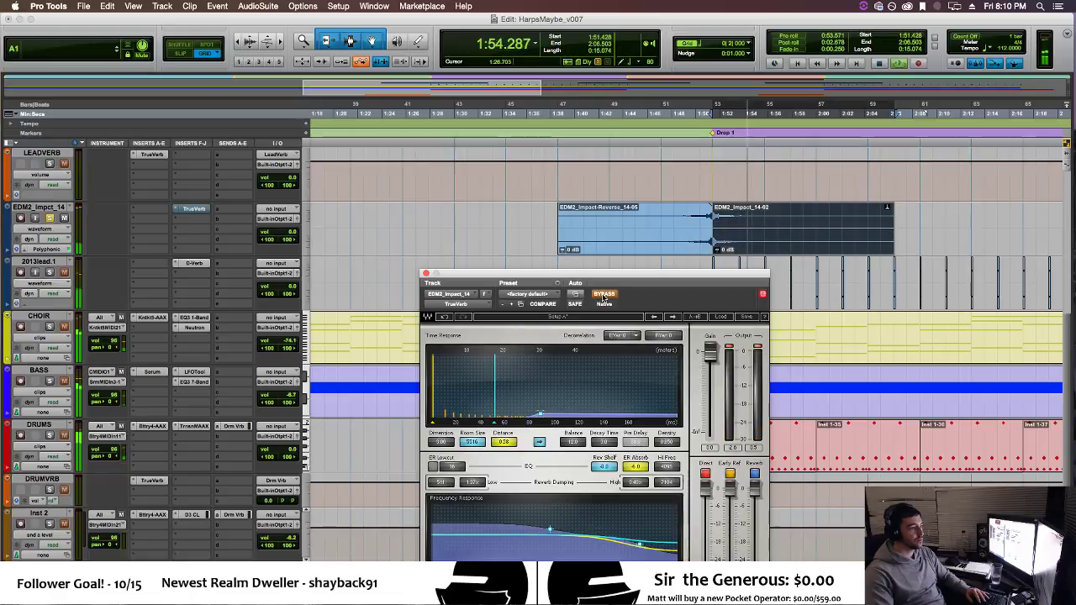
key("space")
key("space")
key("space")
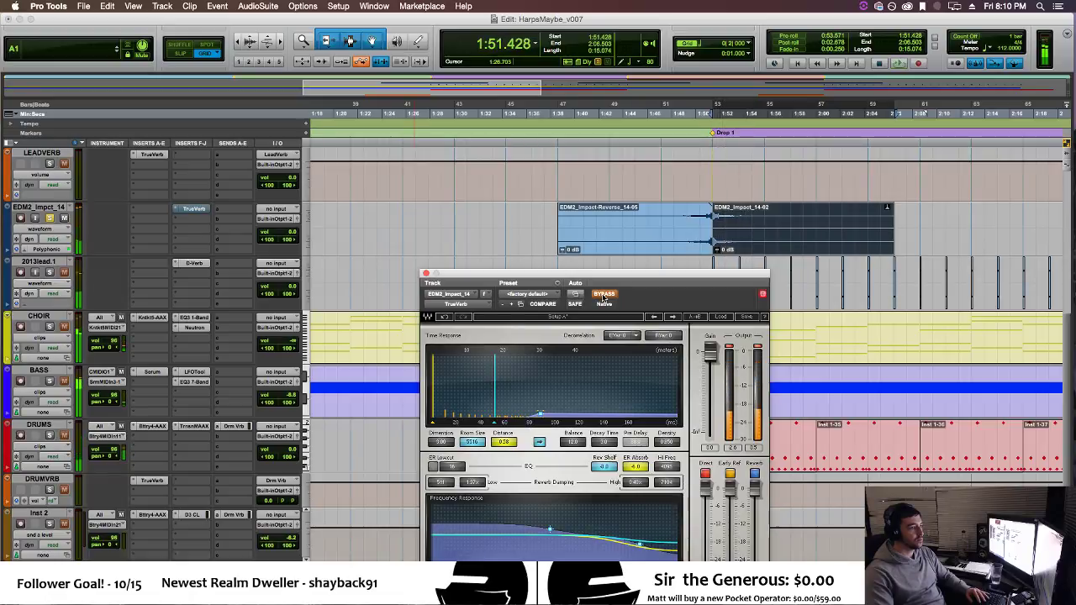
left_click(603, 294)
key("space")
key("space")
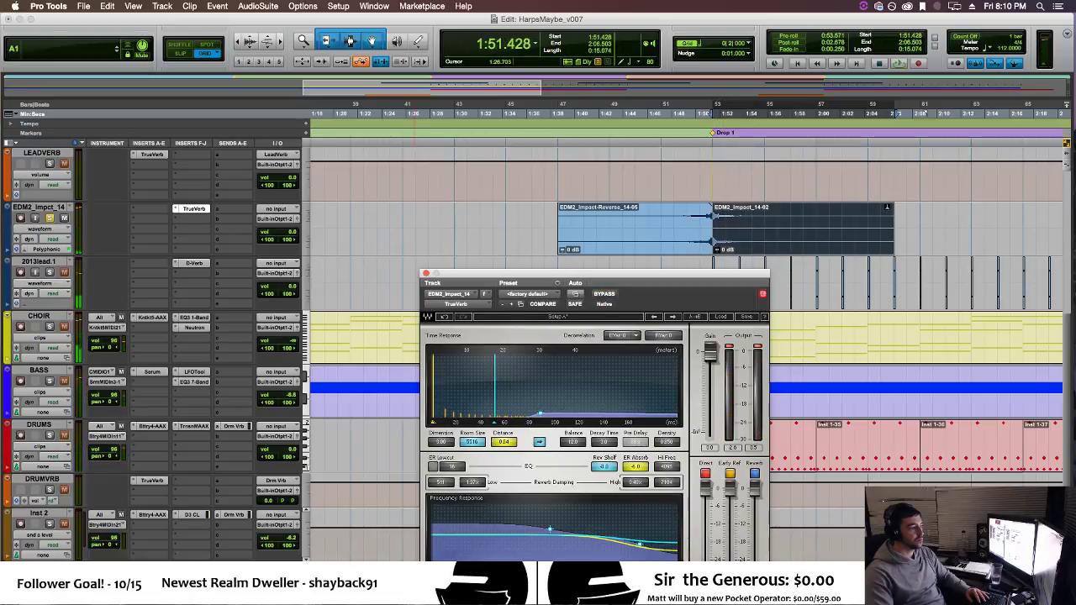
Raise TrueVerb's reverb tail to a moderate level, unsolo EDM2_Impct_14 and play the transition from 1:49.285.
left_click_drag(541, 412, 565, 394)
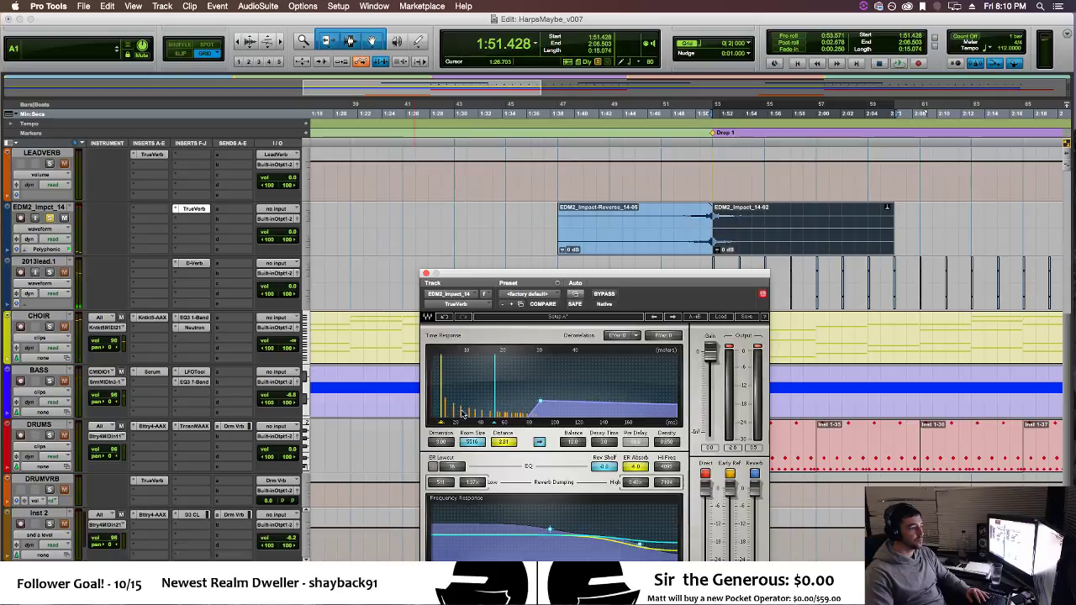
key("space")
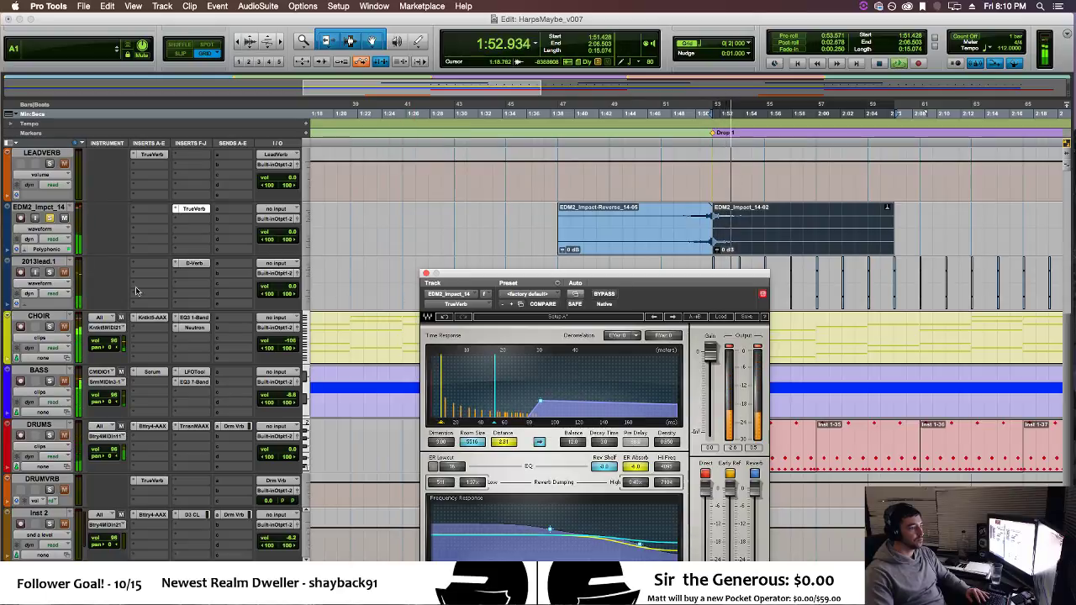
left_click(50, 219)
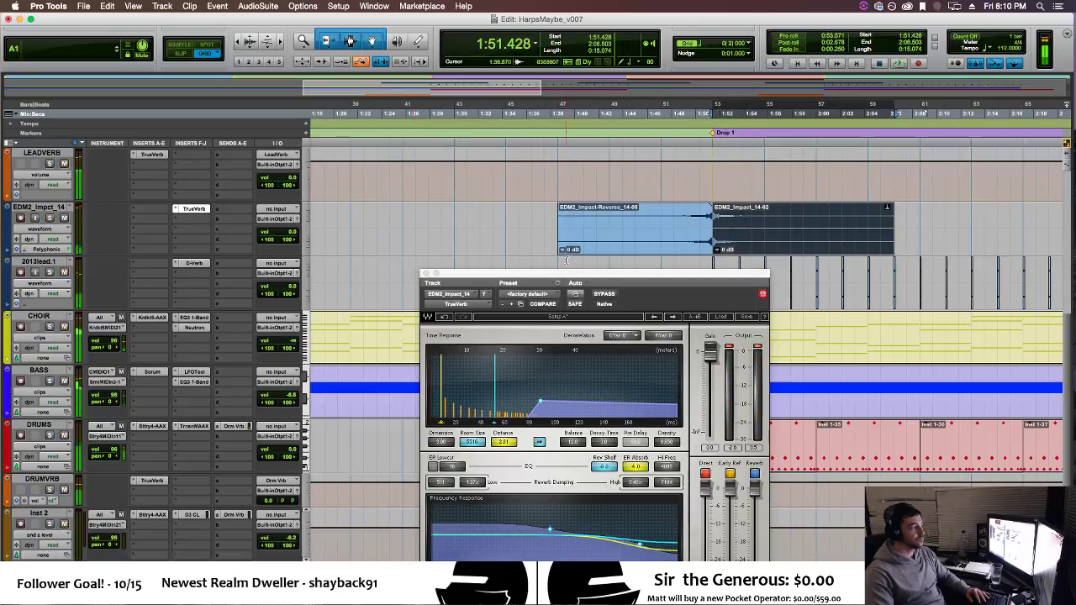
left_click(690, 227)
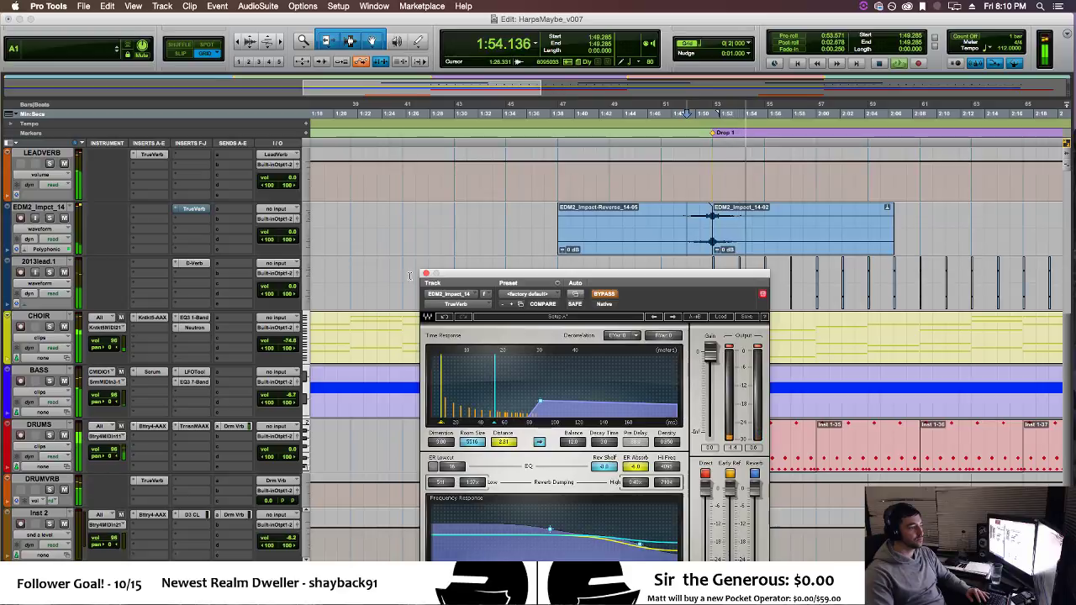
Replace TrueVerb on EDM2_Impct_14 with the Replika-AAX (stereo) delay and set its 1/8 timing to Straight.
left_click(193, 208)
left_click(189, 208)
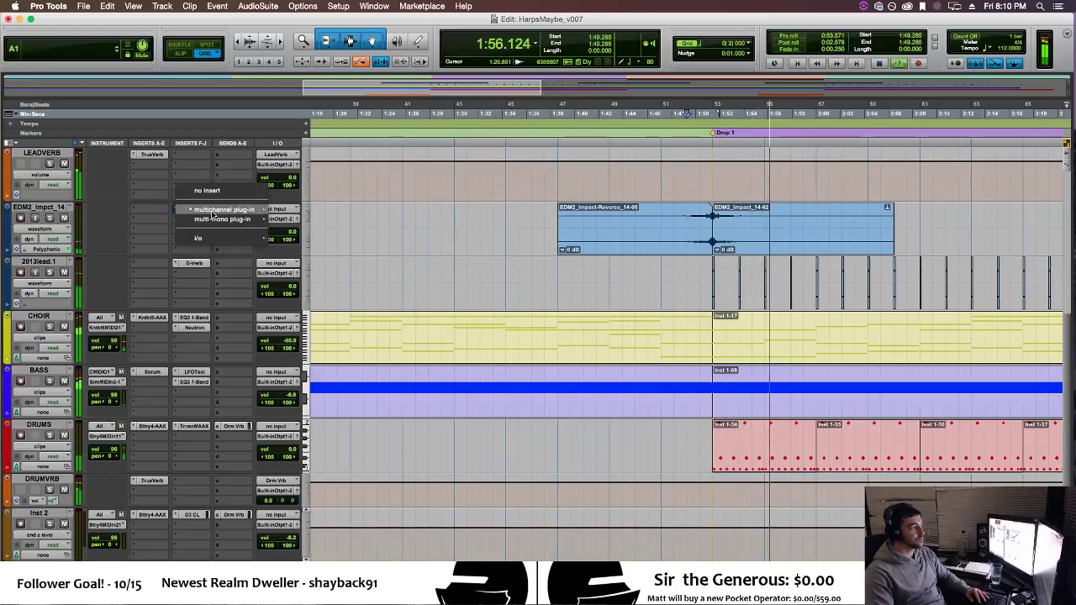
mouse_move(336, 241)
mouse_move(301, 250)
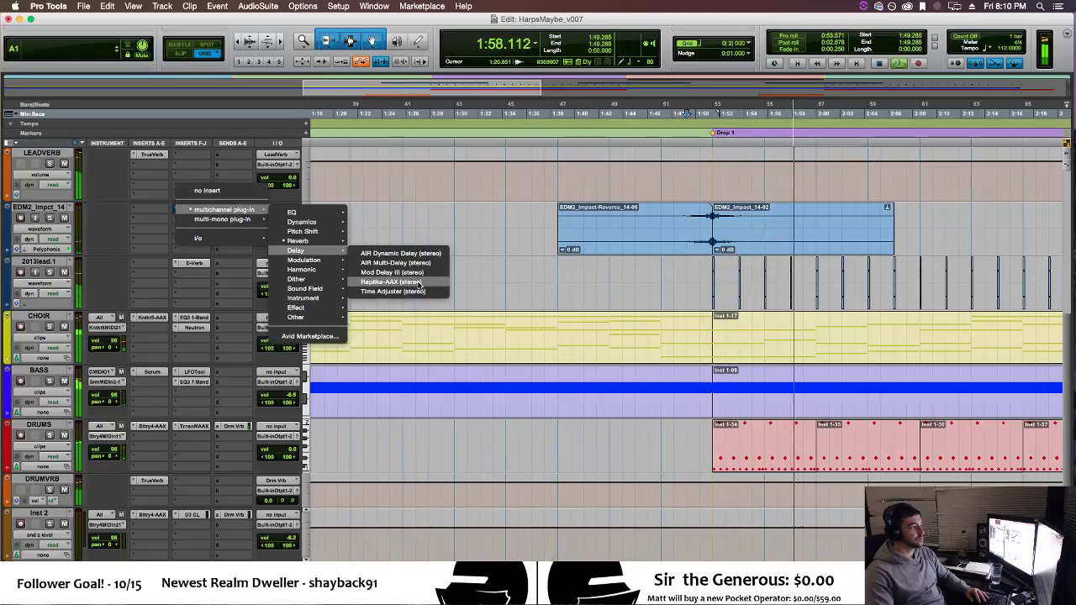
left_click(395, 284)
key("space")
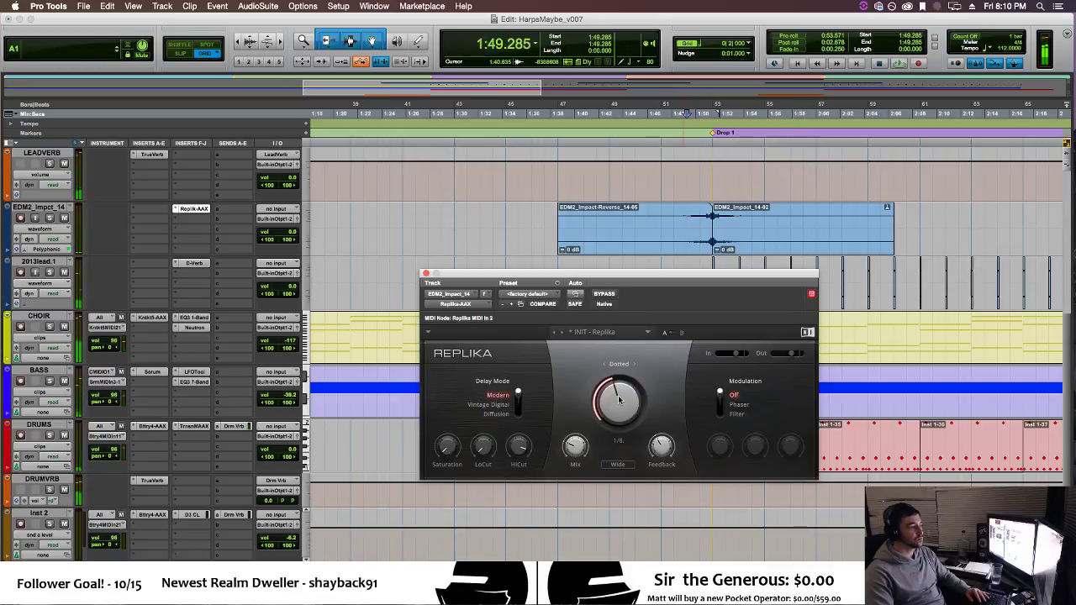
left_click(620, 363)
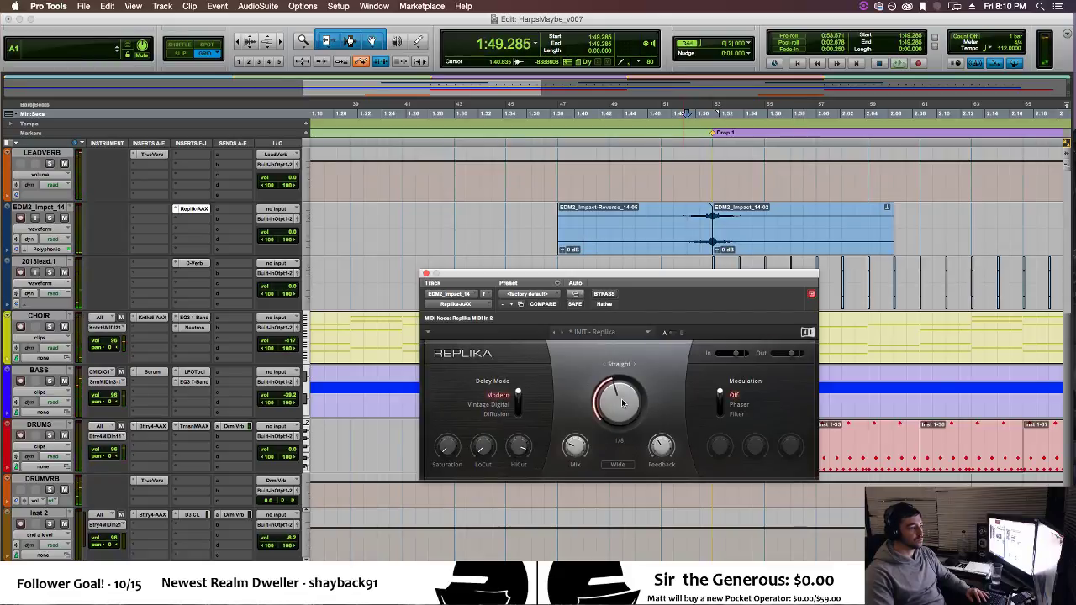
Solo EDM2_Impct_14 and set Replika's Feedback to 83.5 % while playing from 1:49.285.
key("space")
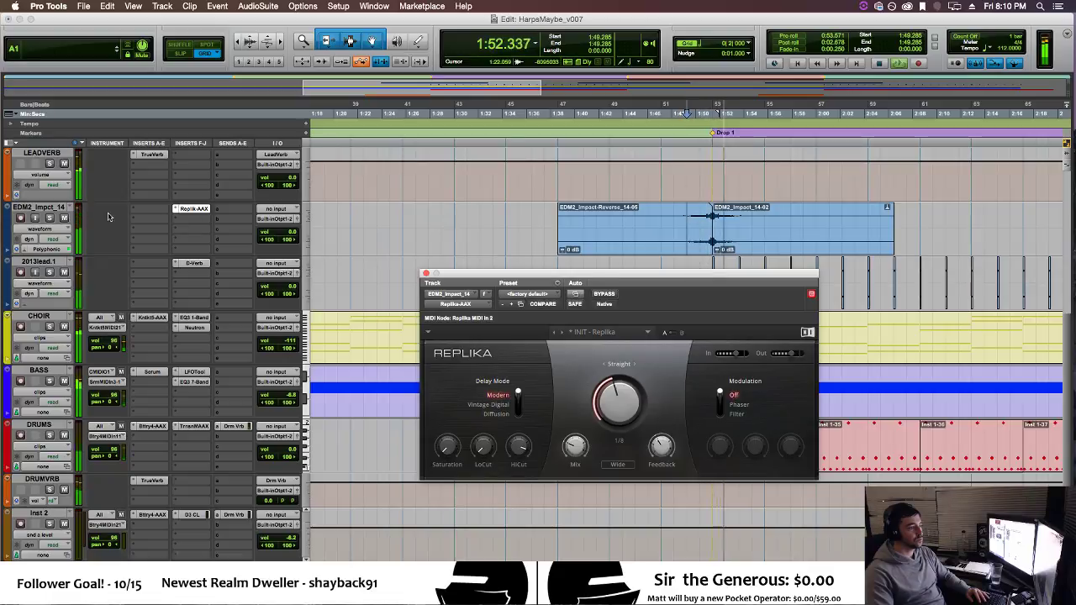
left_click(49, 218)
key("space")
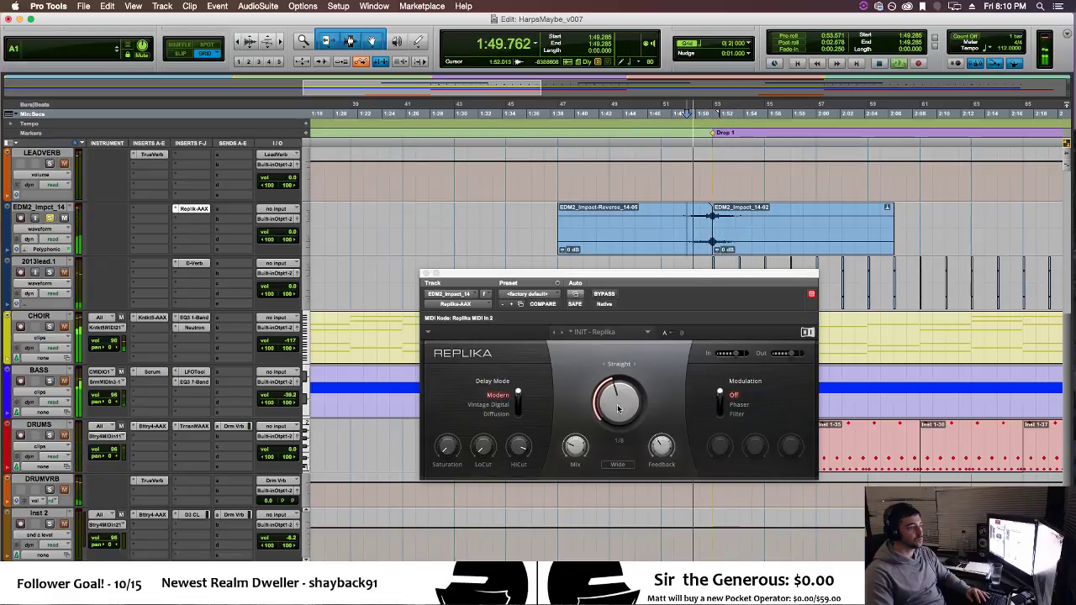
left_click(662, 445)
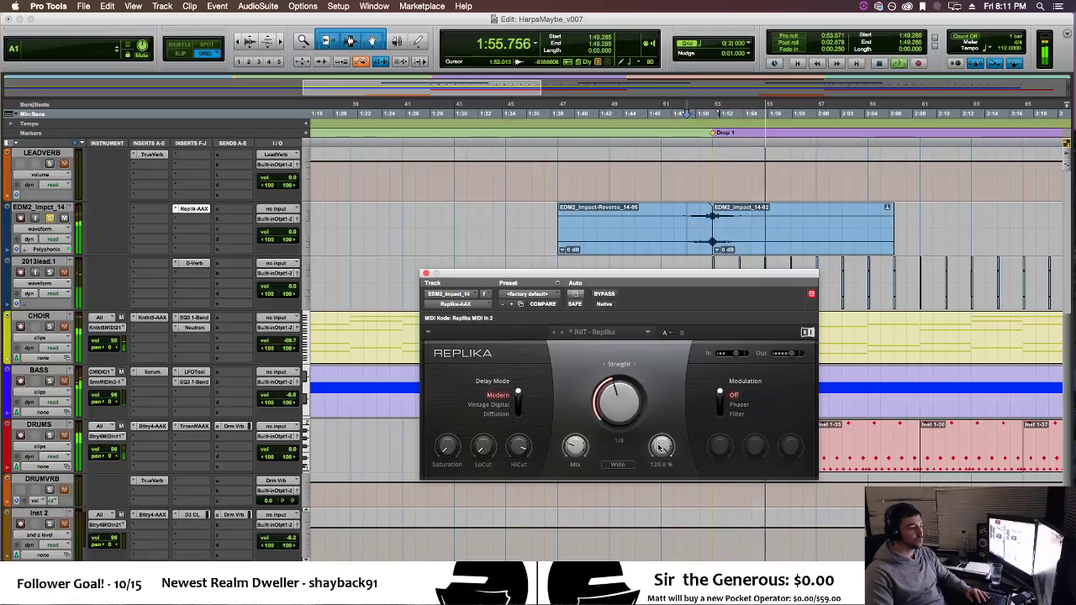
left_click_drag(662, 445, 665, 455)
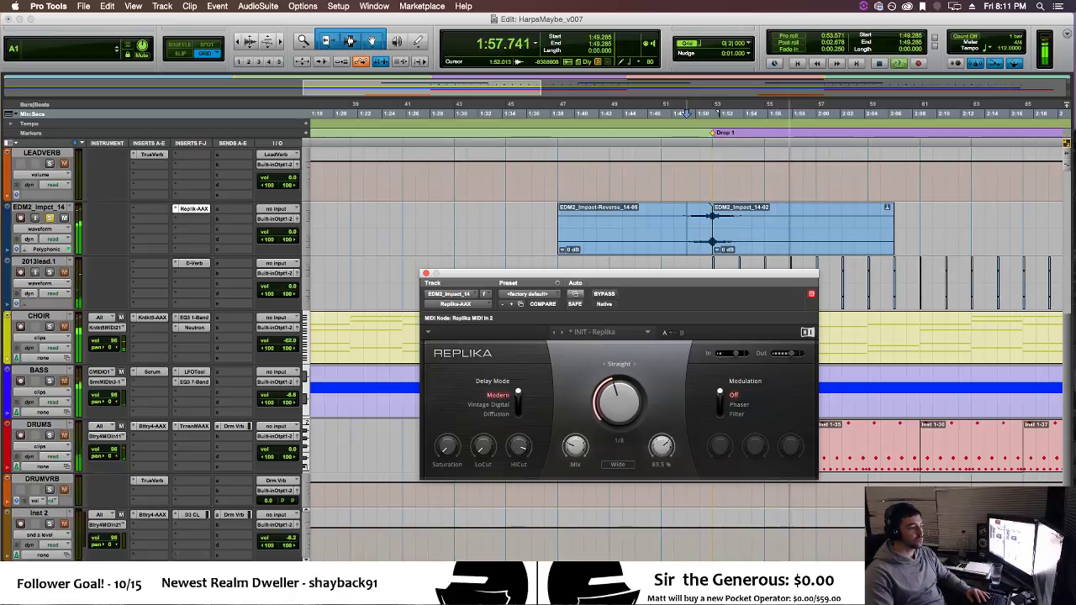
key("space")
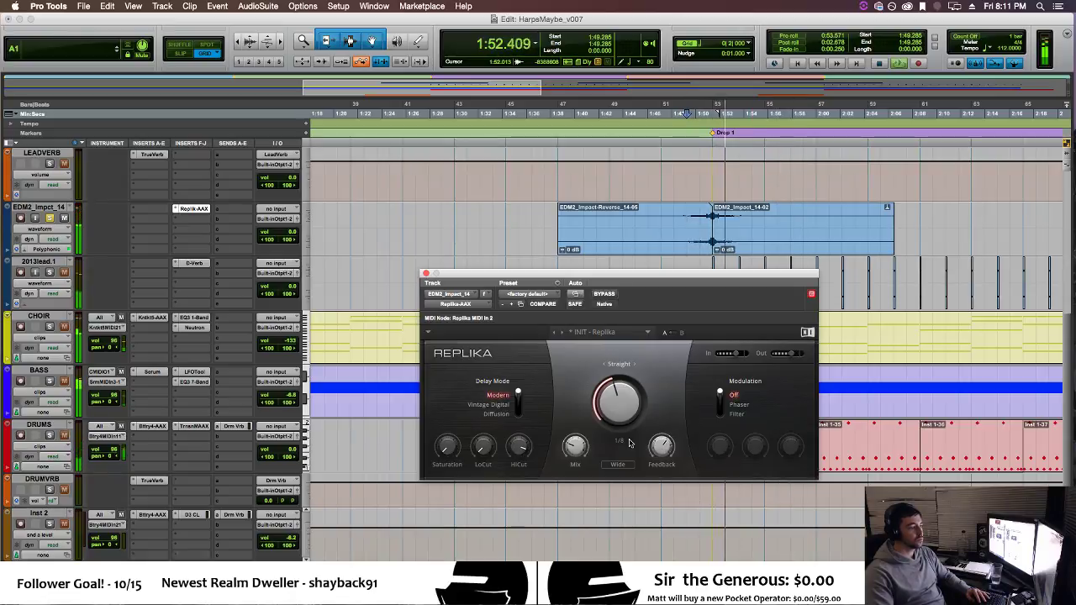
Switch Replika's delay mode to Diffusion and turn Amount and Movement up to maximum during playback.
left_click(503, 406)
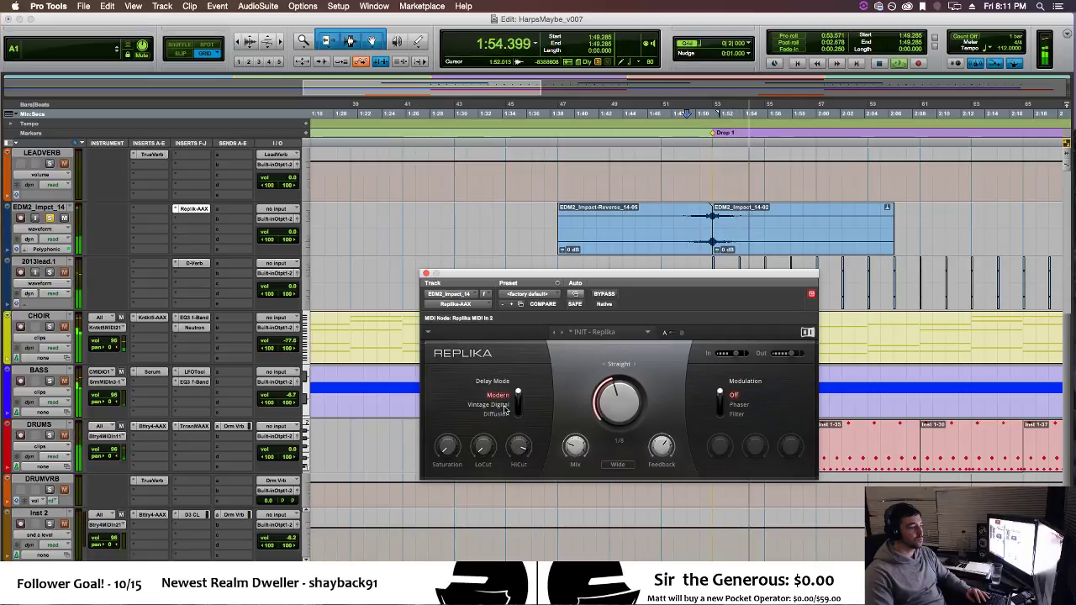
left_click(497, 414)
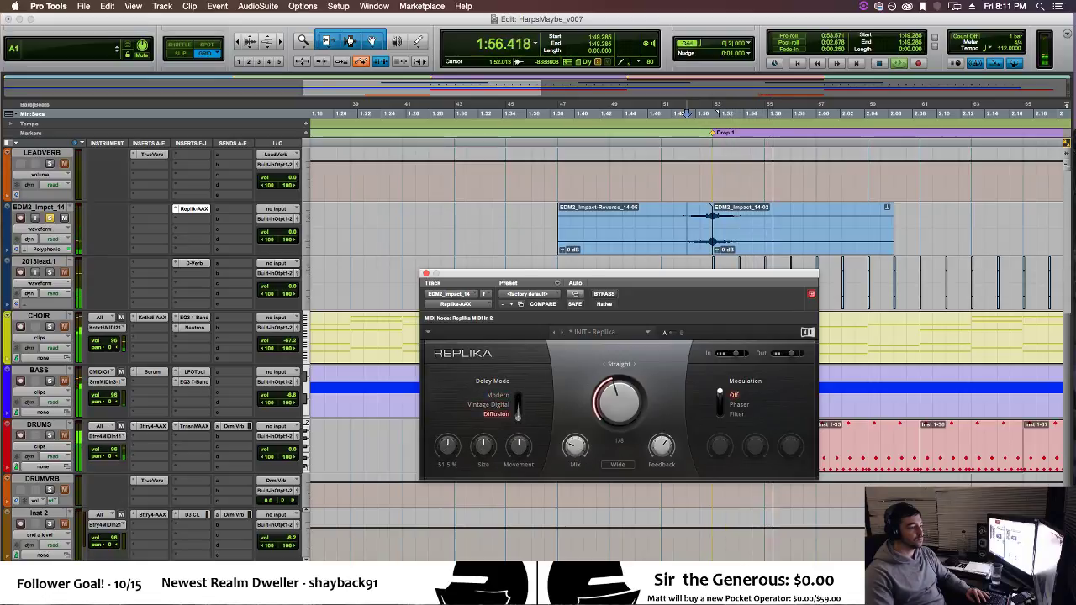
key("space")
key("space")
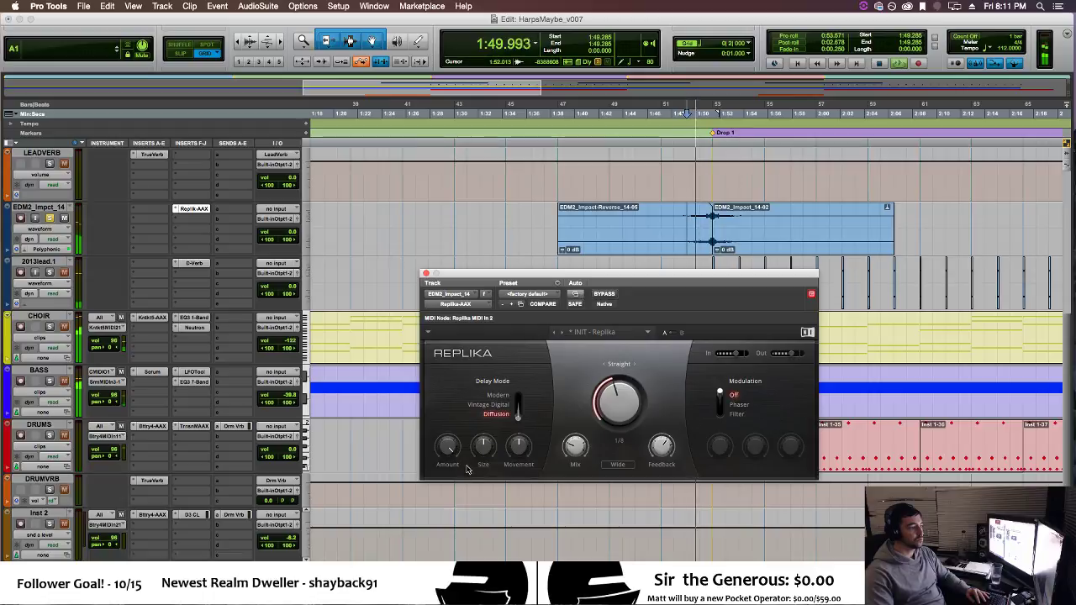
left_click_drag(518, 448, 518, 419)
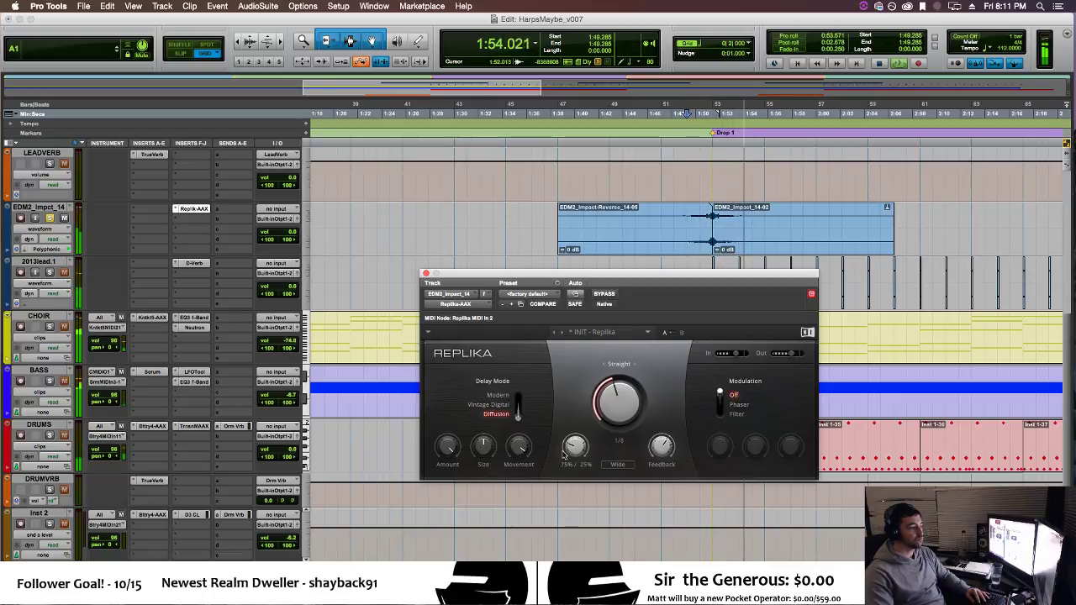
key("space")
Unsolo EDM2_Impct_14 and play the diffused impact in the full mix from 1:49.285.
left_click(50, 218)
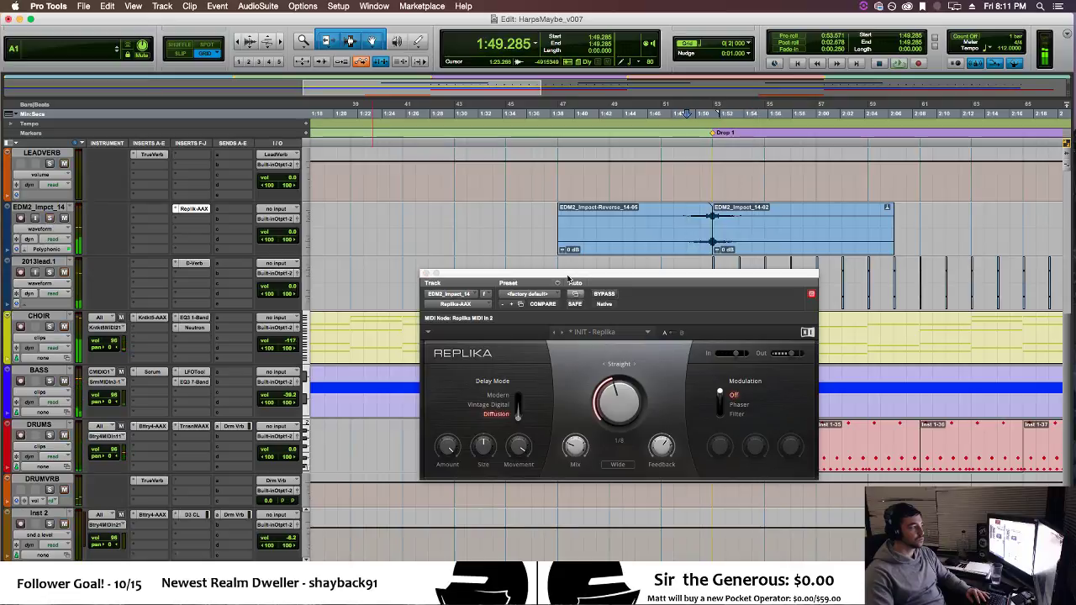
key("space")
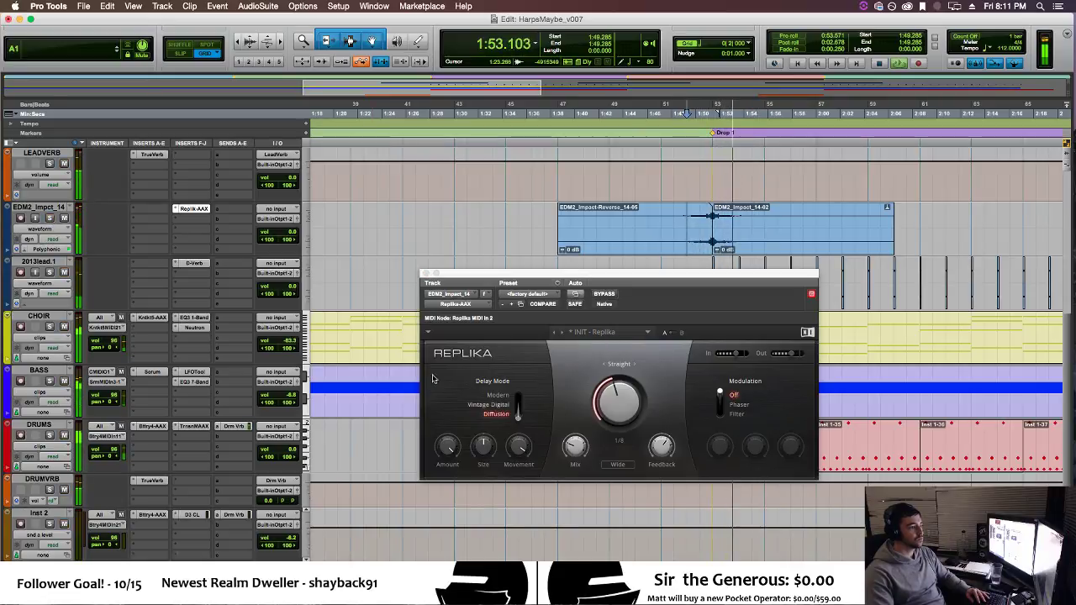
key("space")
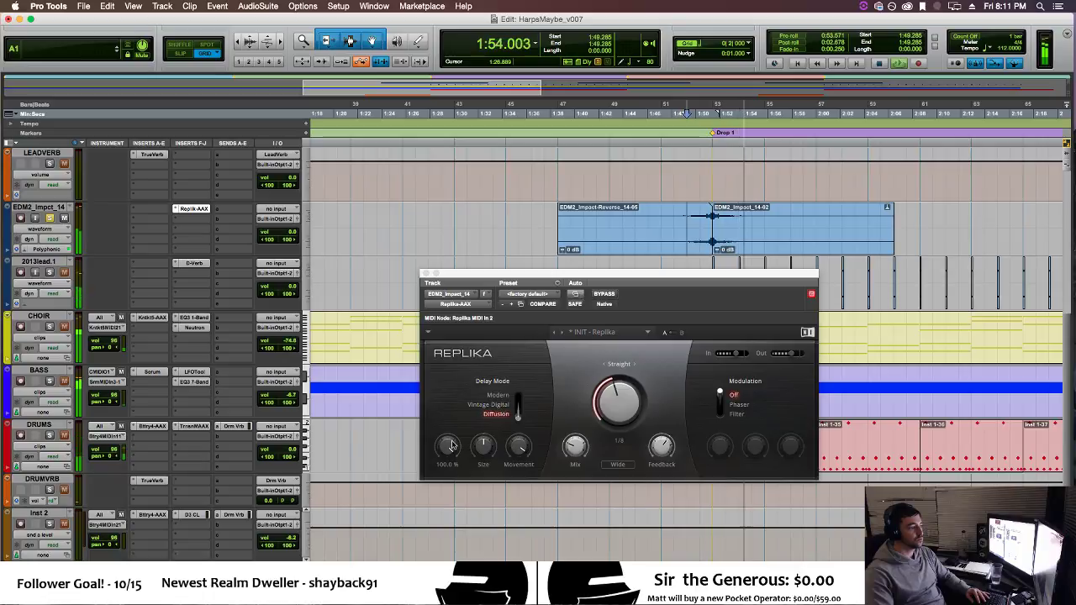
Set Replika's diffusion Amount to 15.0 %, replay the soloed impact and unsolo EDM2_Impct_14.
mouse_move(450, 446)
left_mouse_down()
mouse_move(450, 466)
mouse_move(451, 446)
left_mouse_up()
key("space")
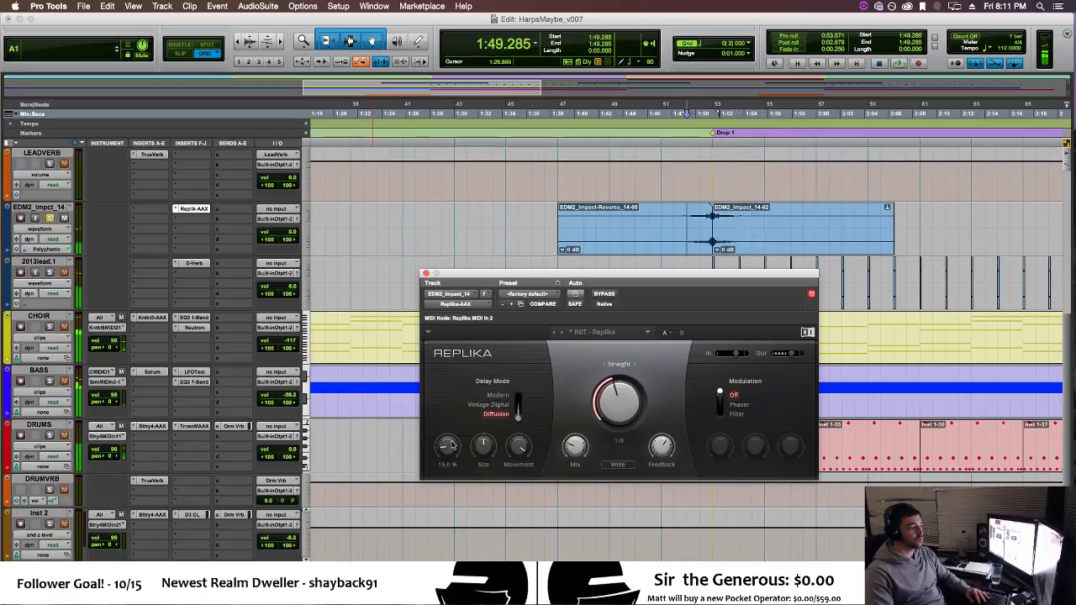
key("space")
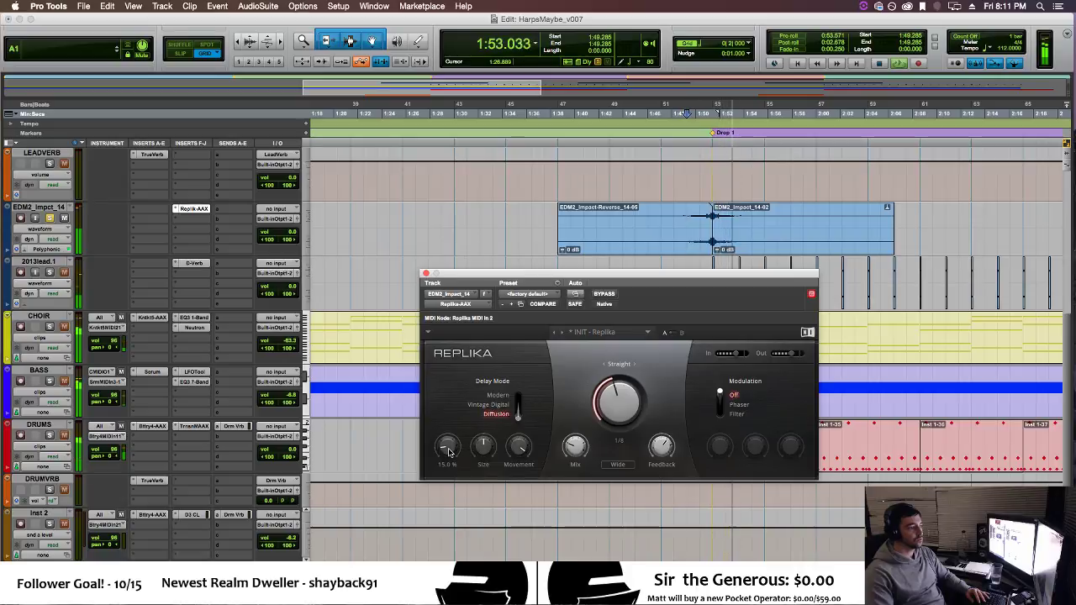
key("space")
left_click(50, 218)
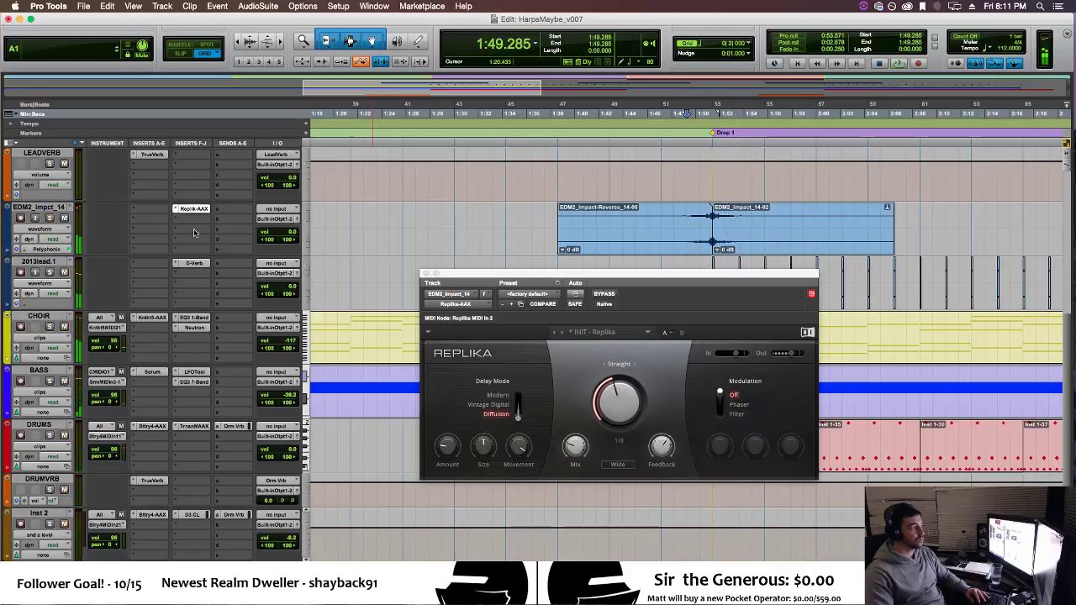
Play the full mix from 1:37.500 through Drop 1 and close the Replika window.
left_click(542, 223)
key("space")
left_click(426, 273)
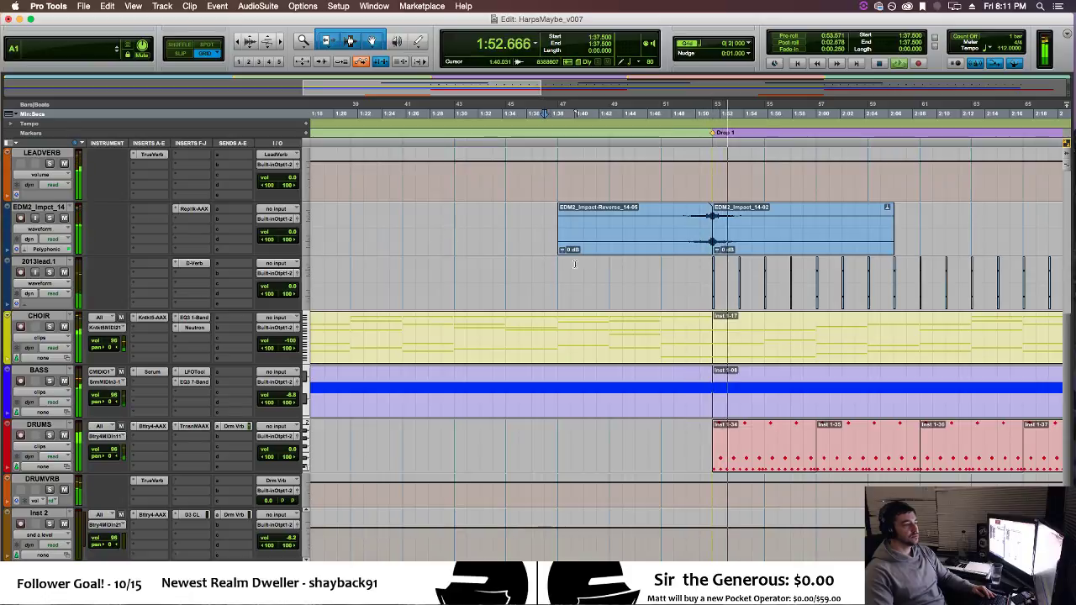
Stop playback and duplicate the DRUMS track twice with its clips, inserts and sends.
key("r")
key("r")
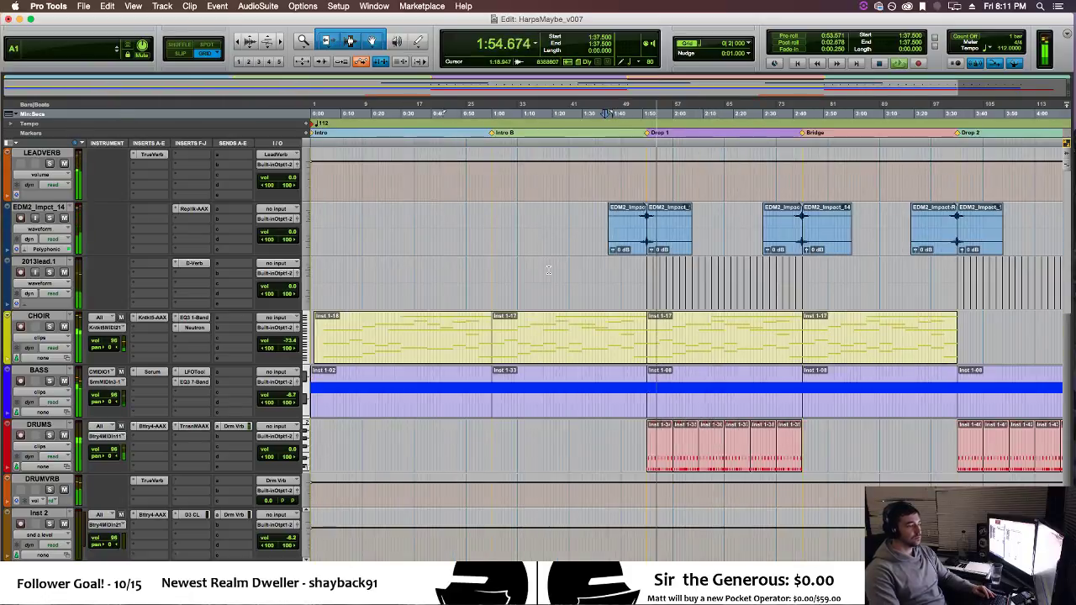
scroll(548, 270, "up", 6)
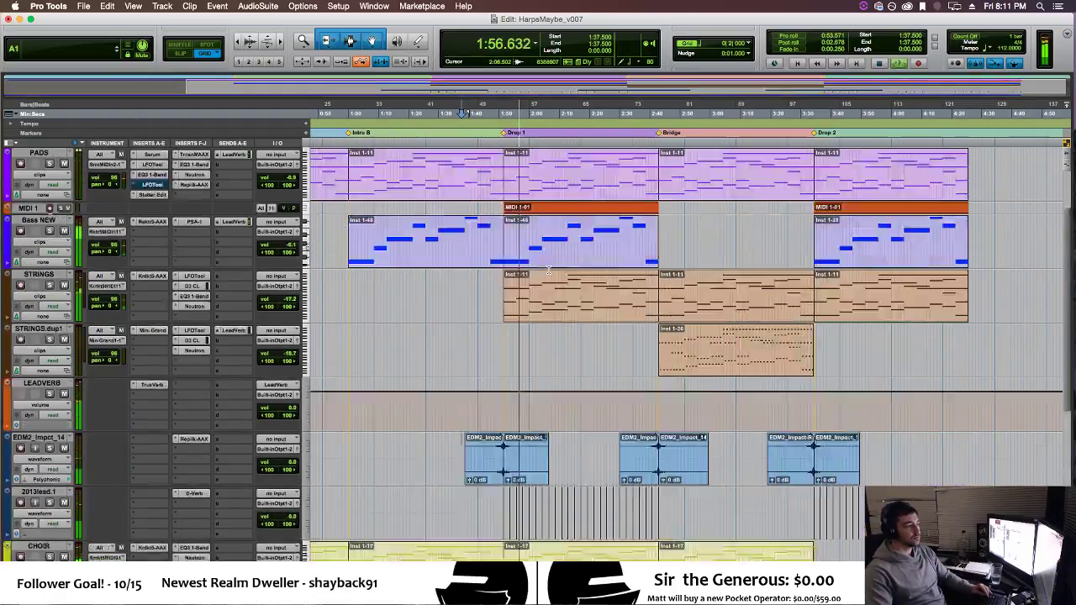
scroll(548, 270, "down", 7)
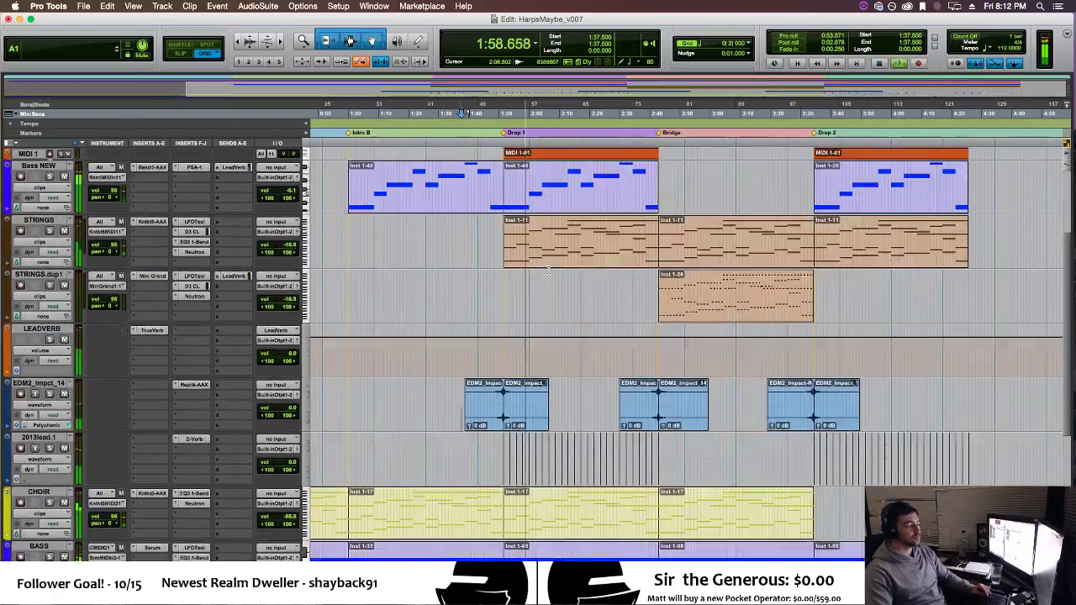
key("space")
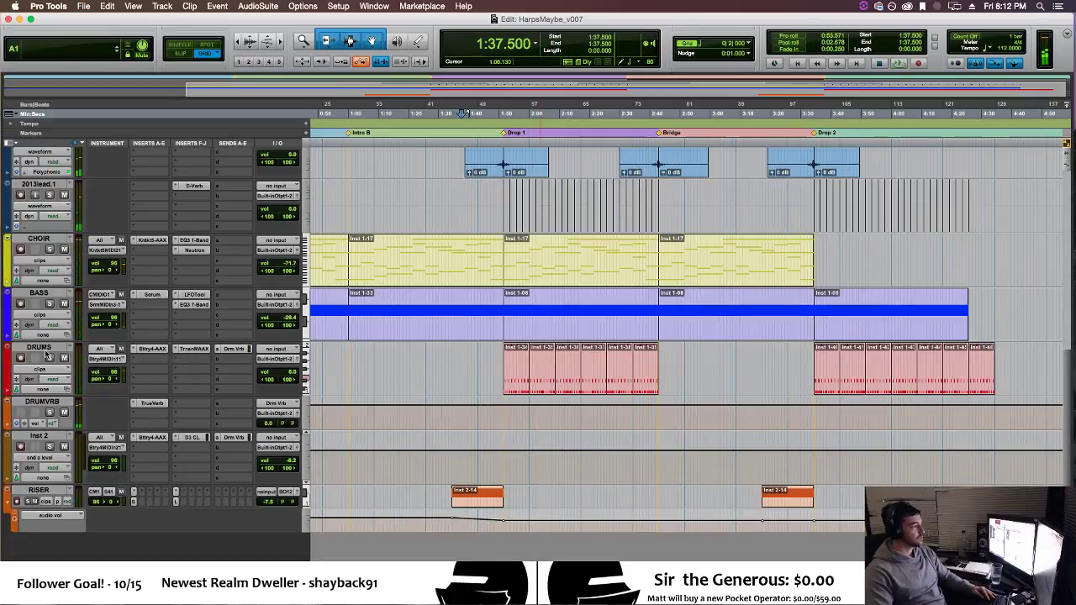
right_click(47, 355)
left_click(121, 468)
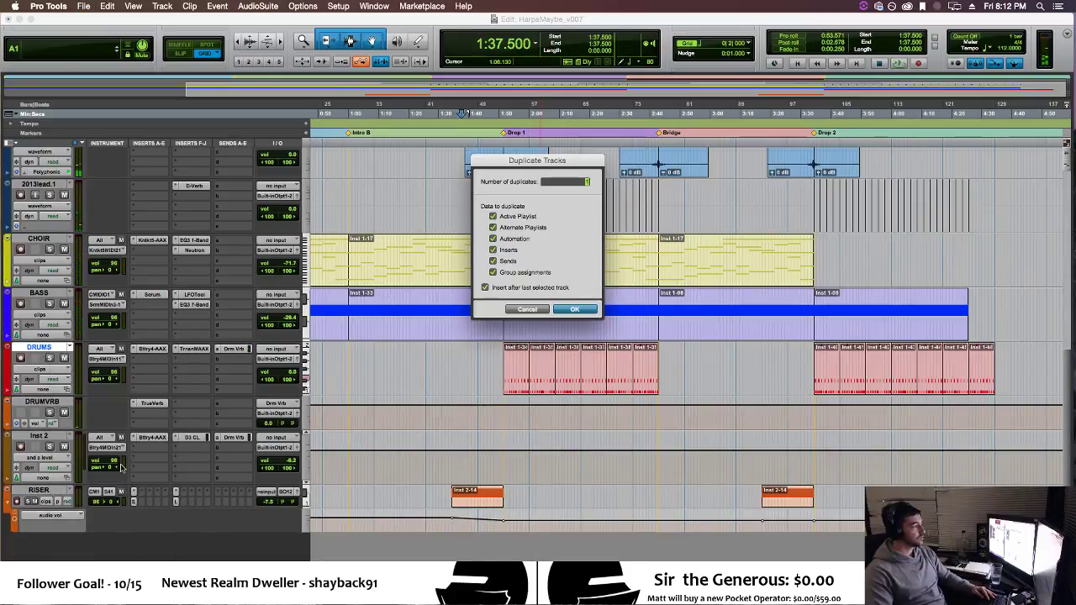
key("Return")
right_click(59, 405)
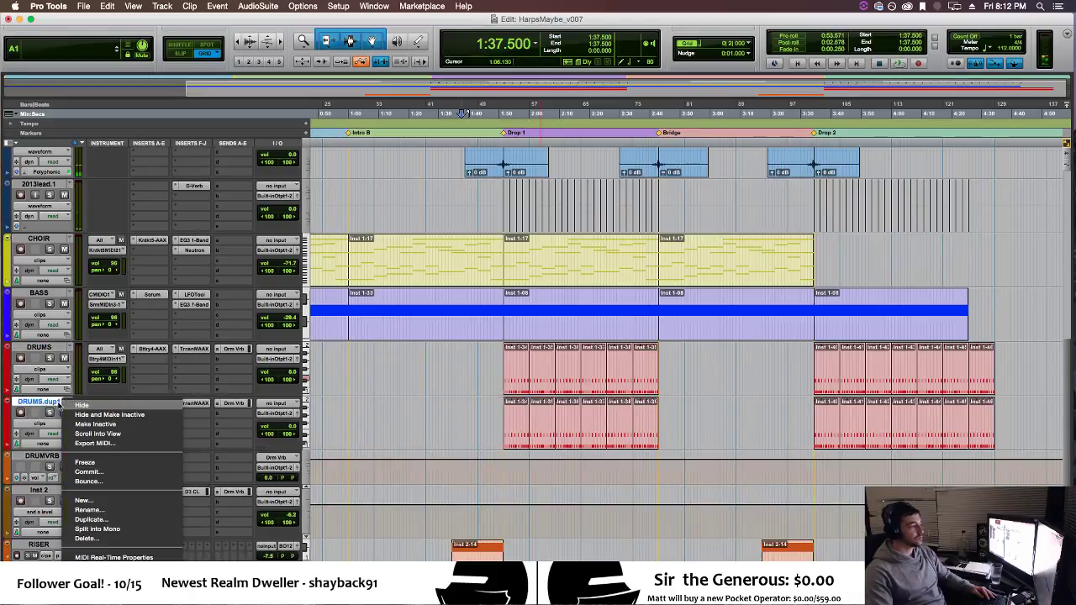
left_click(134, 518)
key("Return")
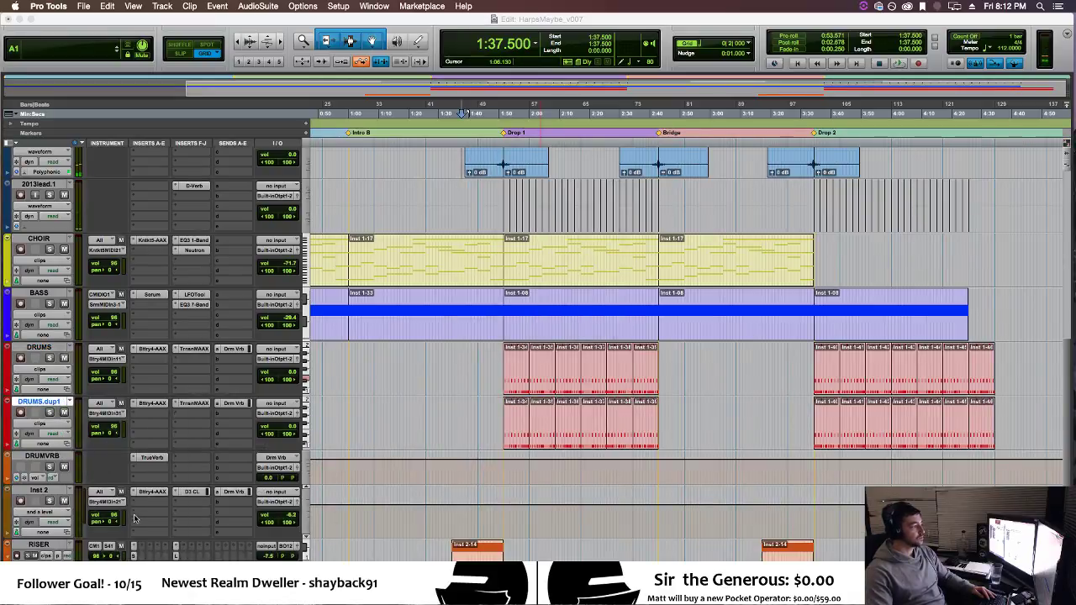
Rename the three drum tracks KICK, SNARE and FWOOP, in order.
double_click(47, 348)
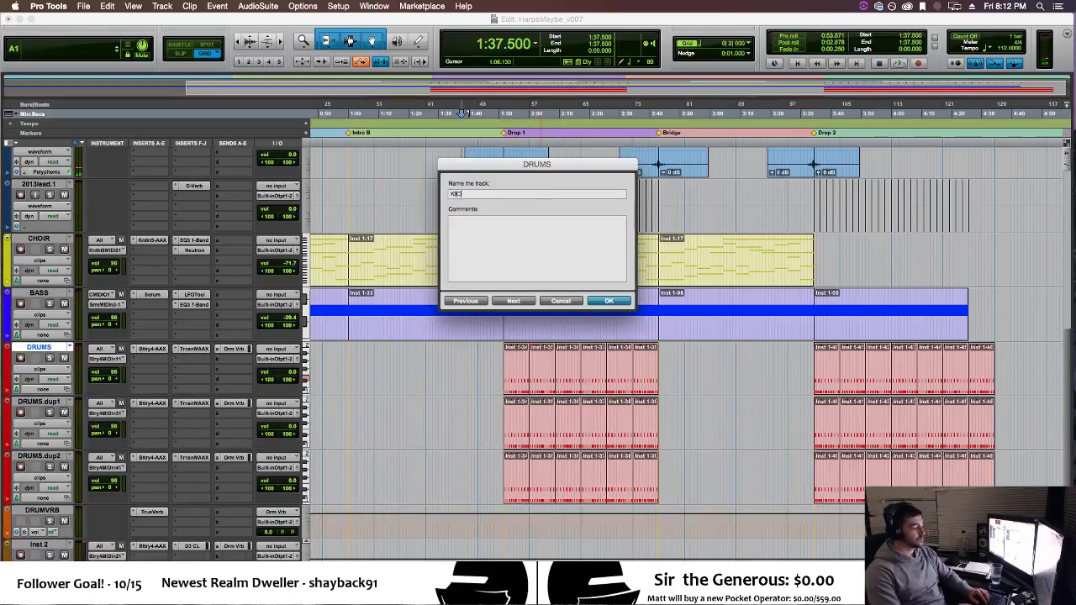
key("Escape")
double_click(34, 402)
type("SNARE")
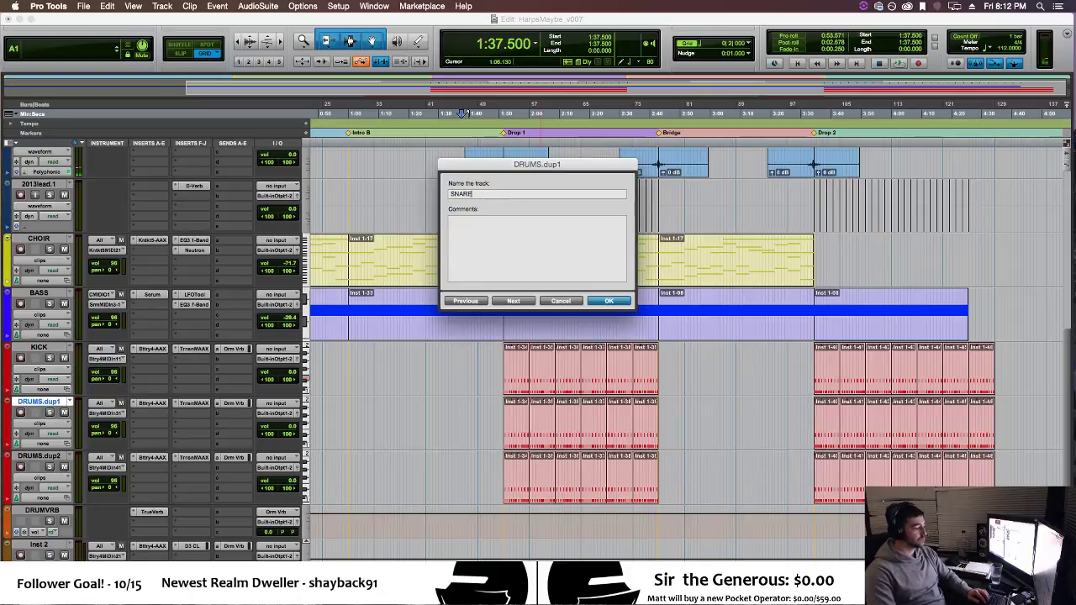
key("Escape")
double_click(40, 456)
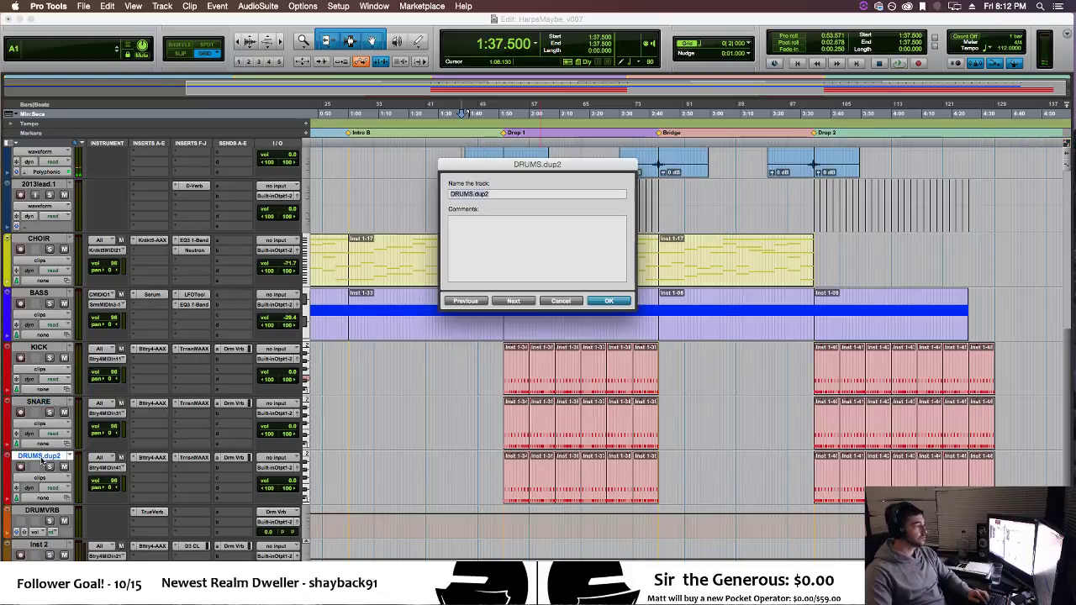
type("FWOOP")
key("Return")
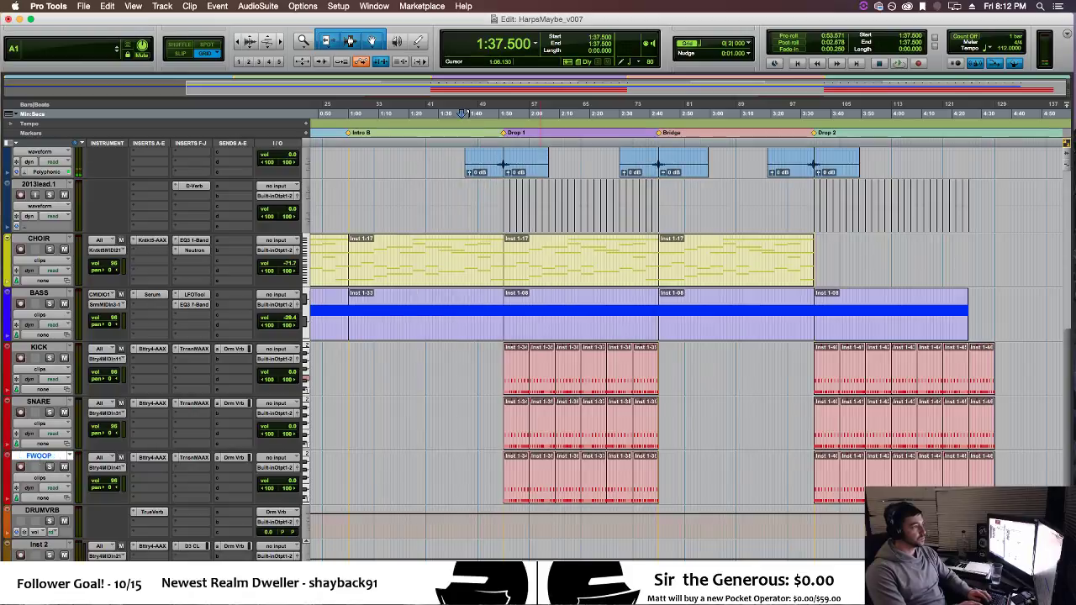
Delete every note above the C1 kick row from all clips on the KICK track, undoing the accidental clip trim first.
left_click(507, 384)
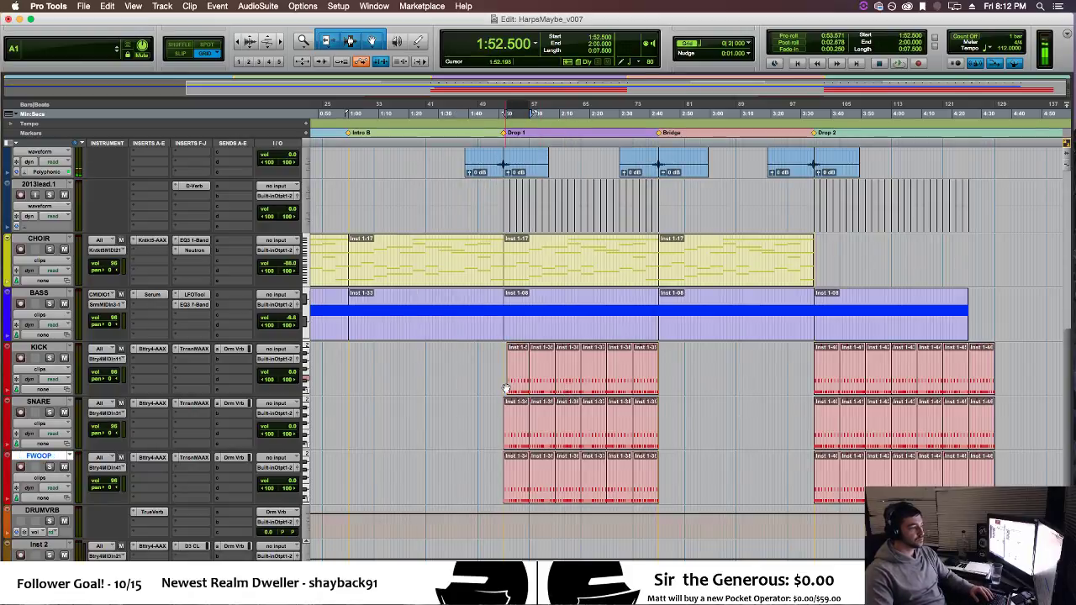
key("super+z")
double_click(513, 391)
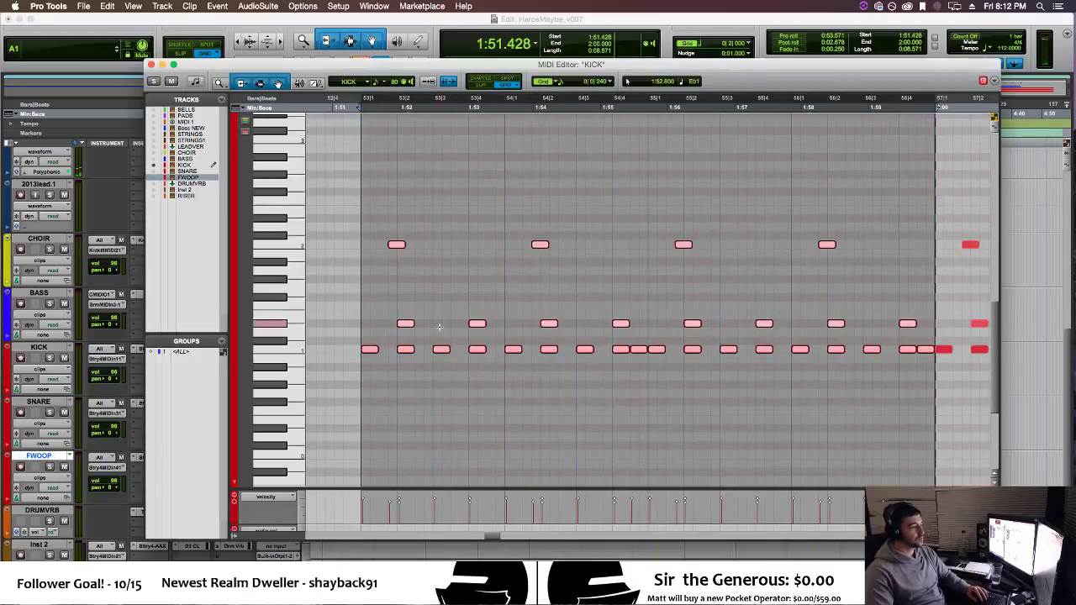
key("r")
key("r")
key("r")
key("r")
left_click_drag(532, 157, 730, 325)
left_click(151, 65)
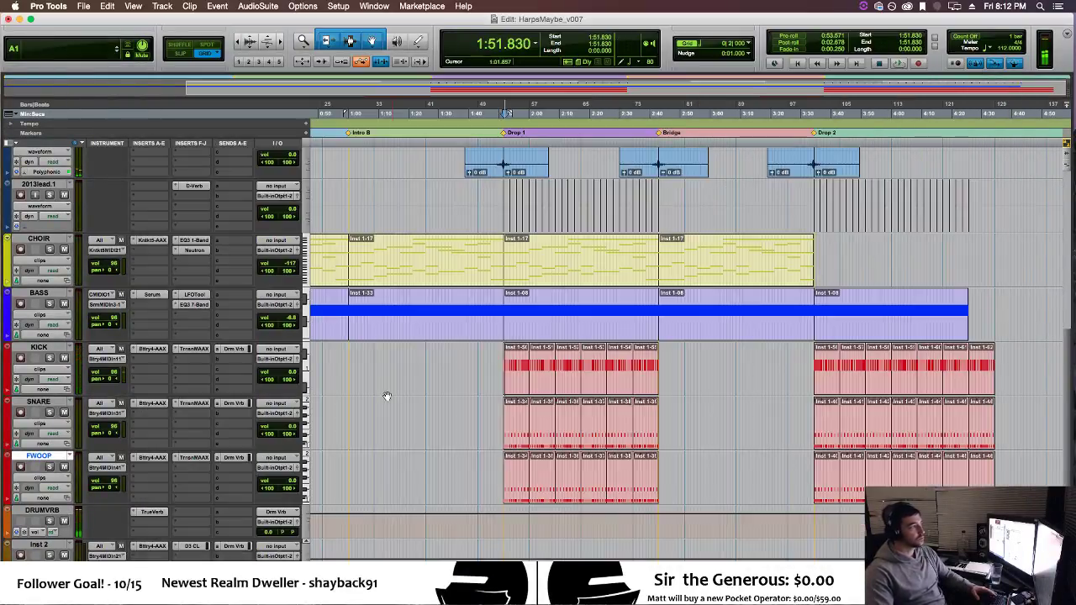
Keep only the Eb1 snare notes on the SNARE track and trim its last Drop 1 clip back to the Bridge marker.
double_click(521, 438)
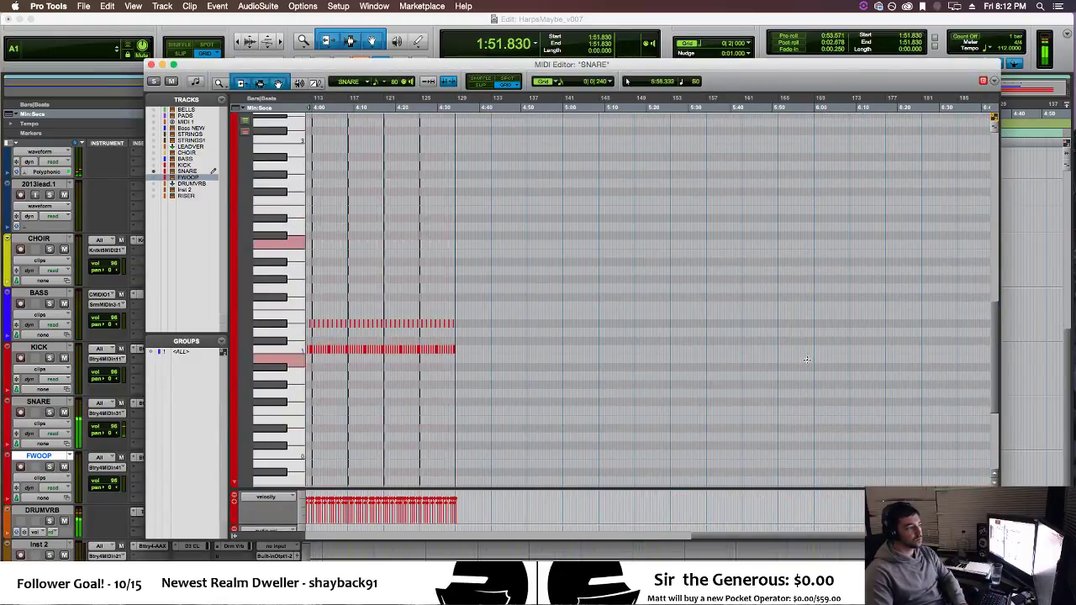
left_click_drag(640, 433, 559, 343)
key("Delete")
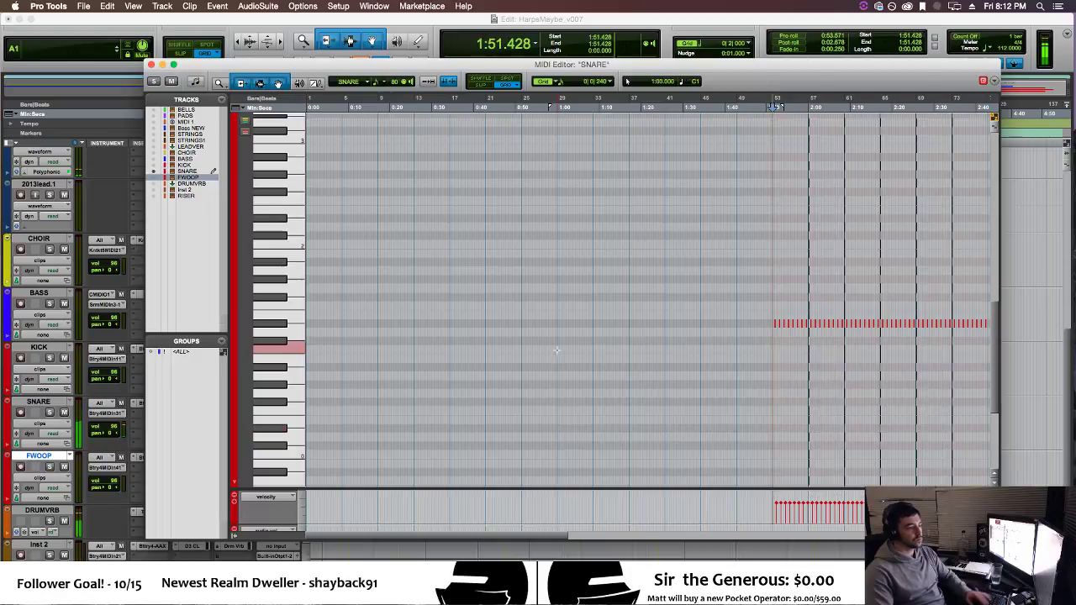
left_click(151, 65)
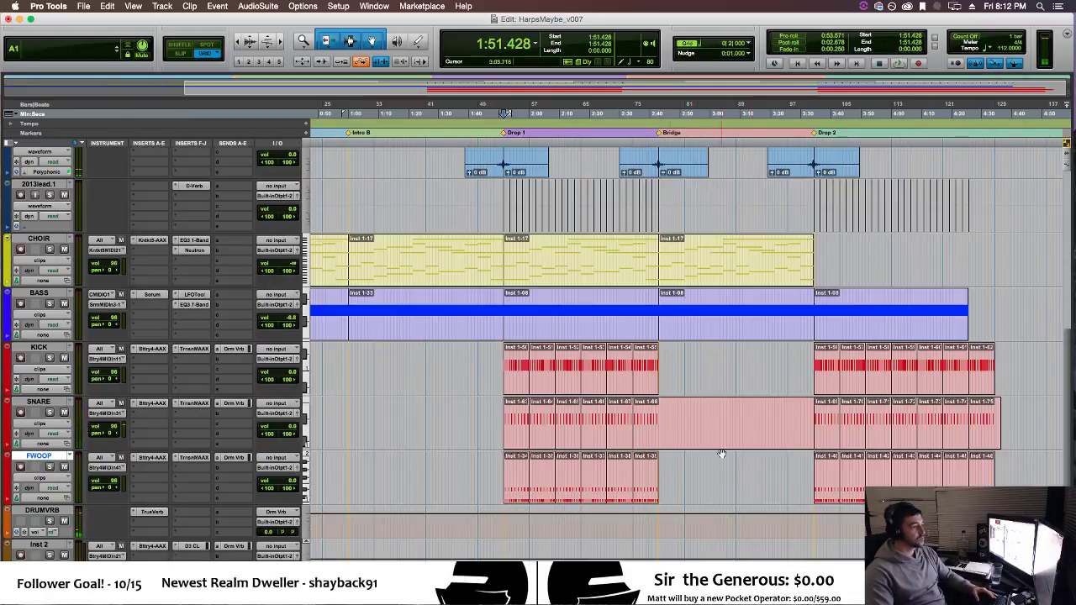
left_click(807, 438)
key("Delete")
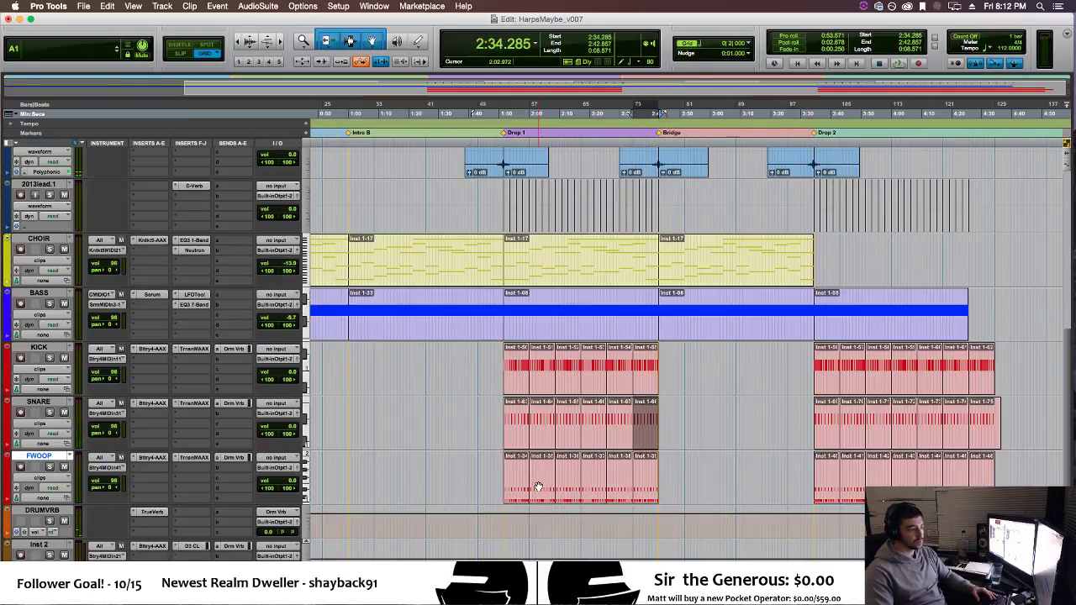
Keep only the C2 notes on the FWOOP track and trim its last Drop 1 clip back to the Bridge marker.
left_click(519, 495)
double_click(521, 494)
left_click_drag(574, 301, 900, 348)
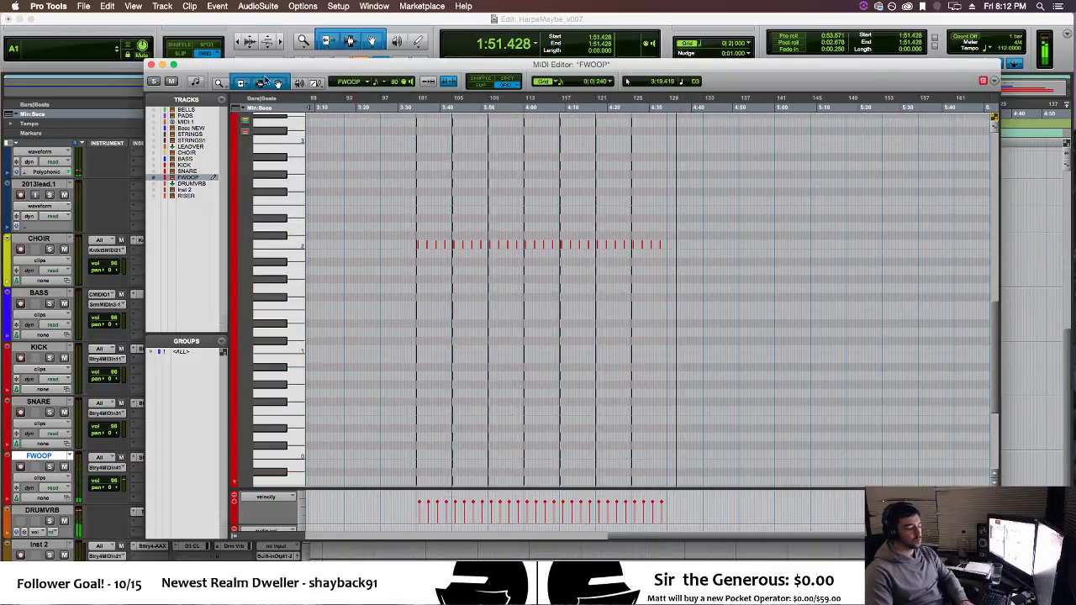
left_click(151, 65)
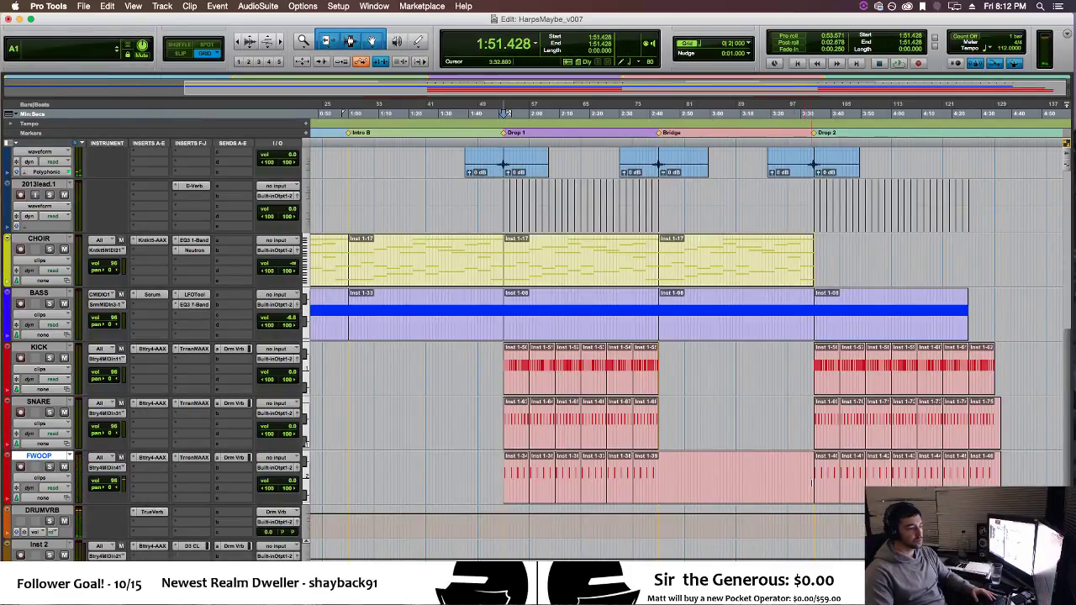
left_click_drag(812, 483, 658, 471)
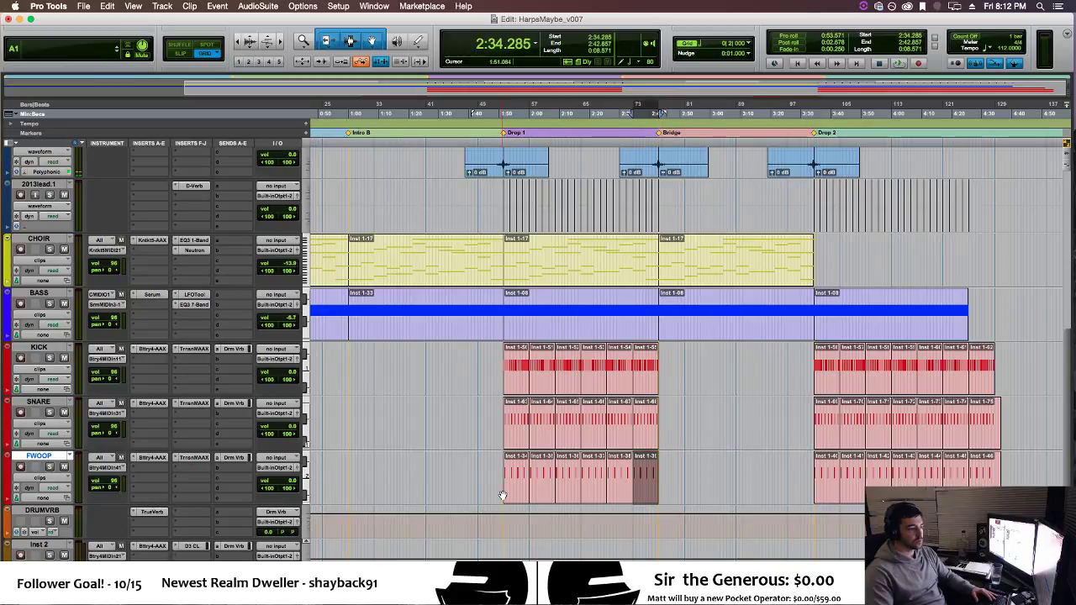
Play the first KICK clip of Drop 1 with KICK soloed and check its Transient Master settings.
left_click(511, 384)
key("space")
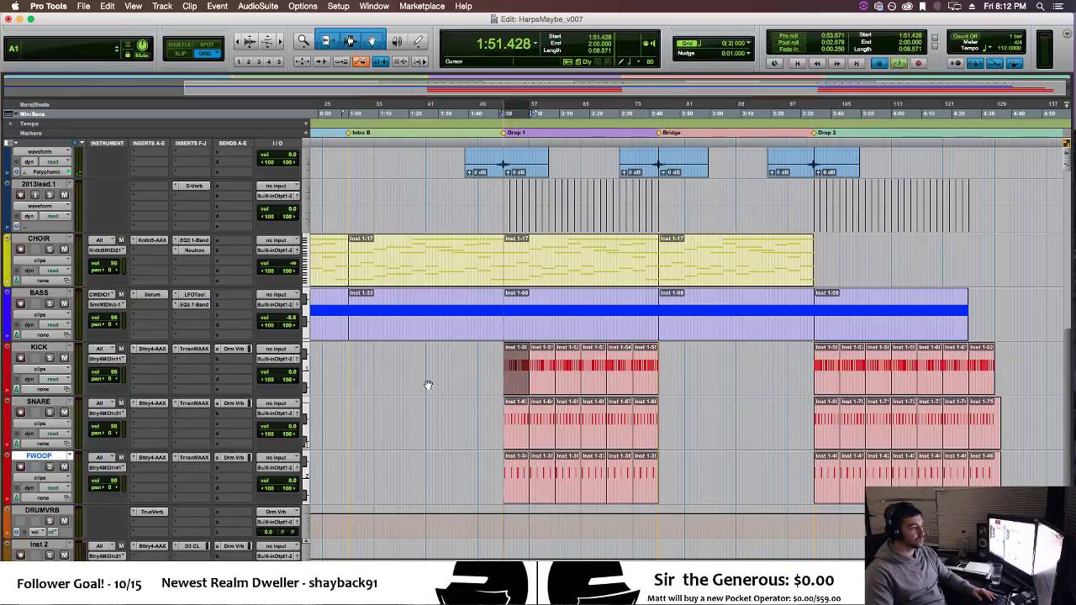
left_click(184, 351)
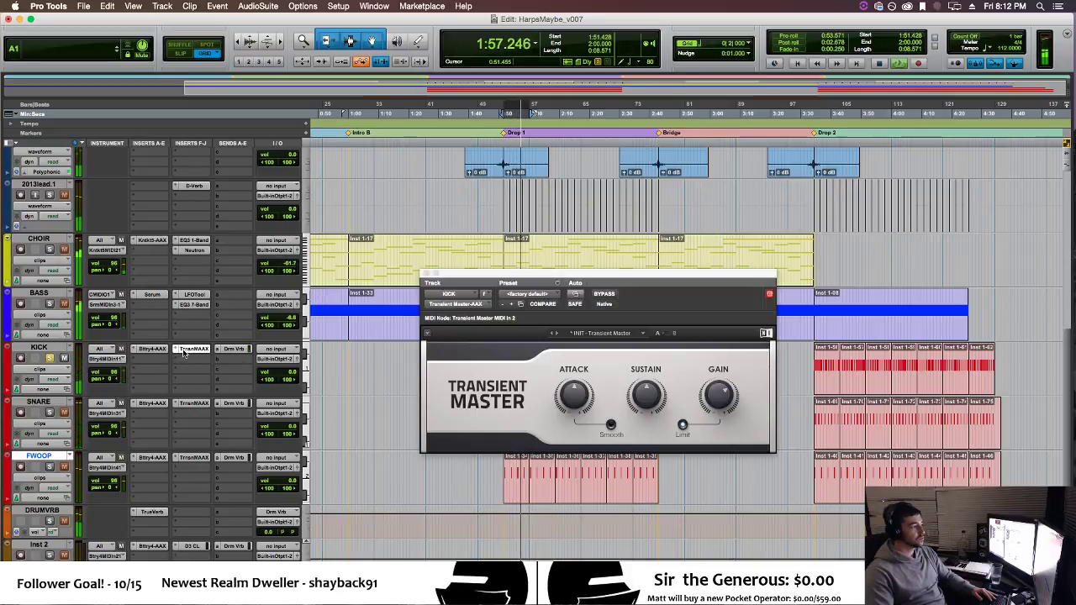
left_click(426, 274)
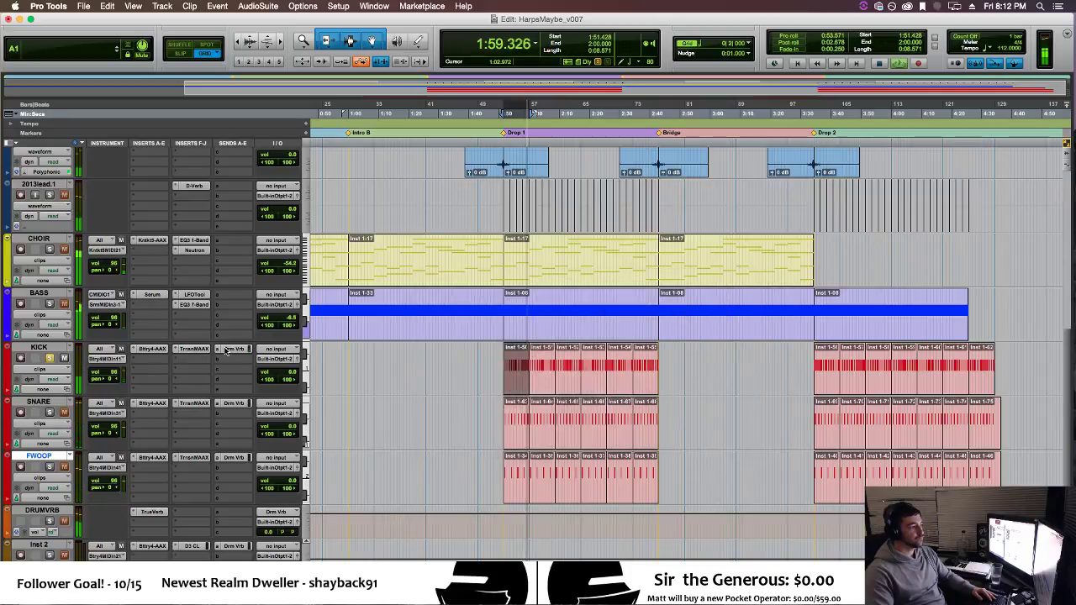
Insert the stereo SansAmp PSA-1 plug-in after Transient Master on the KICK track.
left_click(178, 362)
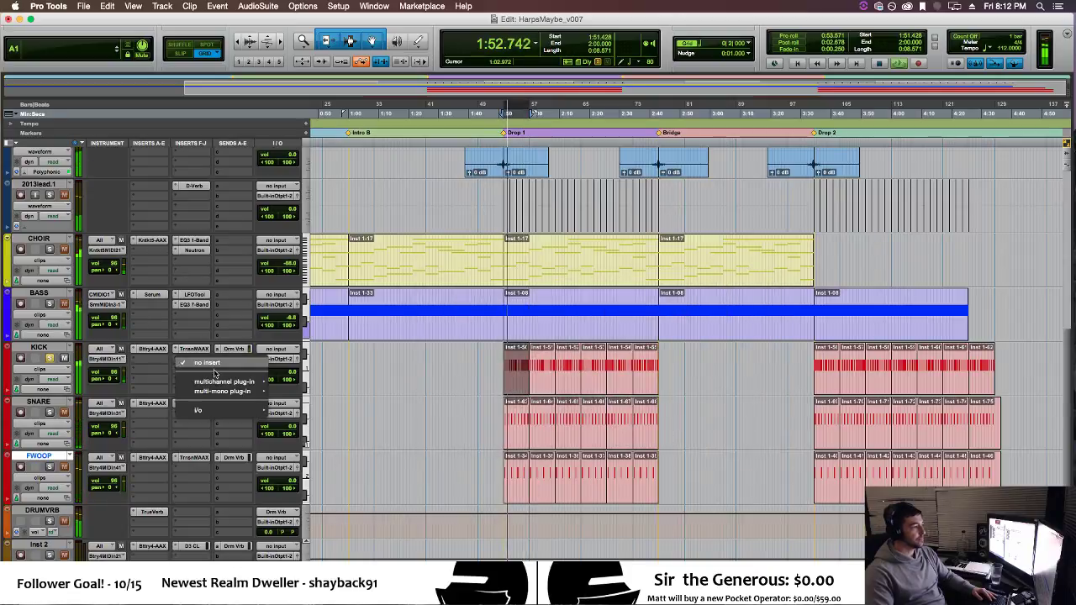
mouse_move(225, 382)
mouse_move(335, 472)
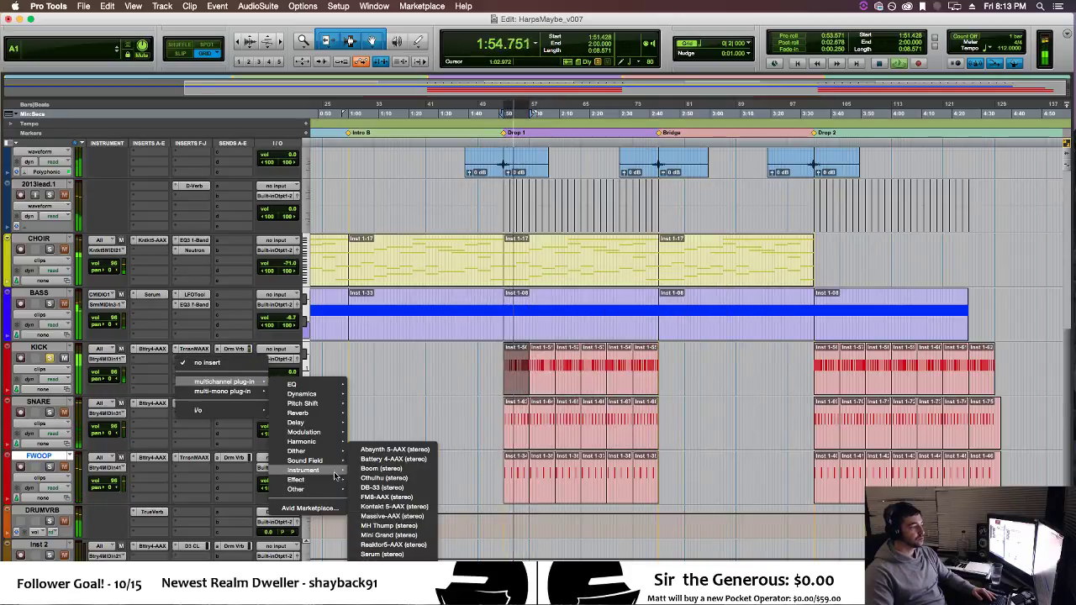
mouse_move(335, 444)
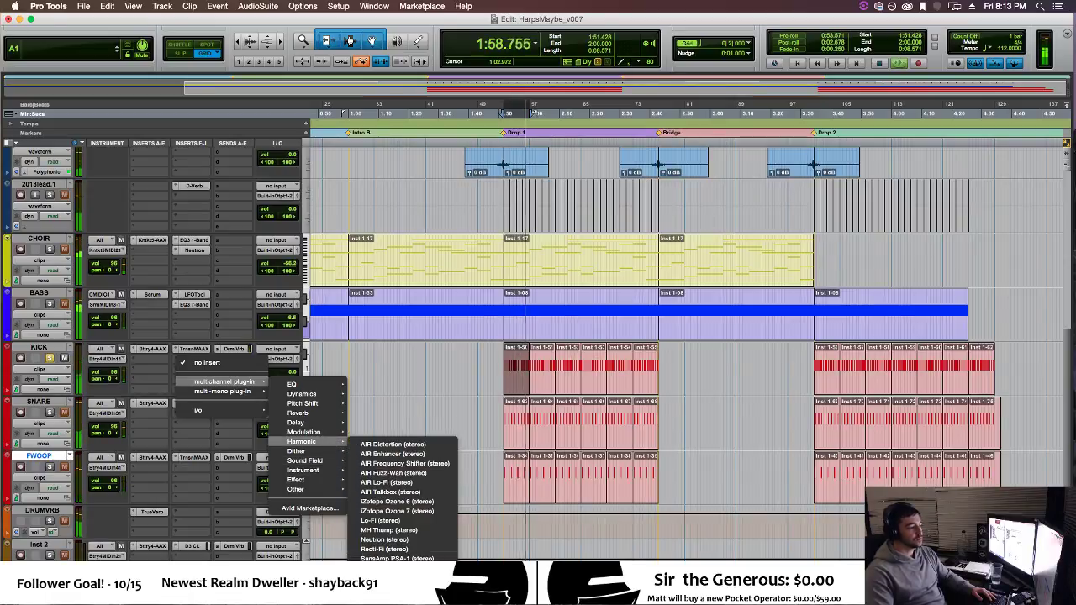
left_click(395, 558)
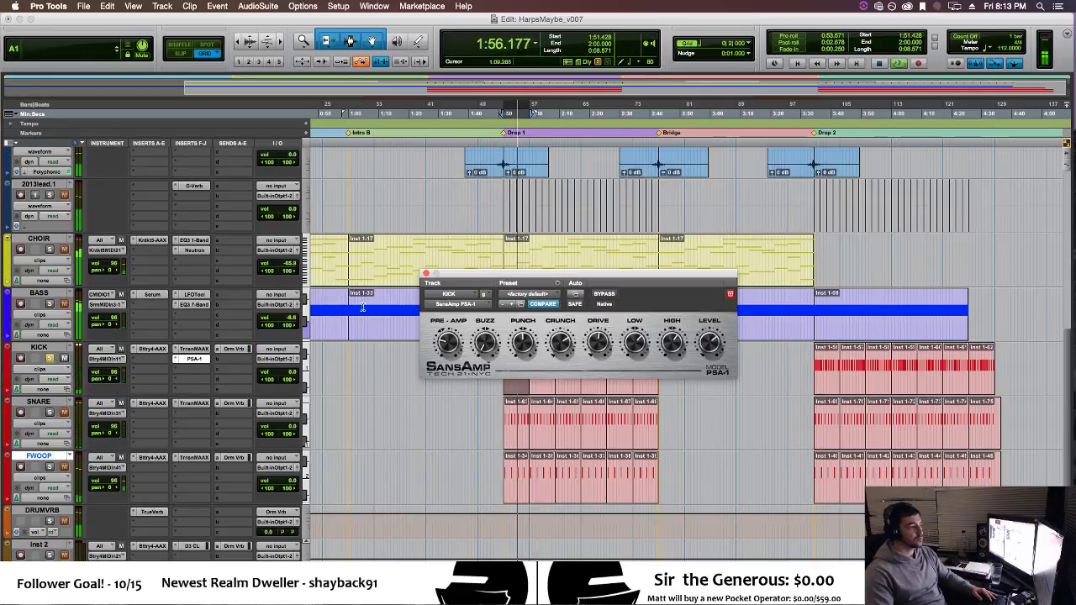
Replace KICK's SansAmp PSA-1 with the stereo Saturation Knob, adjust its saturation amount and close the plug-in window.
left_click(180, 363)
mouse_move(223, 360)
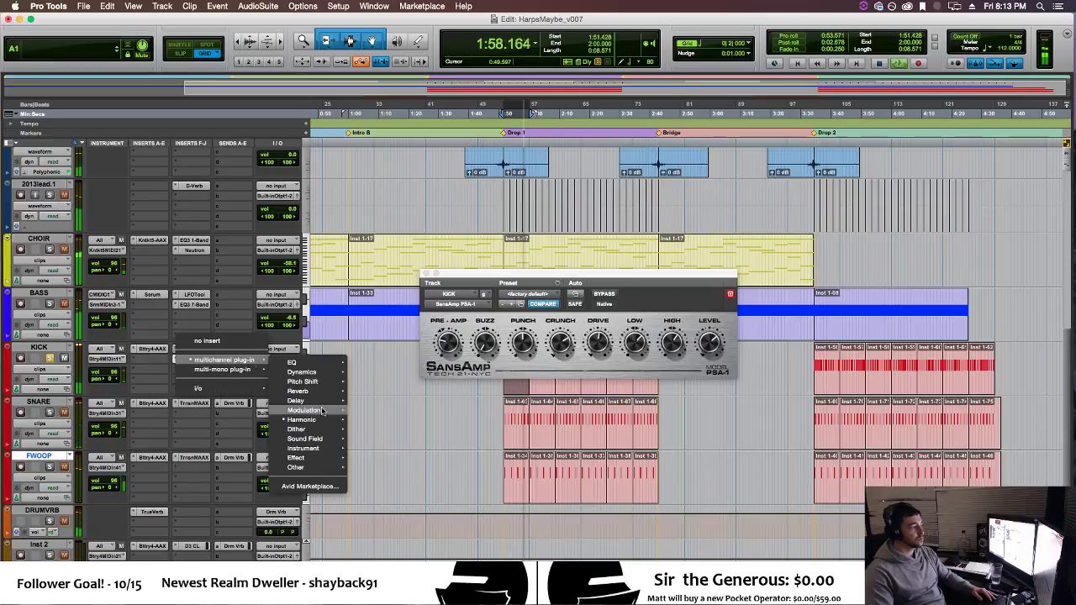
mouse_move(301, 419)
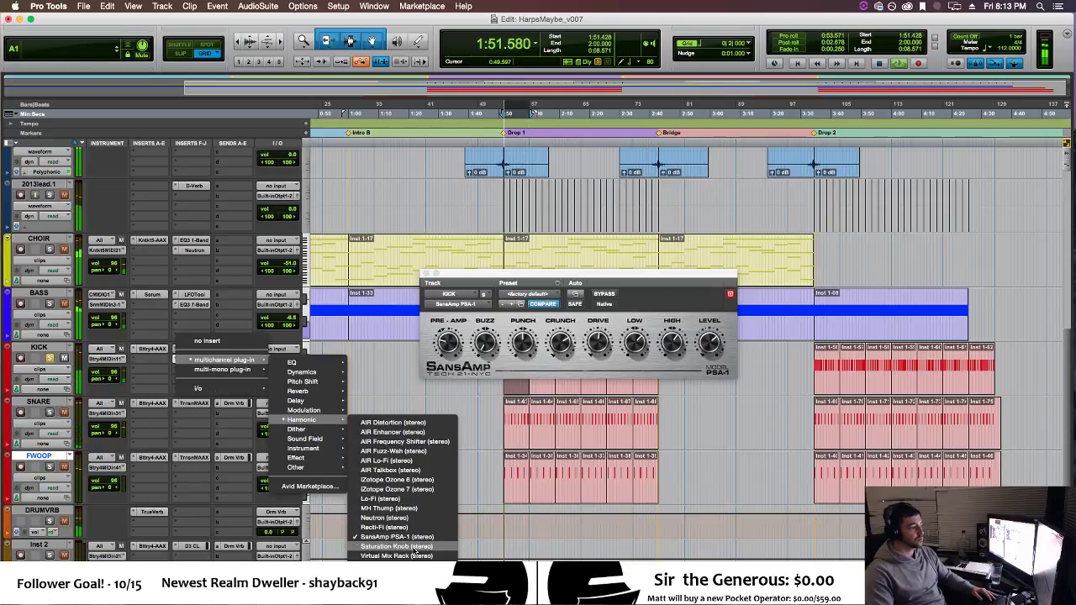
left_click(395, 546)
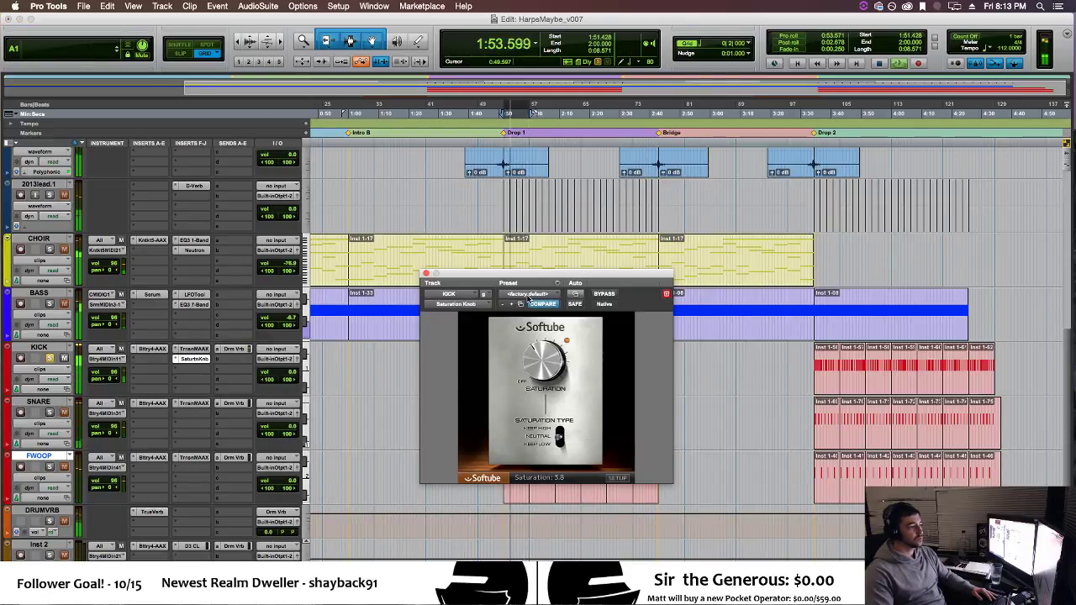
left_click_drag(538, 360, 535, 375)
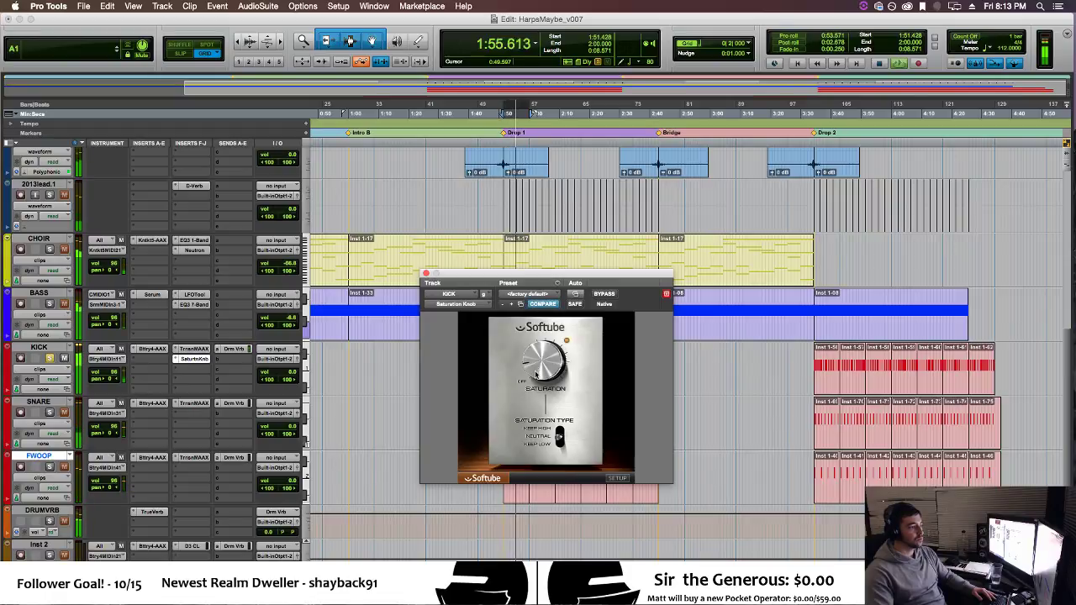
left_click(425, 274)
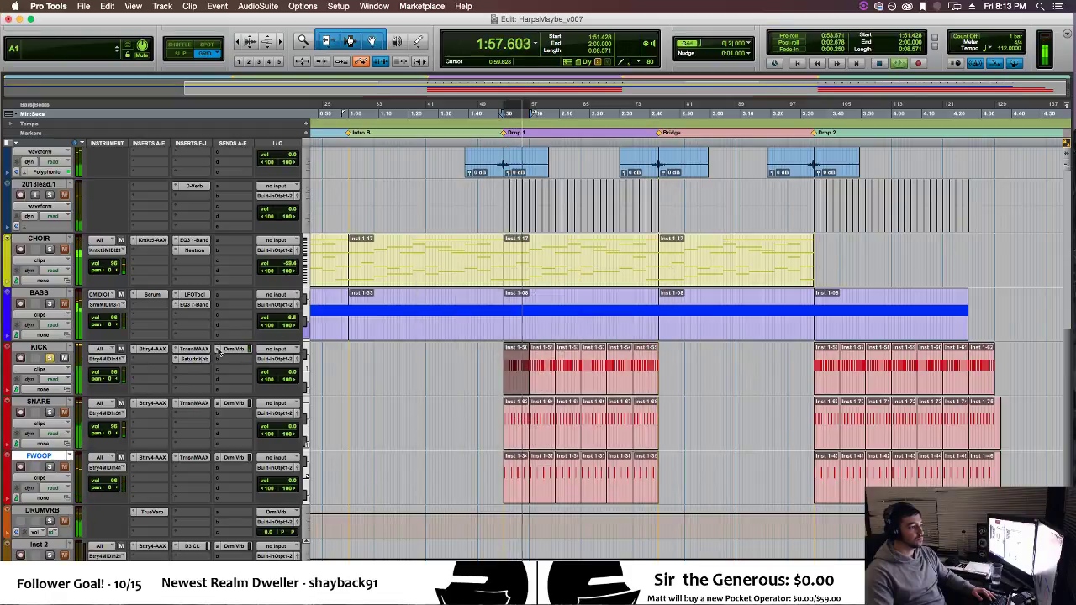
Insert the stereo EQ3 7-Band after Saturation Knob on KICK and set its low band to 34.3 Hz at -0.1 dB.
left_click(193, 359)
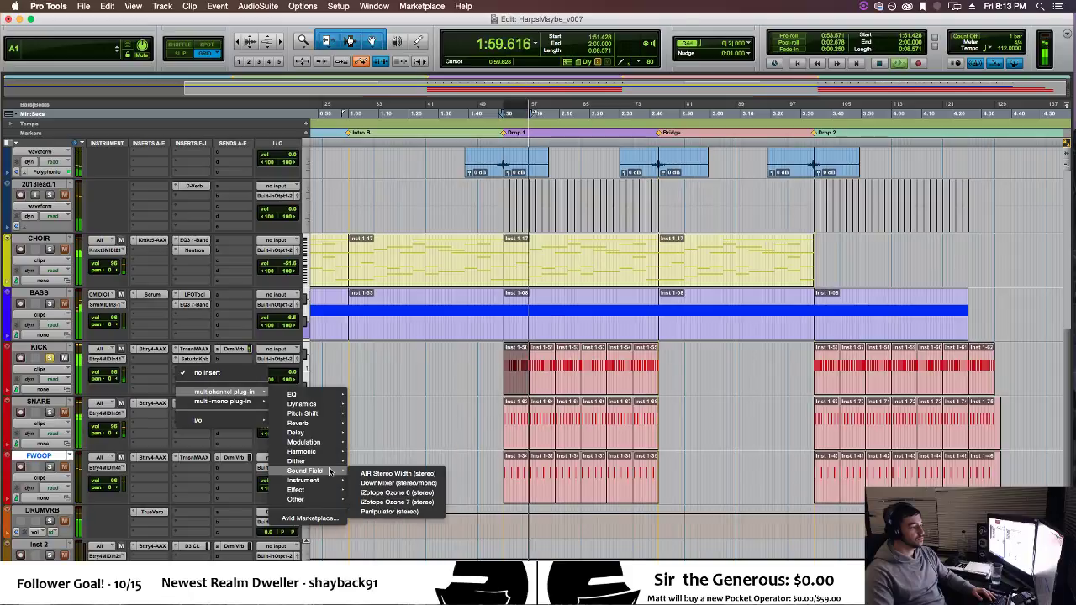
mouse_move(341, 394)
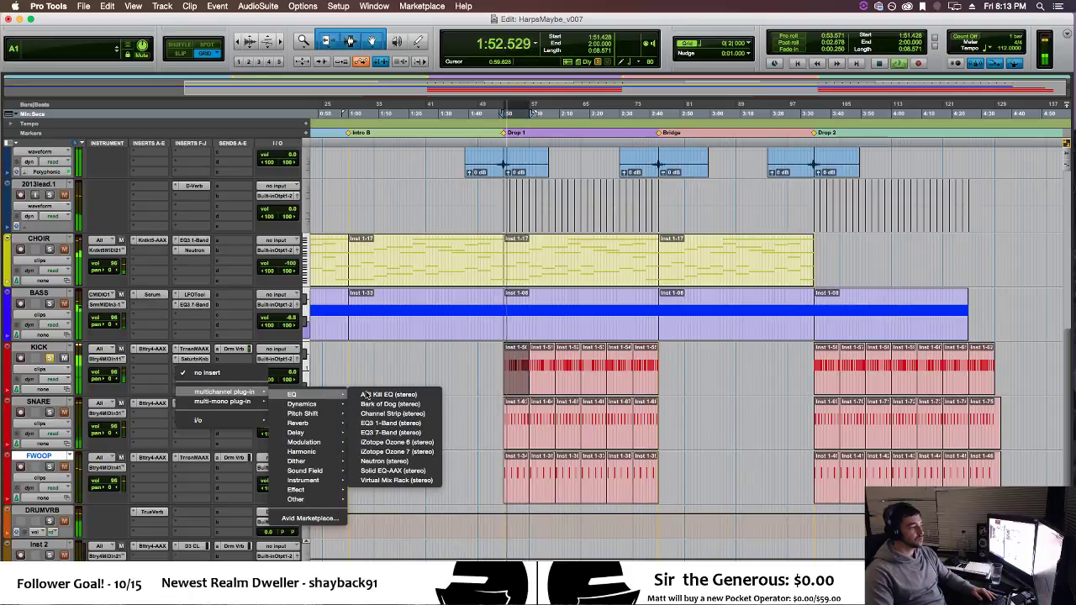
left_click(396, 431)
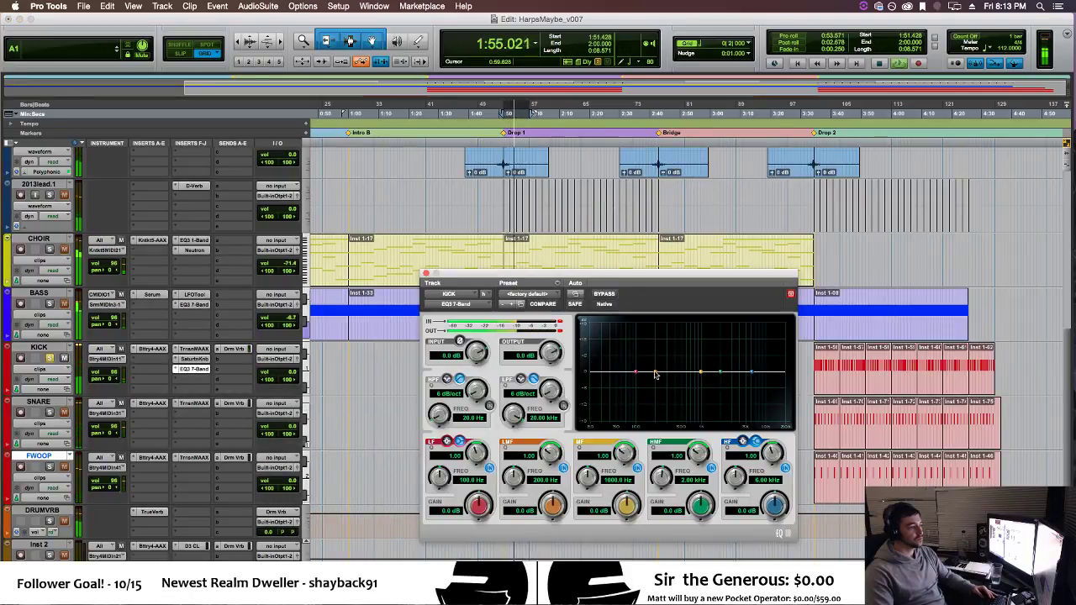
left_click_drag(639, 373, 635, 362)
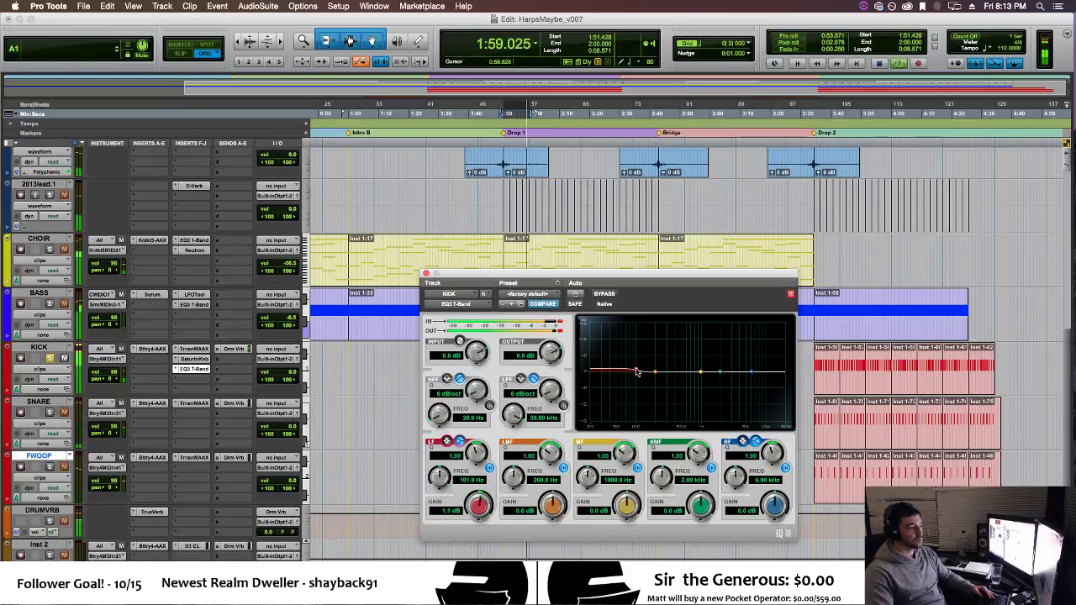
left_click_drag(623, 373, 605, 373)
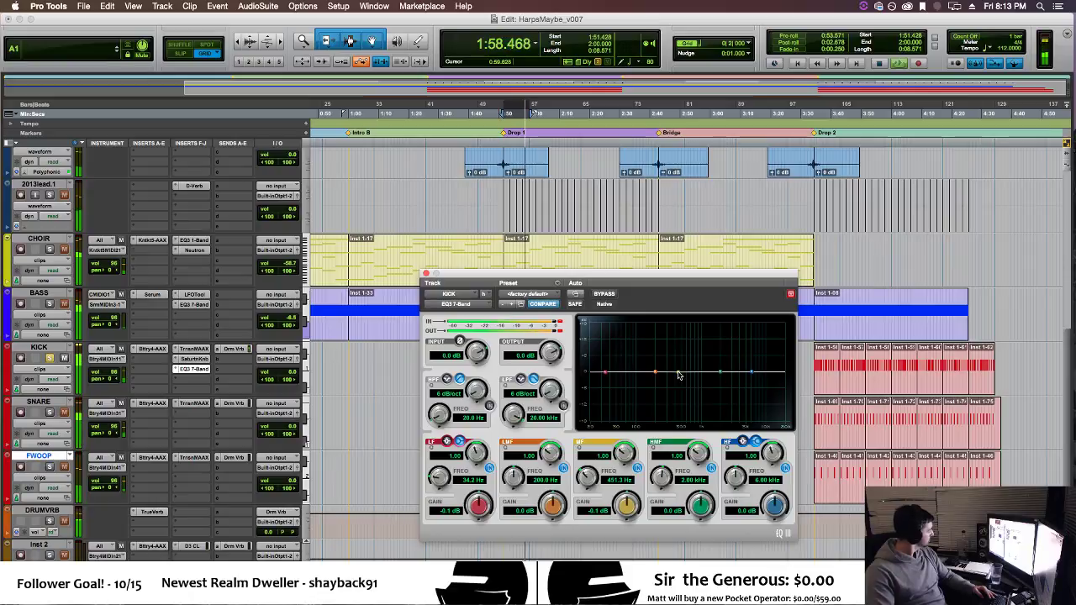
Cut the mid band of KICK's EQ3 7-Band to -10.6 dB at 443.3 Hz with a Q of 3.16.
left_click_drag(679, 375, 678, 376)
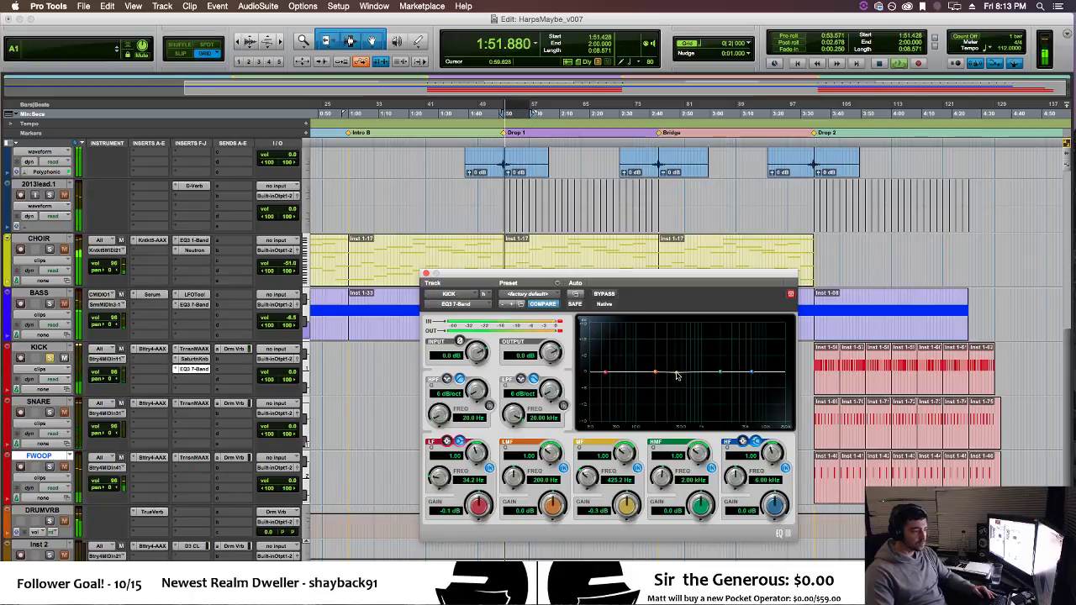
left_click_drag(624, 508, 623, 513)
left_click_drag(589, 479, 618, 438)
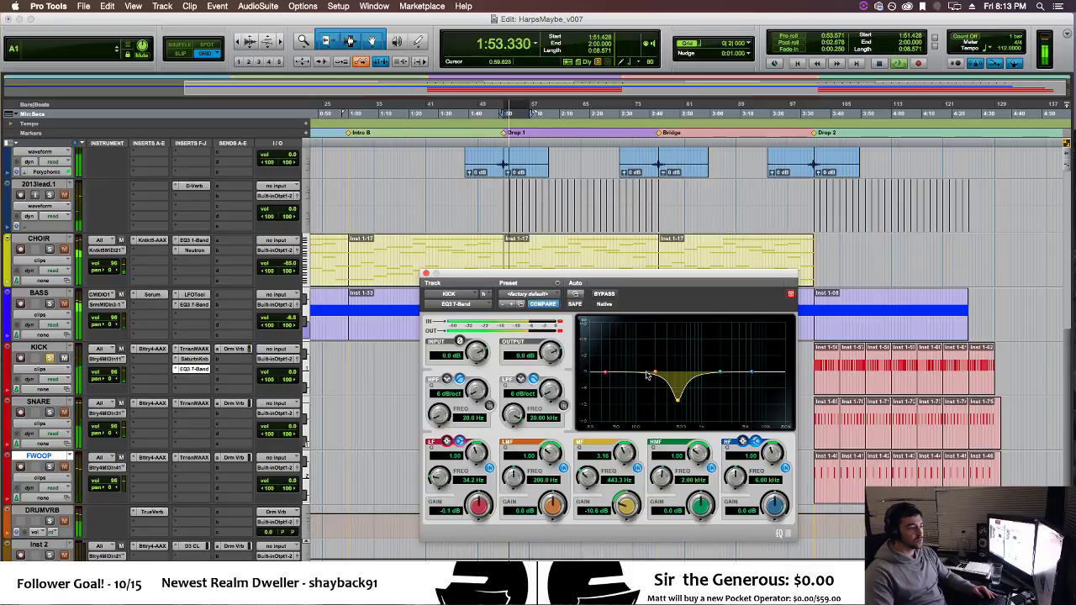
Boost KICK's low-mid band 3.4 dB at 97.7 Hz with Q 4.27, and lower the high band to -1.3 dB and high-mid to -0.4 dB.
left_click_drag(548, 505, 507, 504)
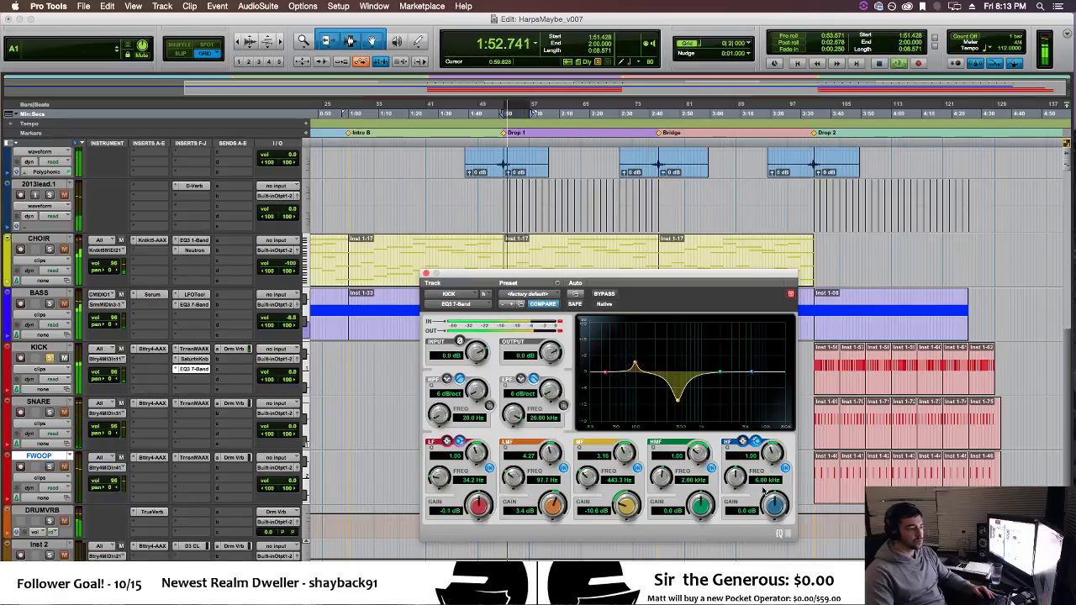
left_click_drag(771, 513, 770, 503)
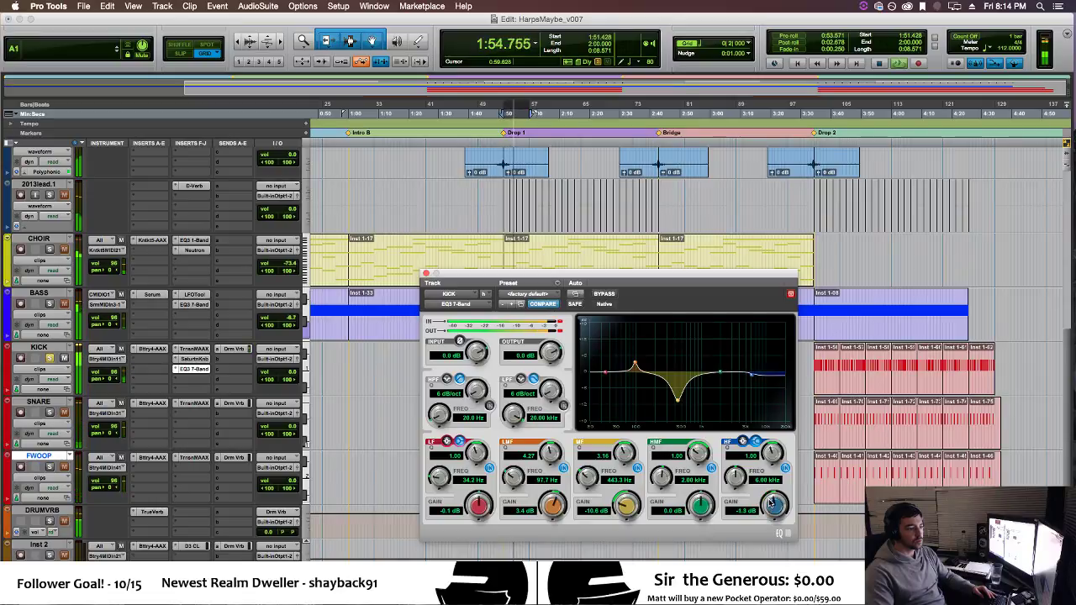
mouse_move(699, 505)
left_mouse_down()
mouse_move(695, 494)
mouse_move(692, 502)
left_mouse_up()
Compare KICK's sound with the EQ3 7-Band bypassed and active, and close the plug-in window.
left_click(614, 295)
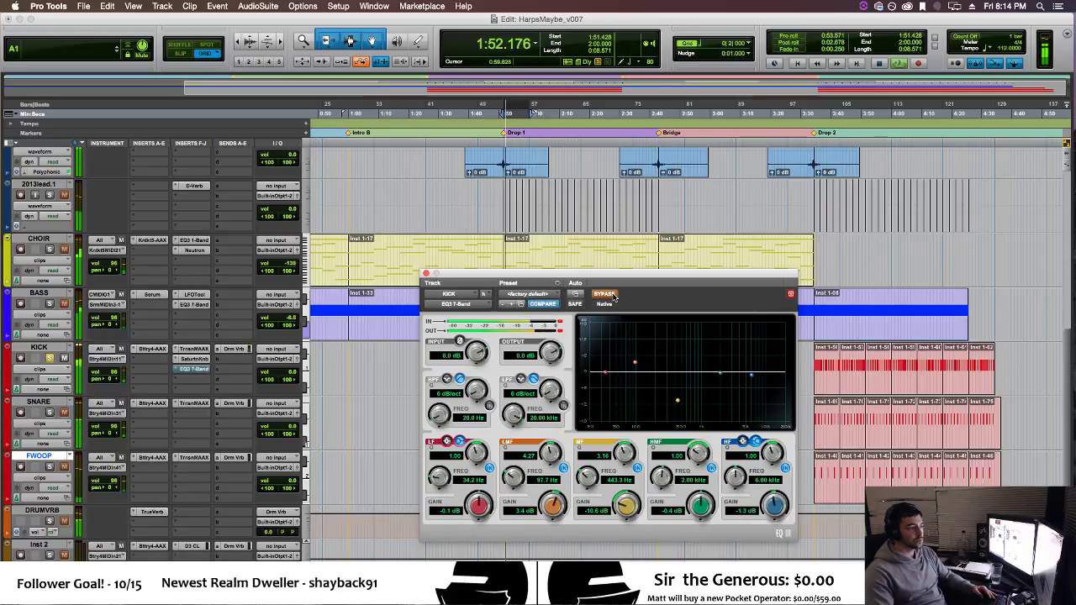
left_click(615, 295)
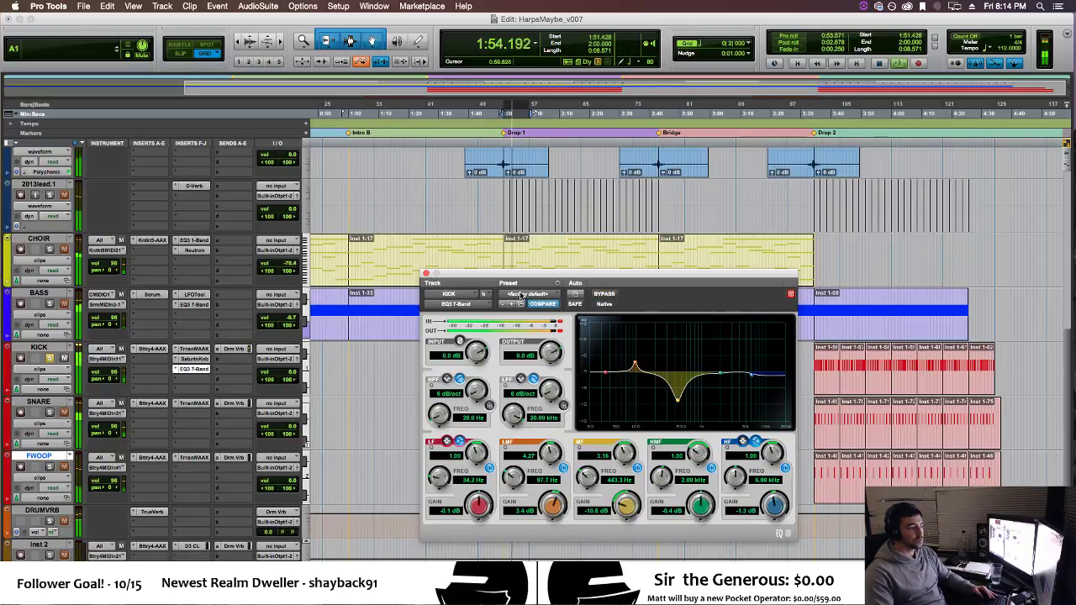
left_click(427, 274)
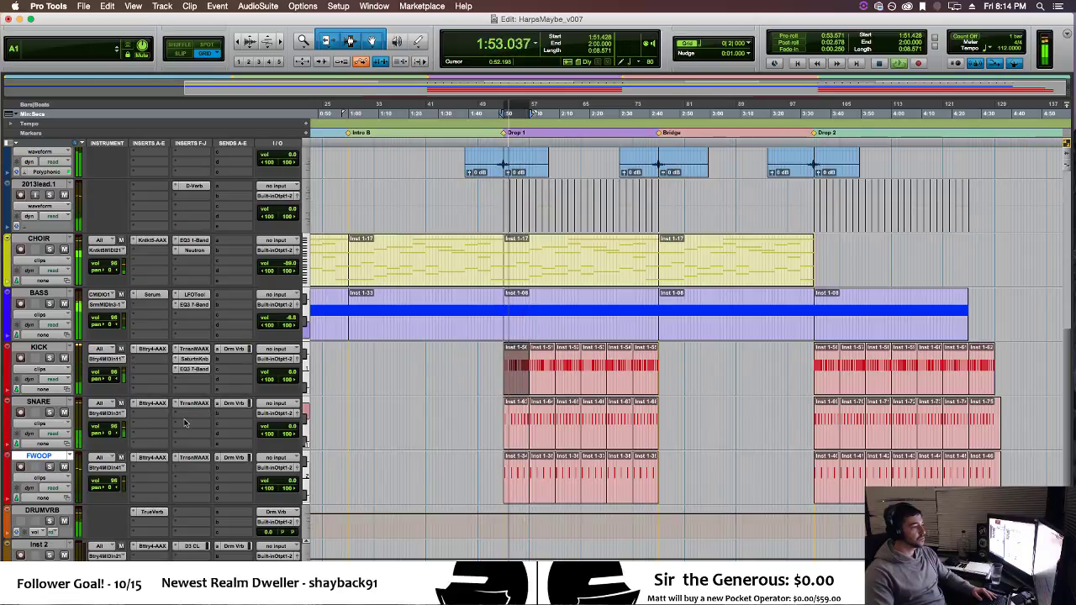
Solo SNARE and insert the stereo iZotope Ozone 7 plug-in after its Transient Master.
left_click(49, 413)
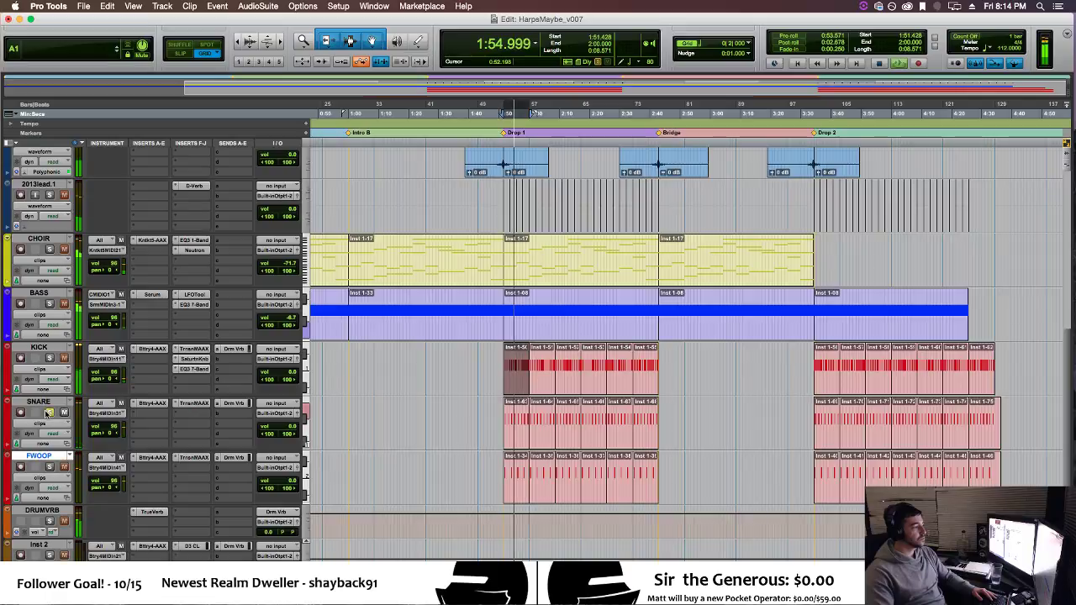
left_click(178, 415)
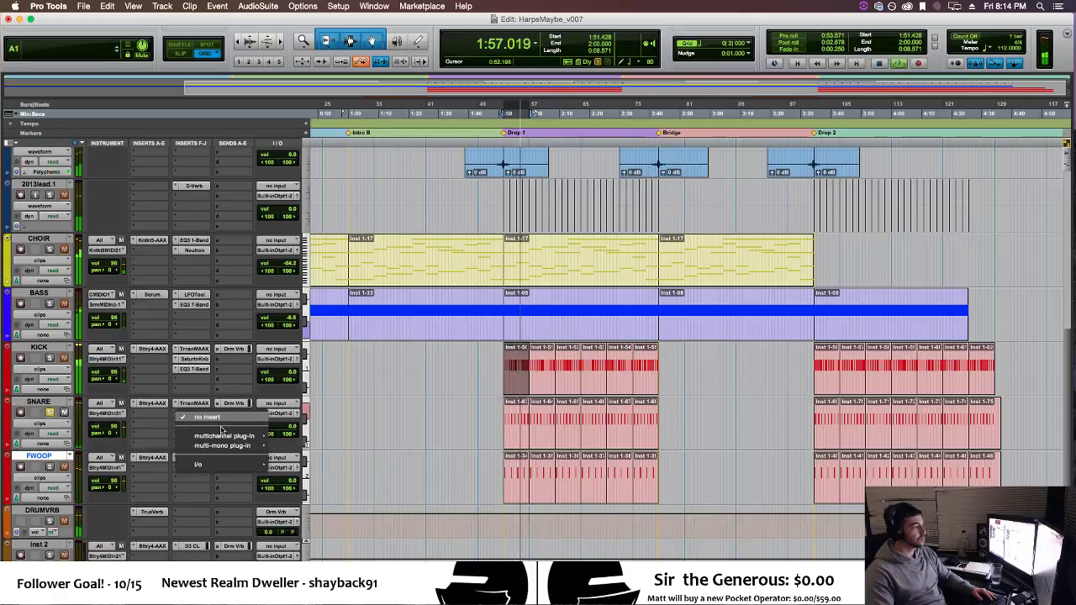
mouse_move(244, 436)
mouse_move(334, 440)
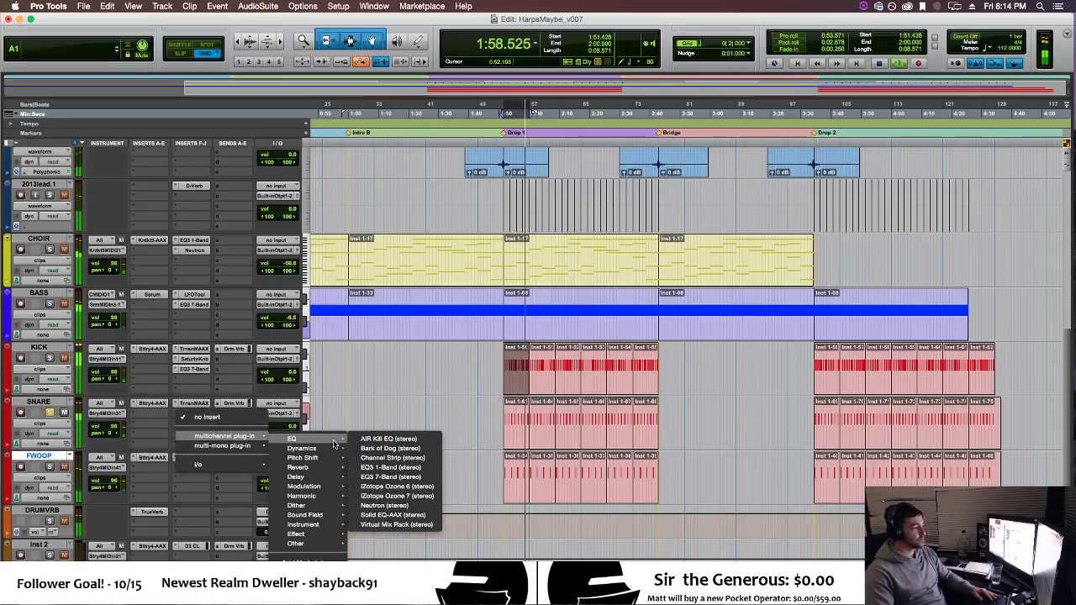
left_click(395, 496)
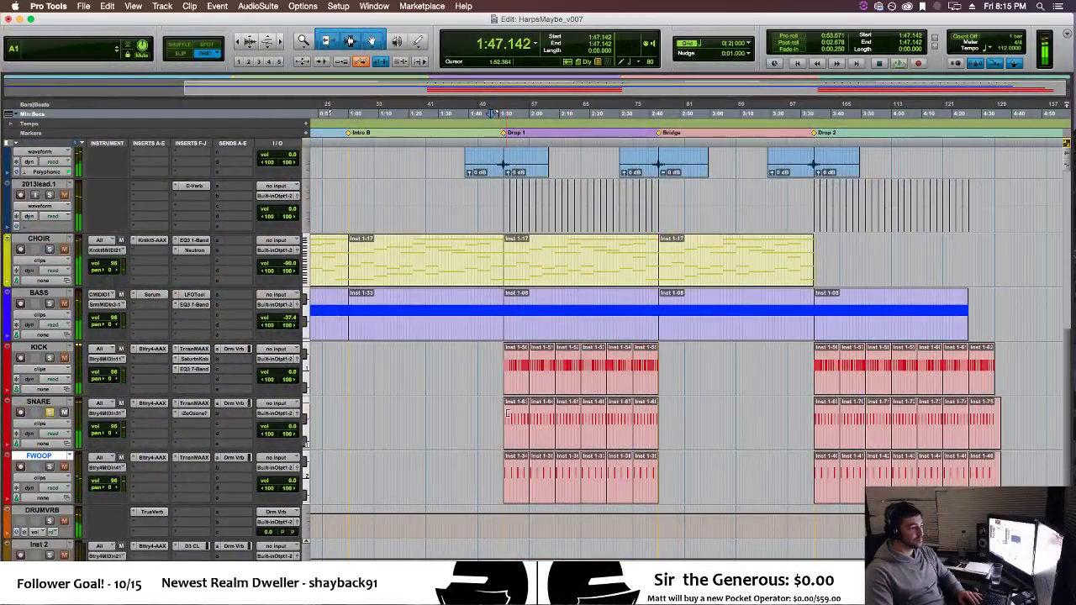
Select the first SNARE clip of Drop 1 and replace SNARE's iZotope Ozone 7 with the stereo EQ3 7-Band.
left_click(511, 438)
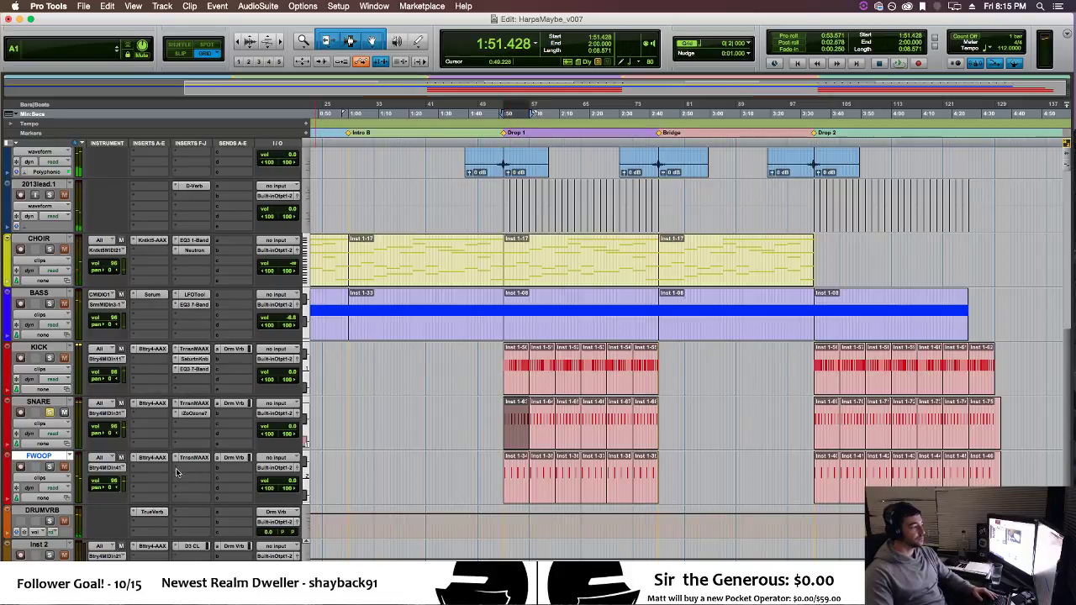
left_click(178, 434)
left_click(176, 415)
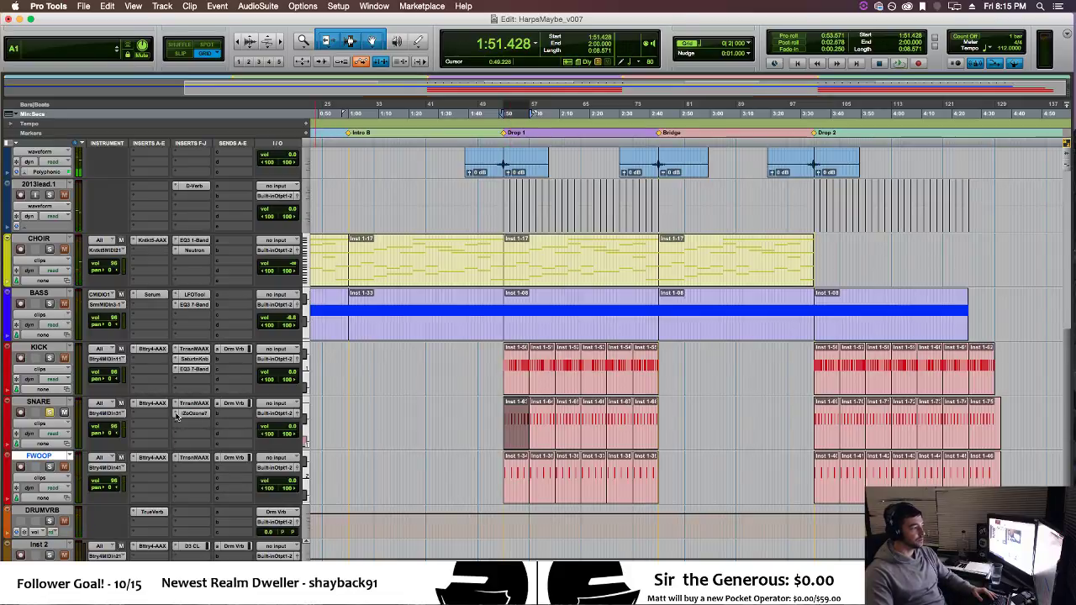
left_click(176, 414)
mouse_move(216, 413)
mouse_move(341, 495)
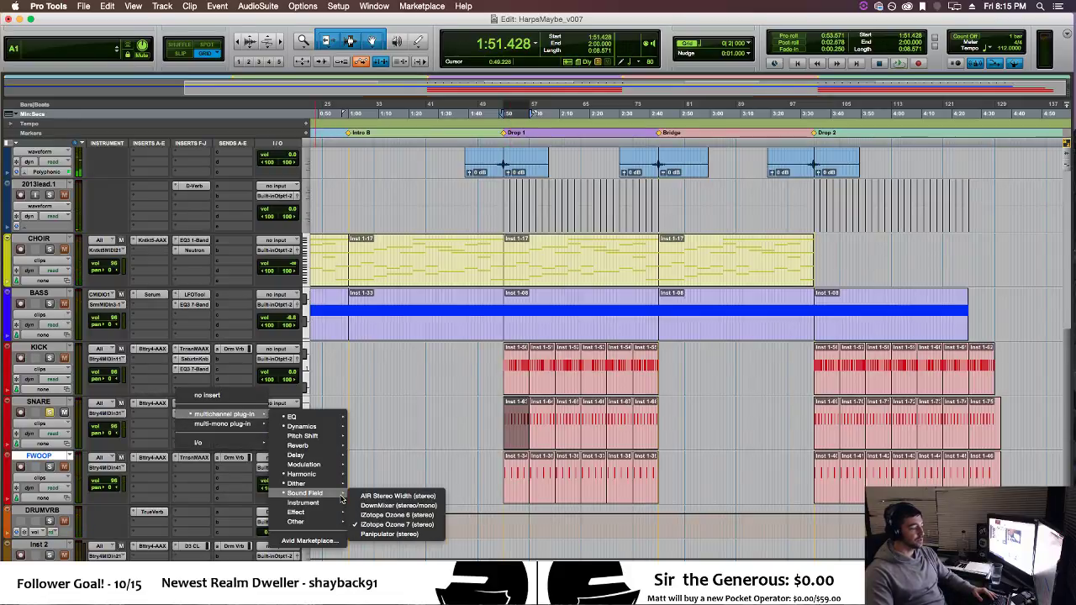
mouse_move(330, 418)
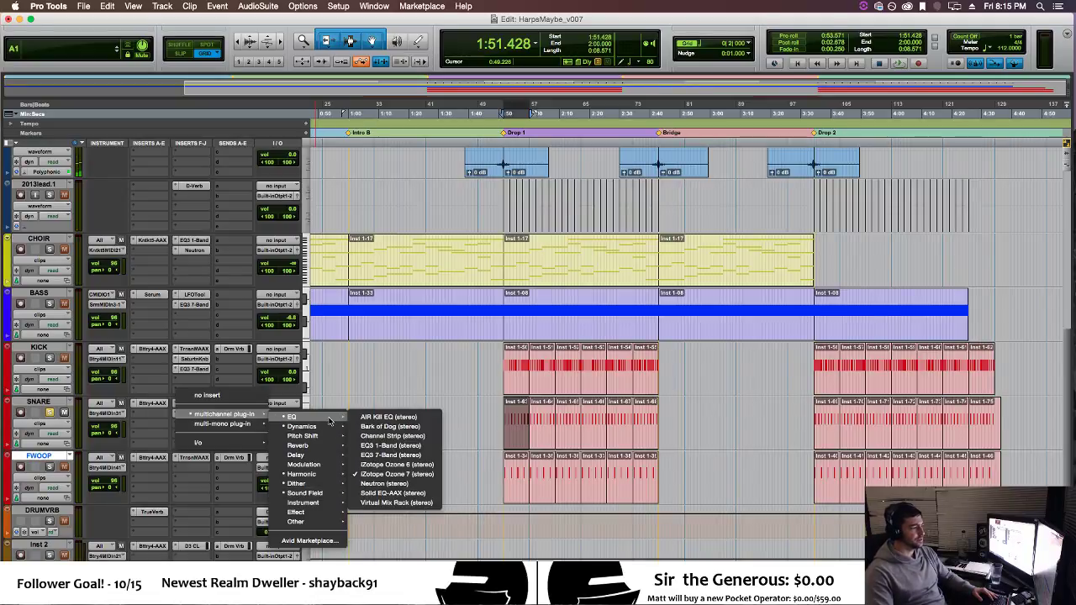
left_click(372, 382)
left_click(176, 413)
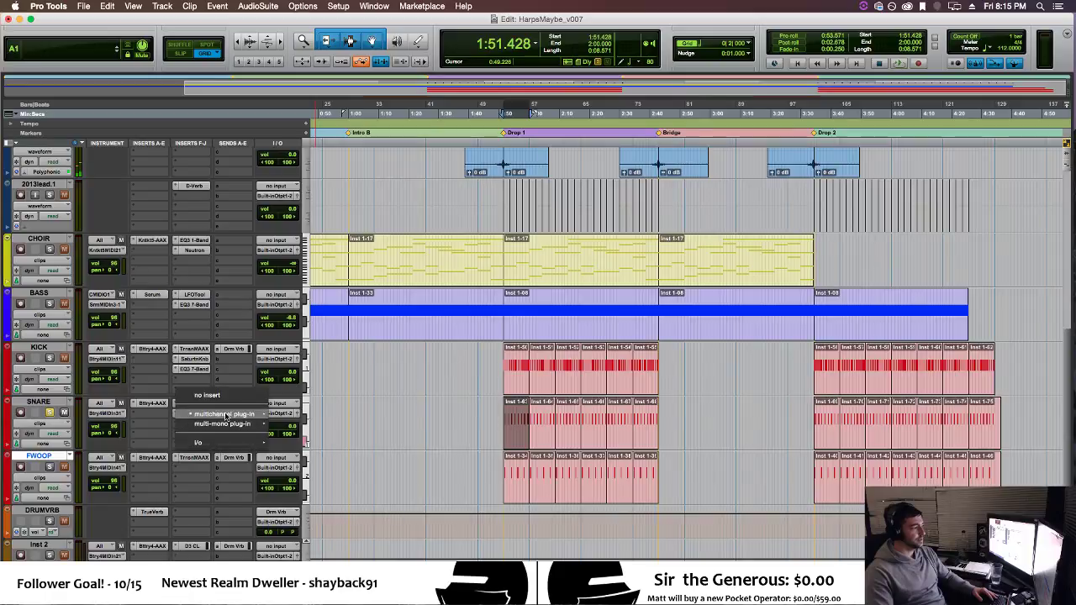
left_click(457, 378)
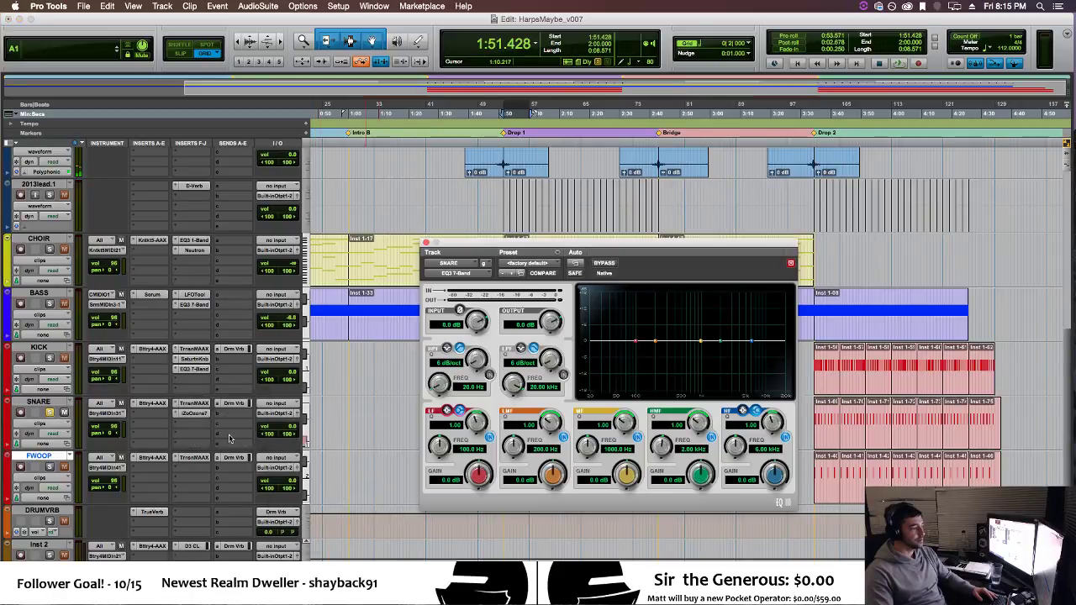
During playback, cut SNARE's EQ 12 dB at 96 Hz and 10 dB at 121.8 Hz, and boost 6.9 dB at 639.1 Hz with Q 6.10.
key("space")
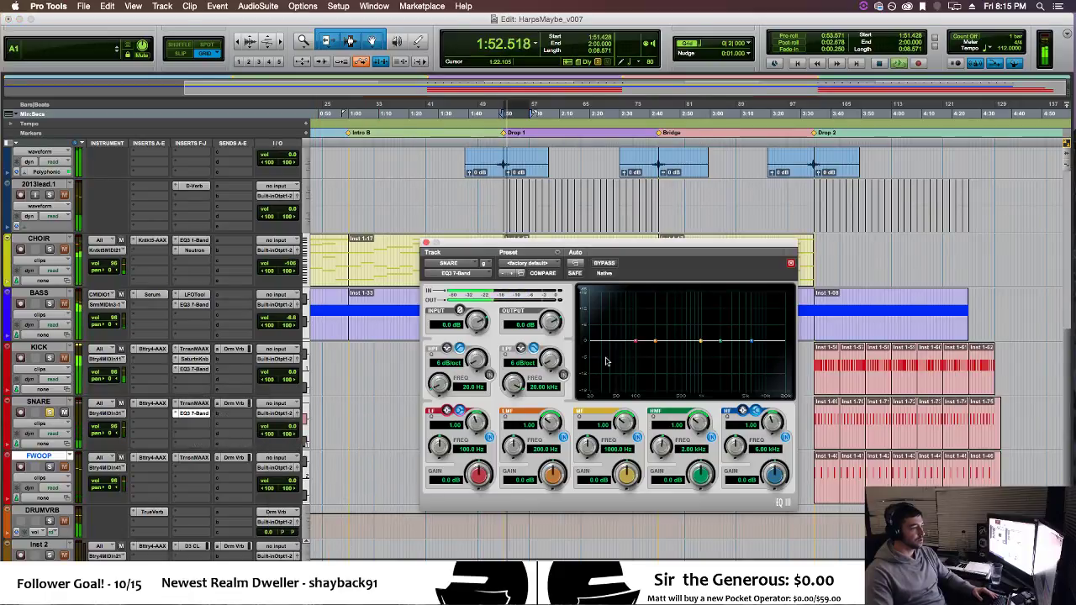
left_click_drag(634, 340, 642, 385)
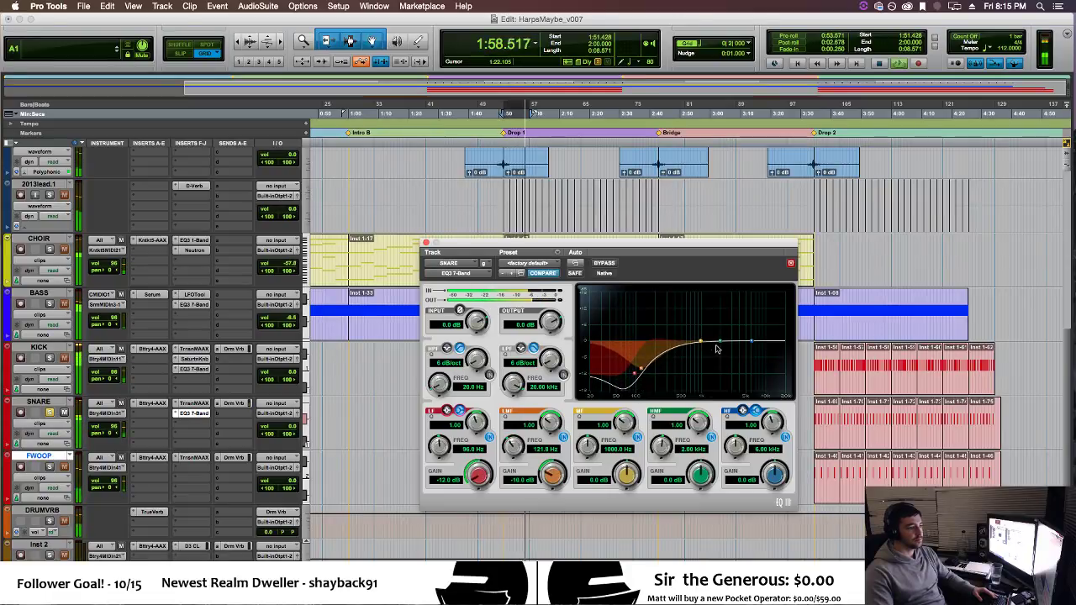
left_click_drag(700, 340, 701, 325)
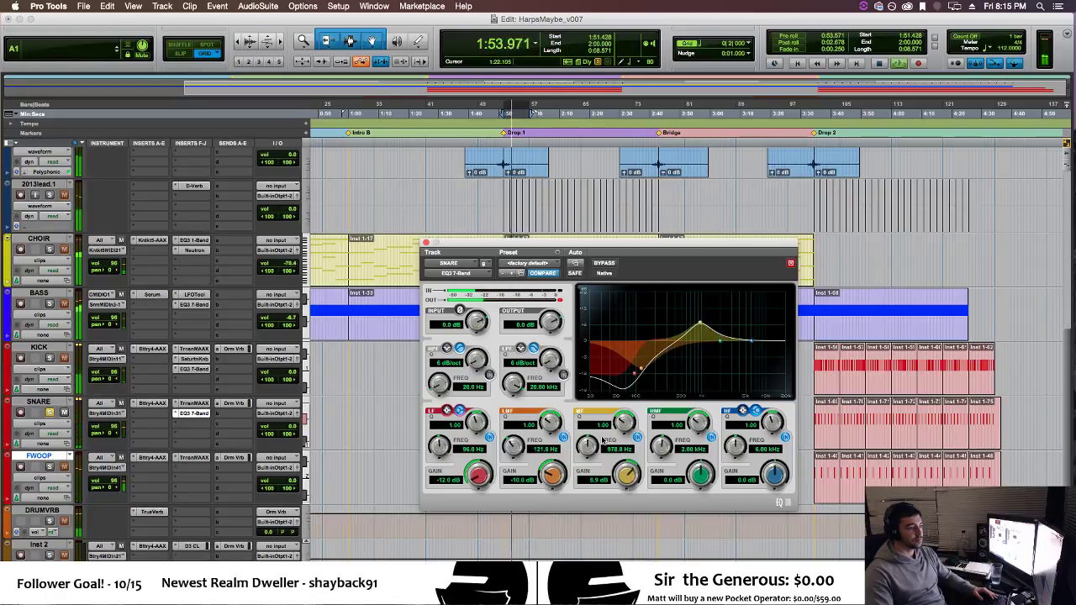
left_click_drag(622, 432, 622, 398)
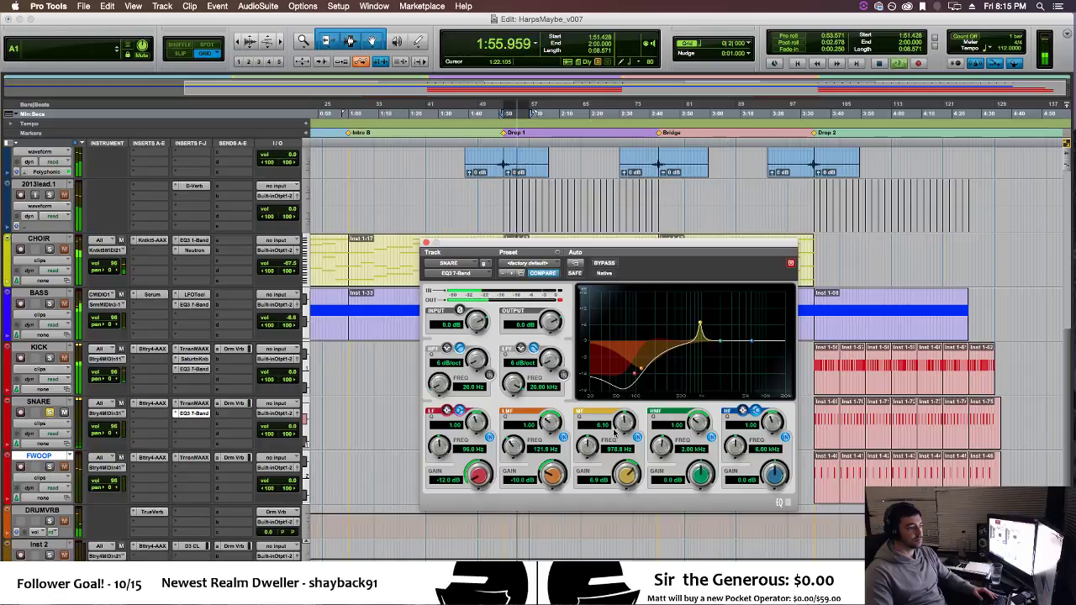
left_click_drag(590, 454, 585, 455)
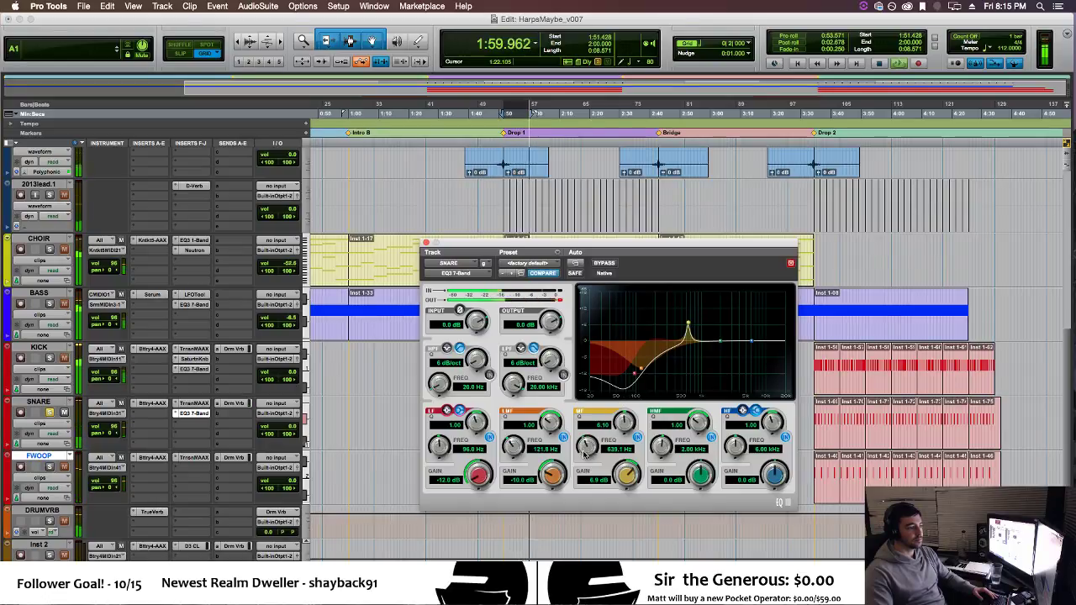
Cut SNARE's high-mid band 4.6 dB at 2.08 kHz with Q 2.95, compare the EQ with bypass and unsolo the track.
left_click_drag(727, 344, 721, 356)
left_click_drag(696, 428, 695, 417)
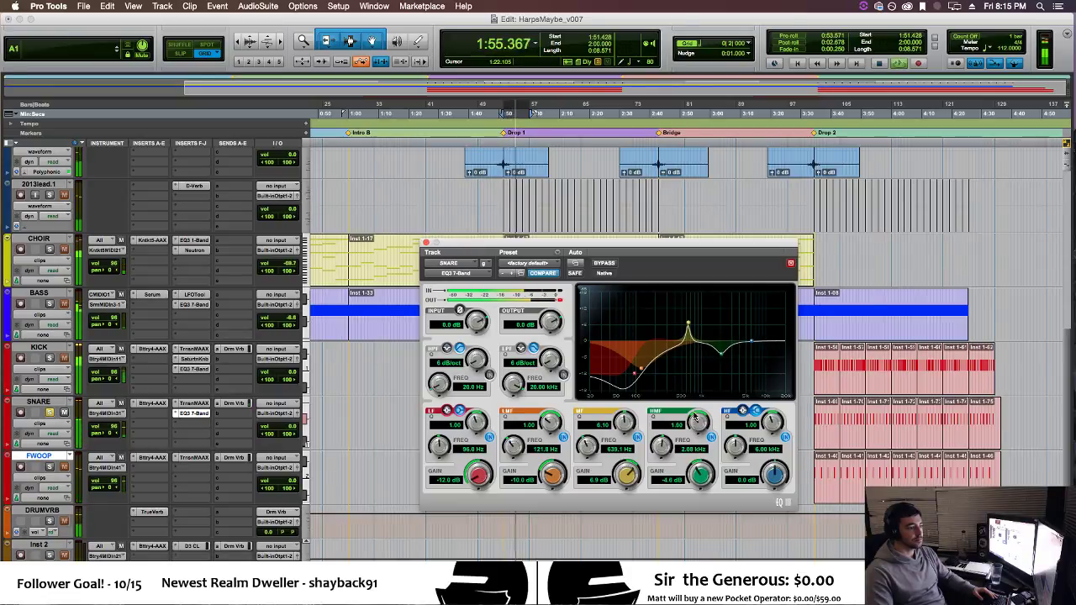
left_click(603, 264)
left_click(603, 263)
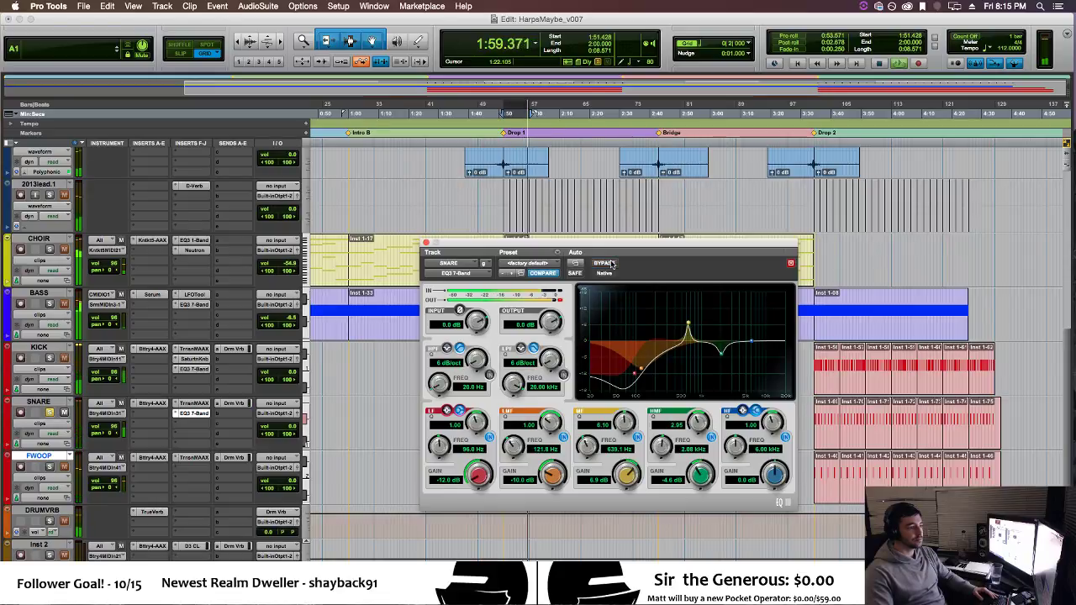
left_click(50, 412)
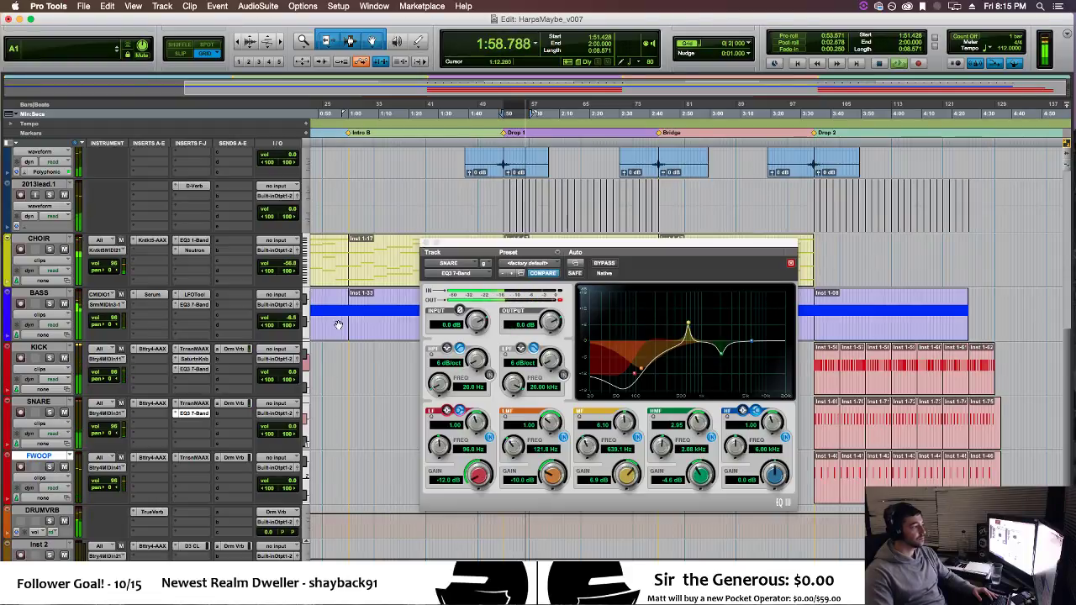
Move SNARE's Transient Master to the insert slot after the EQ3 7-Band, raise its gain and close its window.
left_click(195, 404)
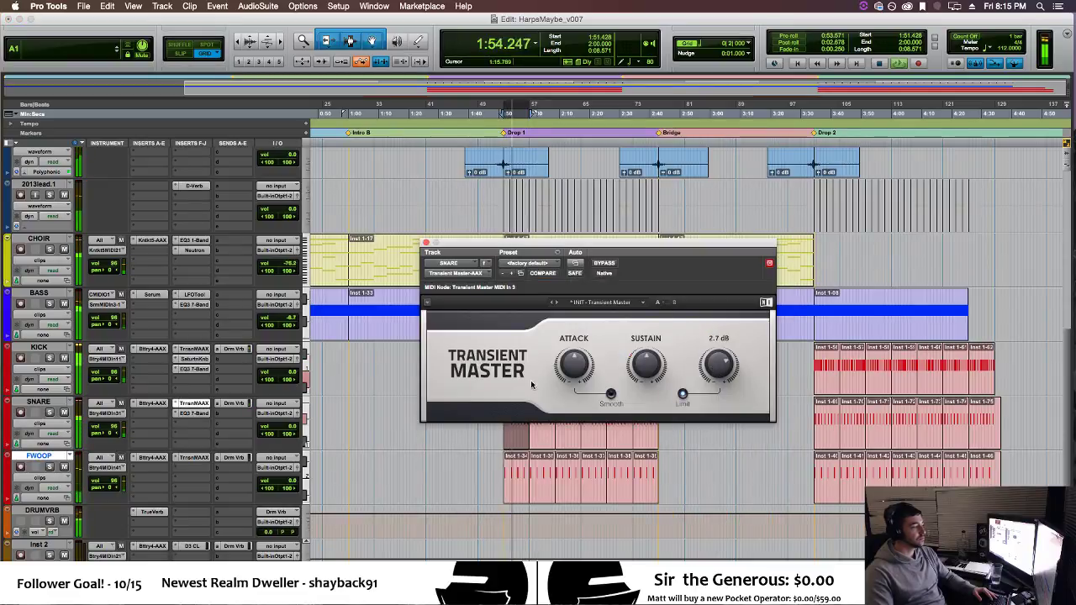
mouse_move(195, 404)
left_mouse_down()
mouse_move(196, 420)
mouse_move(198, 405)
left_mouse_up()
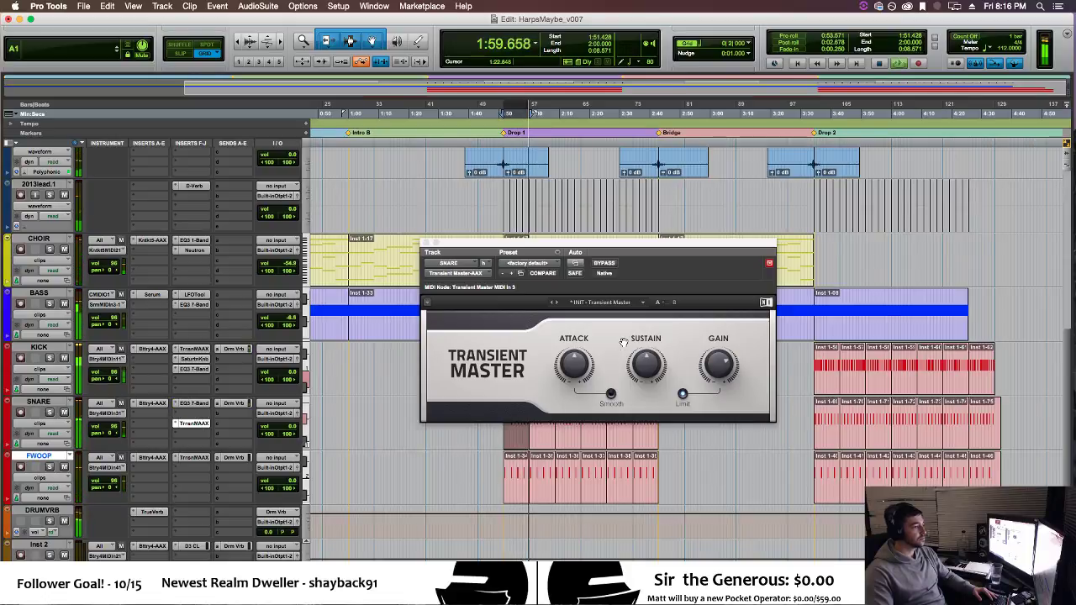
left_click(715, 368)
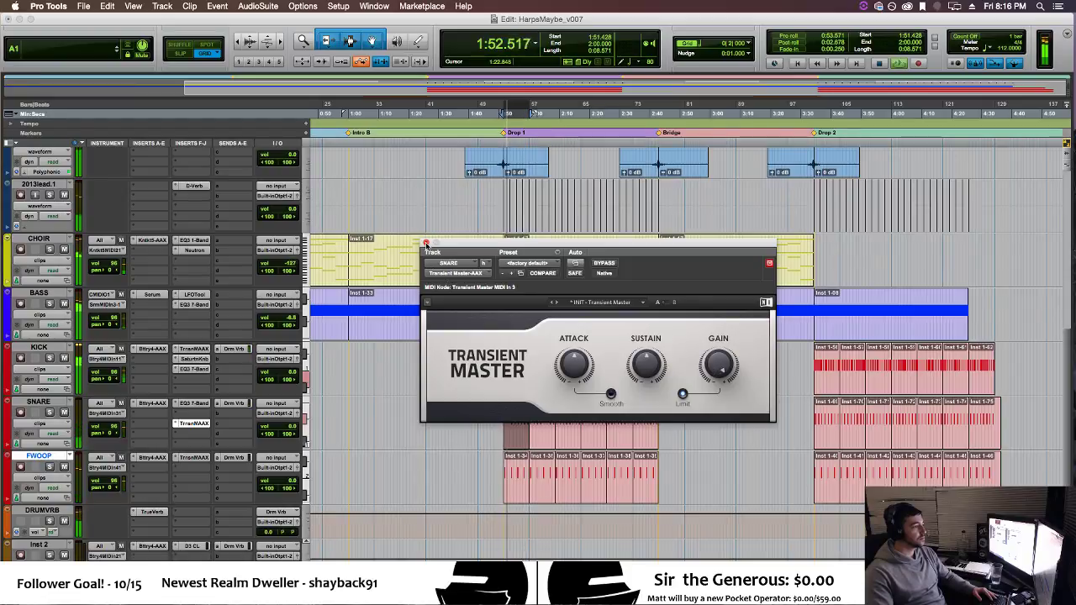
left_click(426, 243)
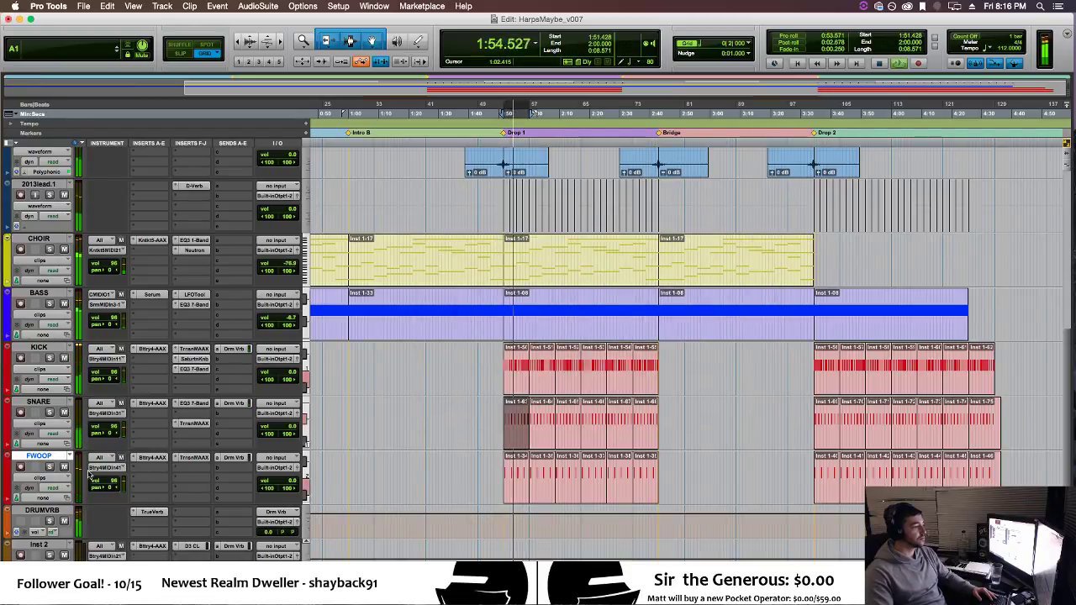
Solo FWOOP and insert the stereo EQ3 7-Band in the slot after its Transient Master.
left_click(180, 469)
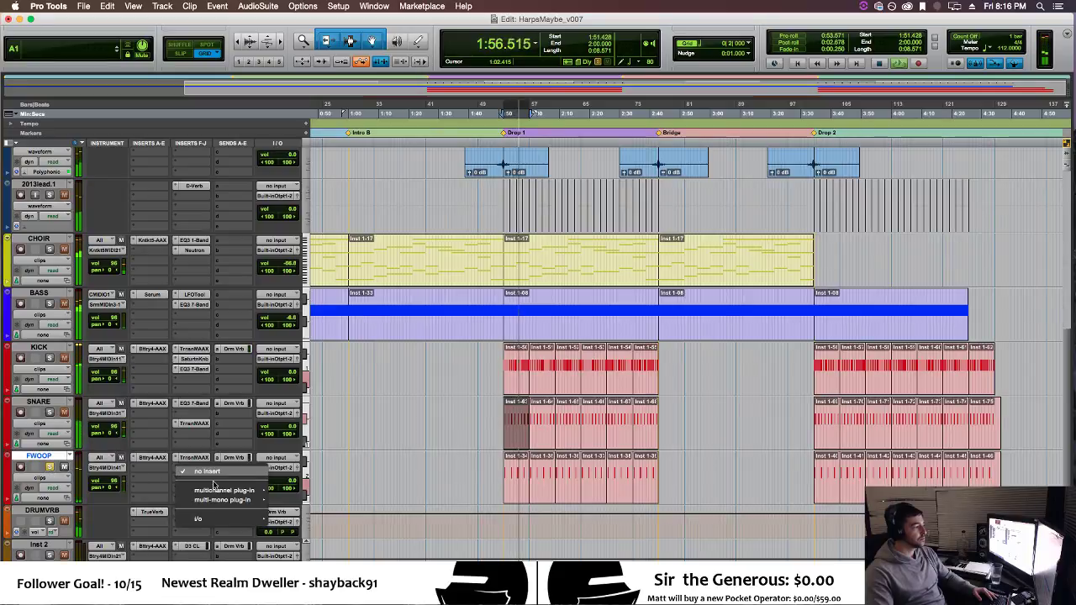
mouse_move(221, 490)
mouse_move(313, 468)
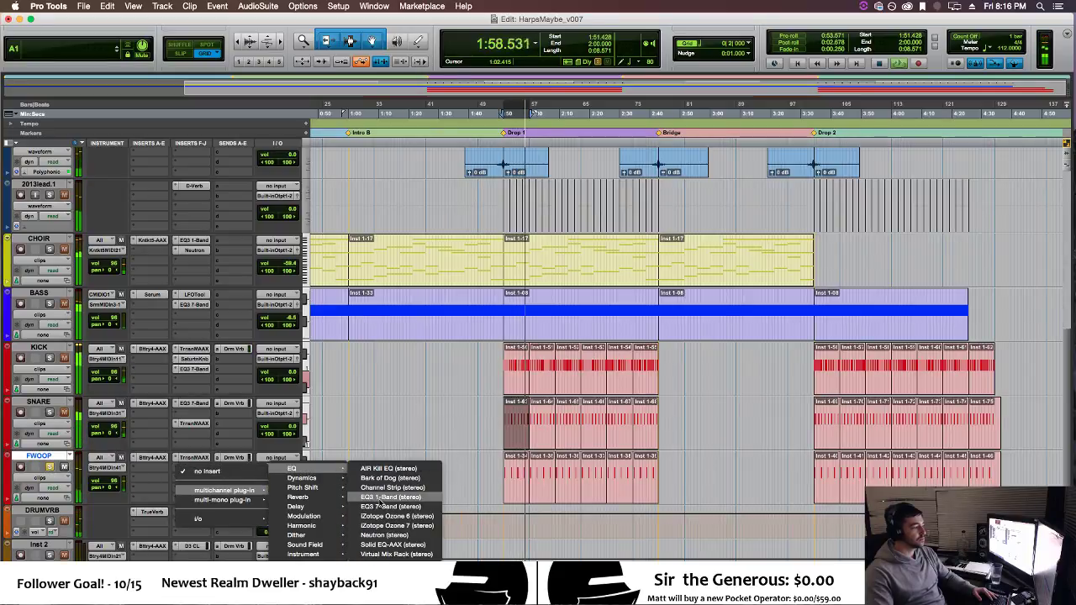
left_click(385, 506)
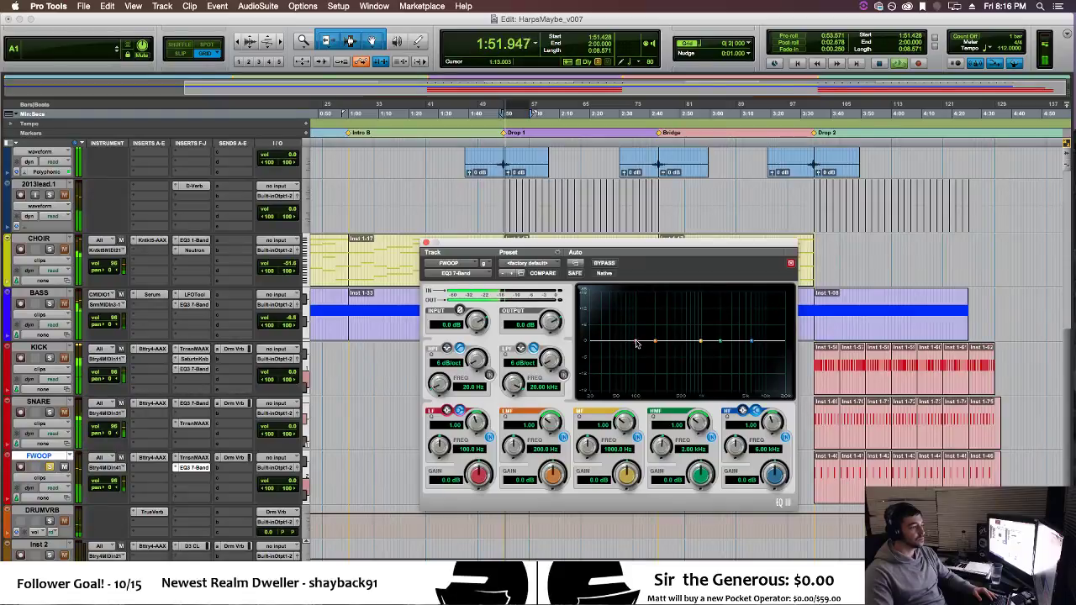
Cut FWOOP's EQ 12 dB at 112.5 Hz and 10.81 kHz, boost 8.3 dB at 2.64 kHz with Q 3.72, and unsolo it.
left_click_drag(637, 403, 639, 397)
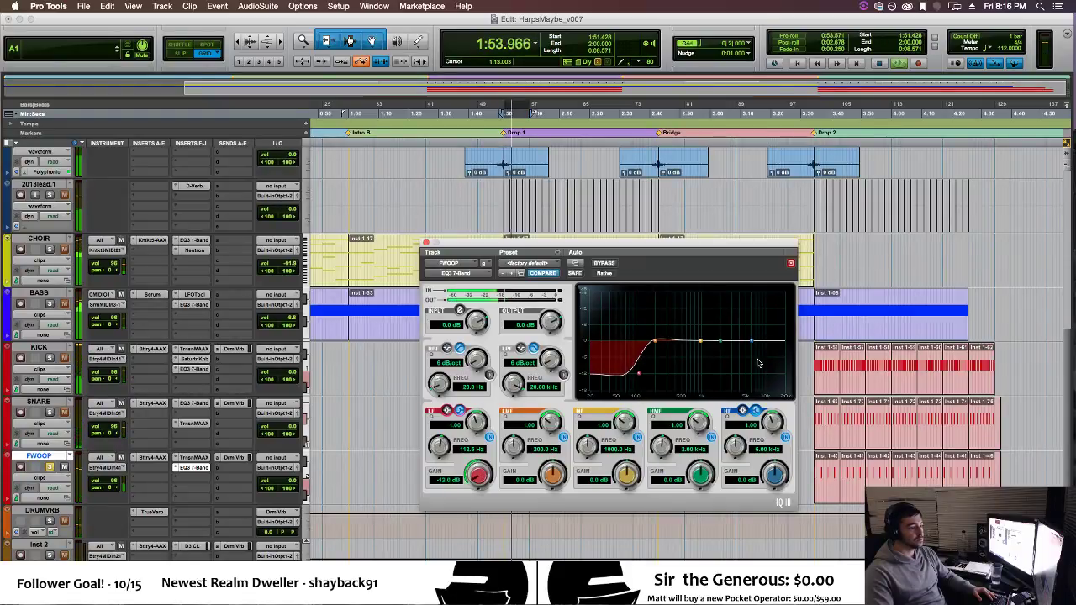
left_click_drag(752, 345, 767, 376)
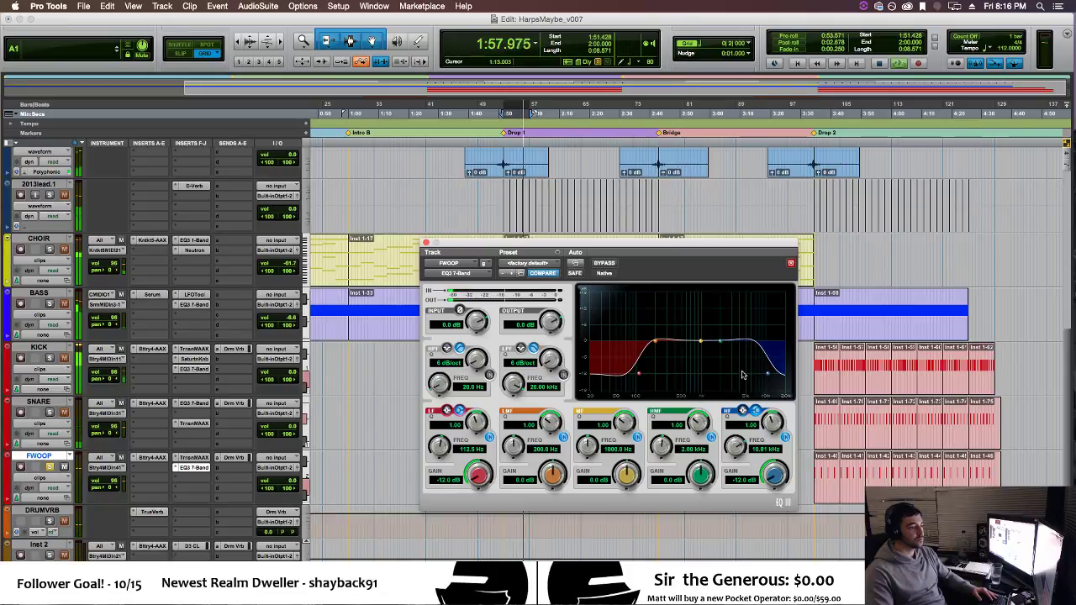
left_click_drag(701, 344, 728, 324)
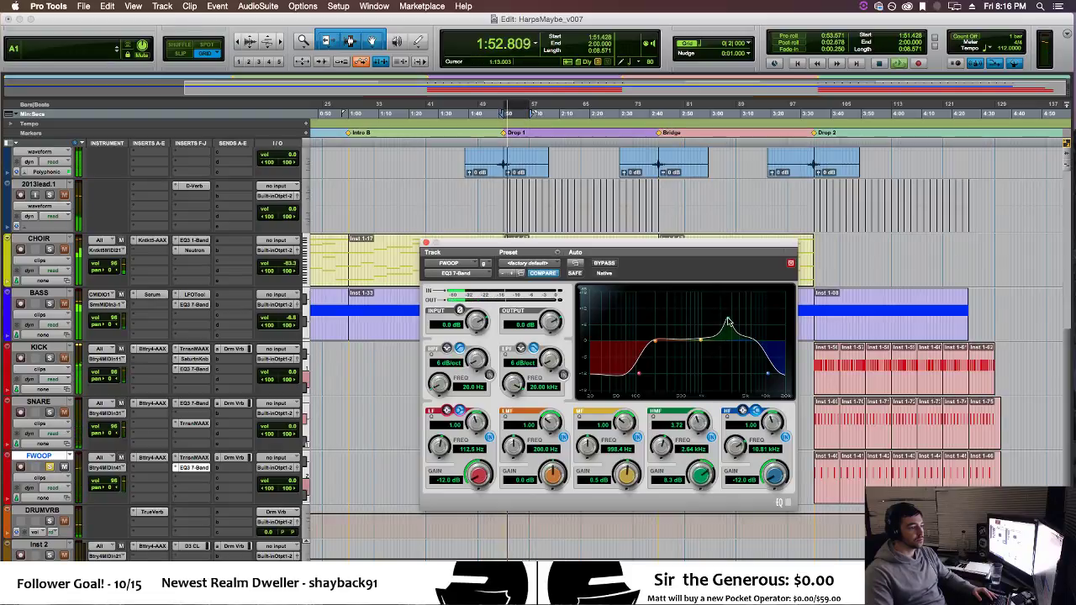
left_click(426, 243)
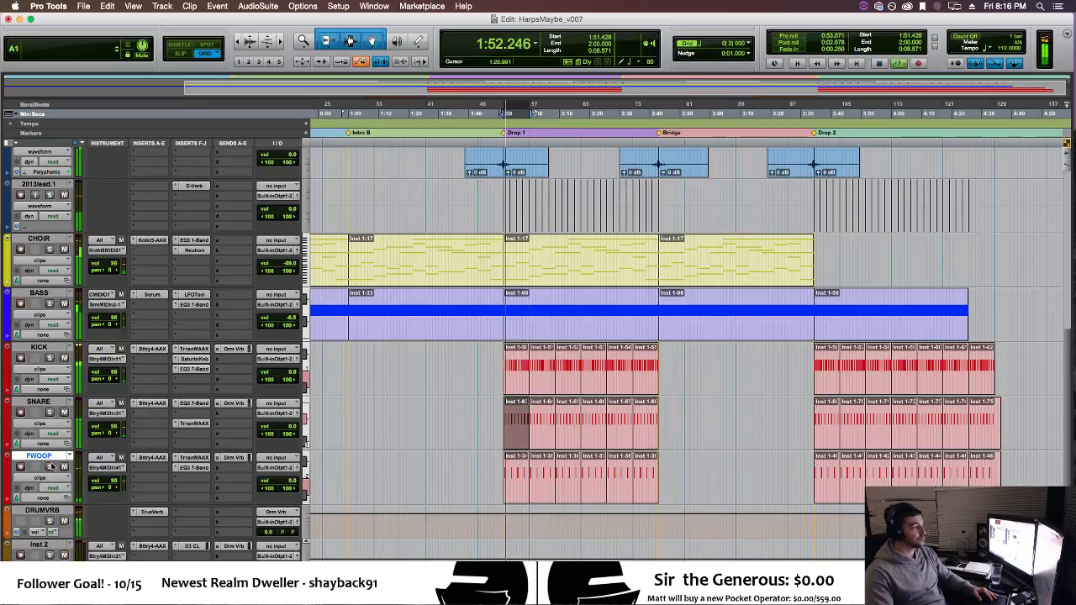
Reduce the heights of the KICK, SNARE and FWOOP tracks, and stop playback.
left_click_drag(22, 400, 24, 379)
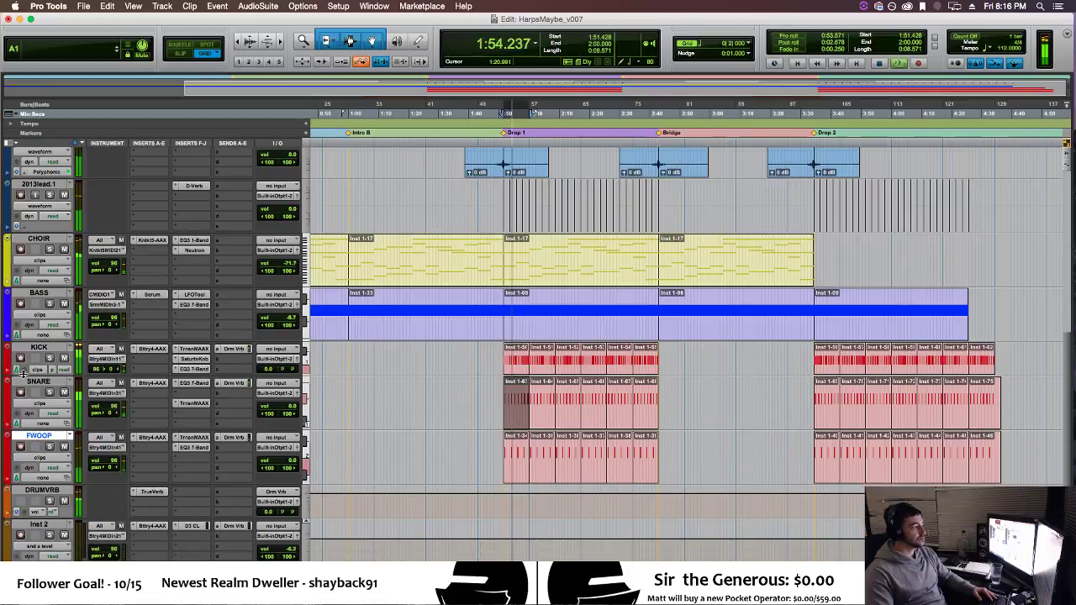
left_click_drag(34, 430, 32, 411)
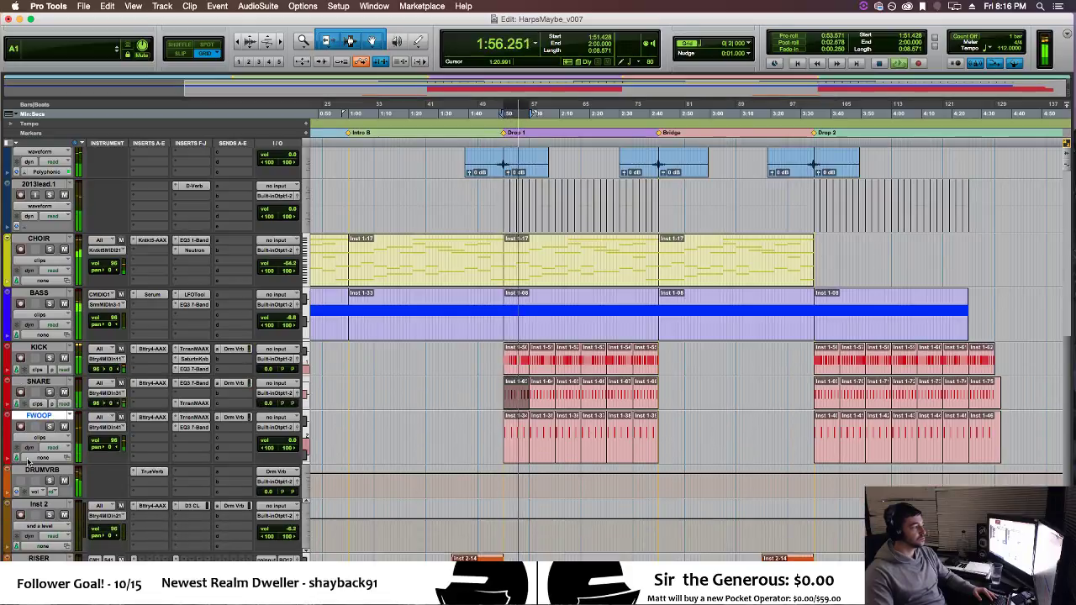
left_click_drag(30, 465, 28, 447)
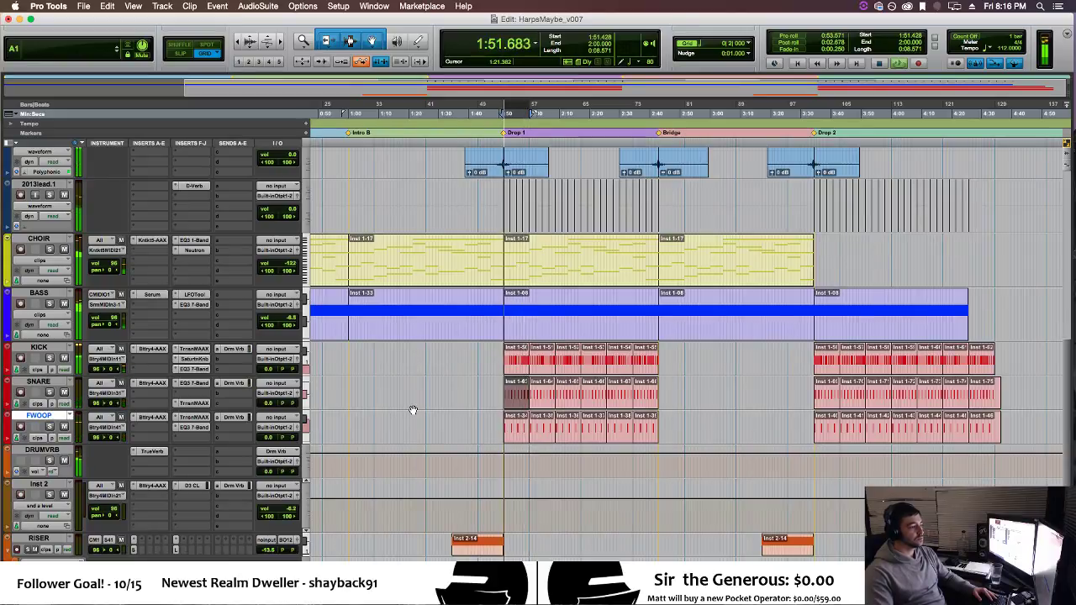
key("space")
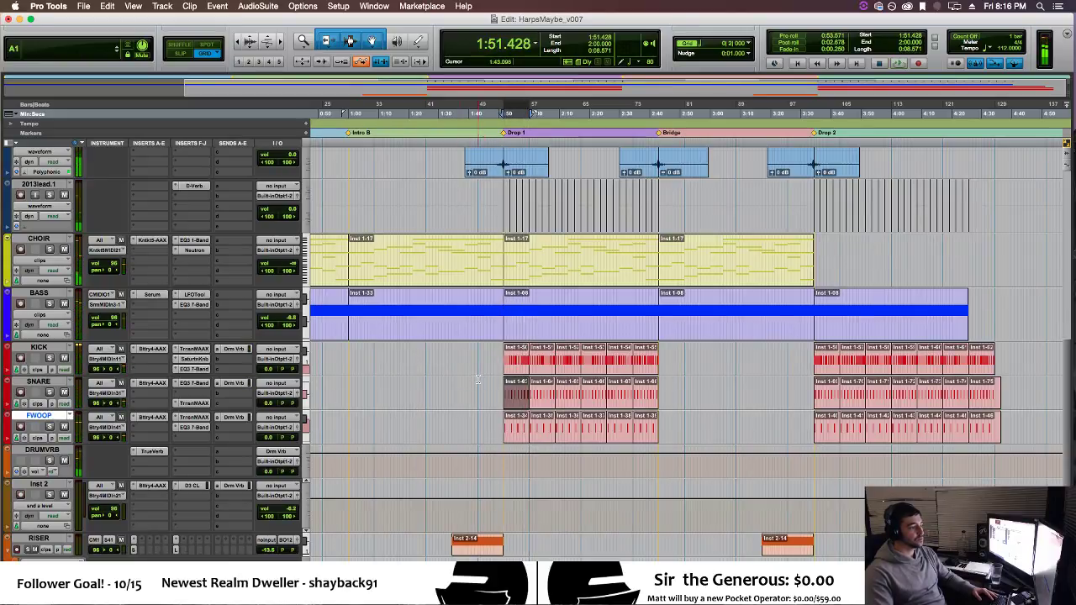
Place the cursor at 1:42.857 before Drop 1 and audition the lead-in.
left_click(477, 380)
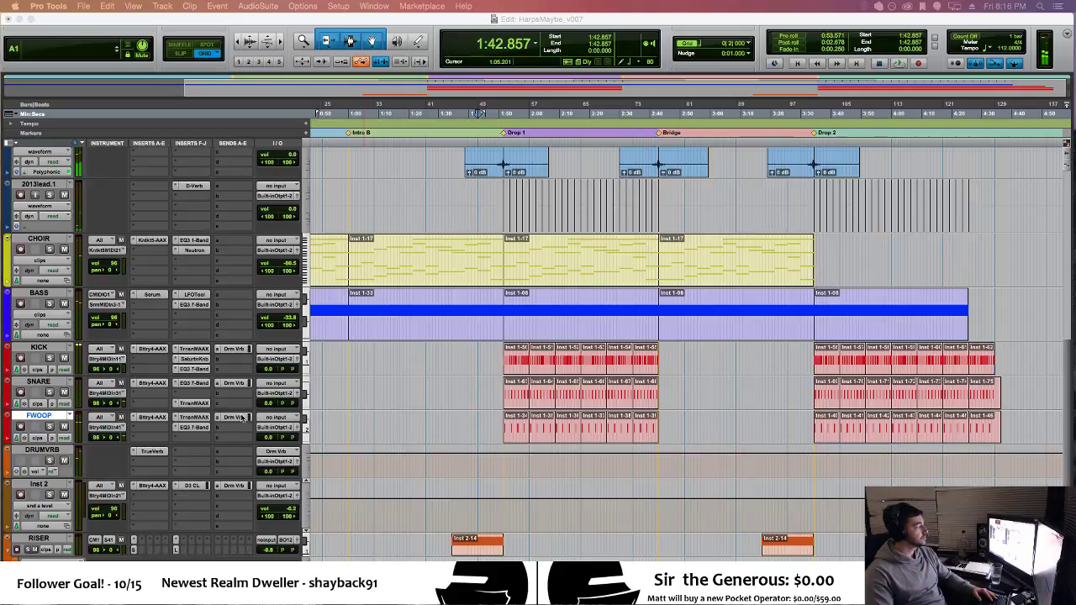
key("space")
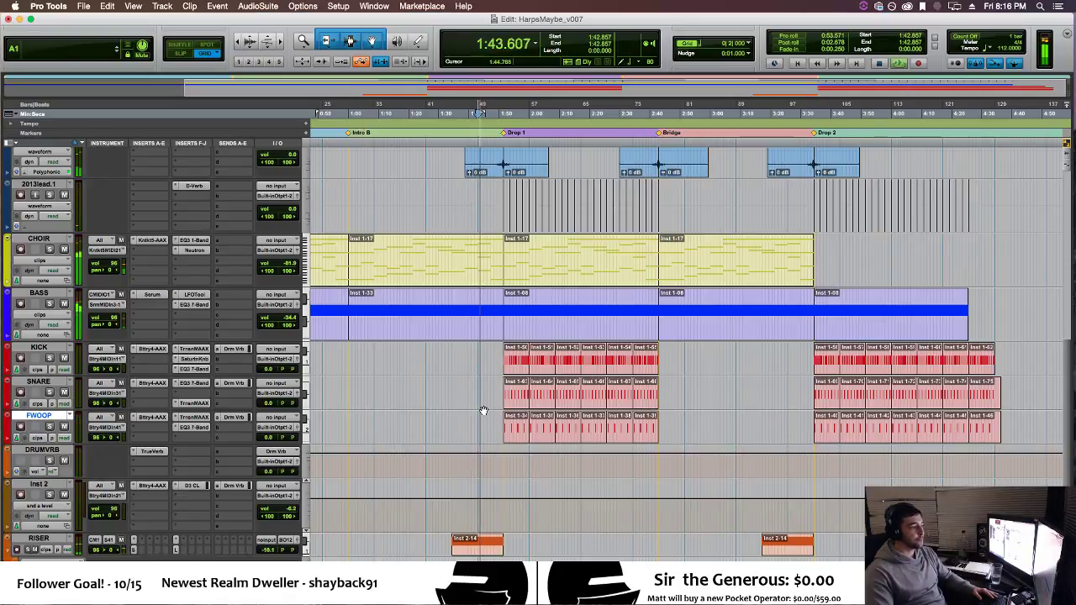
key("space")
key("space")
key("space")
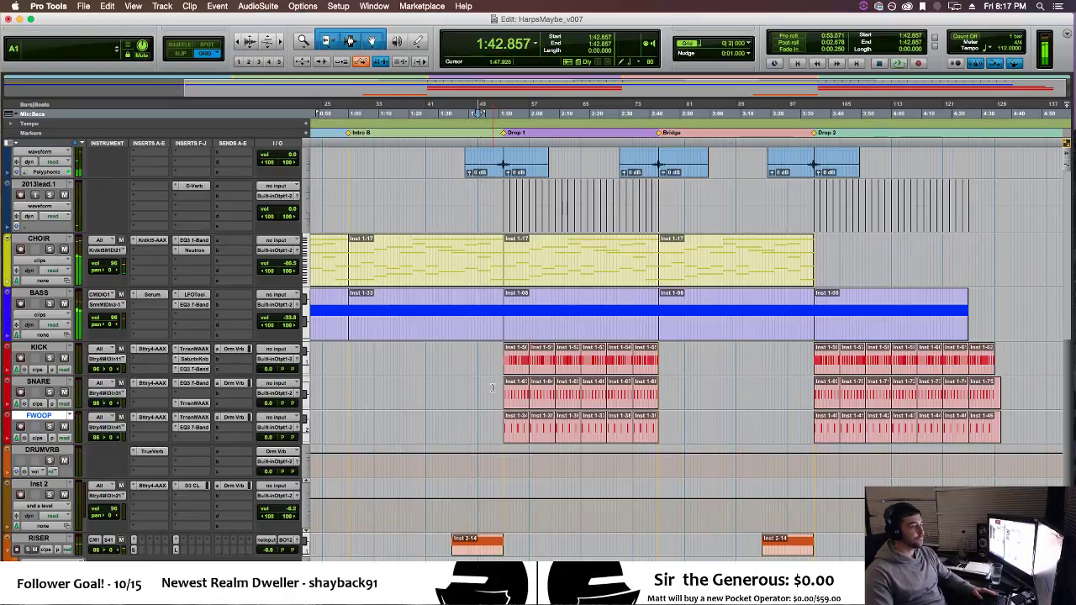
Return to the start of the session and briefly play the Intro.
scroll(726, 241, "up", 12)
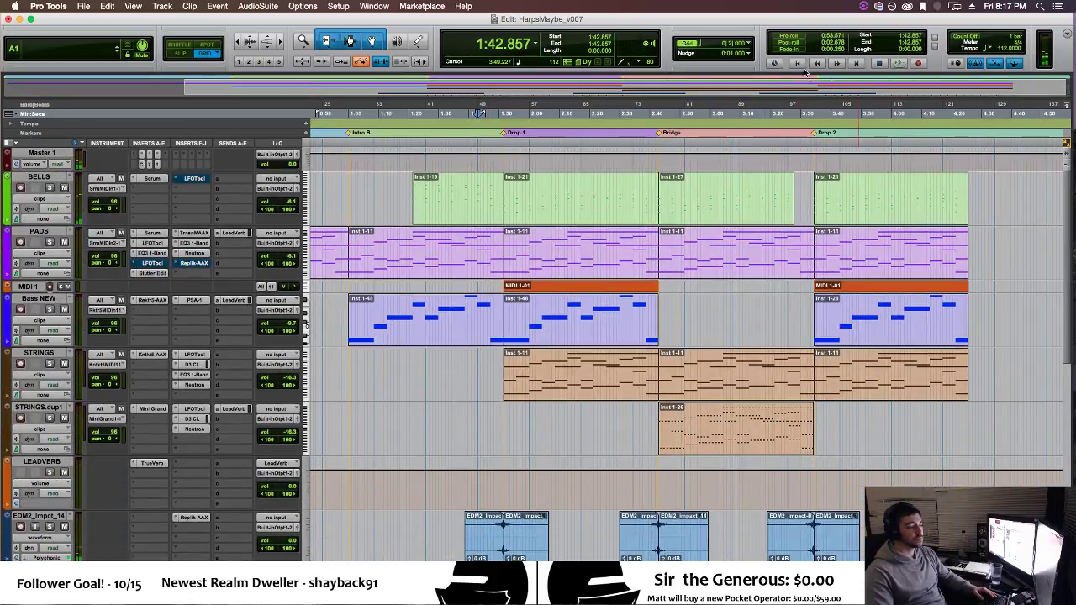
left_click(800, 67)
key("space")
key("space")
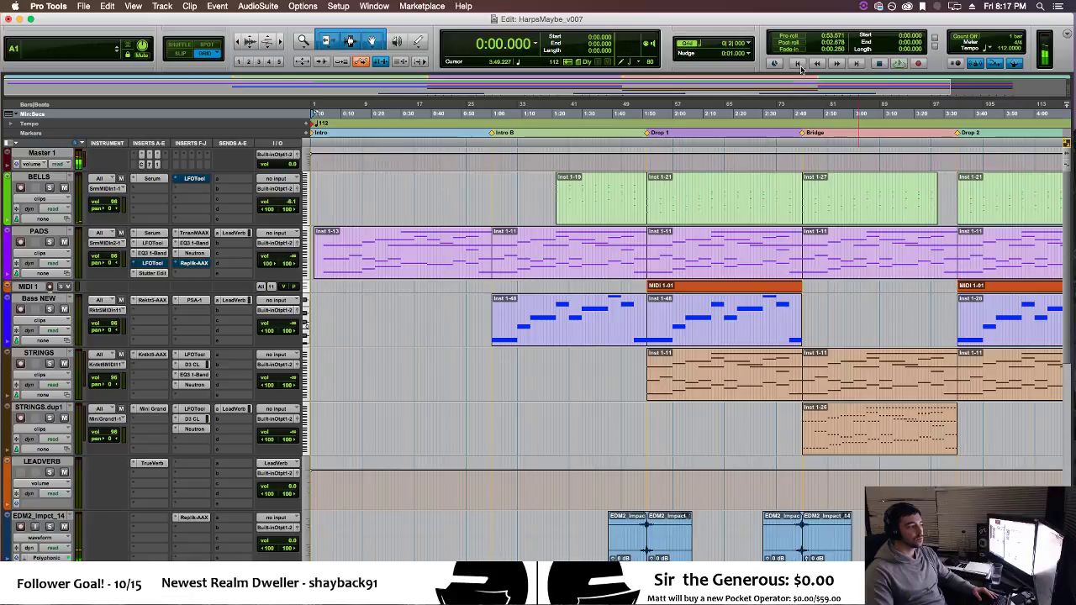
Check the meters across the tracks with playback stopped, briefly soloing EDM2_Impct_14.
scroll(505, 427, "down", 5)
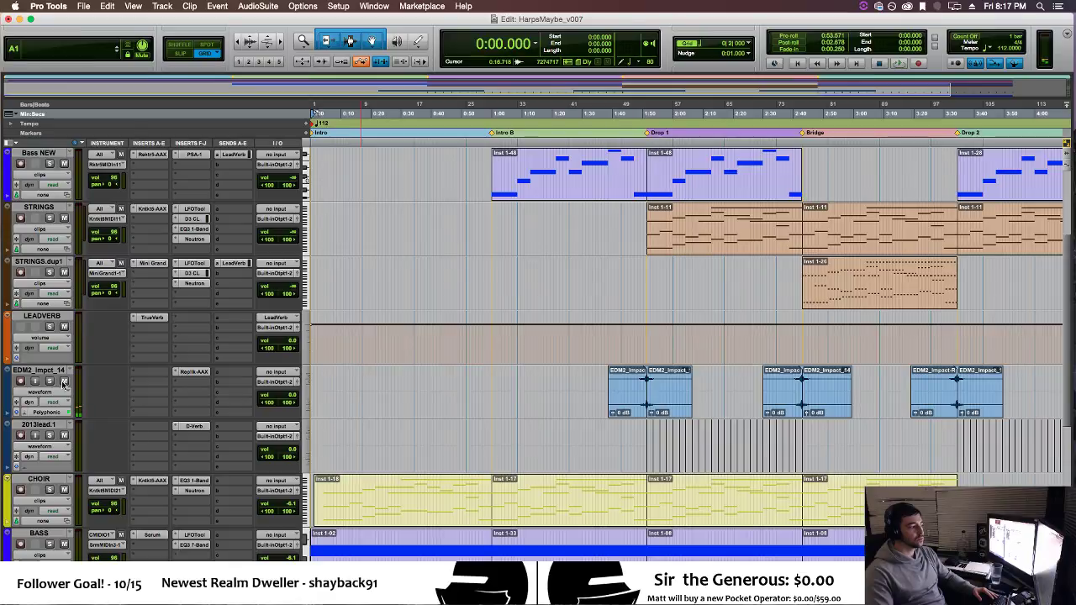
scroll(400, 412, "down", 5)
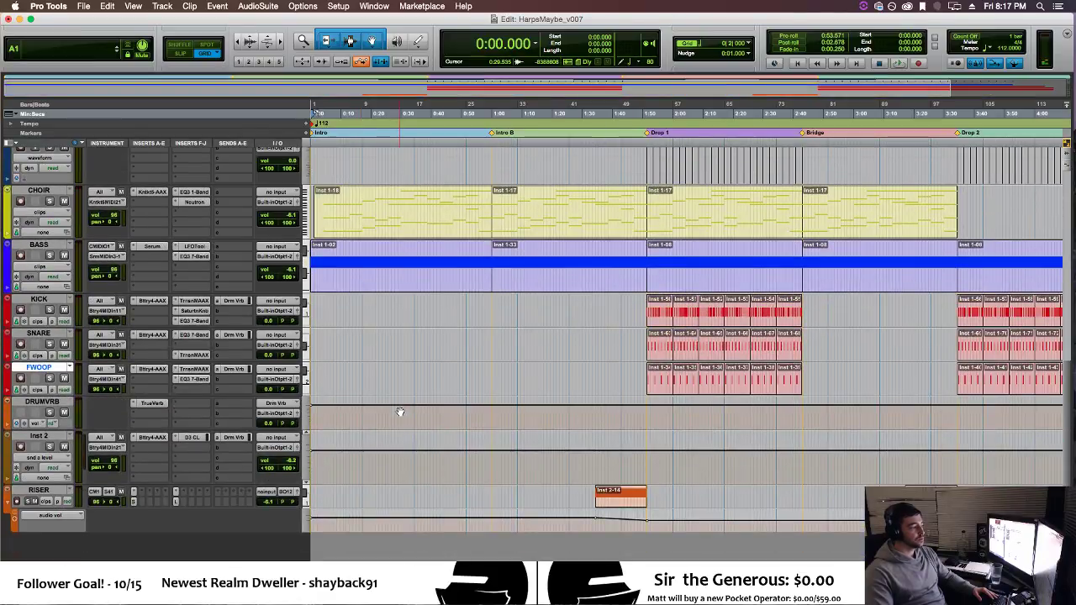
scroll(400, 412, "up", 3)
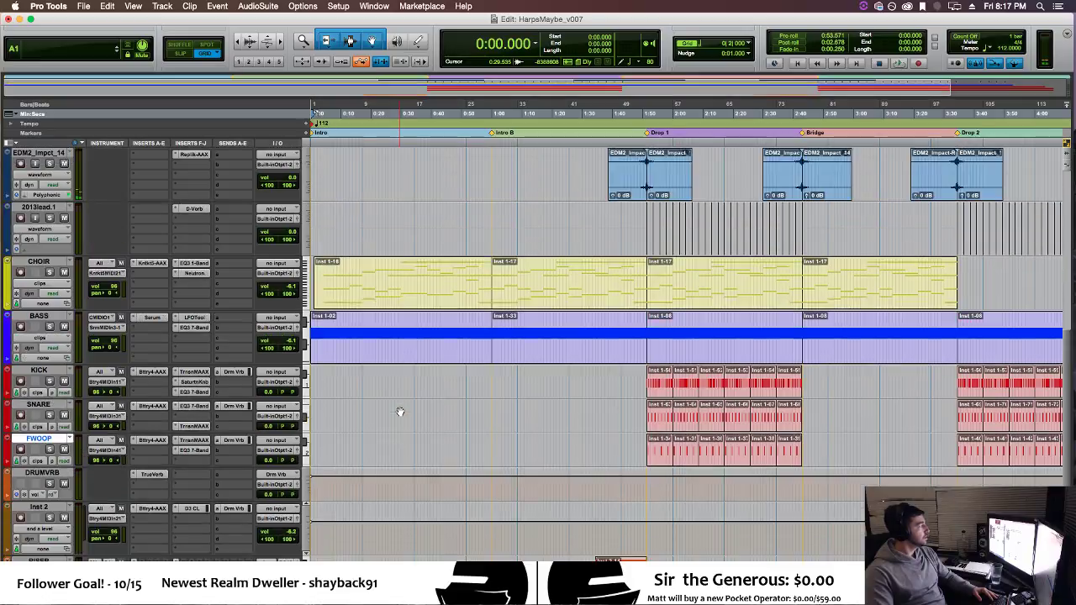
scroll(400, 412, "up", 2)
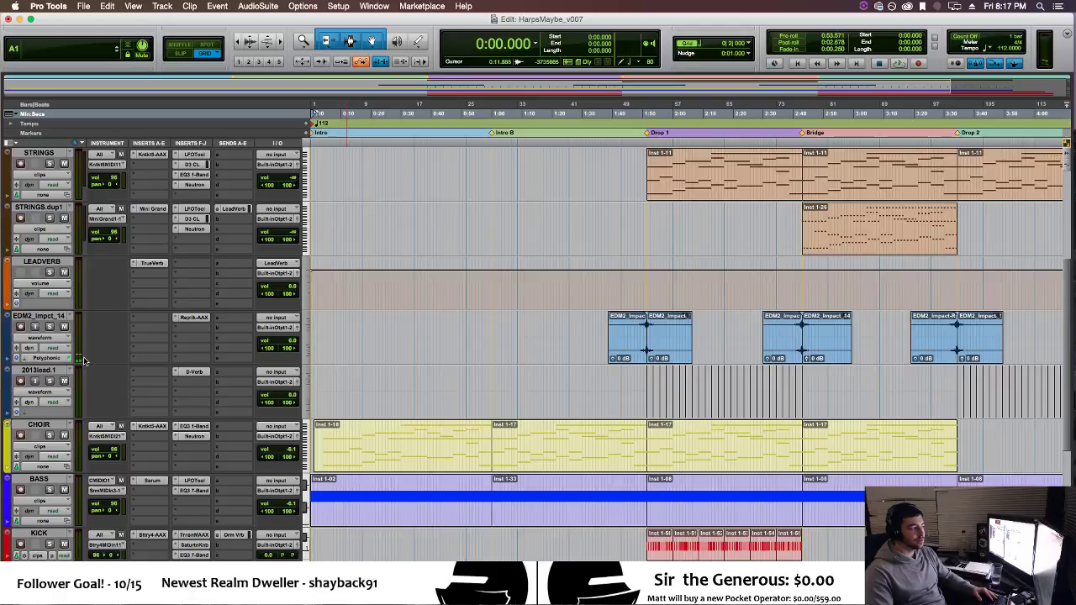
left_click(50, 328)
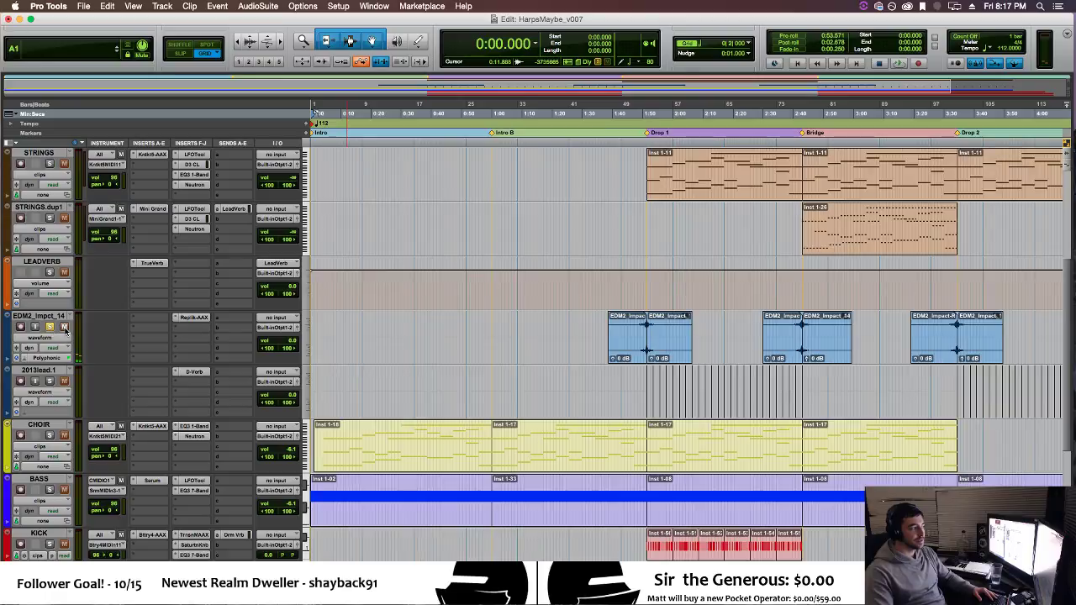
left_click(50, 327)
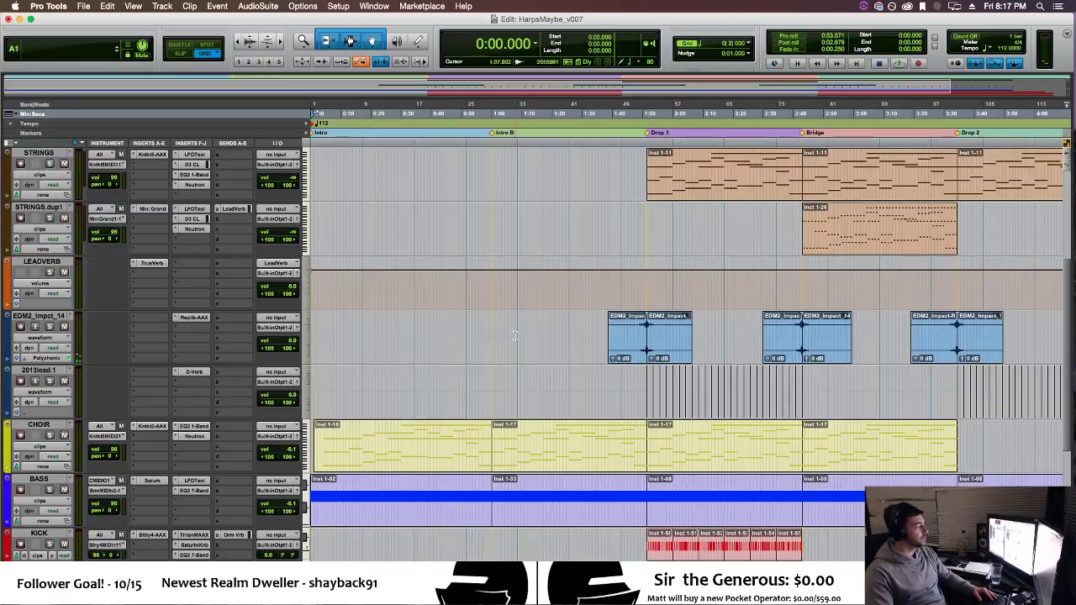
Audition the transition into Drop 1 from 1:47.142 on the EDM2_Impct_14 track.
key("space")
key("space")
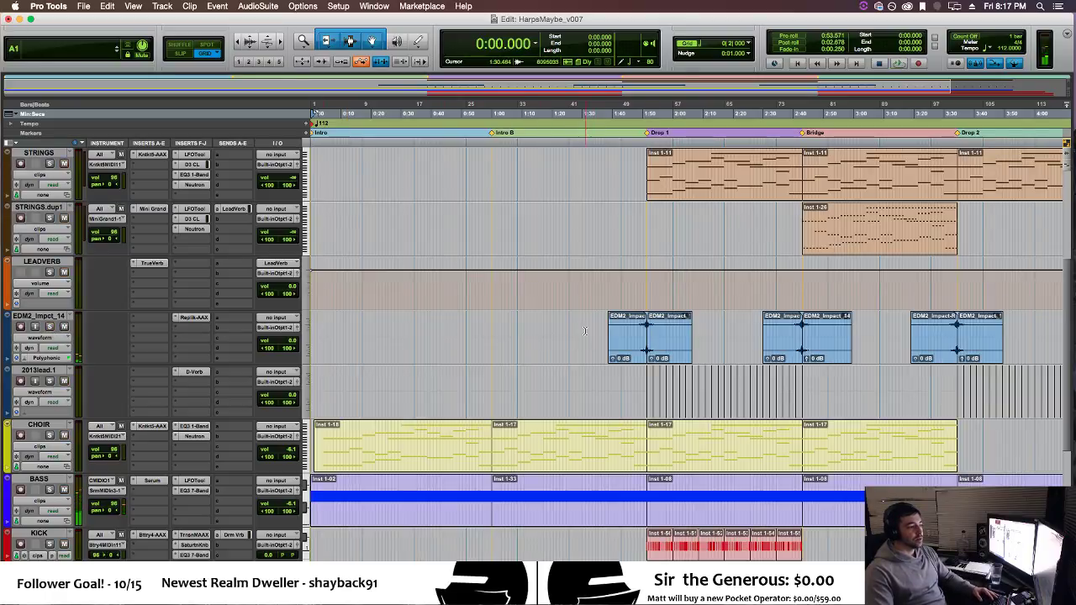
left_click(634, 328)
key("space")
key("space")
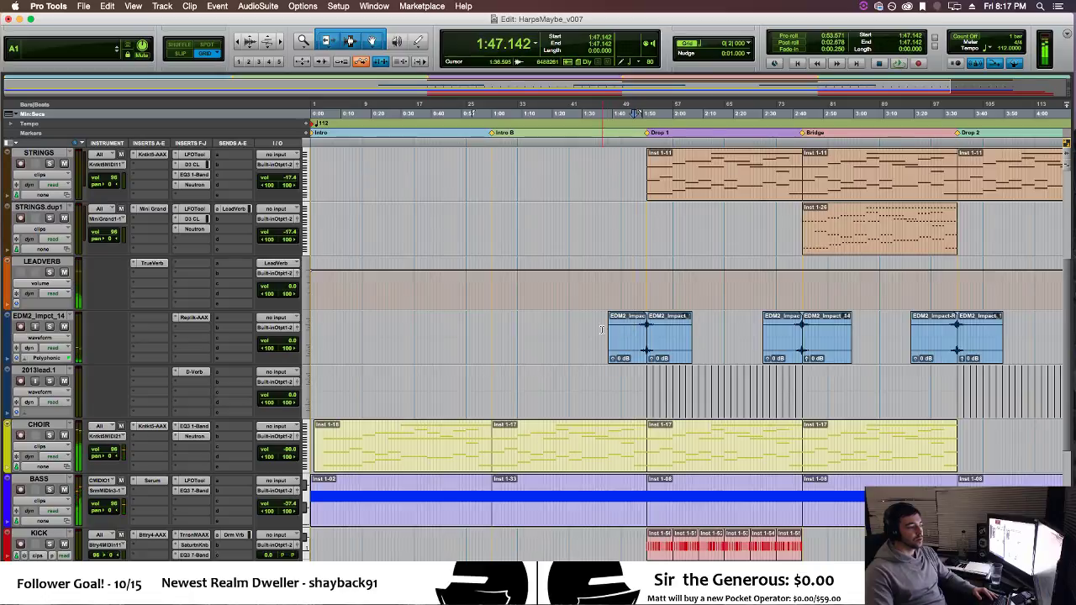
Solo BELLS, select its first clip before Drop 1 and start playback.
scroll(476, 317, "up", 5)
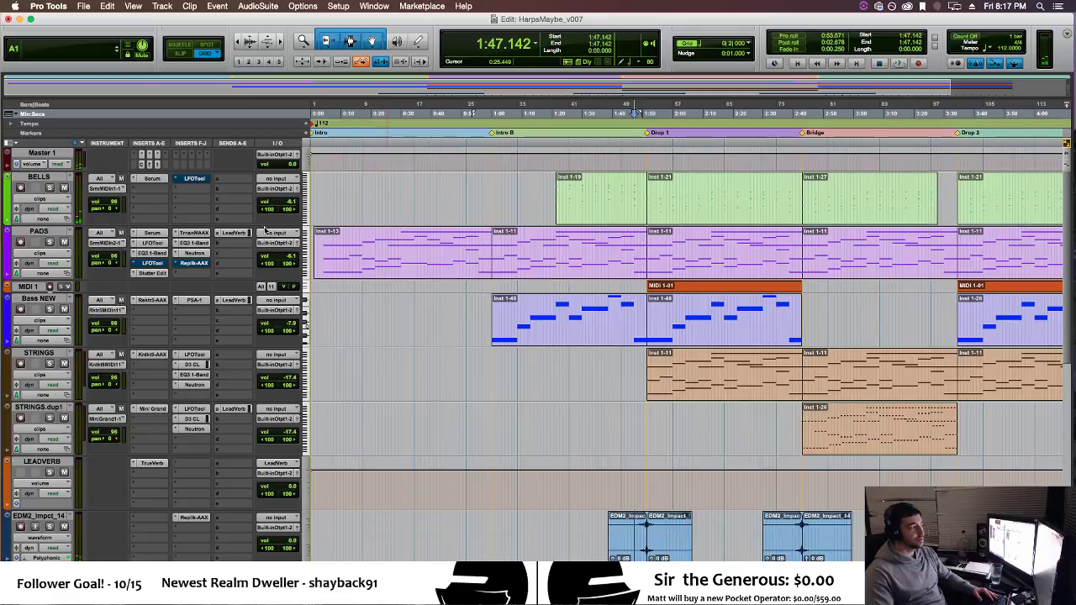
left_click(50, 188)
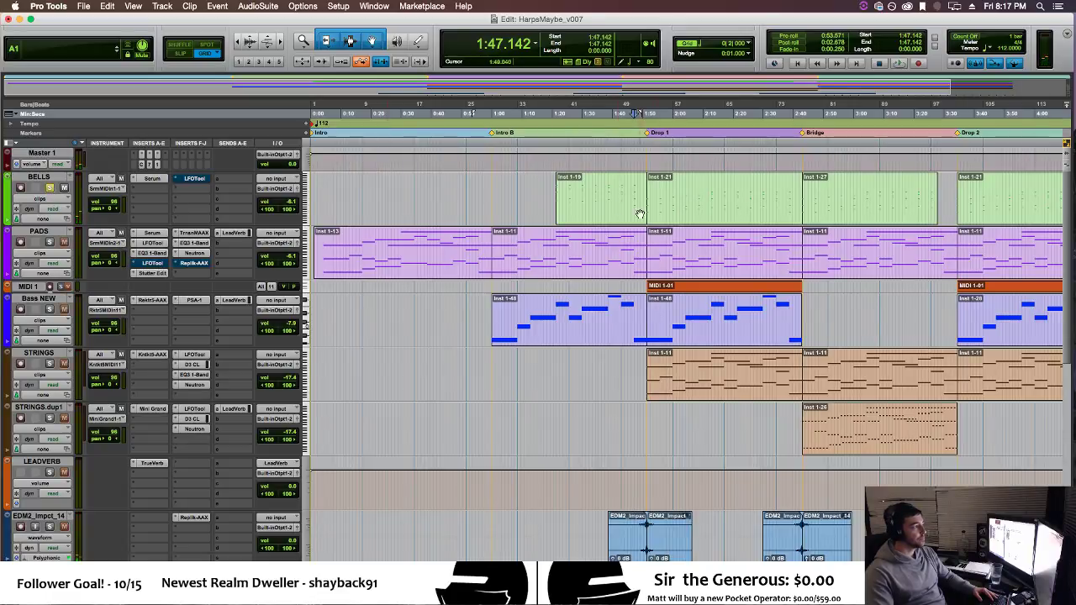
left_click(584, 208)
key("space")
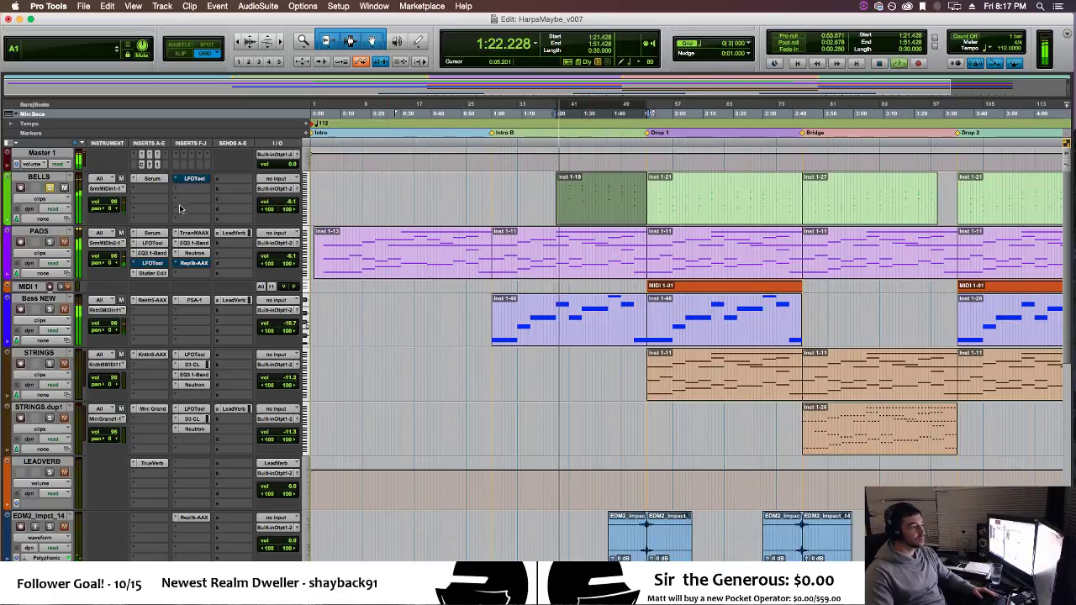
Insert the stereo Neutron on BELLS with its default preset and run Track Assistant during playback.
left_click(179, 208)
mouse_move(243, 211)
mouse_move(308, 213)
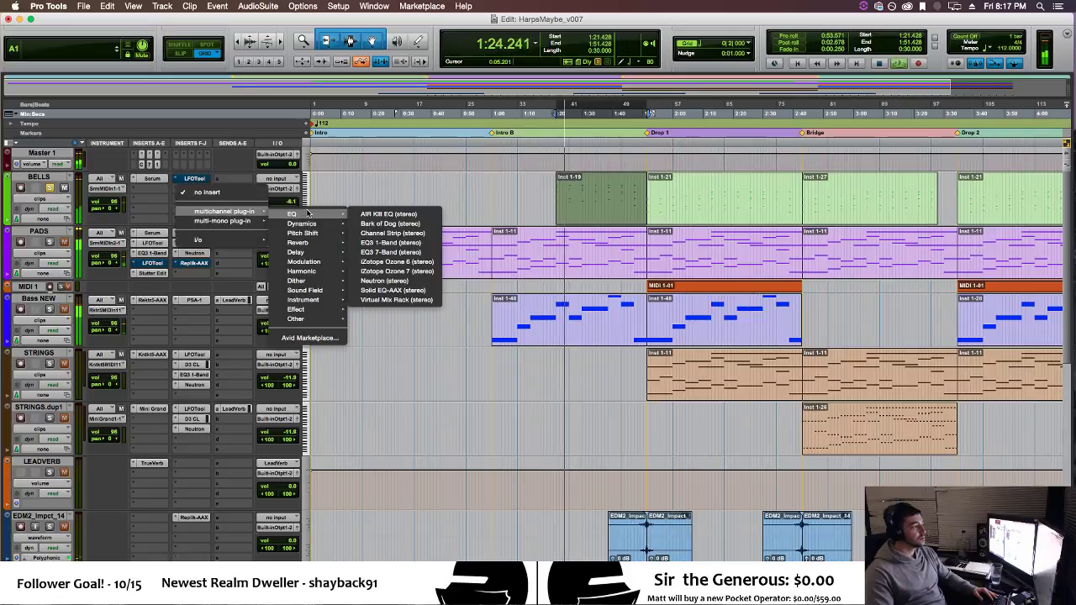
left_click(418, 278)
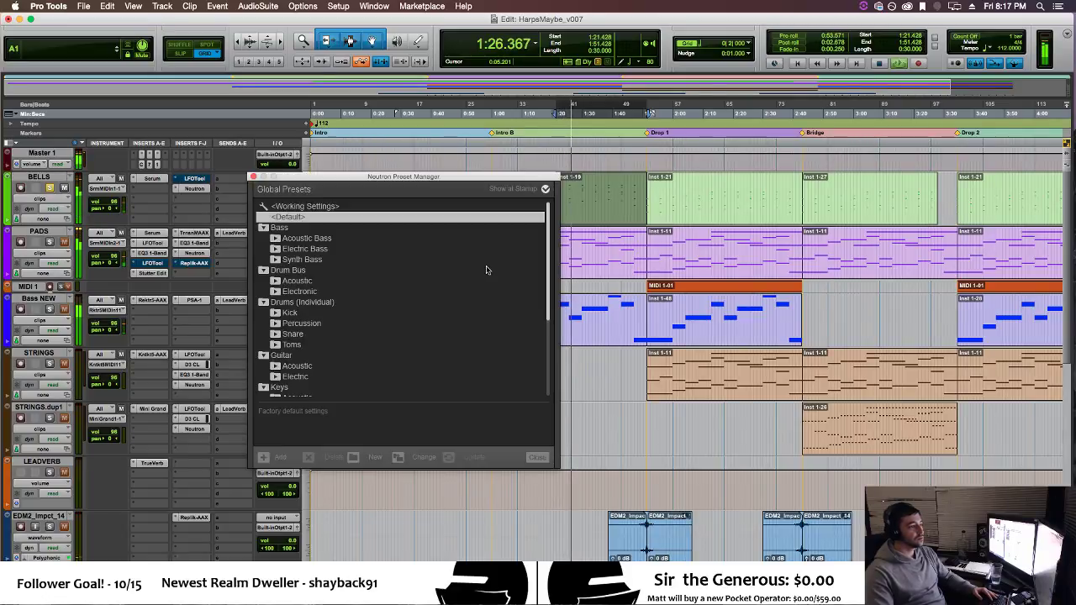
left_click(254, 177)
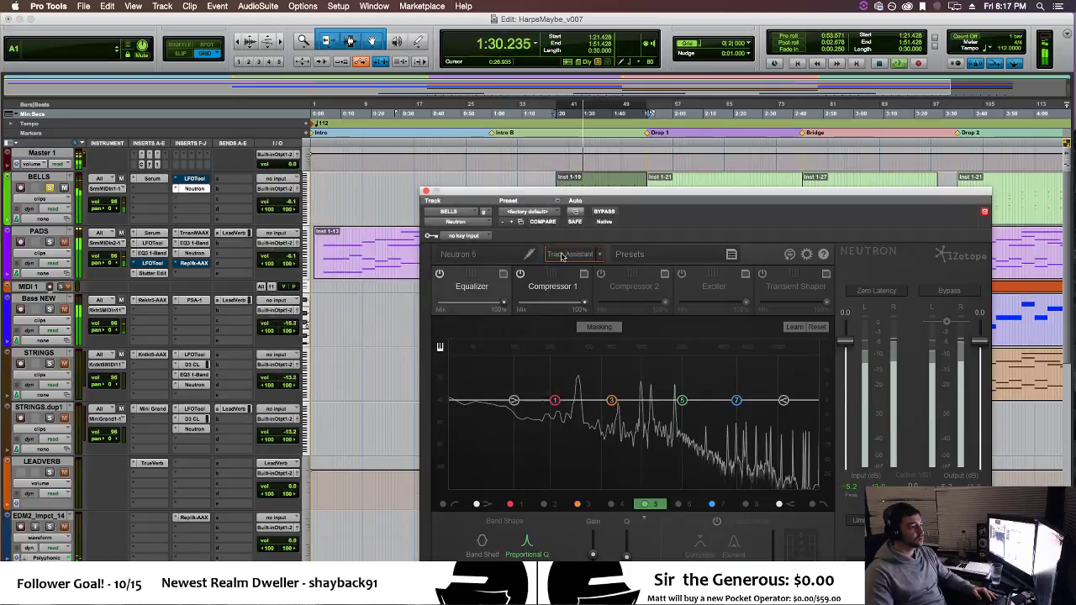
left_click(578, 254)
left_click_drag(593, 192, 530, 128)
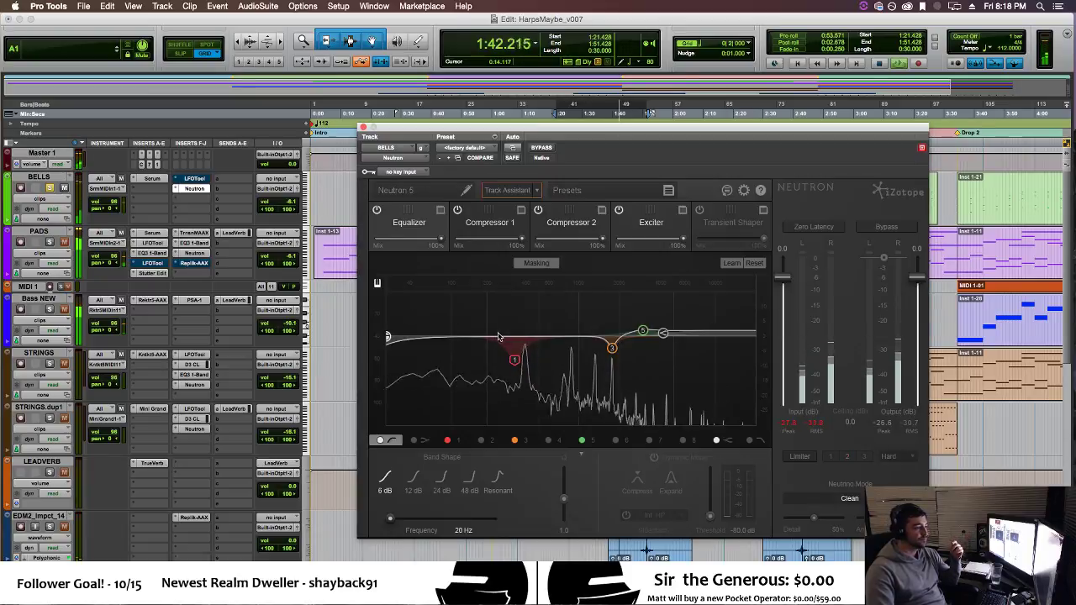
Raise the low-cut frequency in BELLS' Neutron equalizer and set the high shelf to -0.1 dB at 4213 Hz.
left_click_drag(388, 339, 476, 362)
left_click_drag(663, 333, 664, 337)
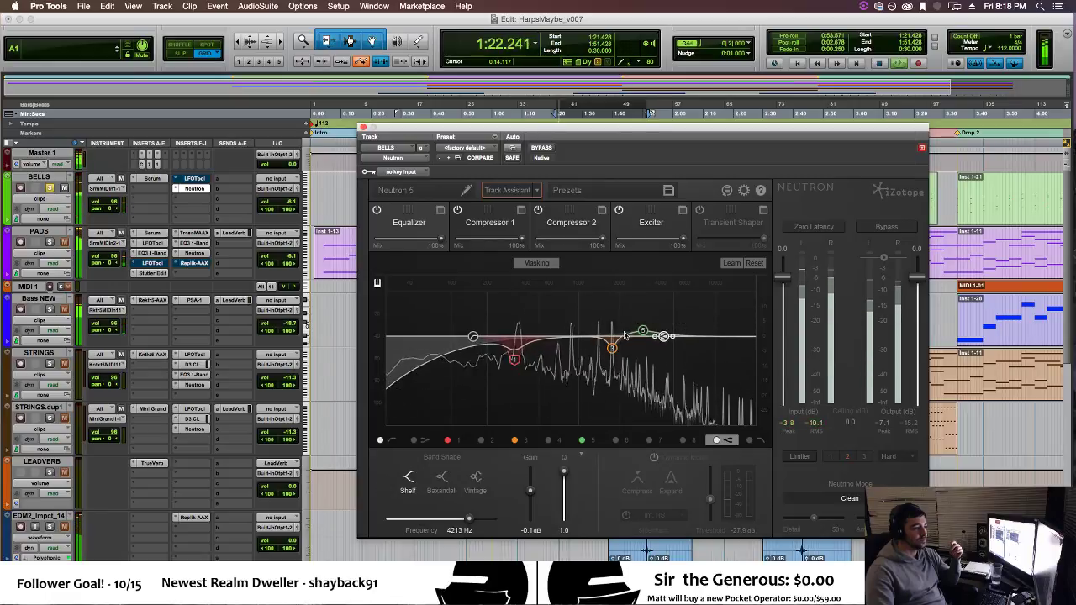
Sweep the BELLS spectrum and add Neutron EQ band 4, boosted 3.3 dB at 986 Hz with Q 26.0.
left_click(639, 357)
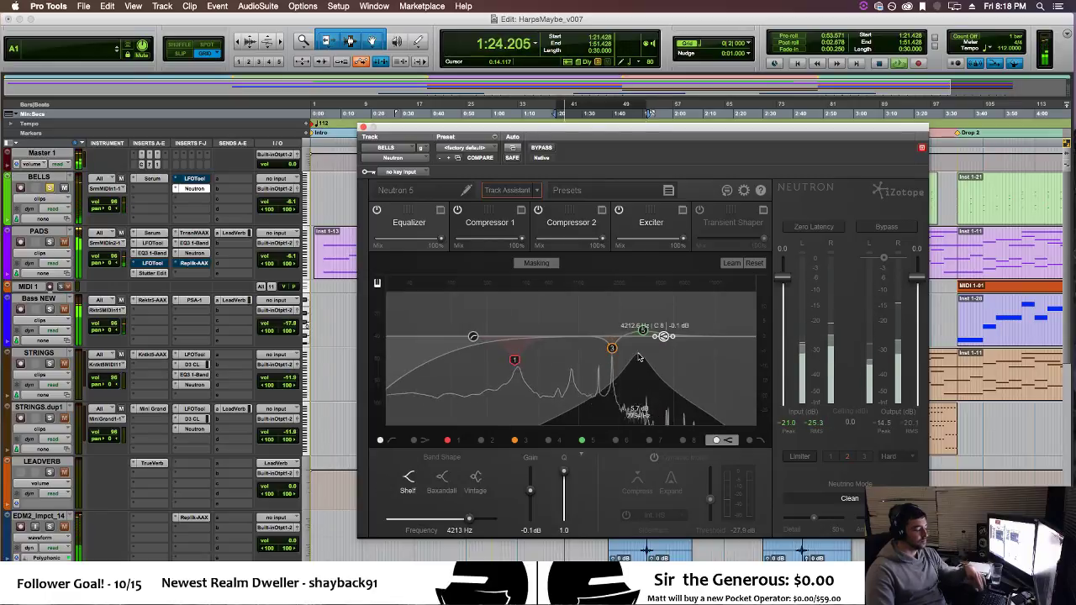
left_click_drag(638, 358, 588, 321)
left_click(548, 440)
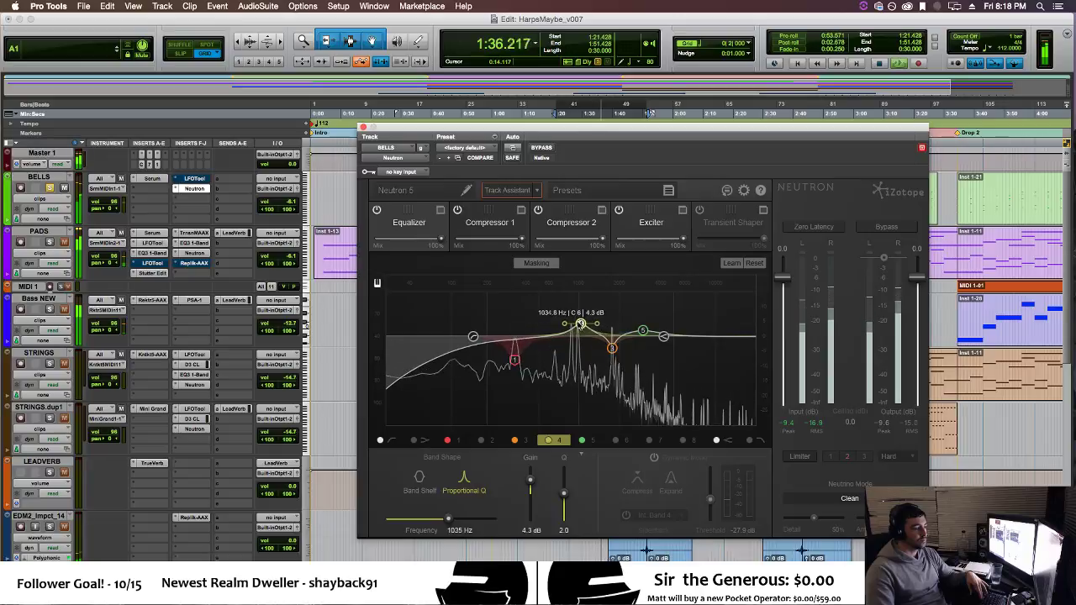
scroll(568, 330, "up", 10)
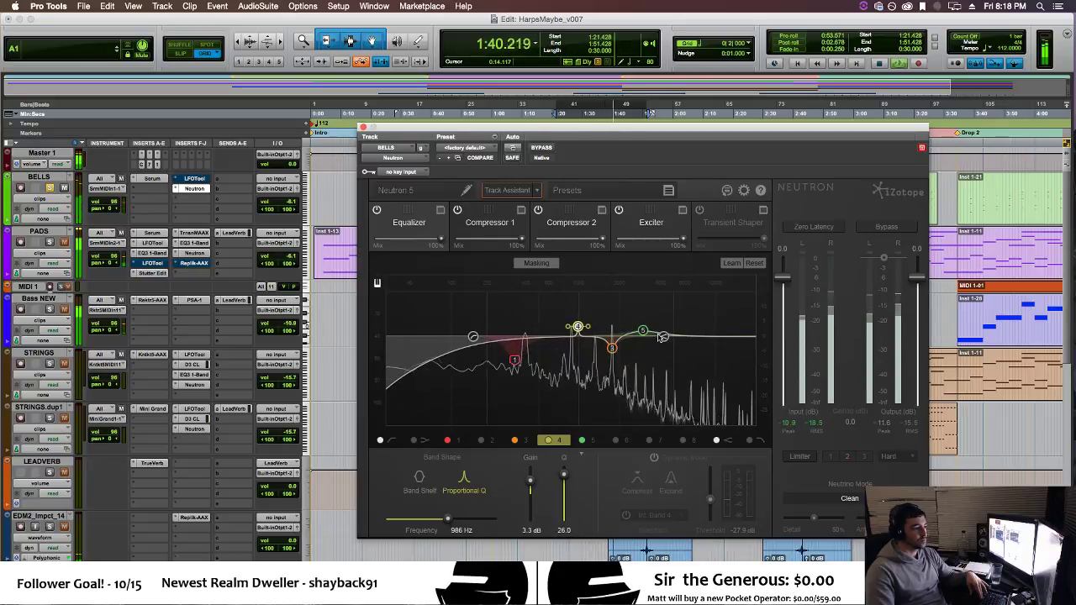
Lower the Exciter's band crossover in BELLS' Neutron, roll off its high-frequency tone filter and restart playback.
left_click(496, 223)
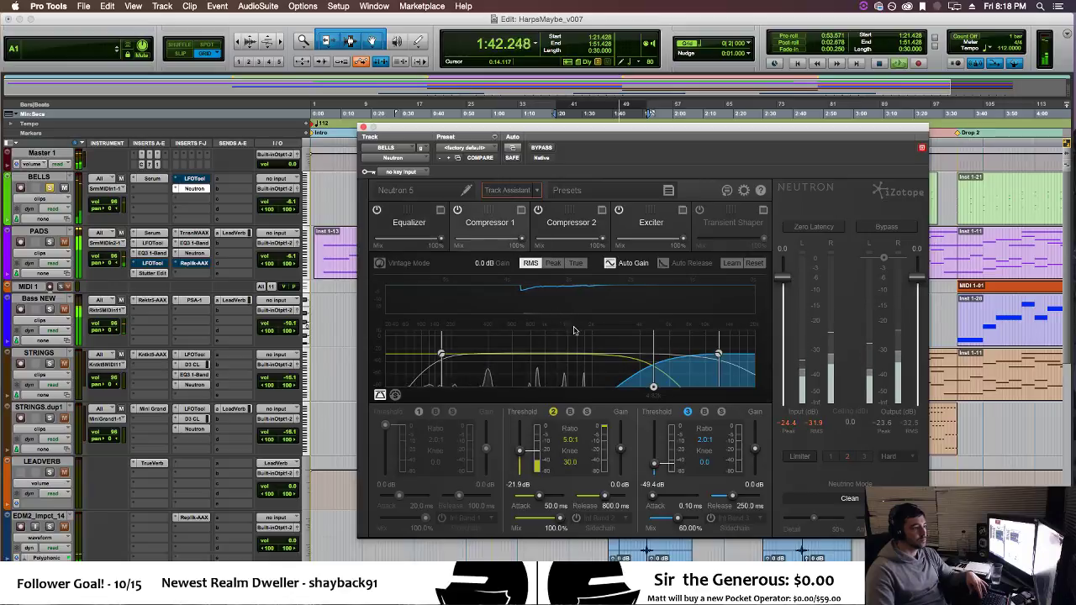
left_click(629, 231)
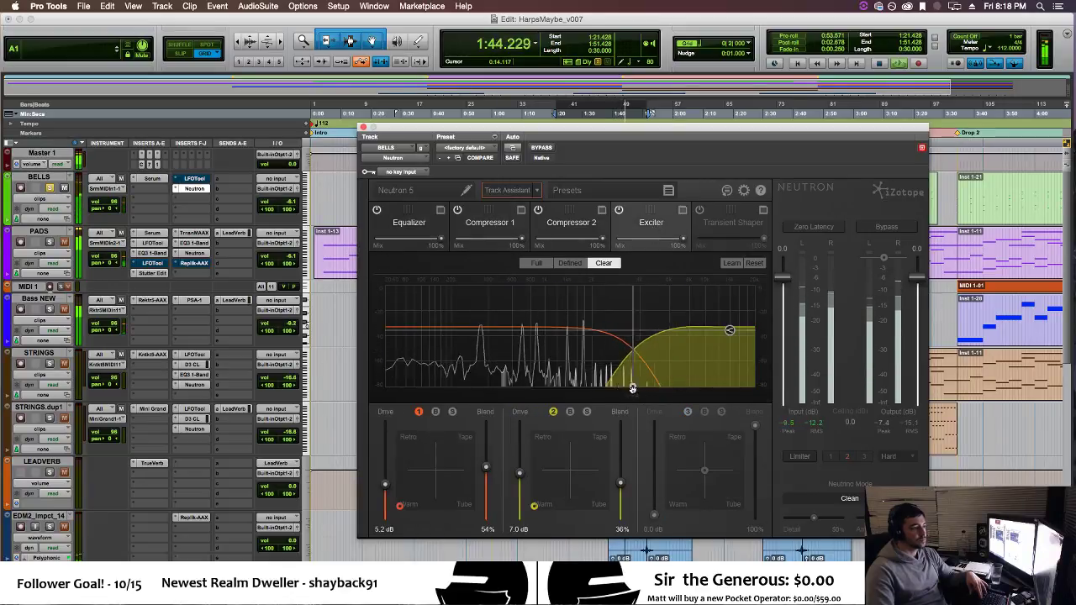
left_click_drag(731, 331, 682, 356)
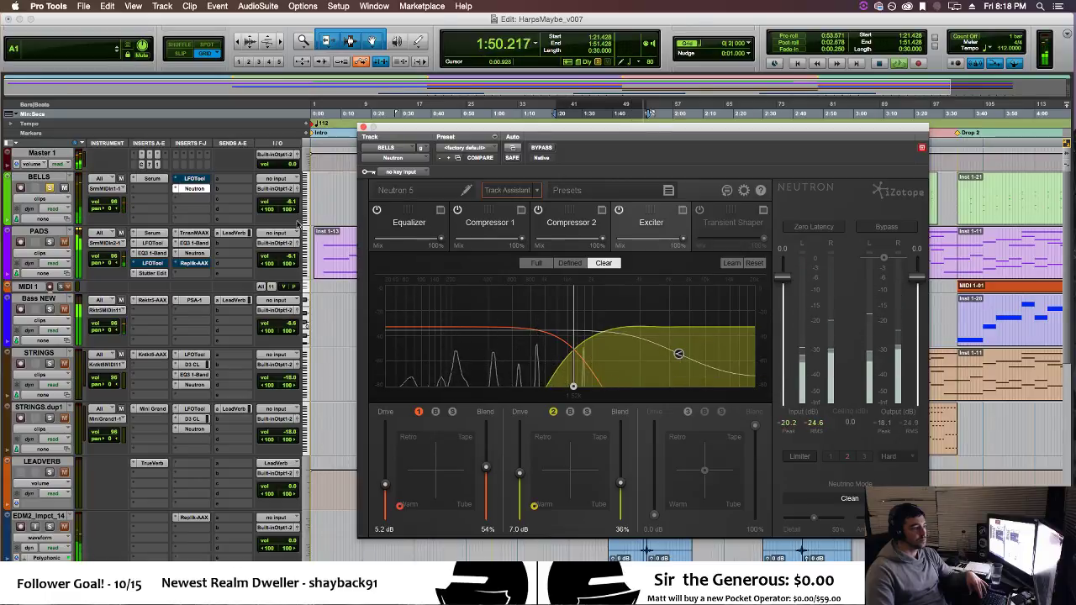
key("space")
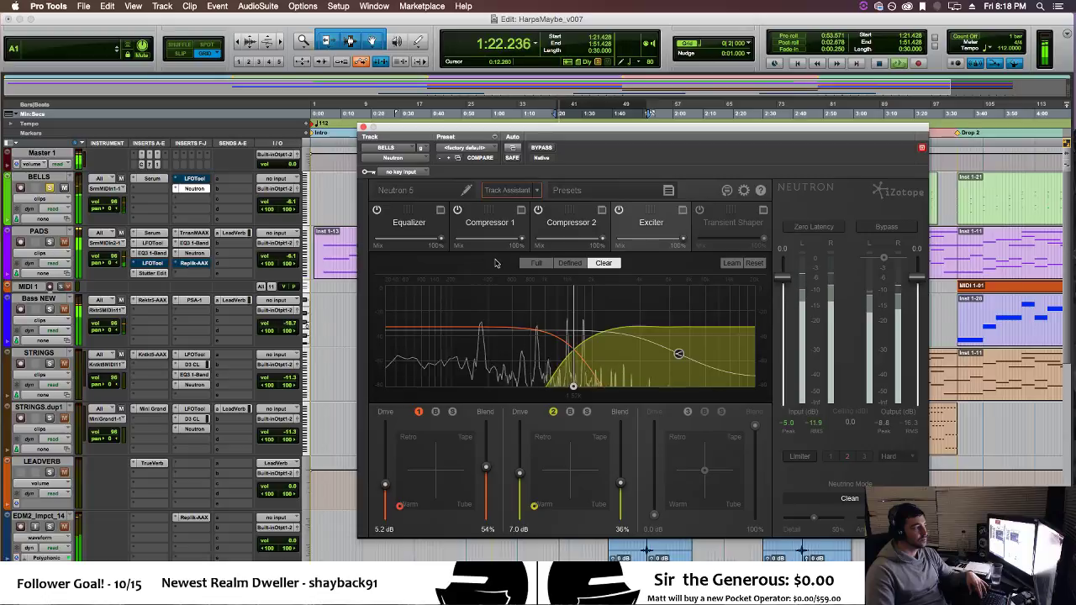
Bypass Compressor 2 in BELLS' Neutron and lower Compressor 1's crossover between bands 2 and 3.
left_click(539, 210)
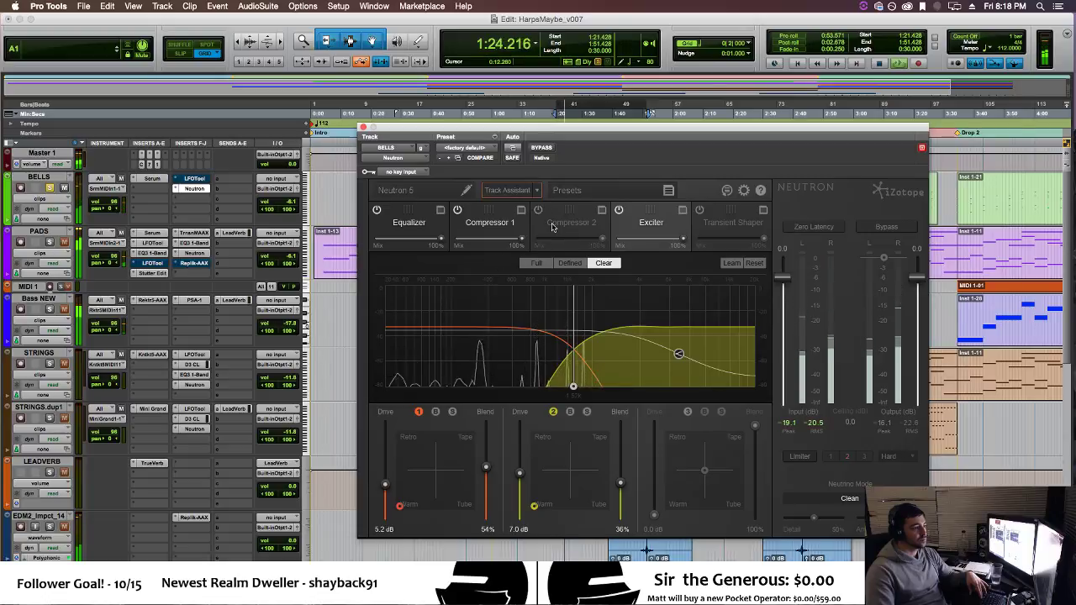
left_click(551, 224)
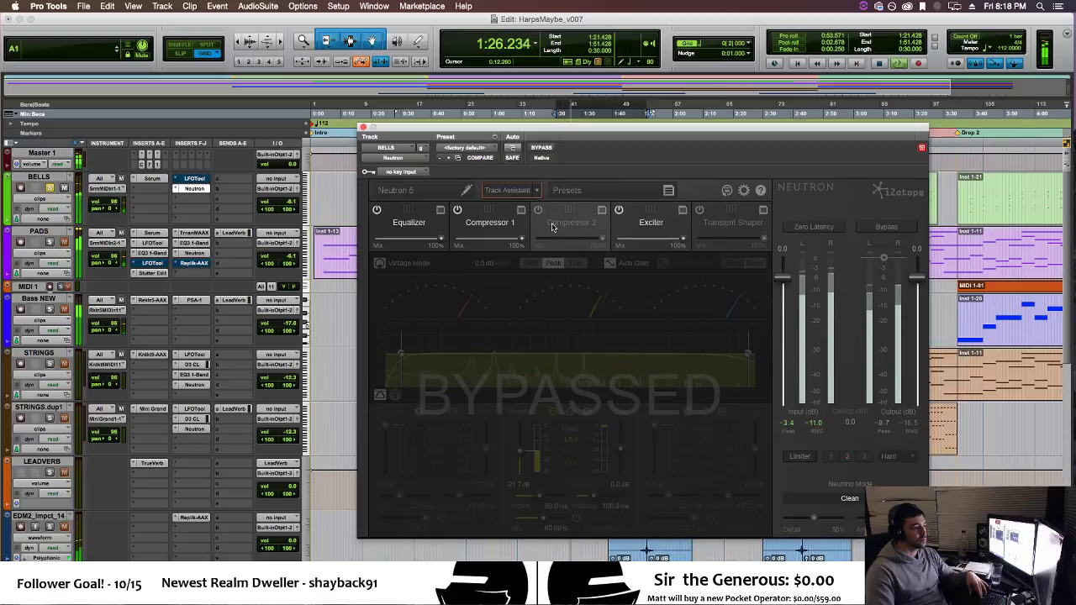
left_click(490, 226)
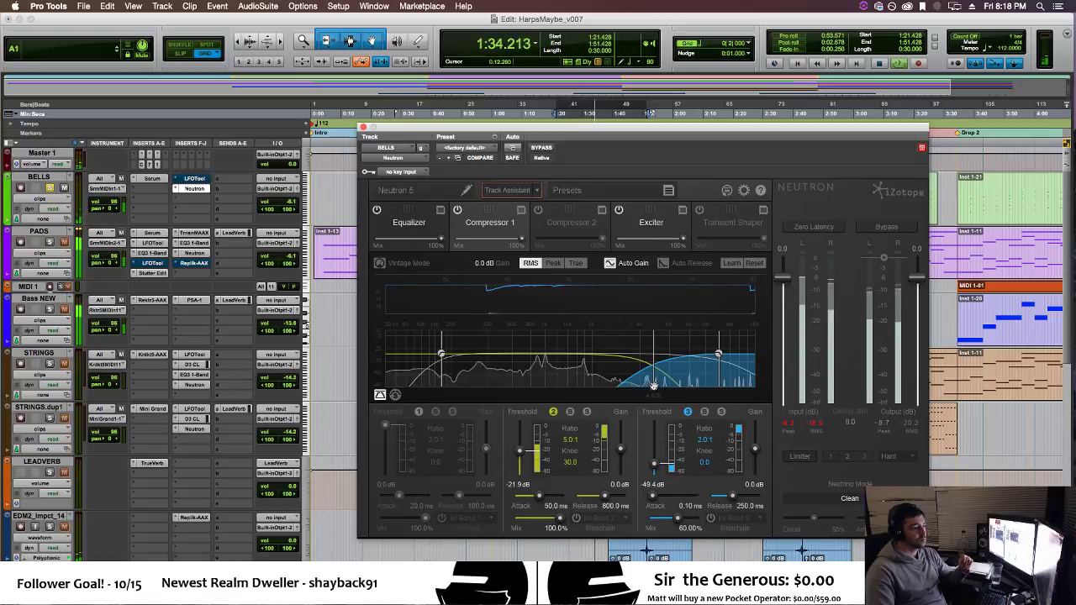
left_click_drag(653, 386, 564, 390)
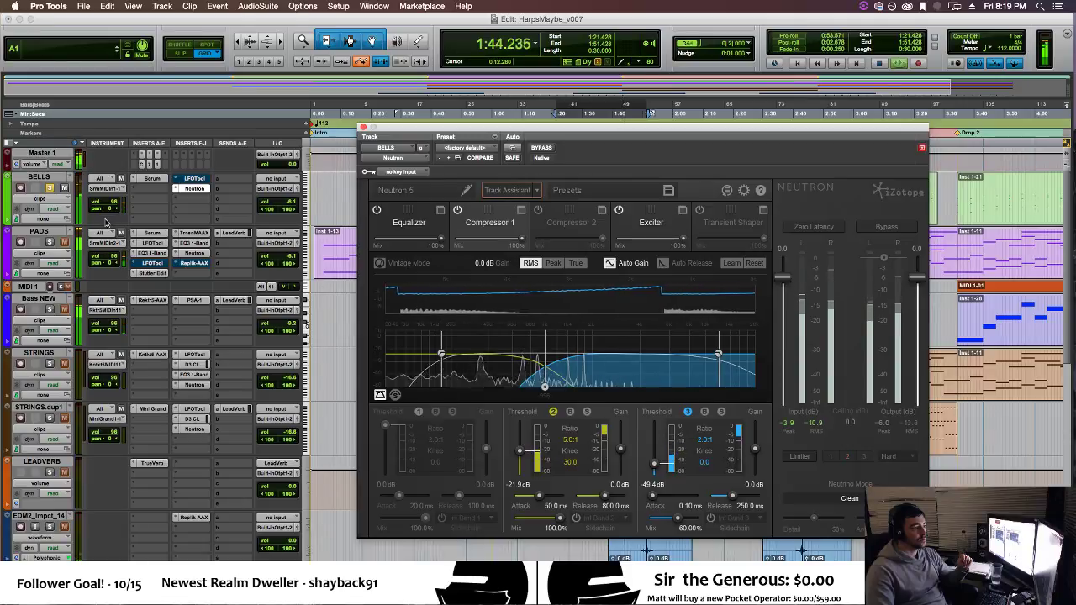
Insert the stereo Blue Cat's FreqAnalyst 2 on BELLS and move it to the track's last insert slot.
left_click(195, 198)
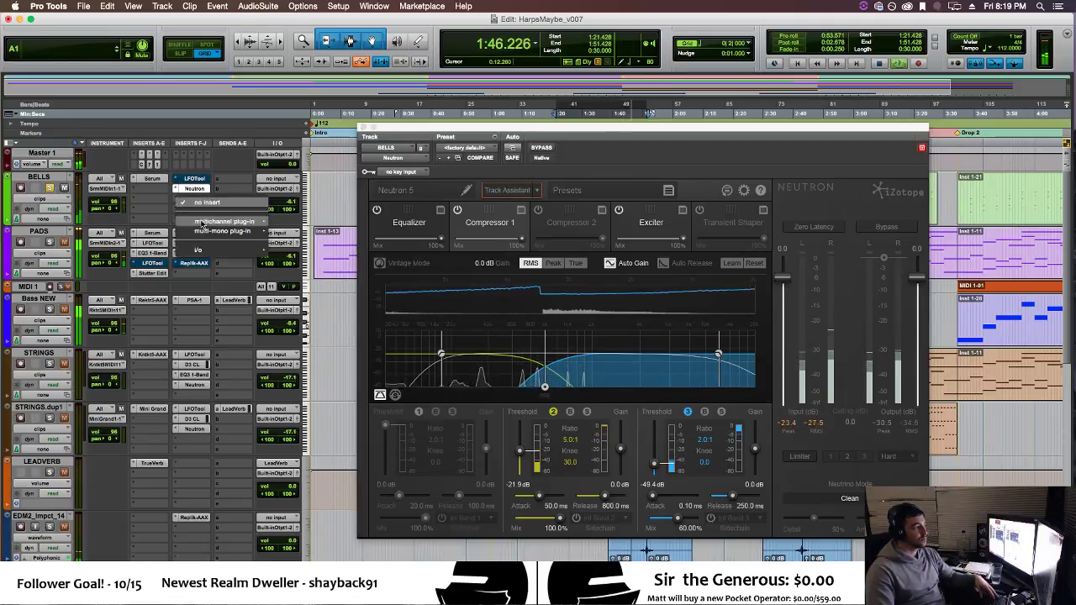
mouse_move(202, 225)
mouse_move(328, 331)
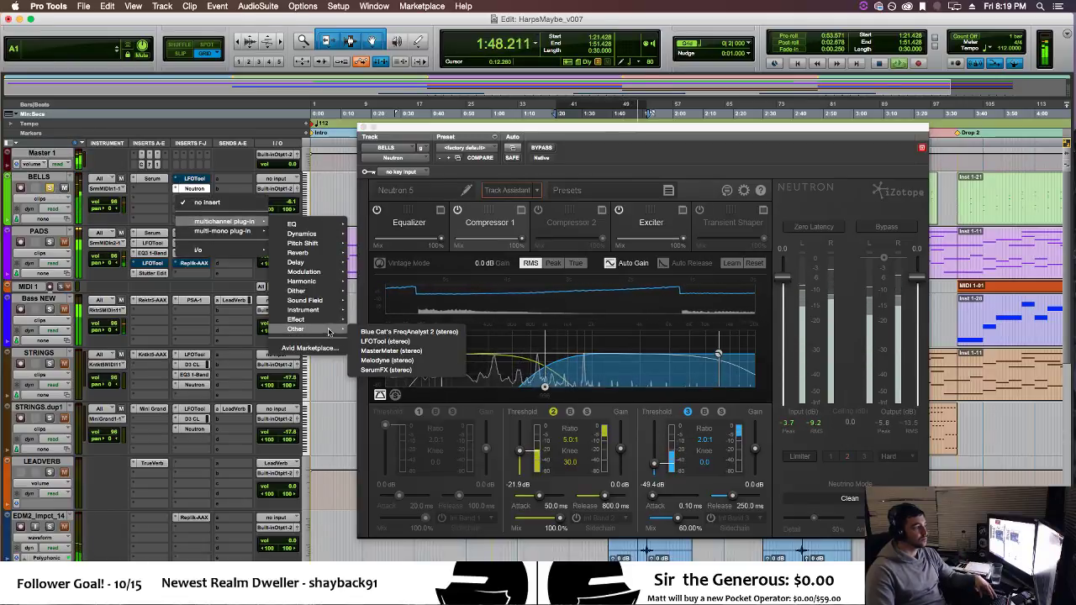
left_click(383, 331)
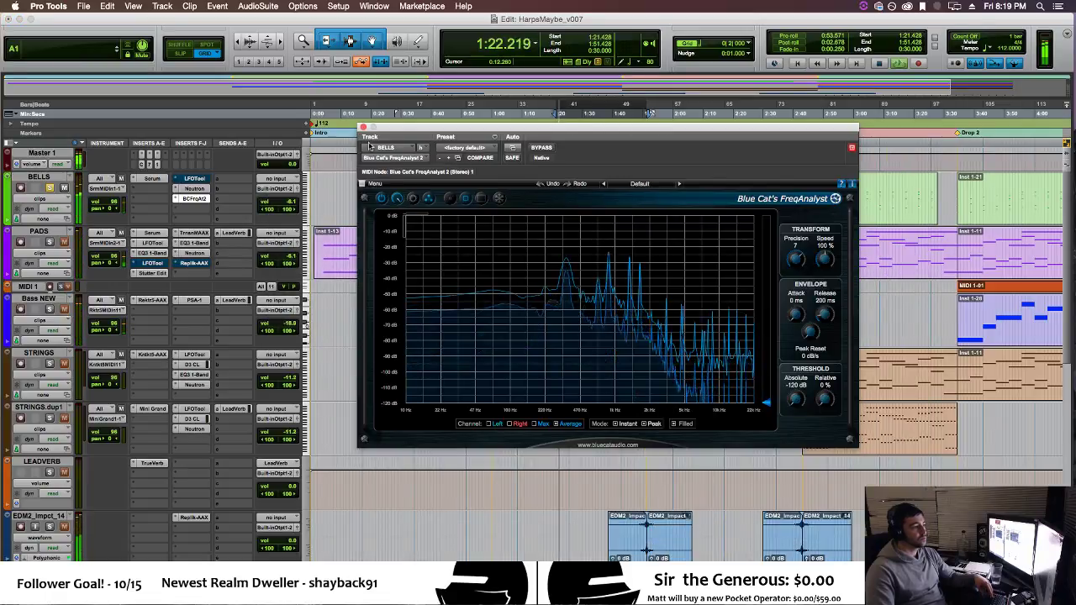
left_click_drag(368, 128, 380, 260)
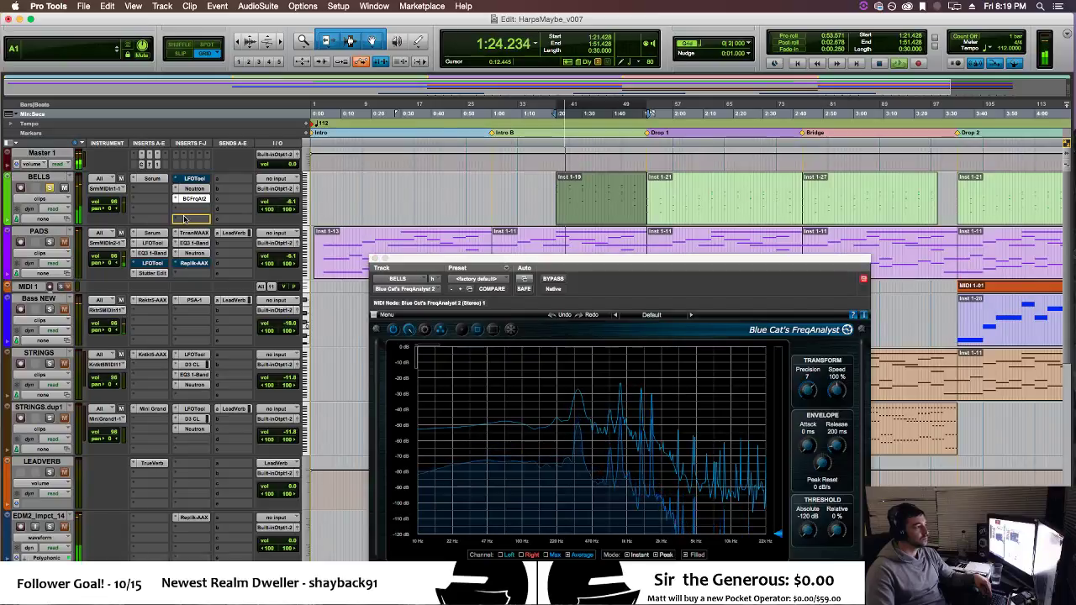
left_click_drag(185, 219, 185, 220)
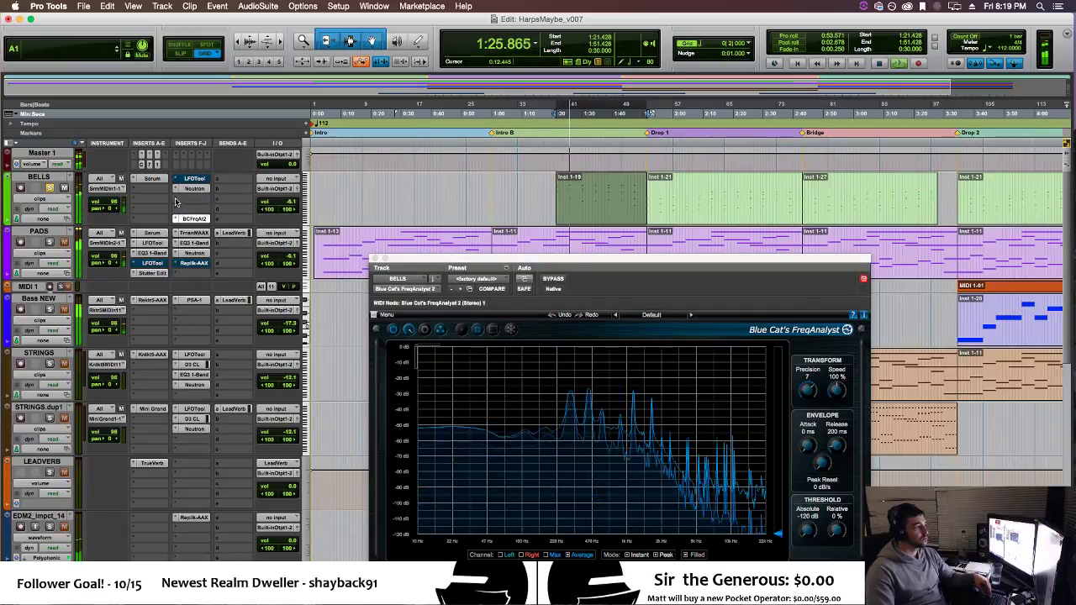
Insert the stereo EQ3 1-Band on BELLS directly after Neutron and arrange its window beside the frequency analyzer.
left_click(176, 202)
mouse_move(244, 221)
mouse_move(288, 221)
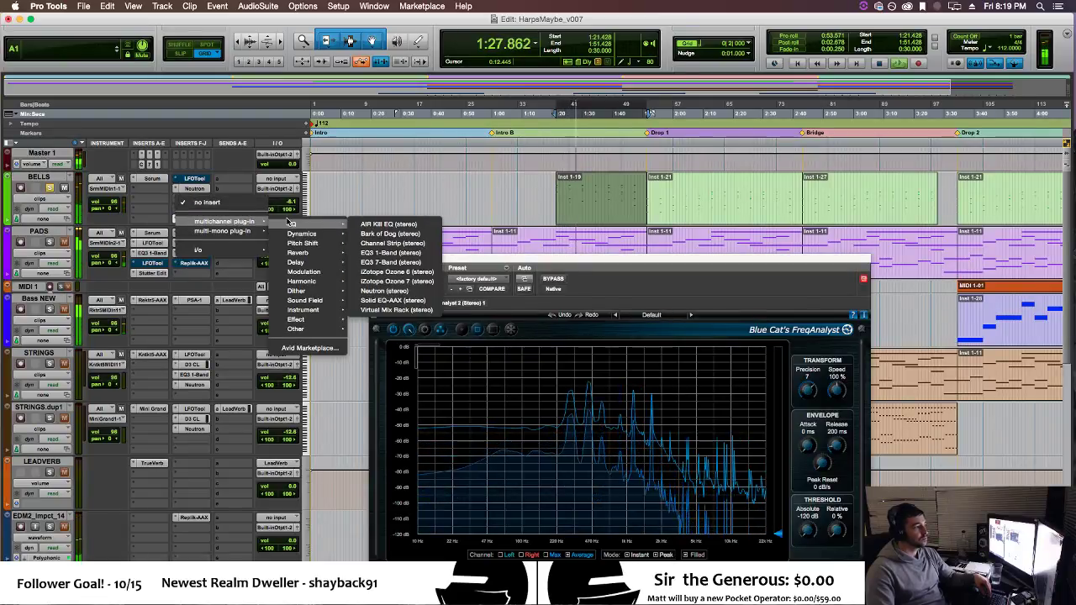
left_click(390, 252)
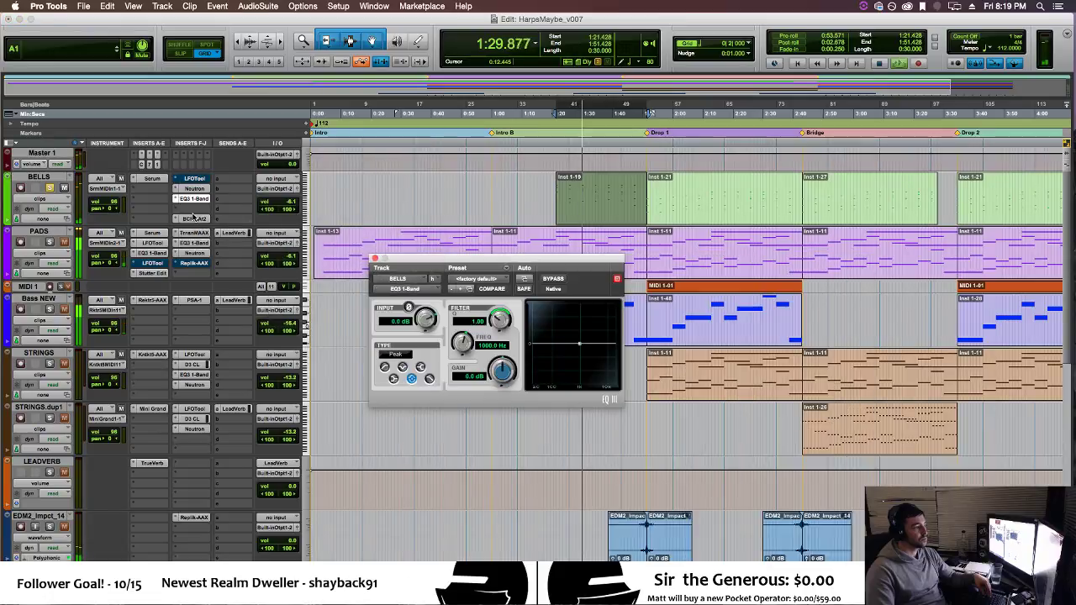
left_click(193, 218)
left_click_drag(559, 265, 777, 180)
Set BELLS' EQ3 1-Band to a 24 dB/oct high-pass at 222.6 Hz and compare it with bypass.
left_click(603, 280)
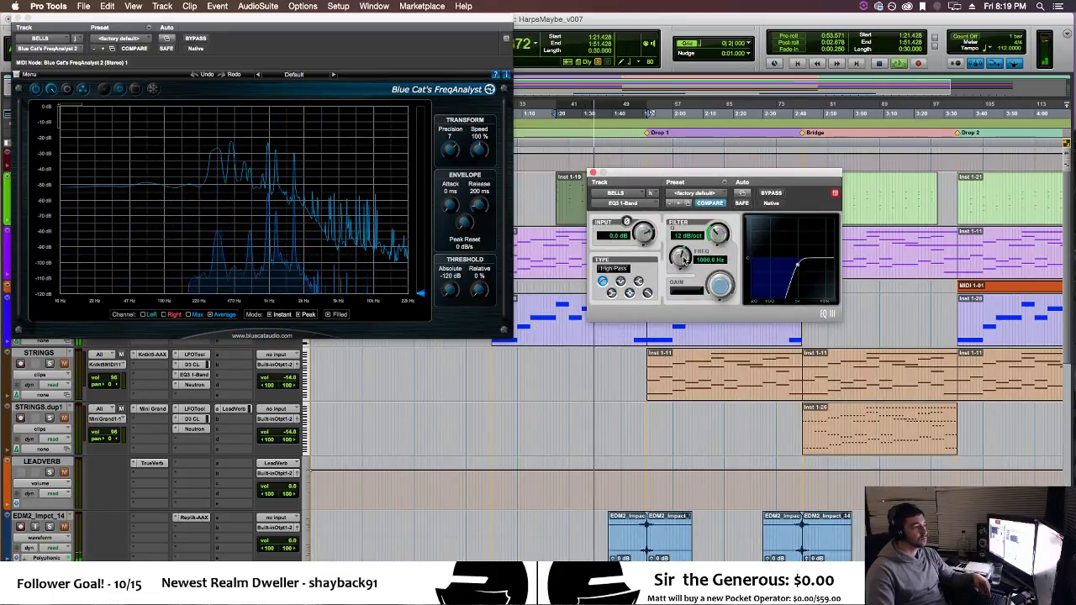
left_click_drag(684, 260, 719, 219)
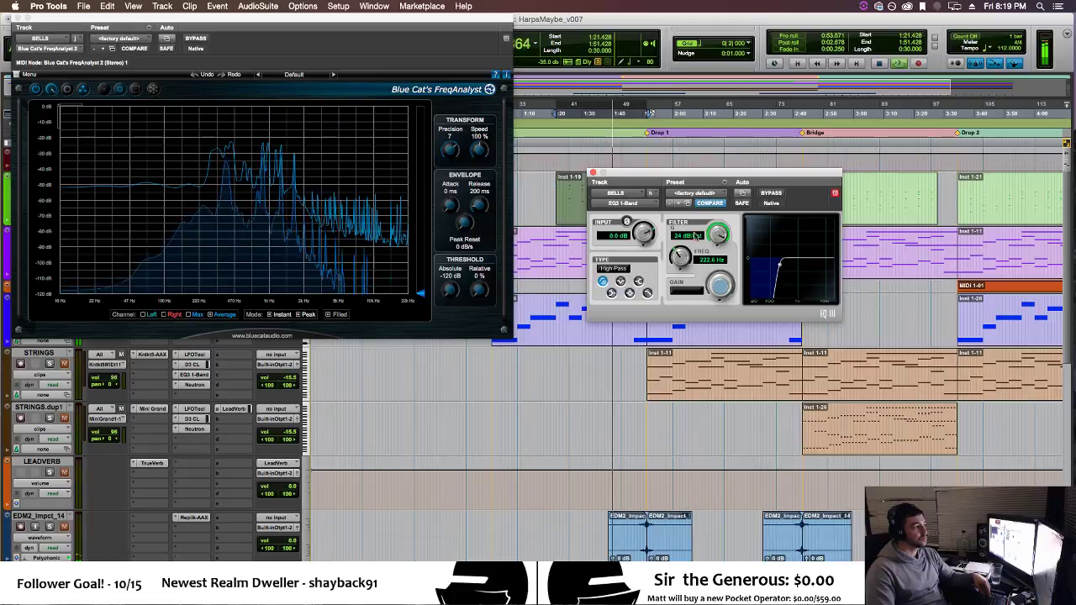
left_click(770, 193)
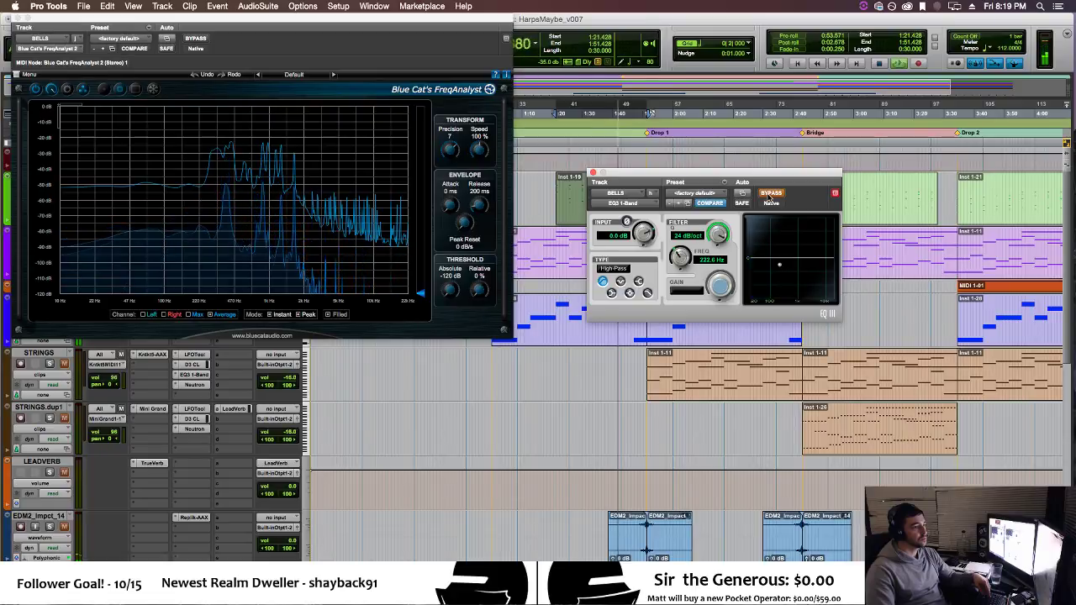
left_click(770, 194)
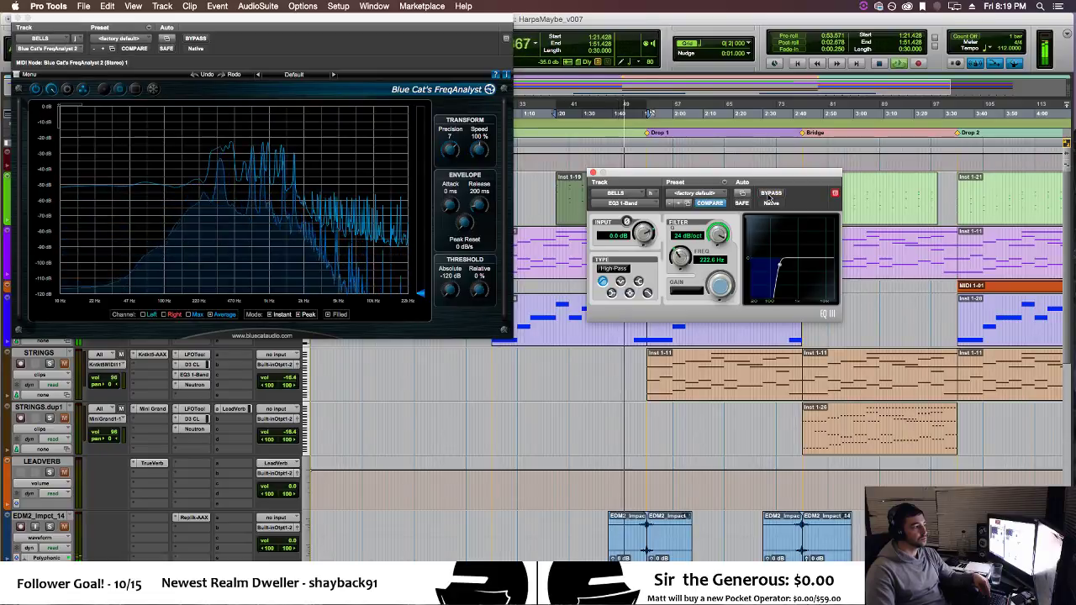
Close both plug-in windows and remove Blue Cat's FreqAnalyst 2 from BELLS.
left_click(592, 174)
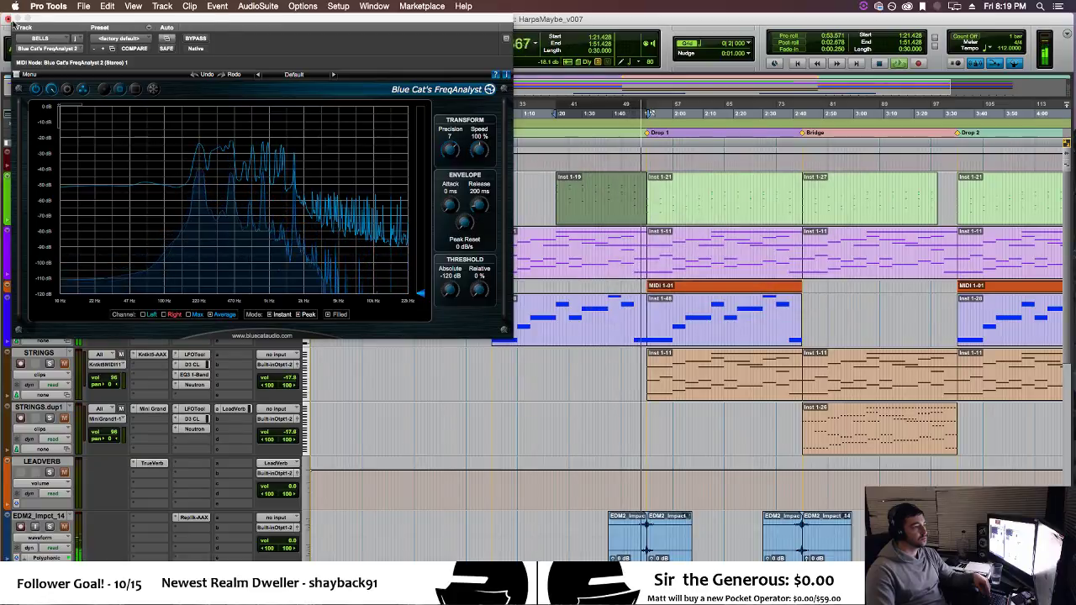
left_click(9, 18)
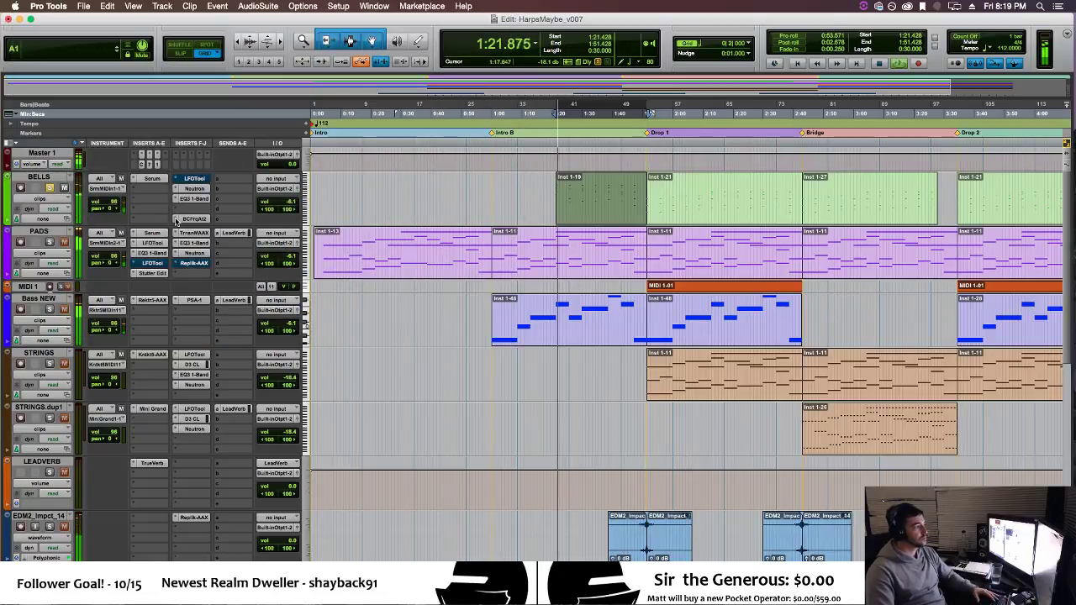
left_click(178, 219)
left_click(204, 200)
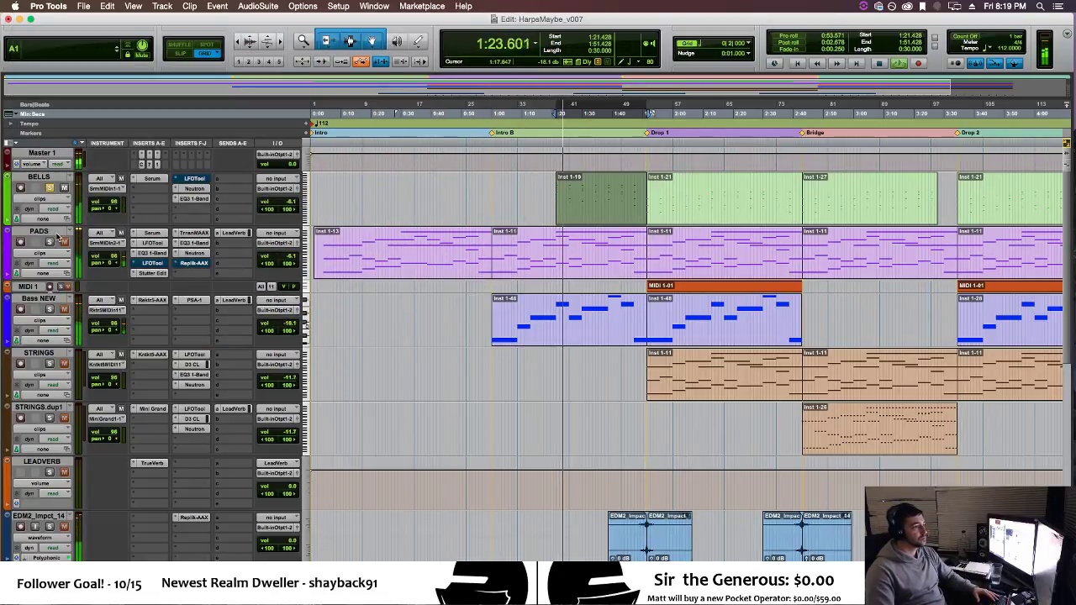
Unsolo BELLS and play the full mix from just before the first BELLS clip.
key("space")
left_click(51, 189)
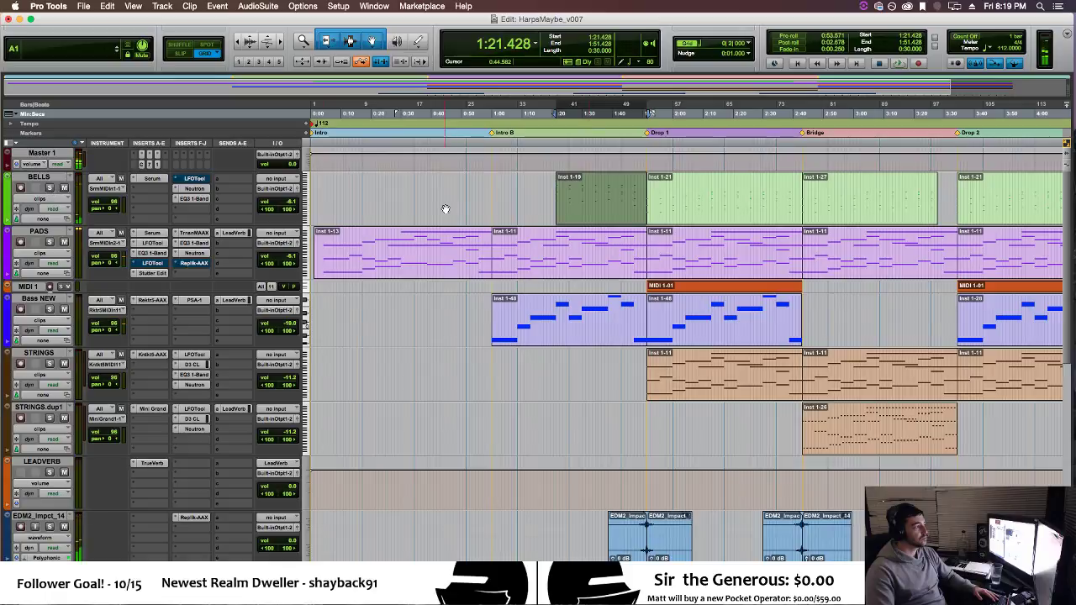
left_click(559, 368)
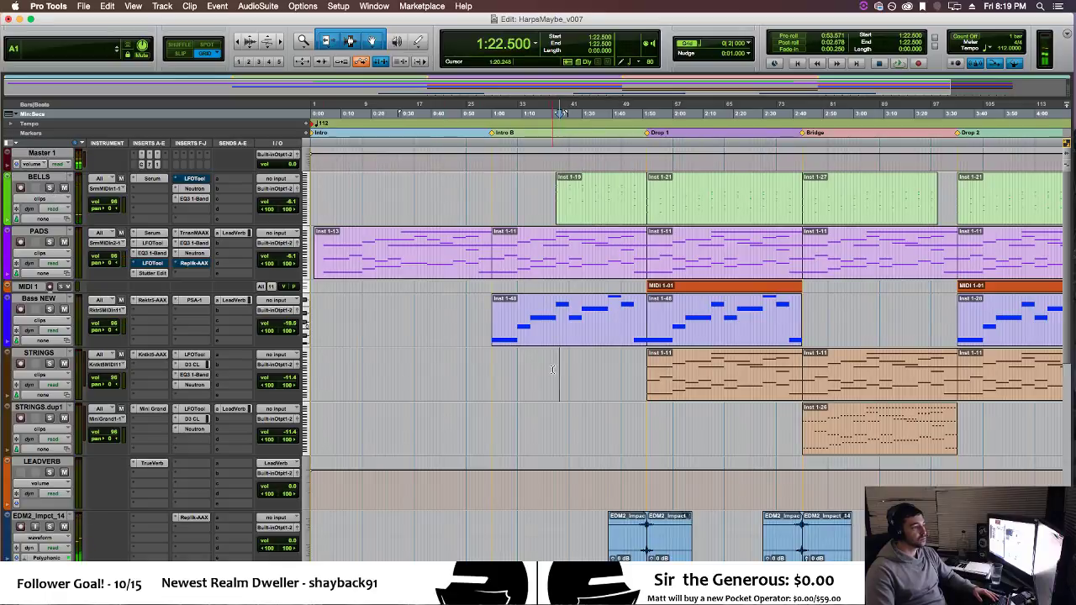
left_click(553, 370)
key("space")
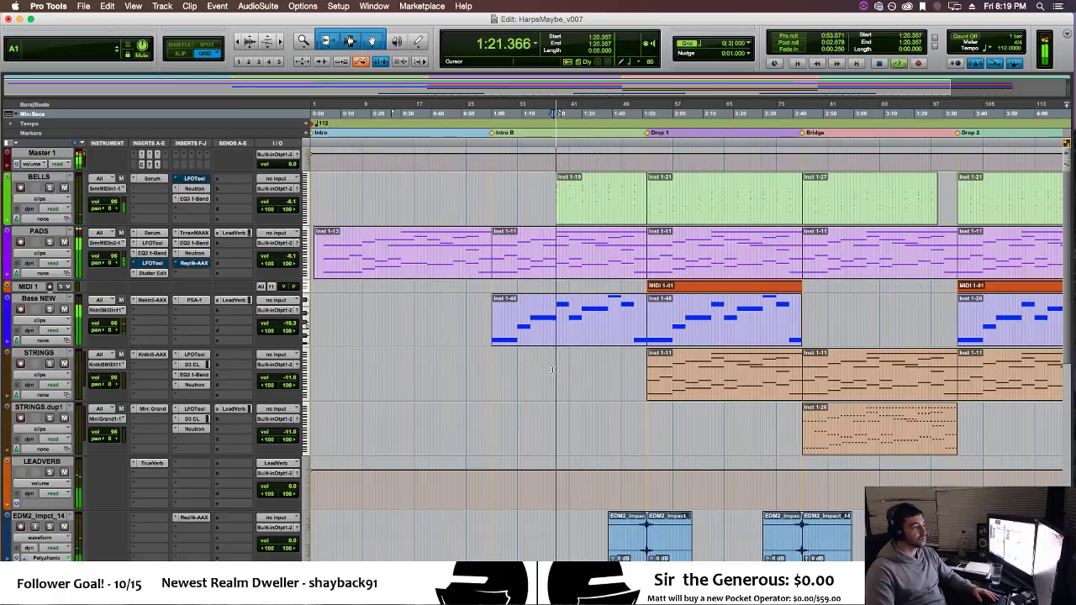
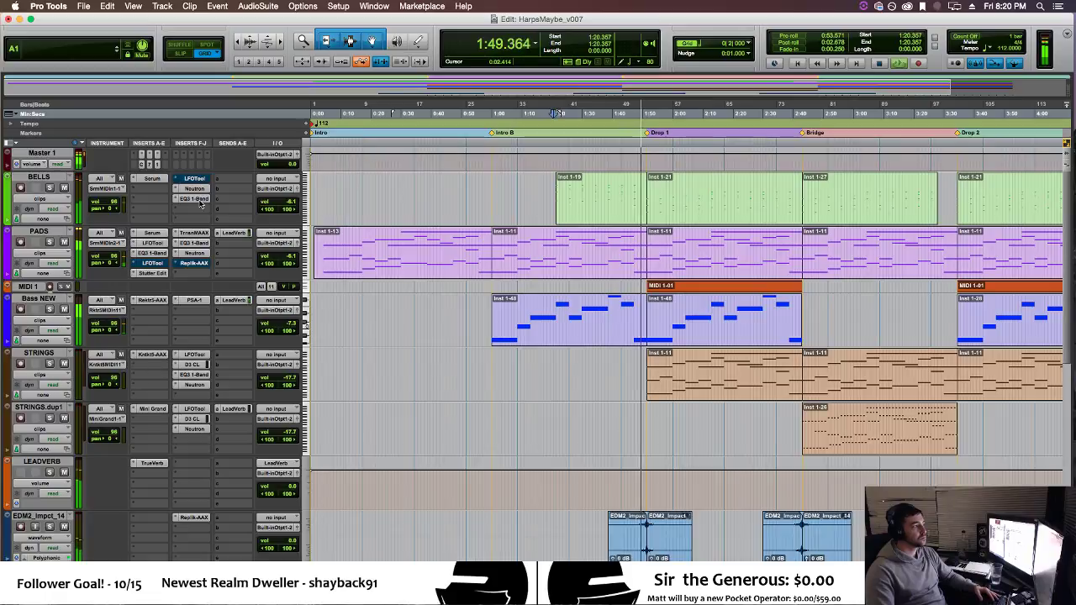
Compare the BELLS entrance in the full mix with its EQ3 1-Band and Neutron bypassed and active.
key("space")
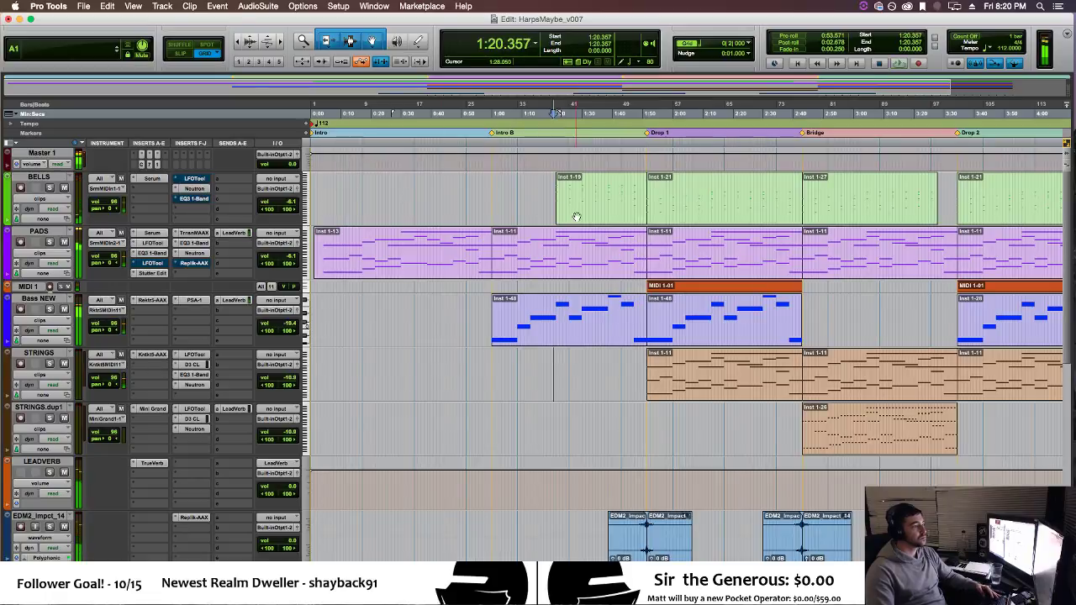
left_click(550, 211)
key("space")
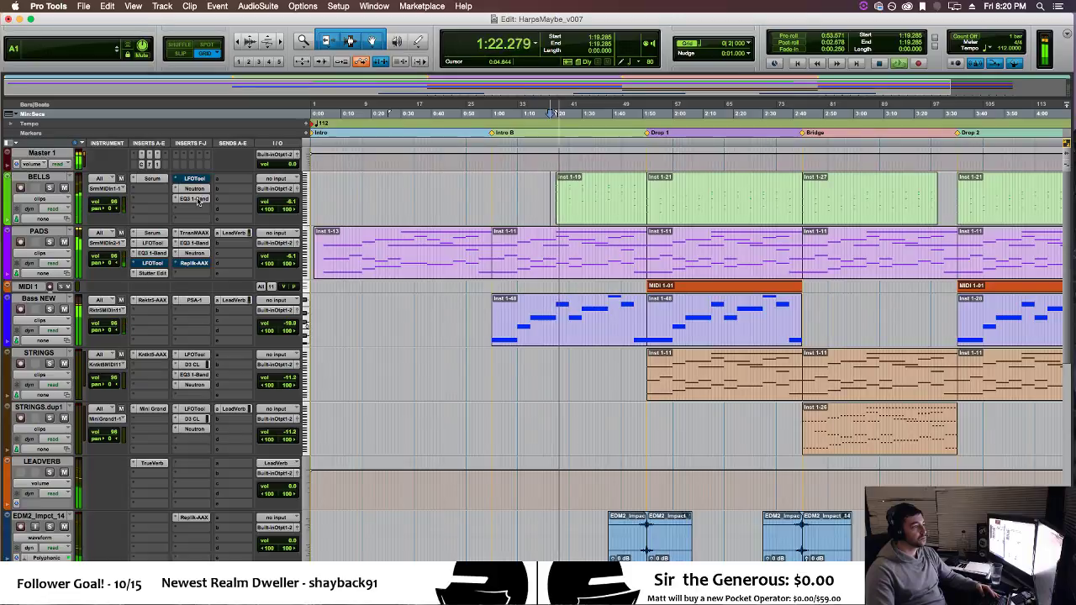
key("space")
key("space")
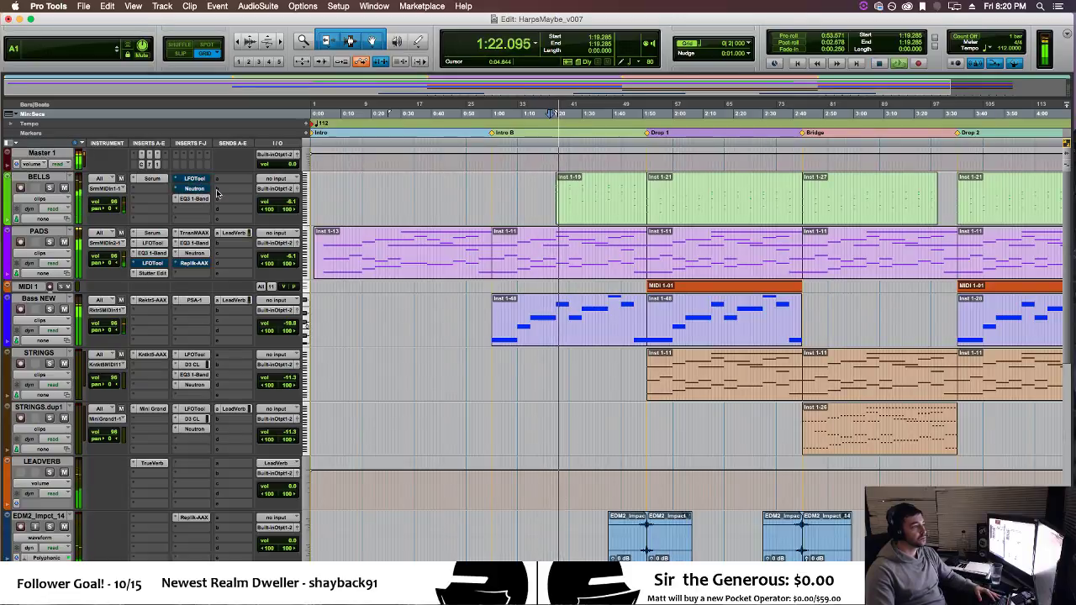
key("space")
key("space")
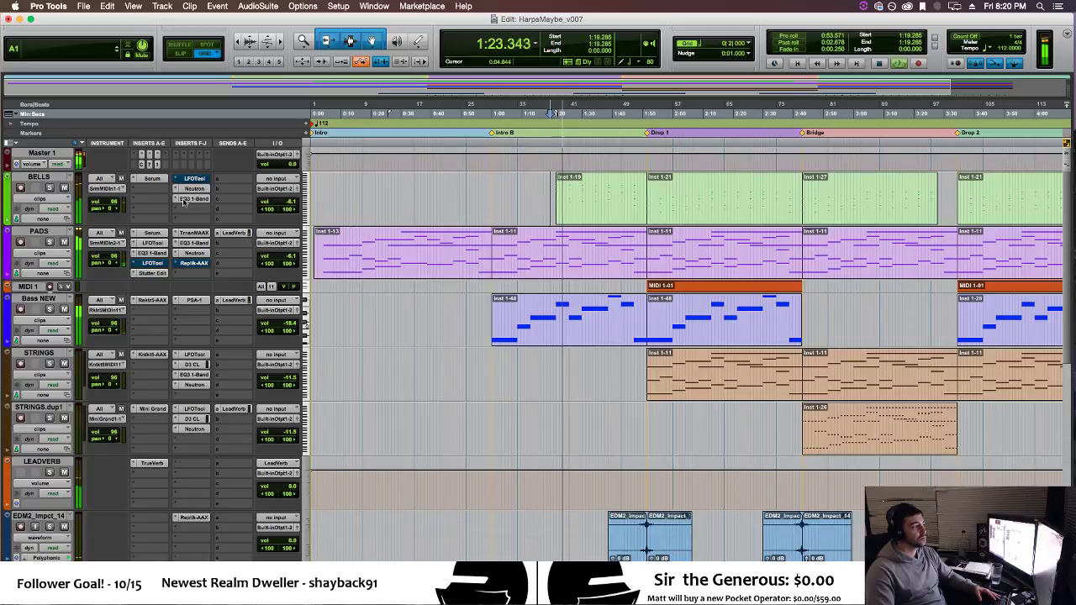
Insert the stereo Supercharger-AAX on BELLS after the EQ3 1-Band and restart playback with BELLS soloed.
left_click(177, 208)
mouse_move(220, 234)
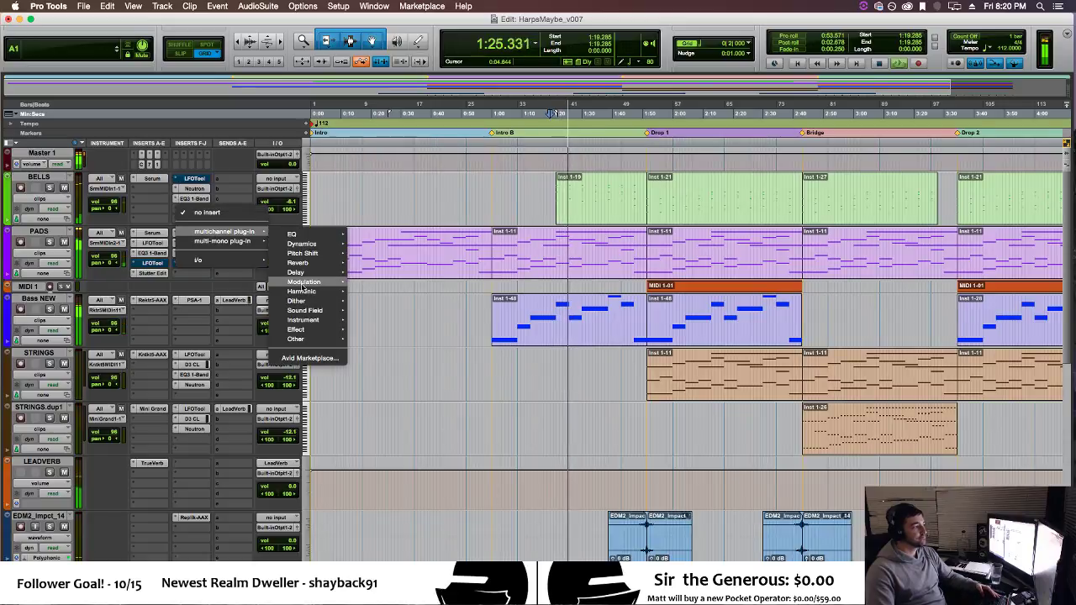
mouse_move(311, 245)
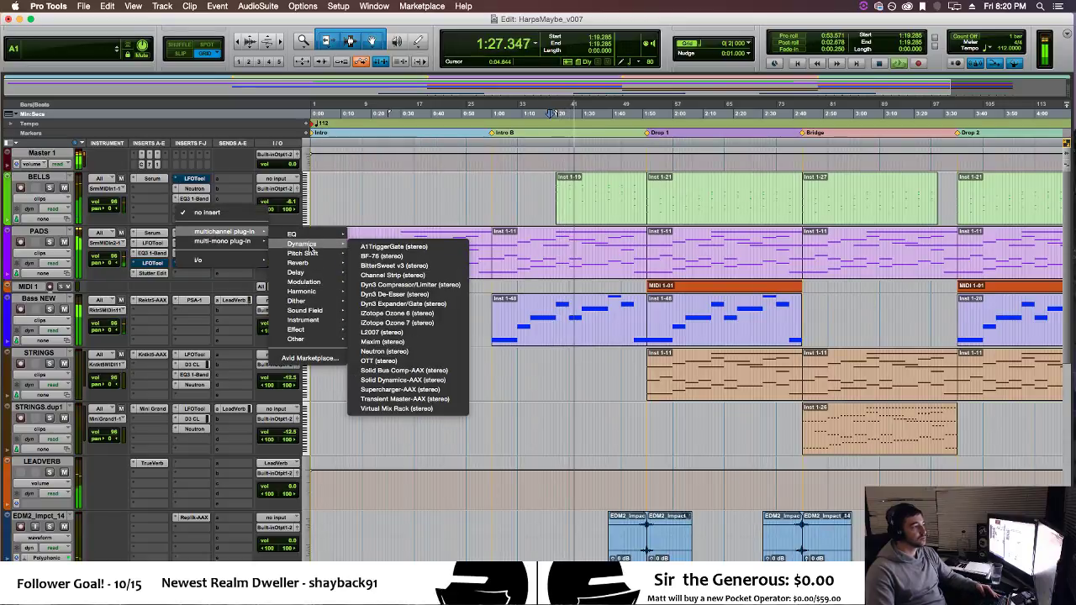
left_click(419, 390)
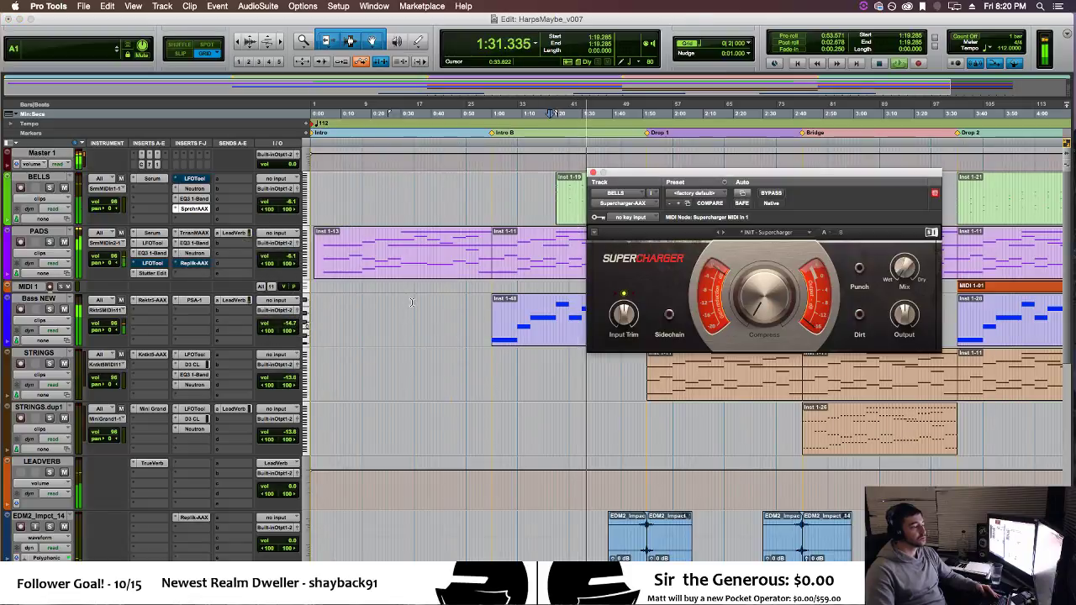
key("space")
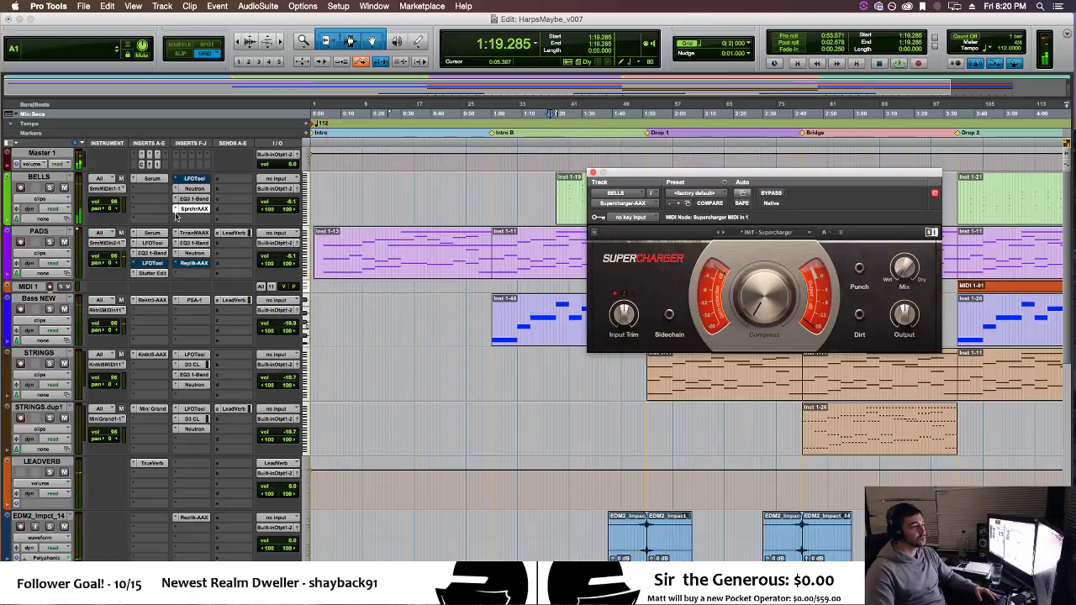
key("space")
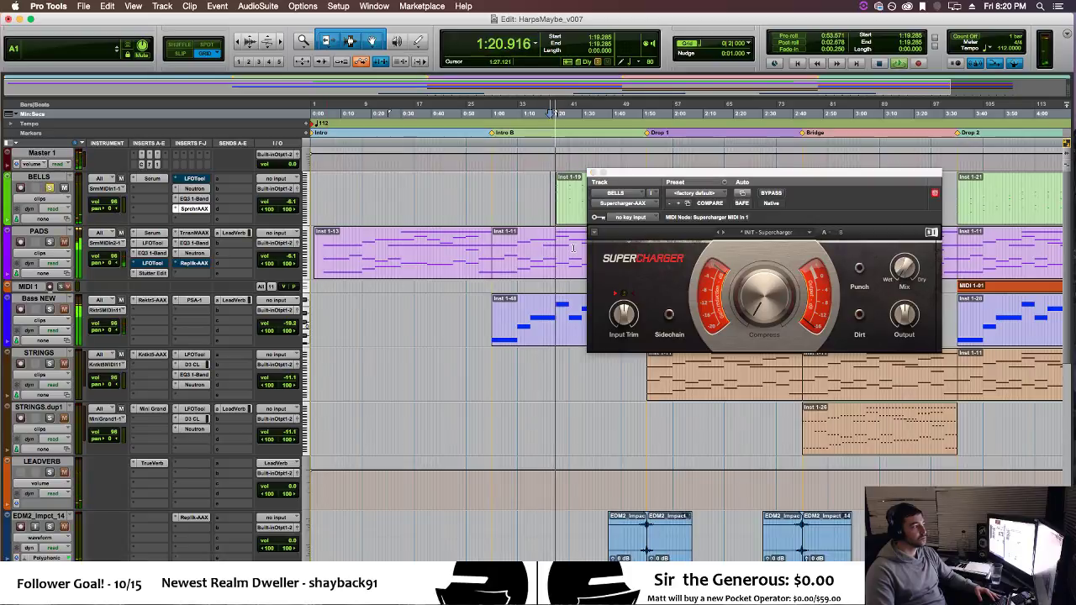
Unsolo BELLS, then raise the Supercharger's Compress amount slightly and enable Punch.
left_click(52, 189)
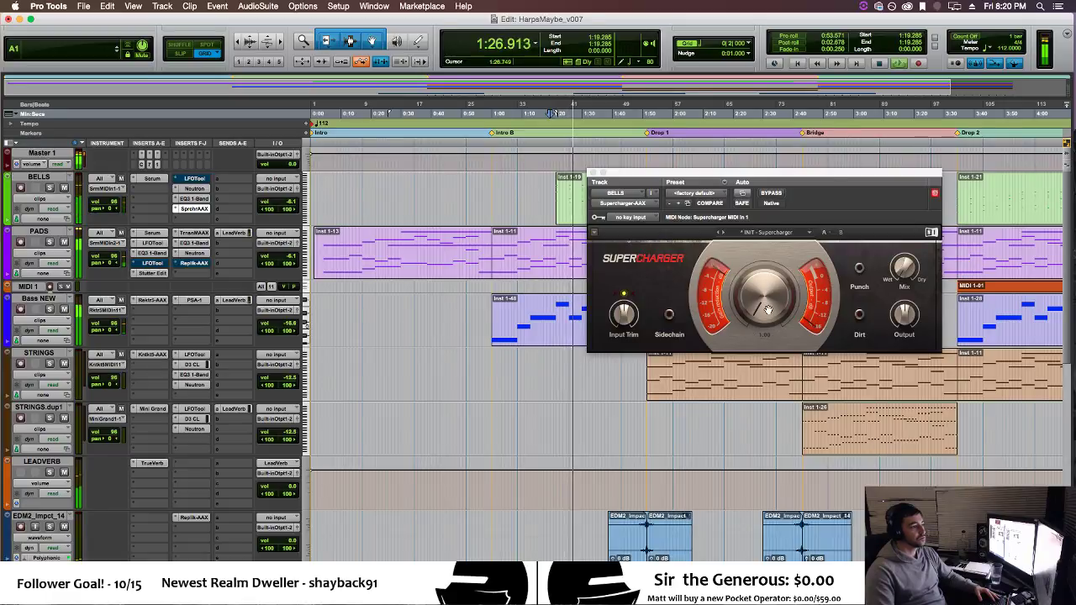
left_click_drag(765, 308, 765, 295)
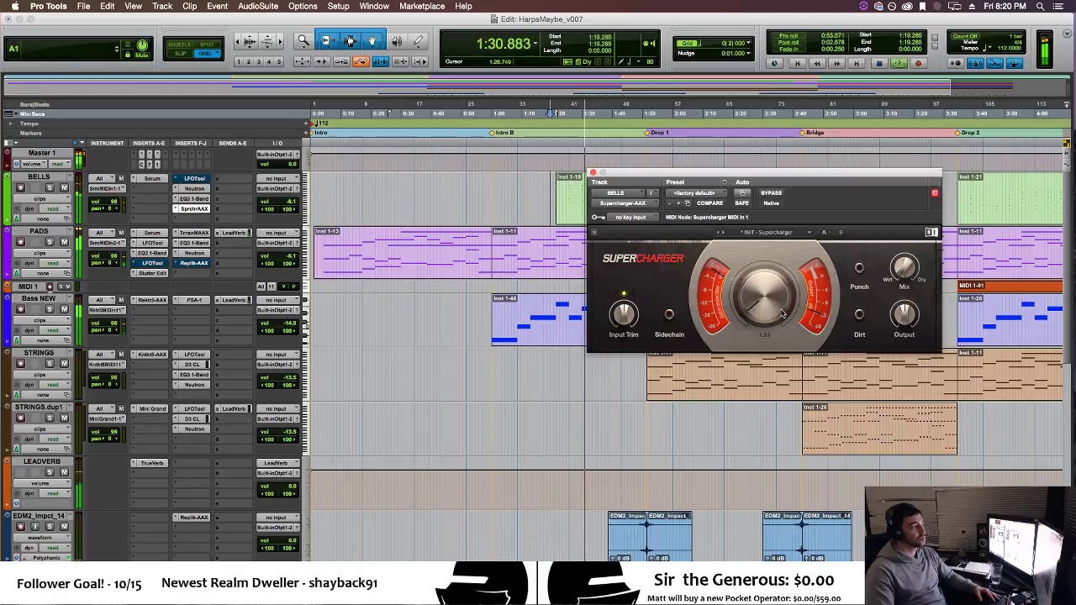
left_click(858, 272)
Adjust the Supercharger's wet/dry Mix, raise its Output to about 3.5 dB and close the plug-in window.
left_click_drag(907, 281, 907, 276)
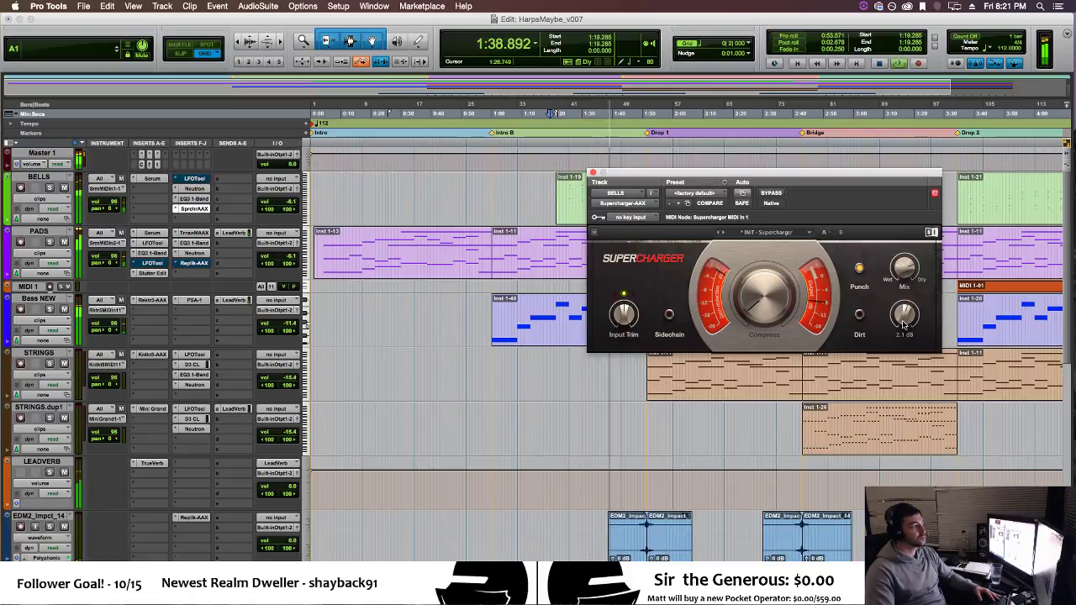
left_click_drag(904, 324, 903, 315)
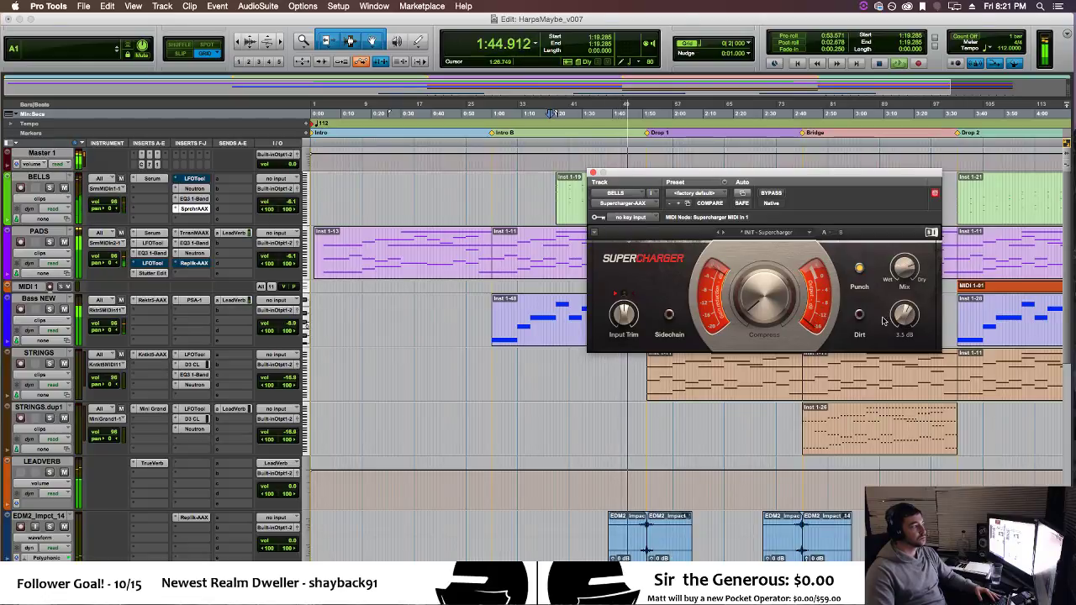
left_click(593, 173)
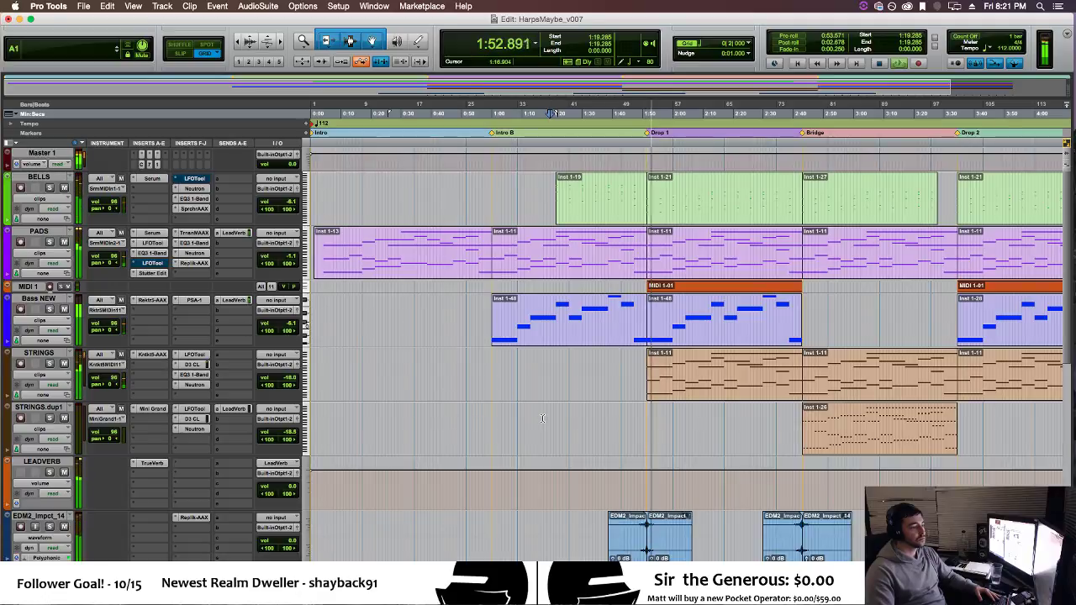
Listen to the full mix into Drop 1 and stop playback.
scroll(542, 418, "right", 2)
scroll(542, 418, "right", 5)
scroll(542, 431, "right", 2)
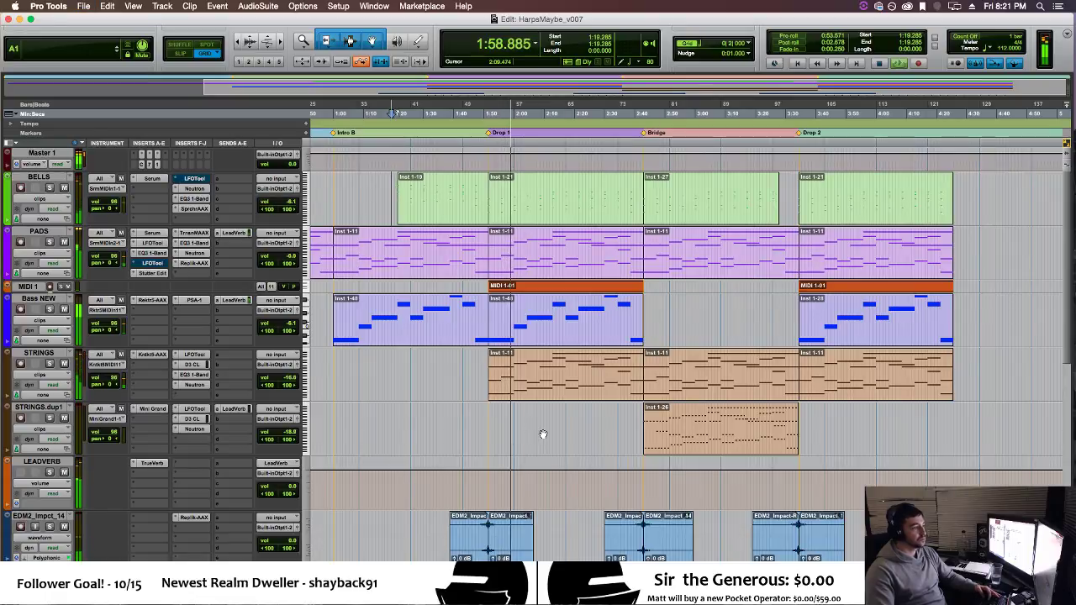
key("space")
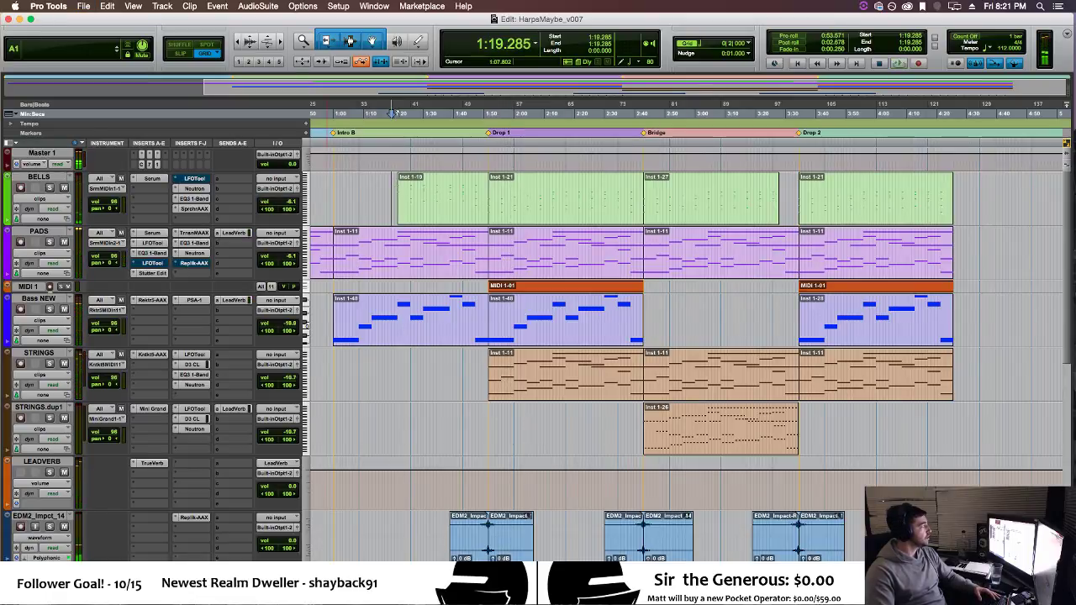
key("super+Tab")
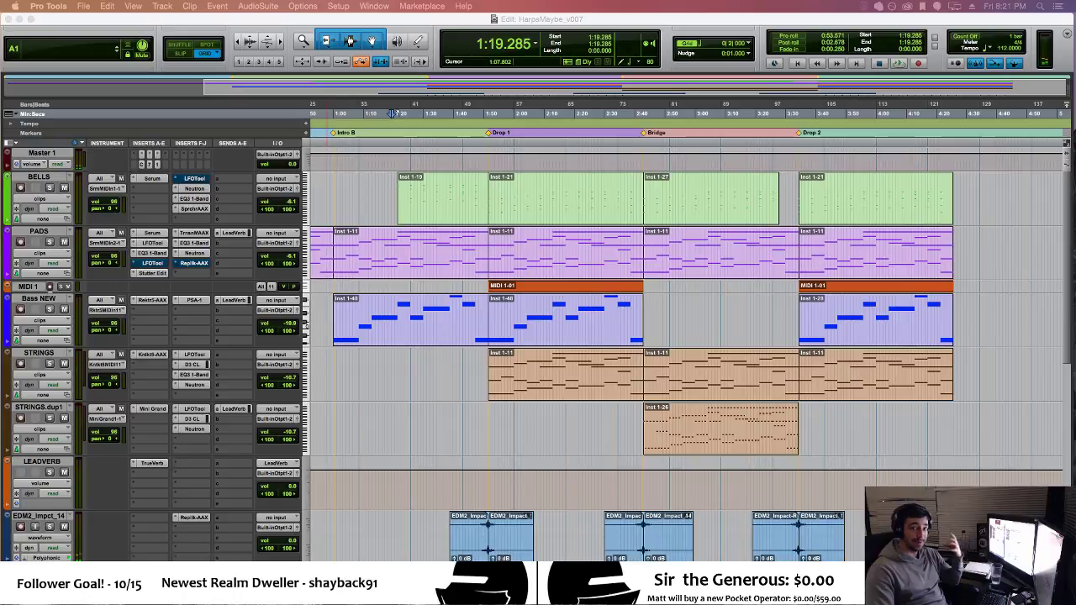
Return to the start of the session and play the whole arrangement from the Intro.
left_click(797, 63)
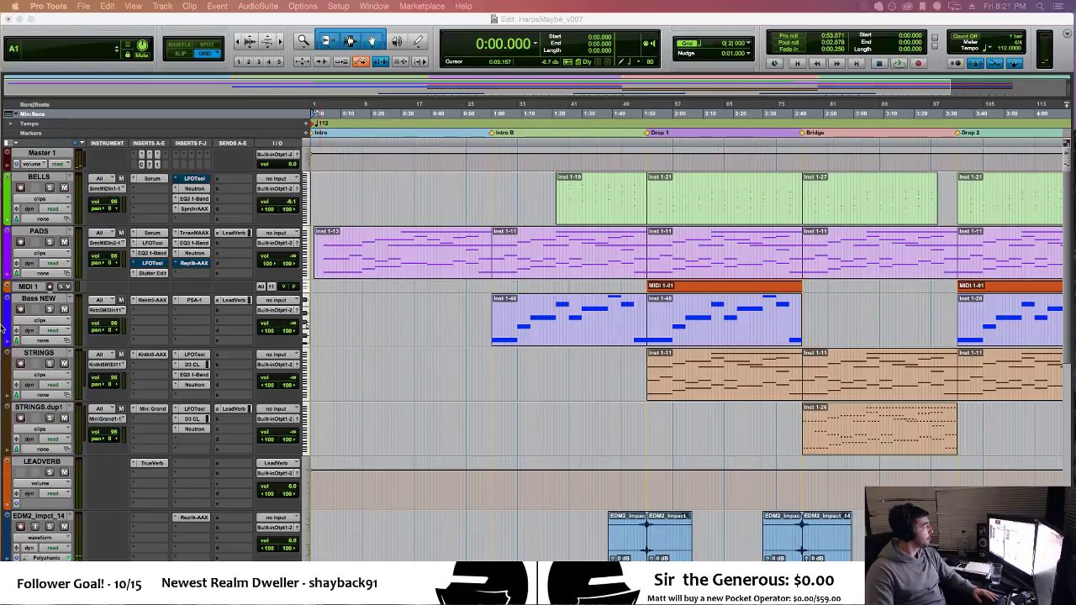
left_click(494, 412)
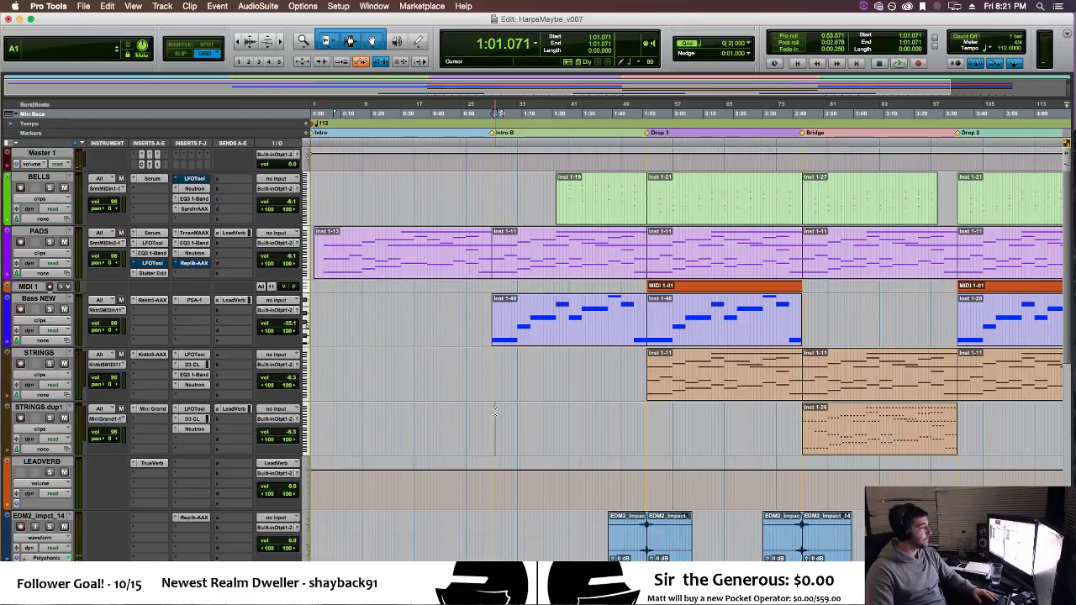
left_click(798, 64)
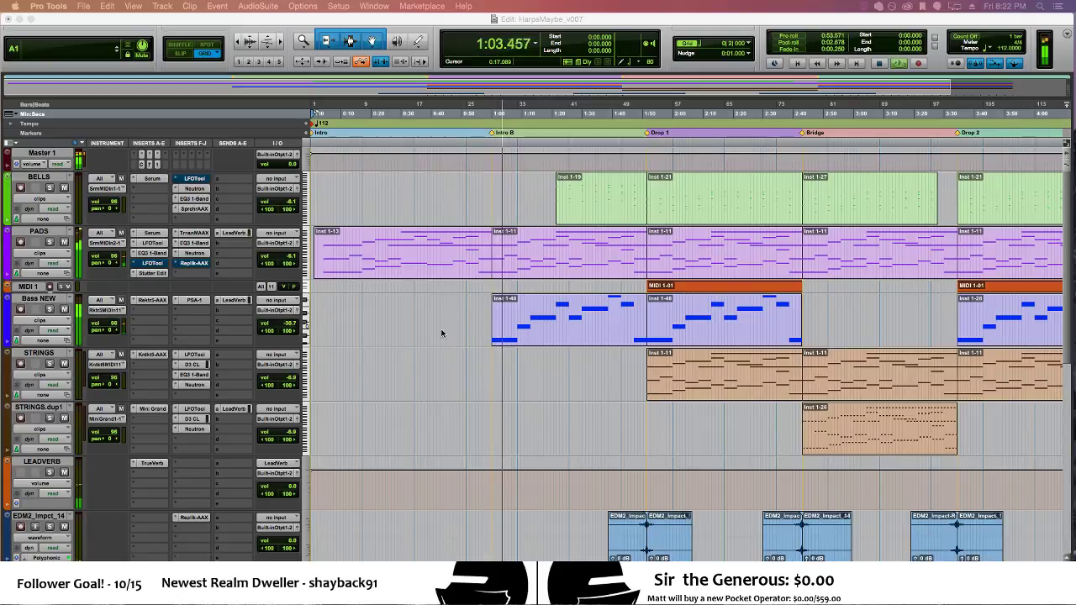
Review the playing mix from Intro B into Drop 1, check the Replika delay on PADS and close its window.
scroll(617, 336, "right", 1)
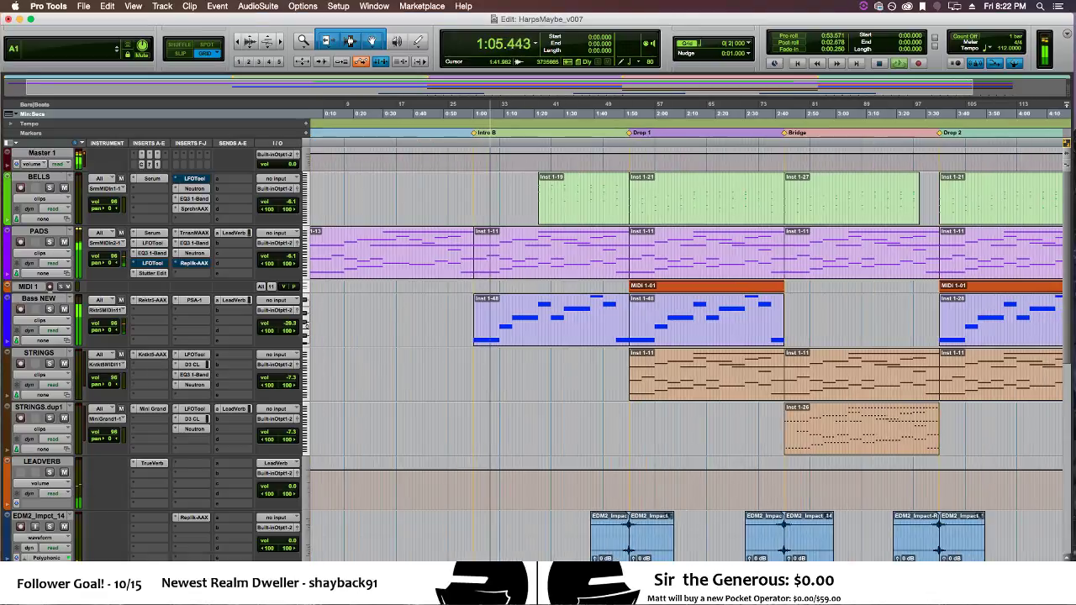
scroll(618, 336, "up", 2)
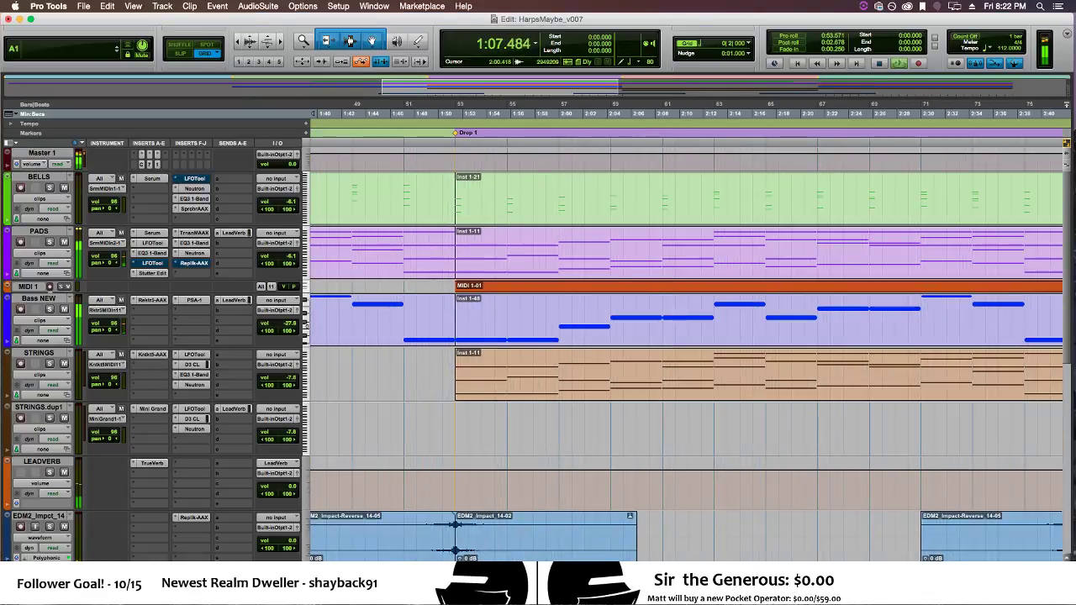
scroll(685, 336, "left", 10)
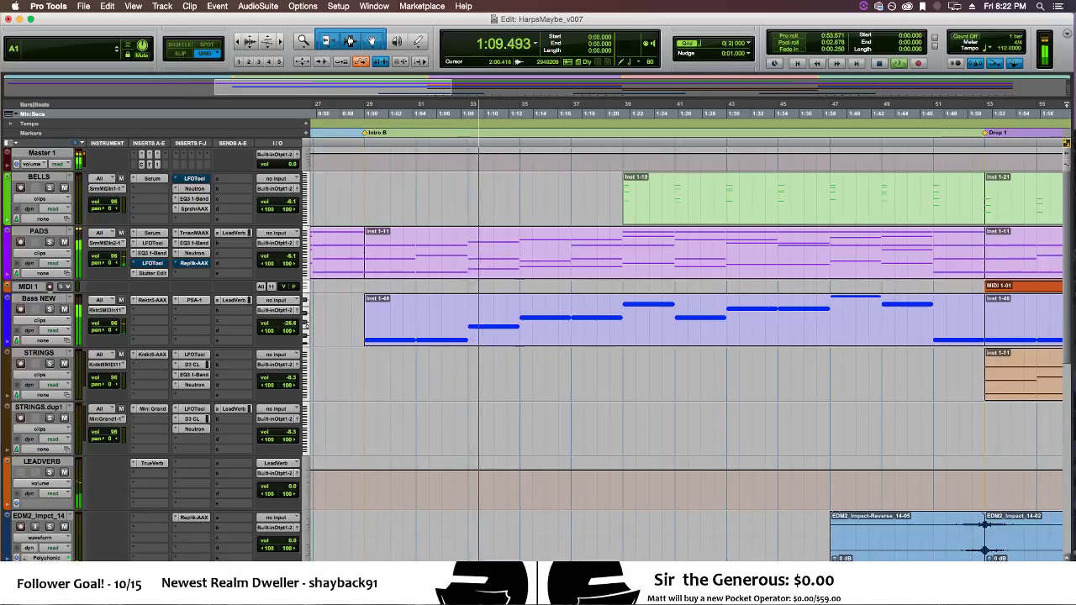
scroll(685, 337, "right", 3)
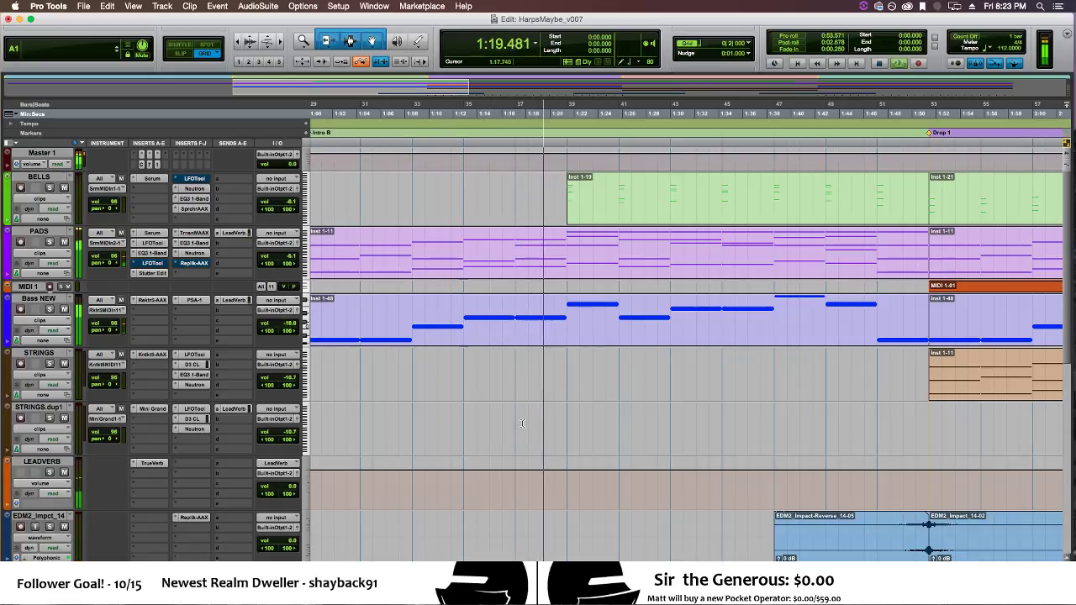
scroll(522, 424, "right", 1)
scroll(522, 424, "right", 6)
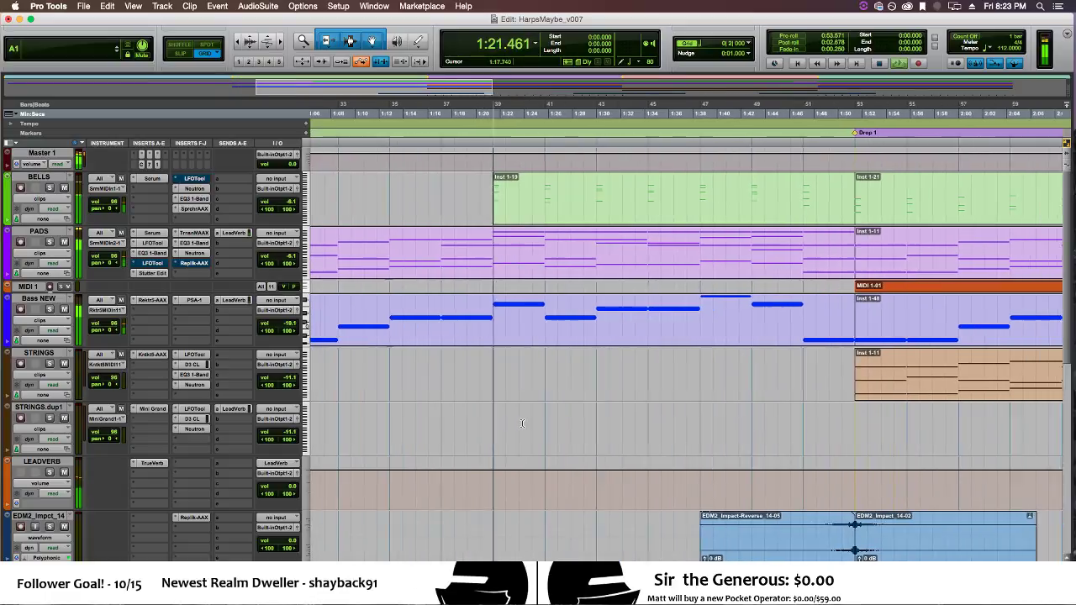
scroll(522, 423, "right", 6)
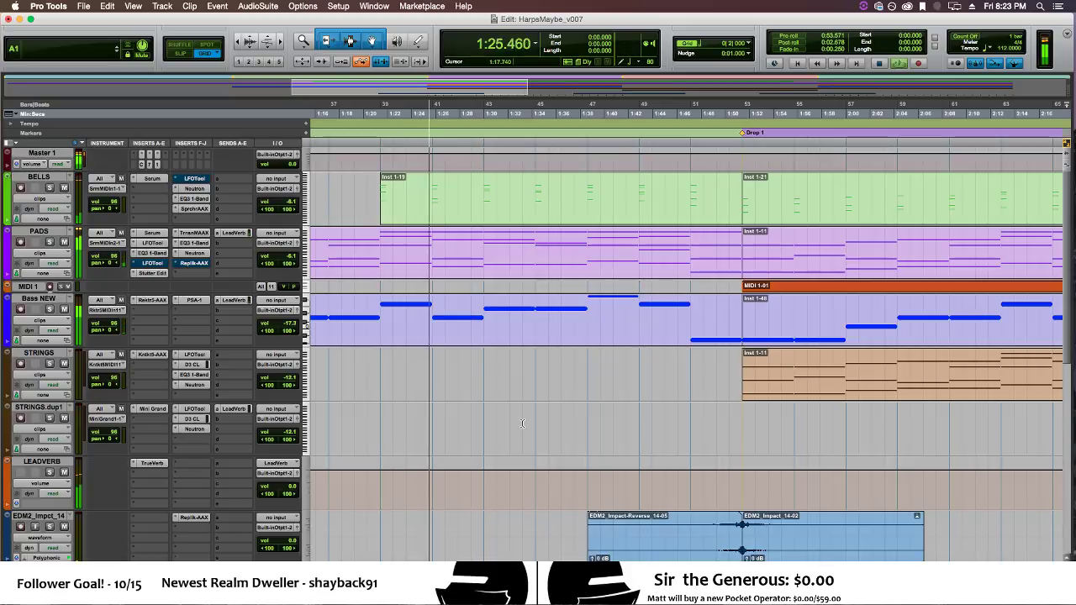
scroll(522, 423, "right", 2)
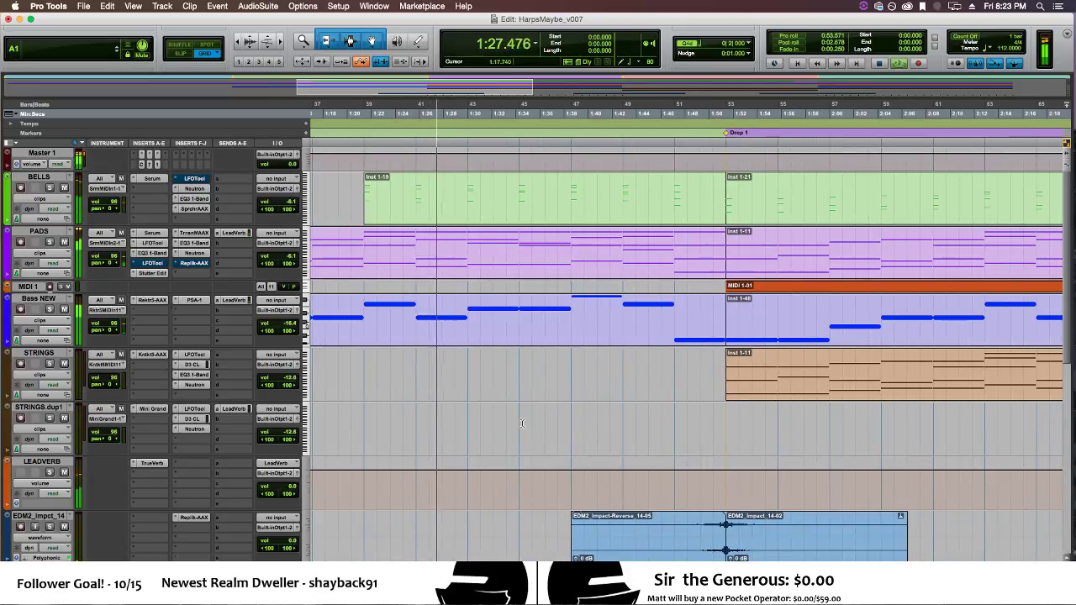
scroll(522, 424, "right", 4)
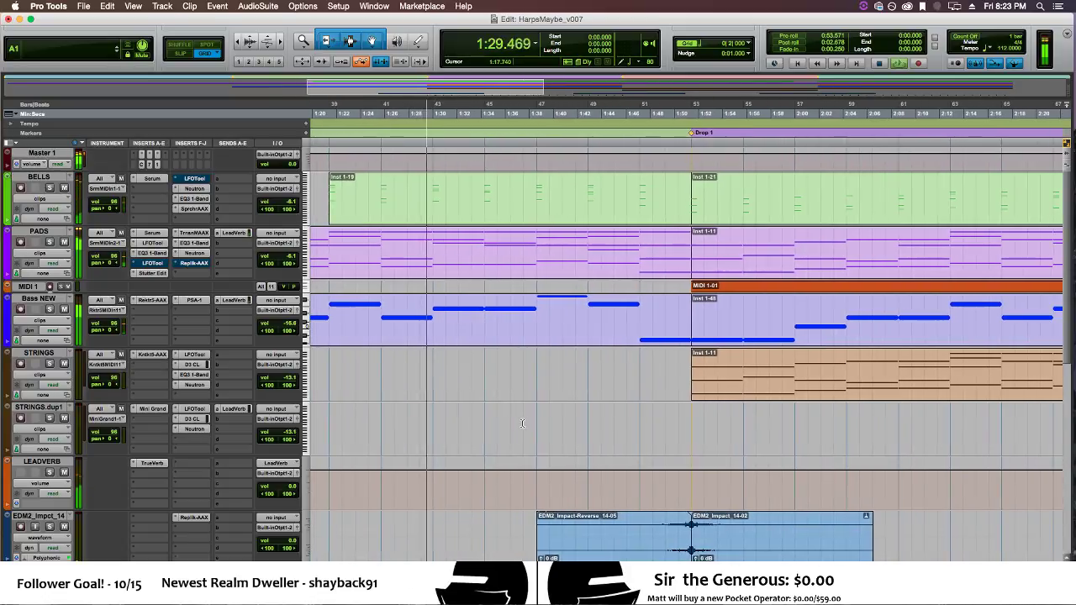
scroll(522, 423, "right", 1)
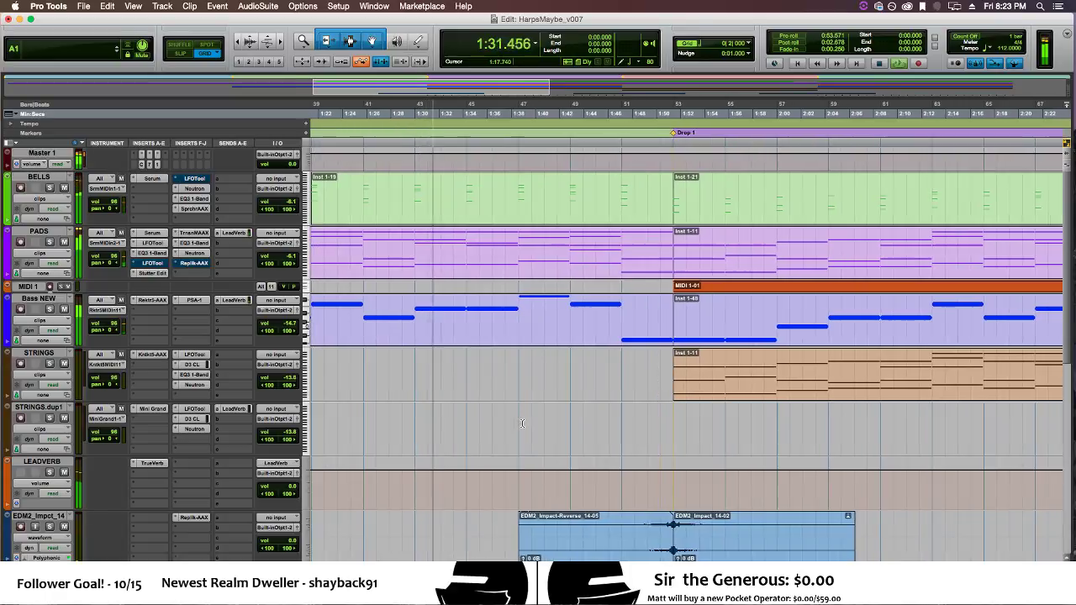
scroll(522, 424, "right", 1)
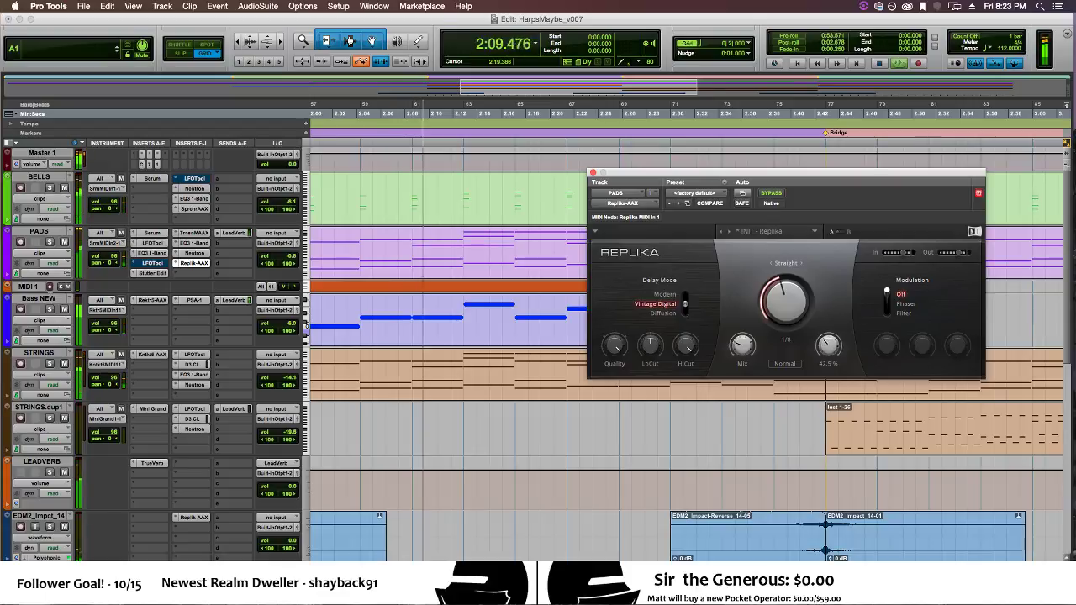
left_click(593, 172)
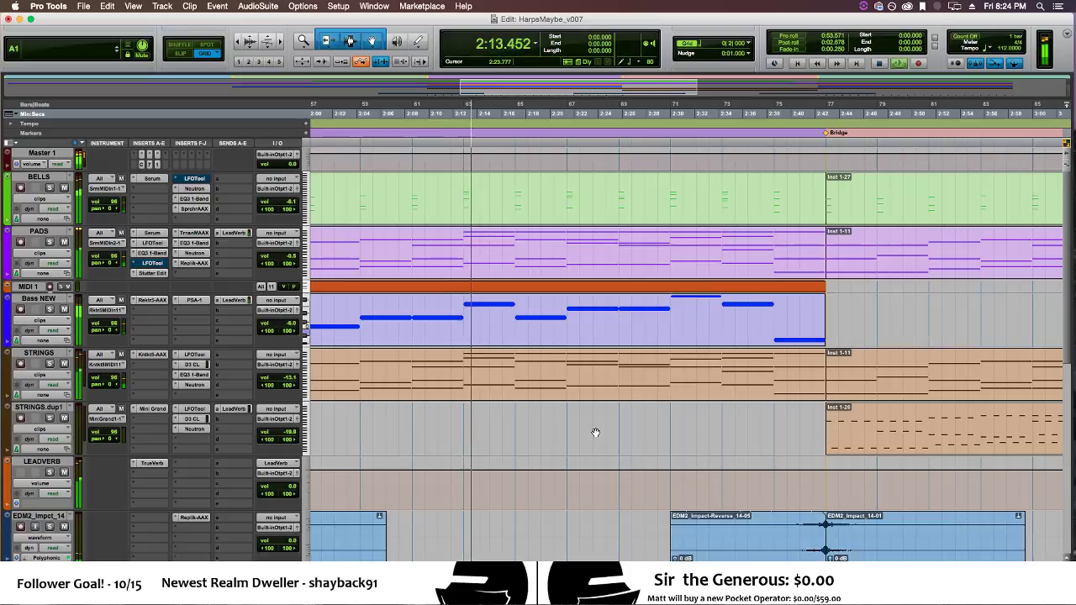
Review the playing mix through the rest of Drop 1 and into the Bridge.
scroll(596, 433, "right", 5)
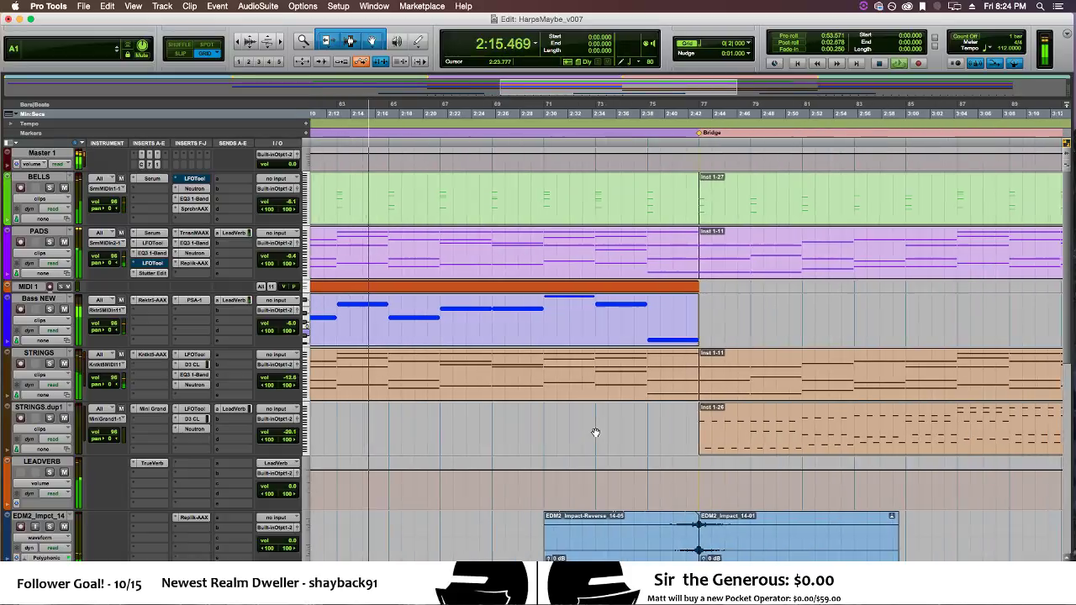
scroll(595, 433, "right", 2)
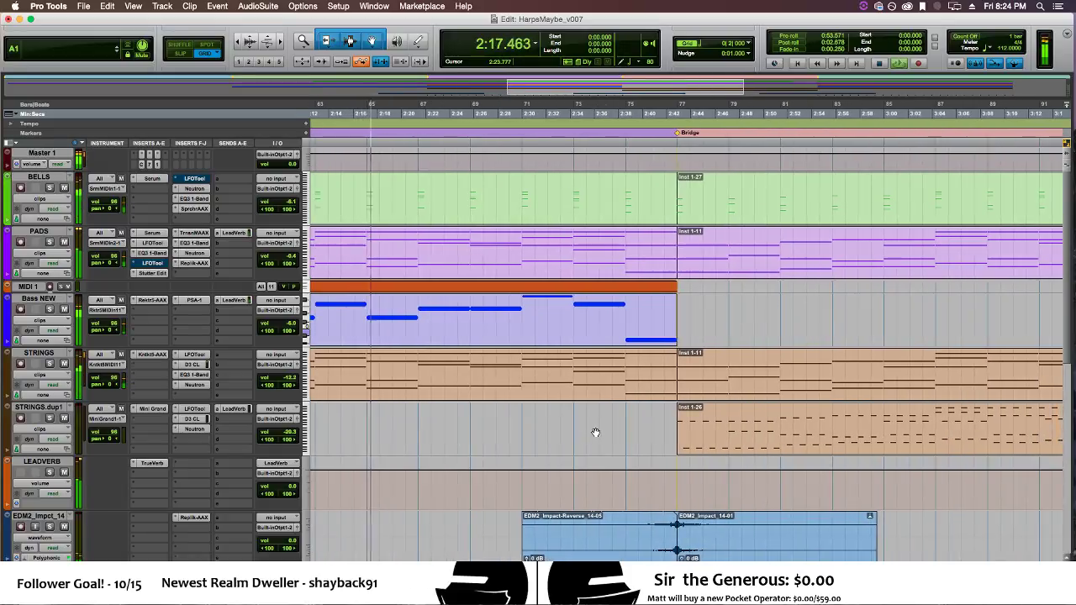
scroll(595, 433, "right", 3)
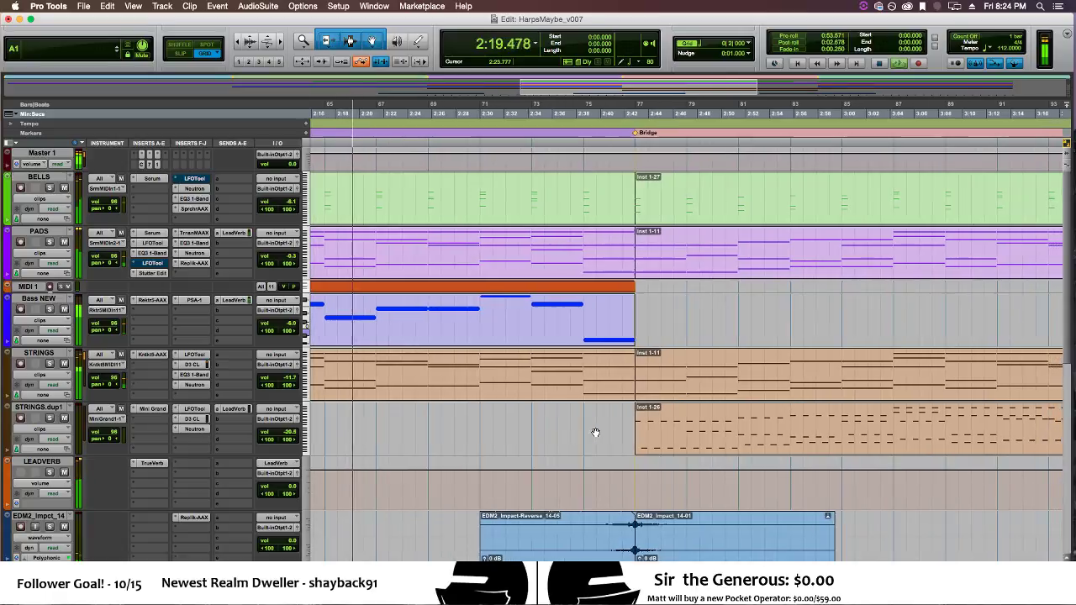
scroll(595, 432, "right", 3)
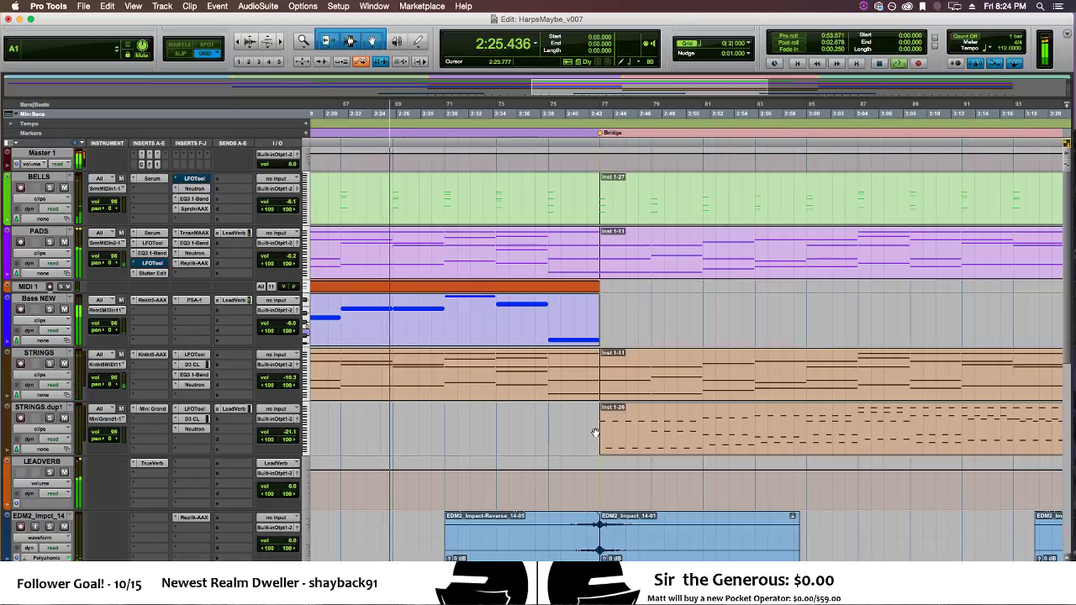
scroll(595, 433, "right", 2)
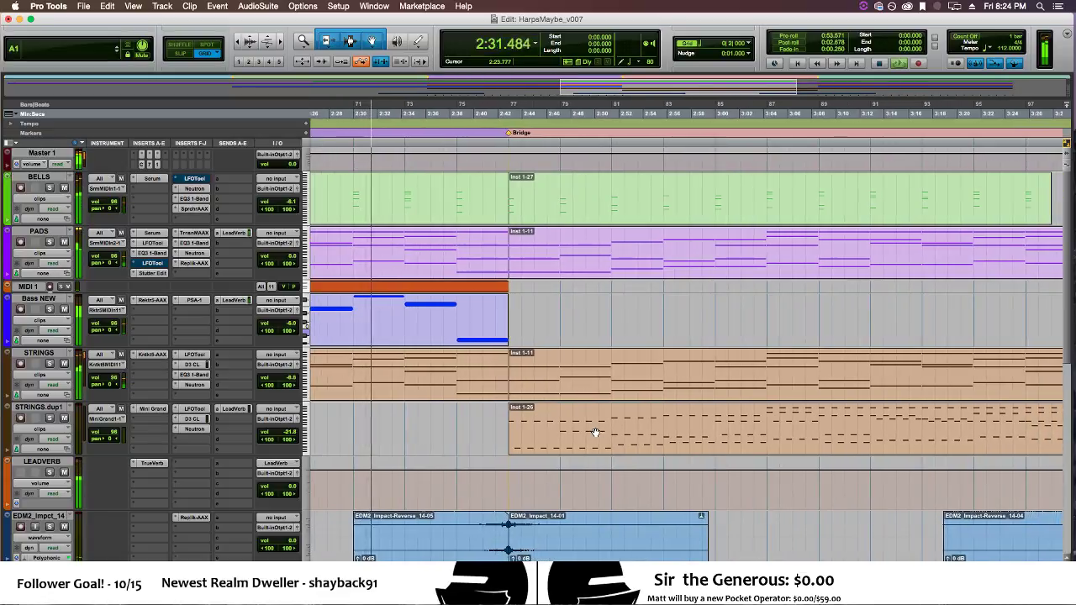
scroll(595, 433, "right", 5)
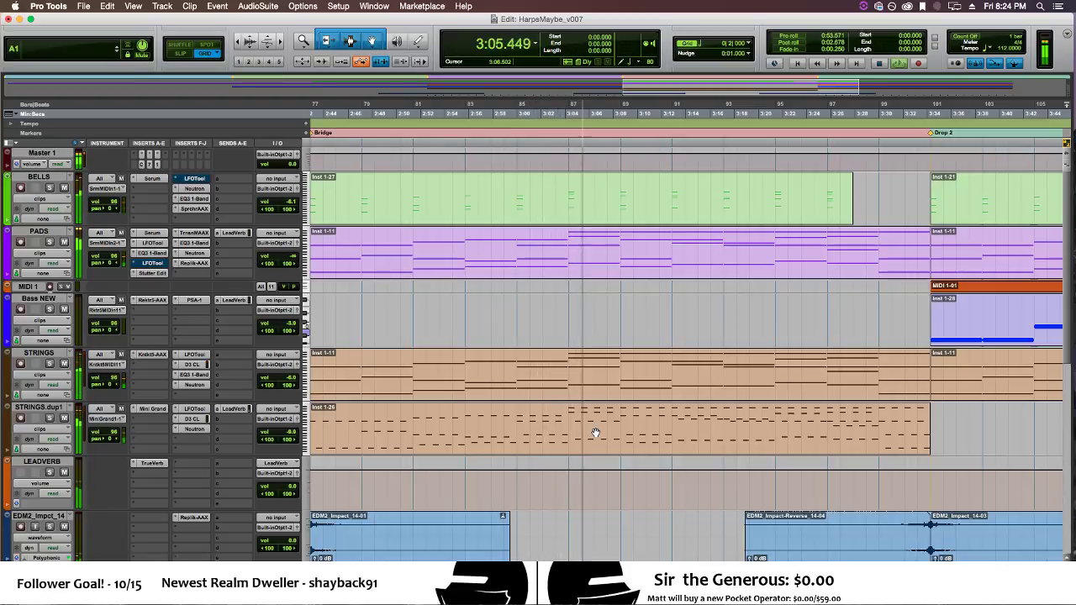
Ramp the BELLS audio volume automation down across the Bridge to a low point near the clip's end, and hide the automation lane.
left_click(10, 222)
key("r")
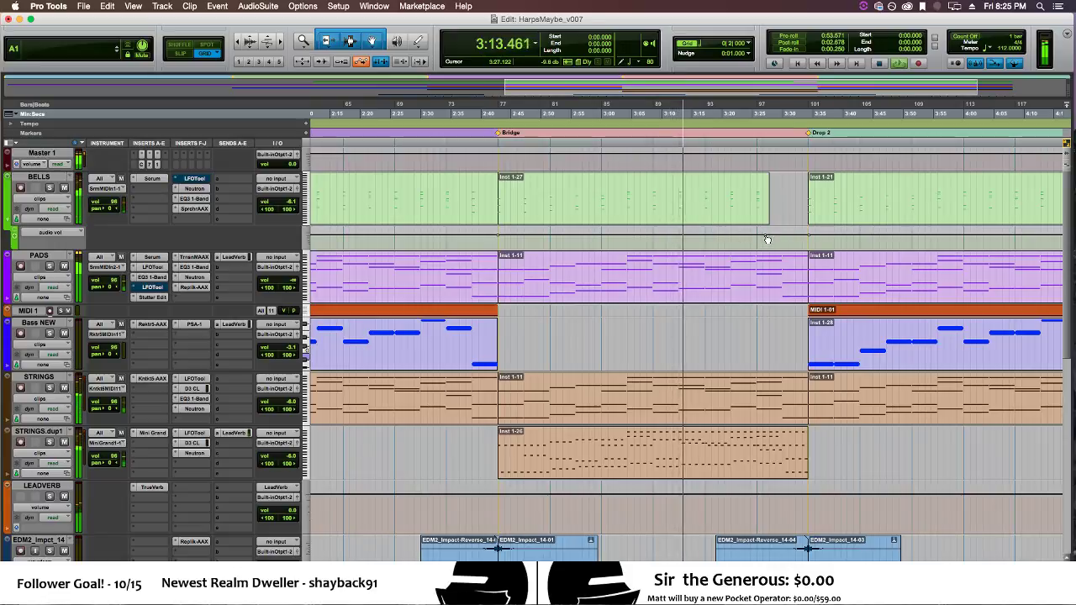
left_click_drag(766, 237, 764, 242)
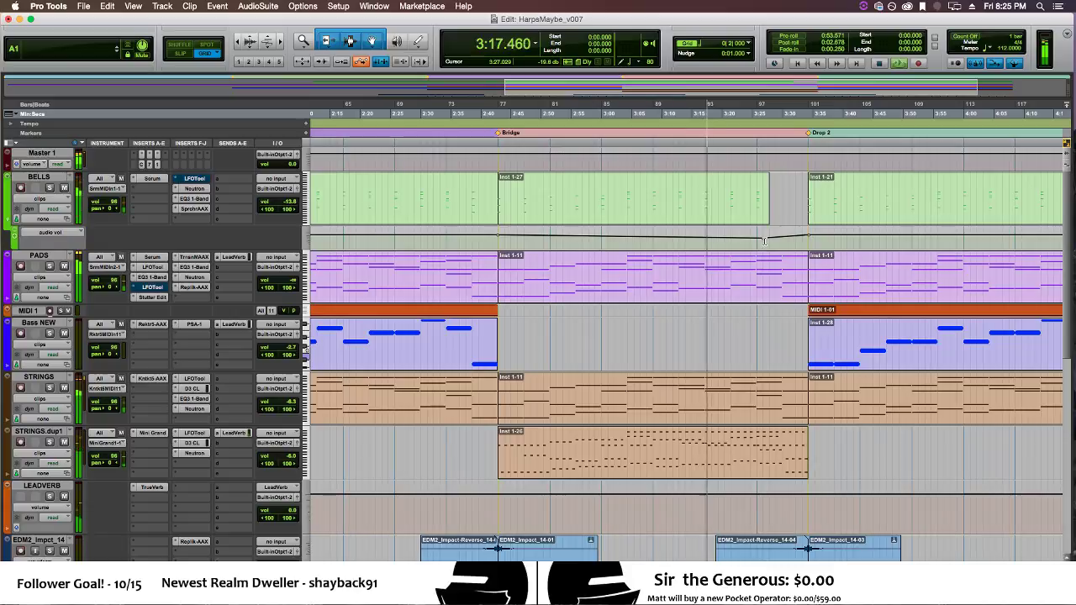
left_click(8, 225)
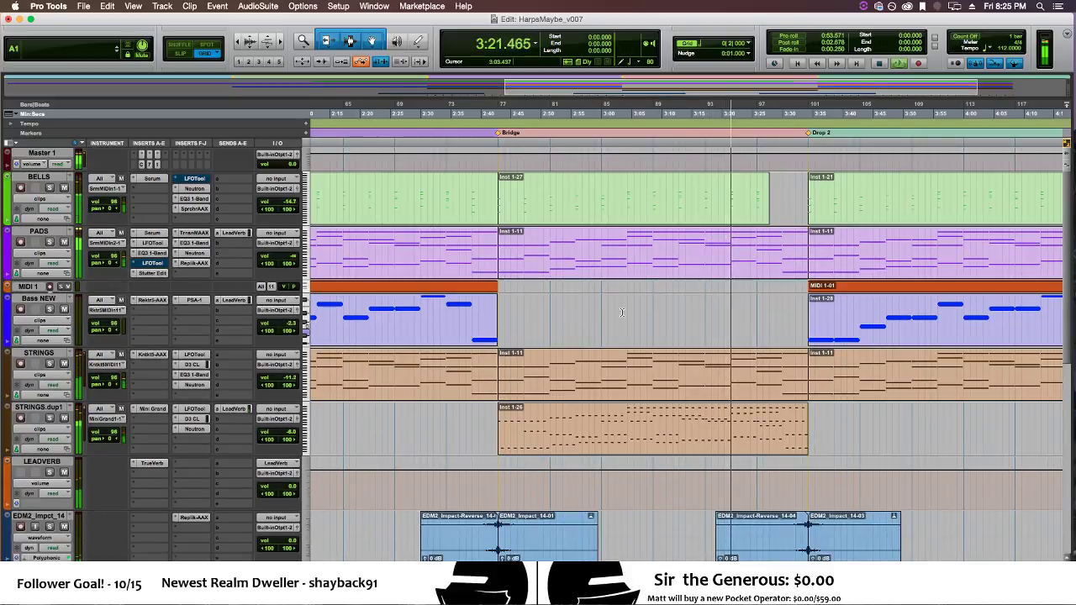
scroll(622, 313, "right", 5)
scroll(622, 313, "right", 3)
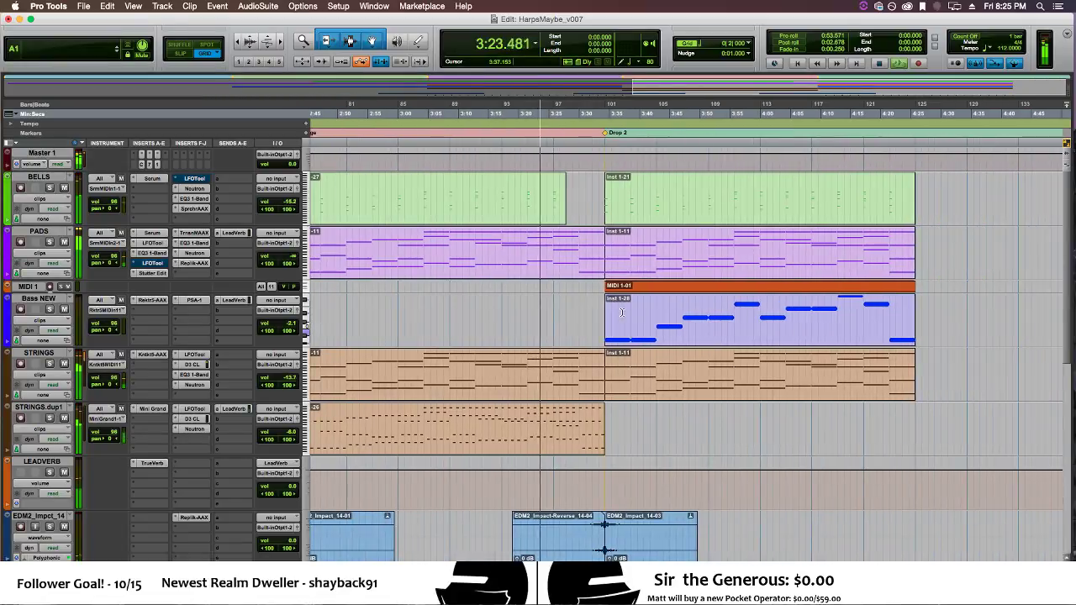